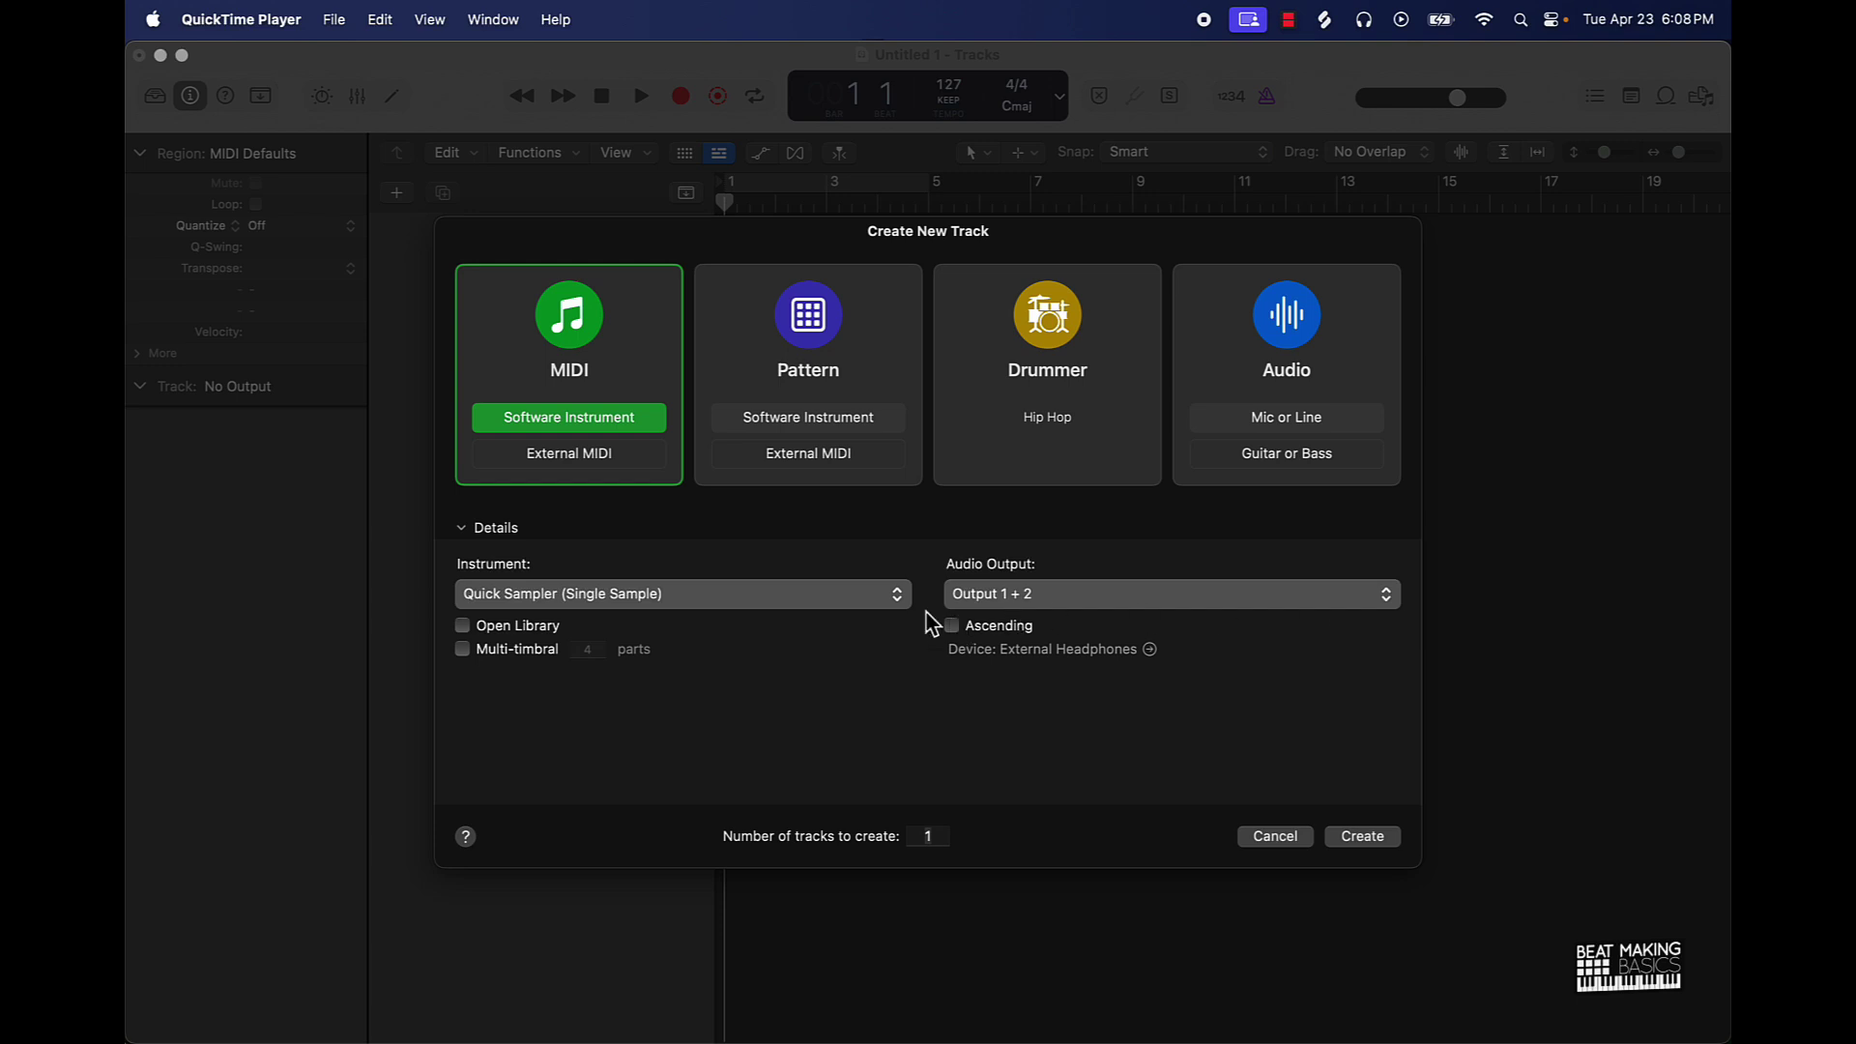
- Create a software instrument track that uses Spitfire Audio's LABS as its instrument
left_click(888, 601)
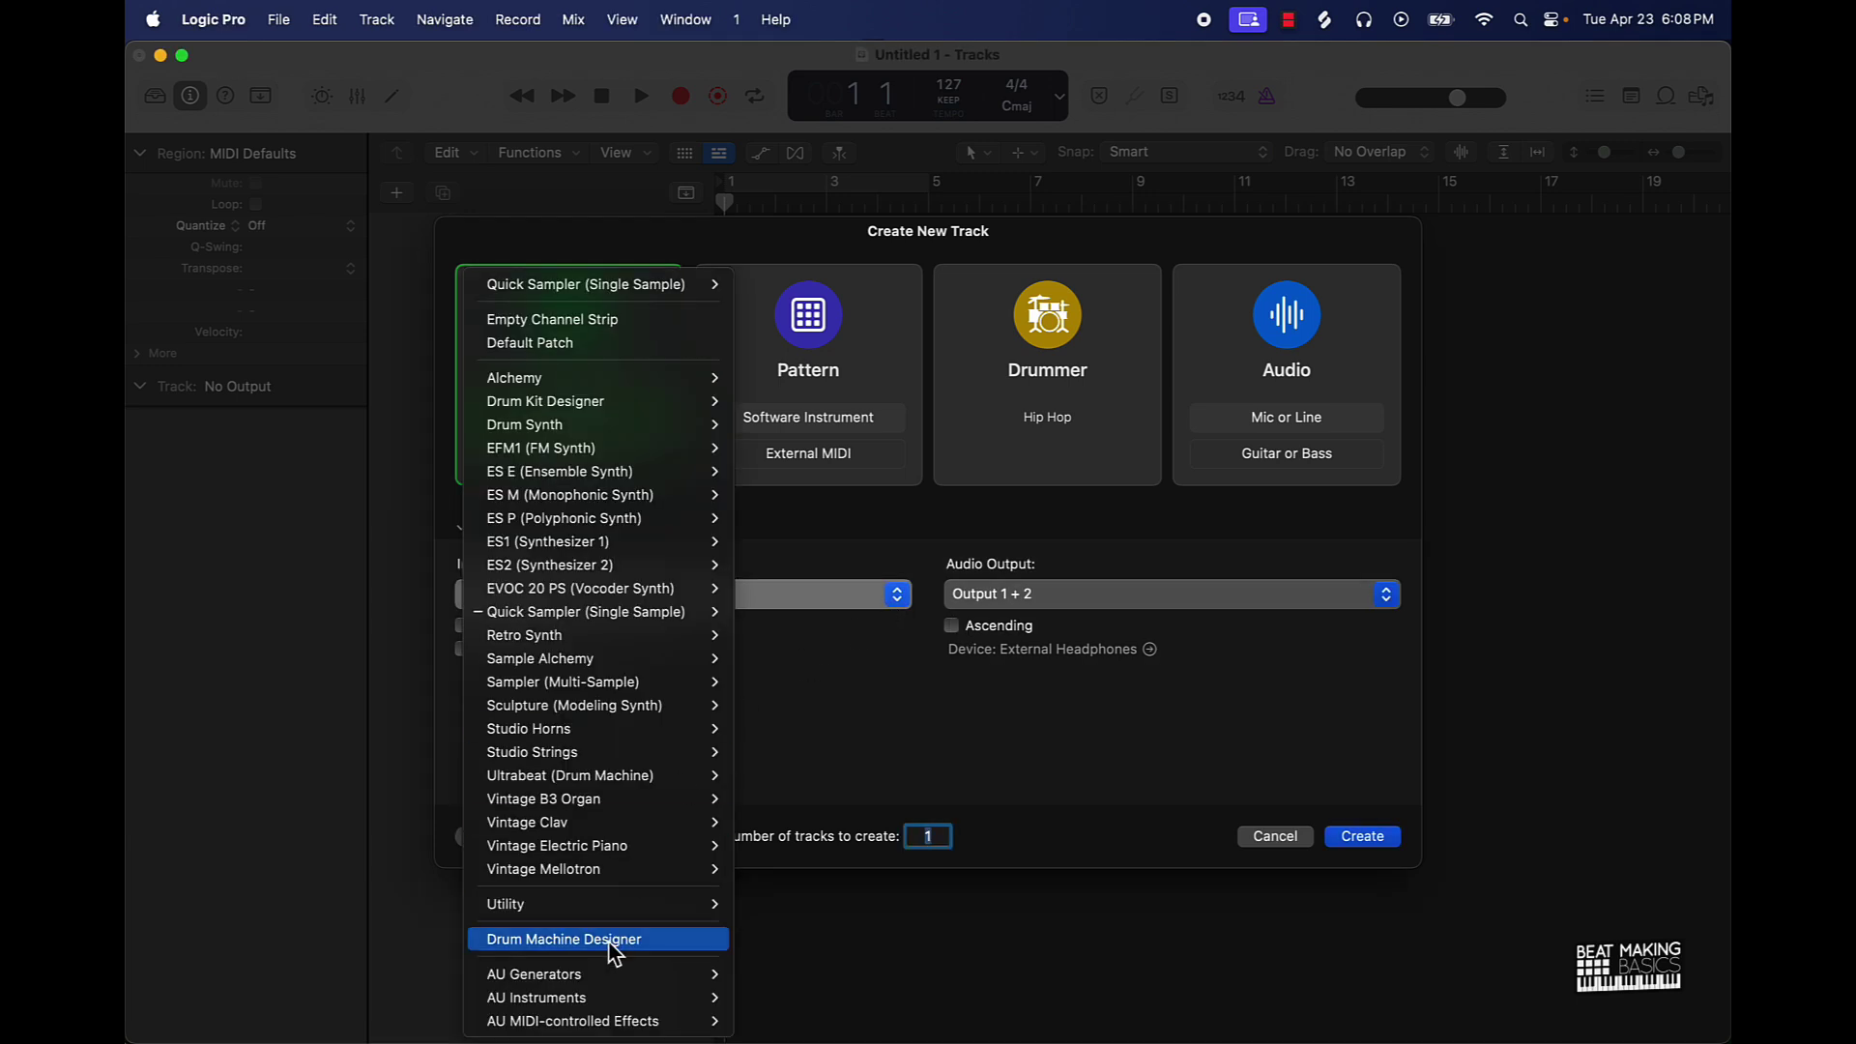
mouse_move(688, 999)
mouse_move(875, 977)
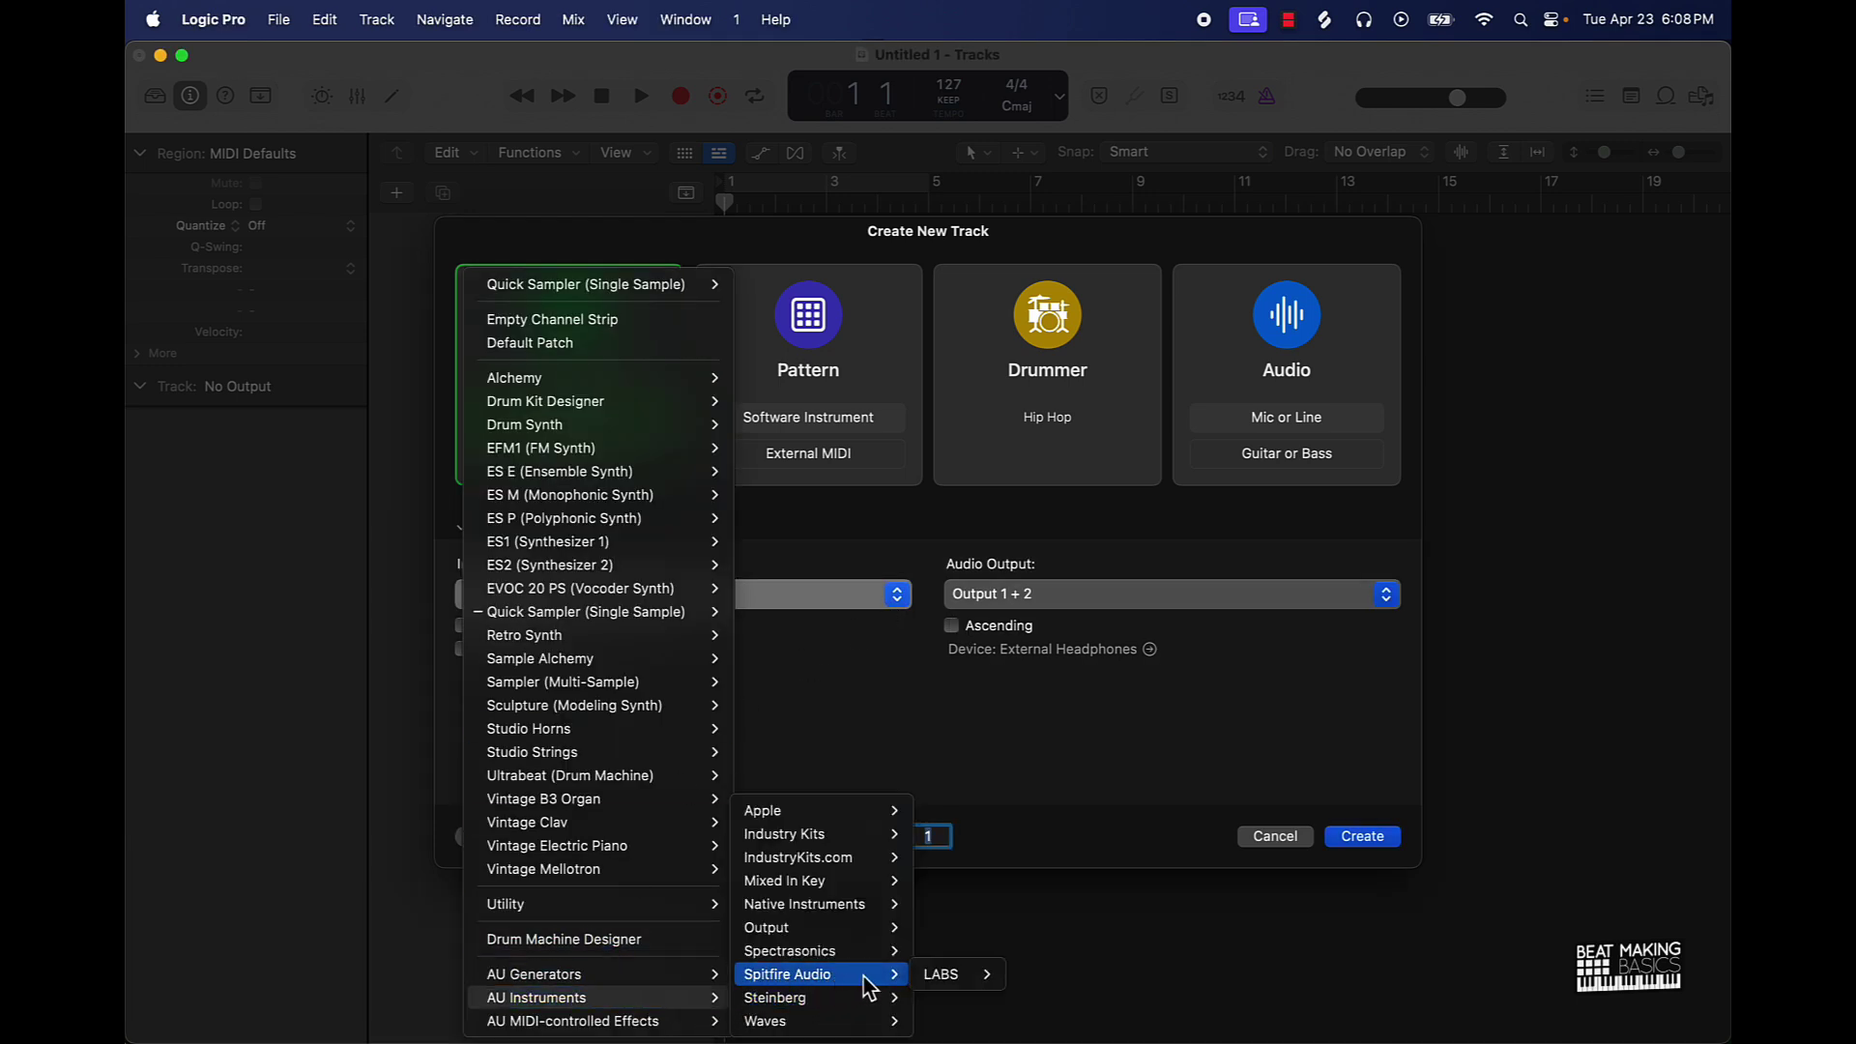
mouse_move(970, 978)
left_click(1027, 978)
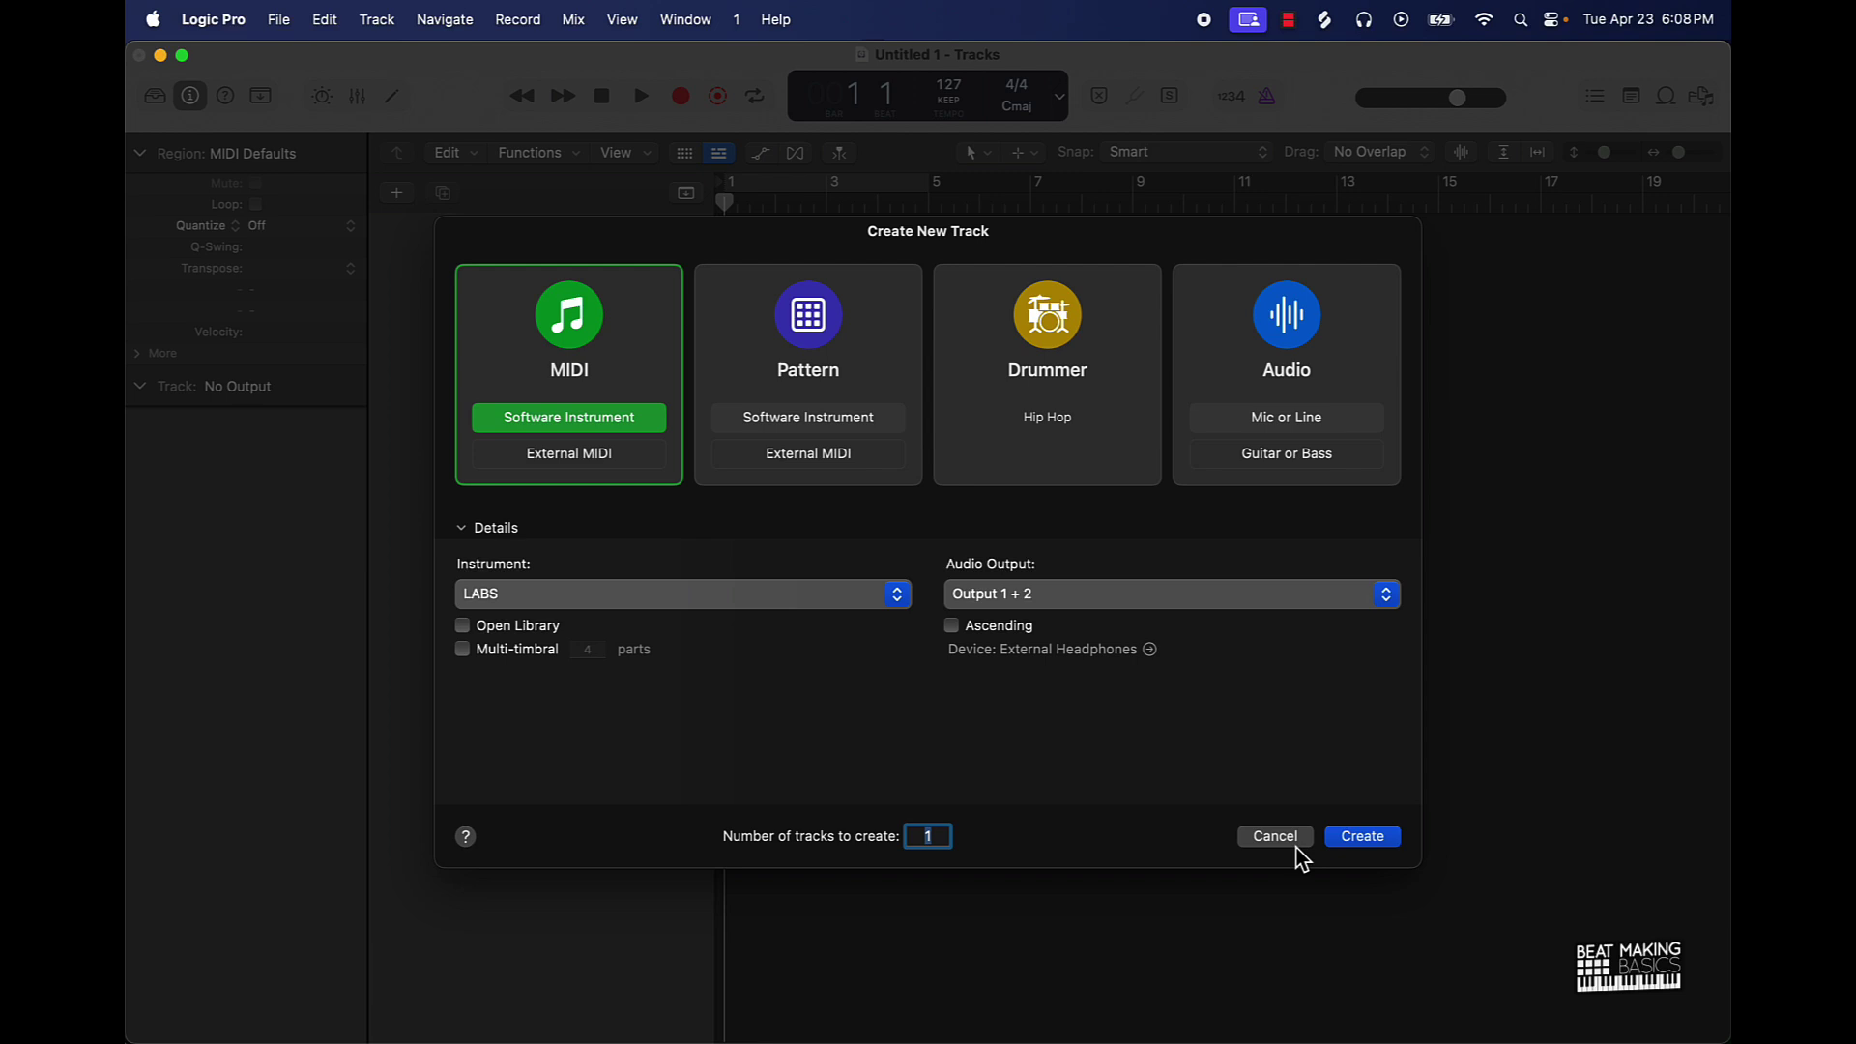
left_click(1362, 836)
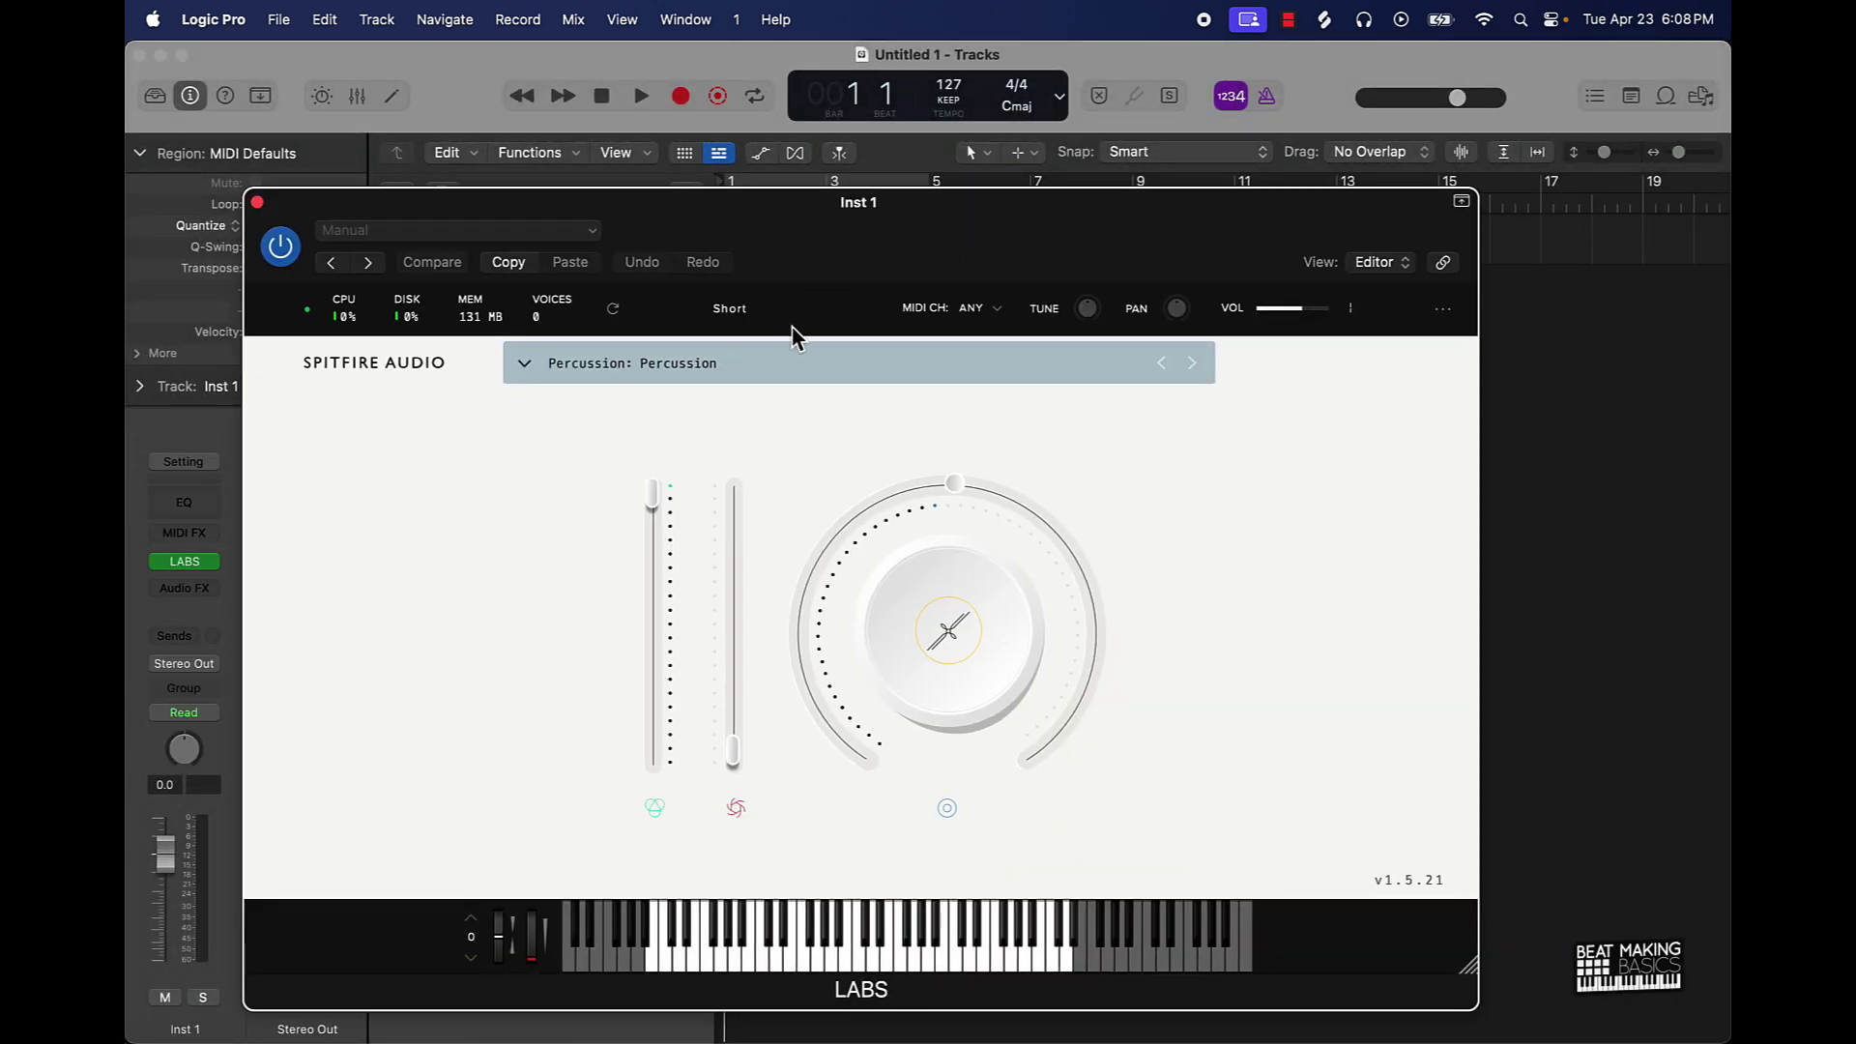
- Filter the LABS presets by Piano and load the Tape Piano preset Capstan Upright
left_click(760, 377)
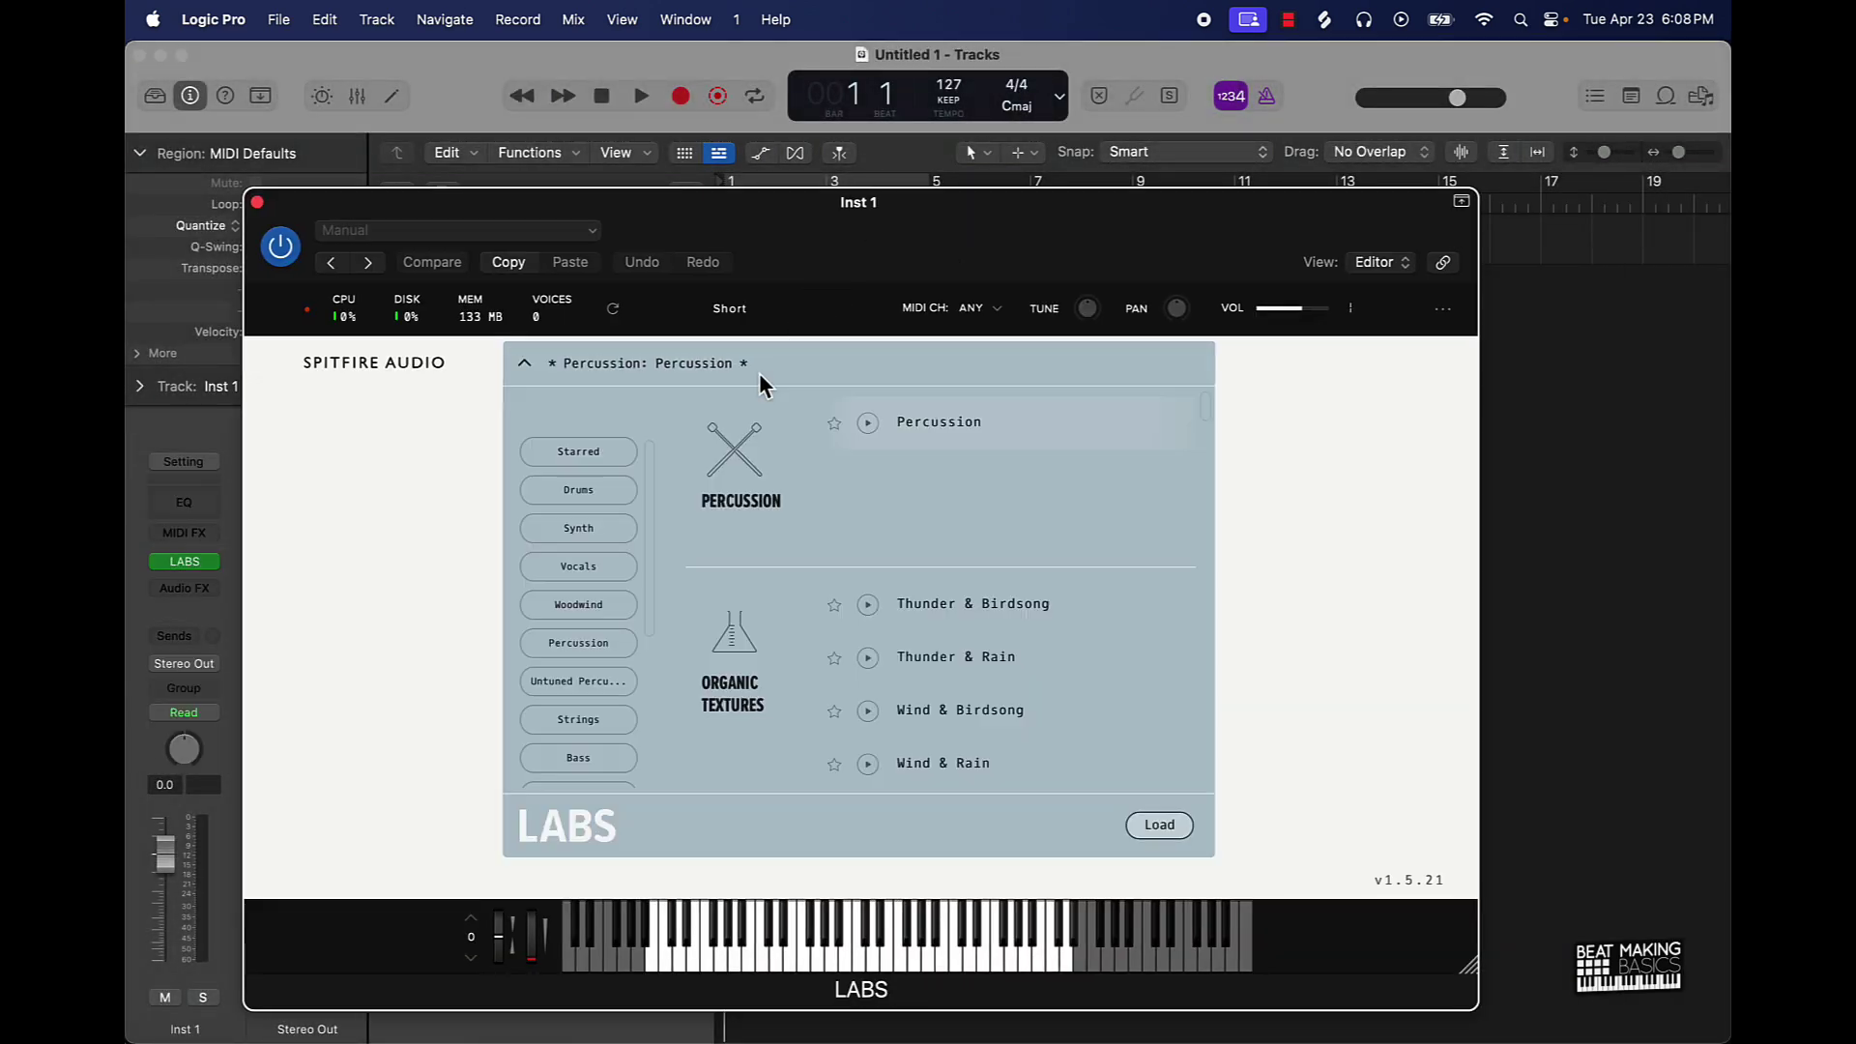
scroll(590, 630, "down", 5)
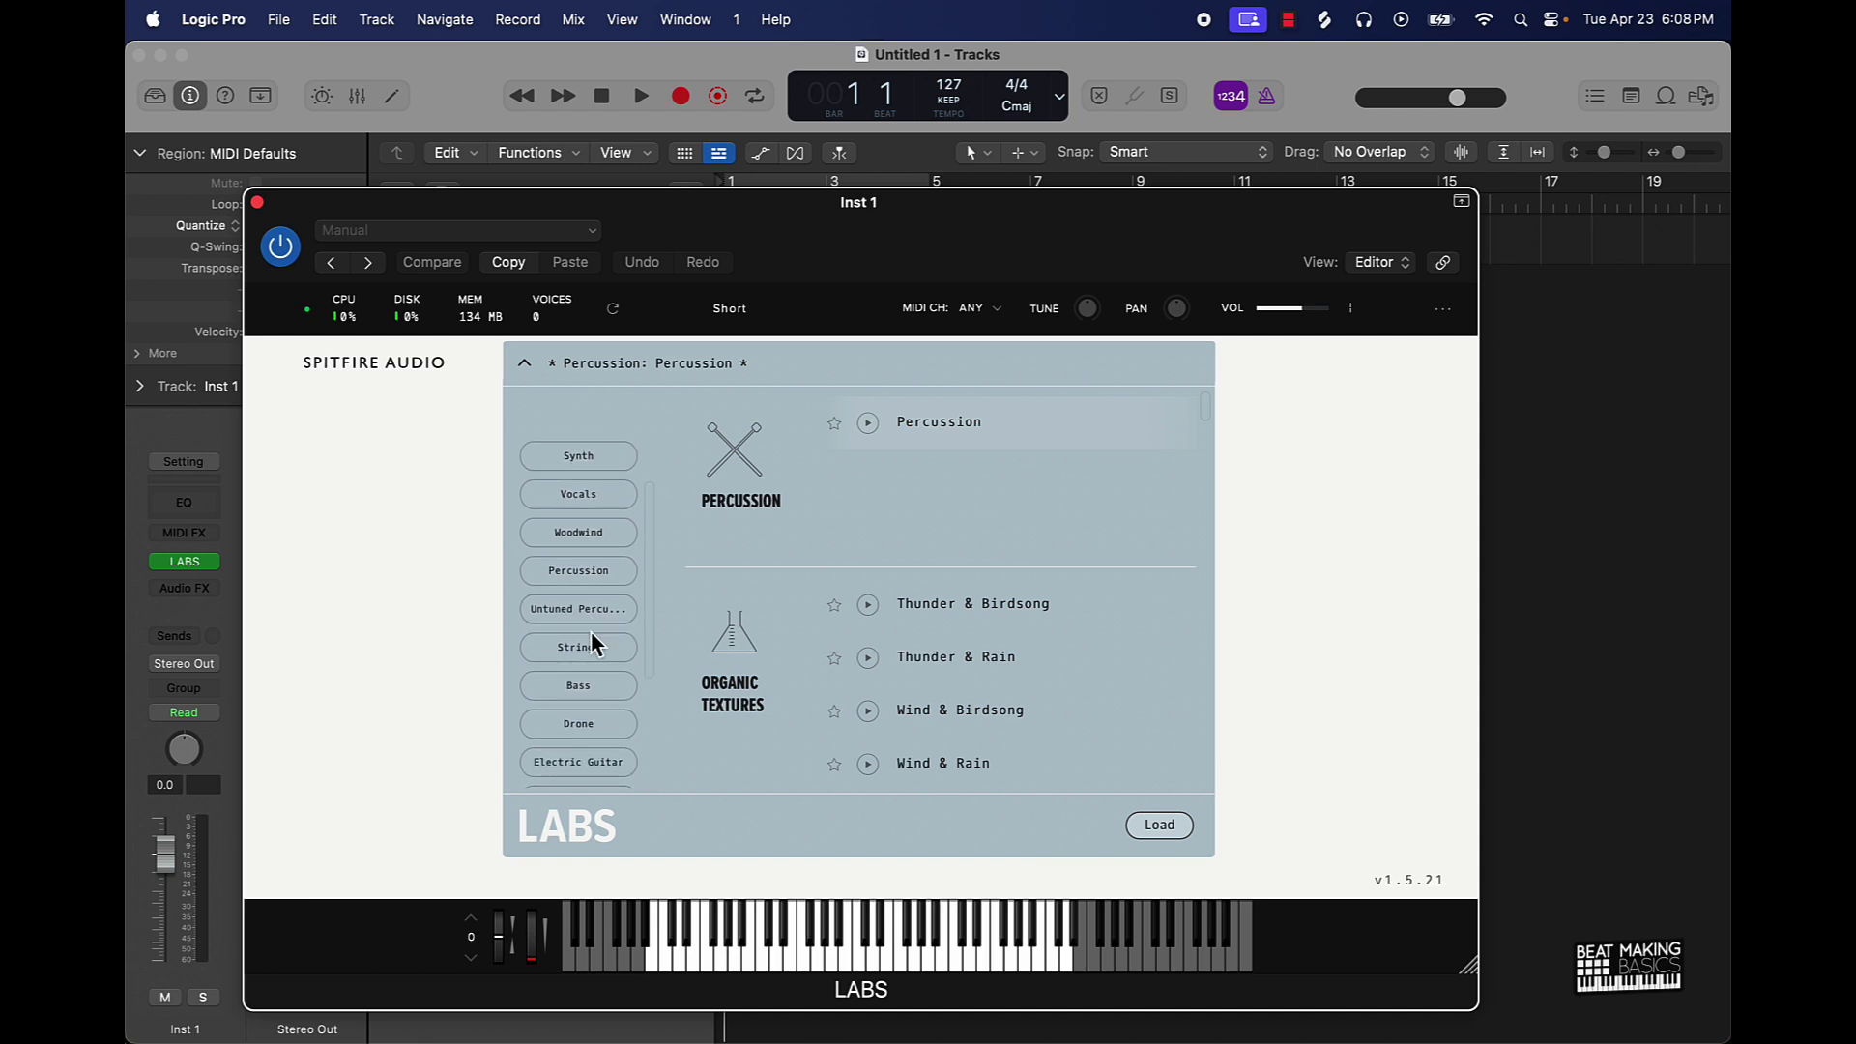
scroll(591, 633, "down", 2)
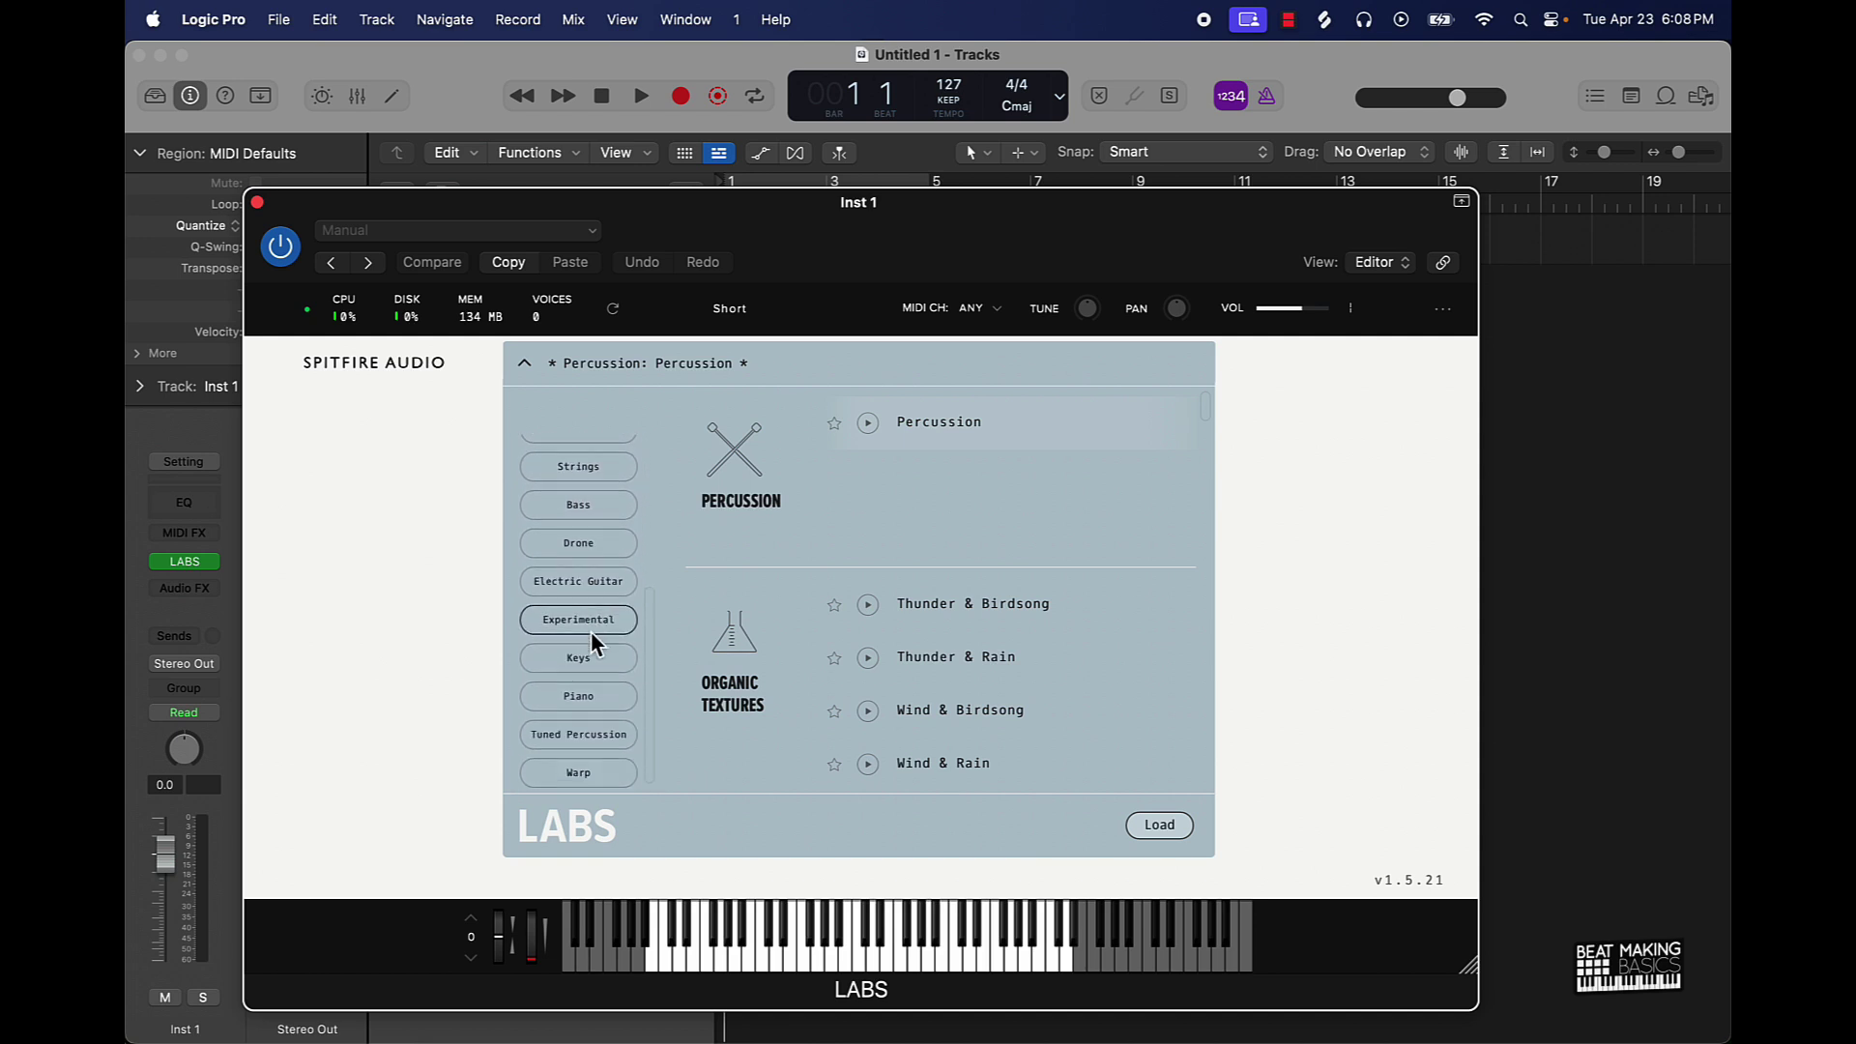
left_click(584, 698)
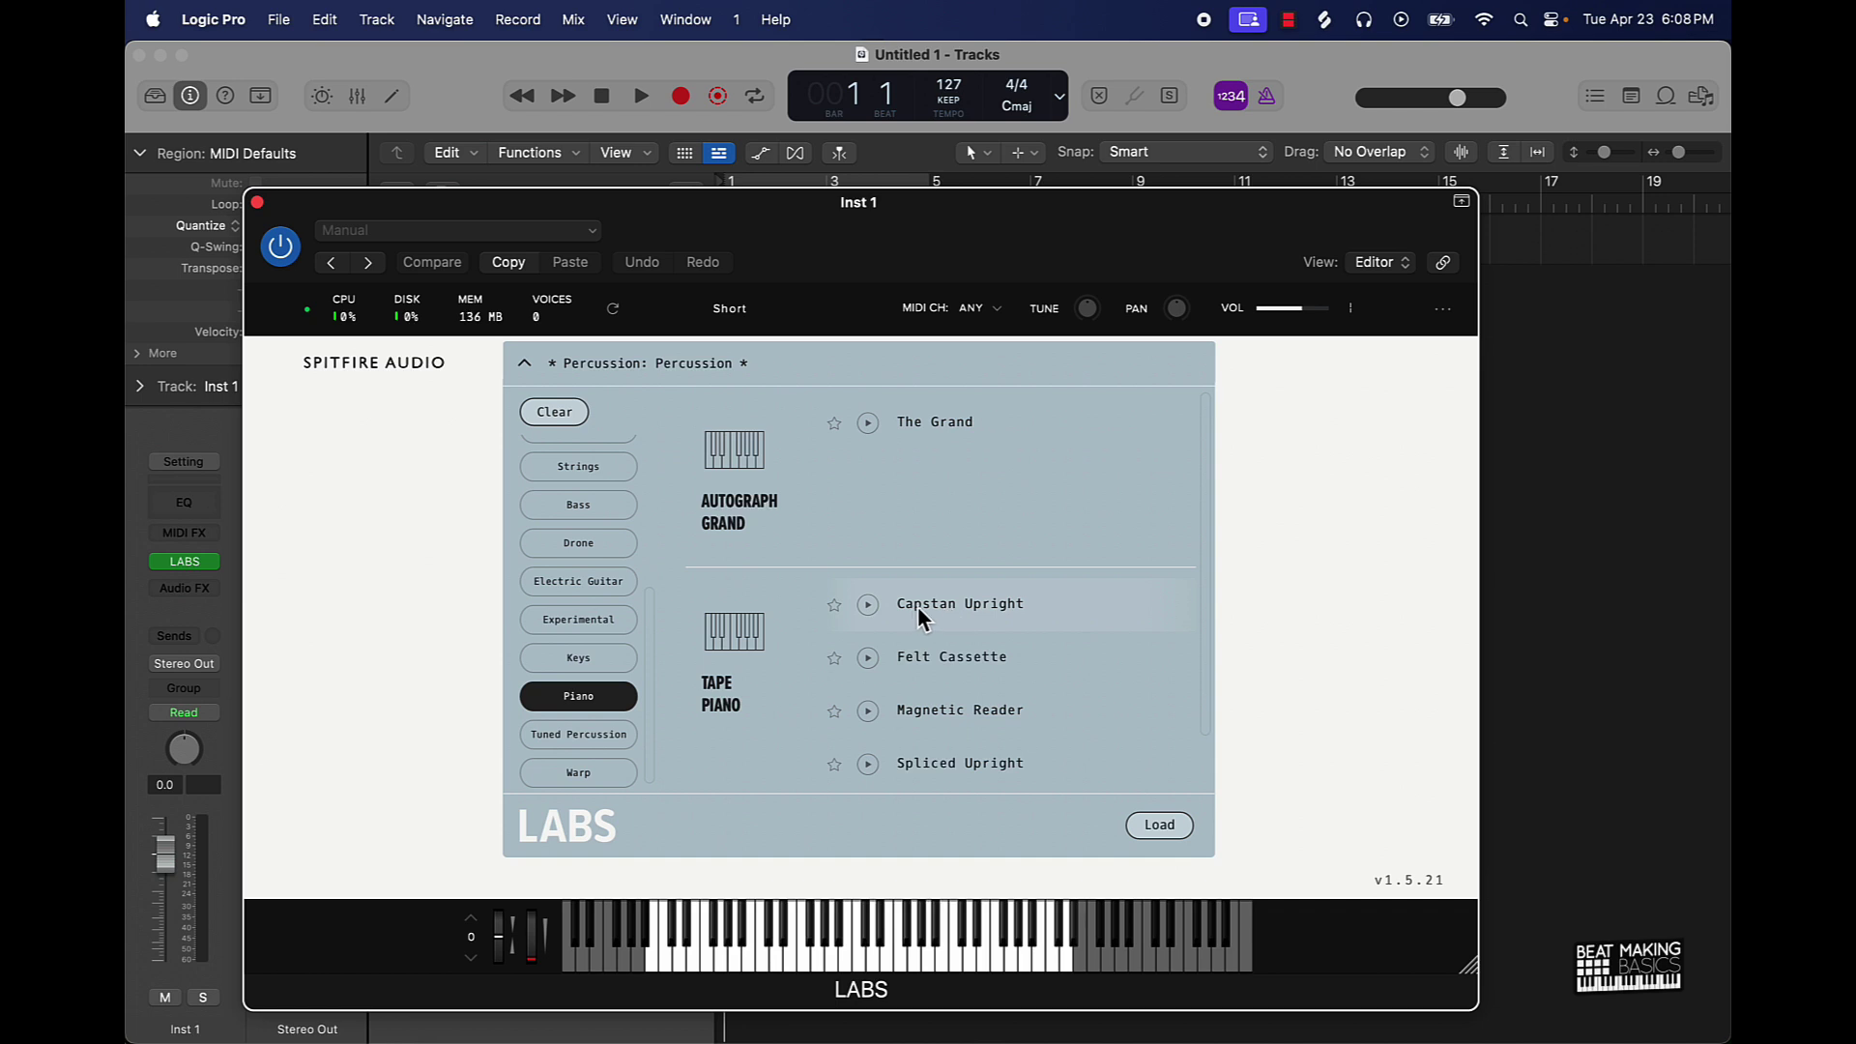
double_click(970, 609)
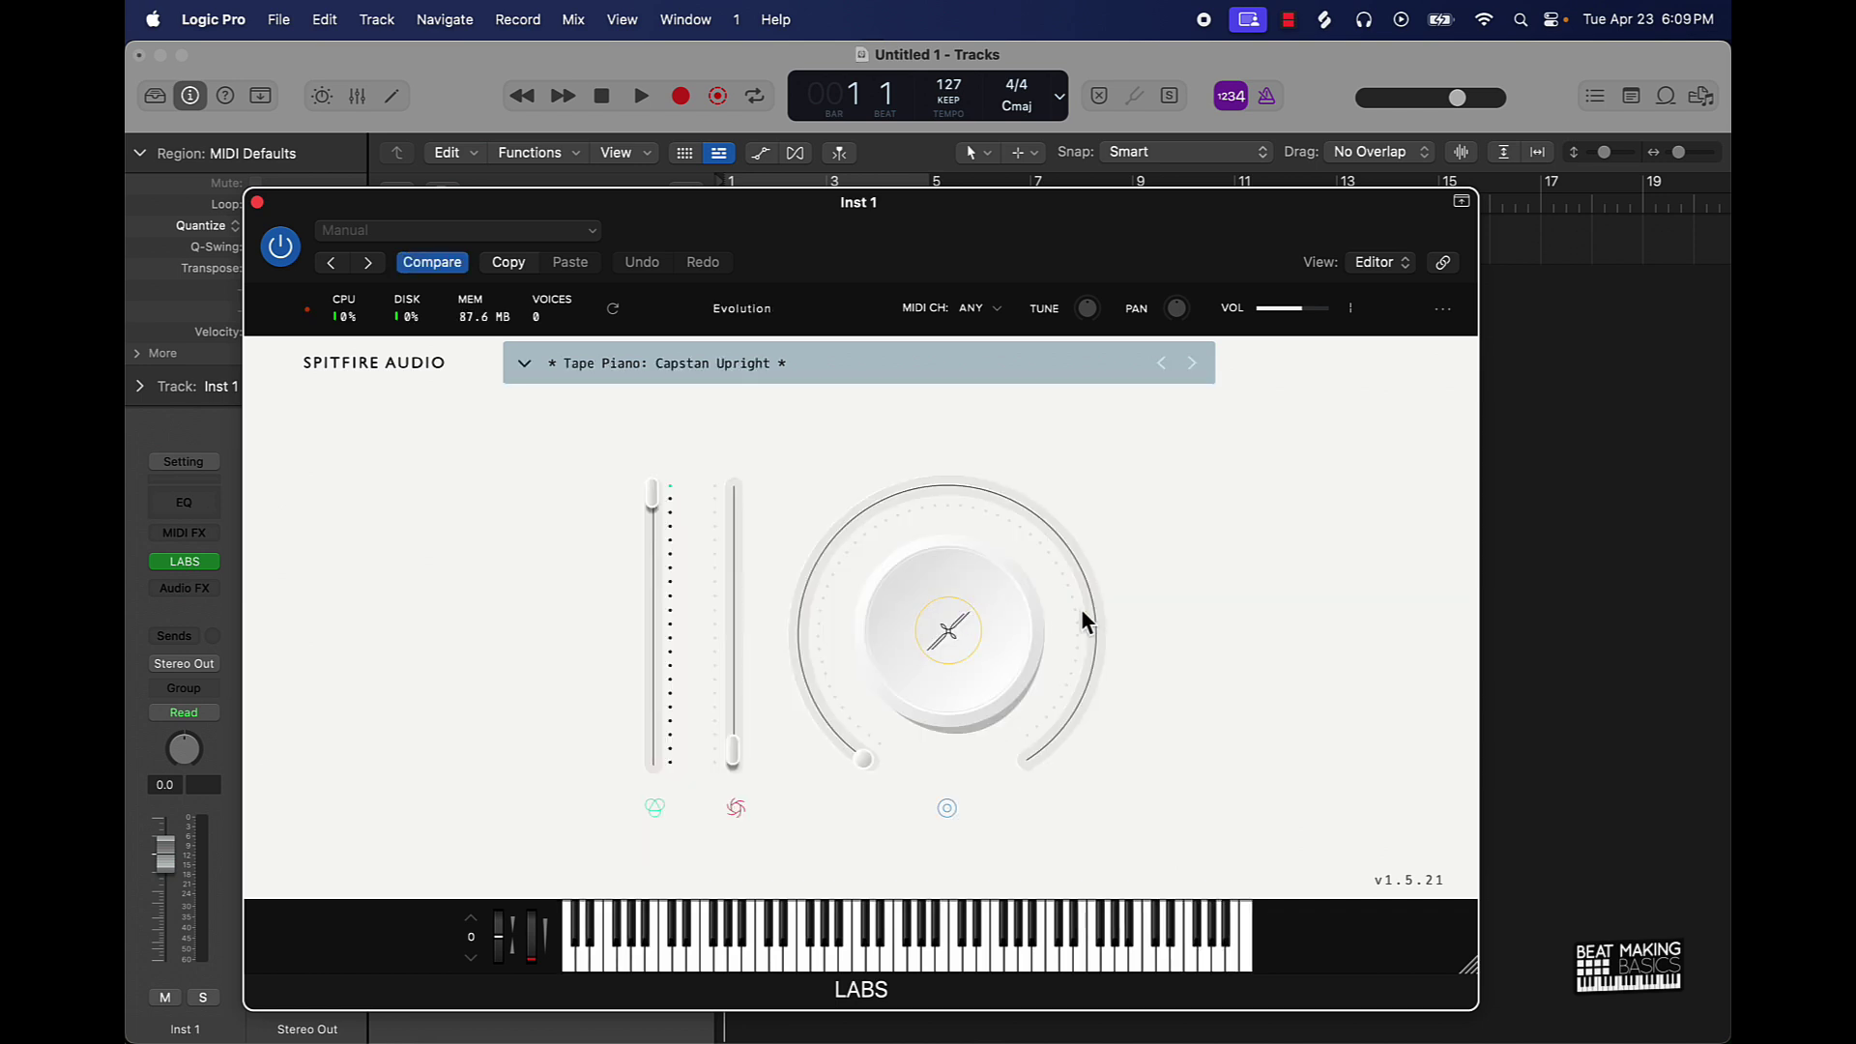
- Open the Musical Typing keyboard and try out melody notes on the piano sound, lowering the system volume slightly
mouse_move(1105, 564)
key("super+k")
key("k")
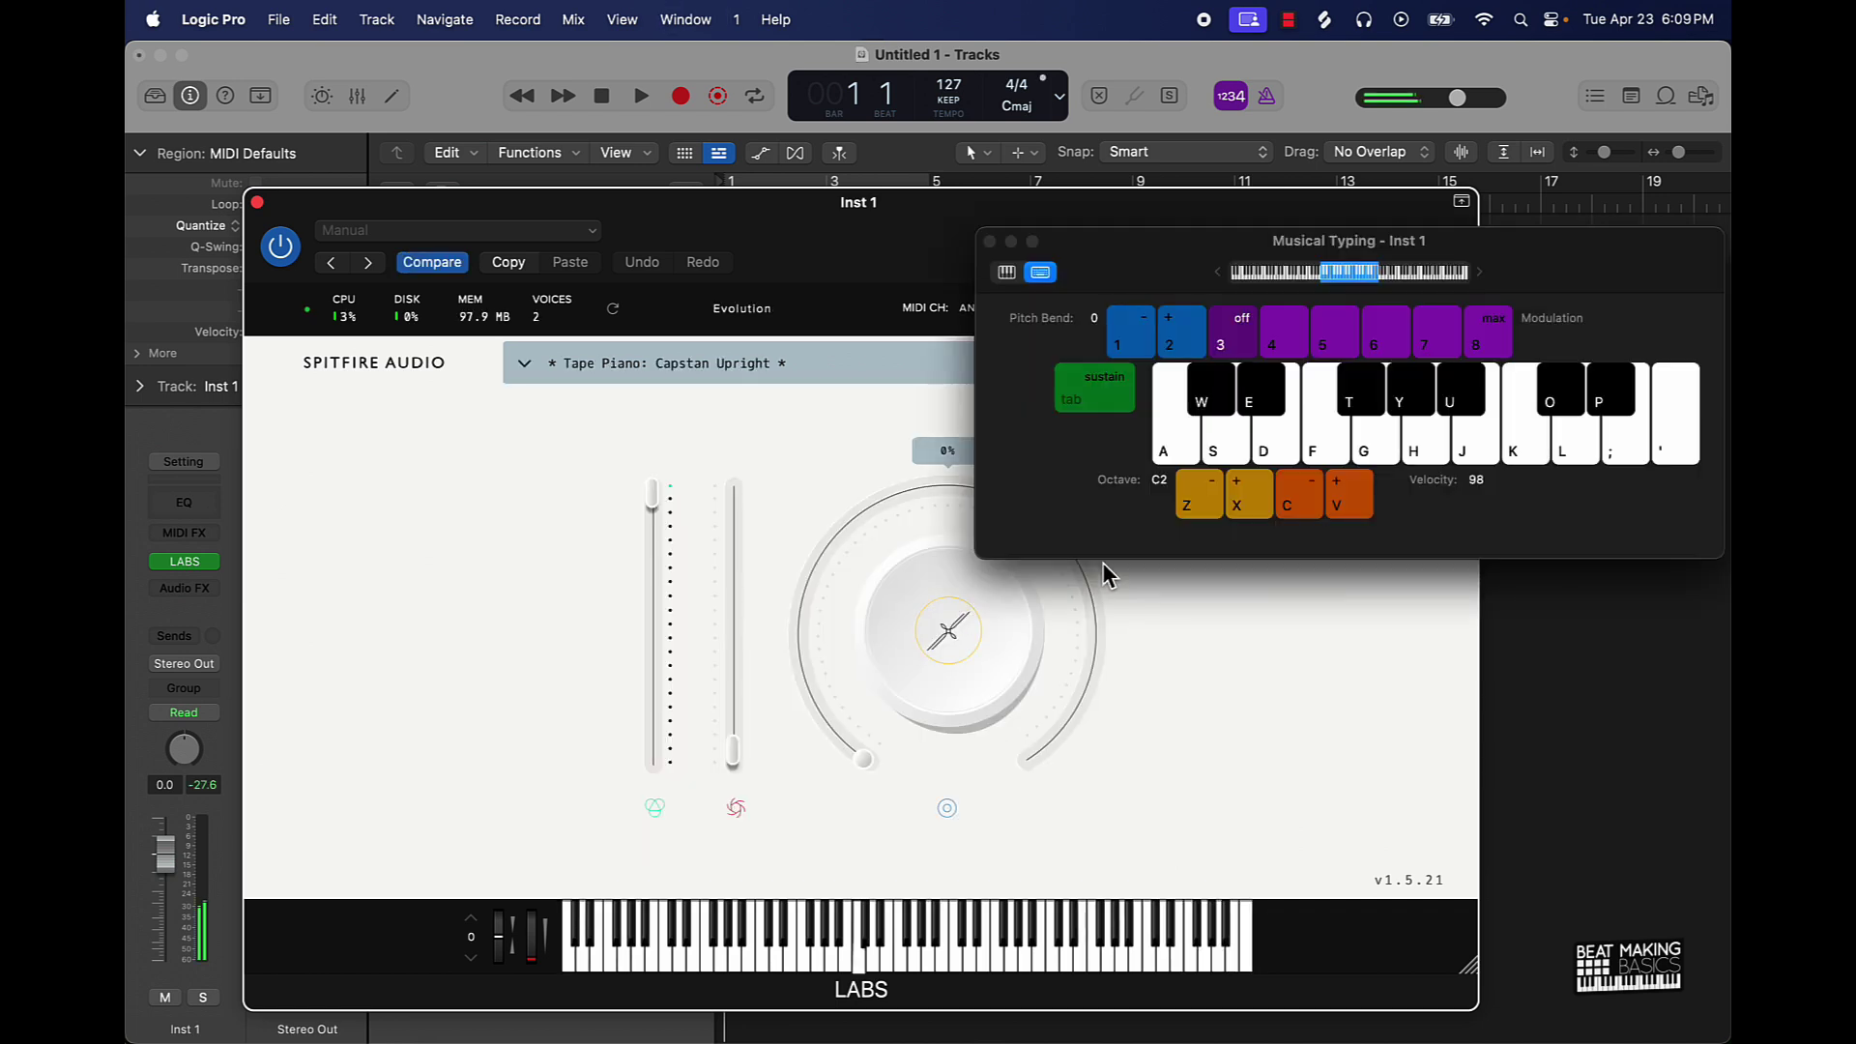
key("l")
key("o")
key("semicolon")
key("l")
key("p")
key("f")
key("p")
key("g")
key("p")
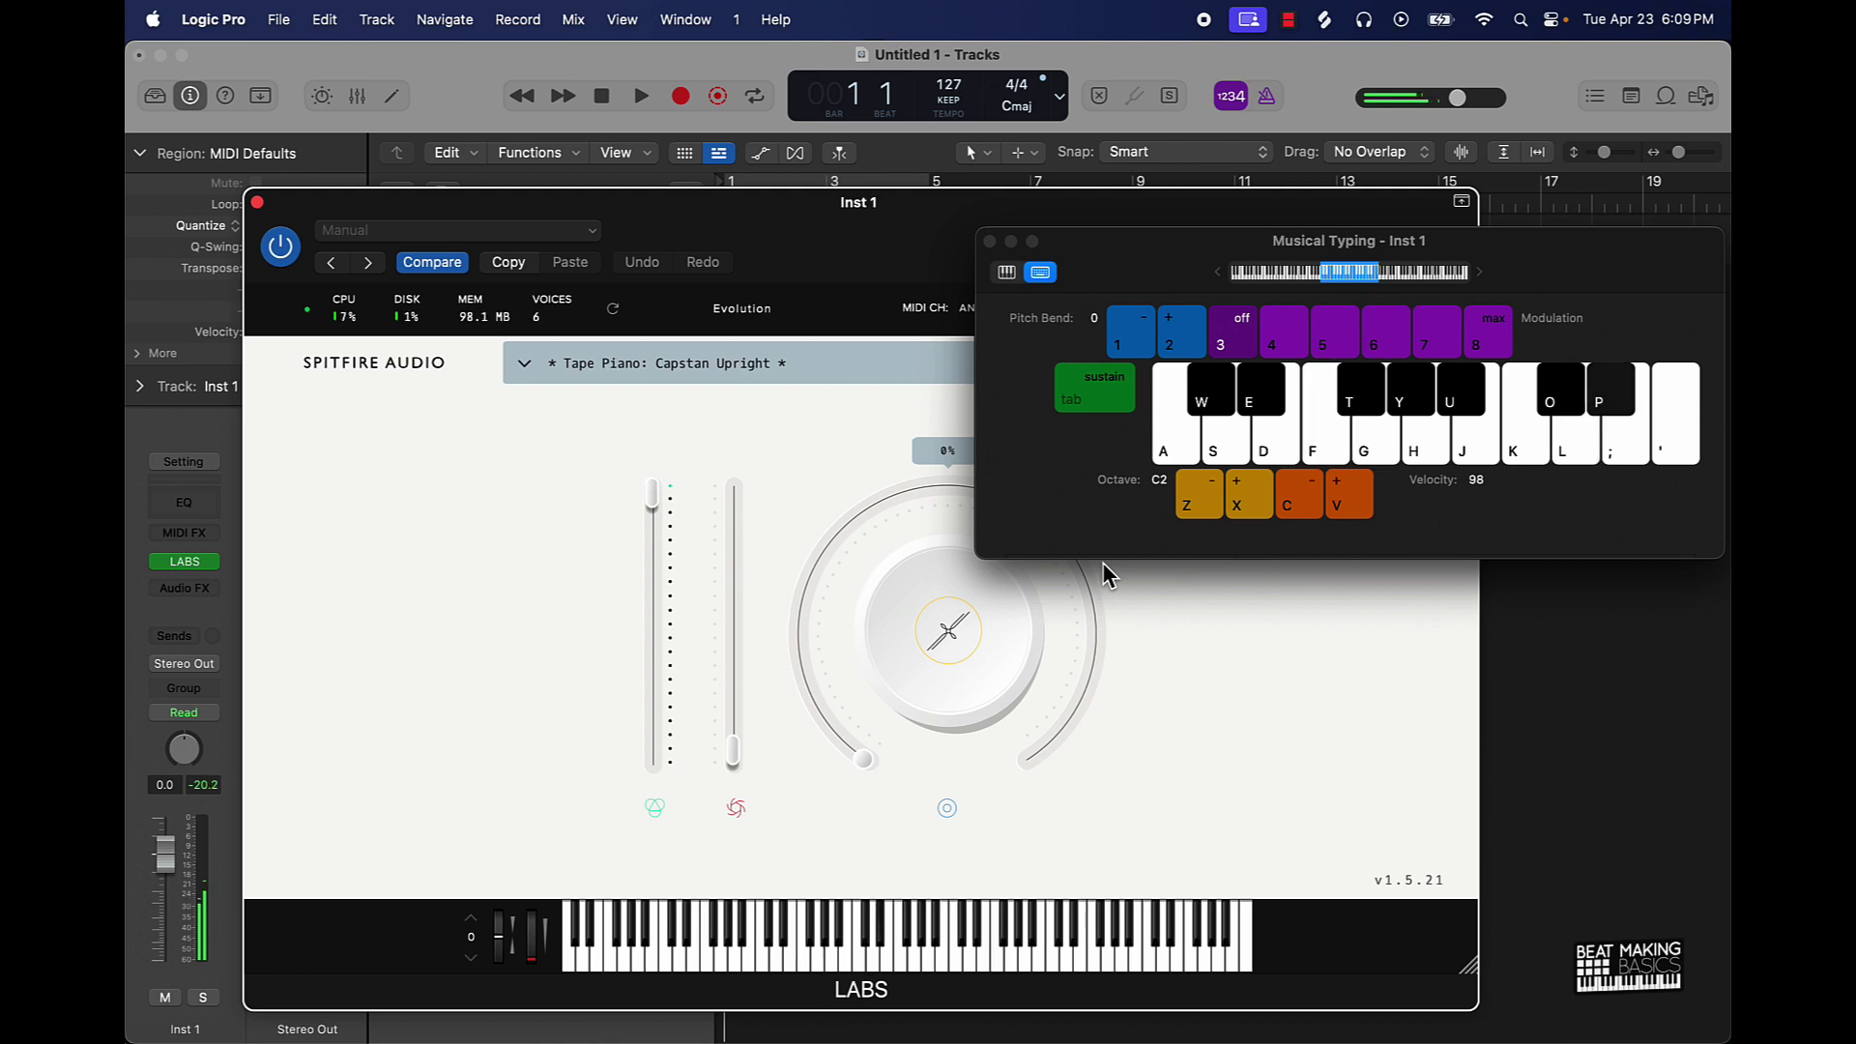
key("XF86AudioLowerVolume")
key("p")
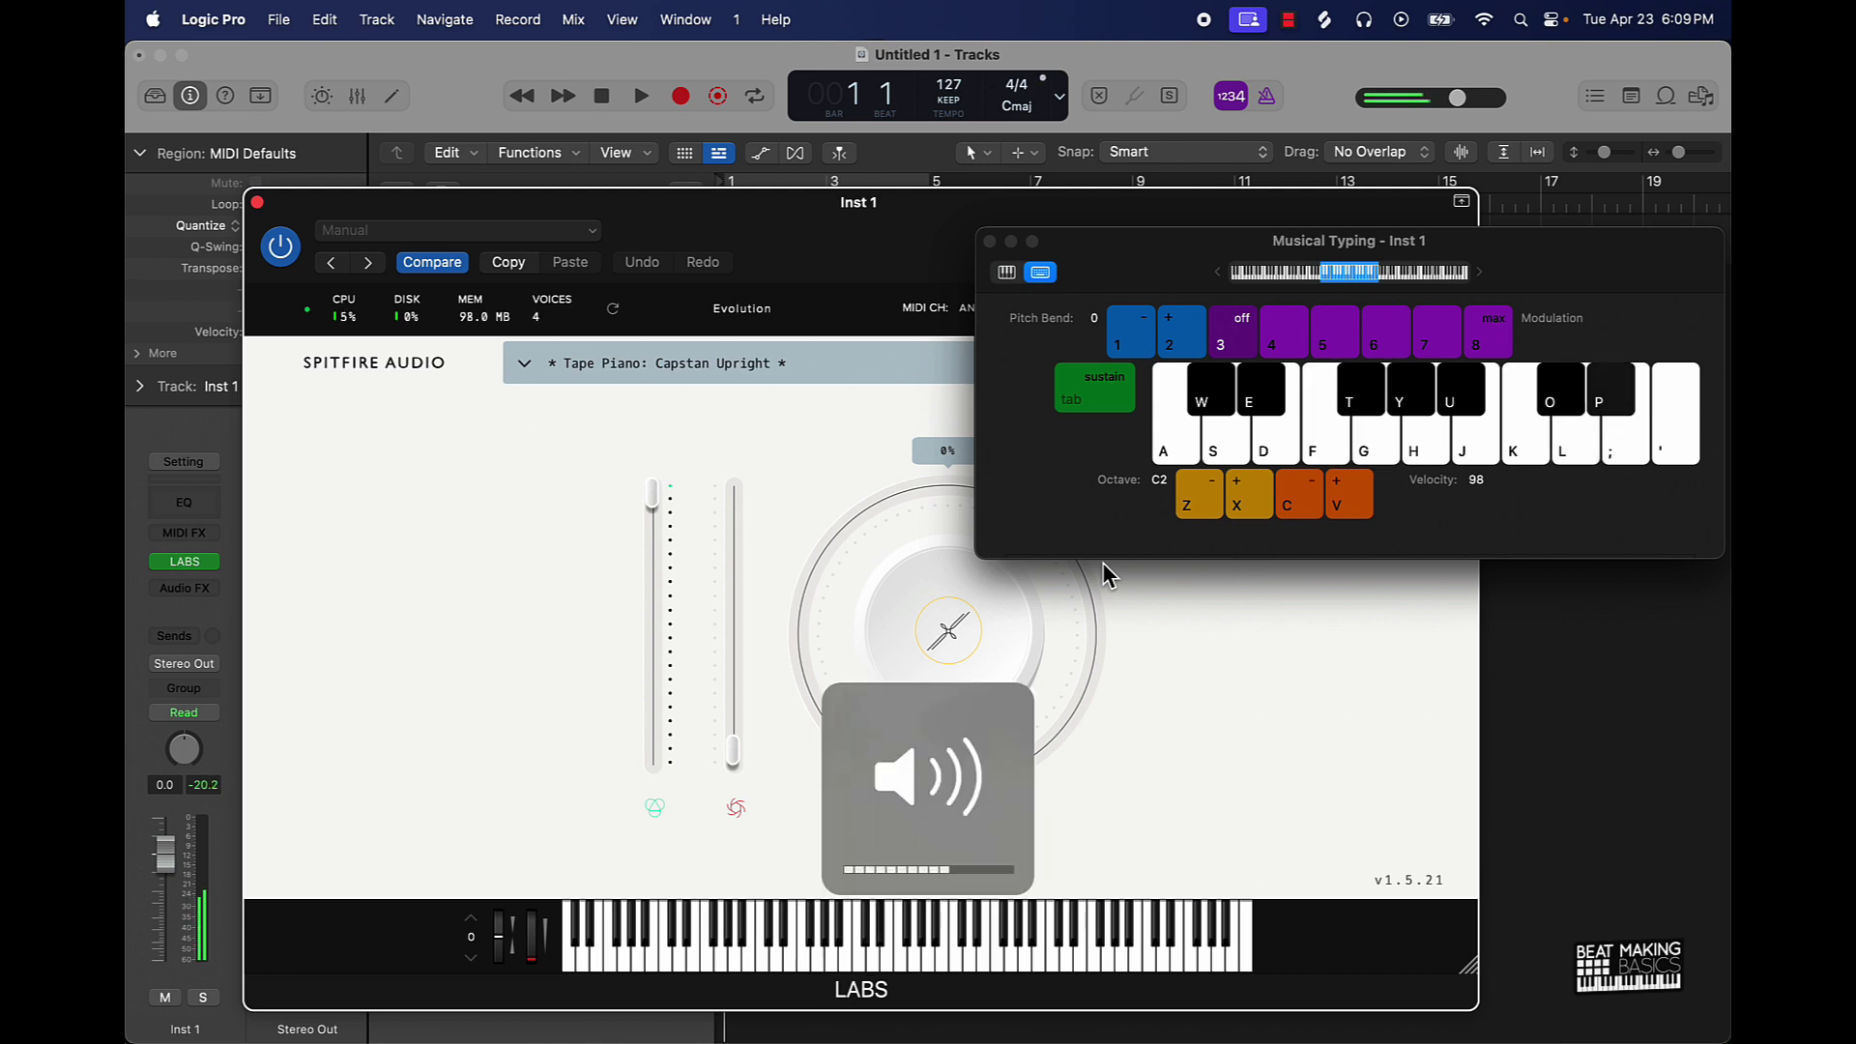
key("p")
key("p")
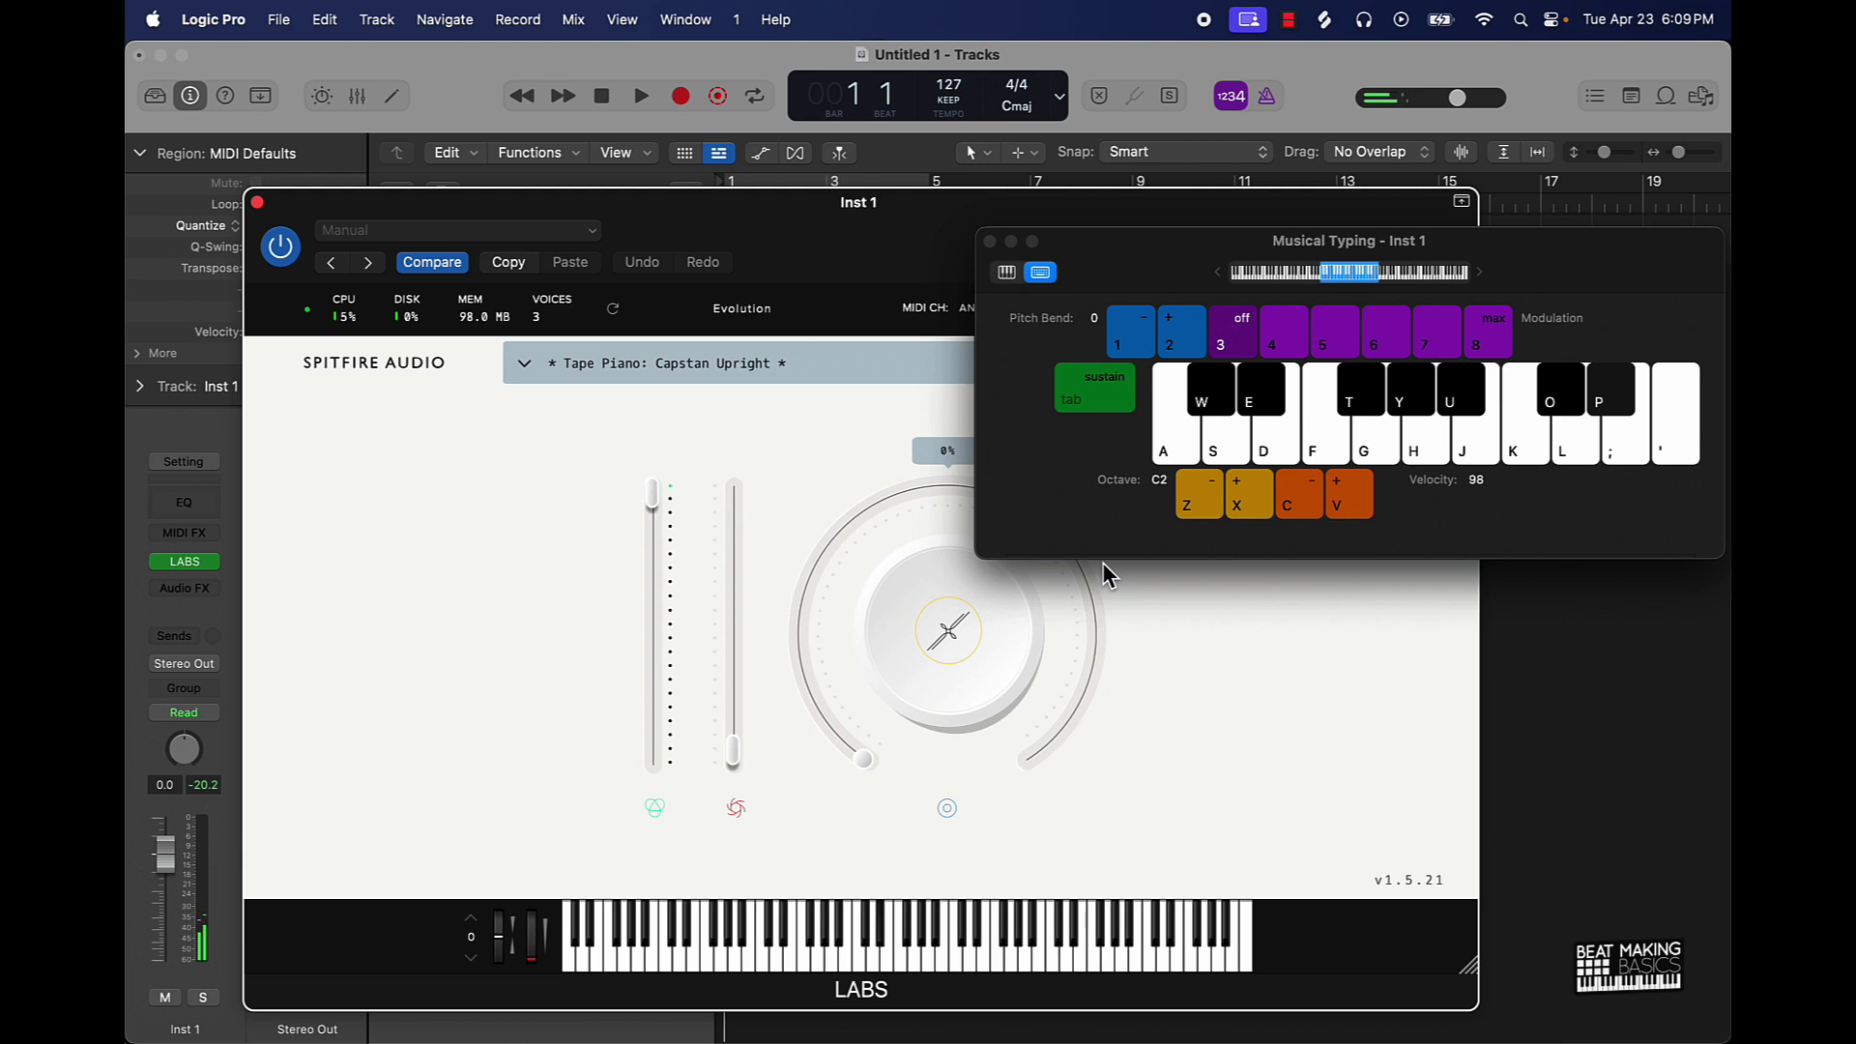
key("e")
key("e")
key("f")
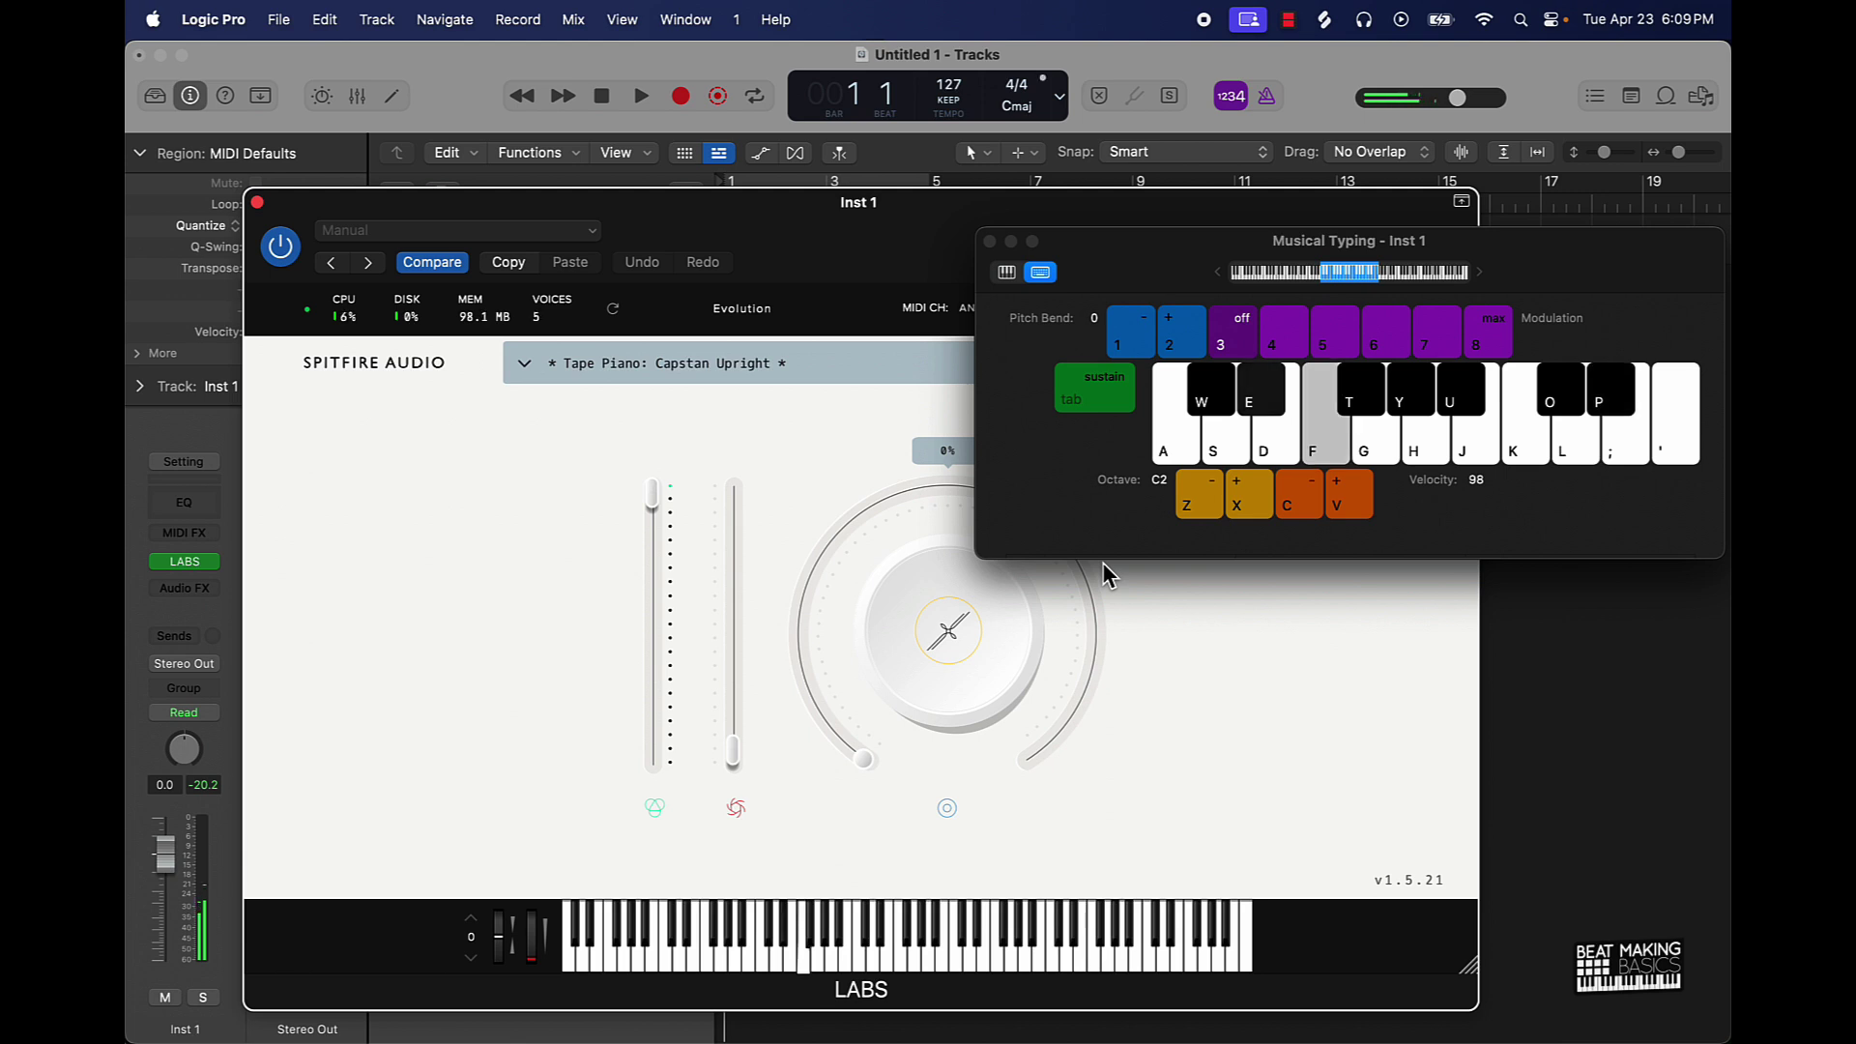
key("f")
key("j")
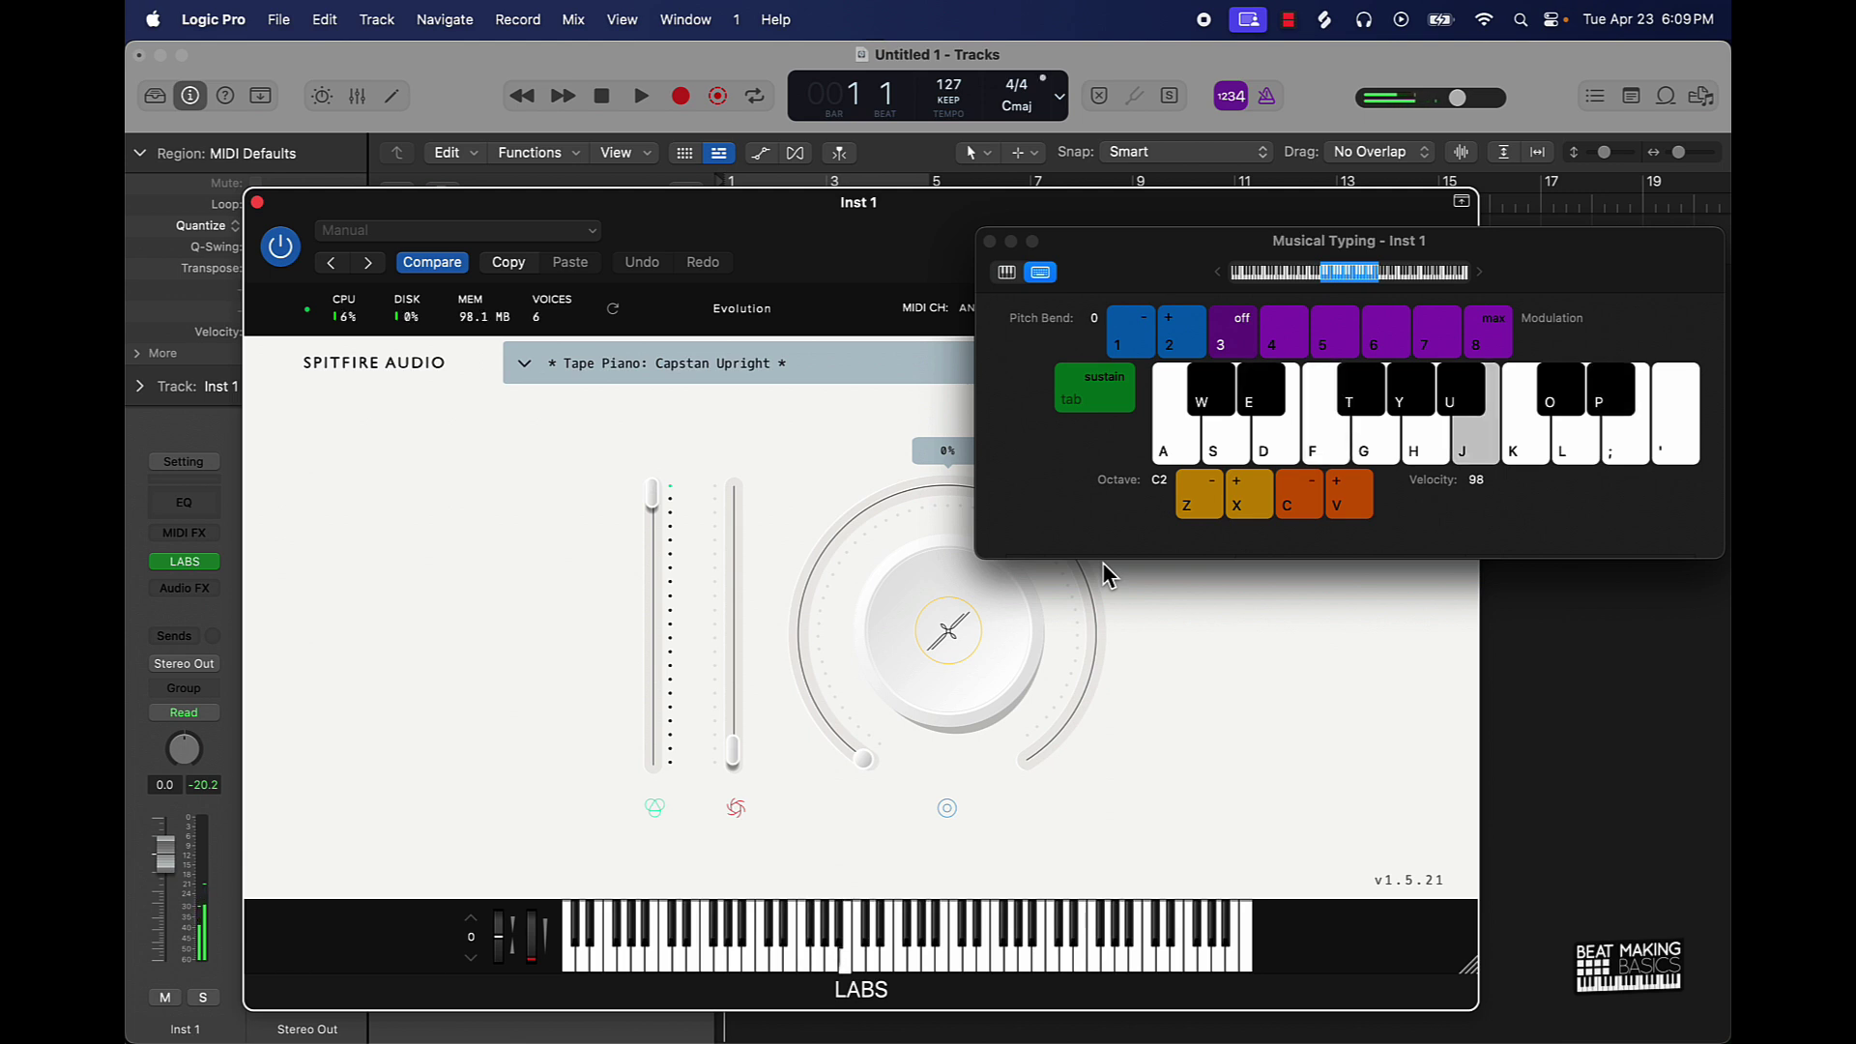
key("e")
key("f")
key("j")
key("f")
key("u")
key("f")
key("j")
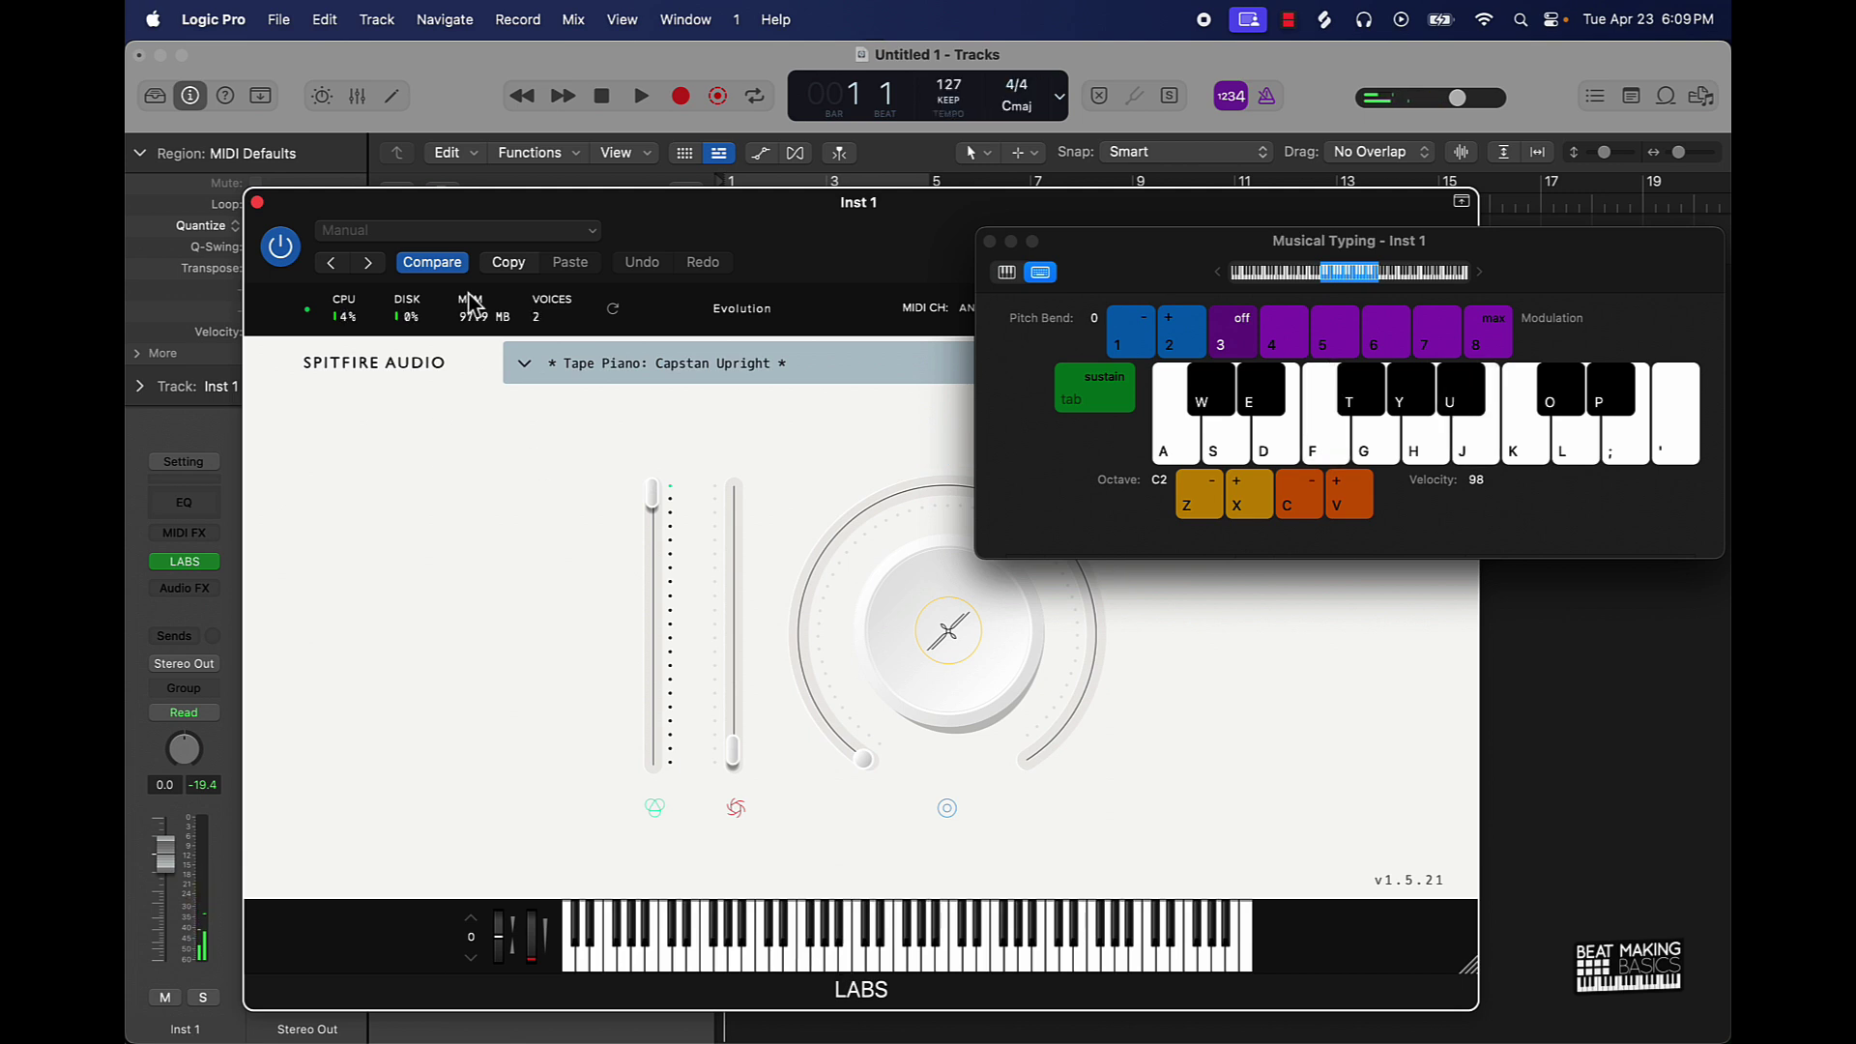
- Close the LABS window, move the Musical Typing keyboard below the Inst 1 track and rehearse the melody
left_click(258, 203)
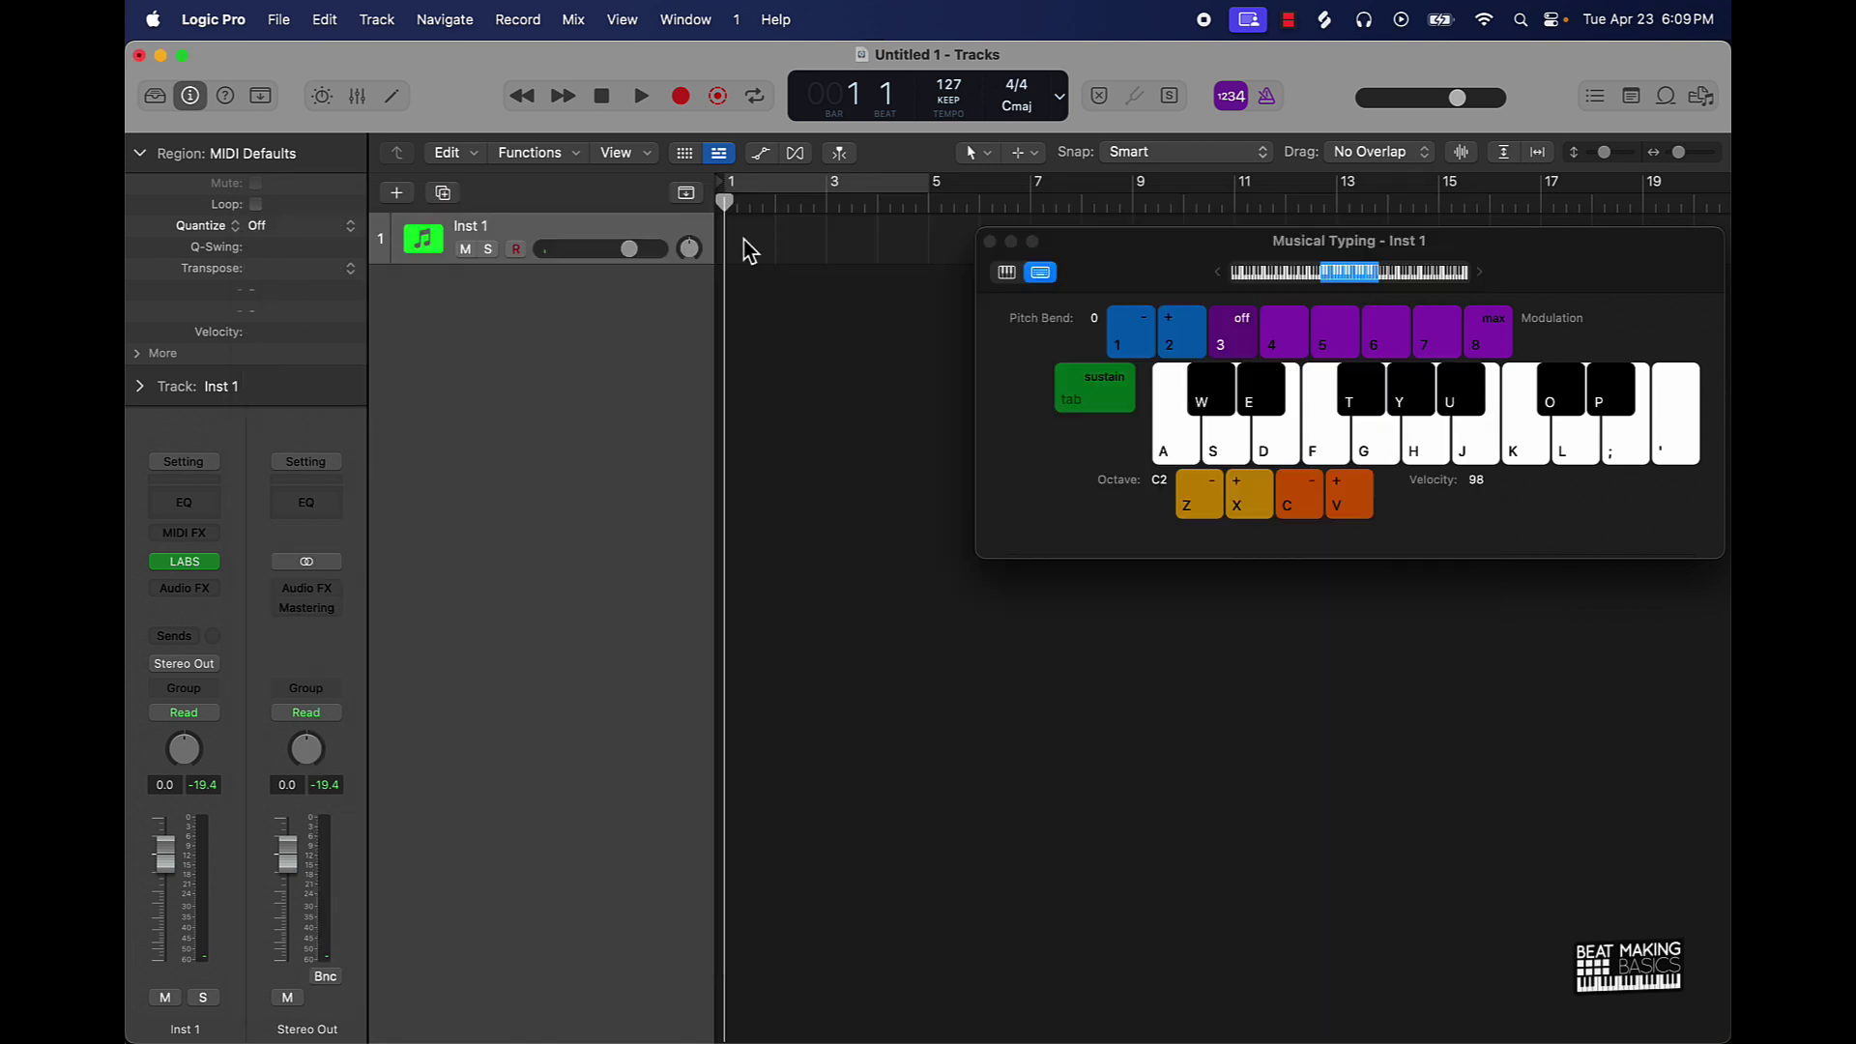
left_click_drag(1139, 270, 844, 514)
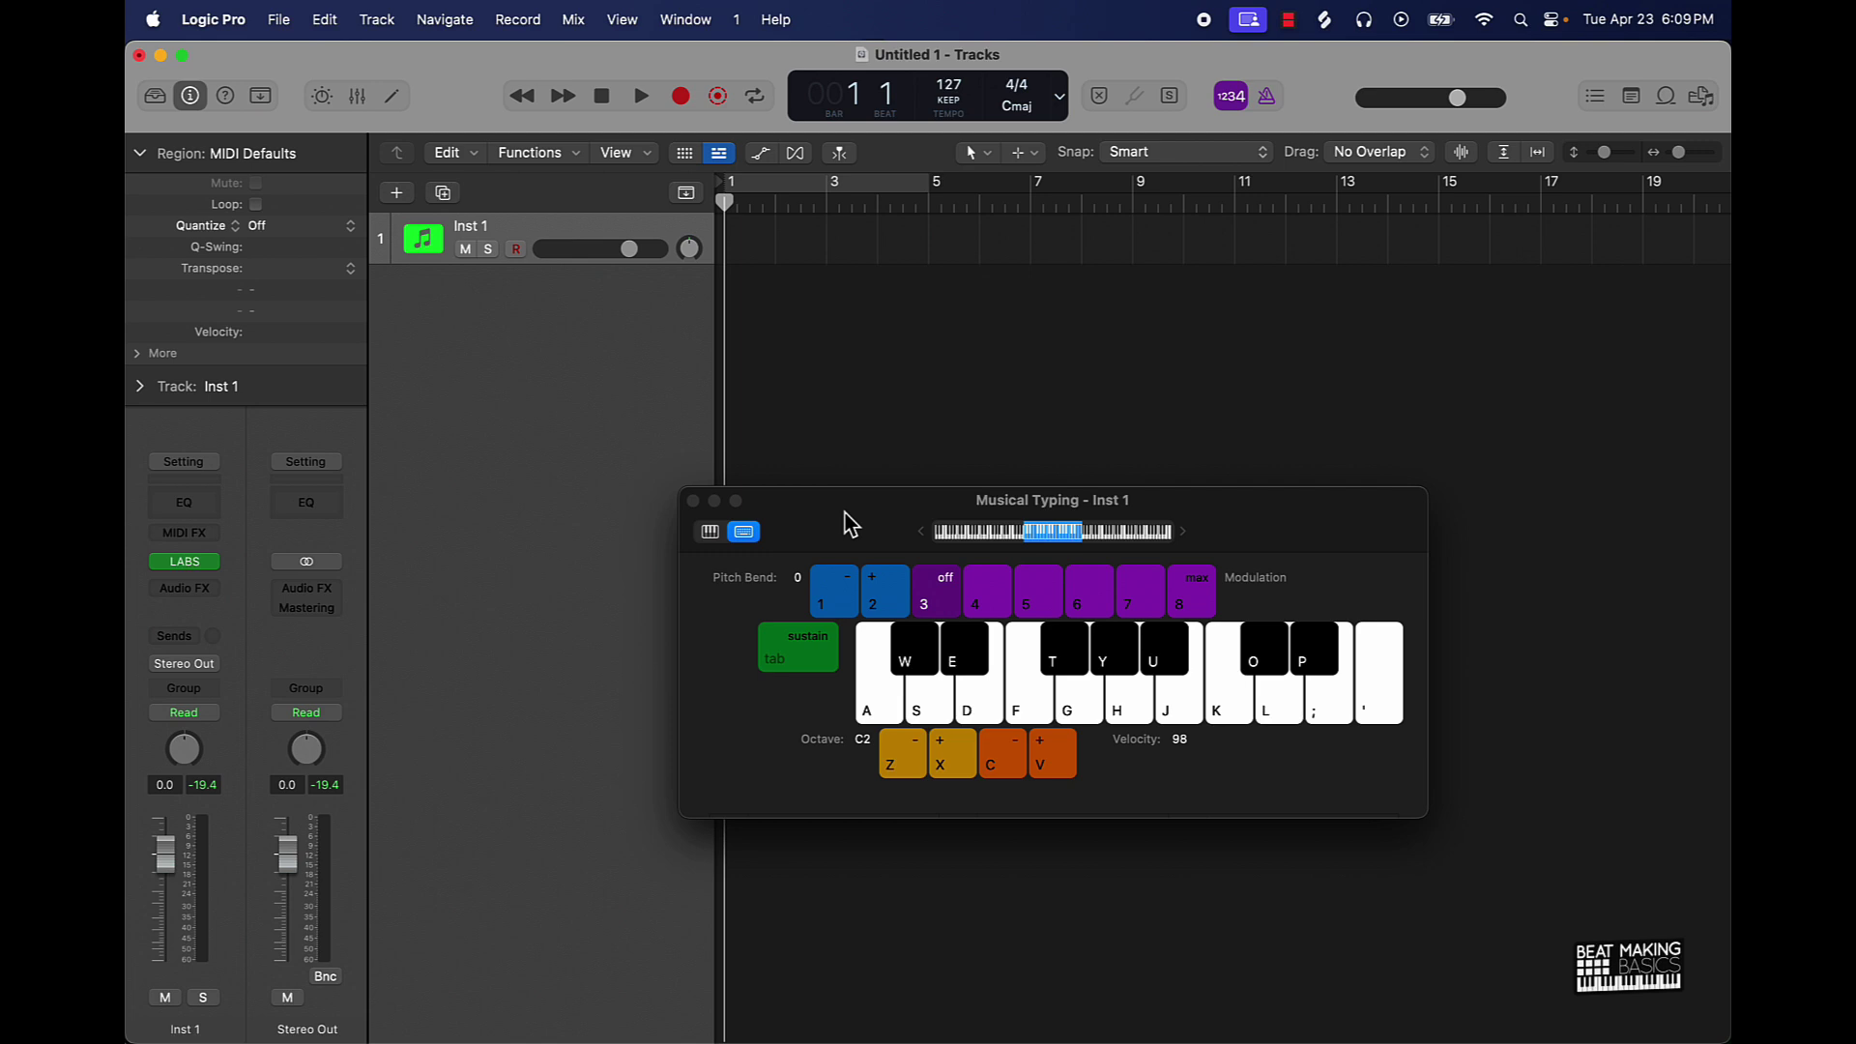
key("e")
key("f")
key("y")
key("g")
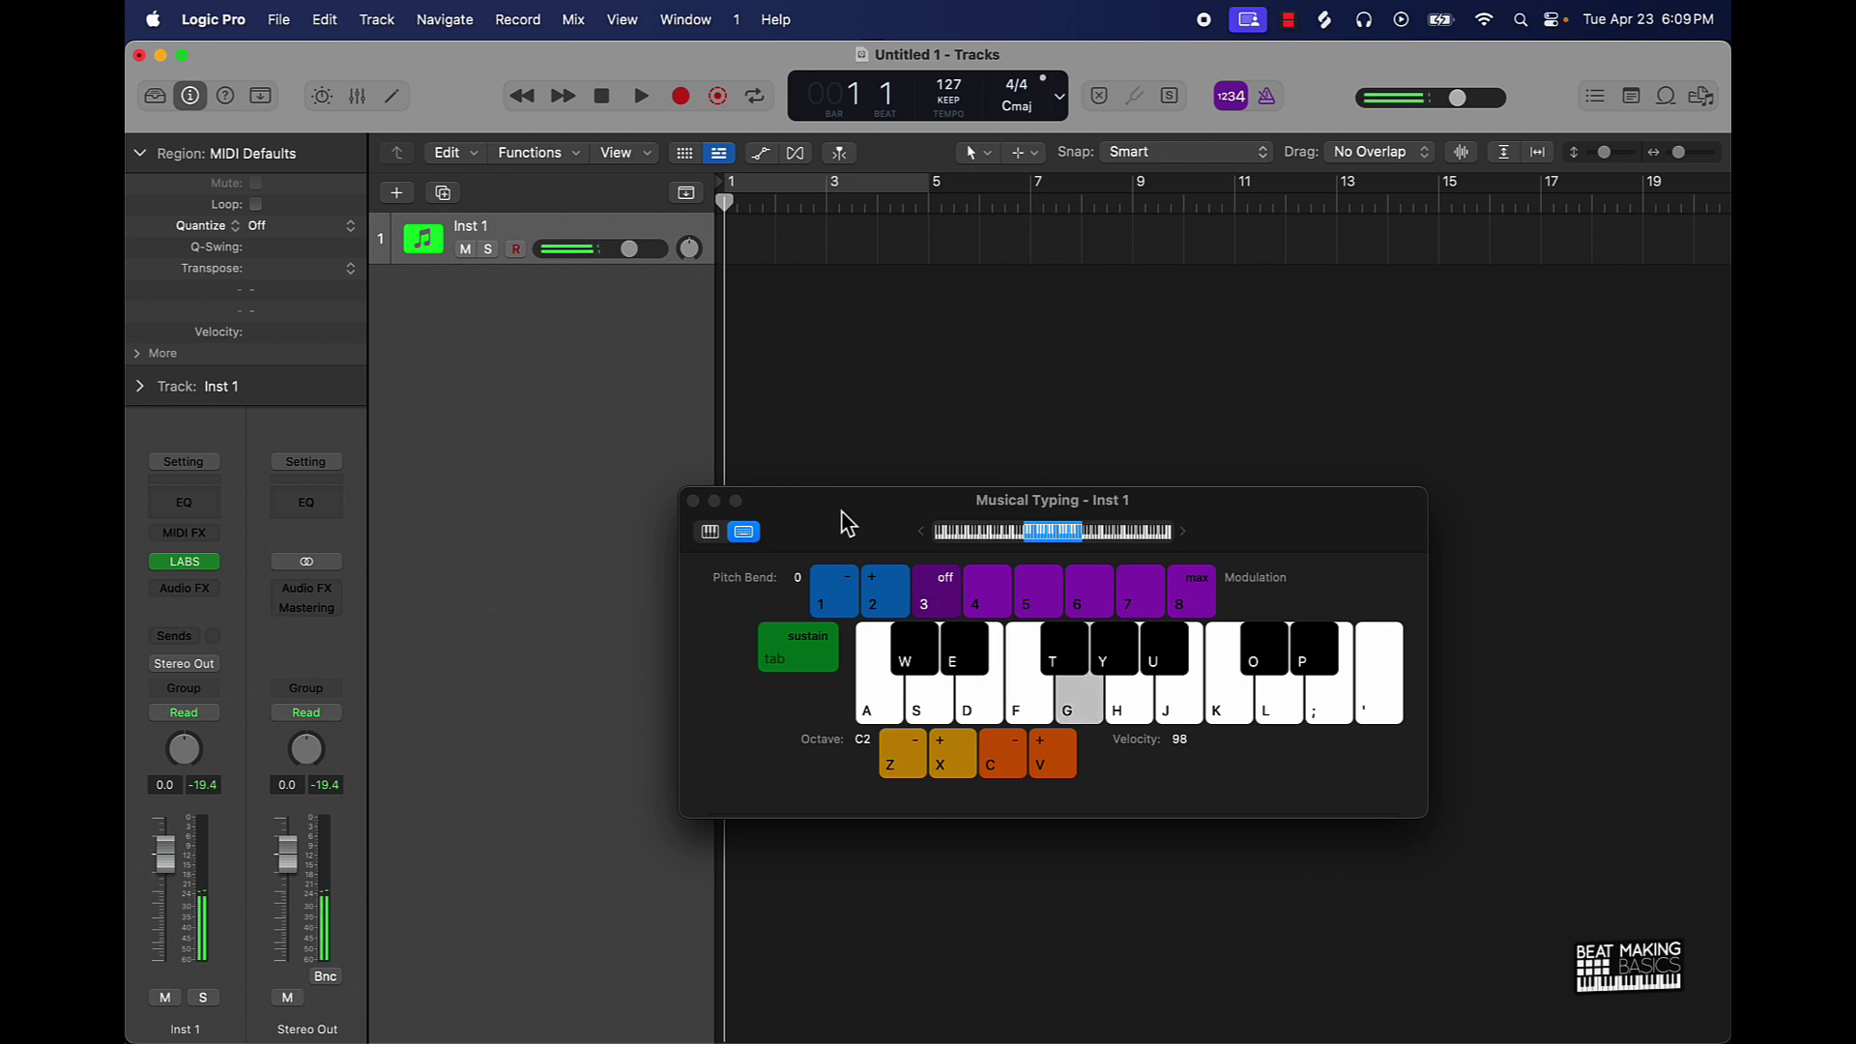
key("f")
key("e")
key("f")
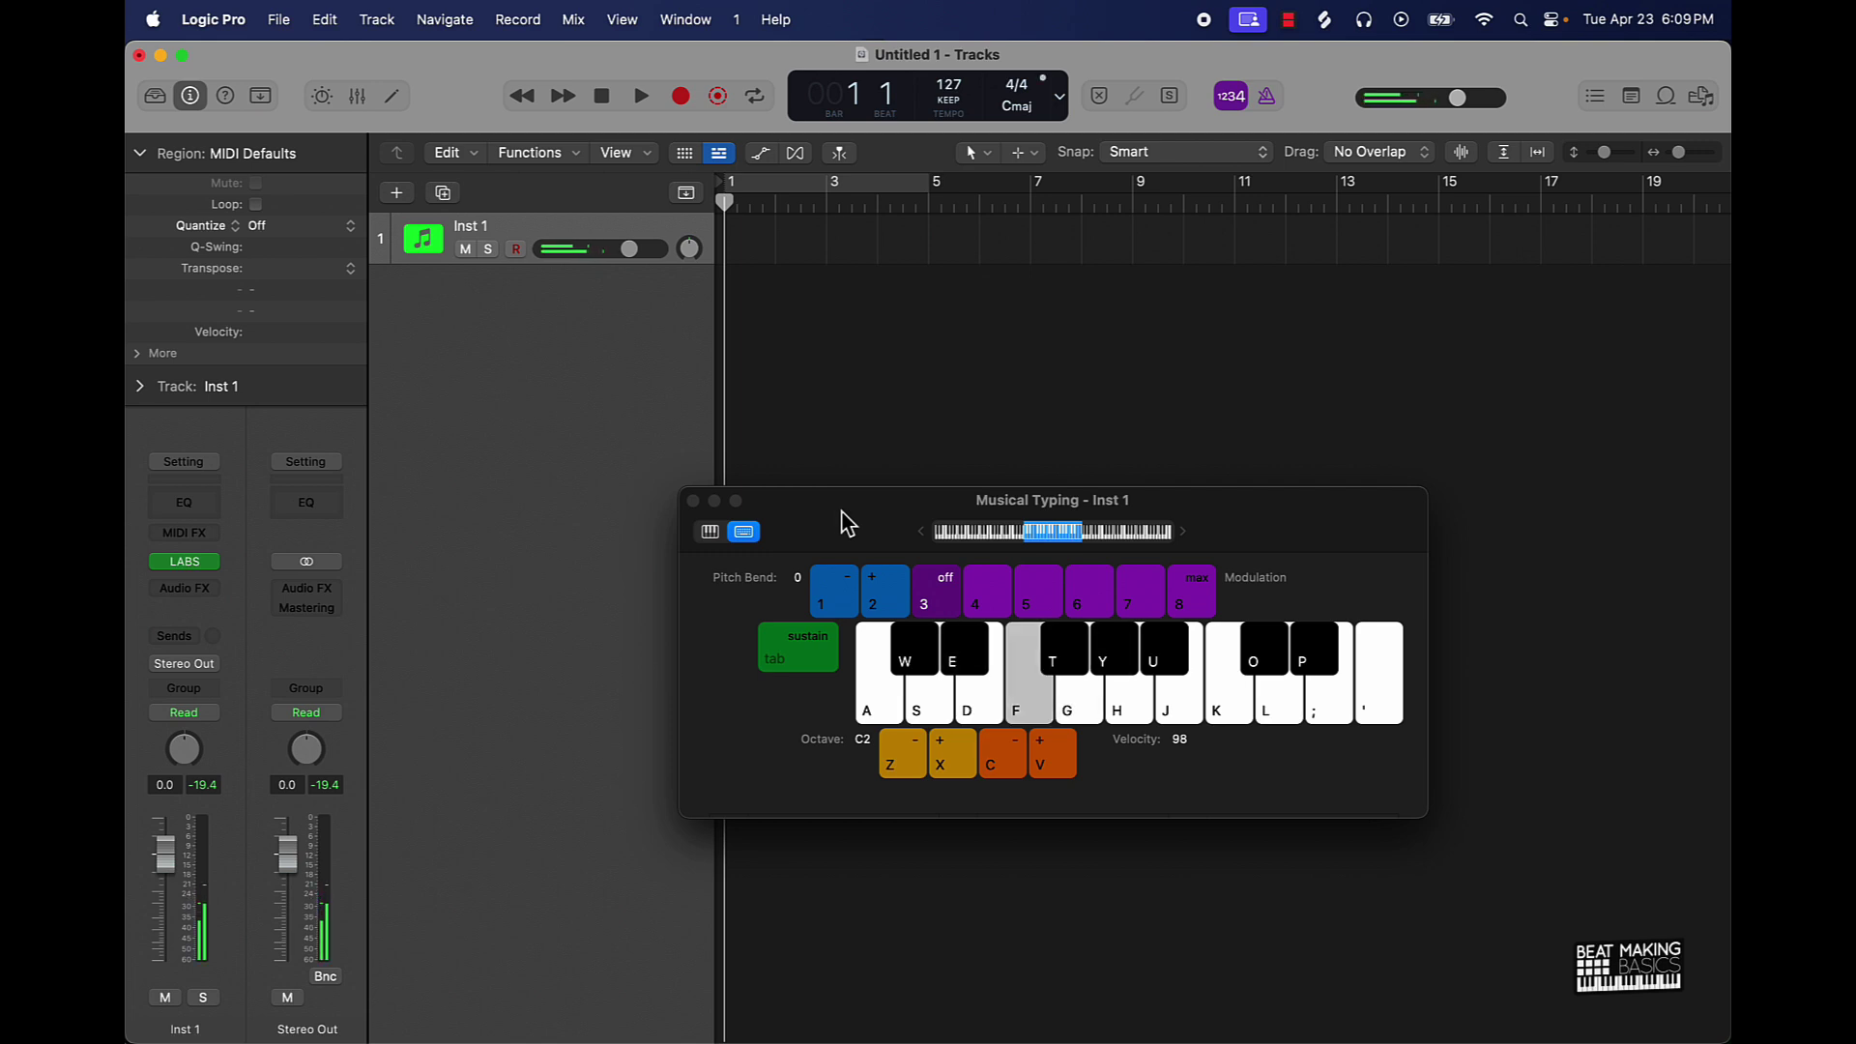
key("j")
key("t")
key("u")
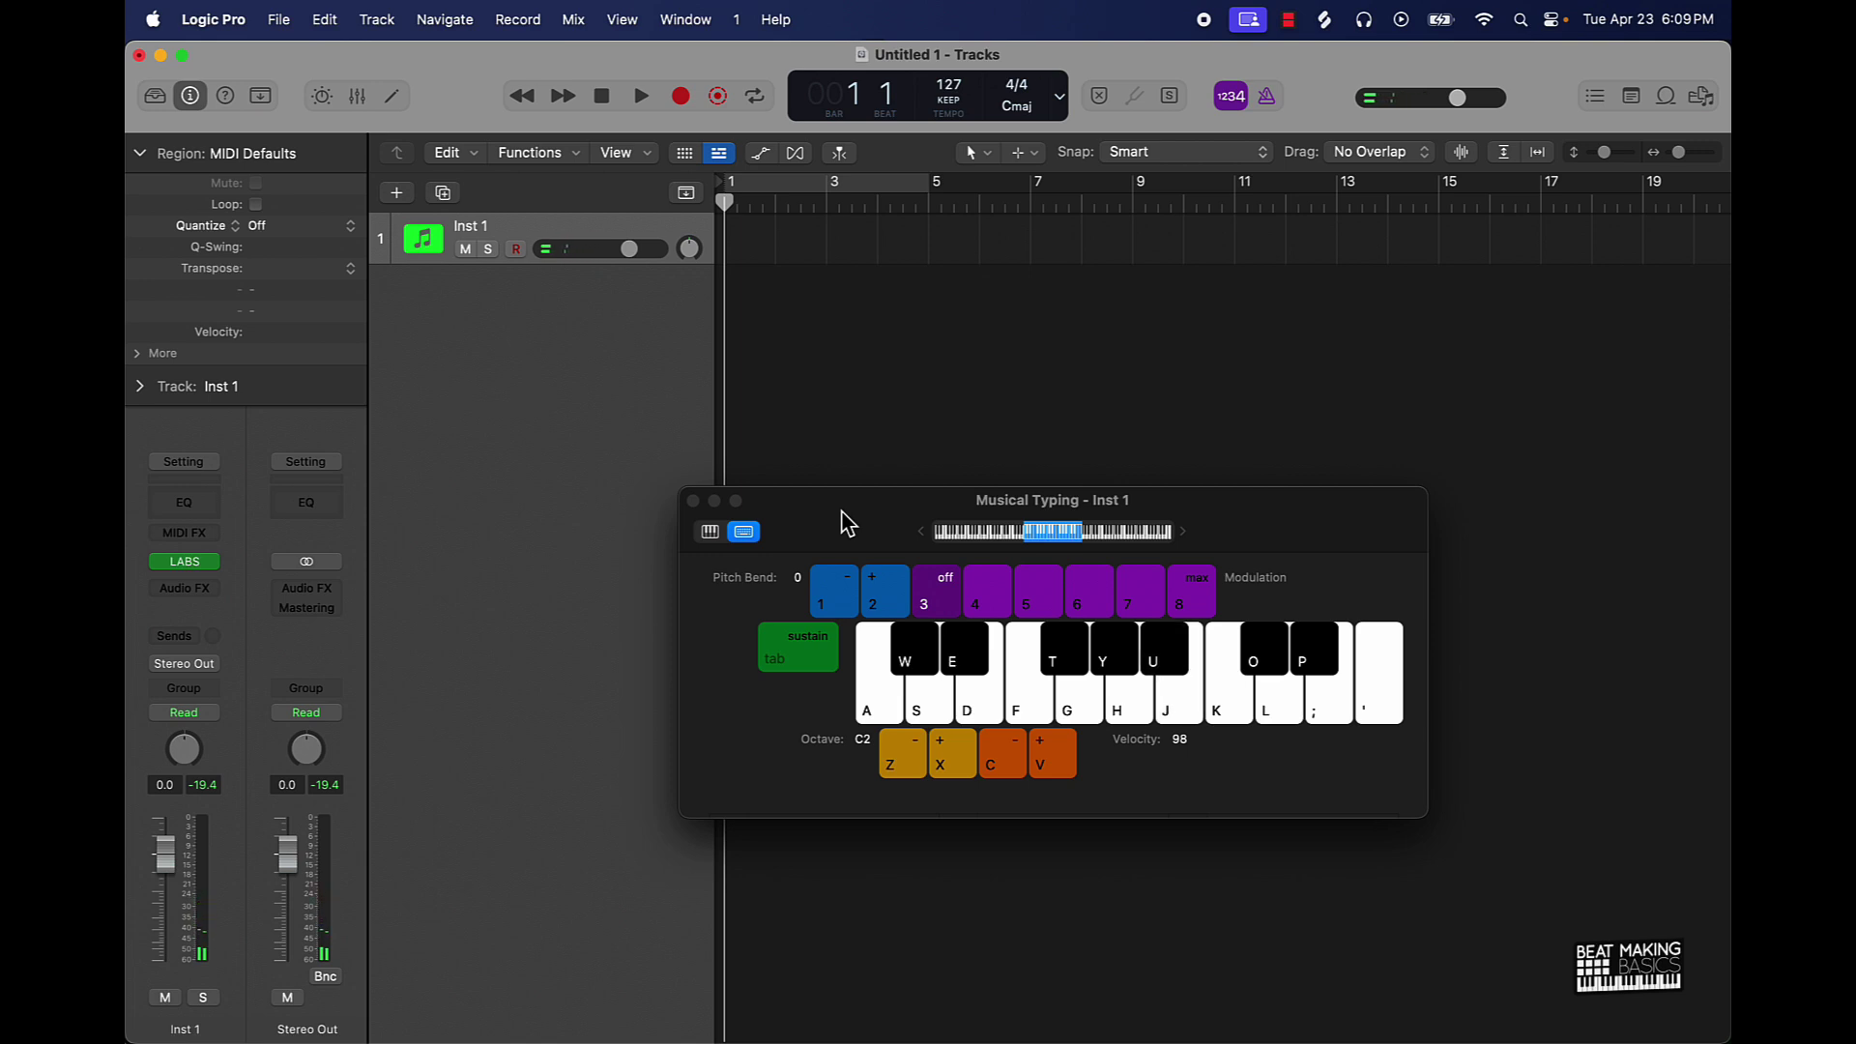
- Record a four-bar melody on Inst 1 with D#, B, A#, D#, F, F#, A#, B, D#, B, A#, D#, A#, F#, F, F#
key("r")
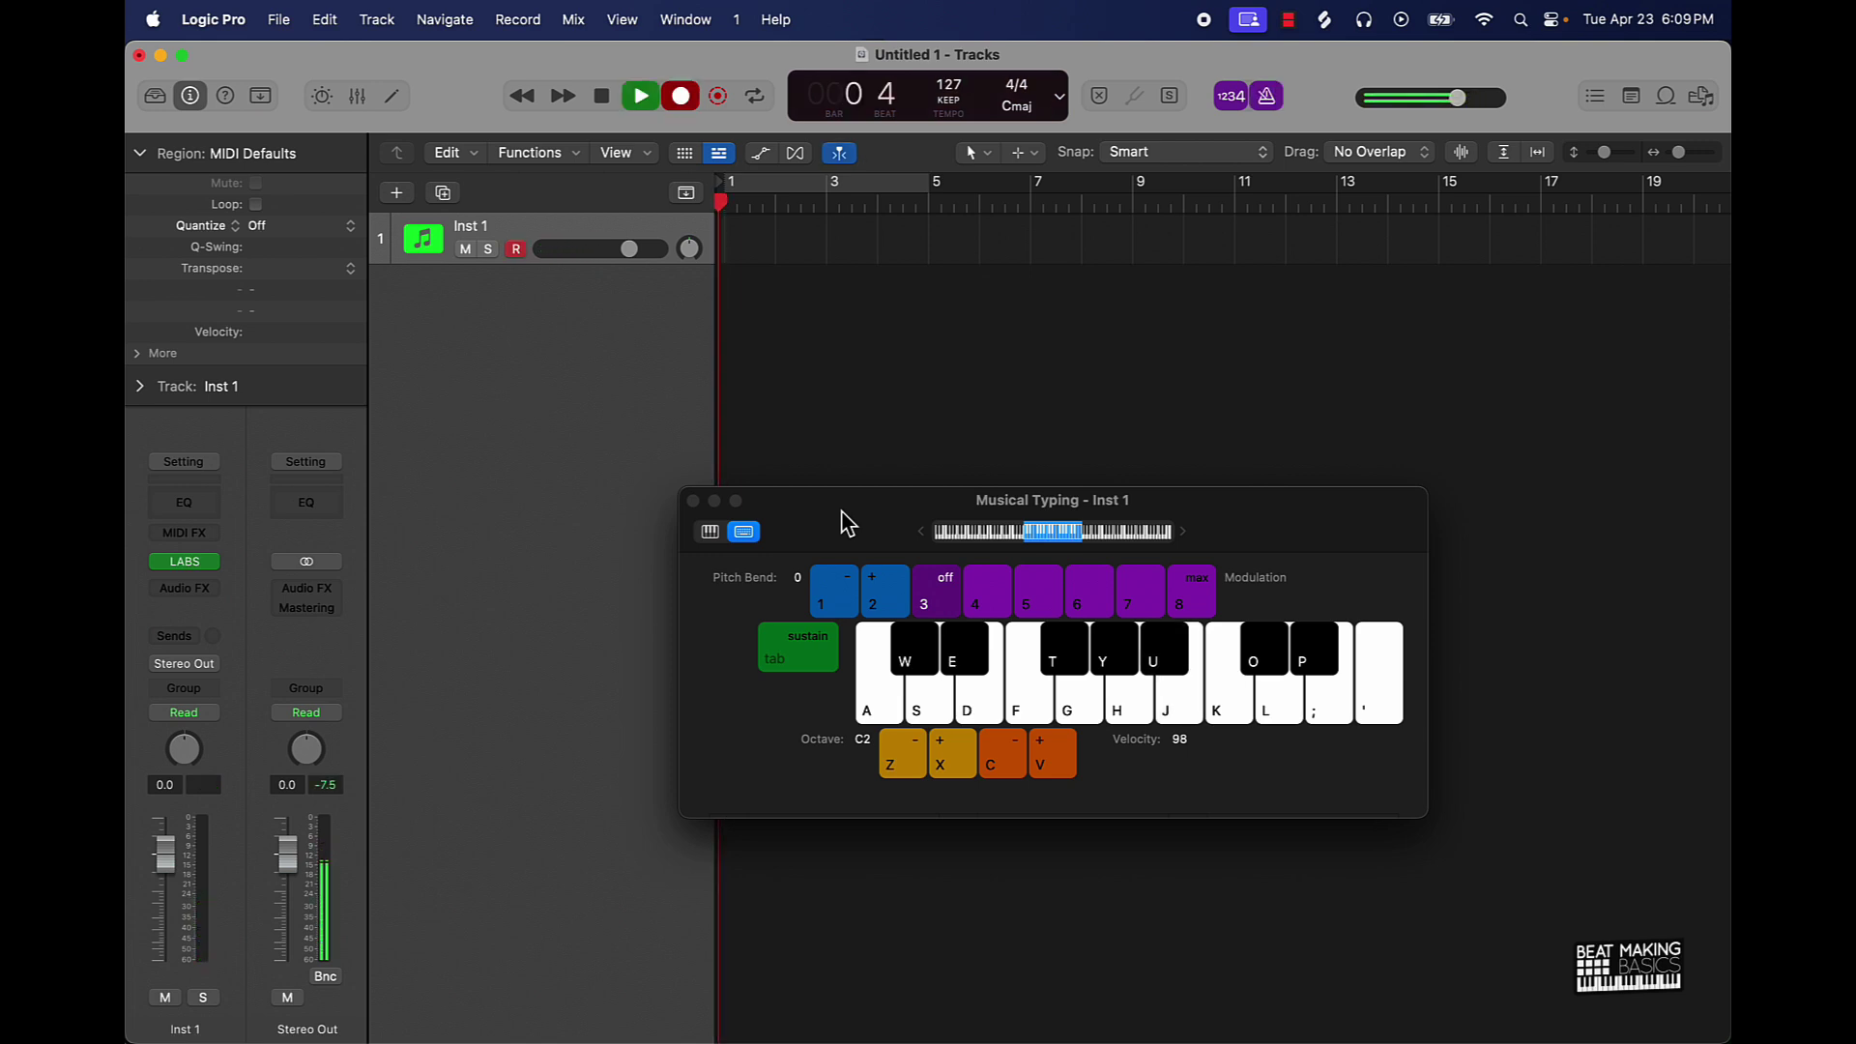
key("e")
key("j")
key("u")
key("e")
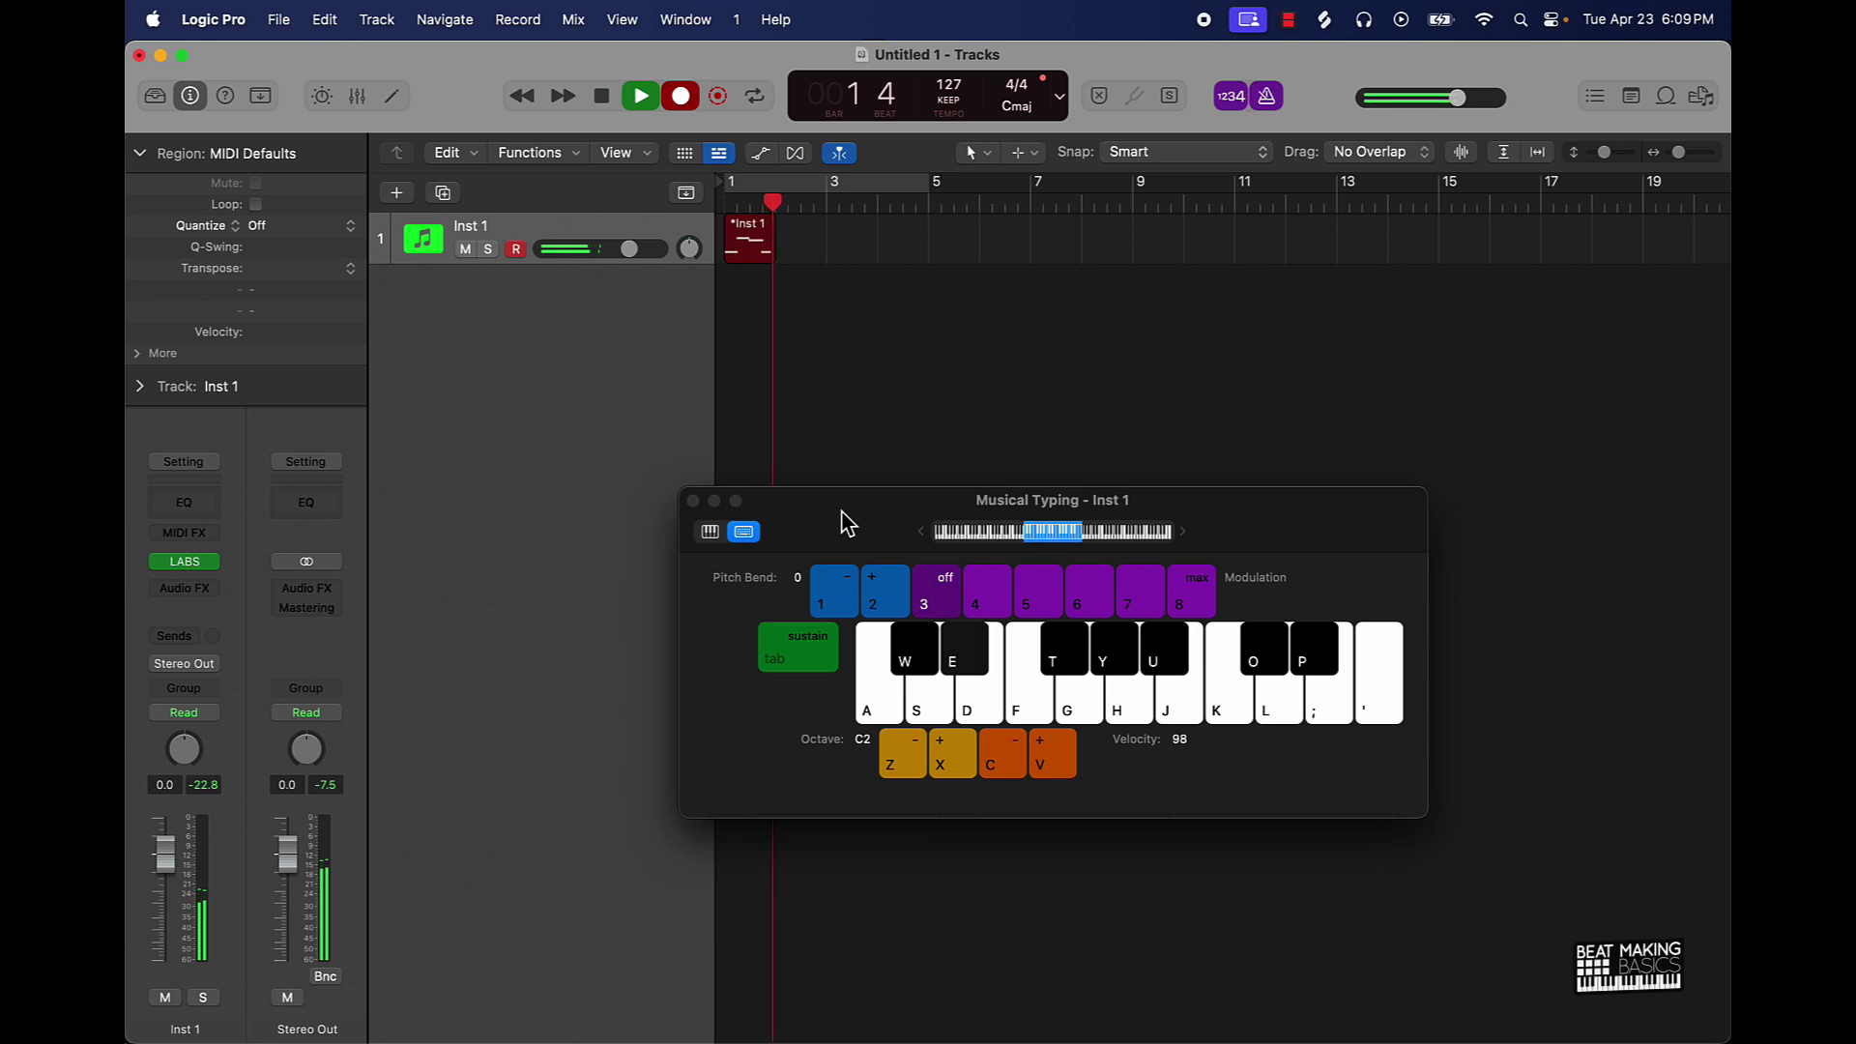
key("f")
key("t")
key("u")
key("j")
key("e")
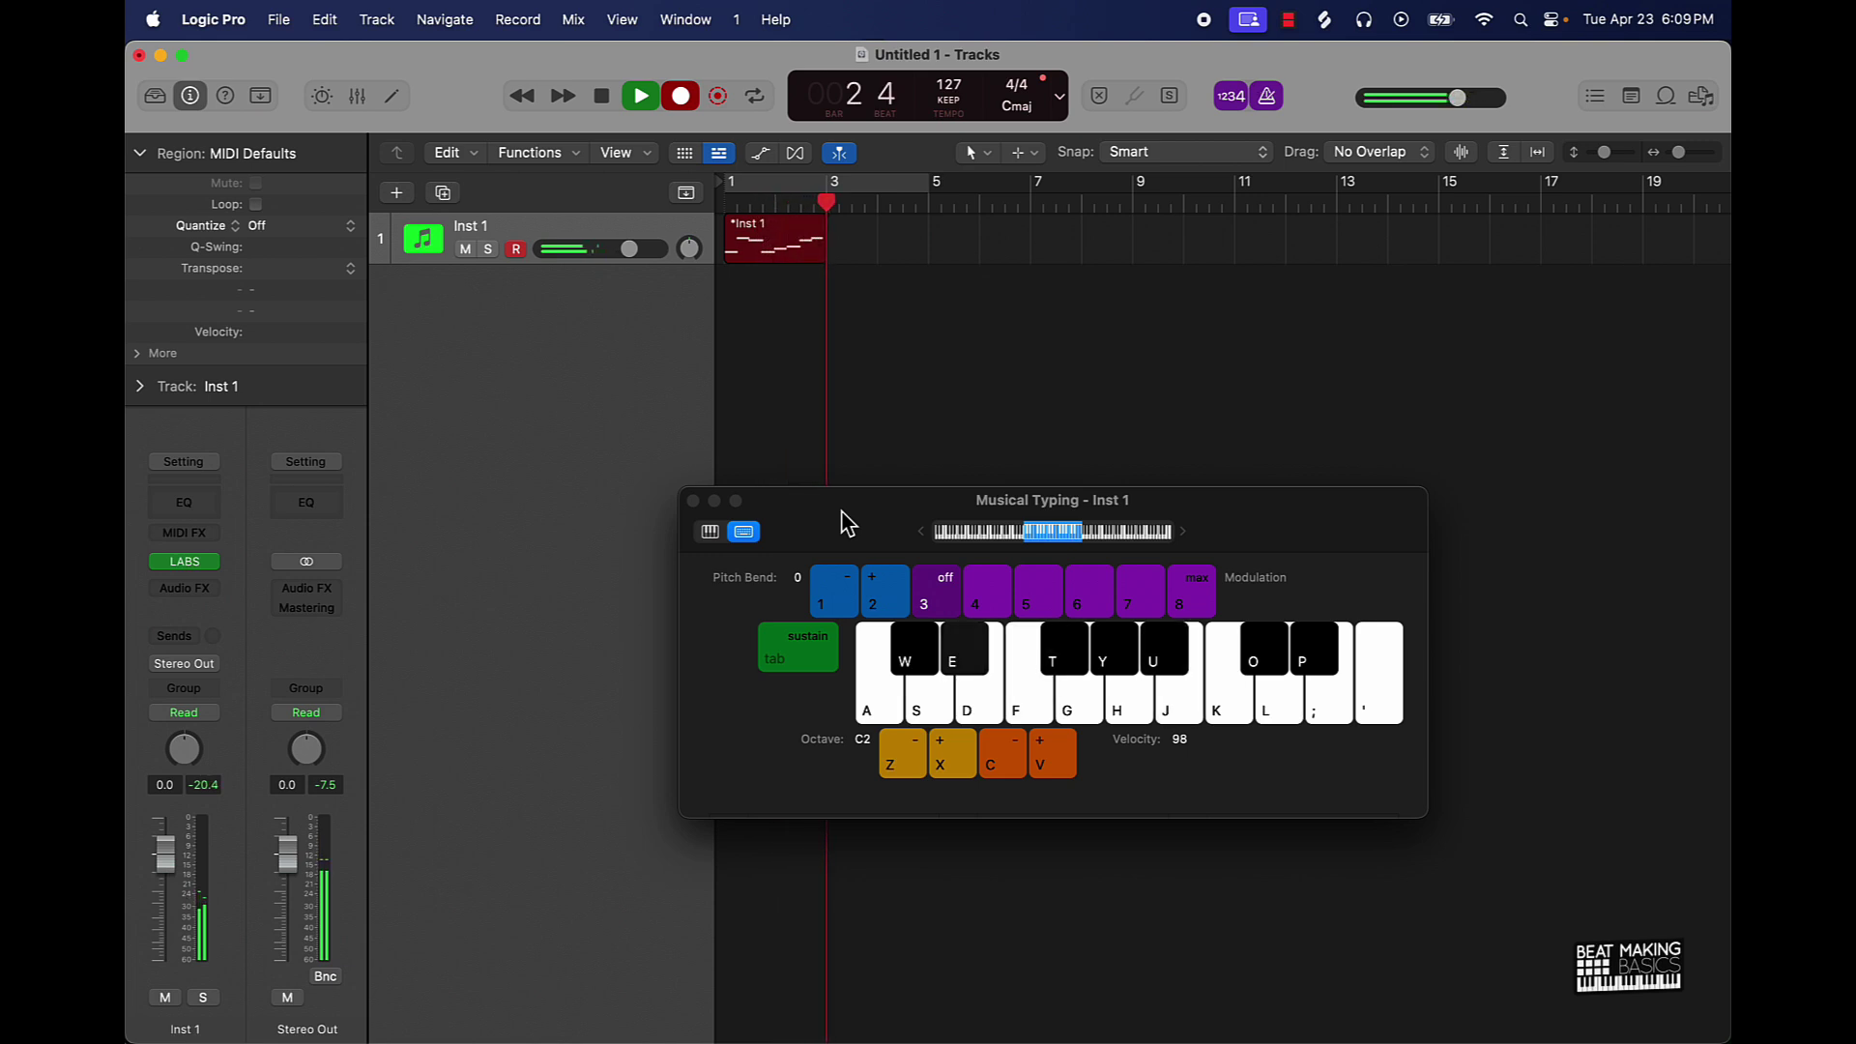
key("j")
key("u")
key("e")
key("u")
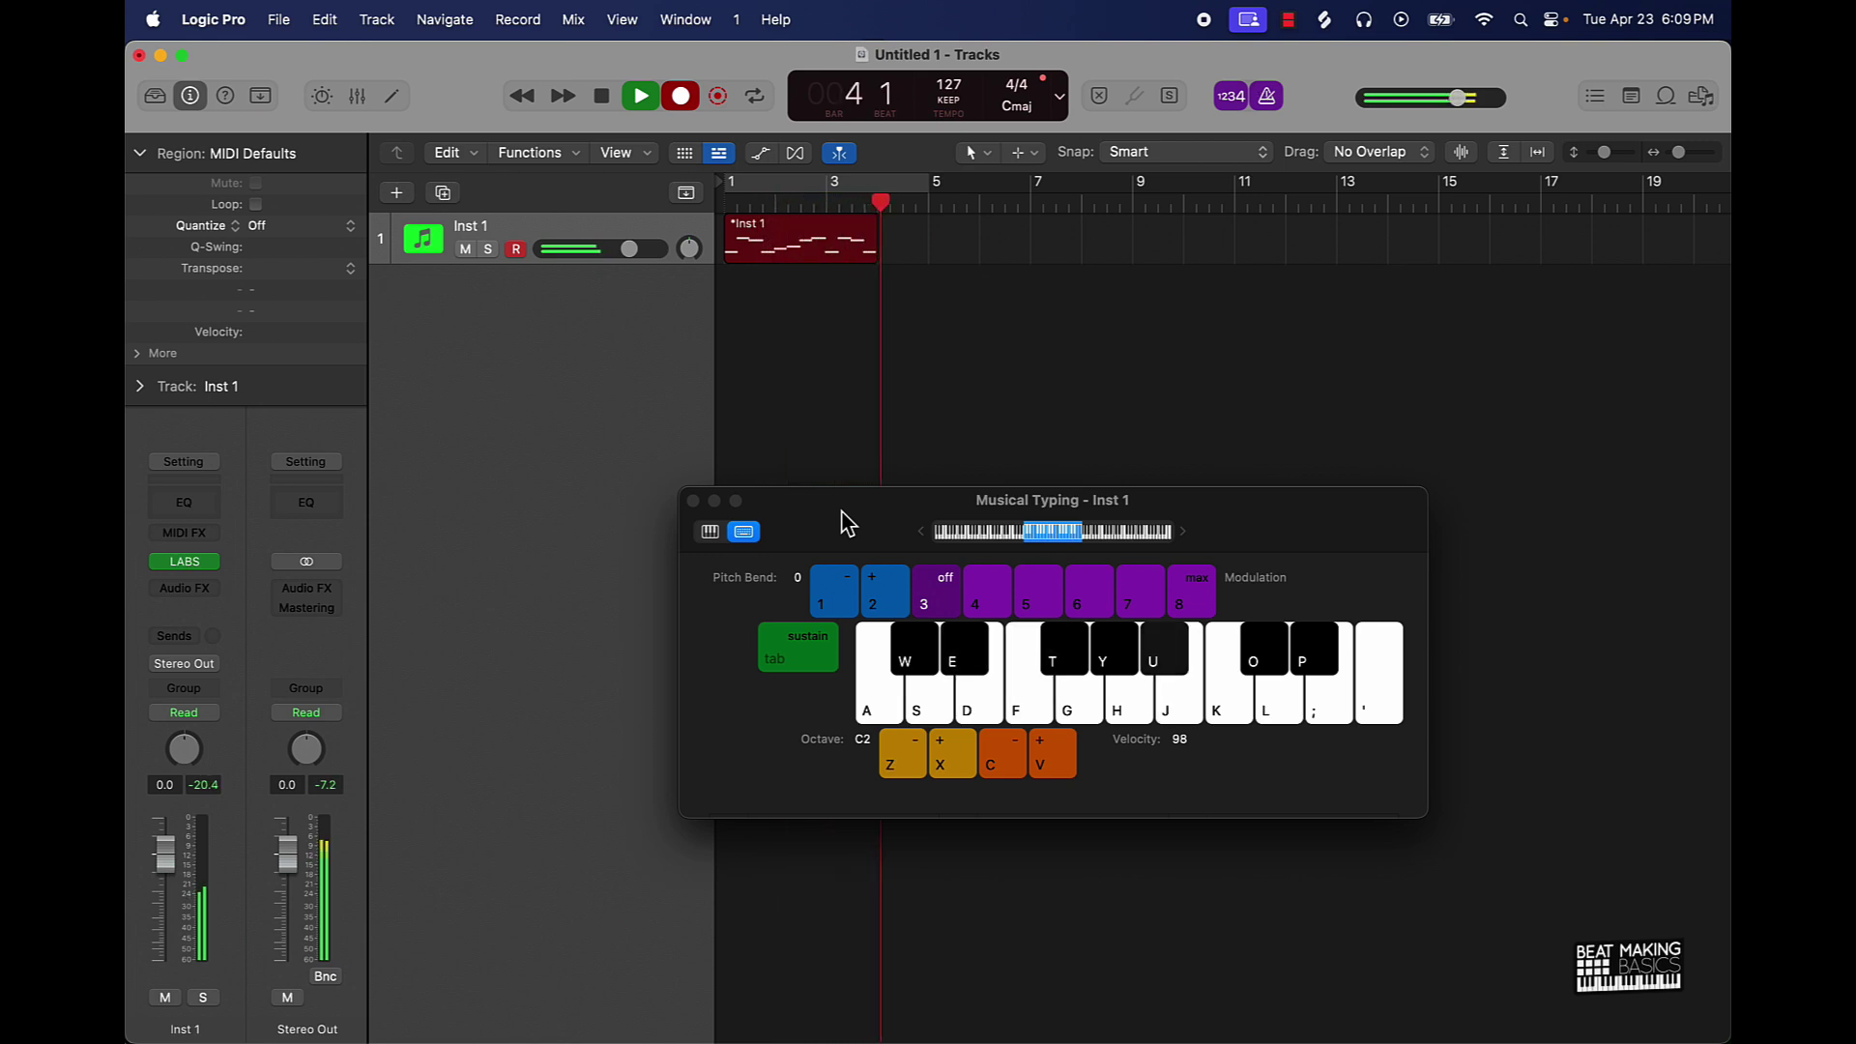
key("t")
key("f")
key("t")
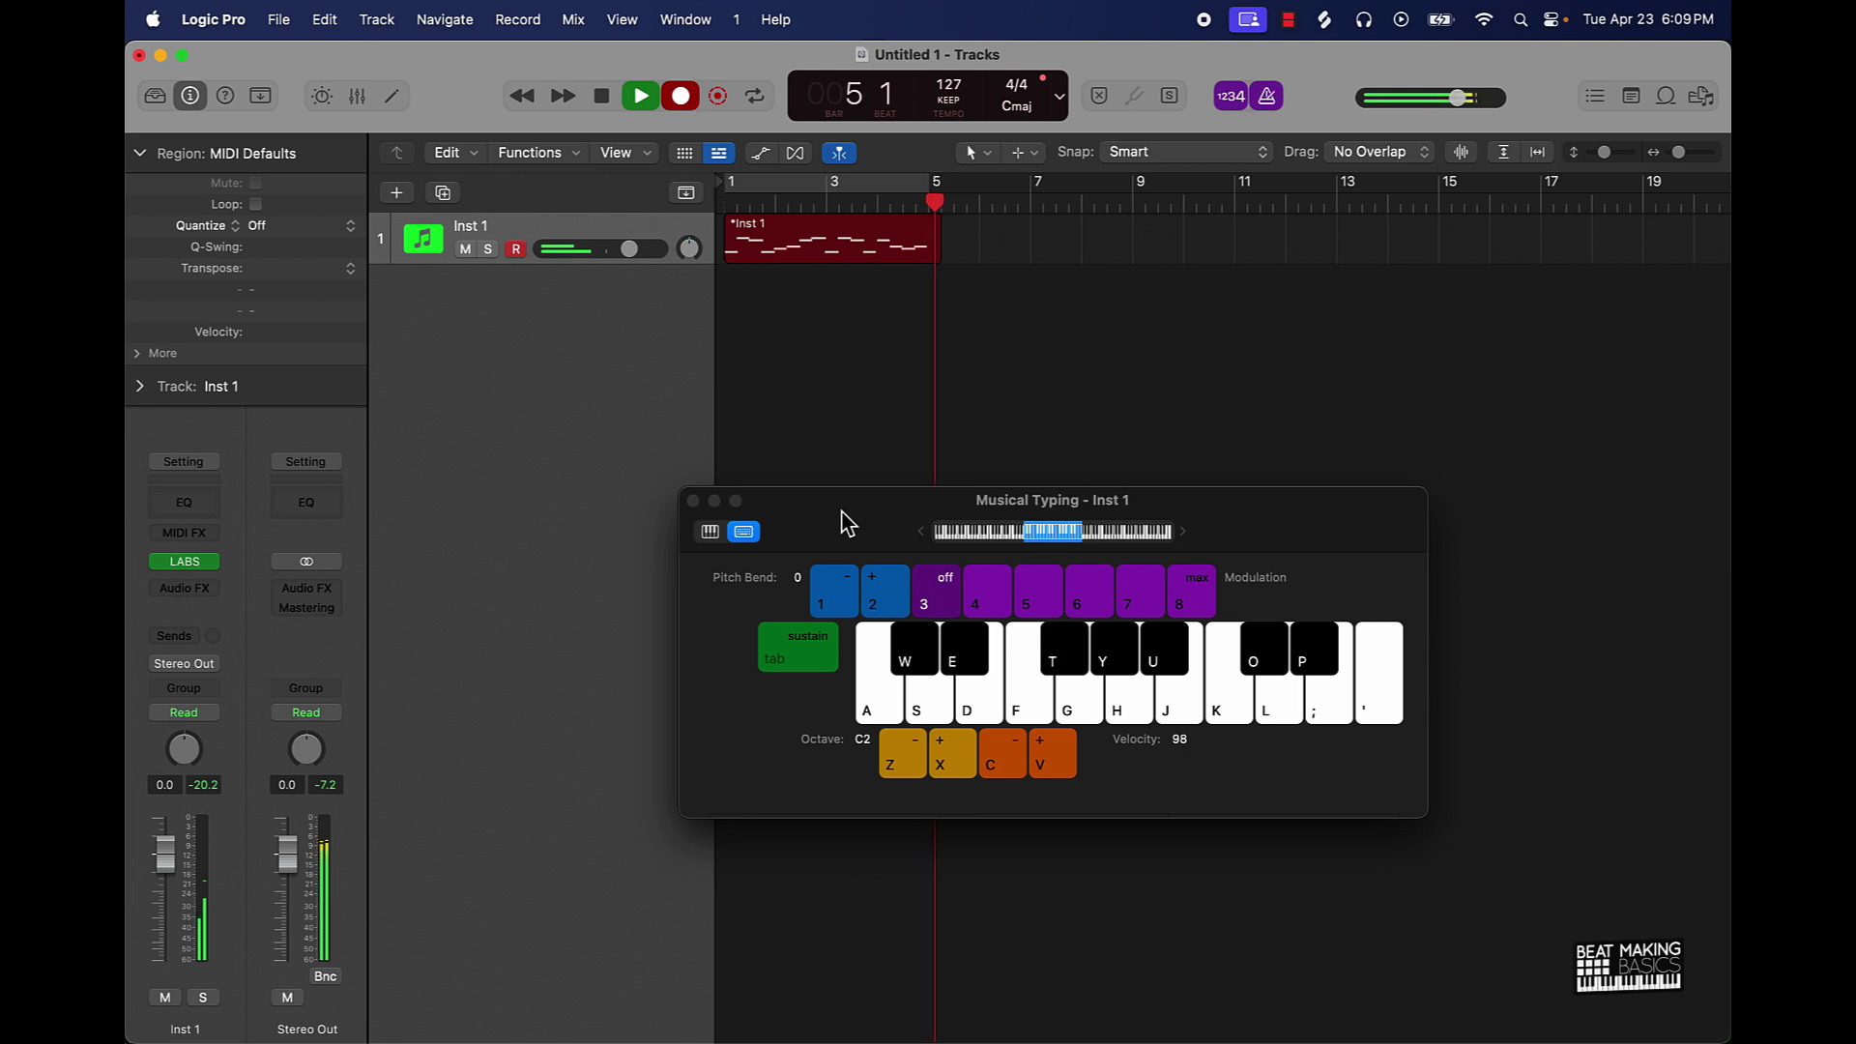
key("space")
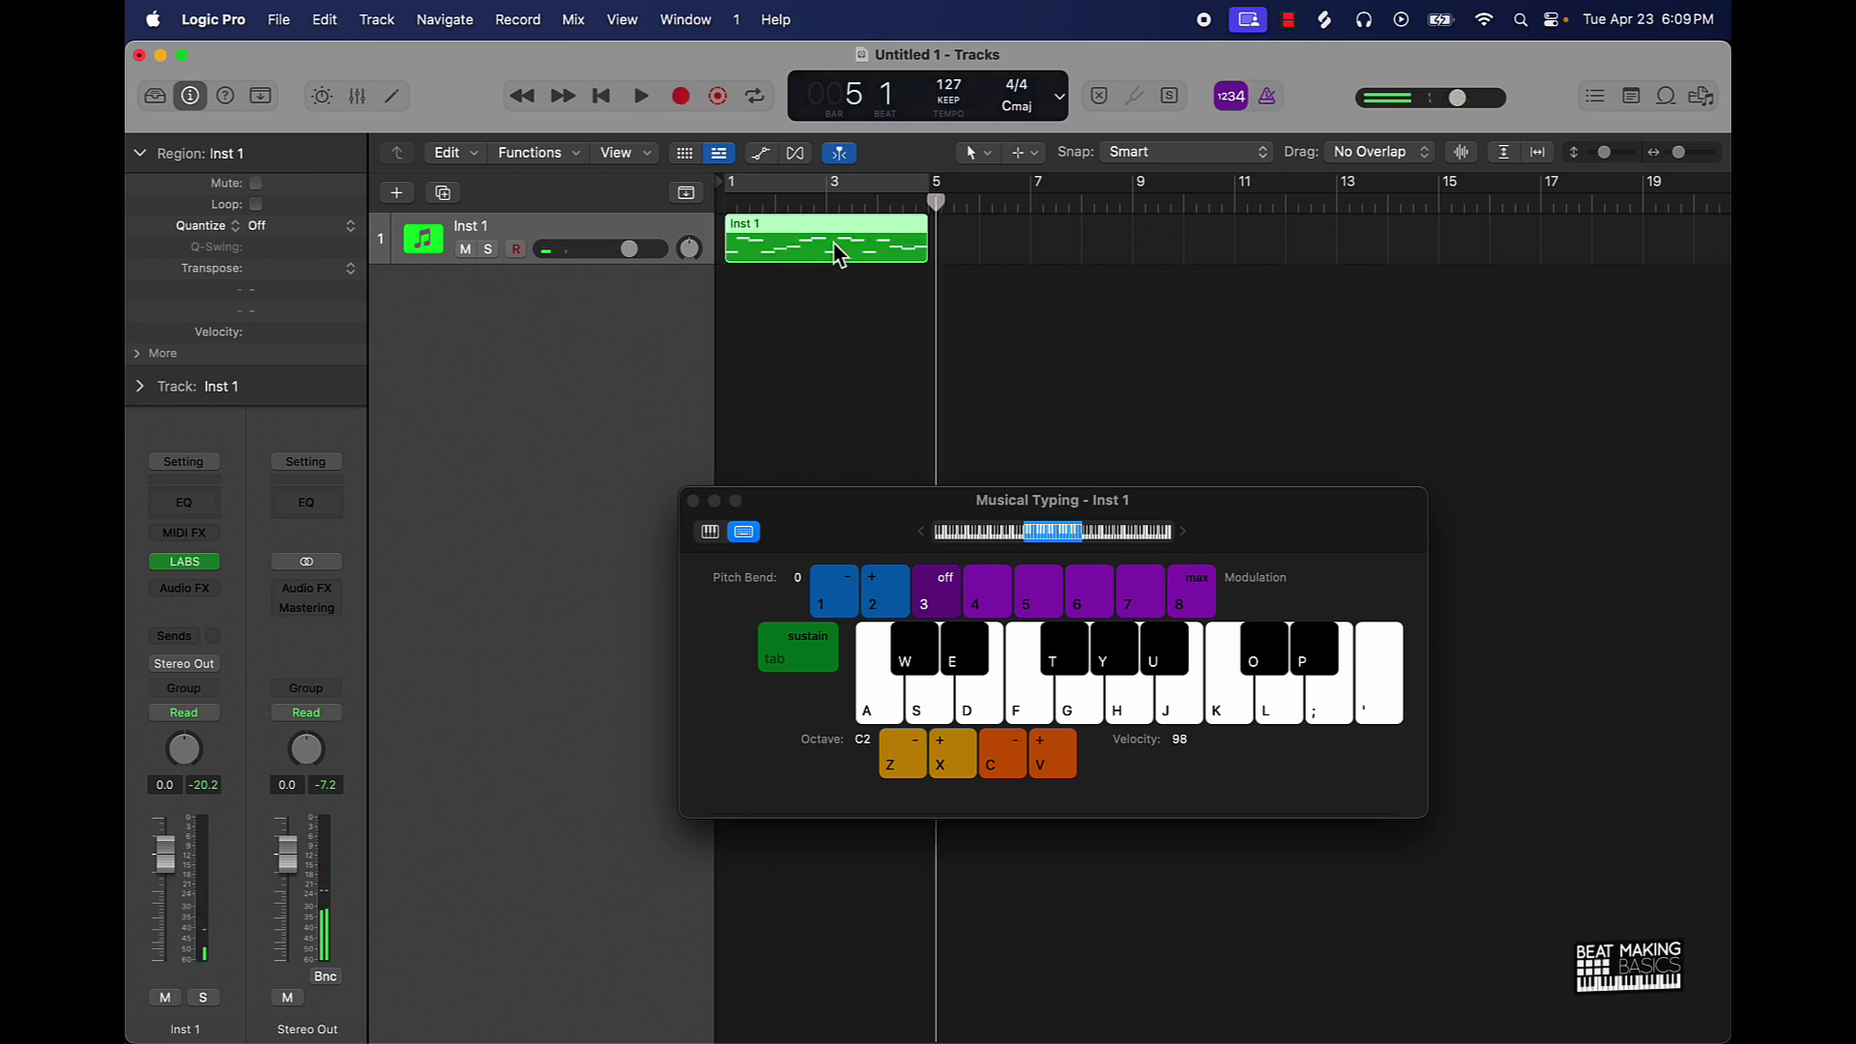
- Put away Musical Typing and quantize all notes of the recorded Inst 1 region to 1/16 notes in the Piano Roll
left_click(692, 500)
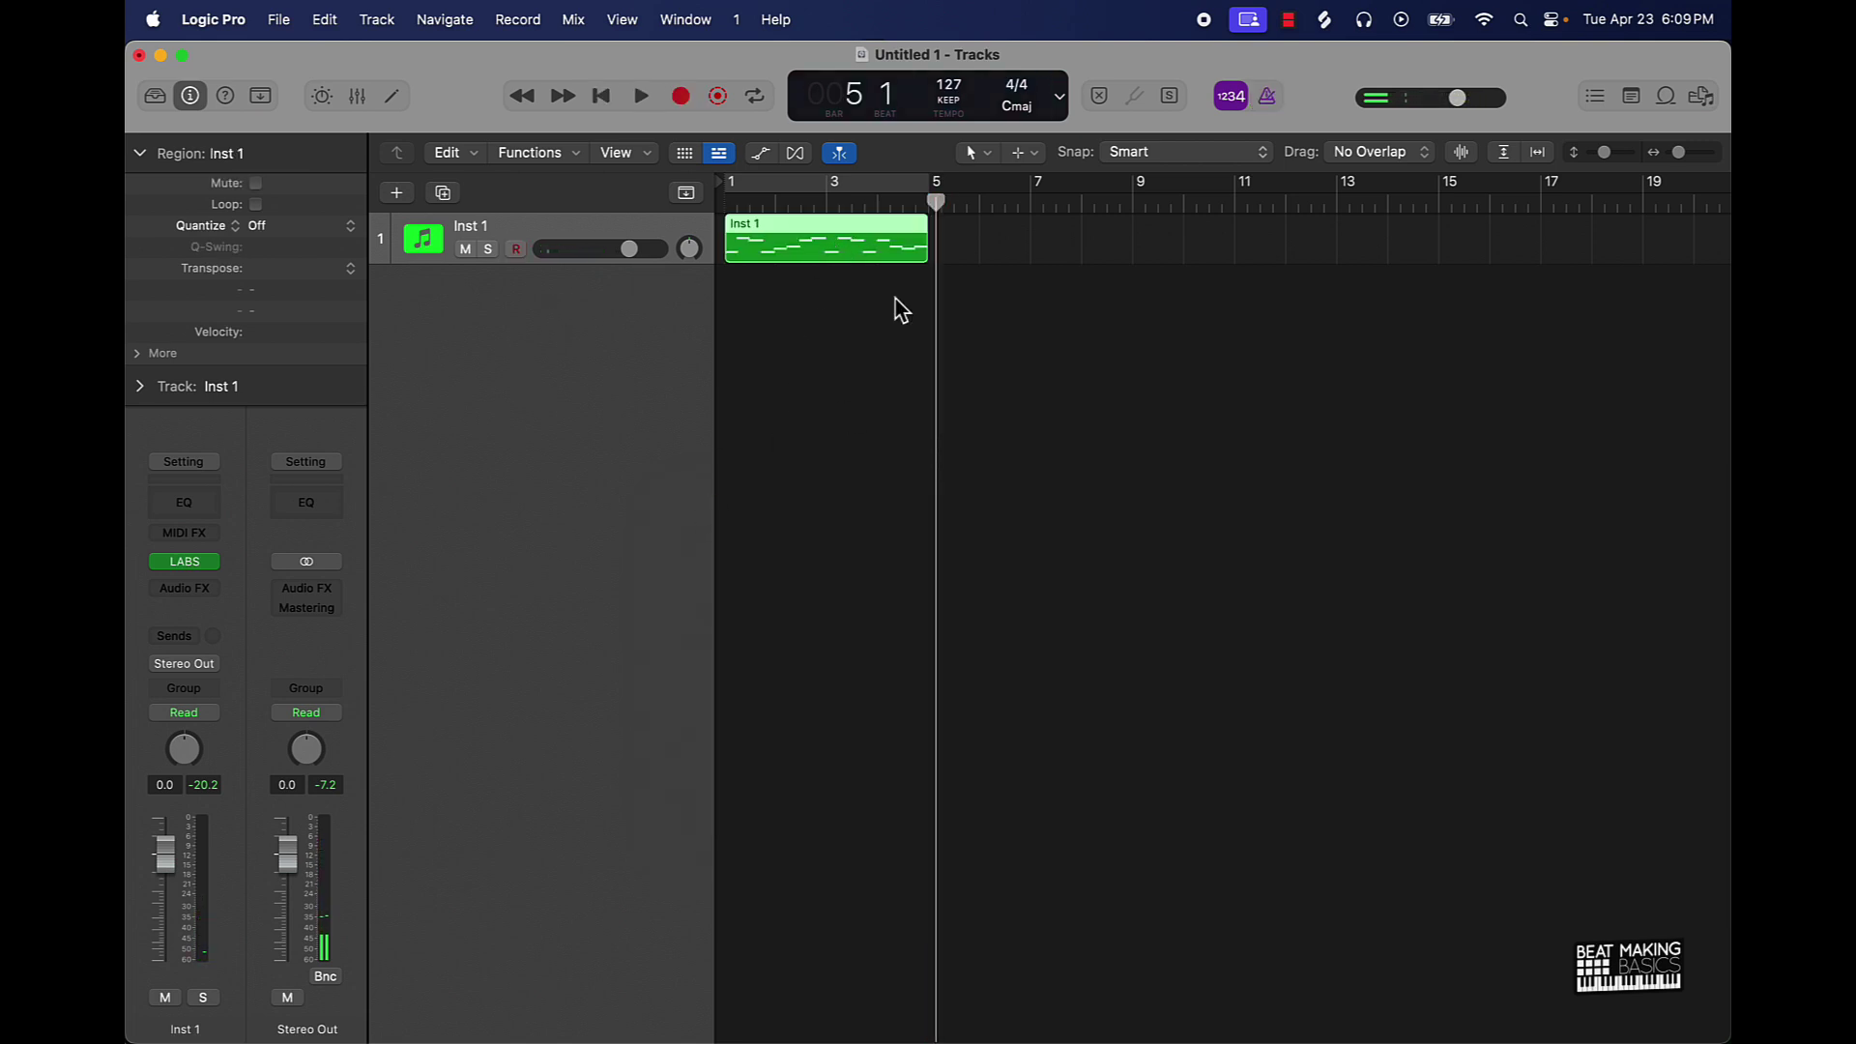
double_click(817, 239)
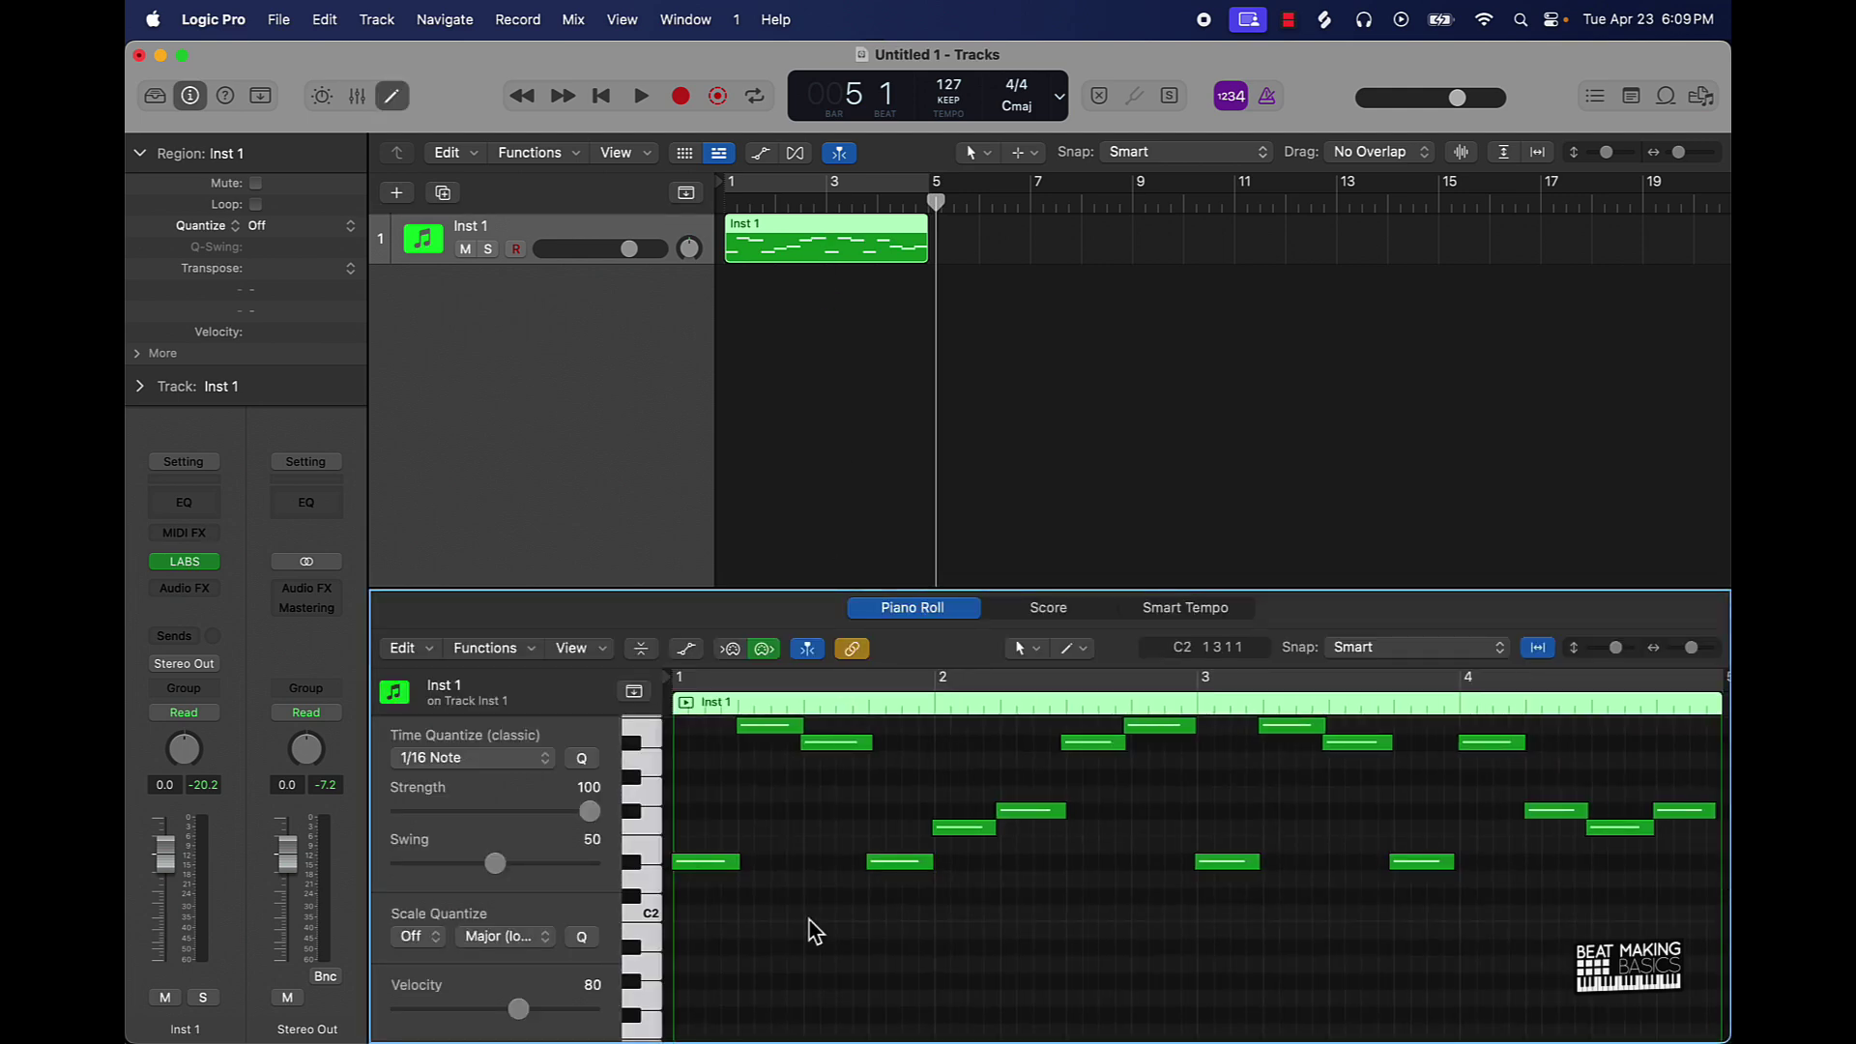
key("super+a")
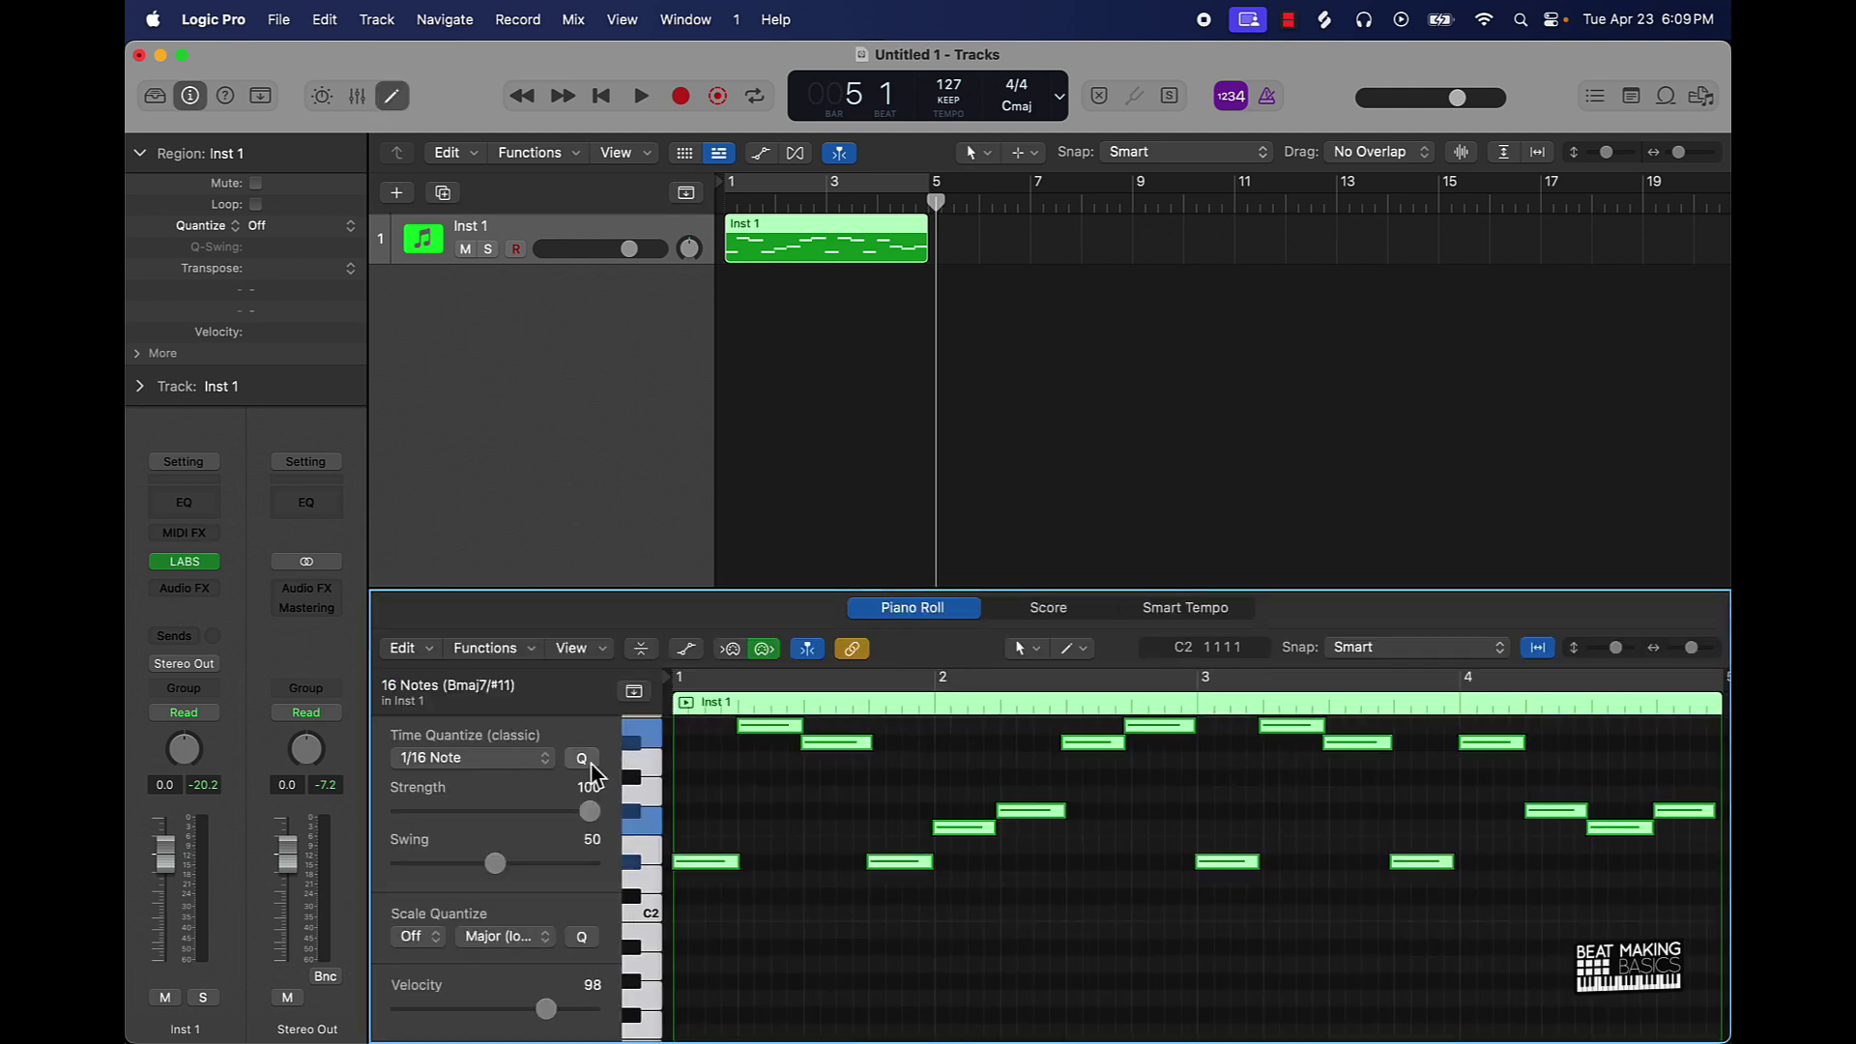
left_click(589, 762)
- Loop the first four bars, set the project tempo to 154 and play the melody back
left_click(919, 181)
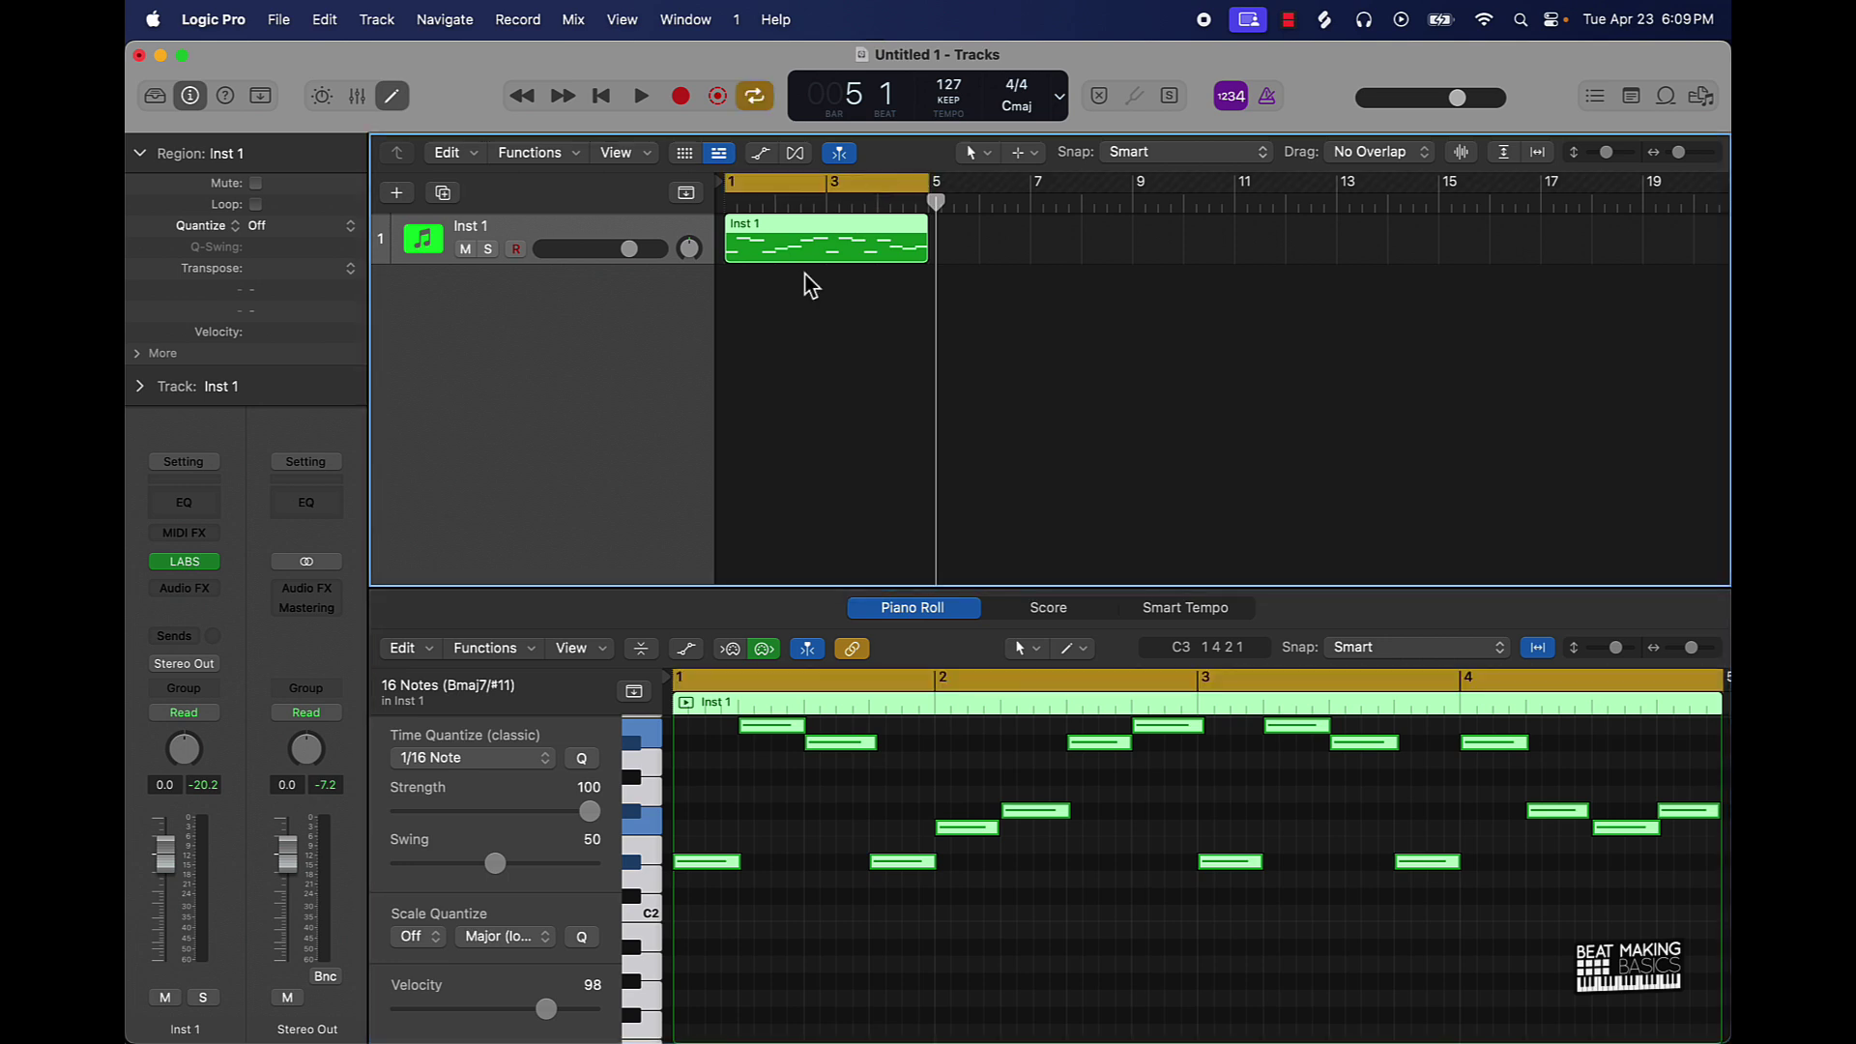
key("space")
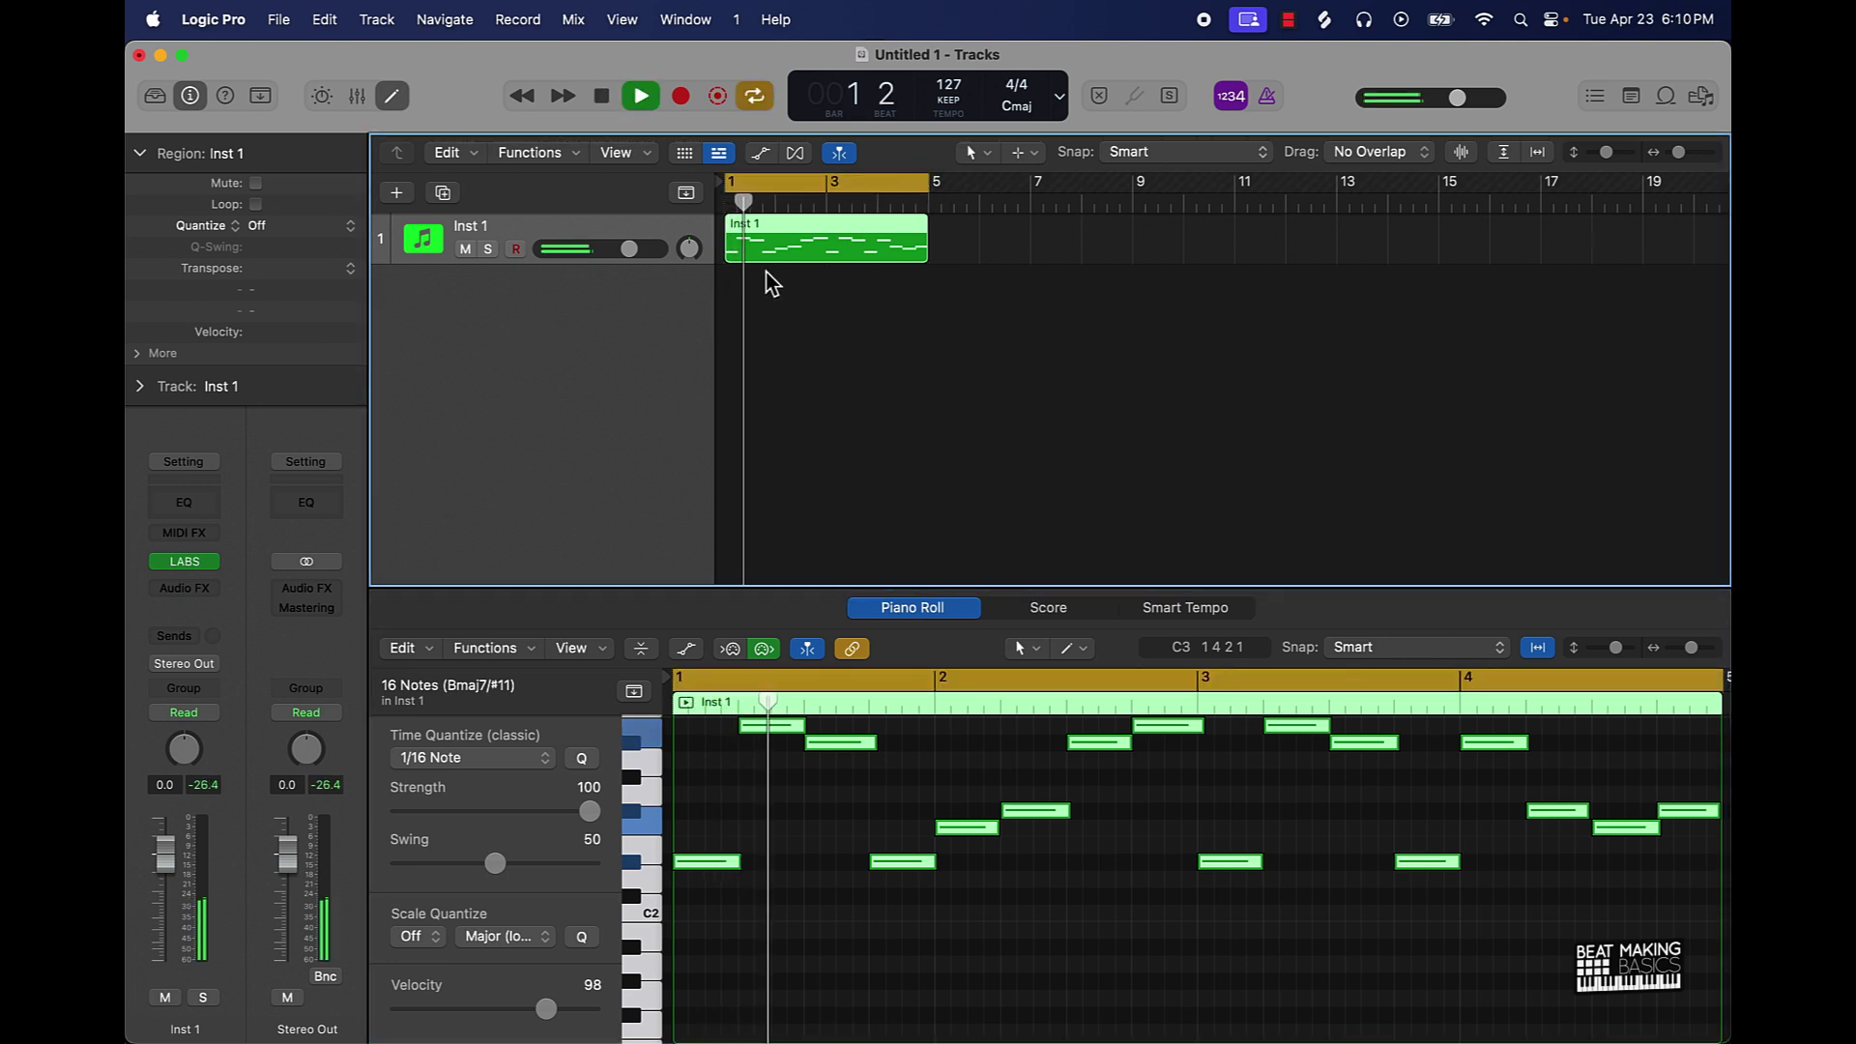
key("space")
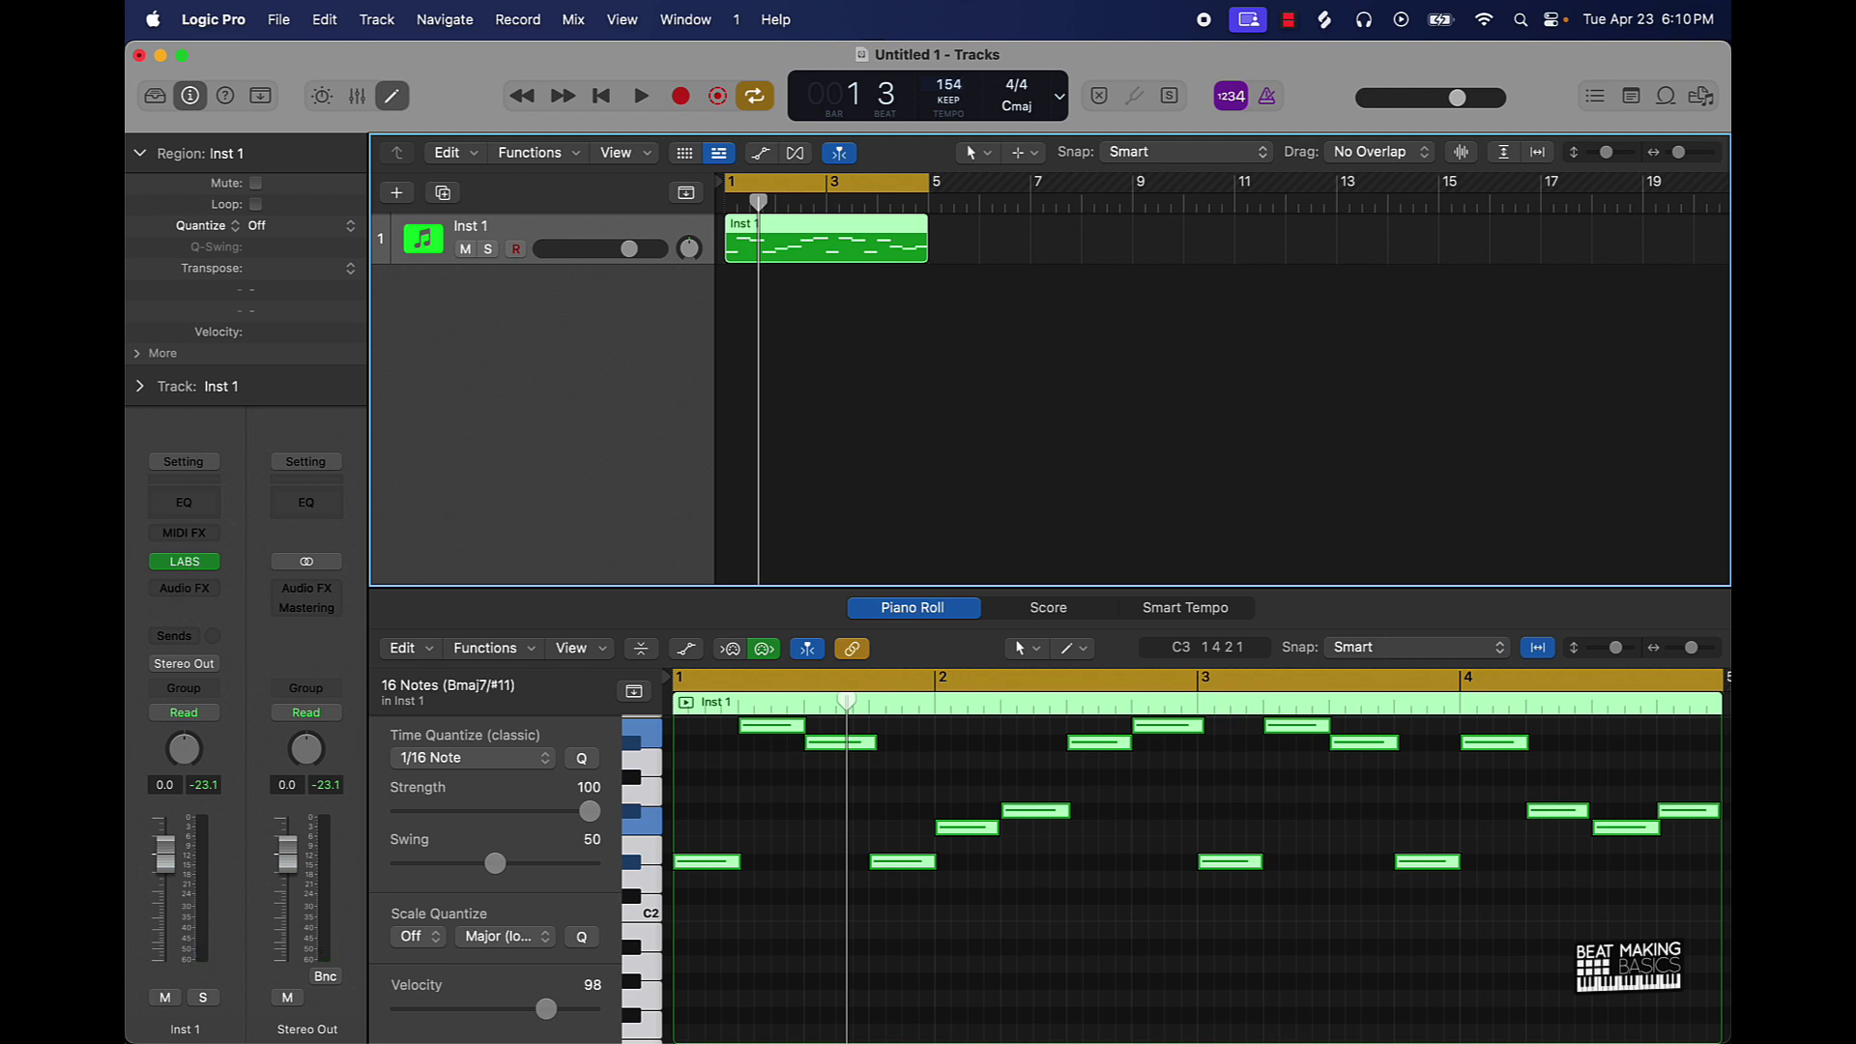
key("space")
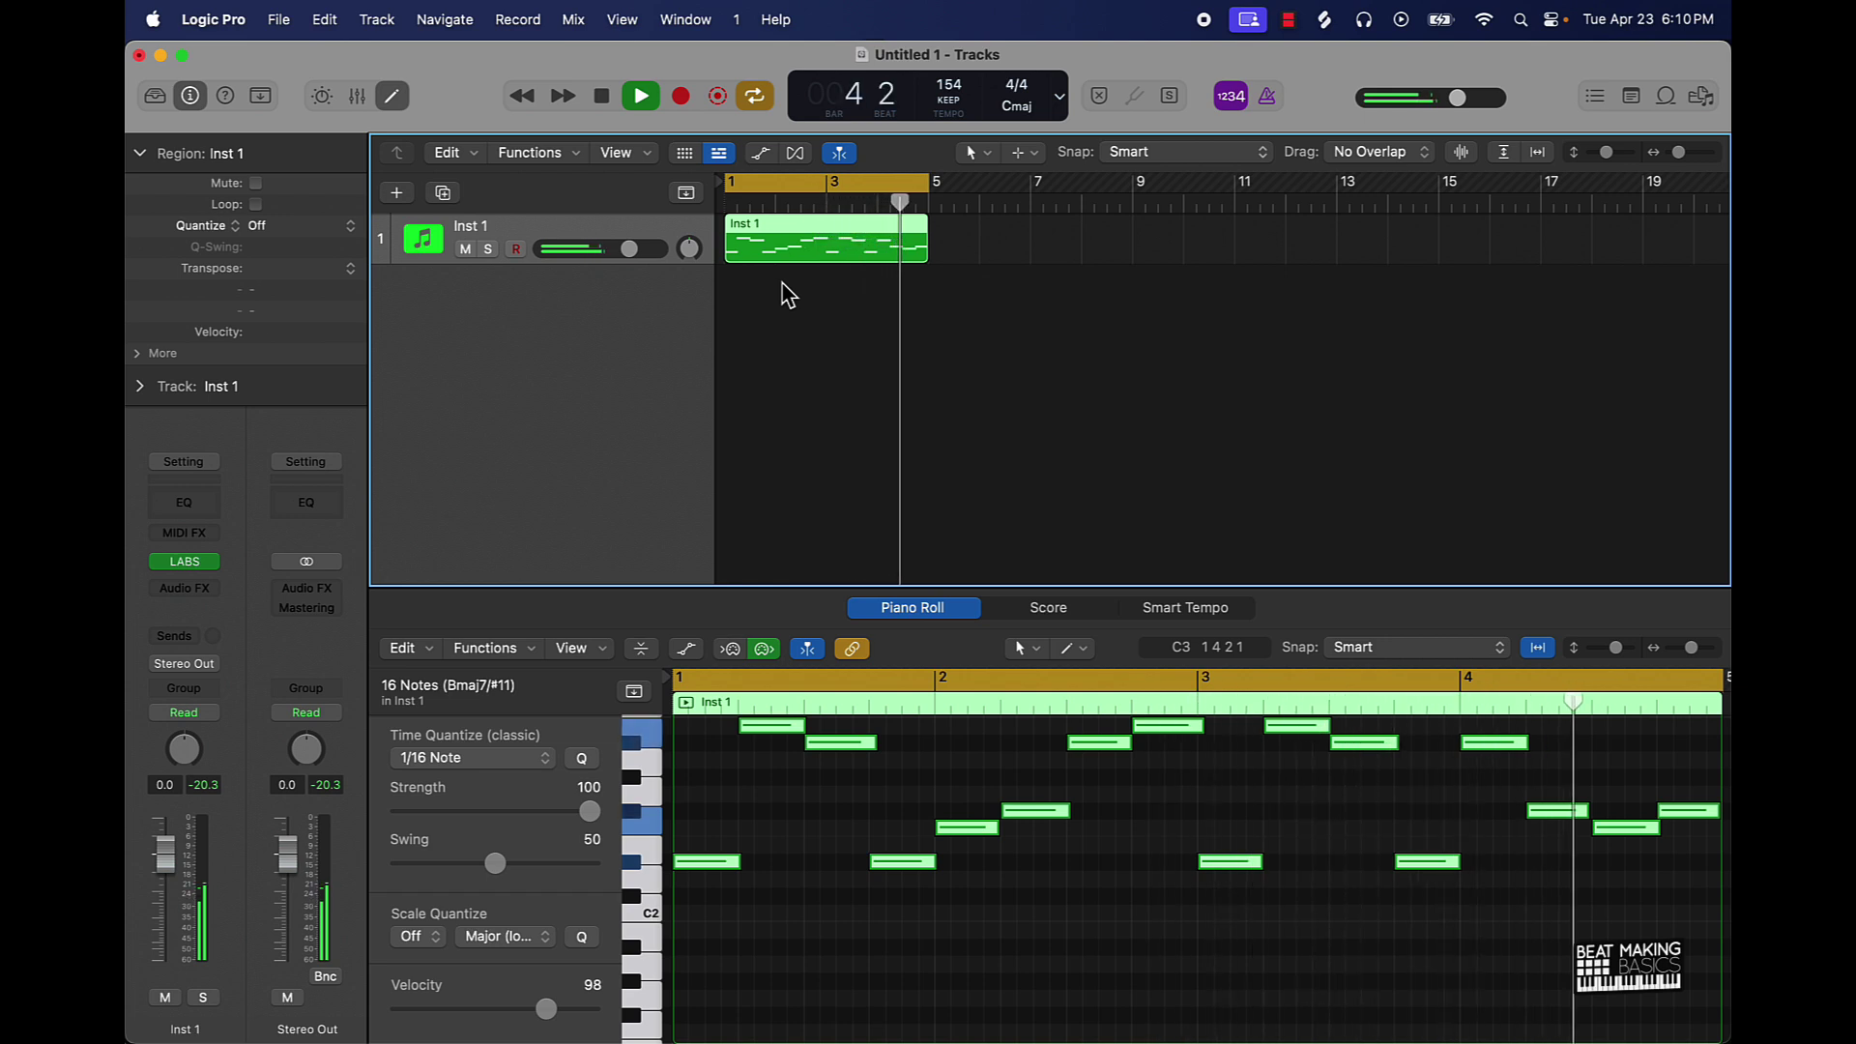
key("space")
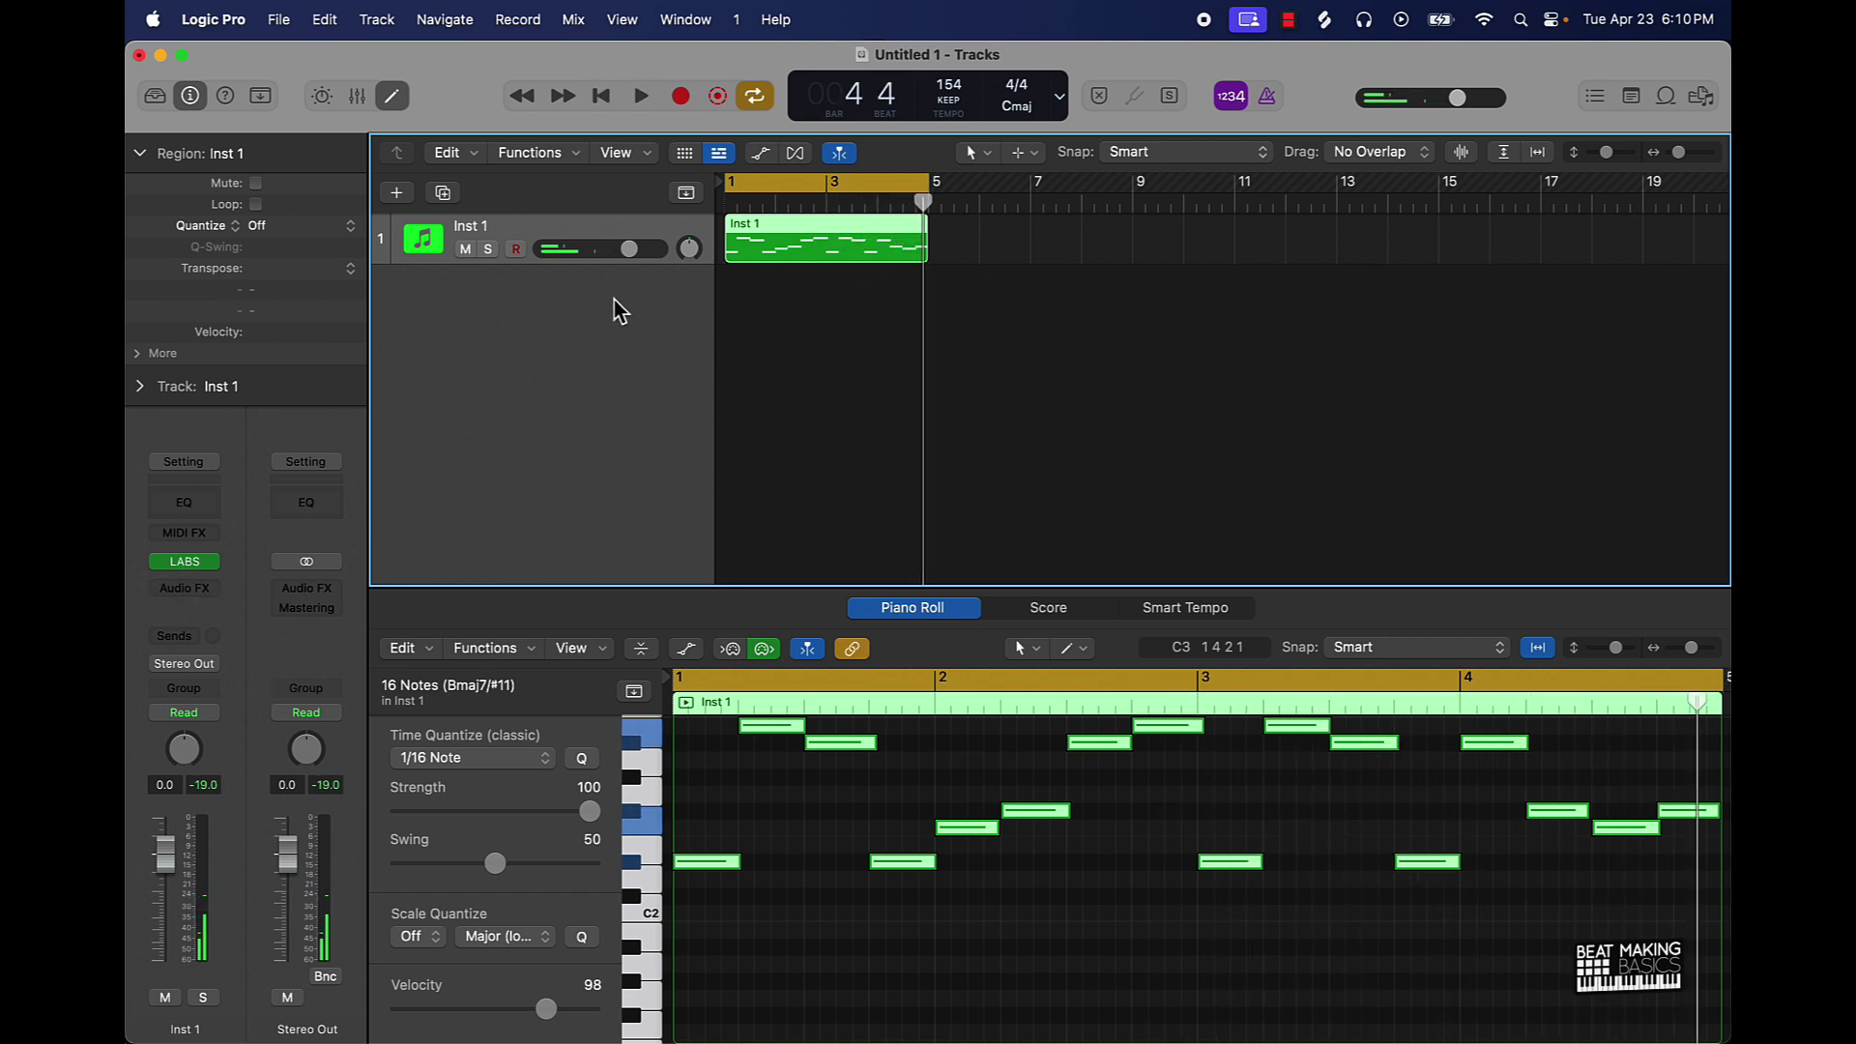
- Add a software instrument track with a stereo Quick Sampler and load the **808Mafia - 808 01 preset
left_click(396, 193)
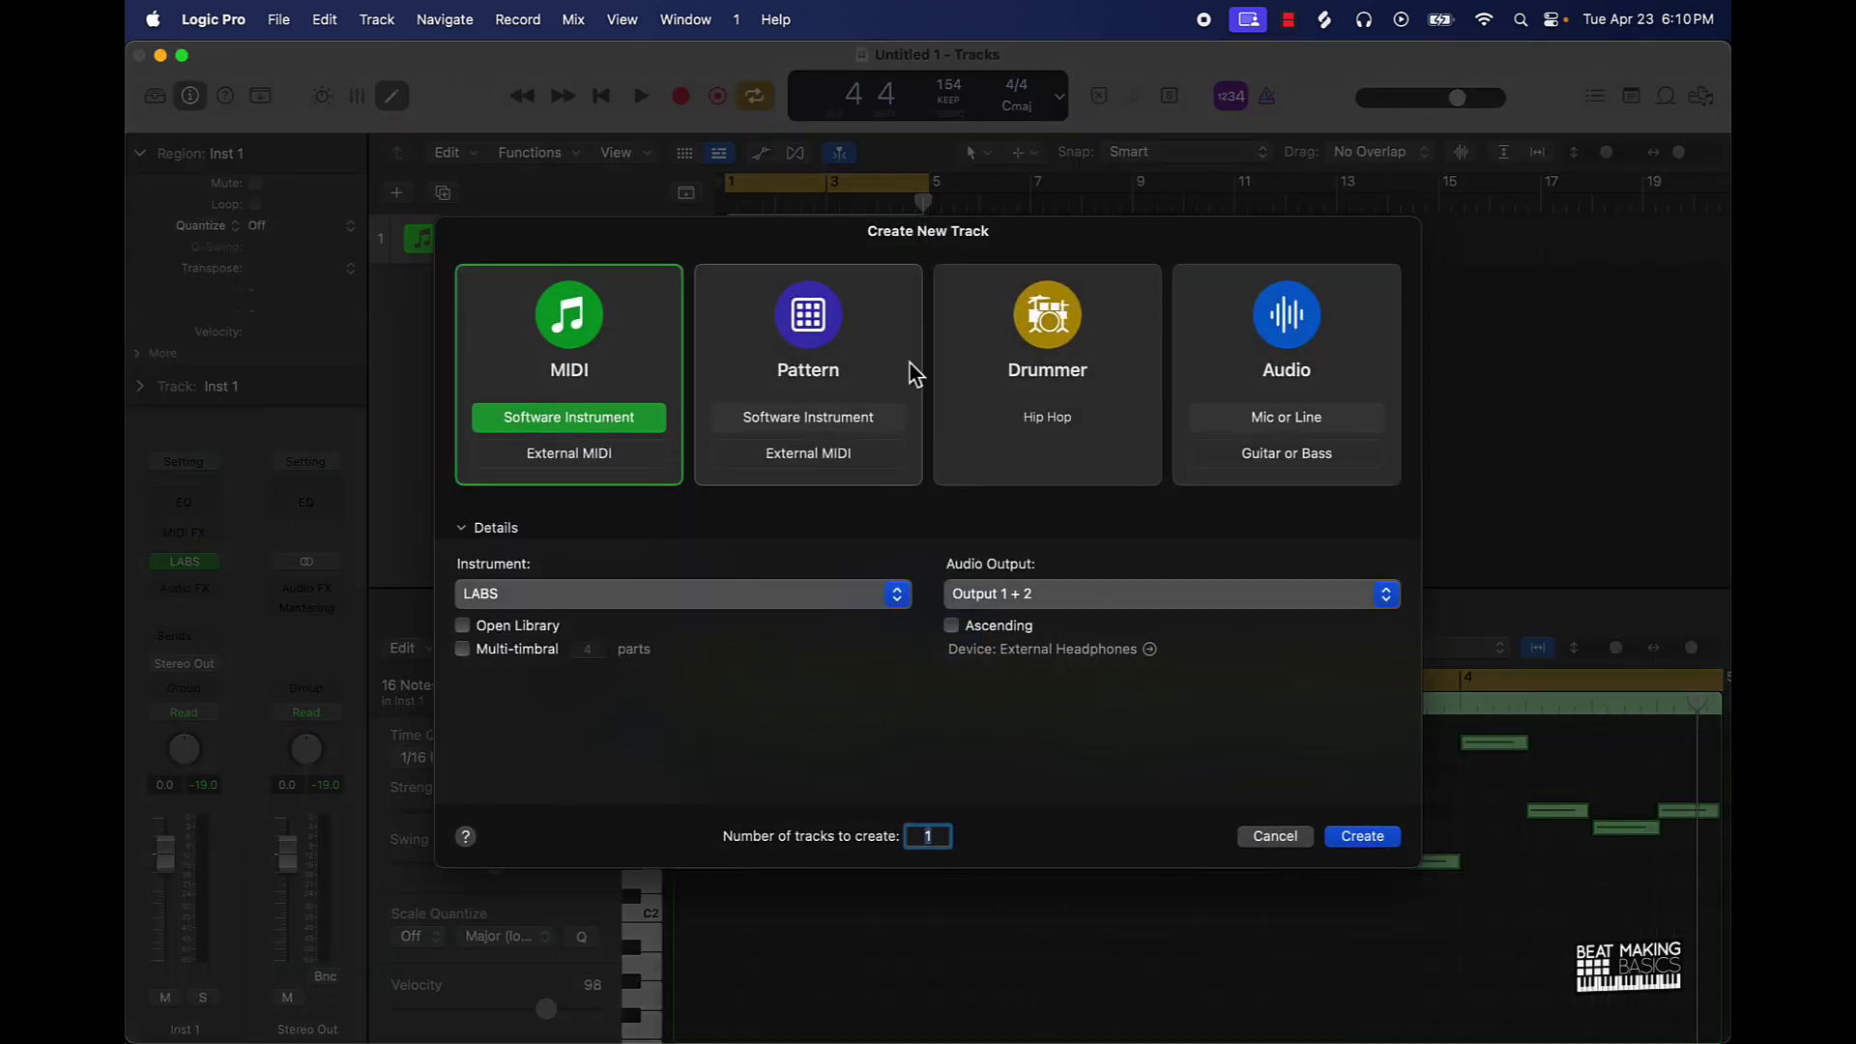
left_click(799, 594)
mouse_move(614, 615)
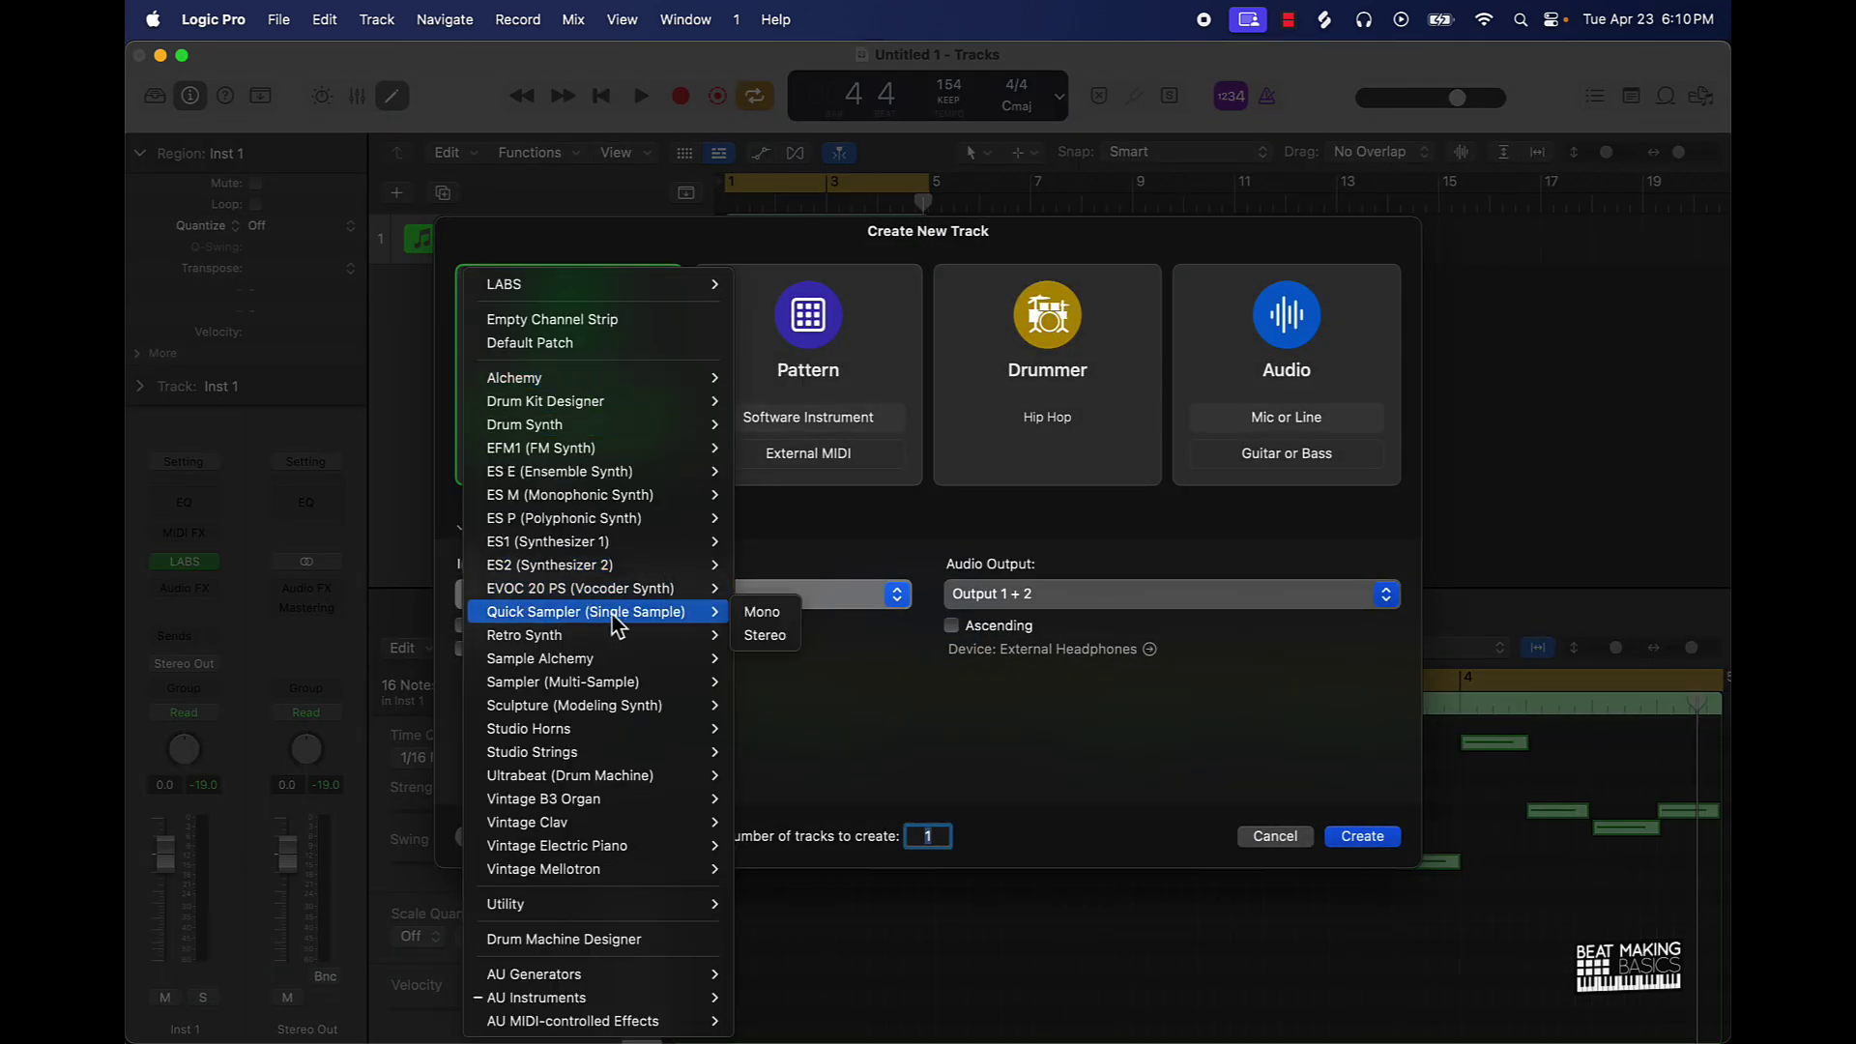
left_click(764, 635)
left_click(1362, 835)
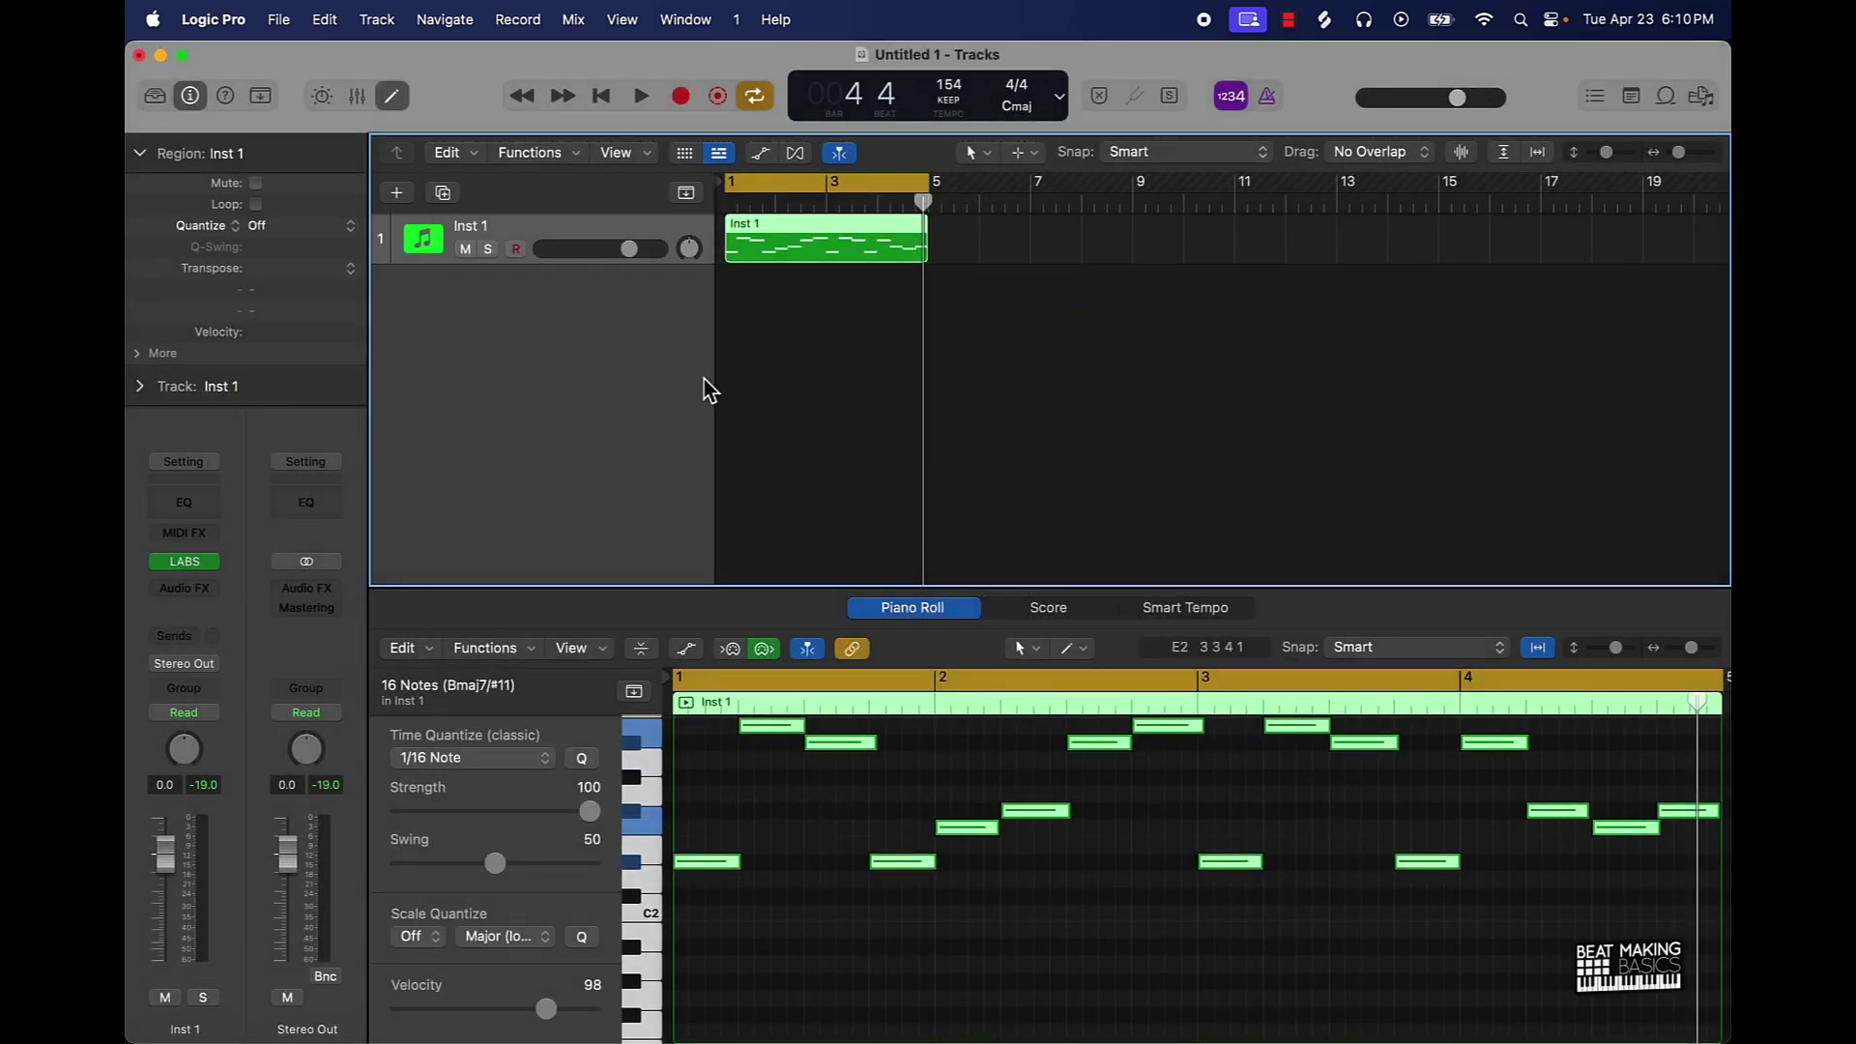
left_click(848, 348)
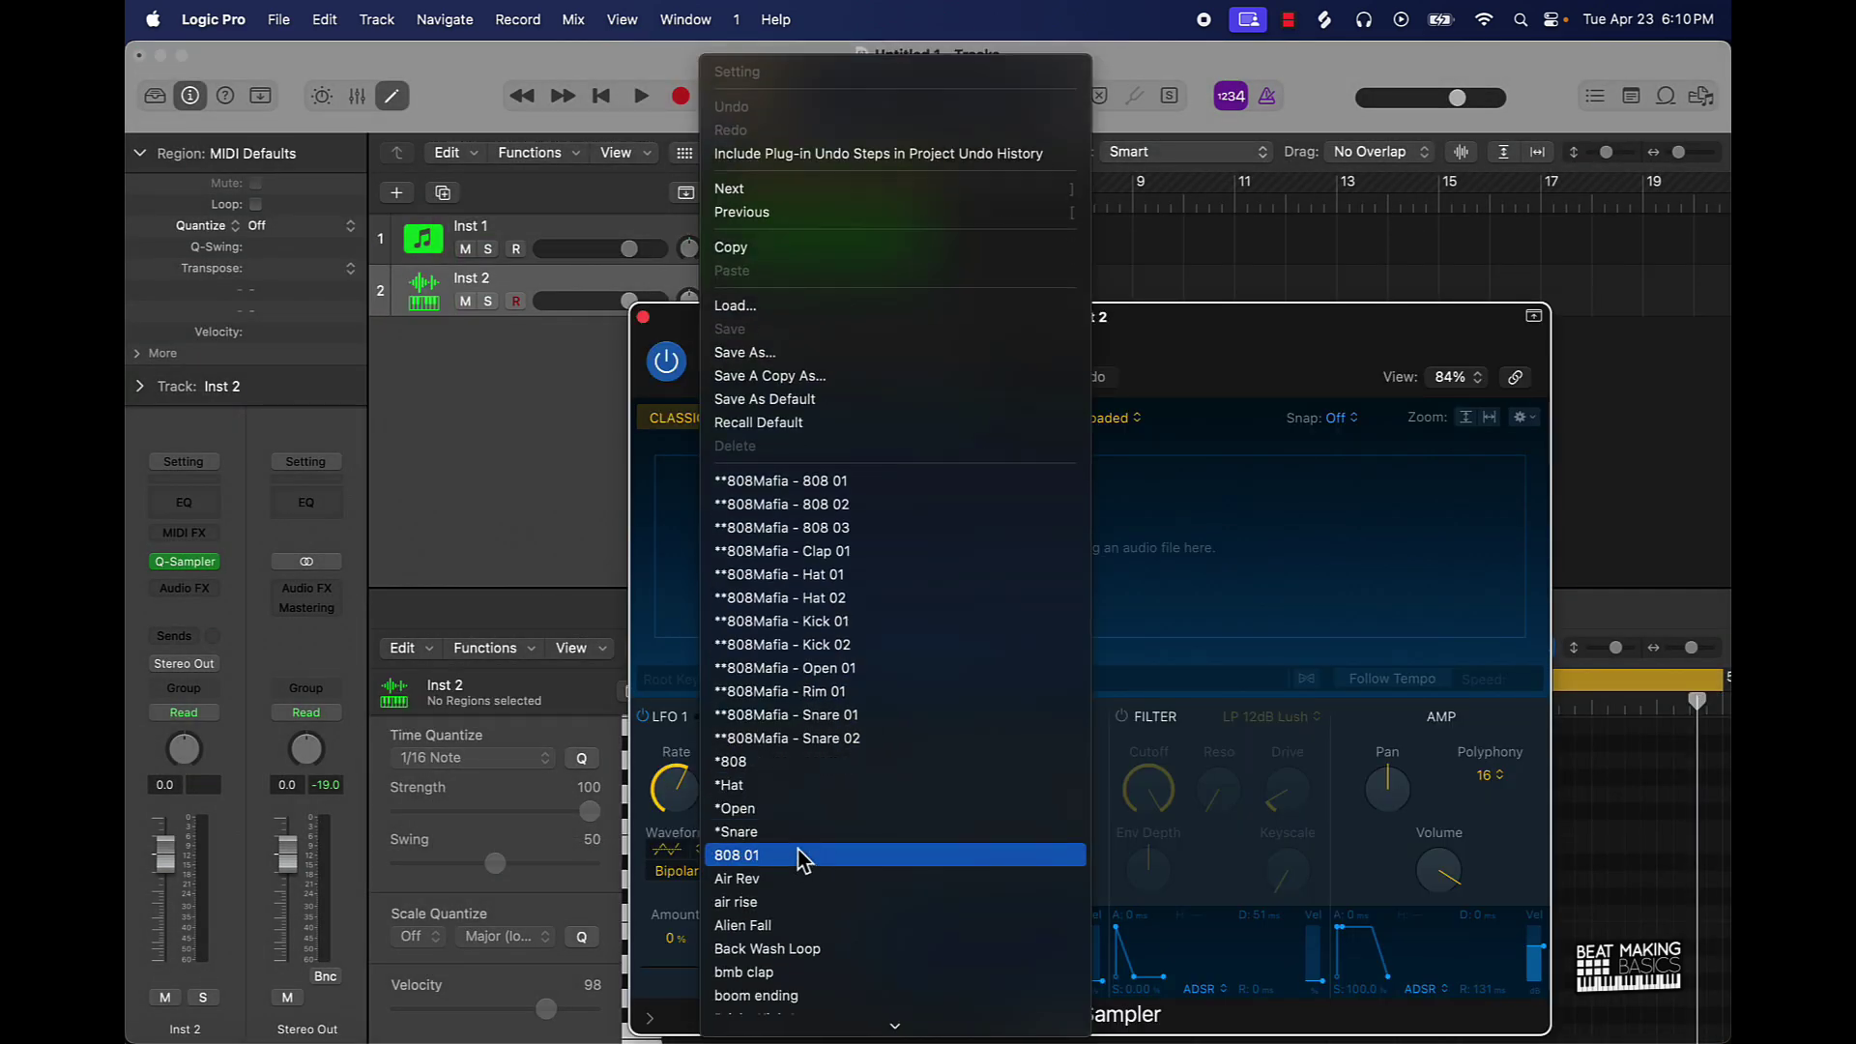
left_click(830, 480)
- Bring up Musical Typing, try out a few 808 notes and raise the octave to C3
key("super+k")
key("k")
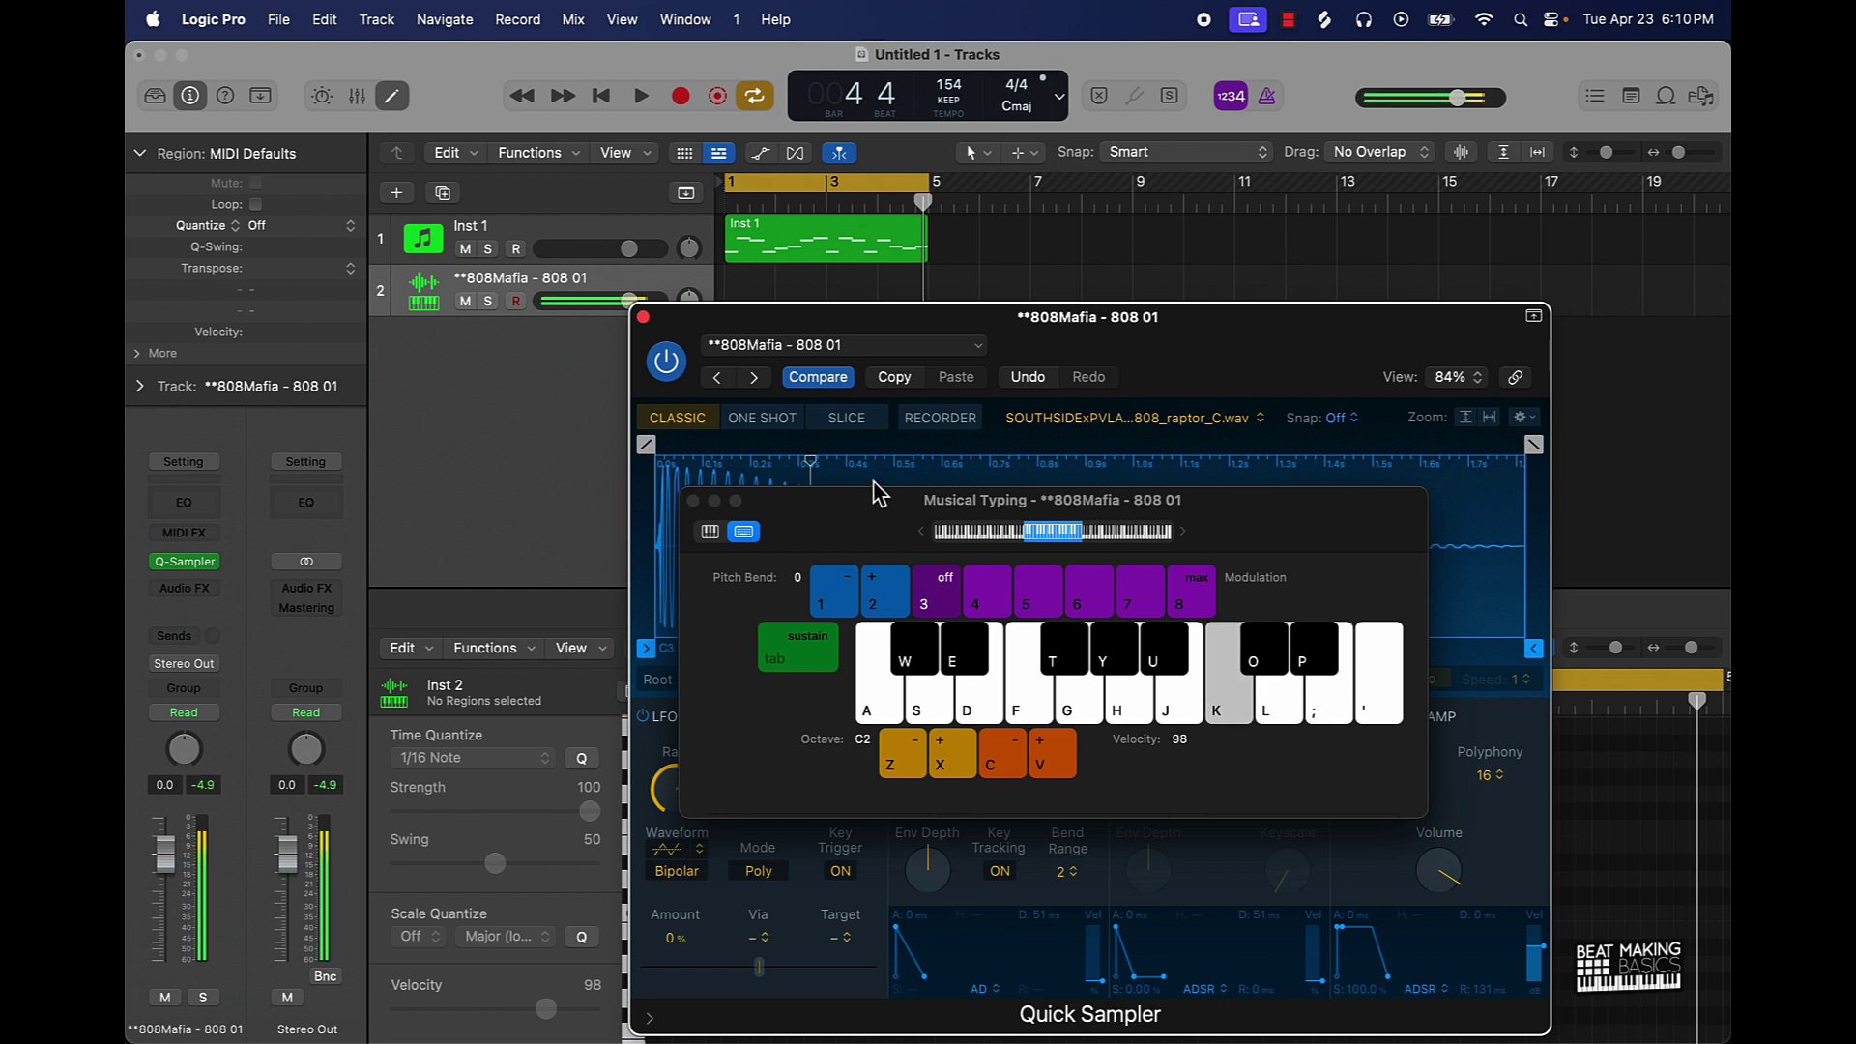
key("l")
key("p")
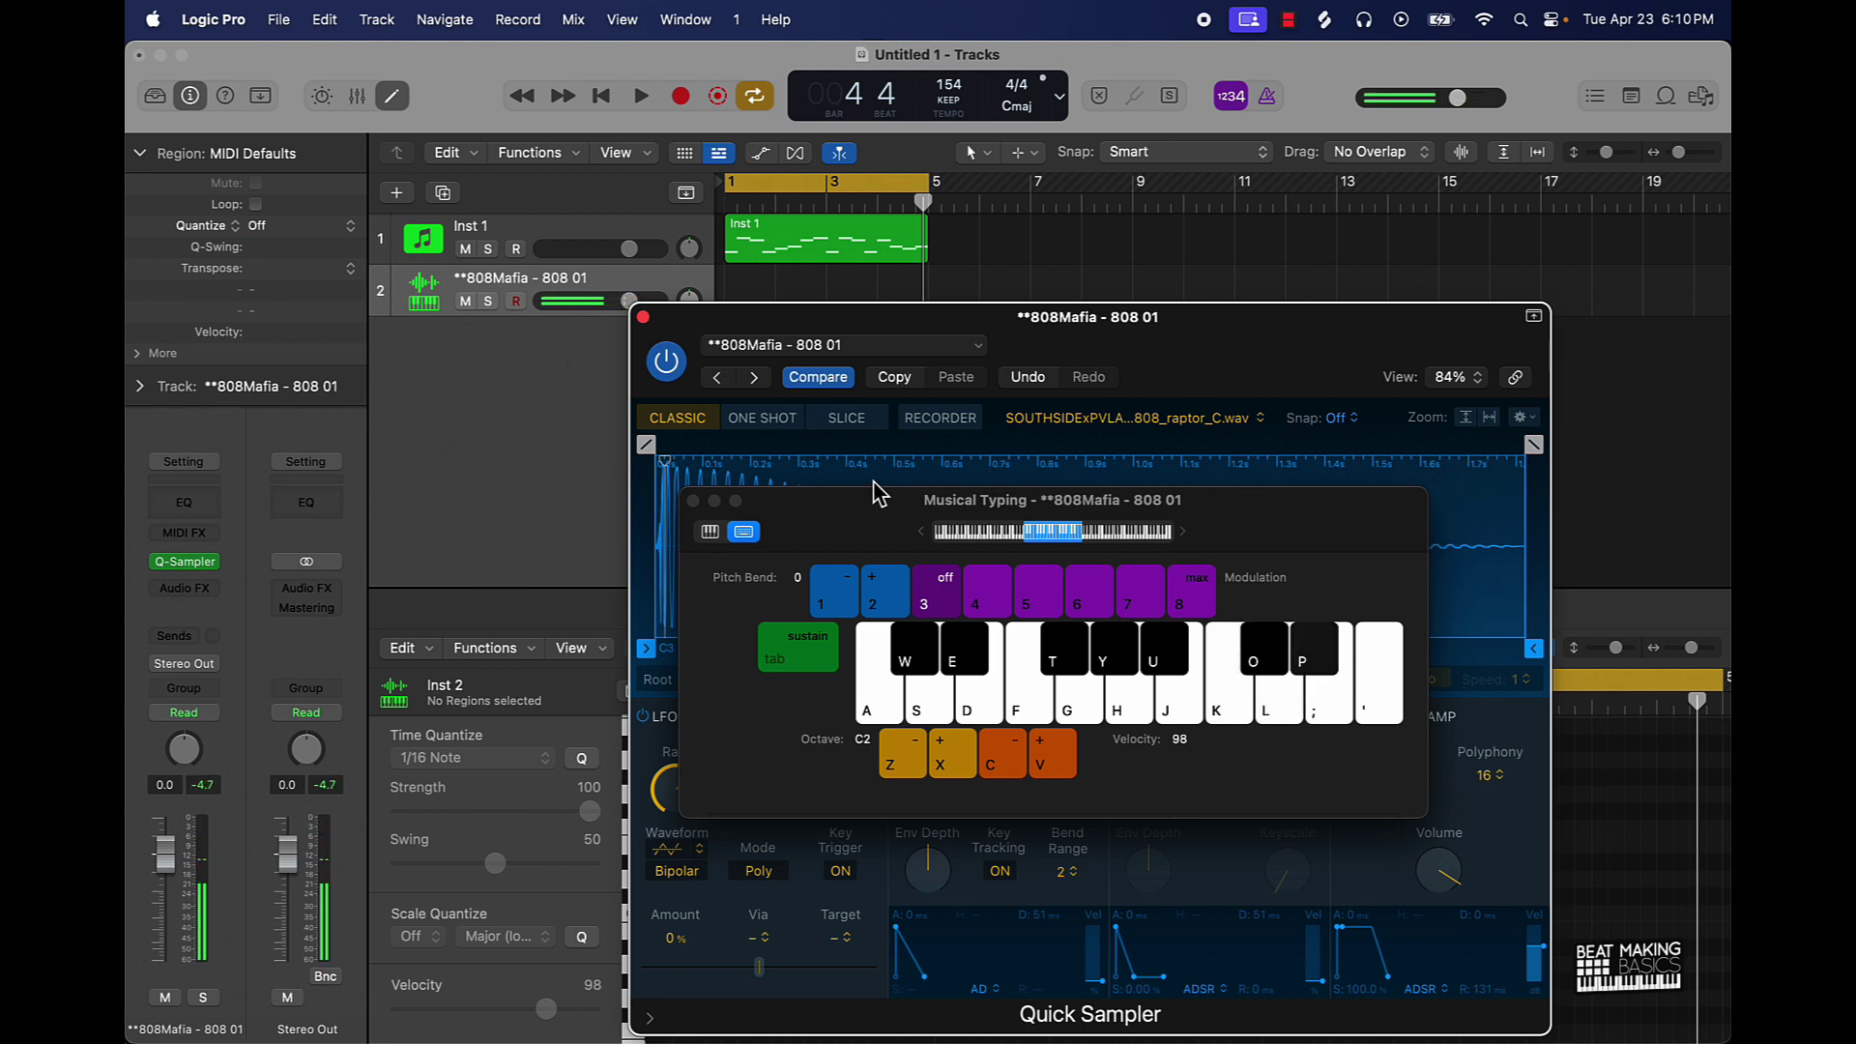
key("e")
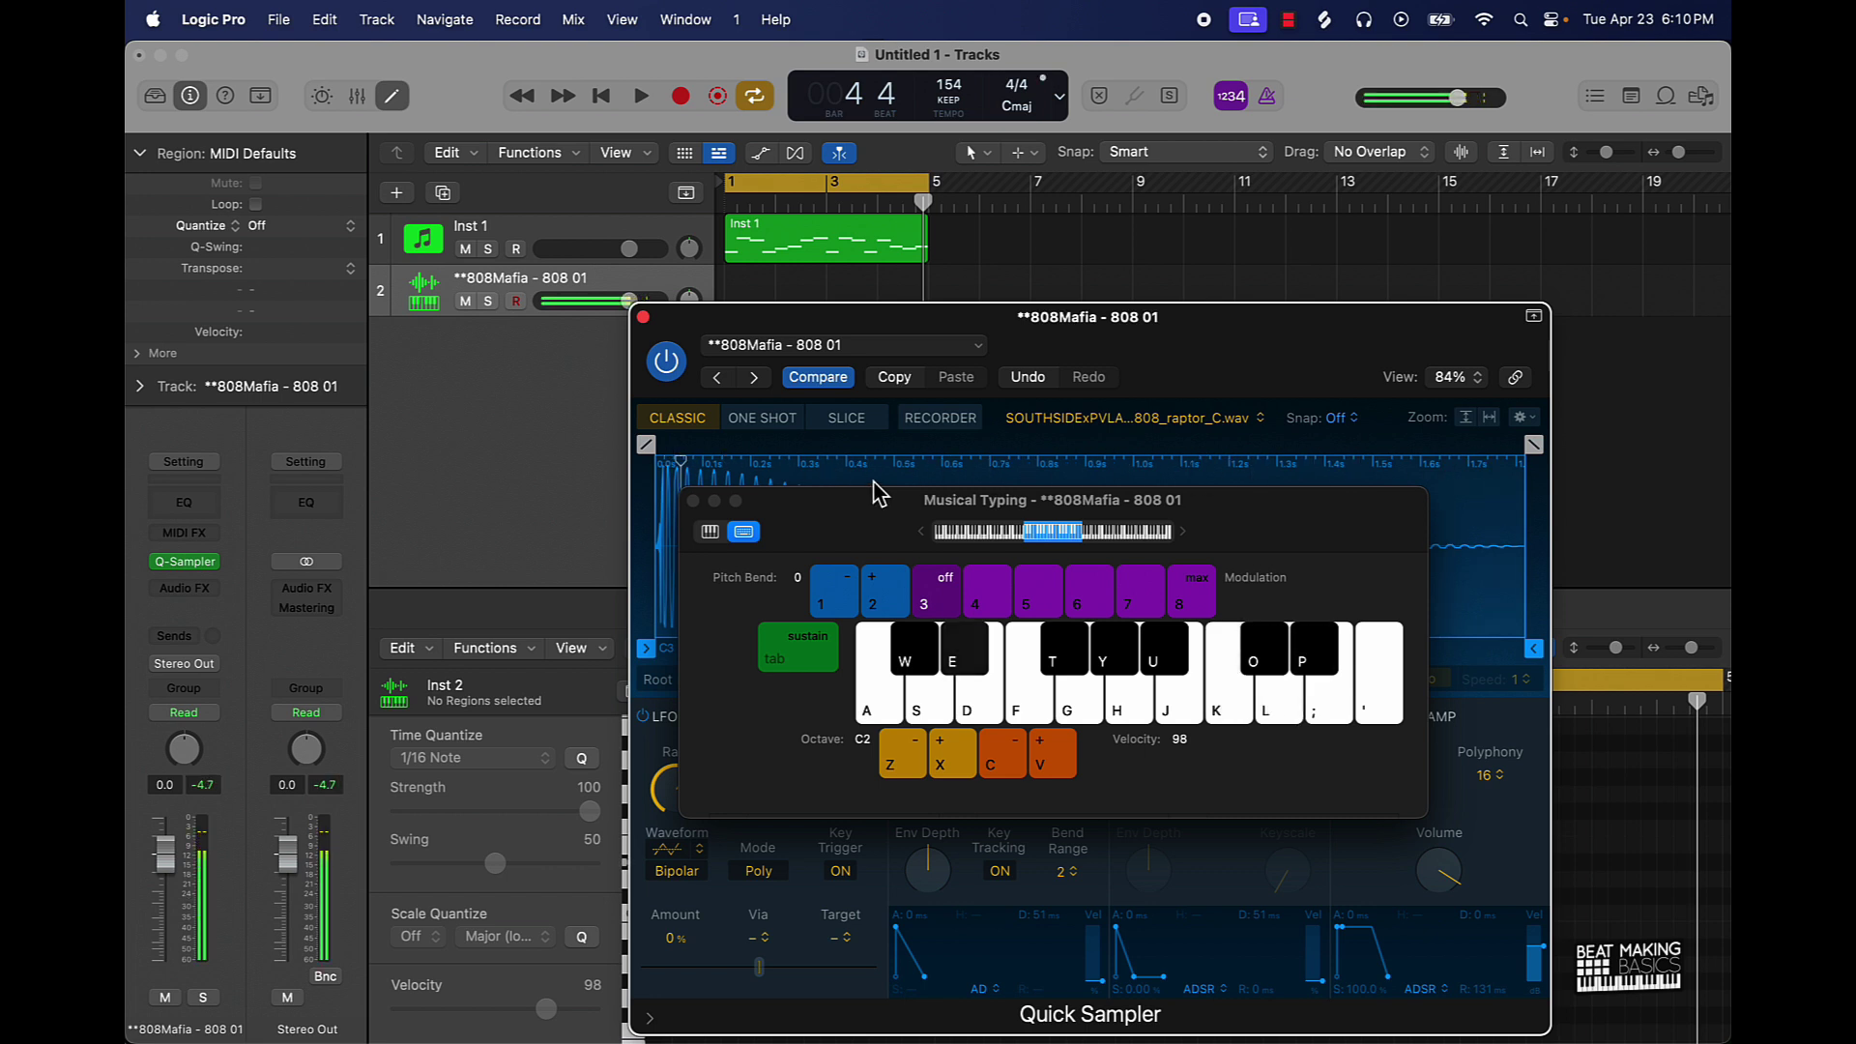
key("p")
key("x")
- Rehearse an 808 bassline at octave C3, mainly on the notes D#, B and A#
key("e")
key("a")
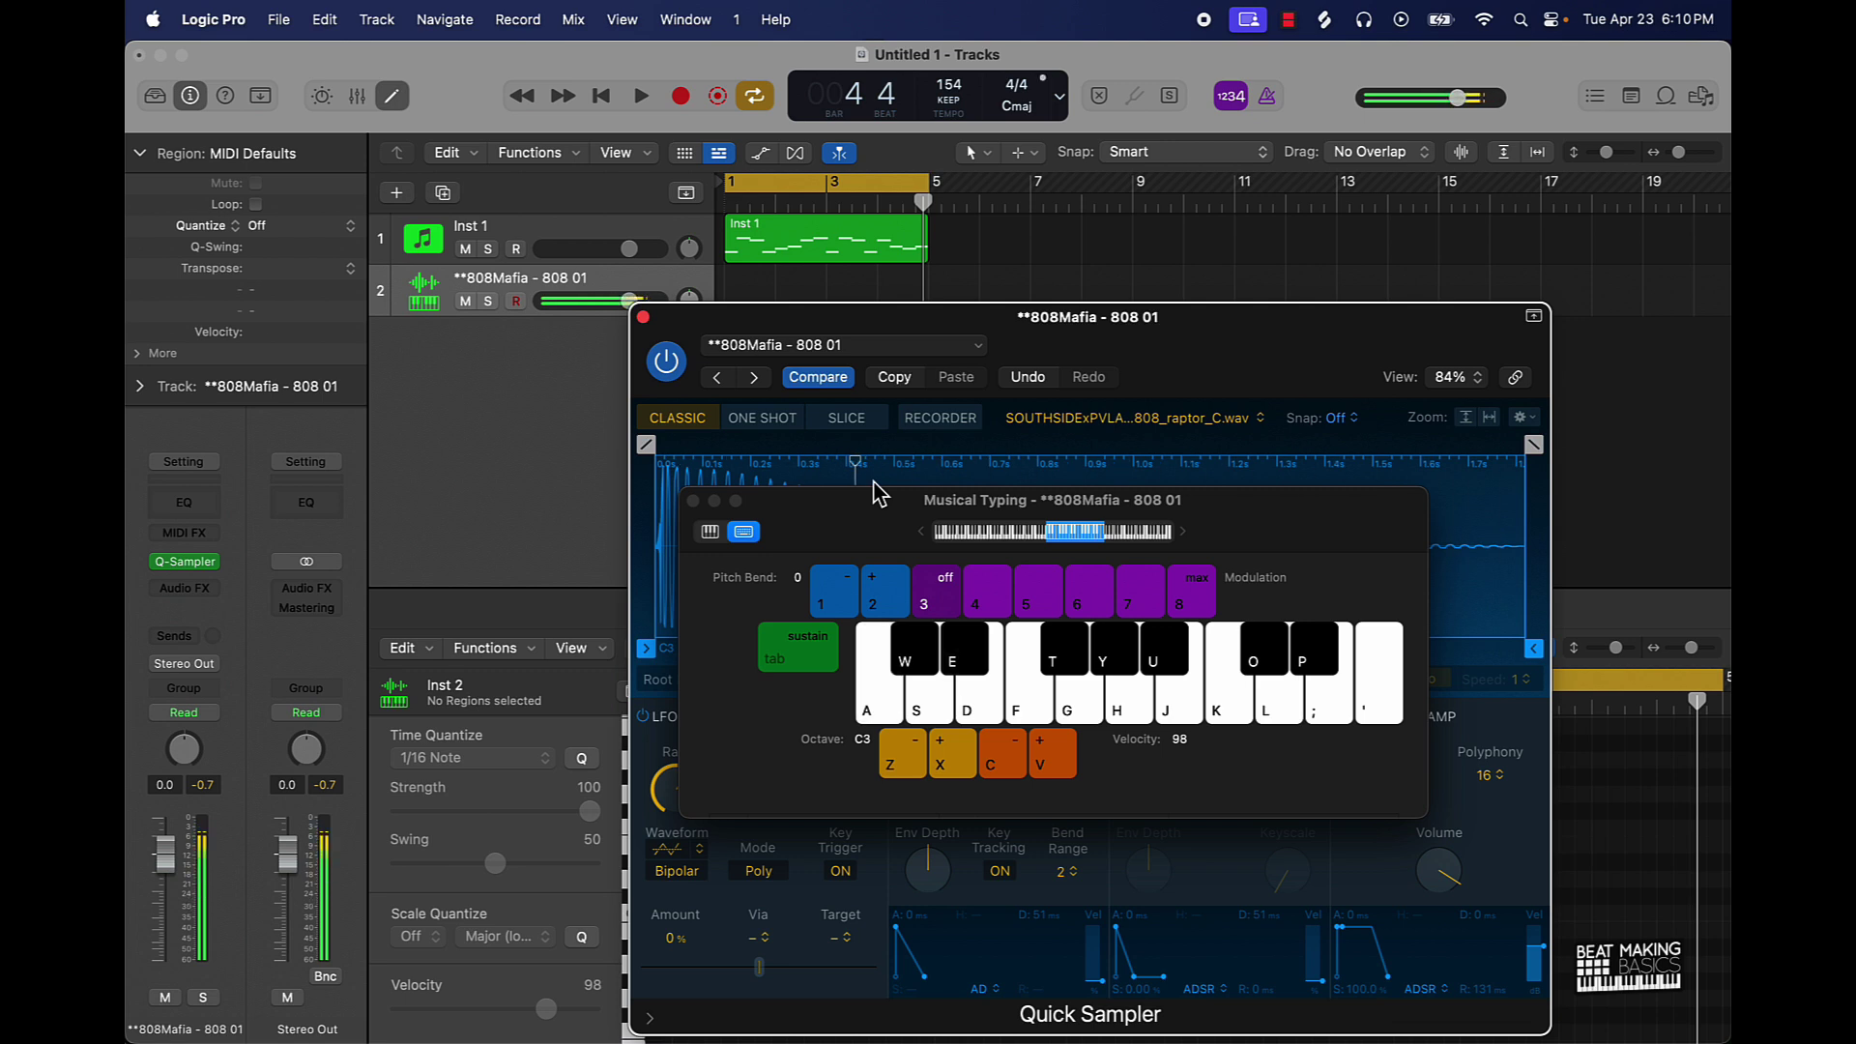
key("a")
key("p")
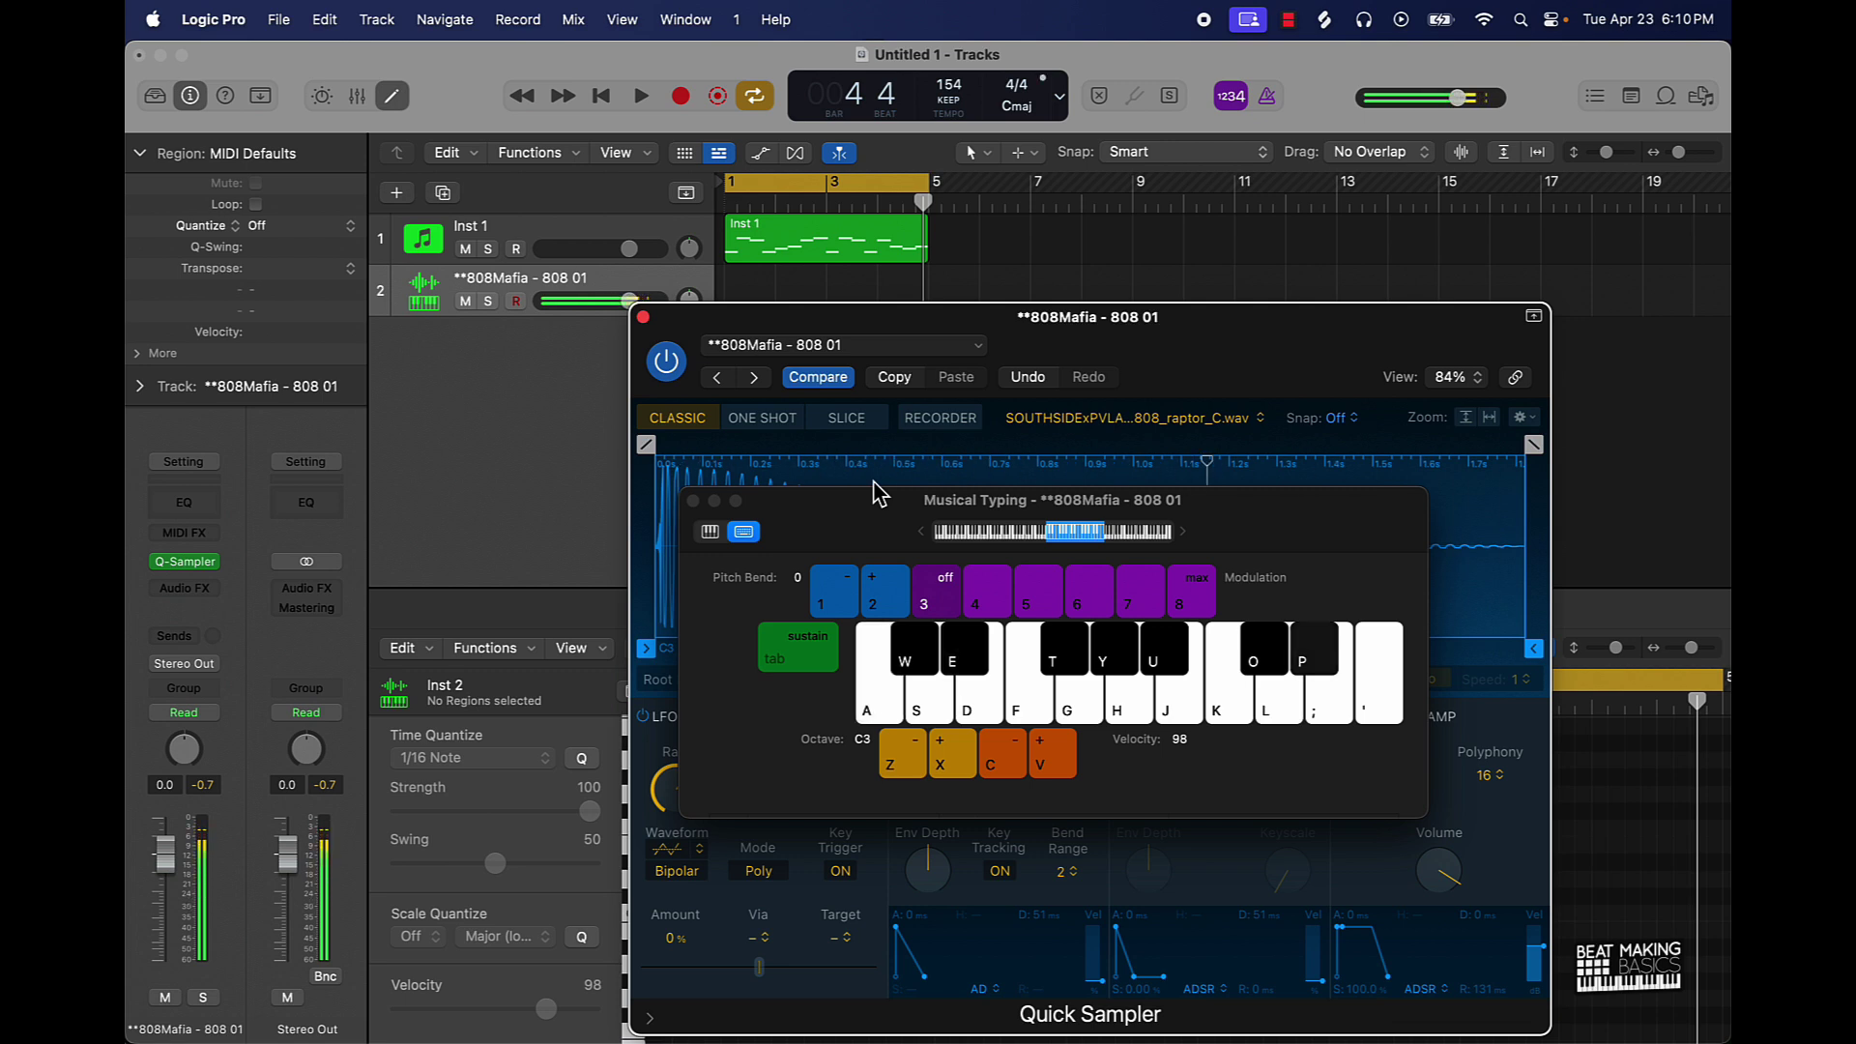
key("j")
key("u")
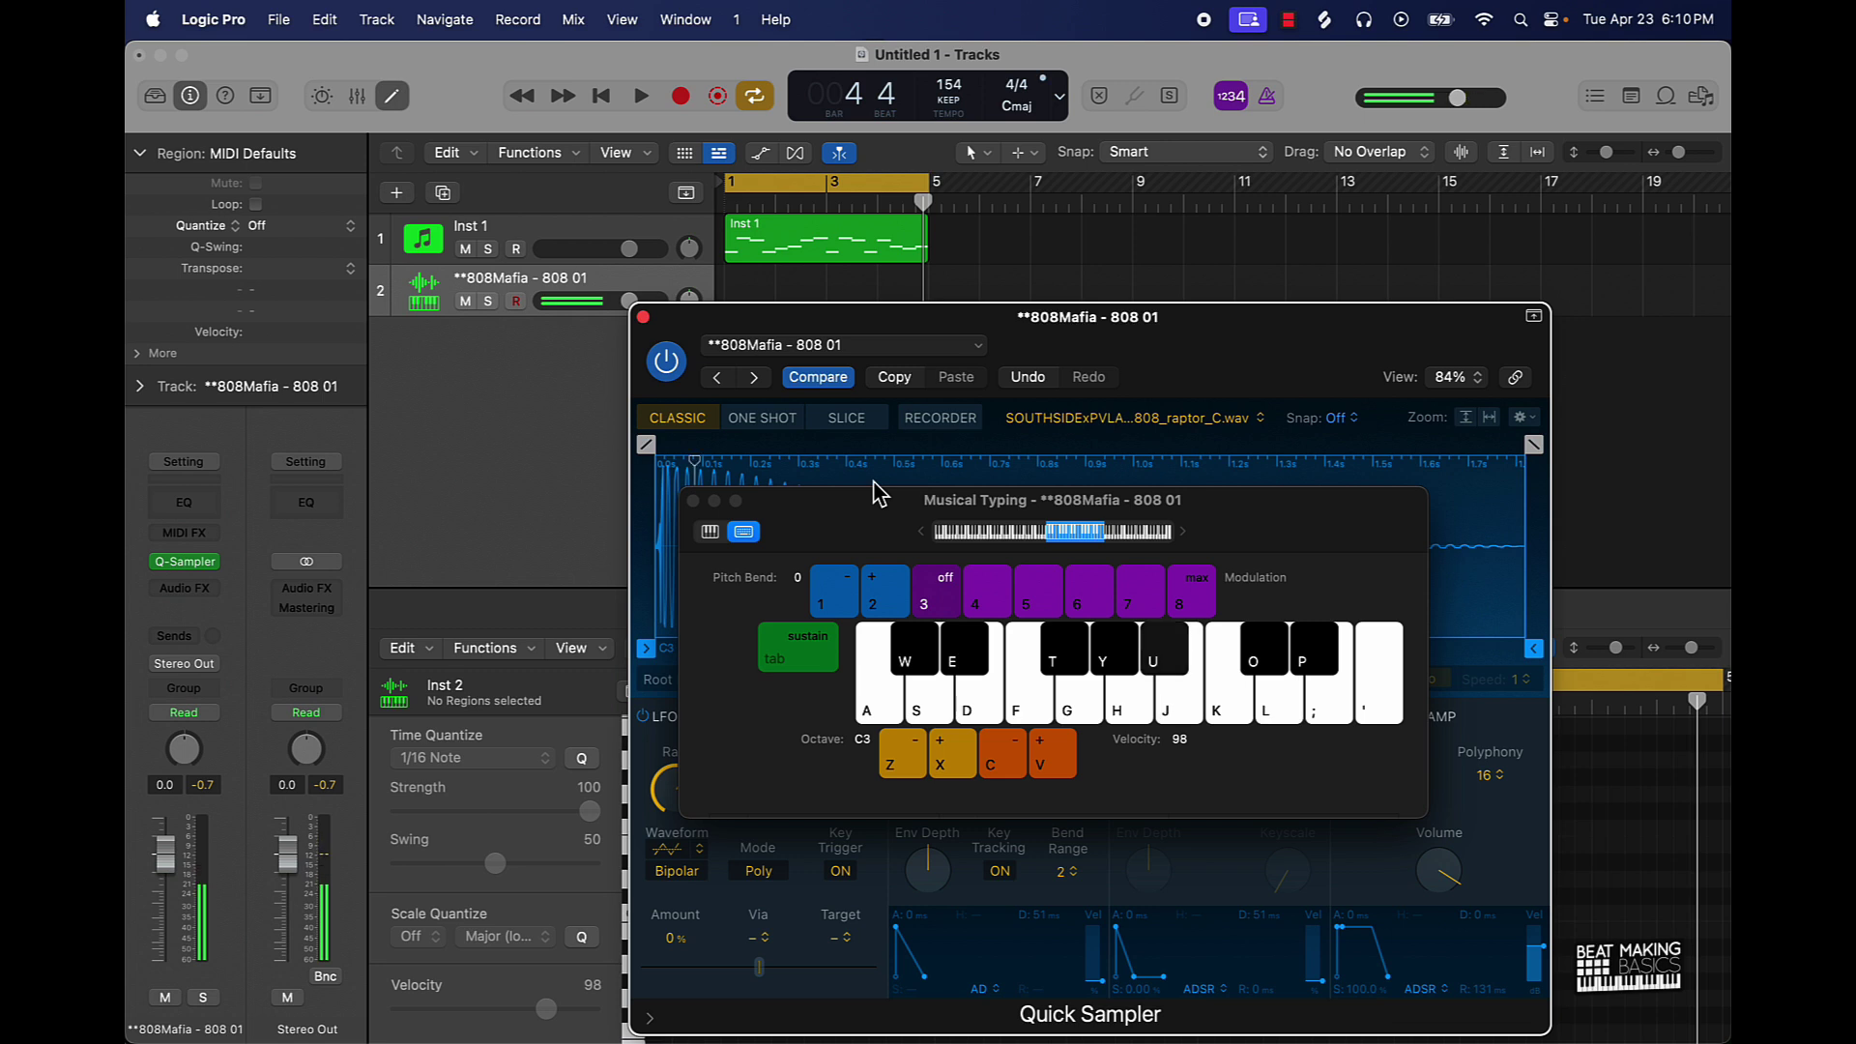
key("u")
key("j")
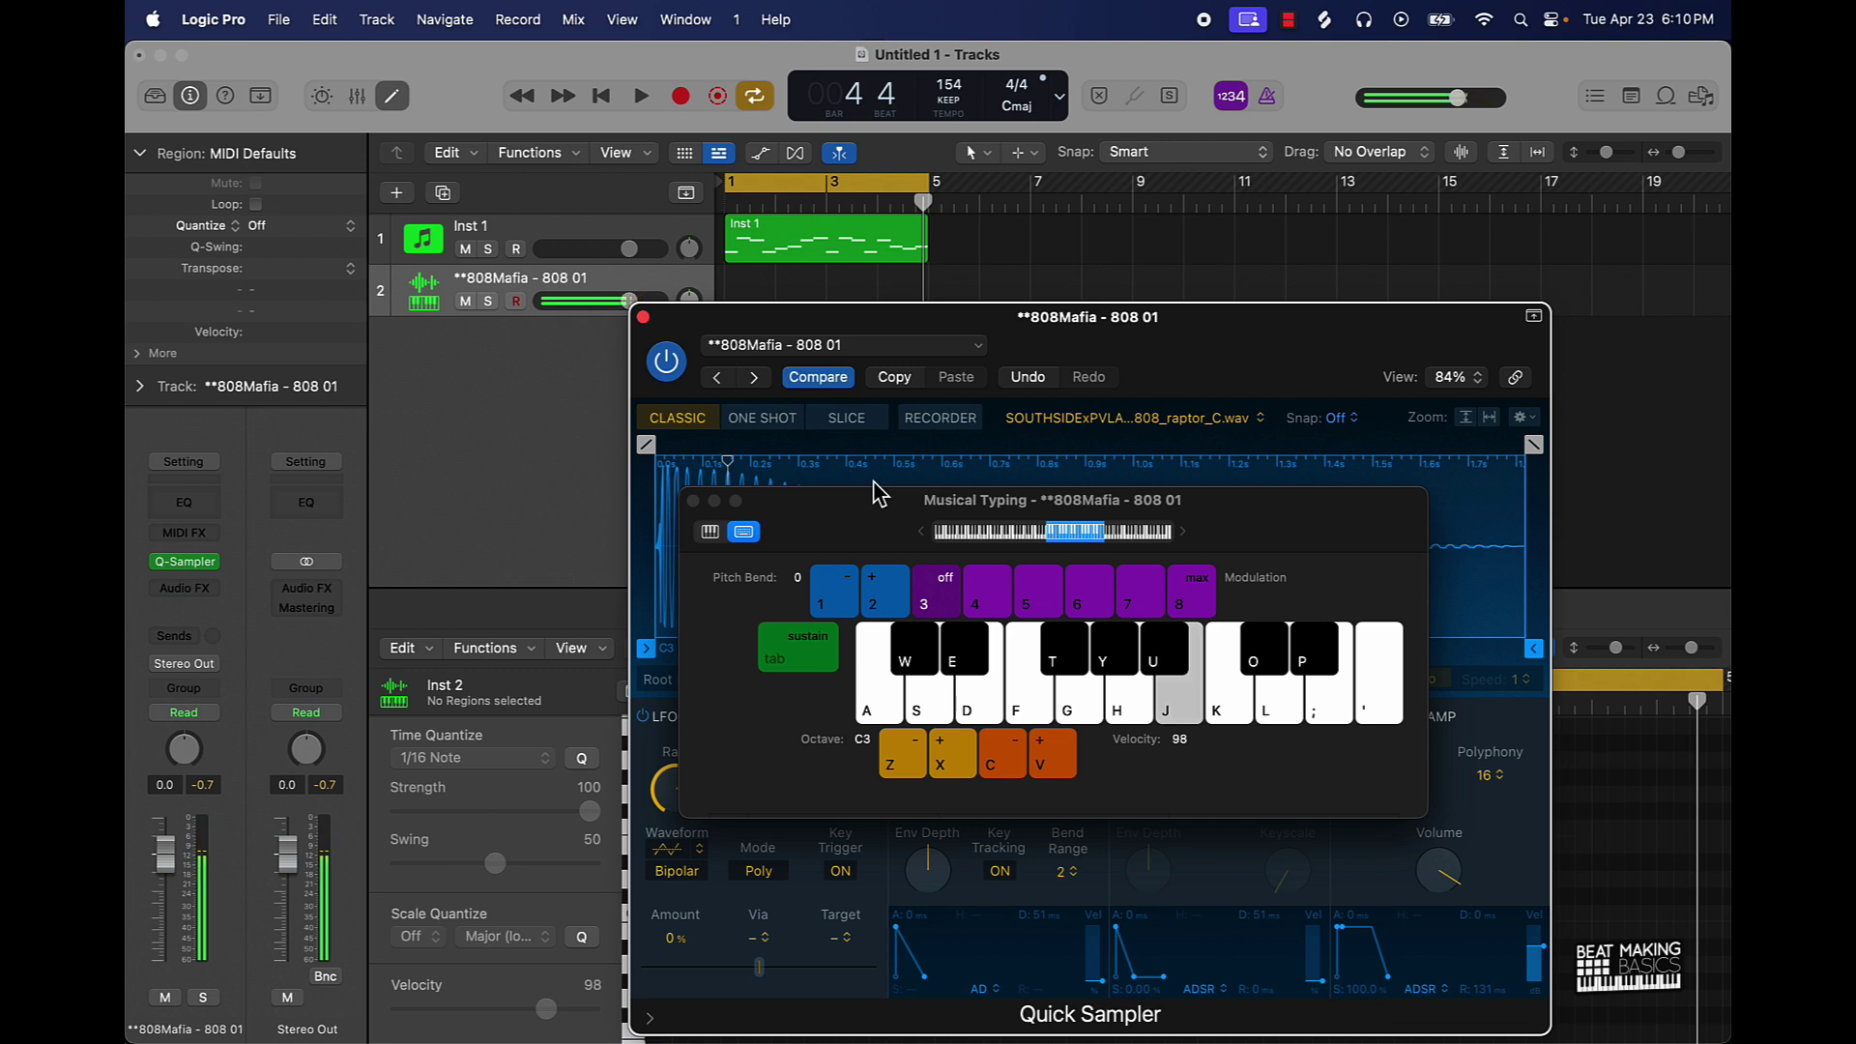
key("g")
key("p")
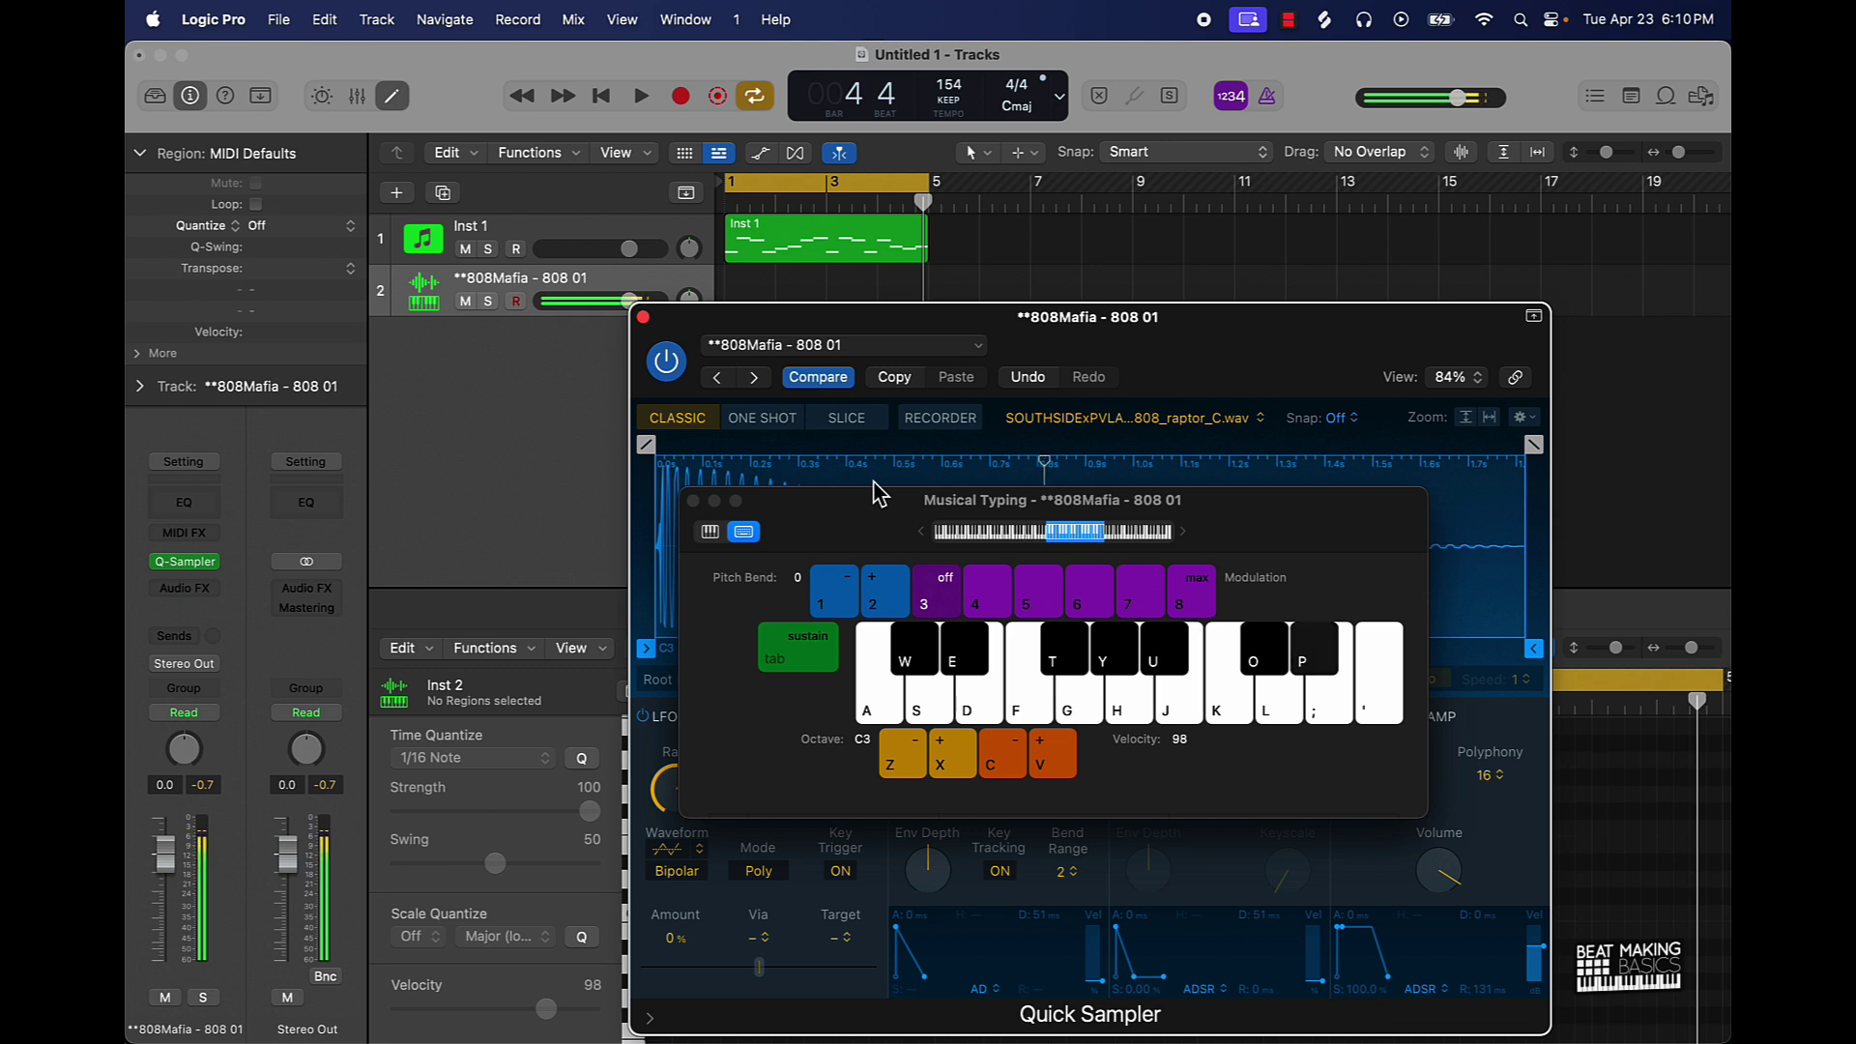
key("u")
key("j")
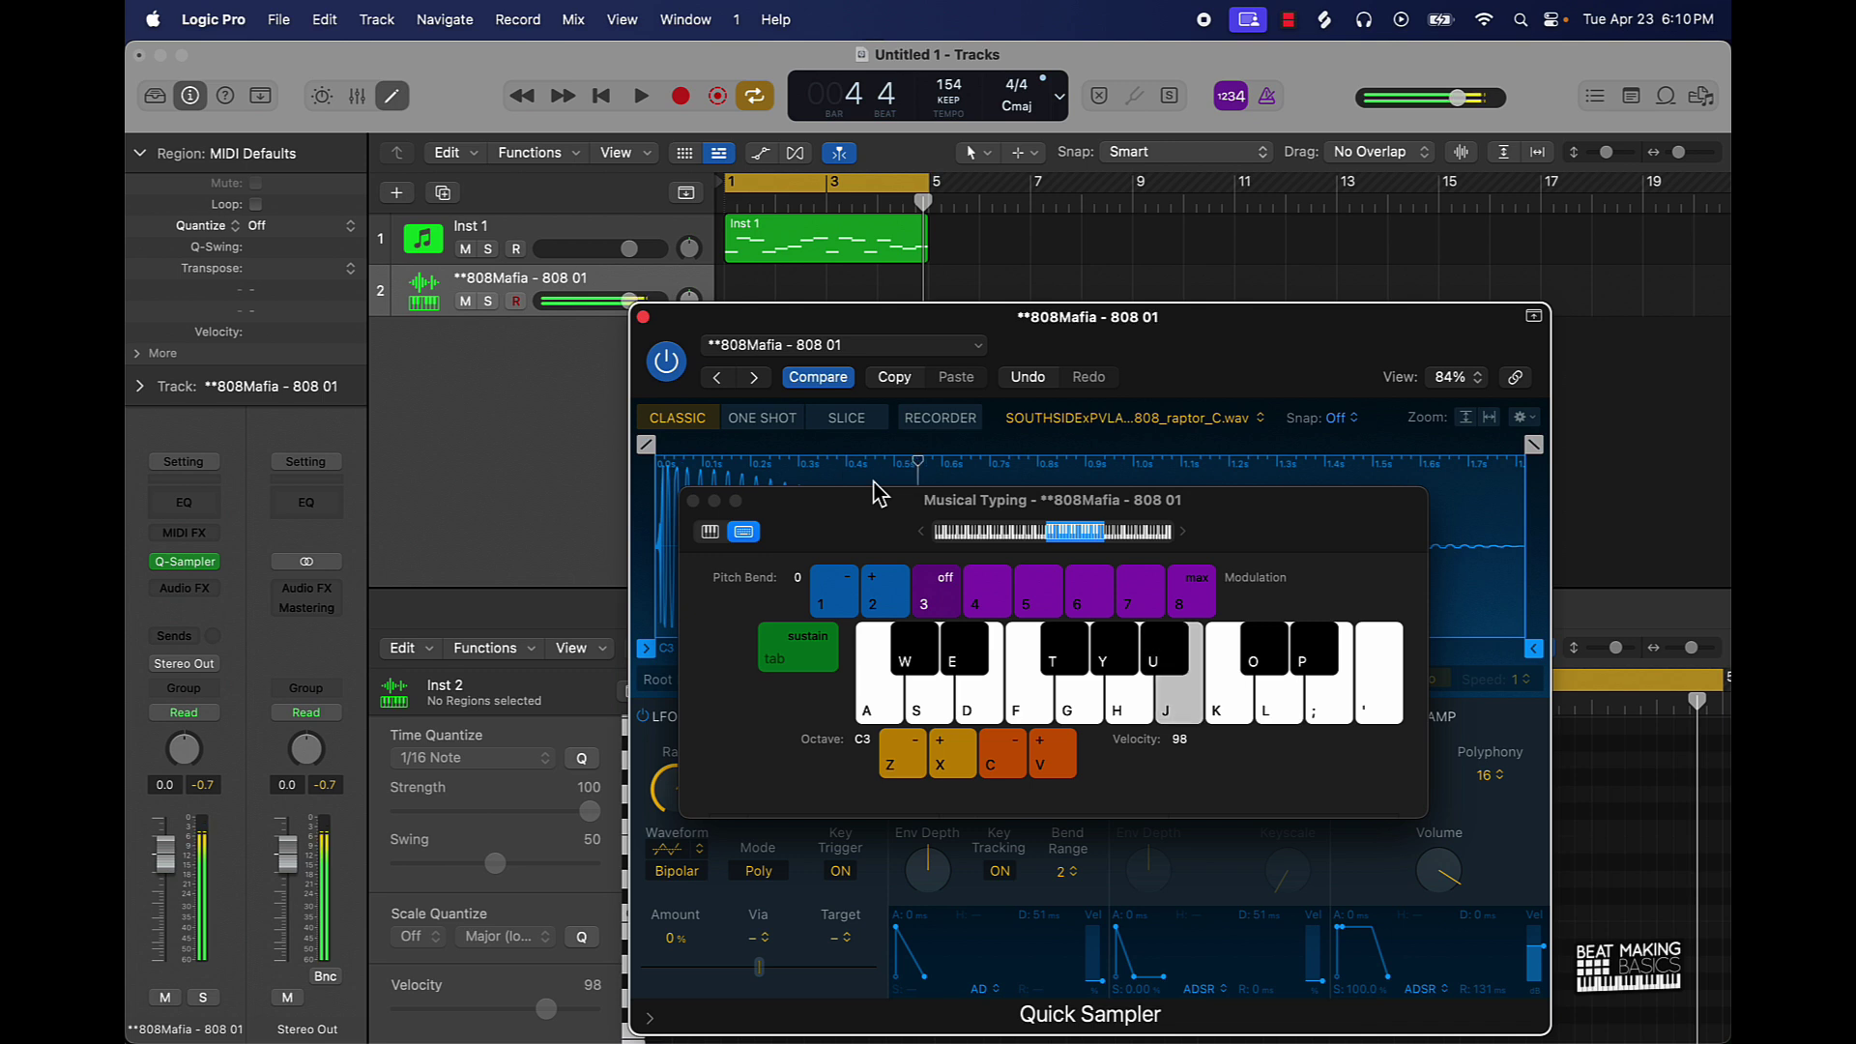
key("u")
key("j")
key("p")
key("g")
key("j")
key("f")
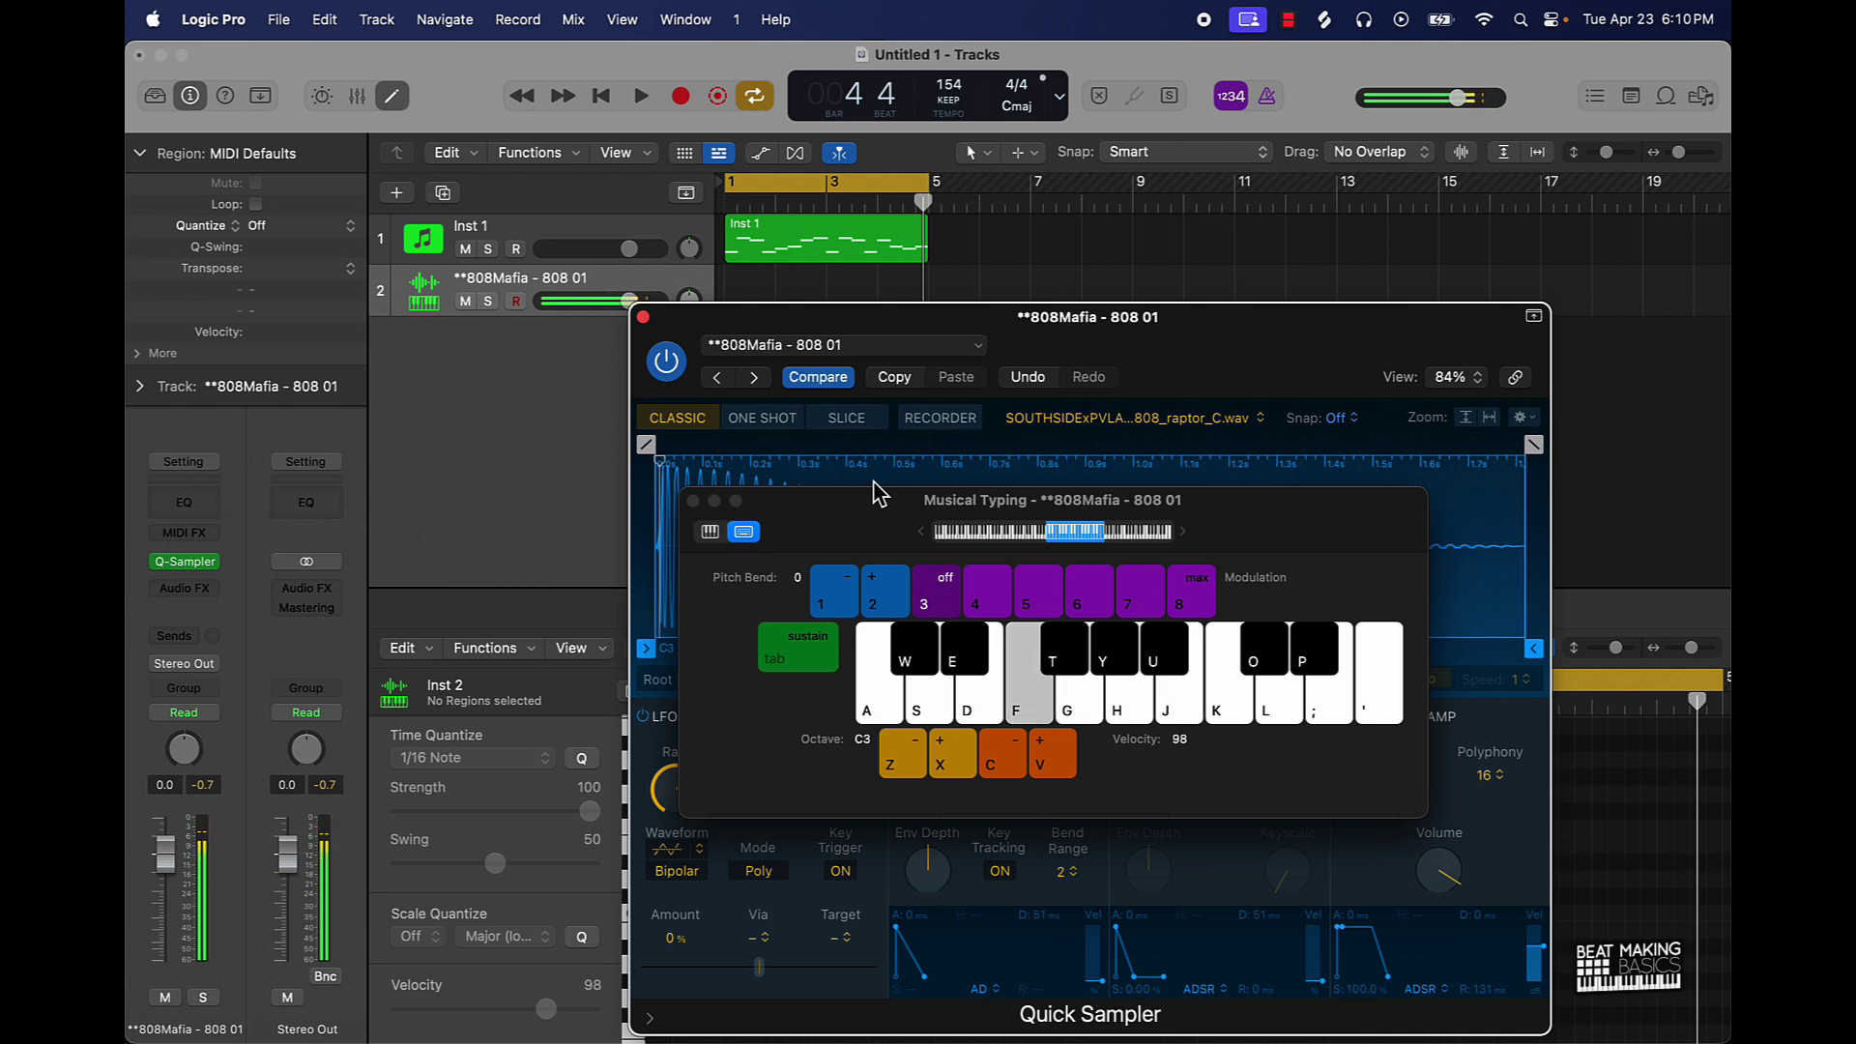
key("d")
key("e")
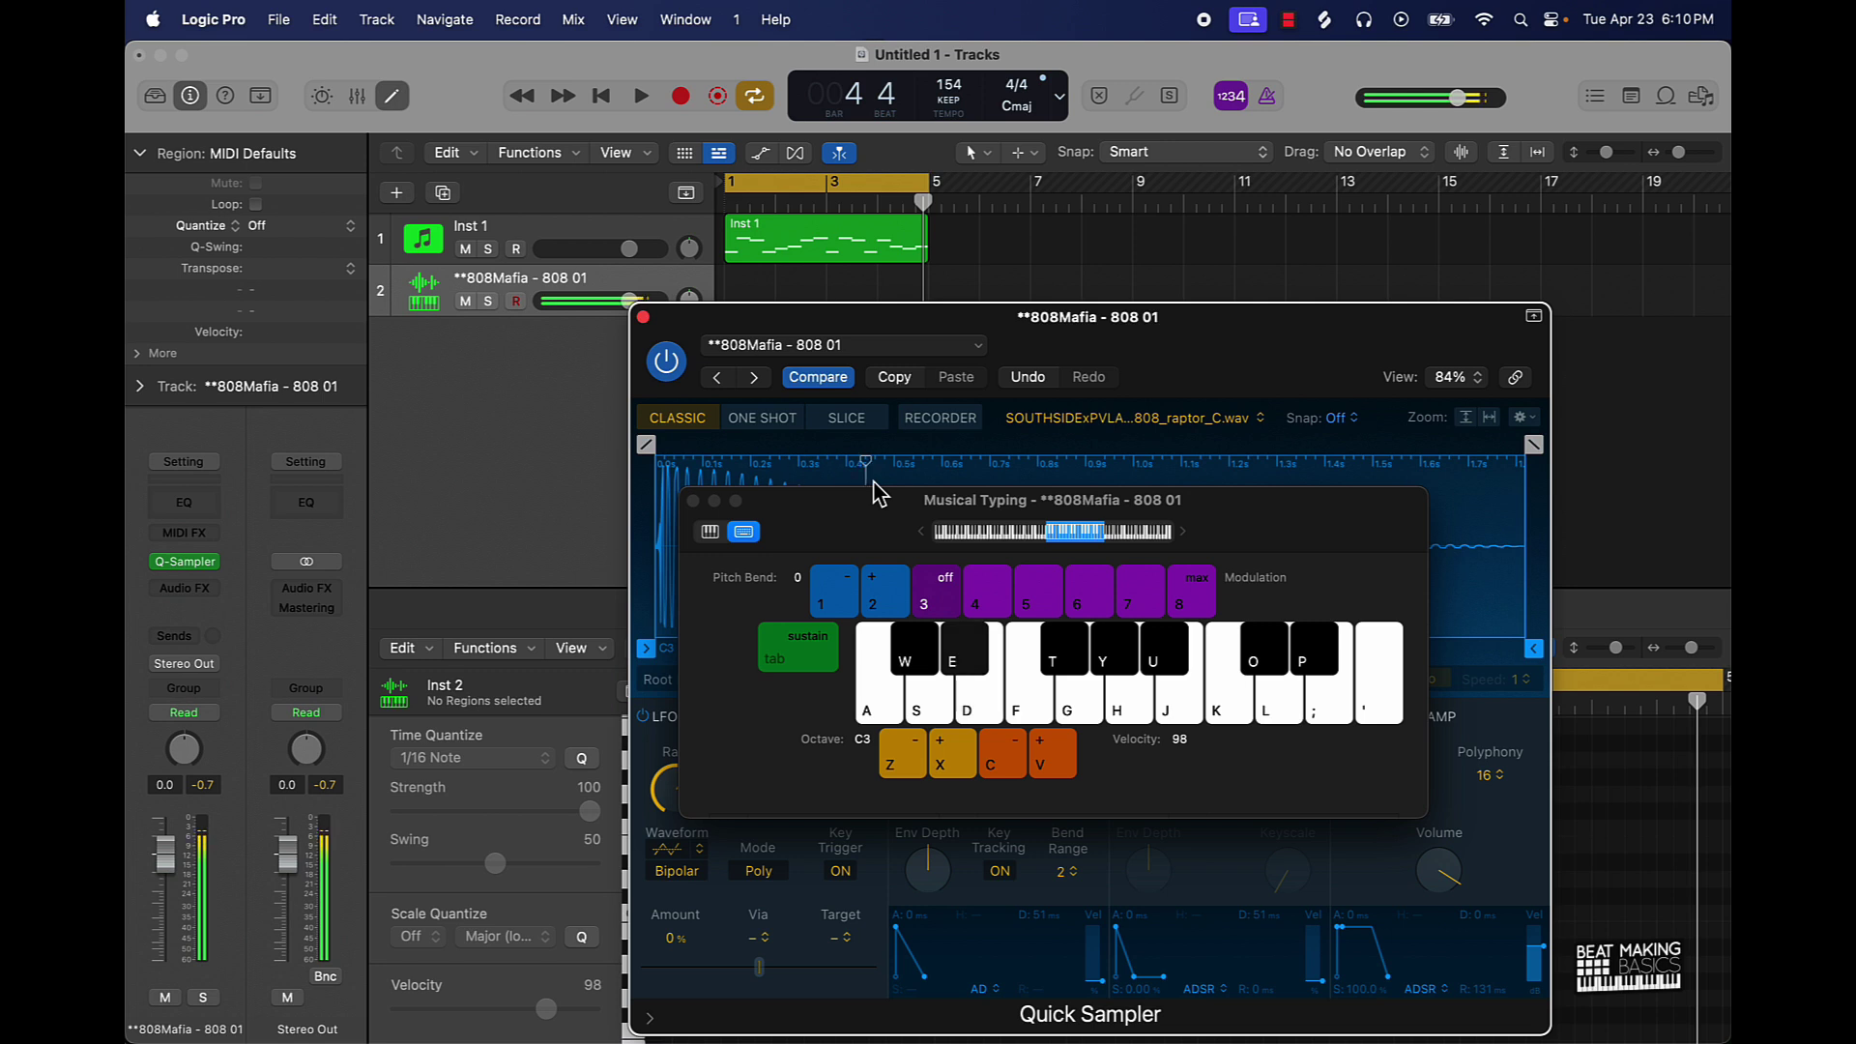
key("p")
key("u")
key("j")
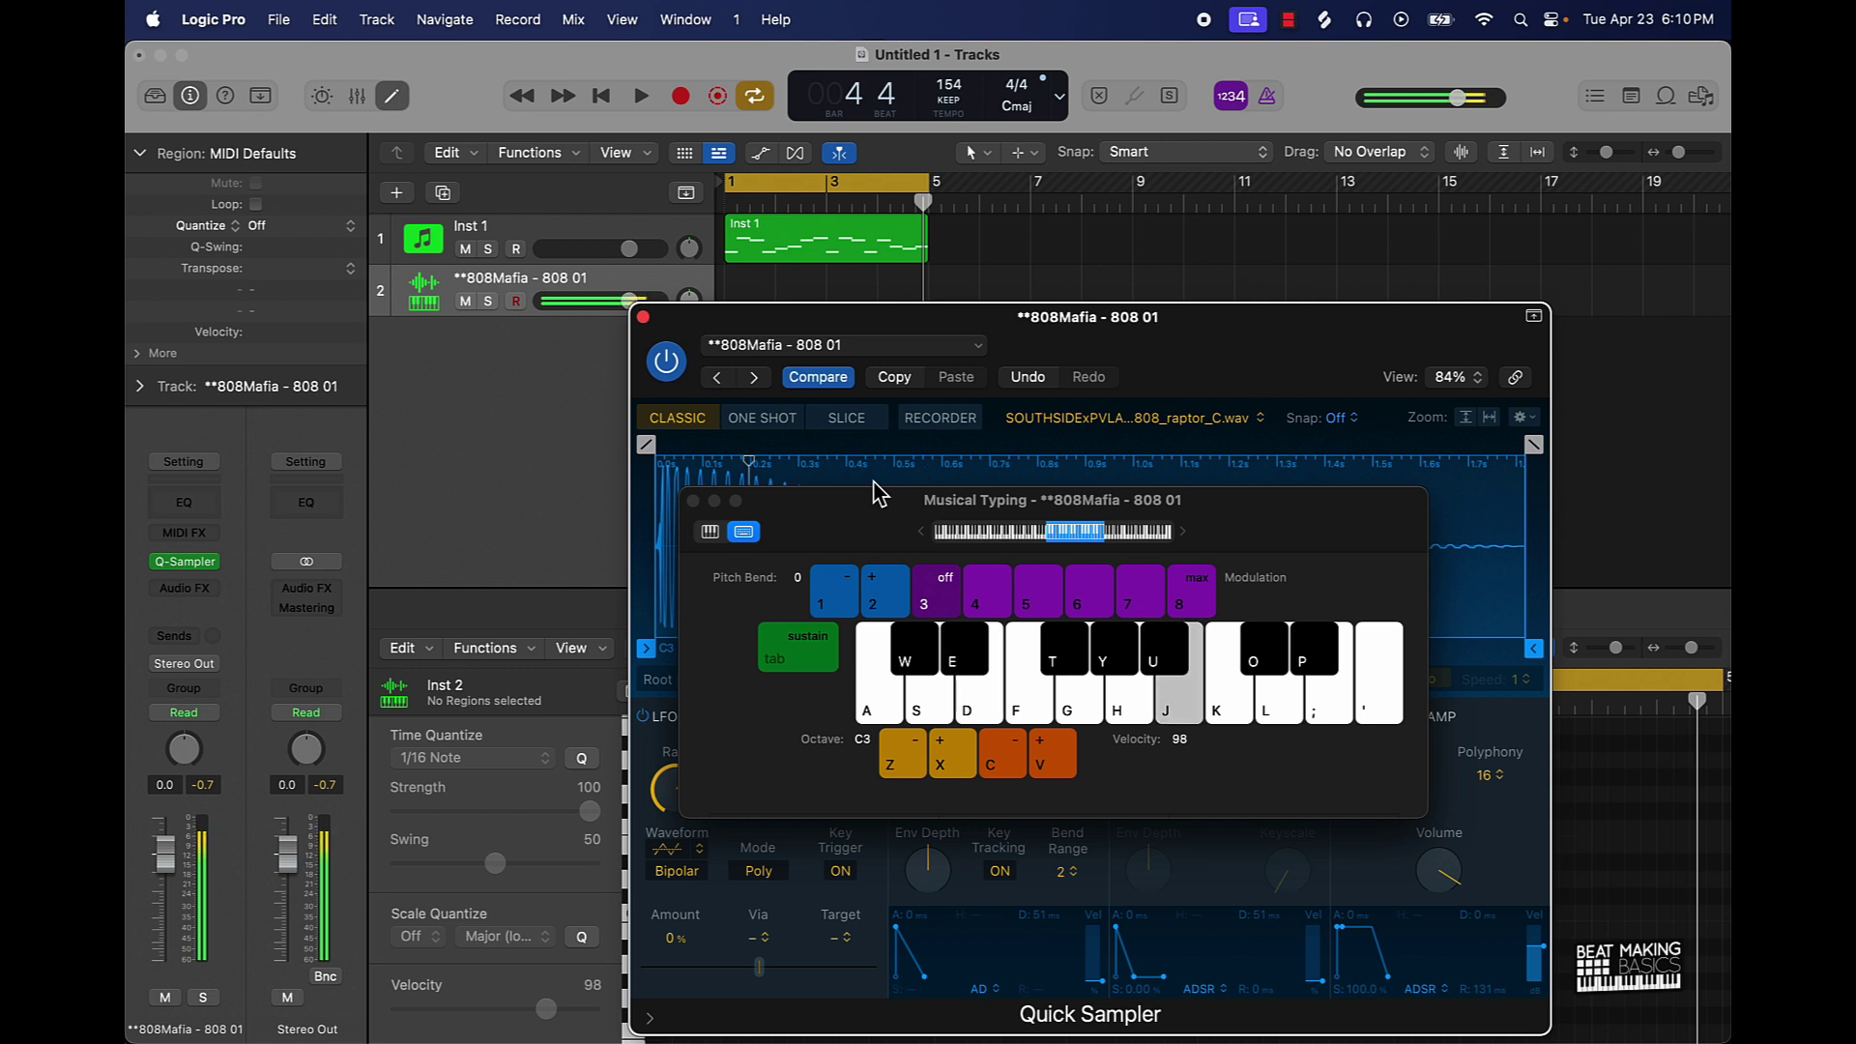
key("u")
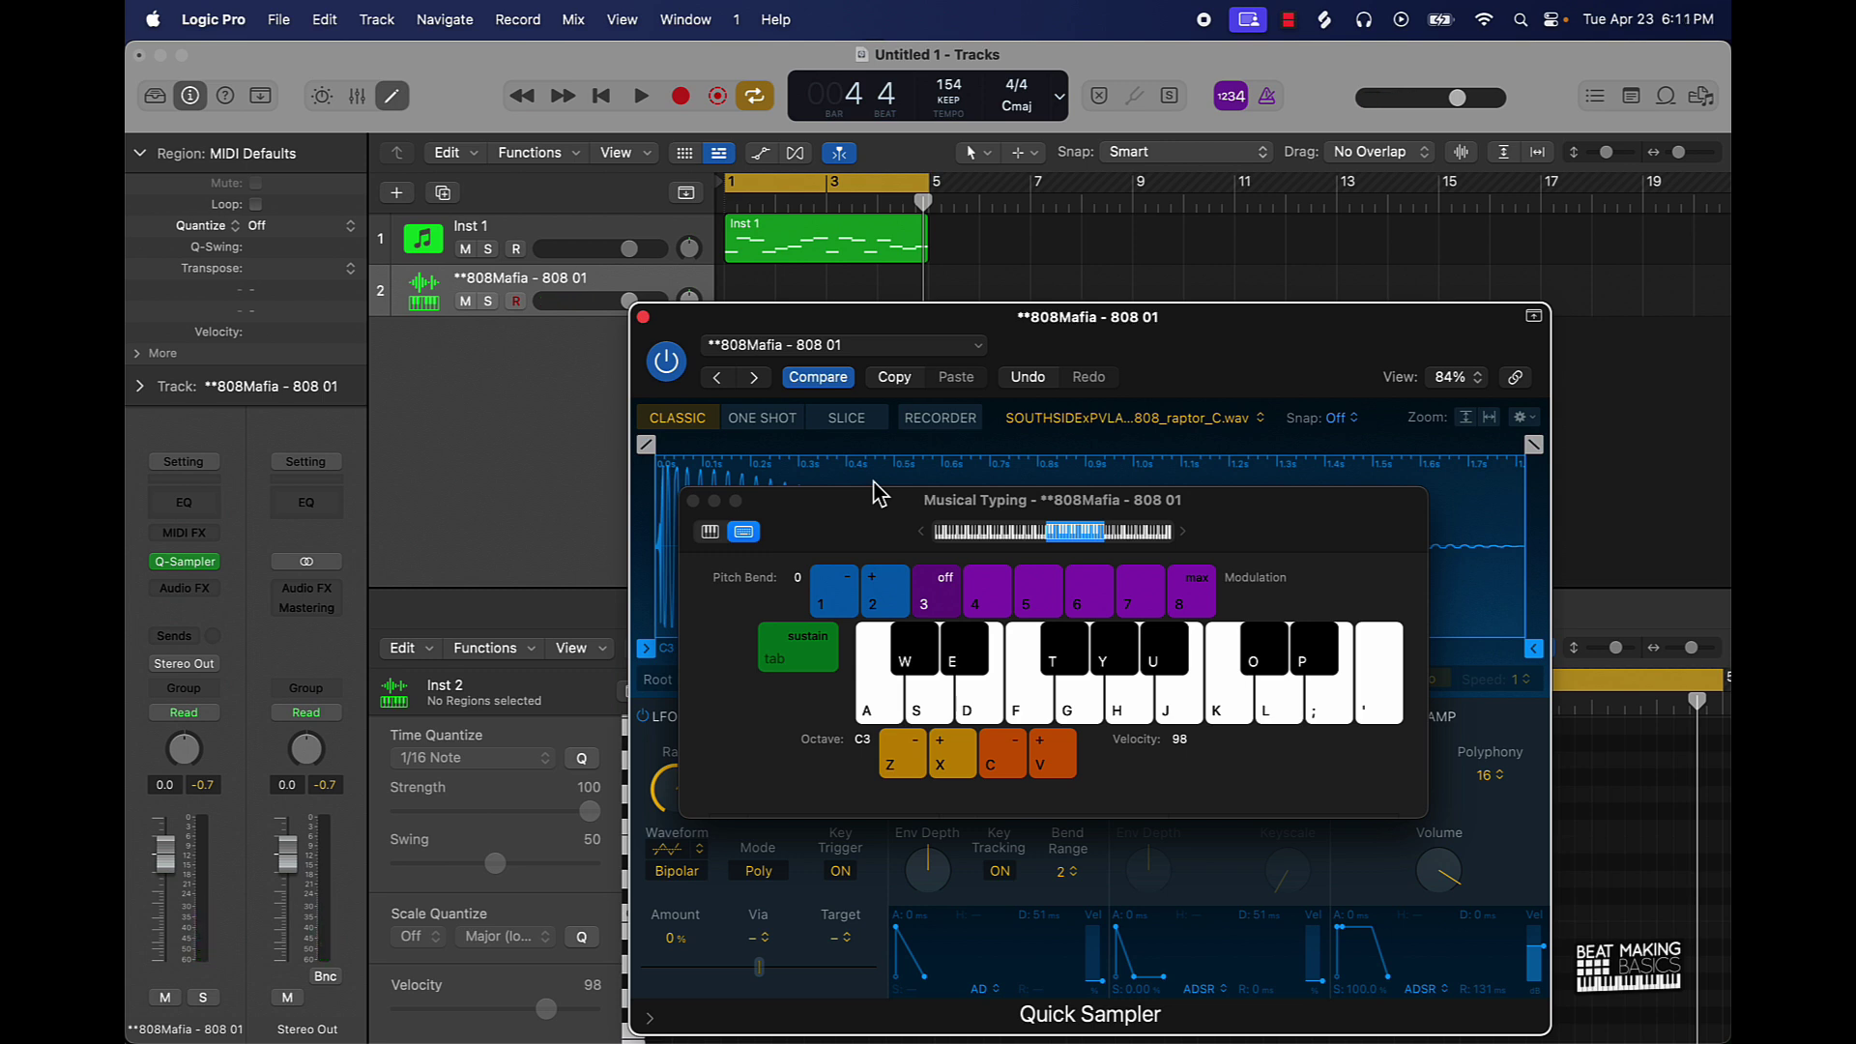
- Record a four-bar bassline on the 808 track, repeating D# and ending on B and A#
key("r")
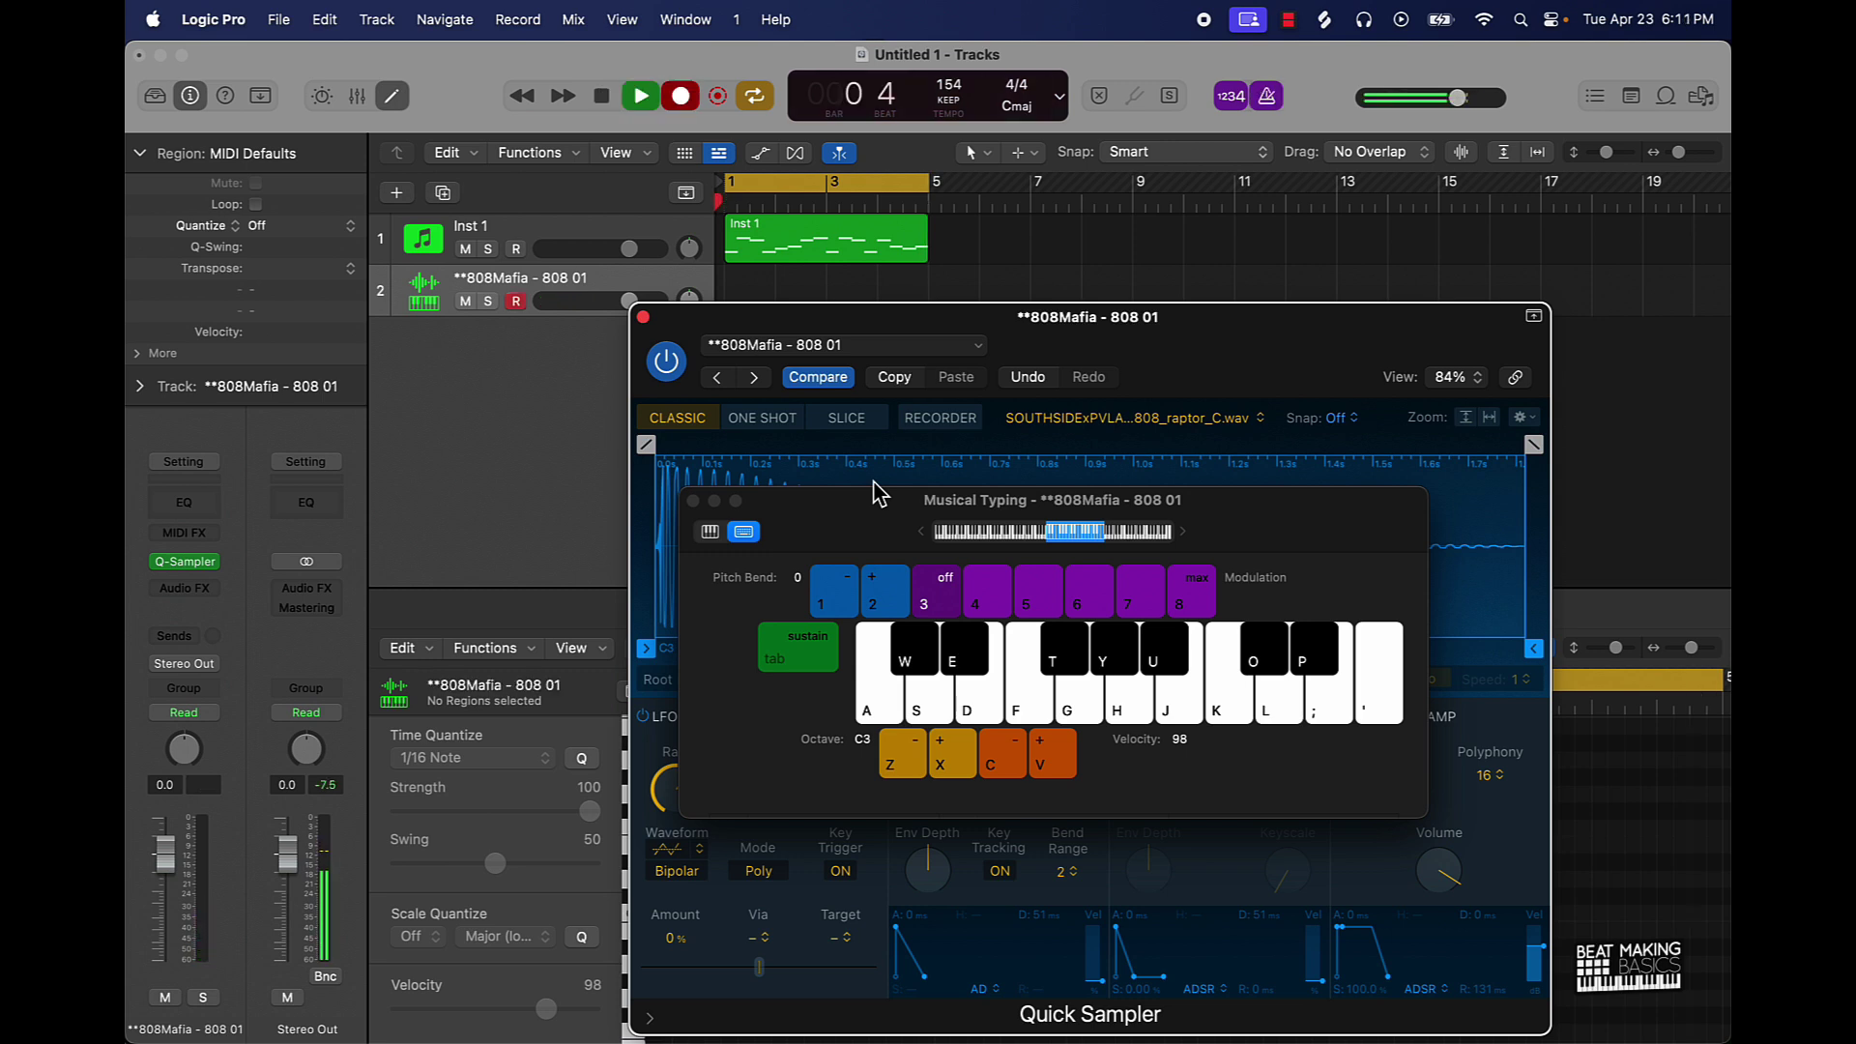
key("p")
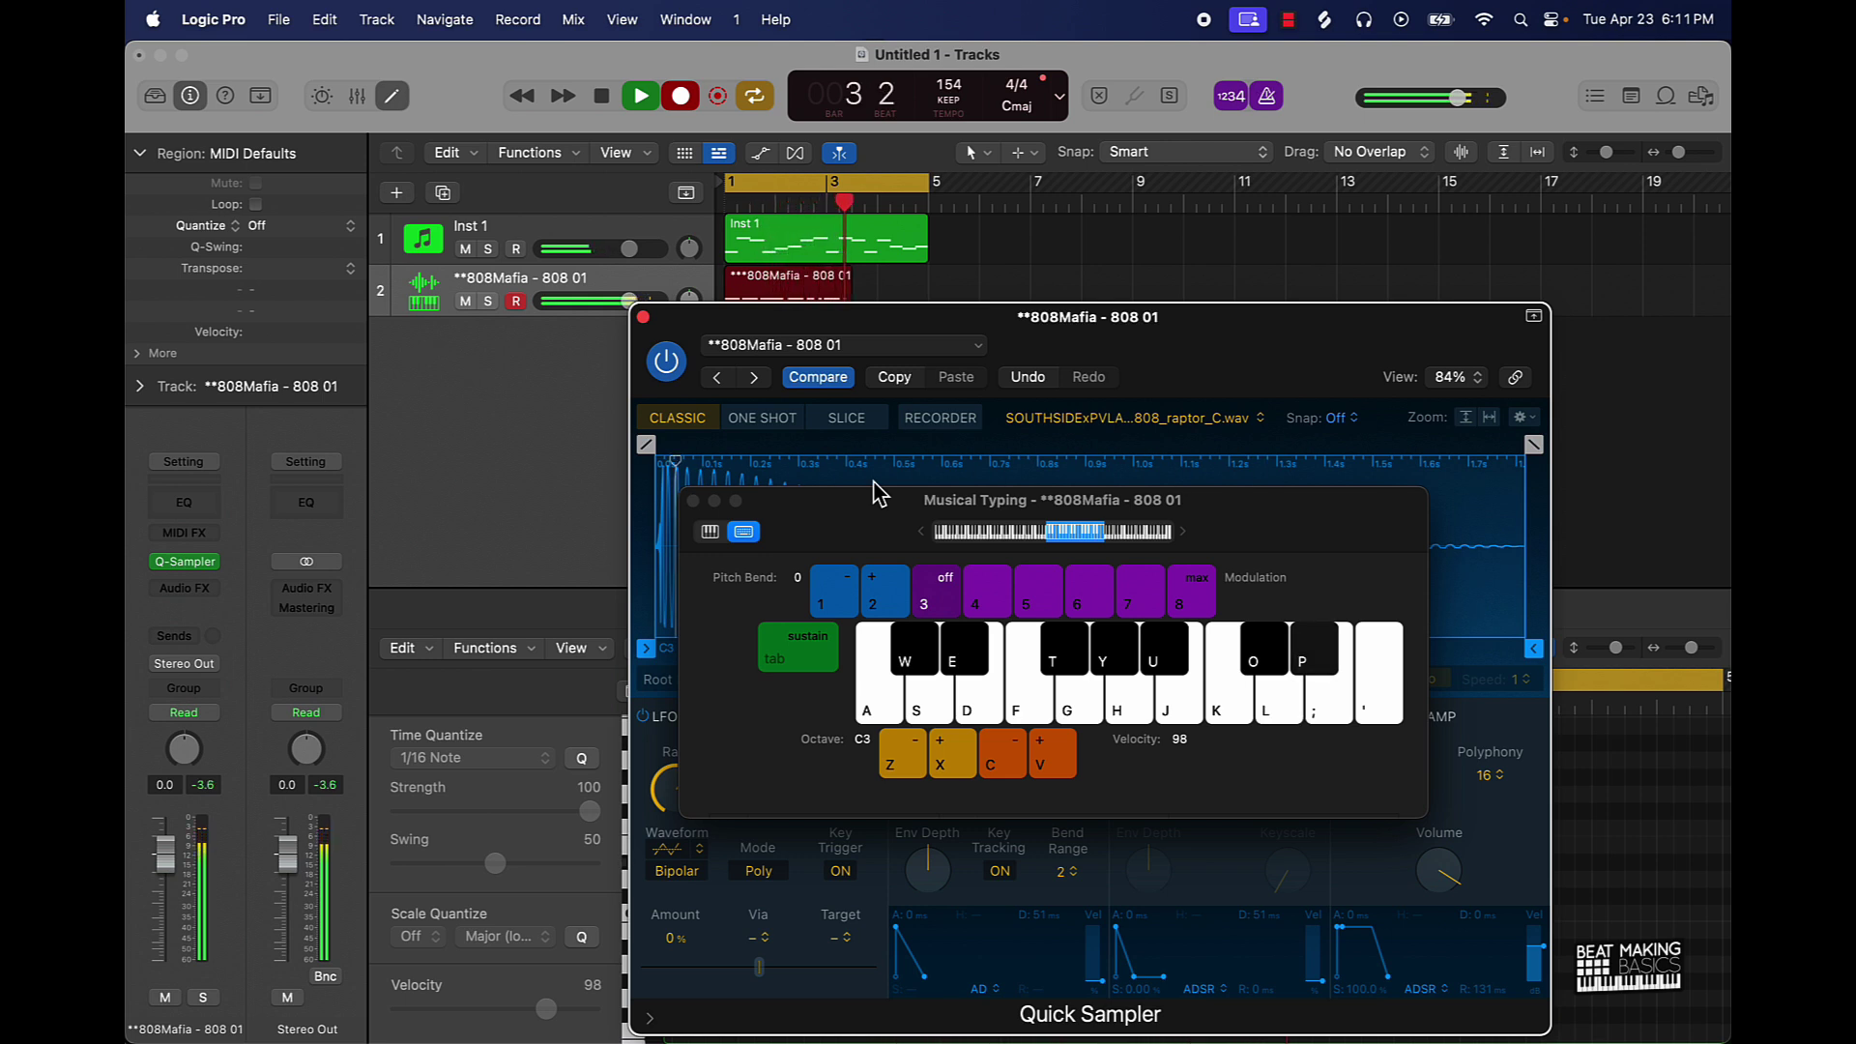
key("p")
key("j")
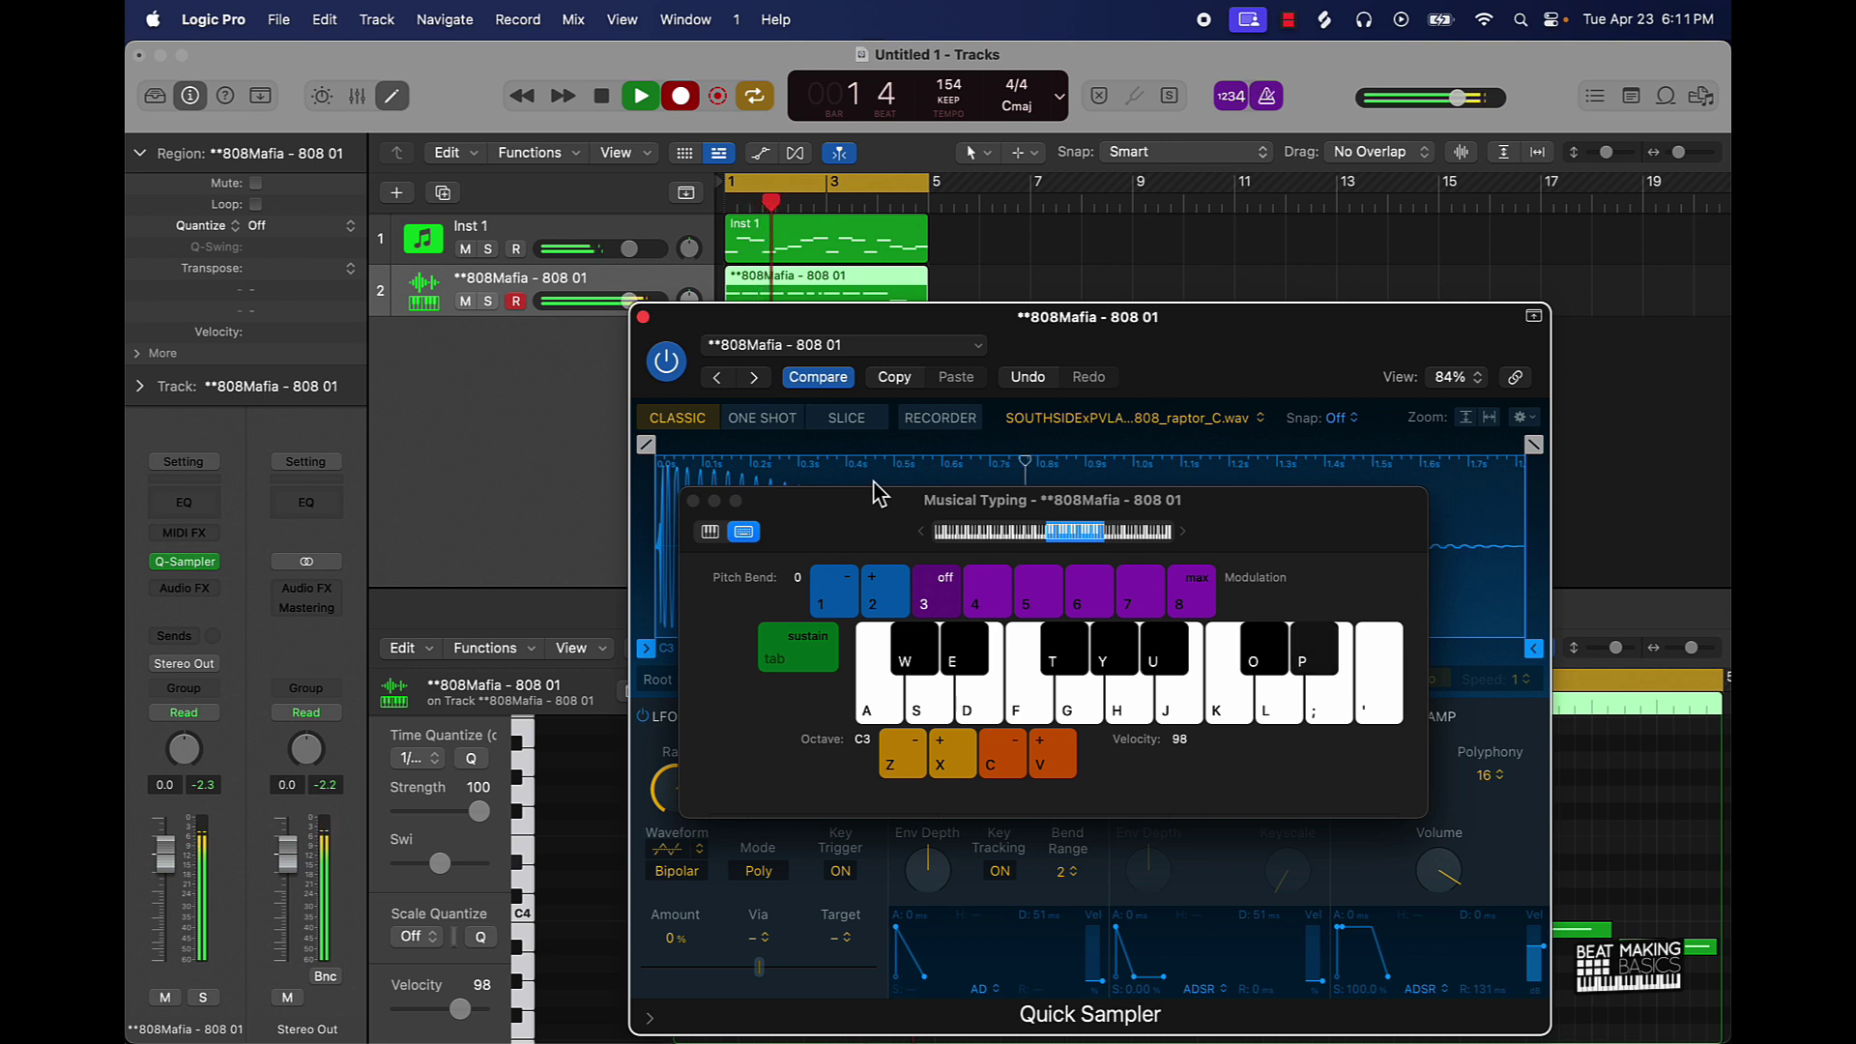
key("p")
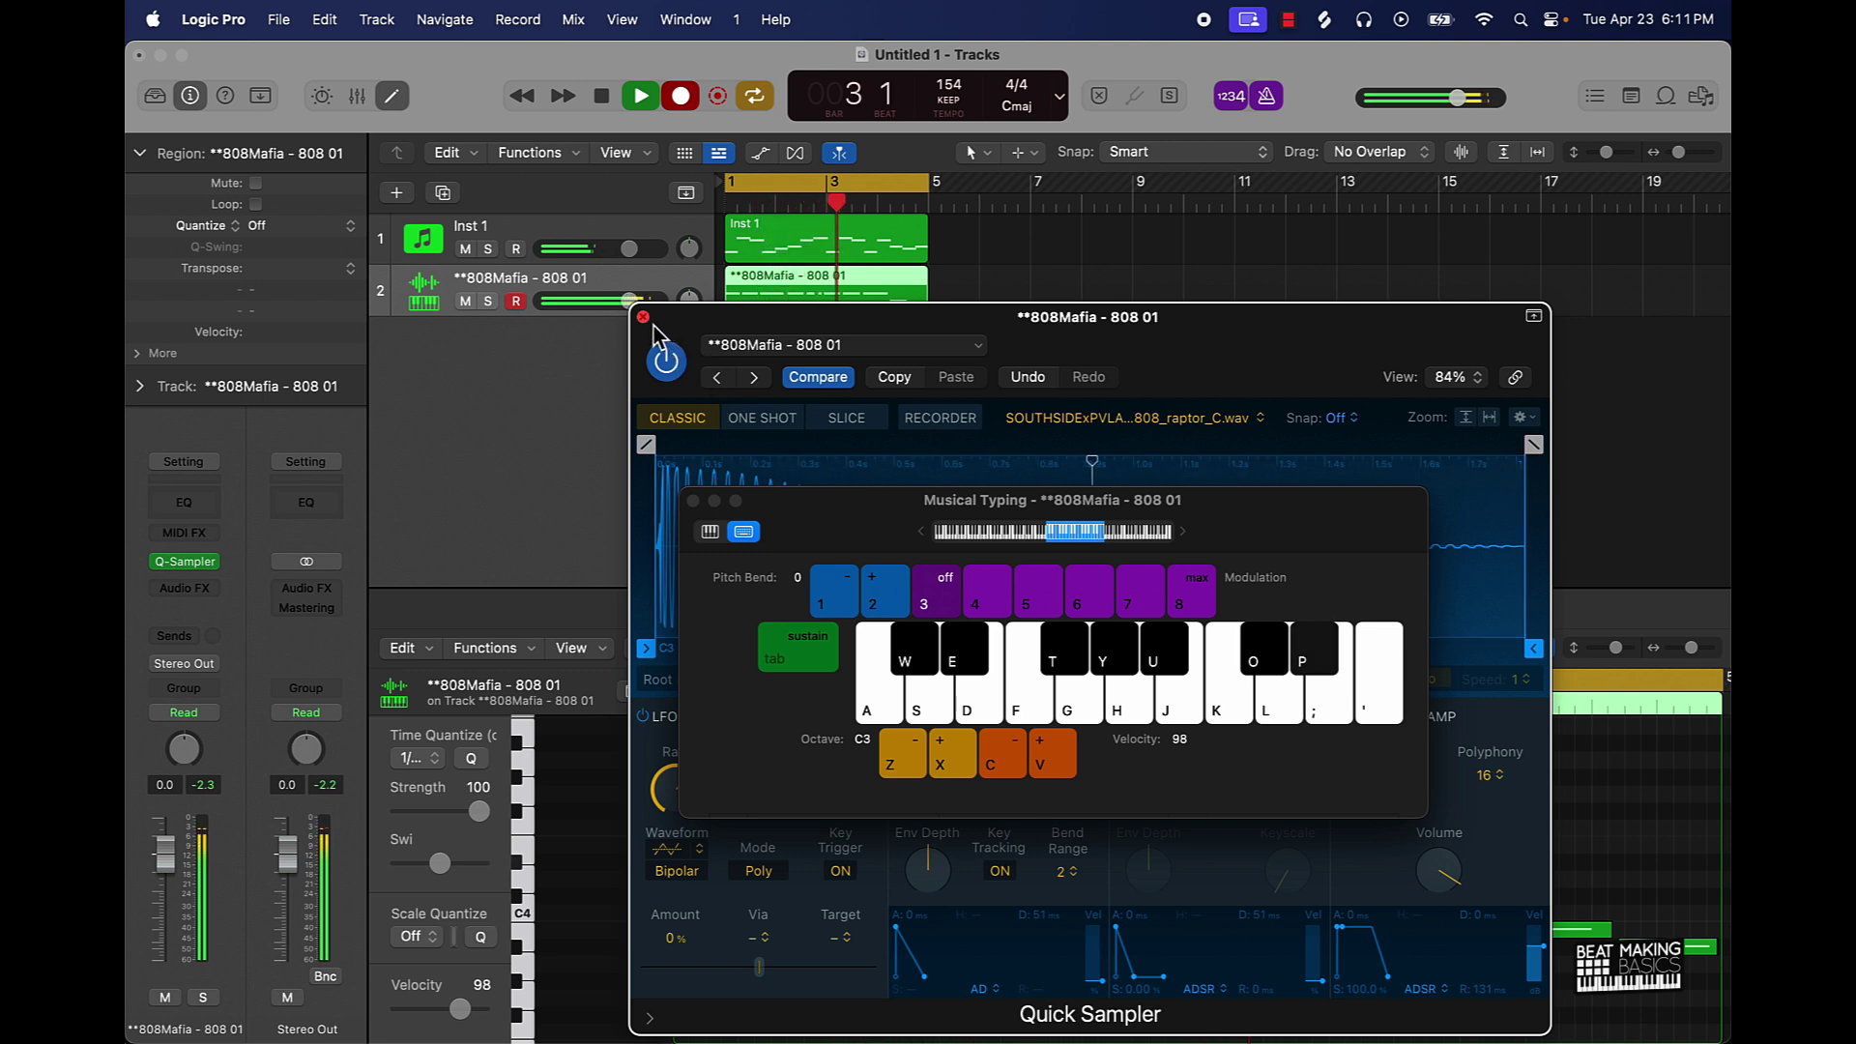
key("p")
key("j")
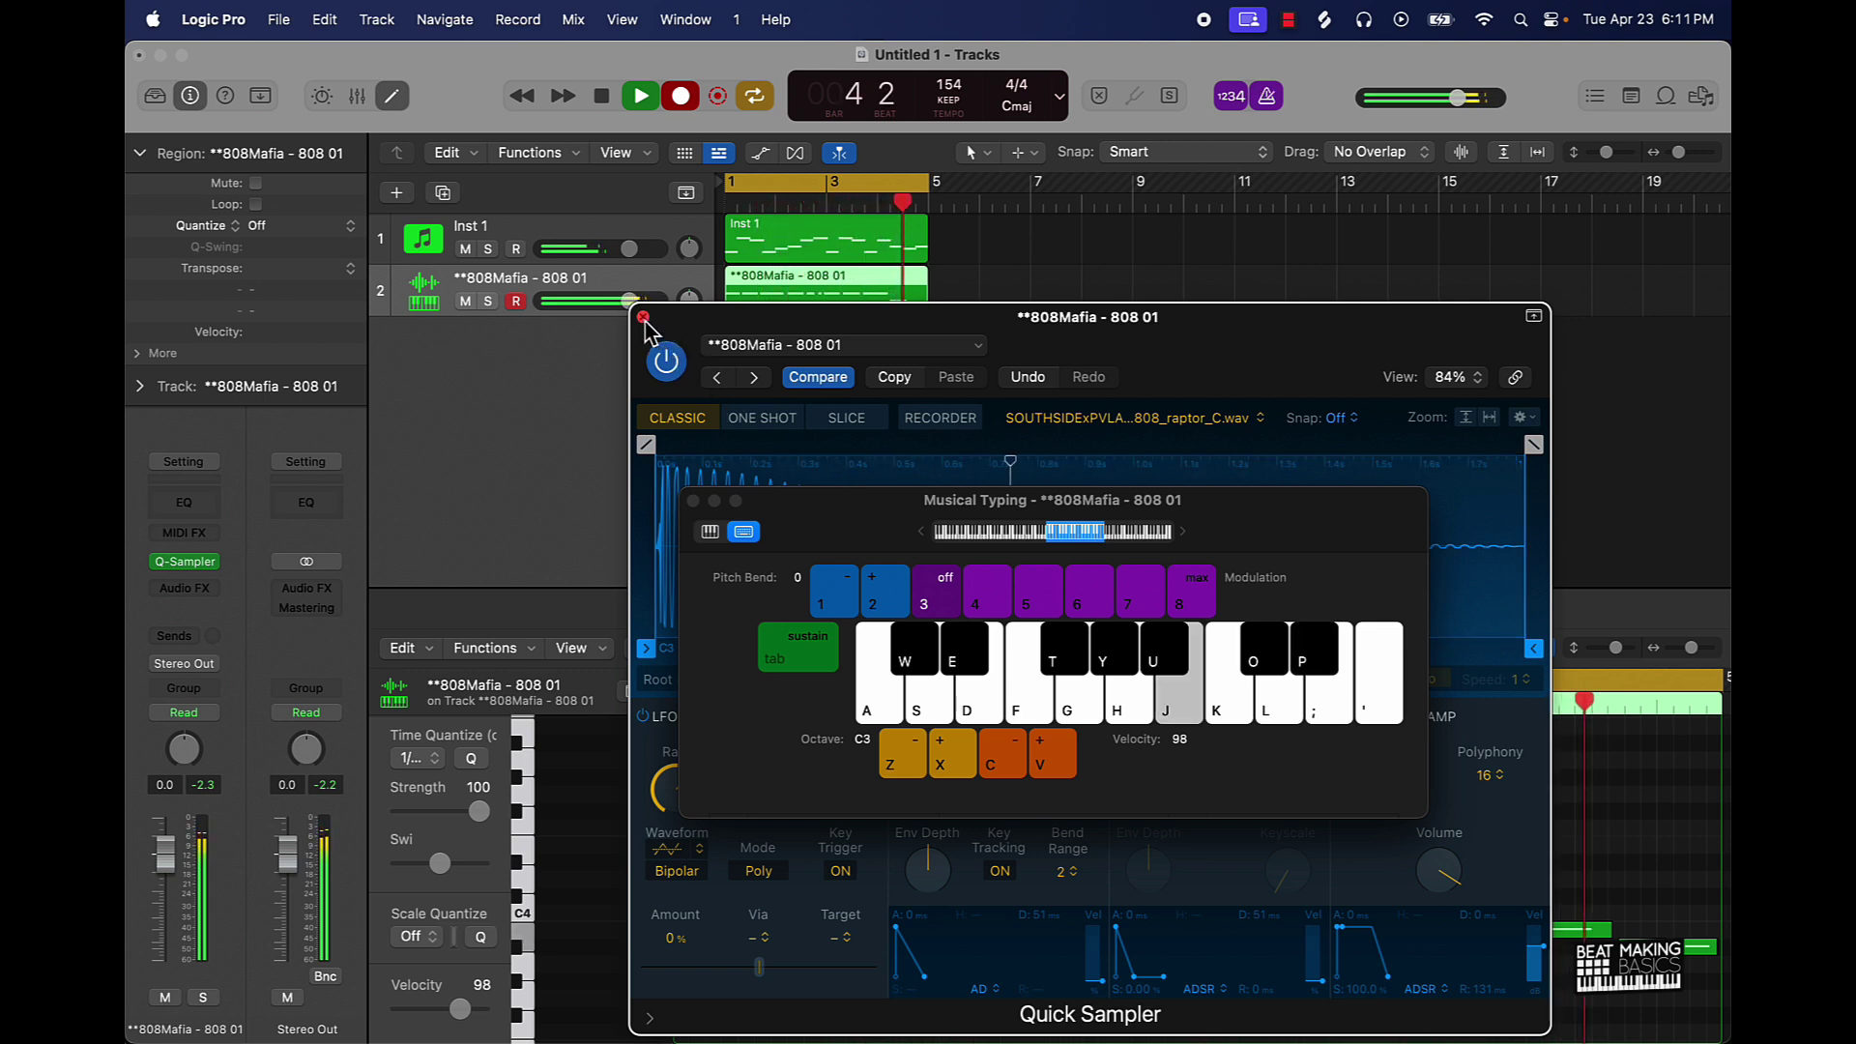
key("u")
key("u")
key("space")
- Close Quick Sampler and Musical Typing and quantize all notes of the recorded 808 region to 1/16 notes
left_click(643, 317)
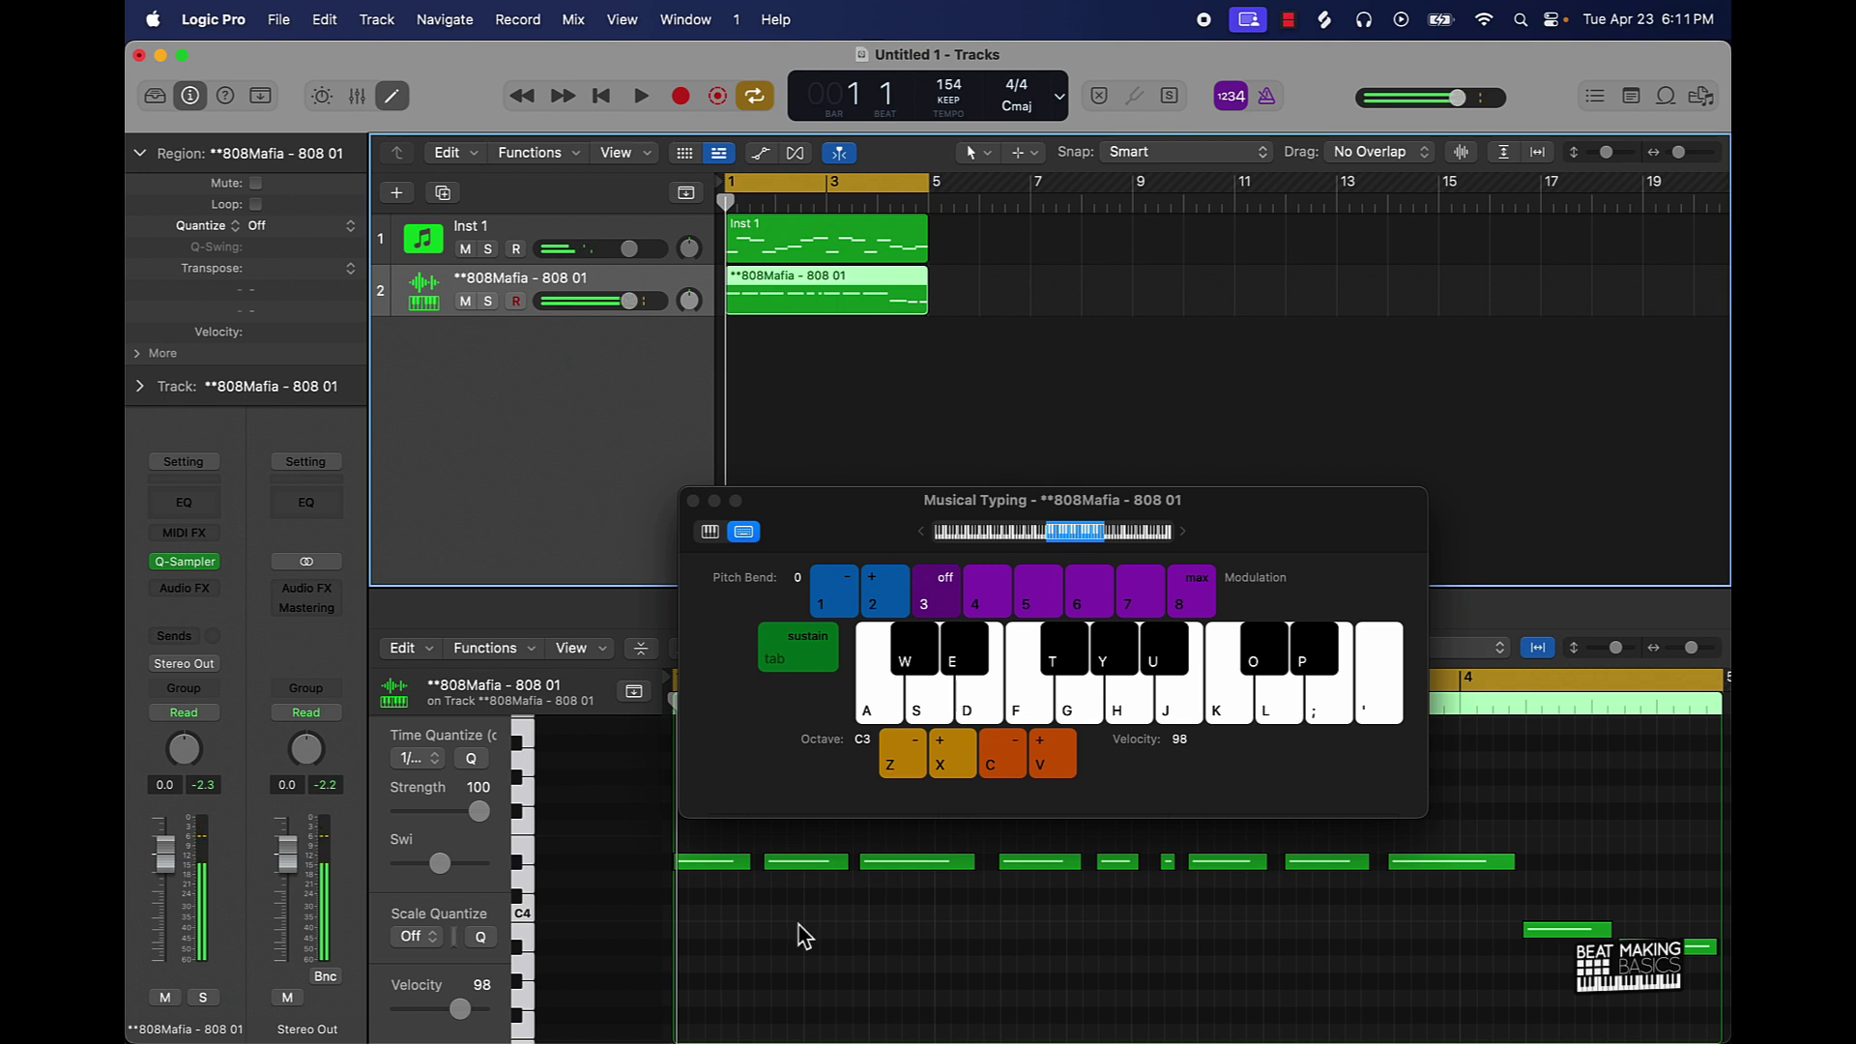
left_click(692, 500)
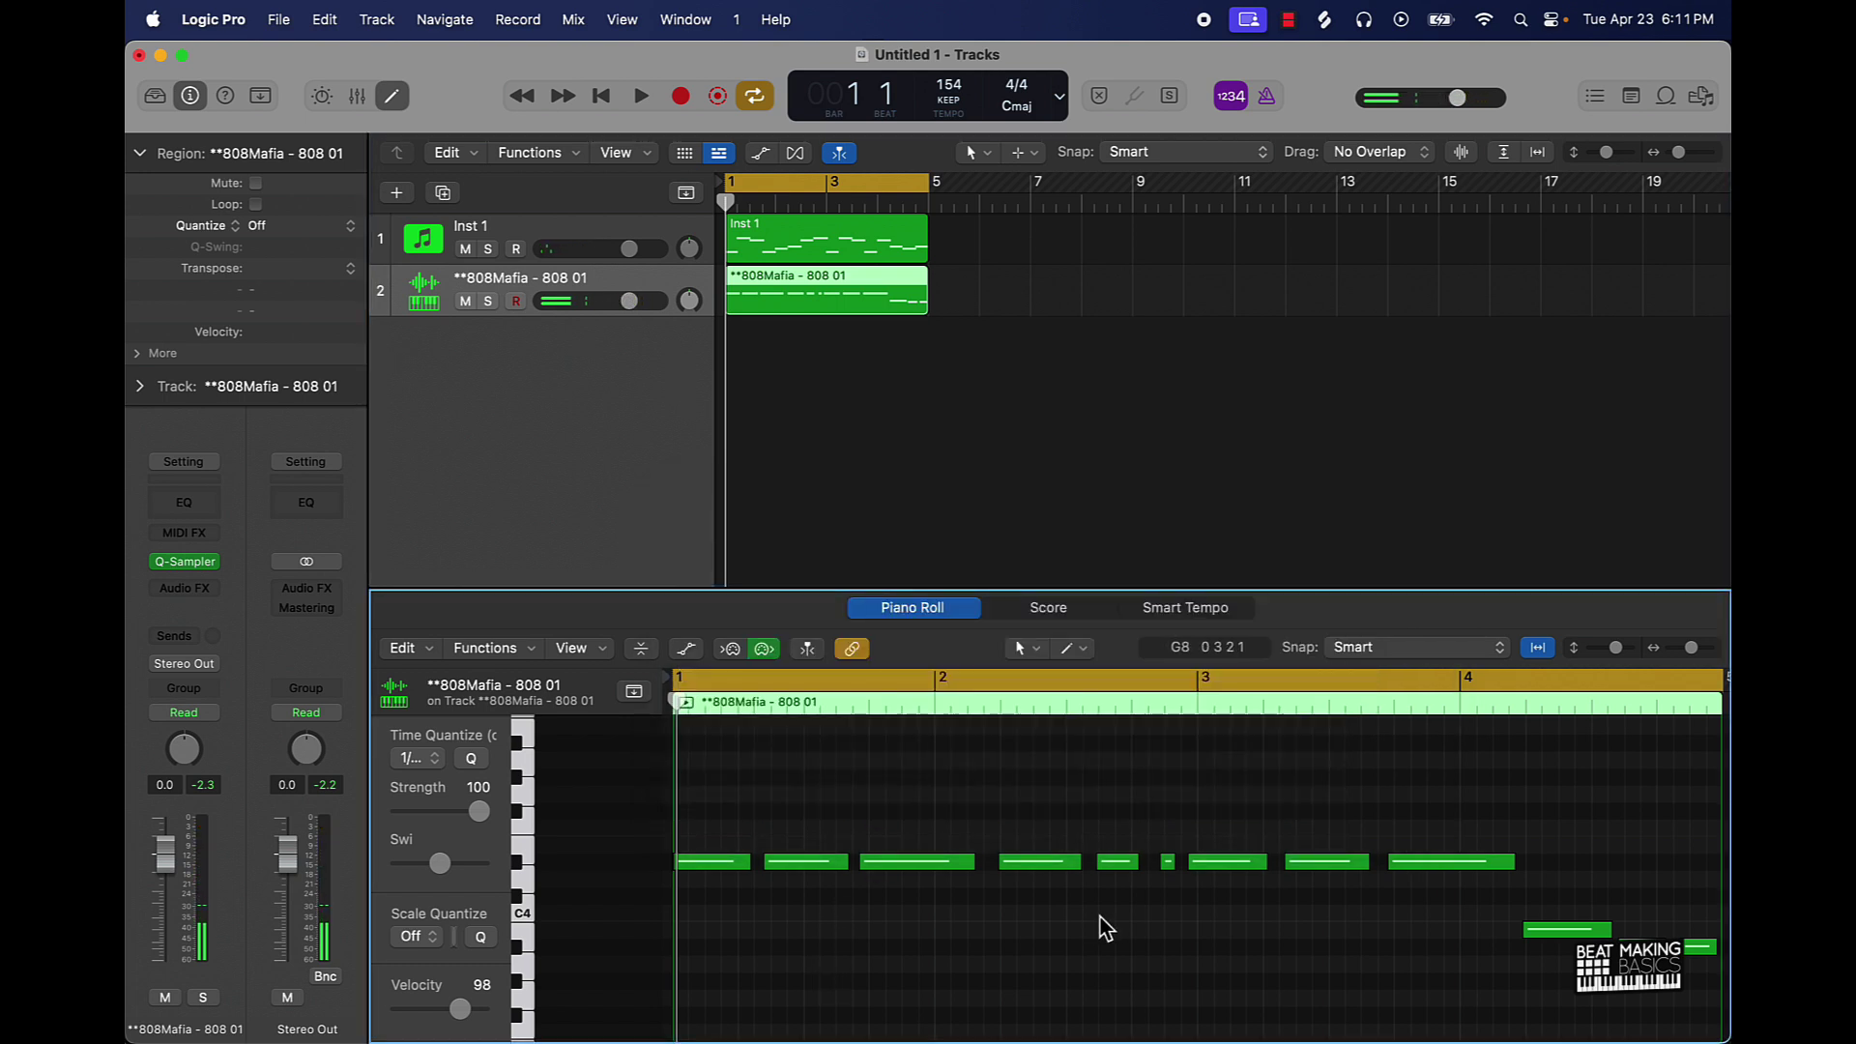
key("super+a")
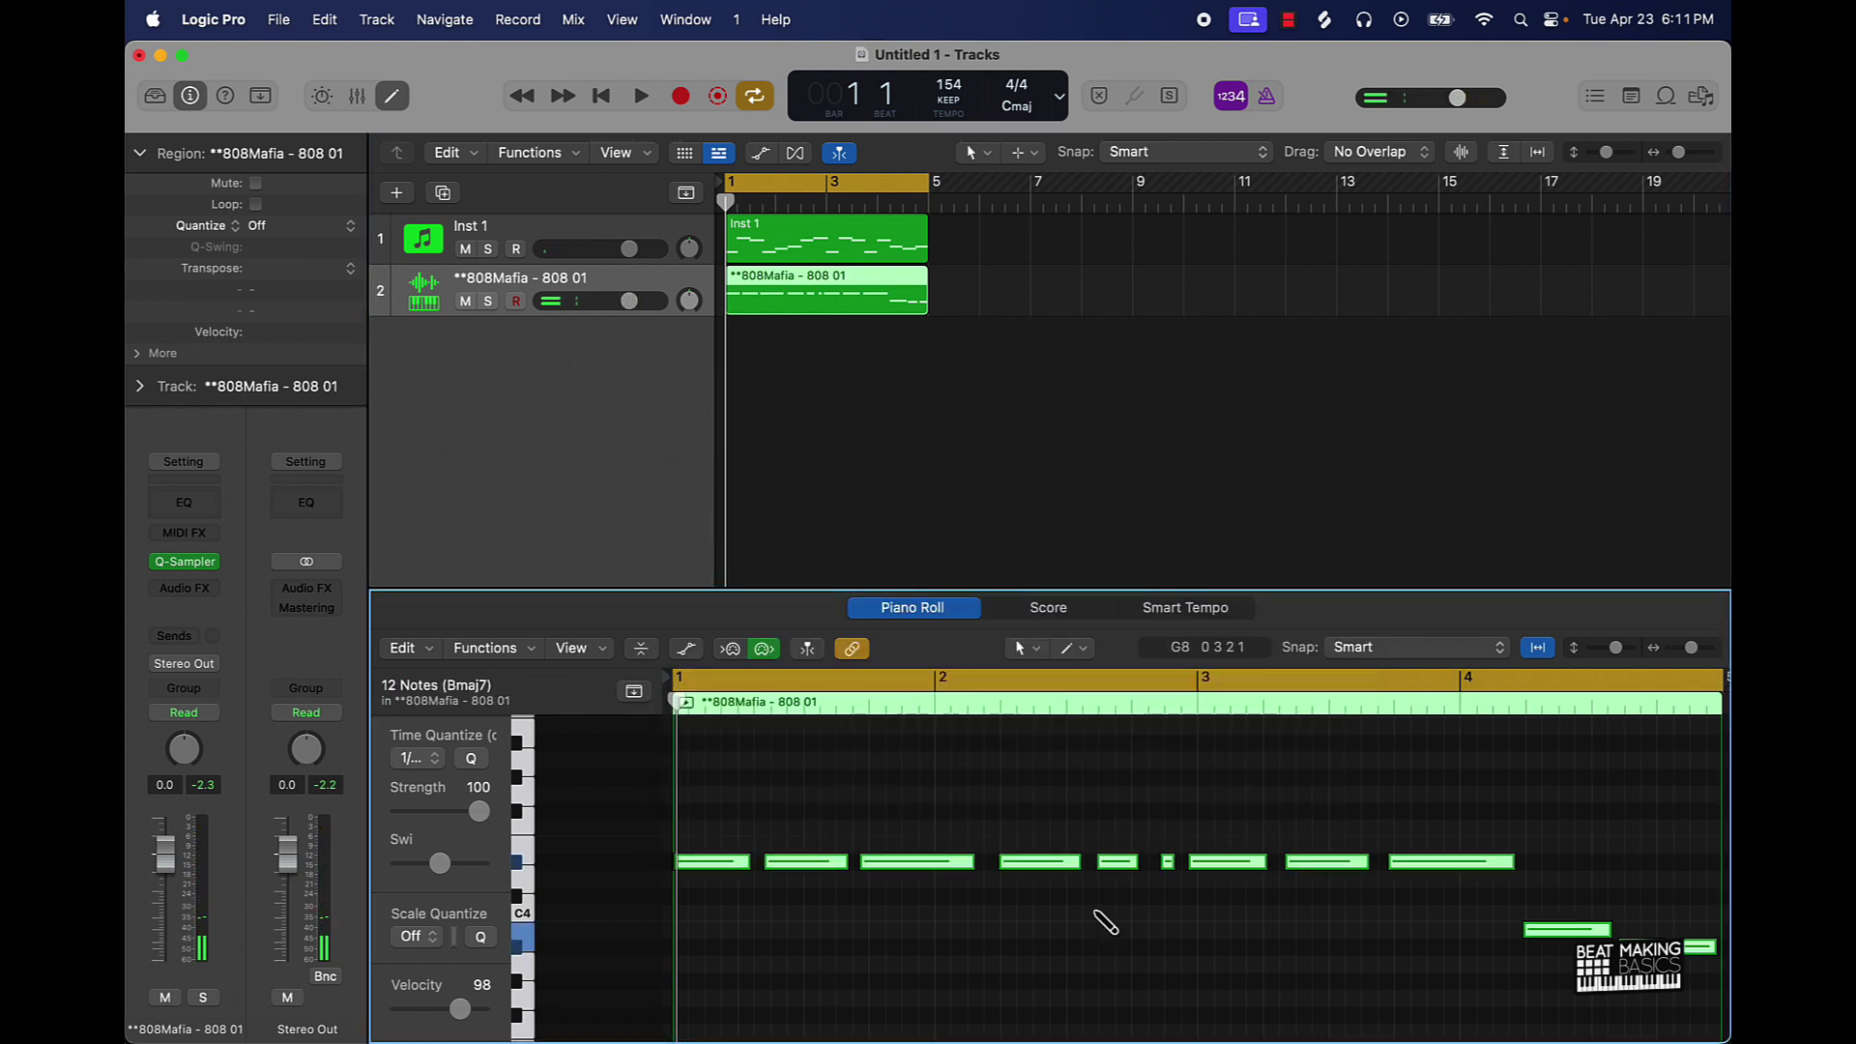
left_click(485, 765)
- Repeat the melody and 808 regions once to fill bars 5 to 8 and extend the cycle range to eight bars
left_click_drag(831, 416, 864, 253)
key("super+r")
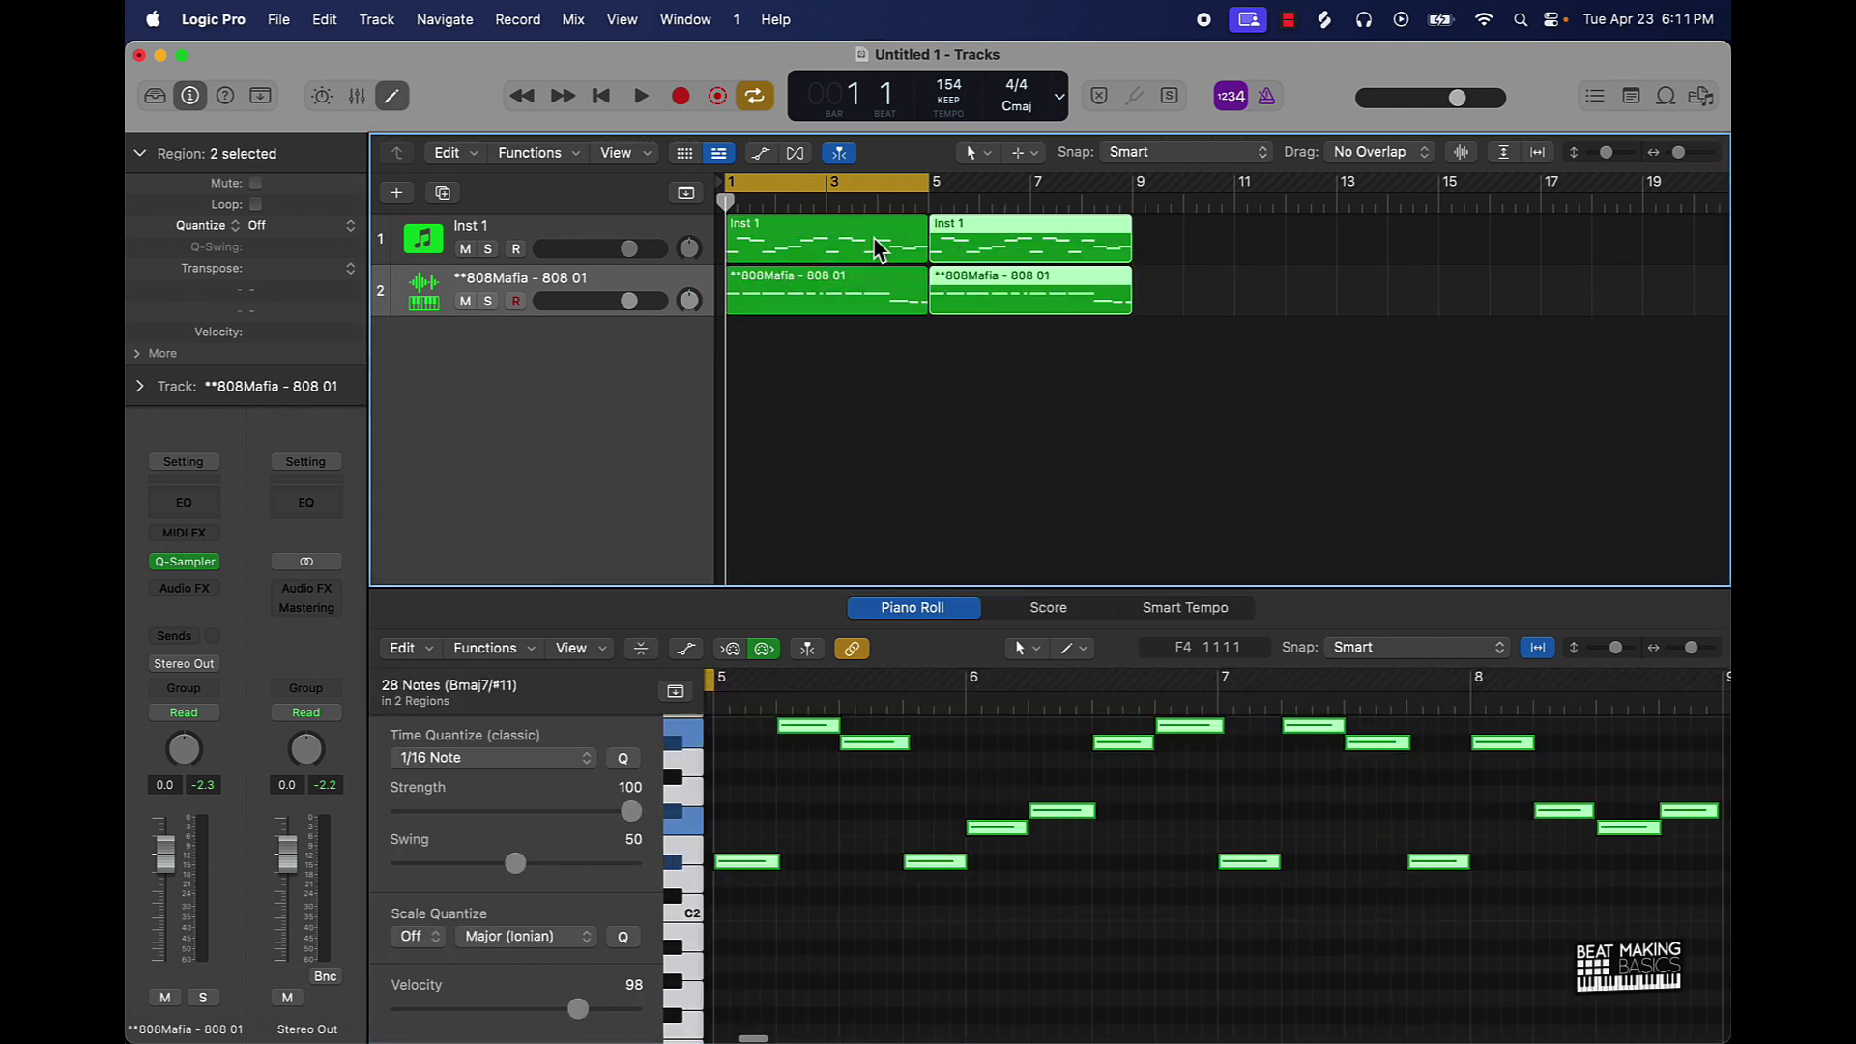
left_click_drag(928, 188, 1132, 188)
left_click(843, 379)
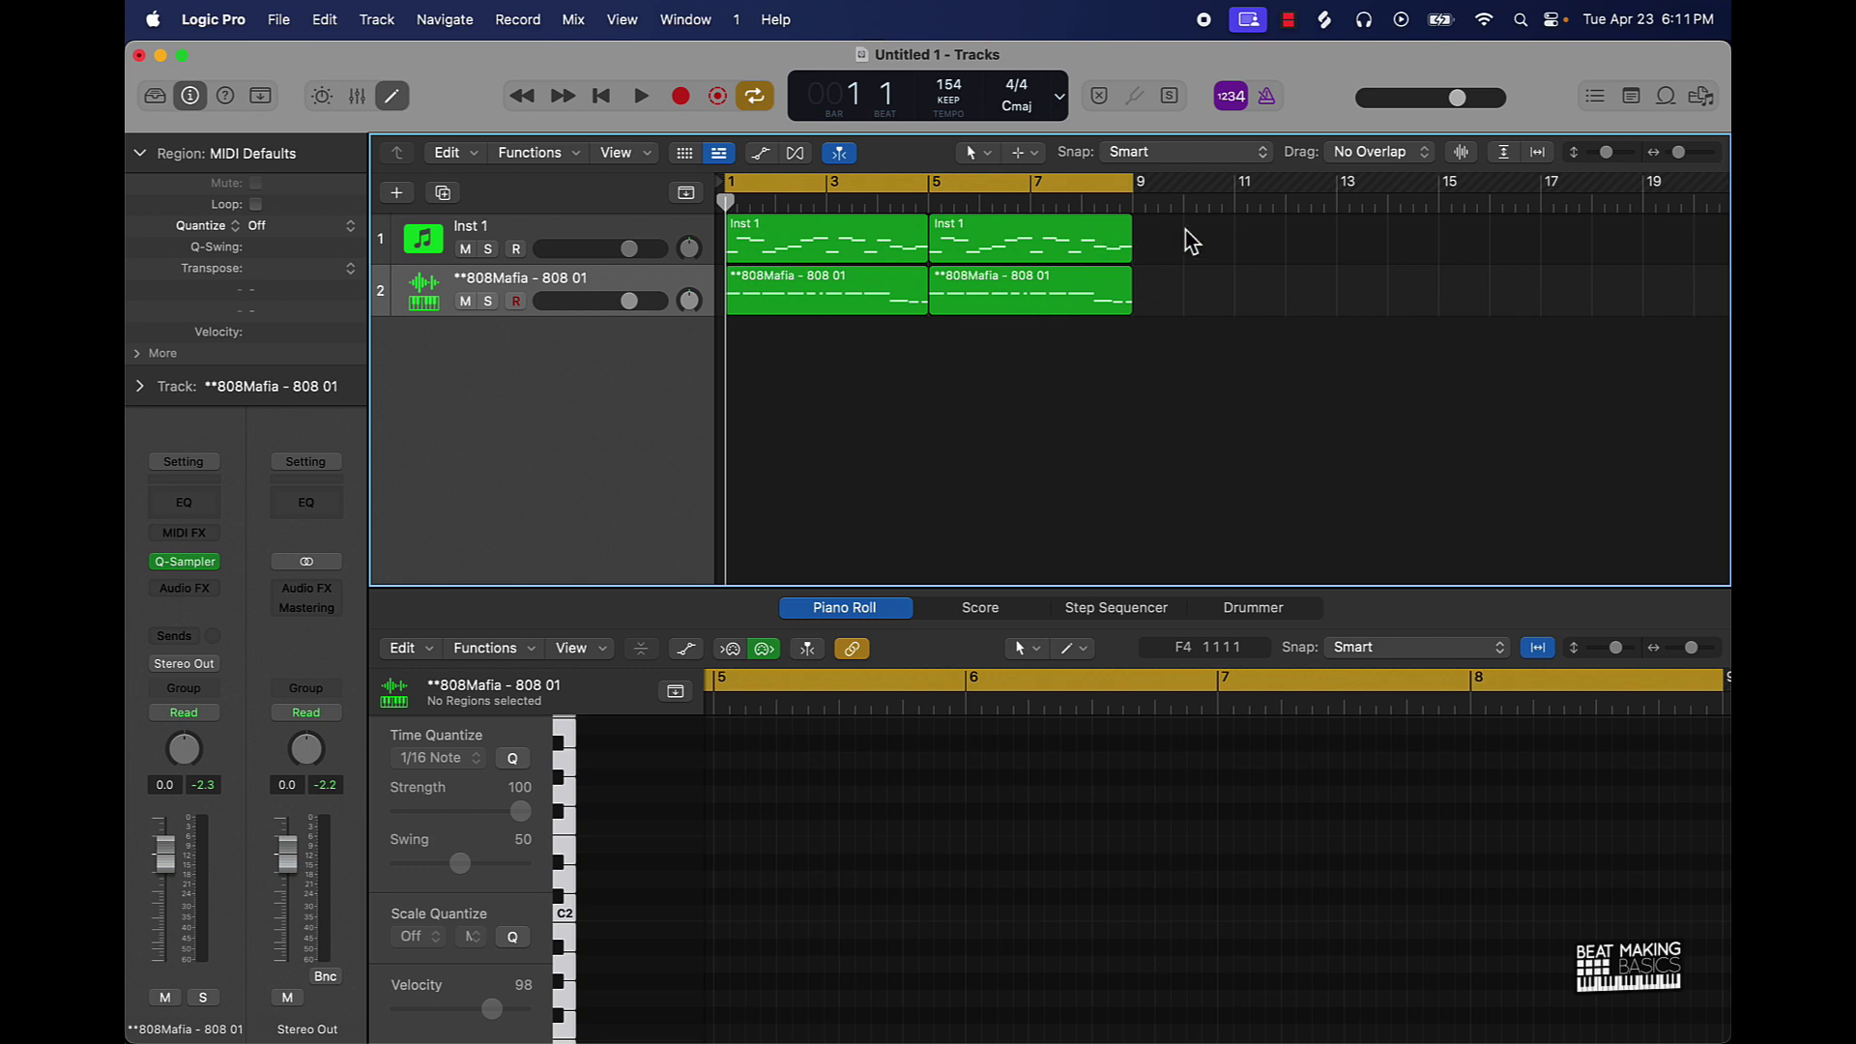
- Join the two regions on each track into a single eight-bar region
key("super+j")
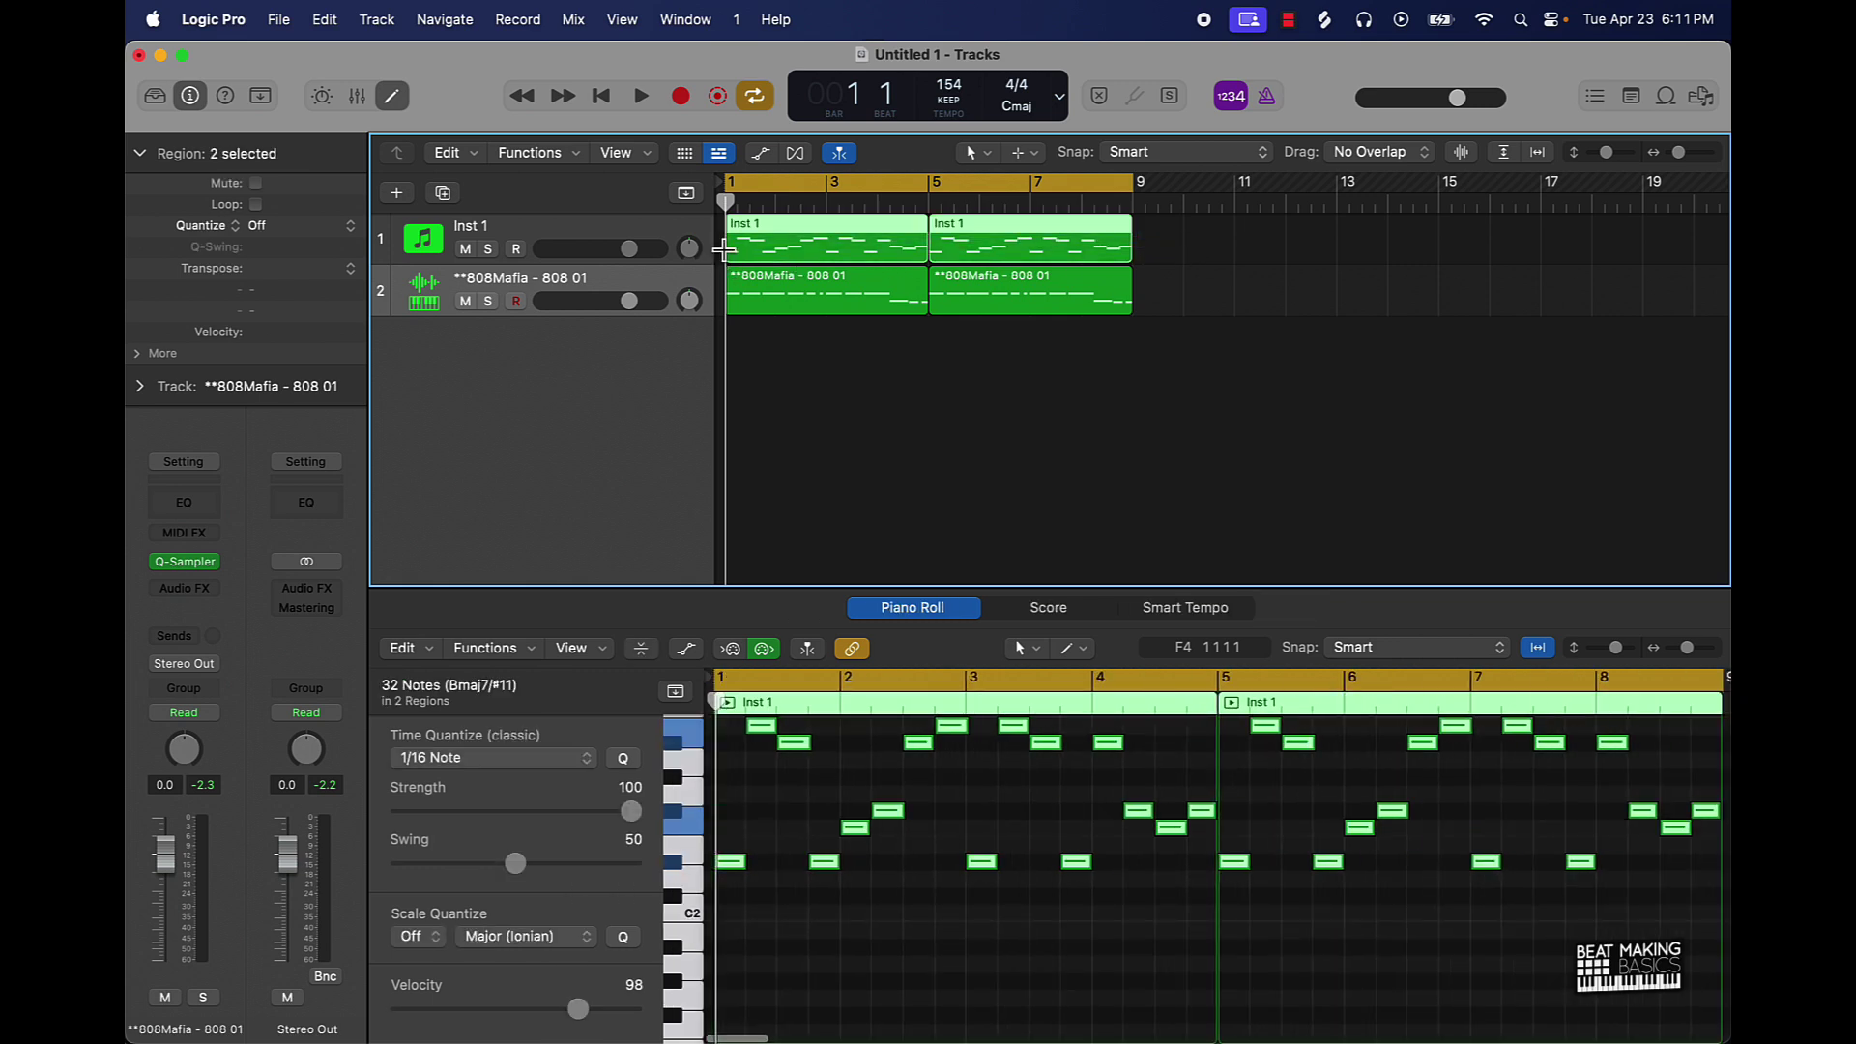
left_click_drag(867, 373, 1064, 282)
key("super+j")
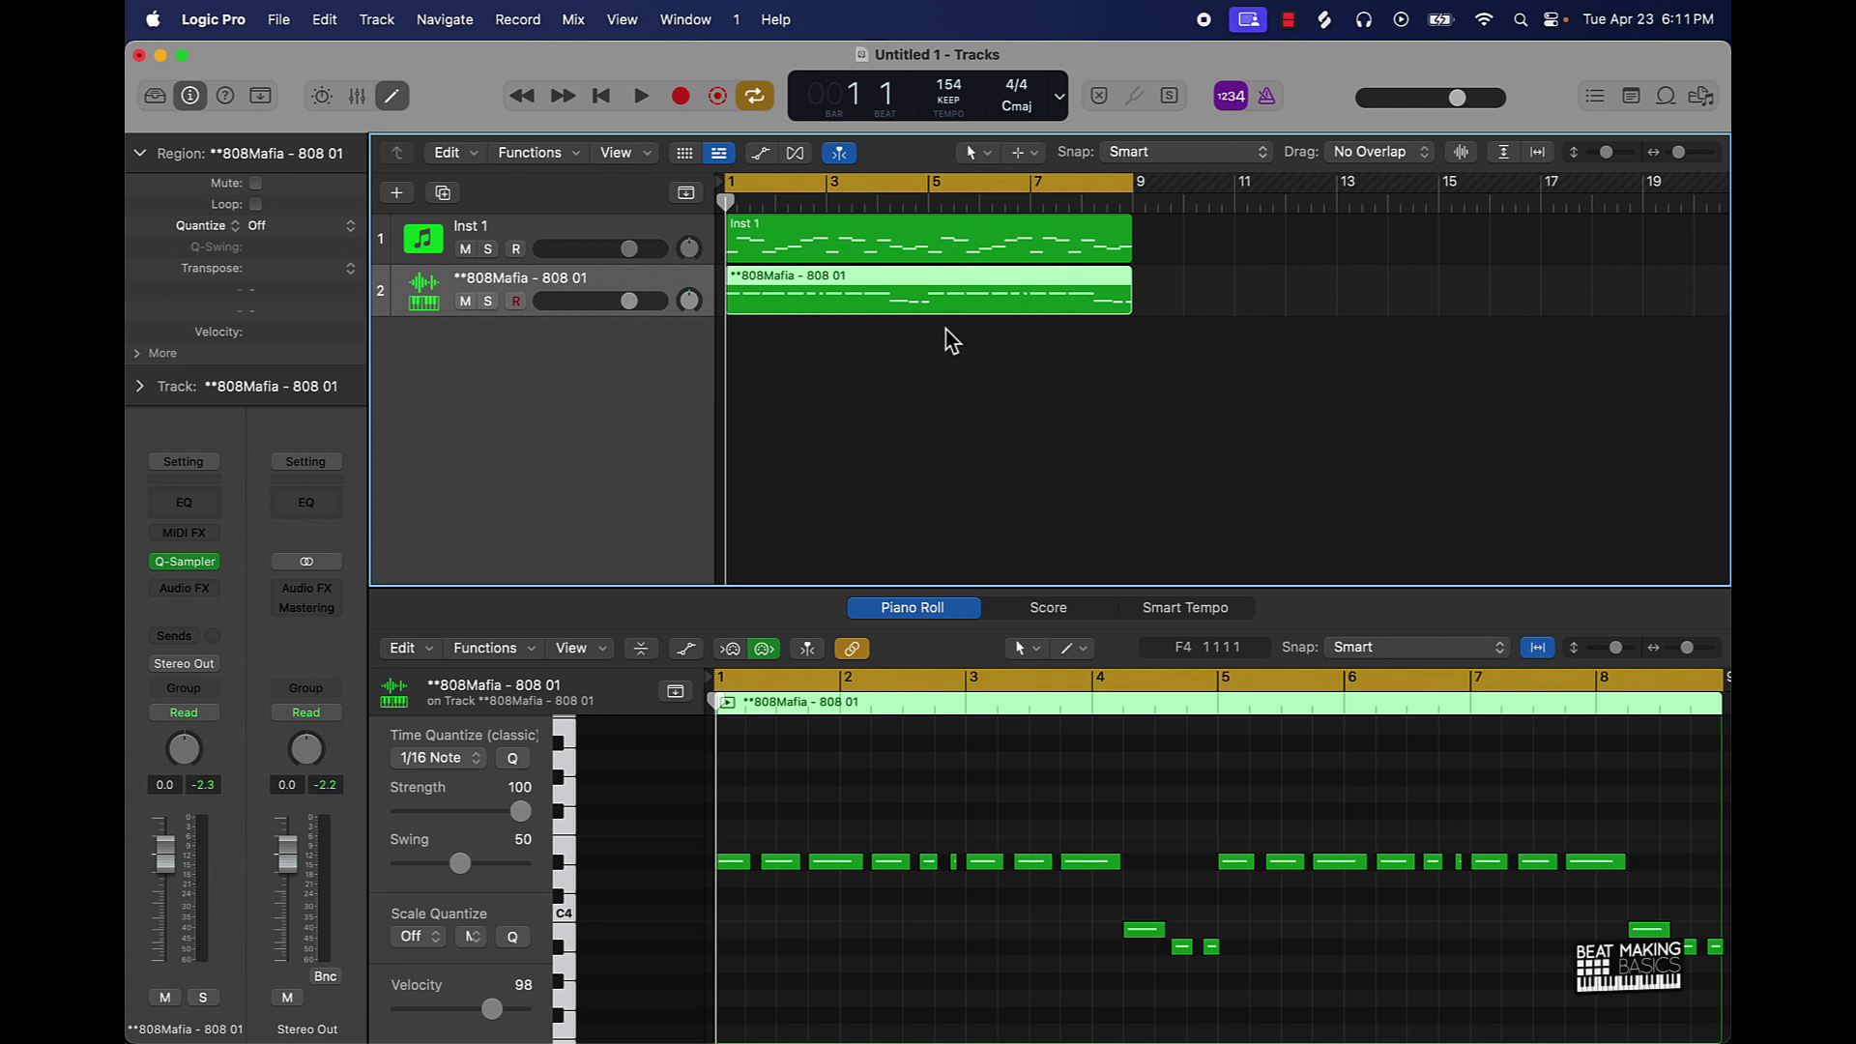
- Rename the sampler track to 808 and Inst 1 to Piano, and name both regions after their tracks
double_click(580, 283)
type("8")
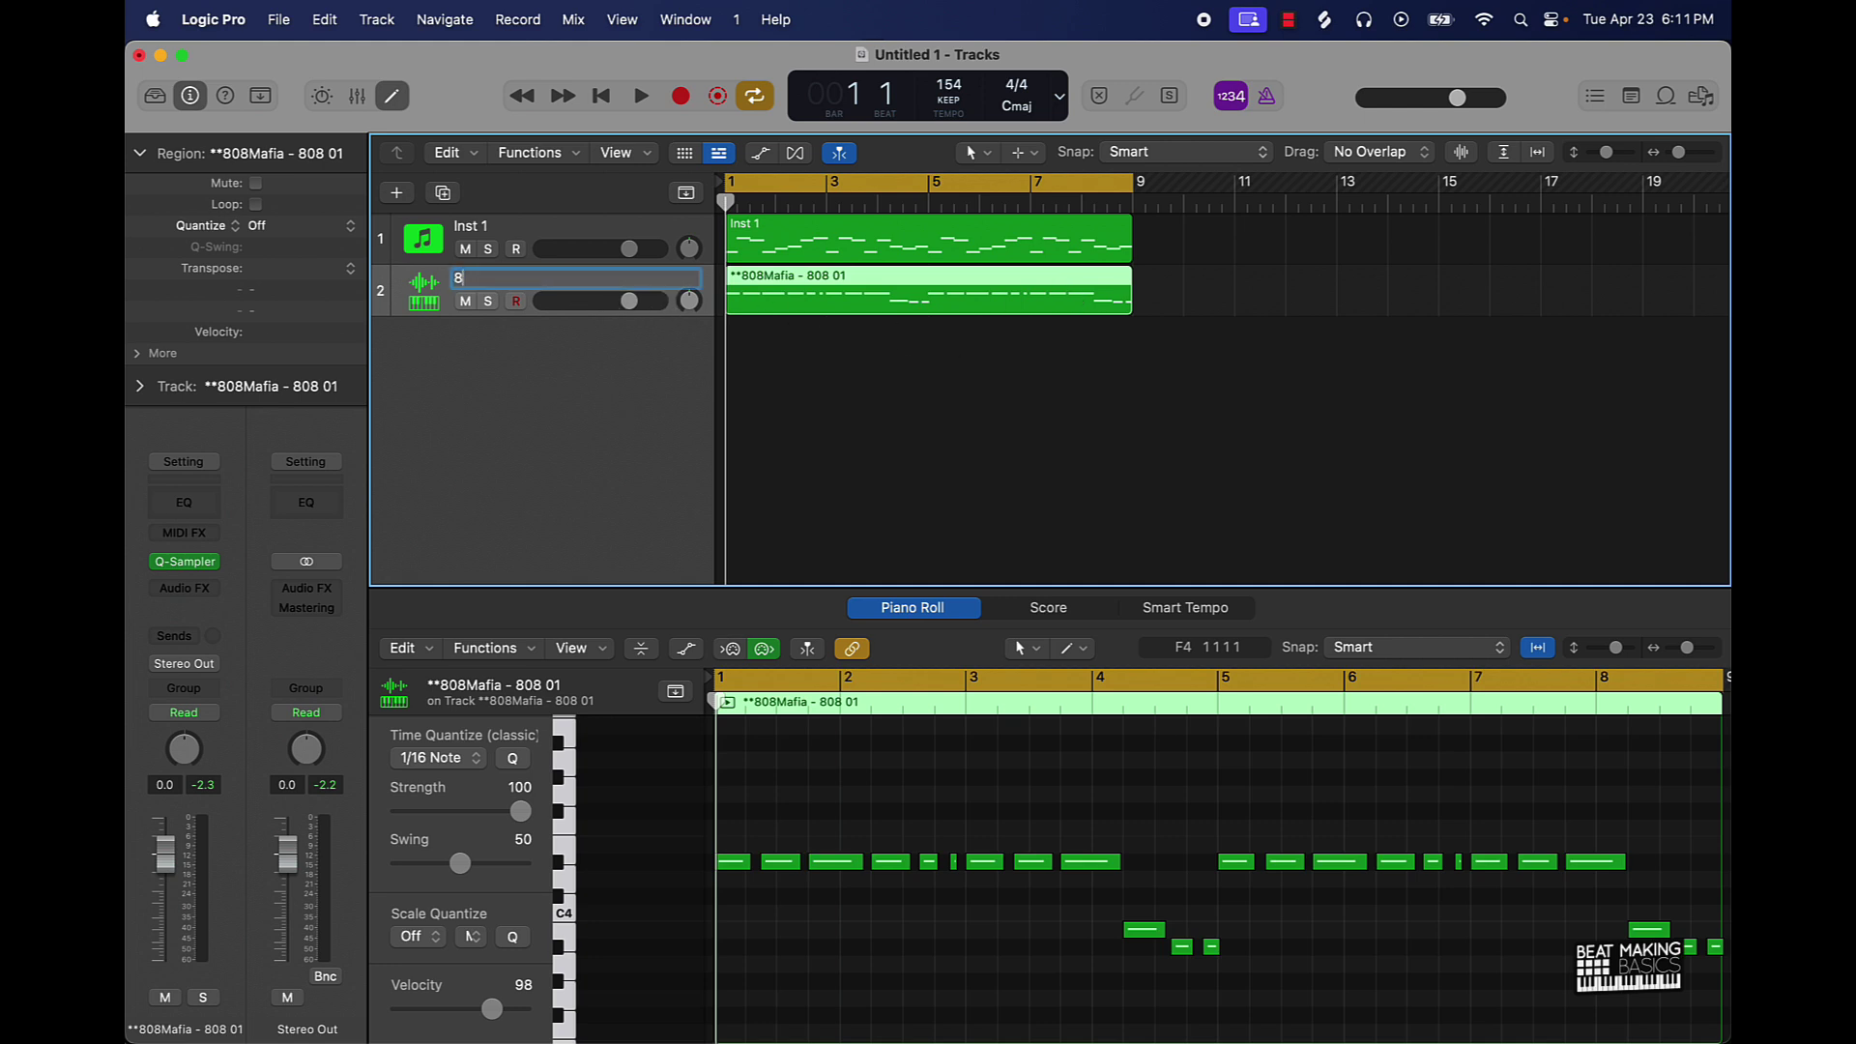
type("08")
key("Return")
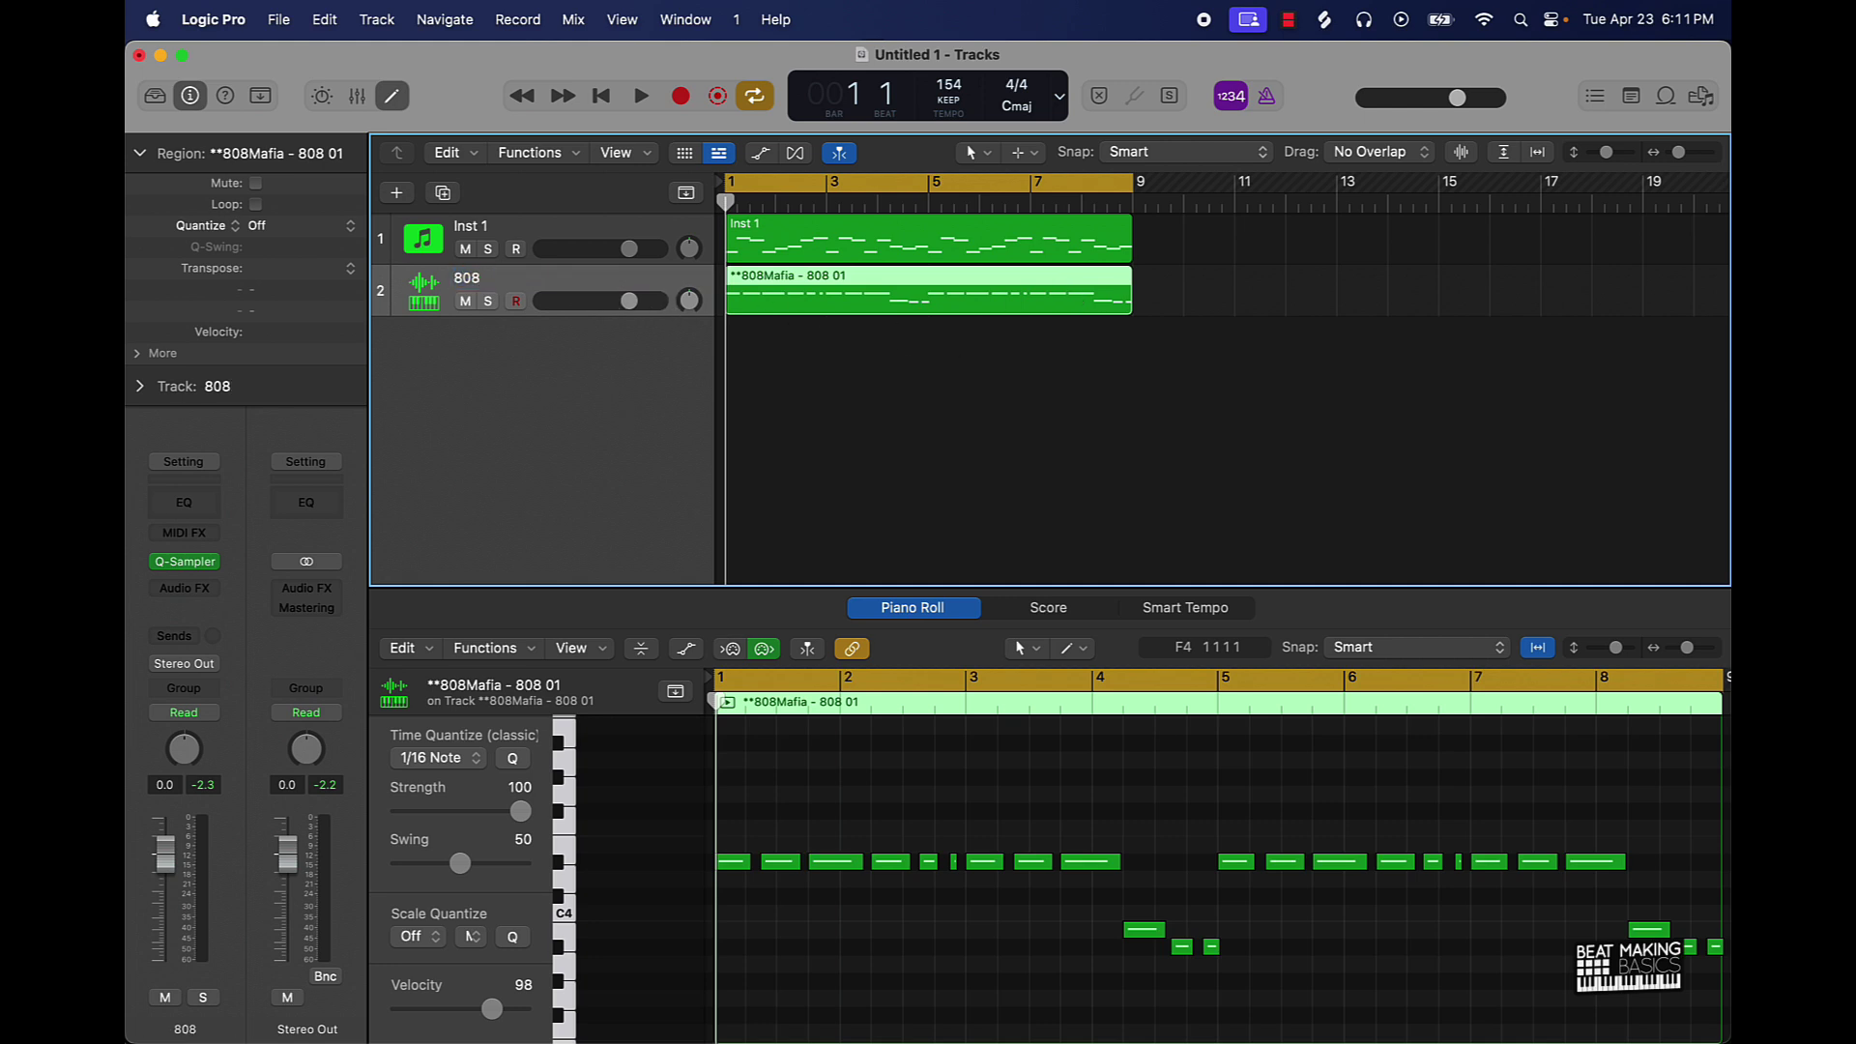
double_click(480, 229)
type("Pian")
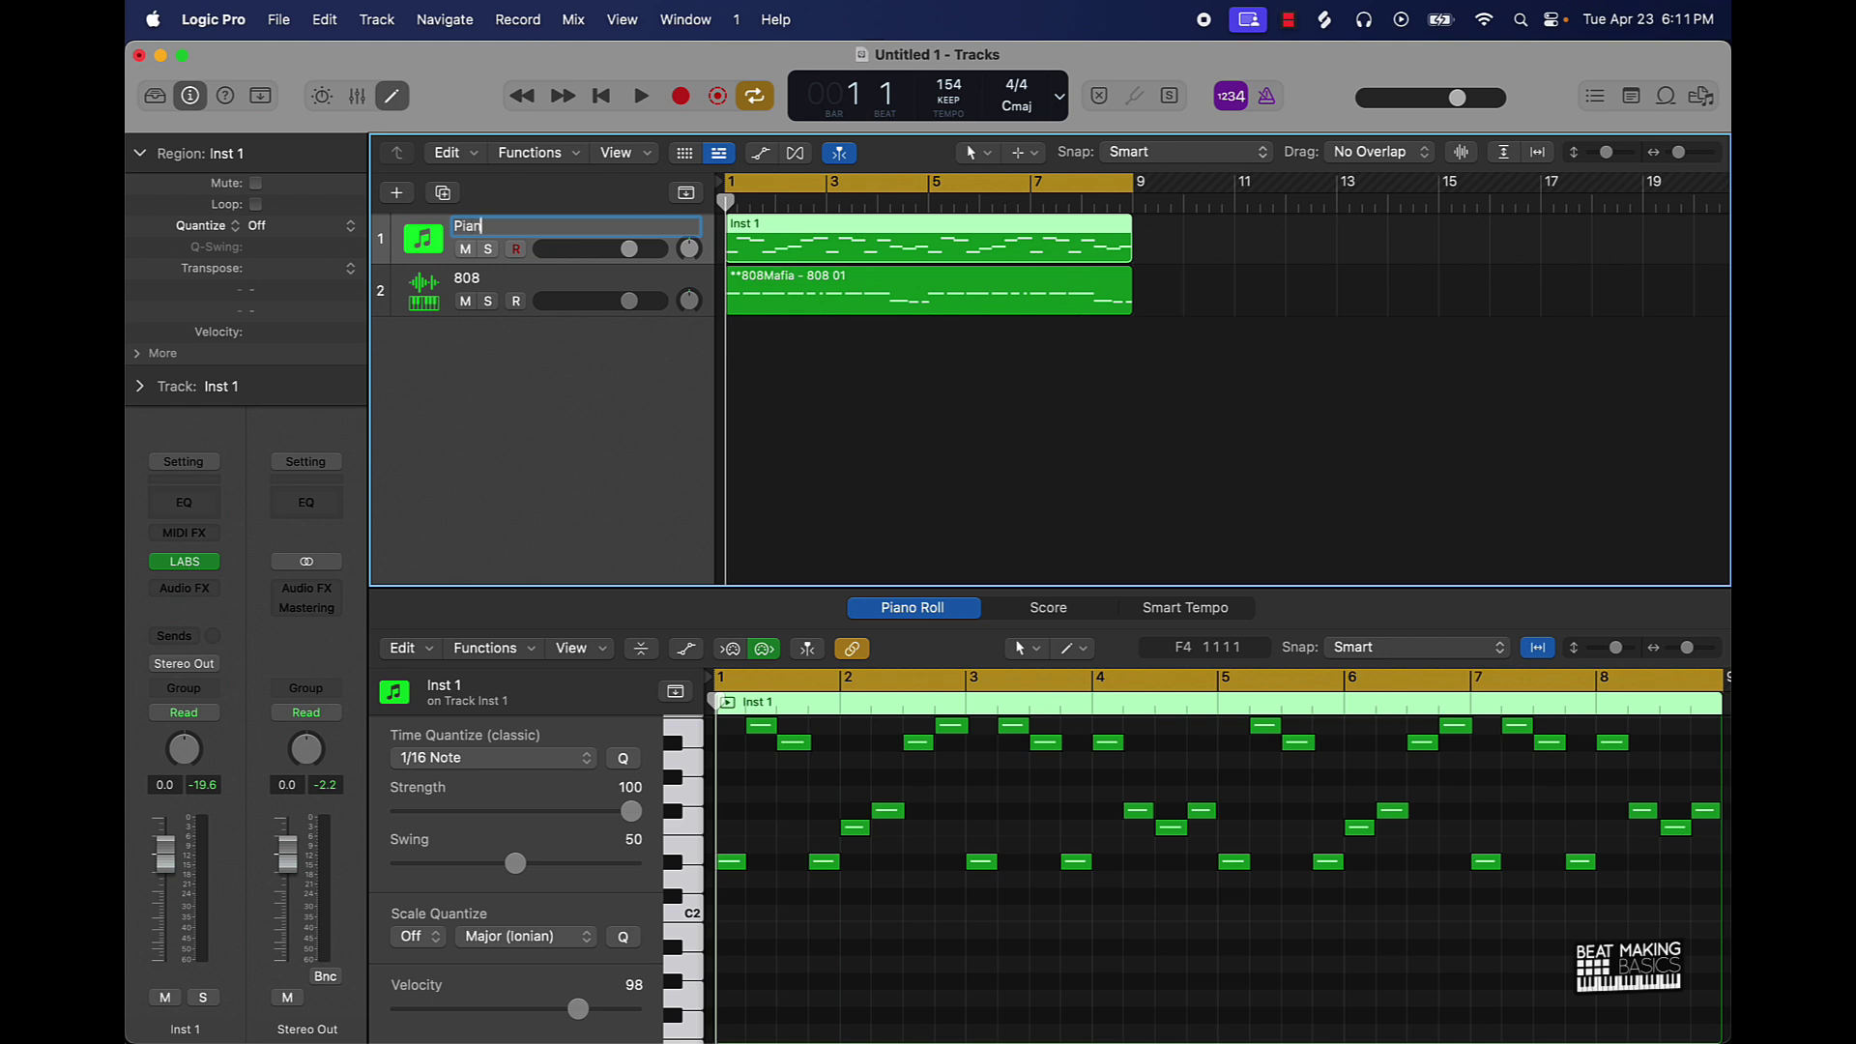
type("o")
key("Return")
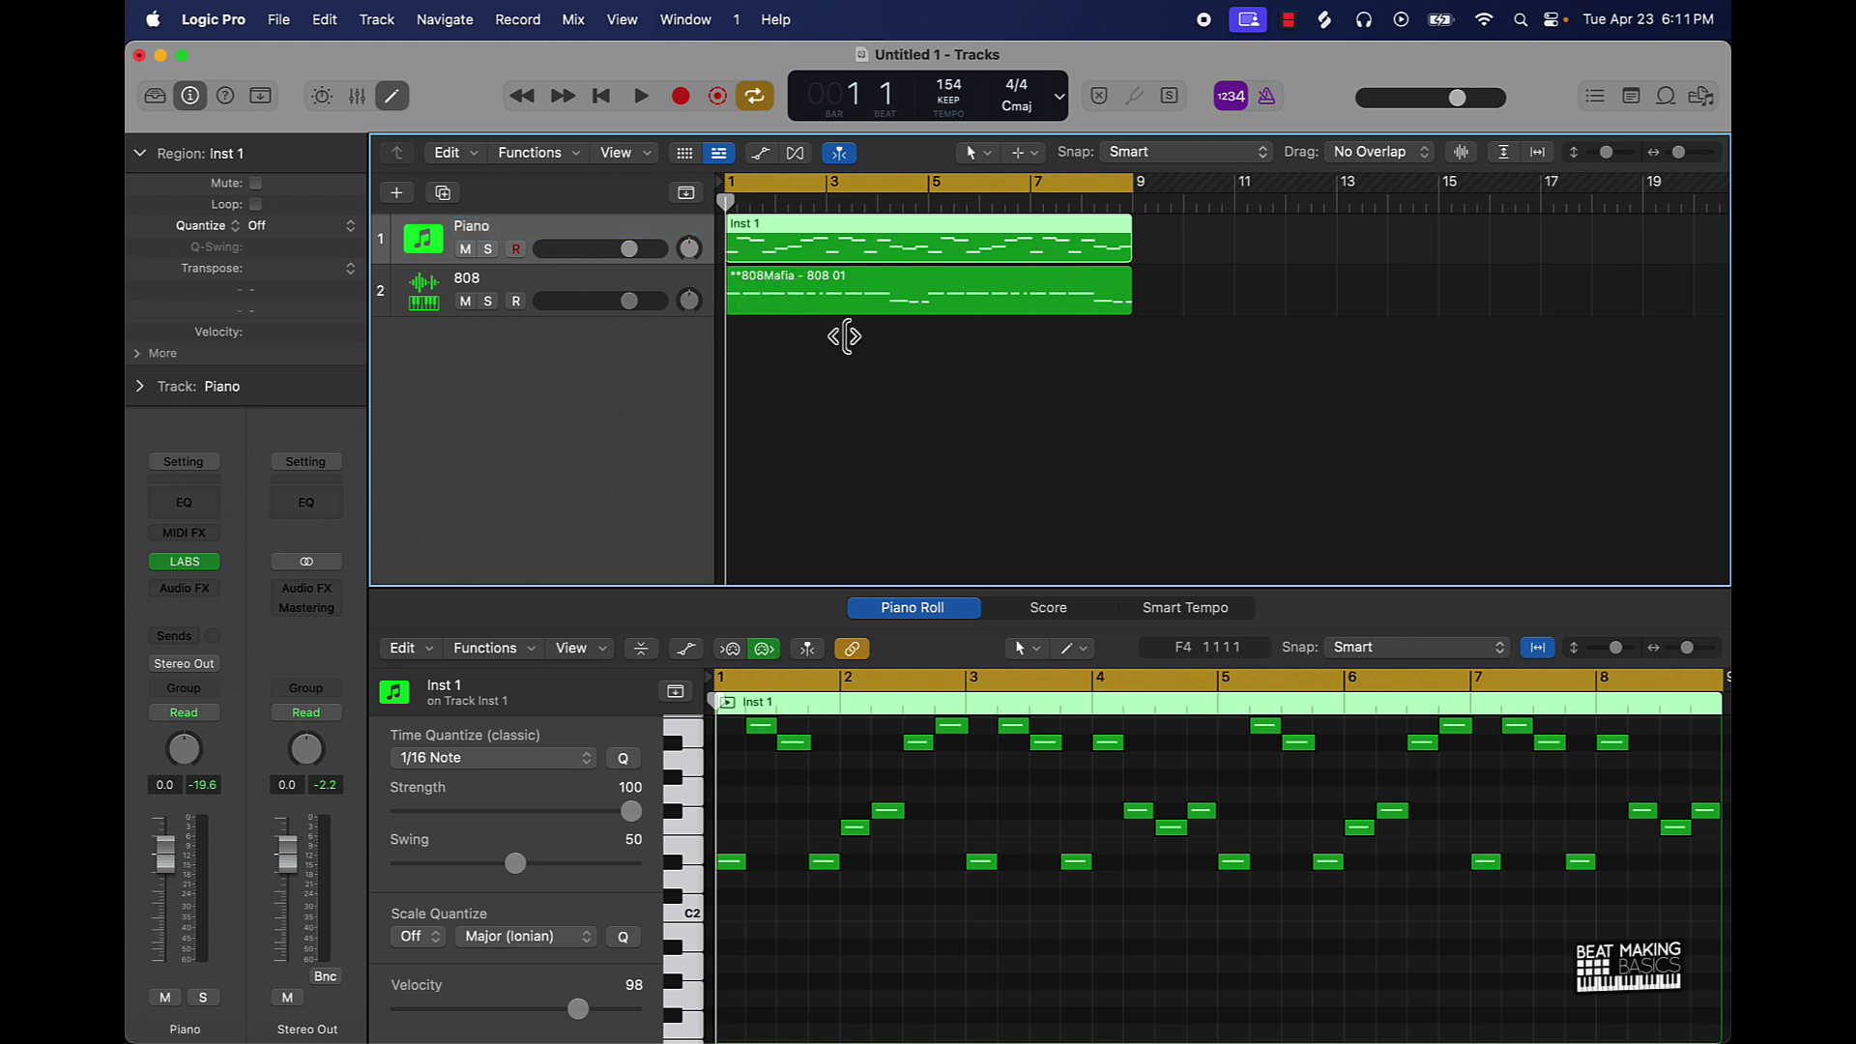
key("super+a")
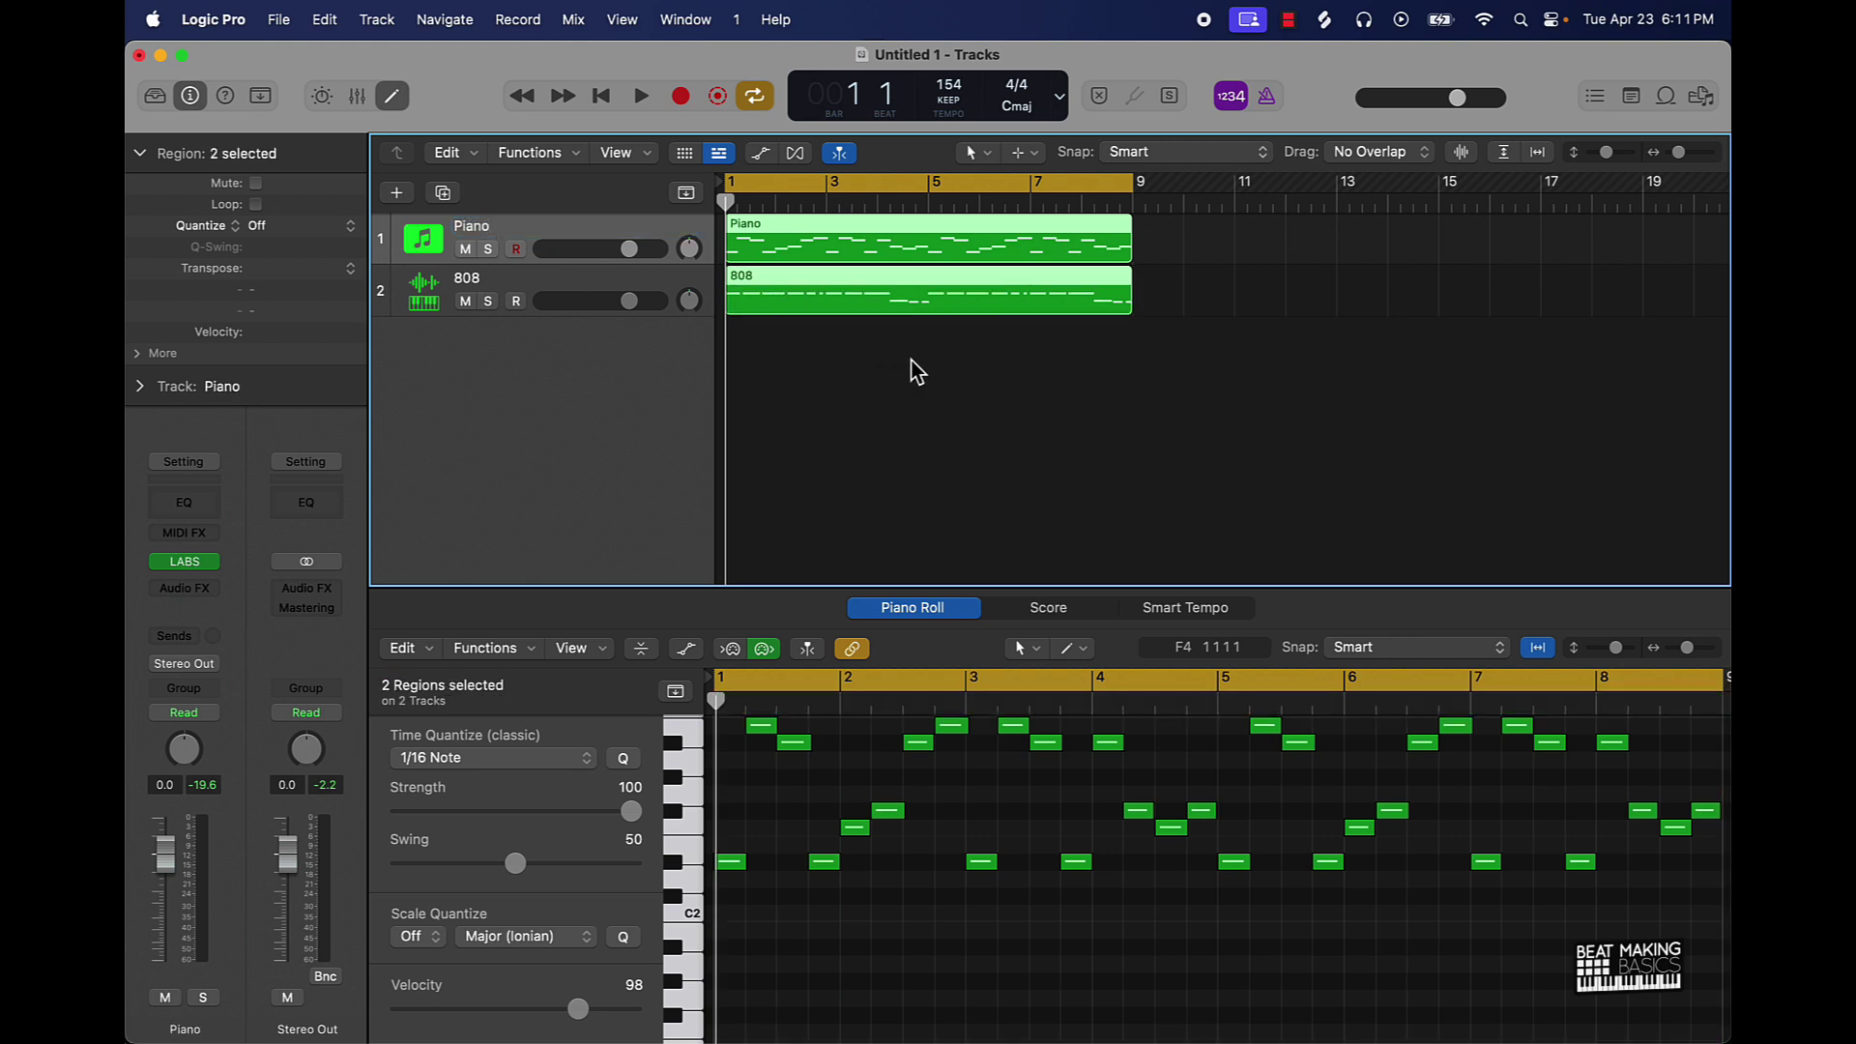
- Select only the 808 region so its notes can be edited
left_click(910, 373)
left_click(953, 290)
scroll(1328, 983, "down", 2)
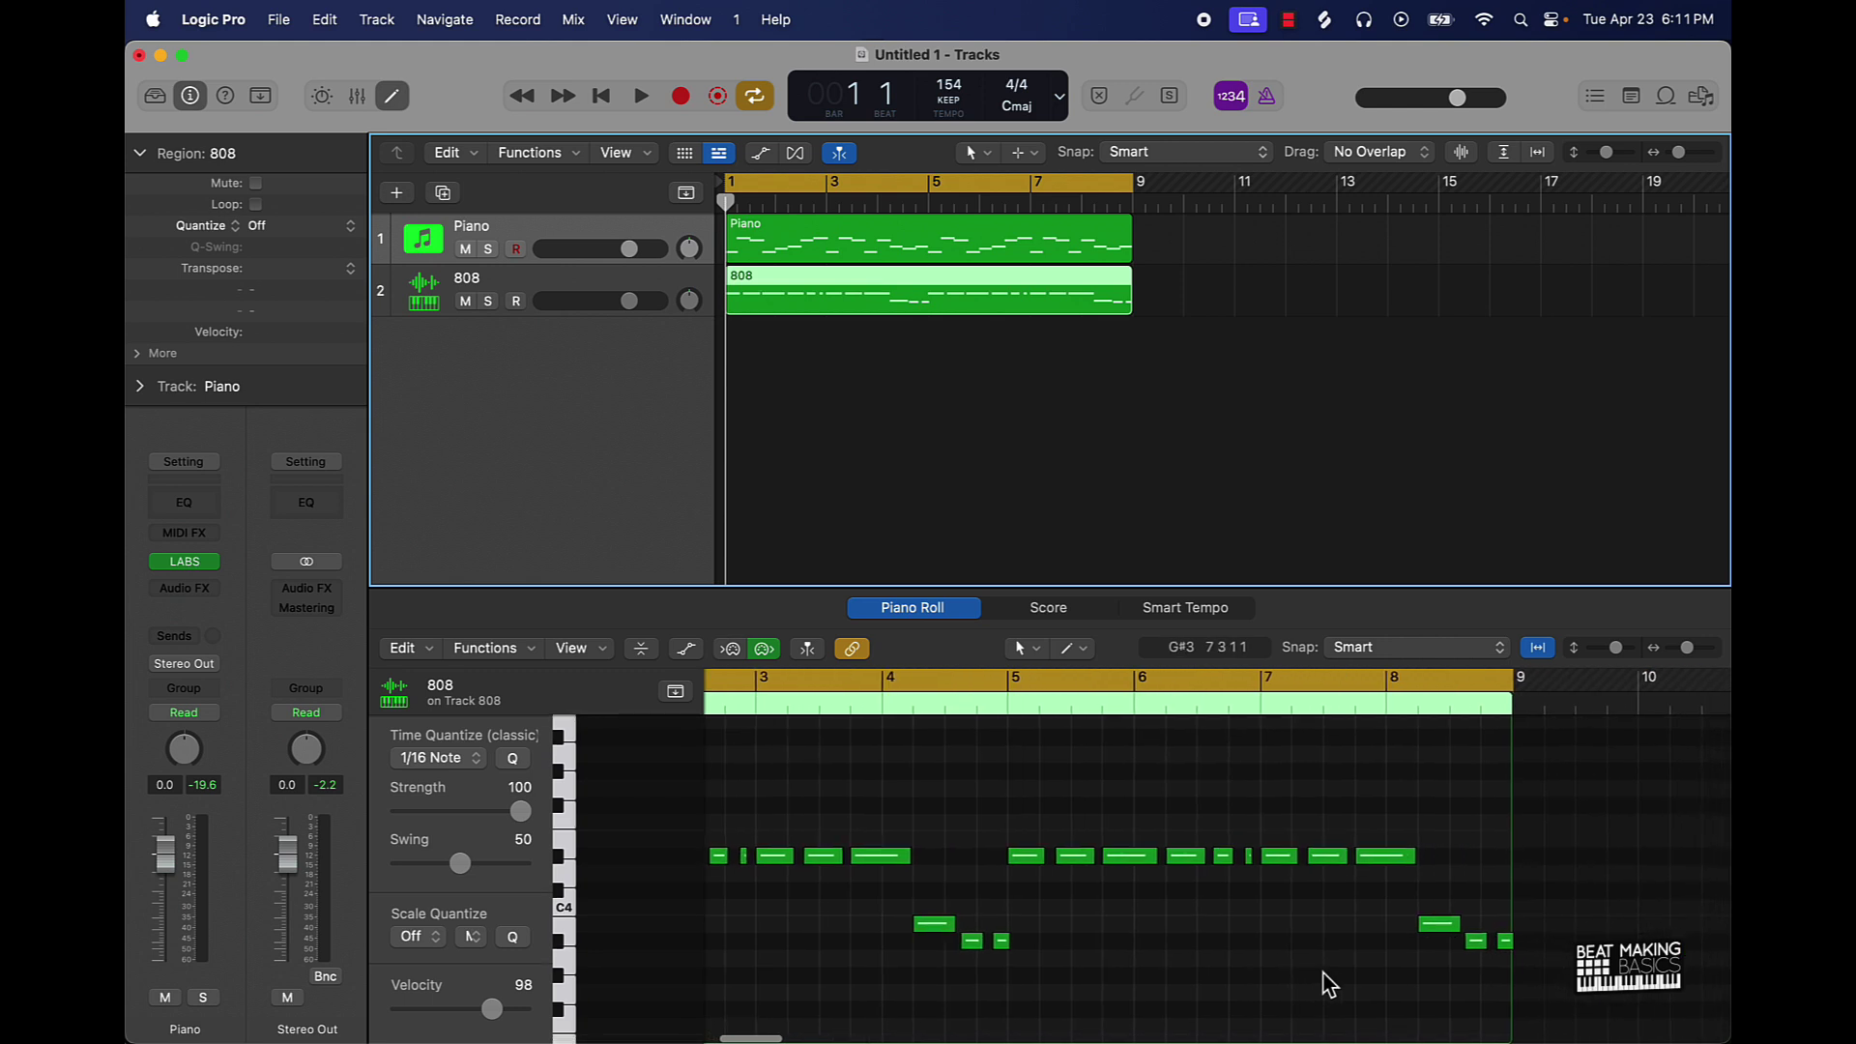
left_click(1209, 921)
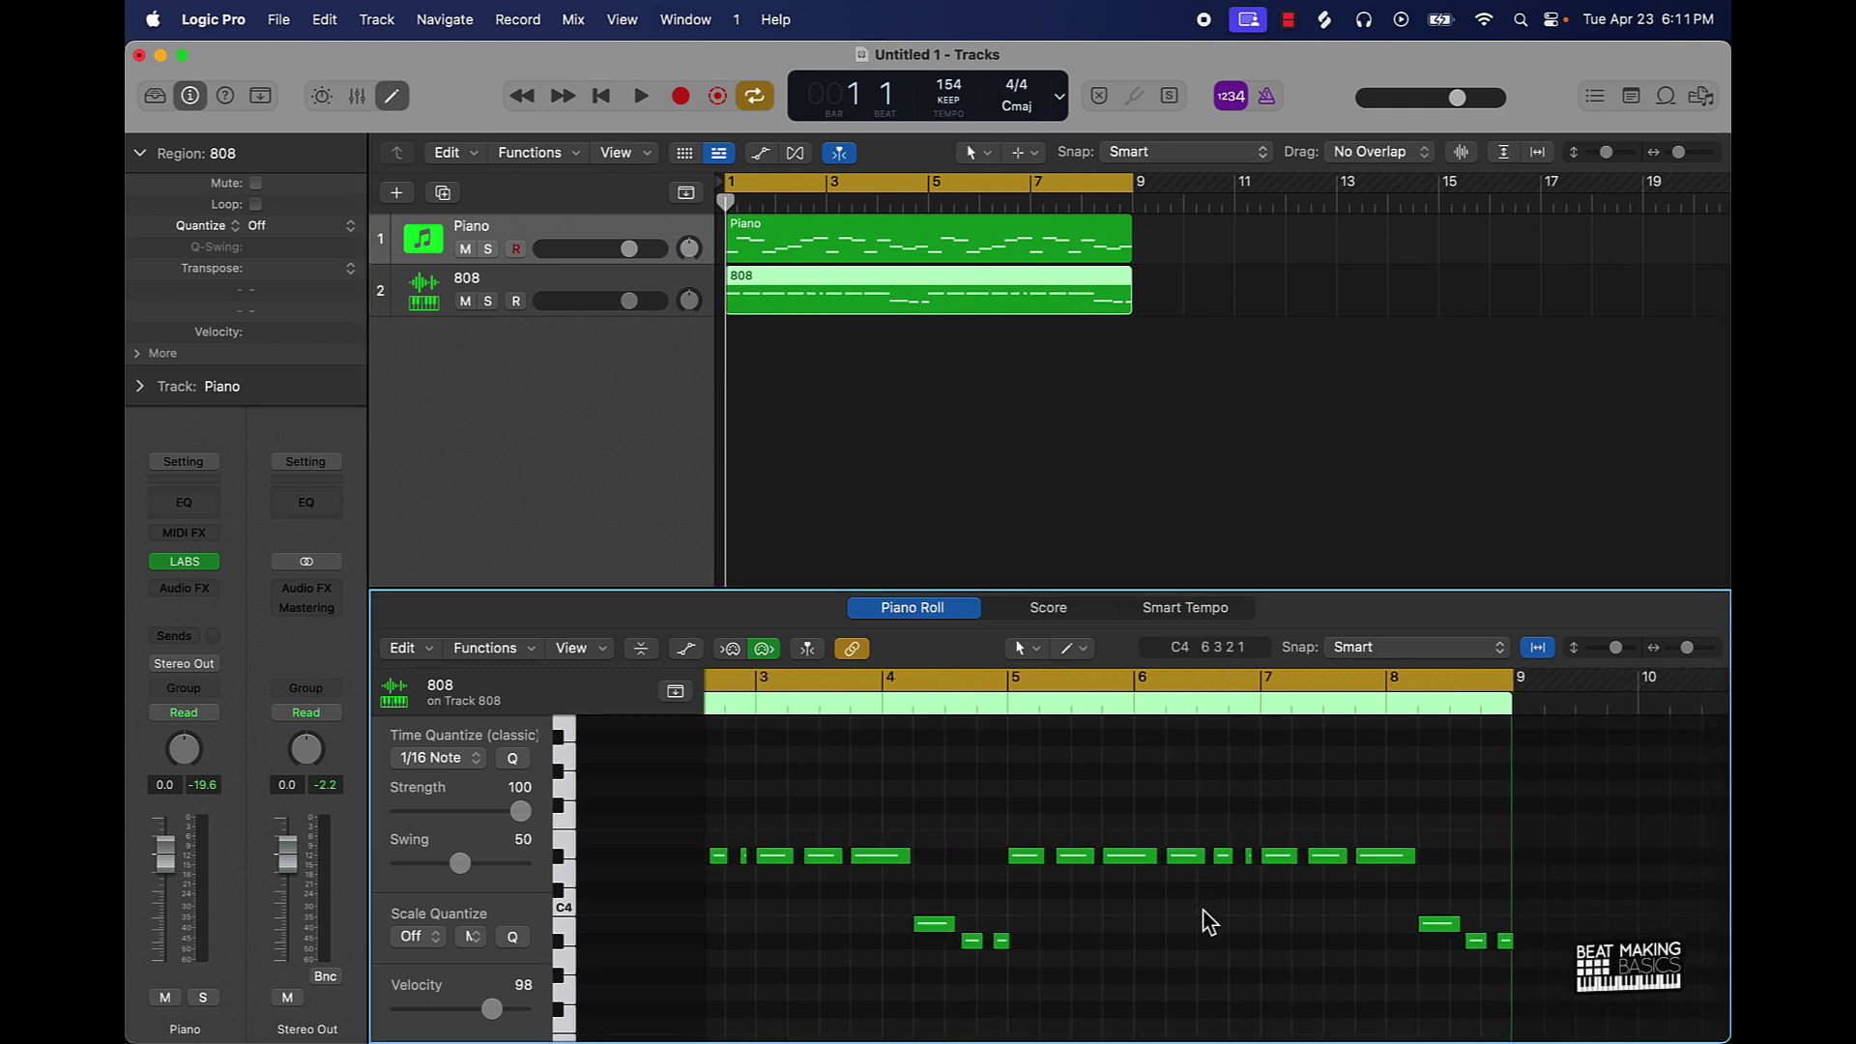
- Balance the track levels during playback by setting the 808 volume to -4.6 dB and the Piano volume to 4.6 dB
key("space")
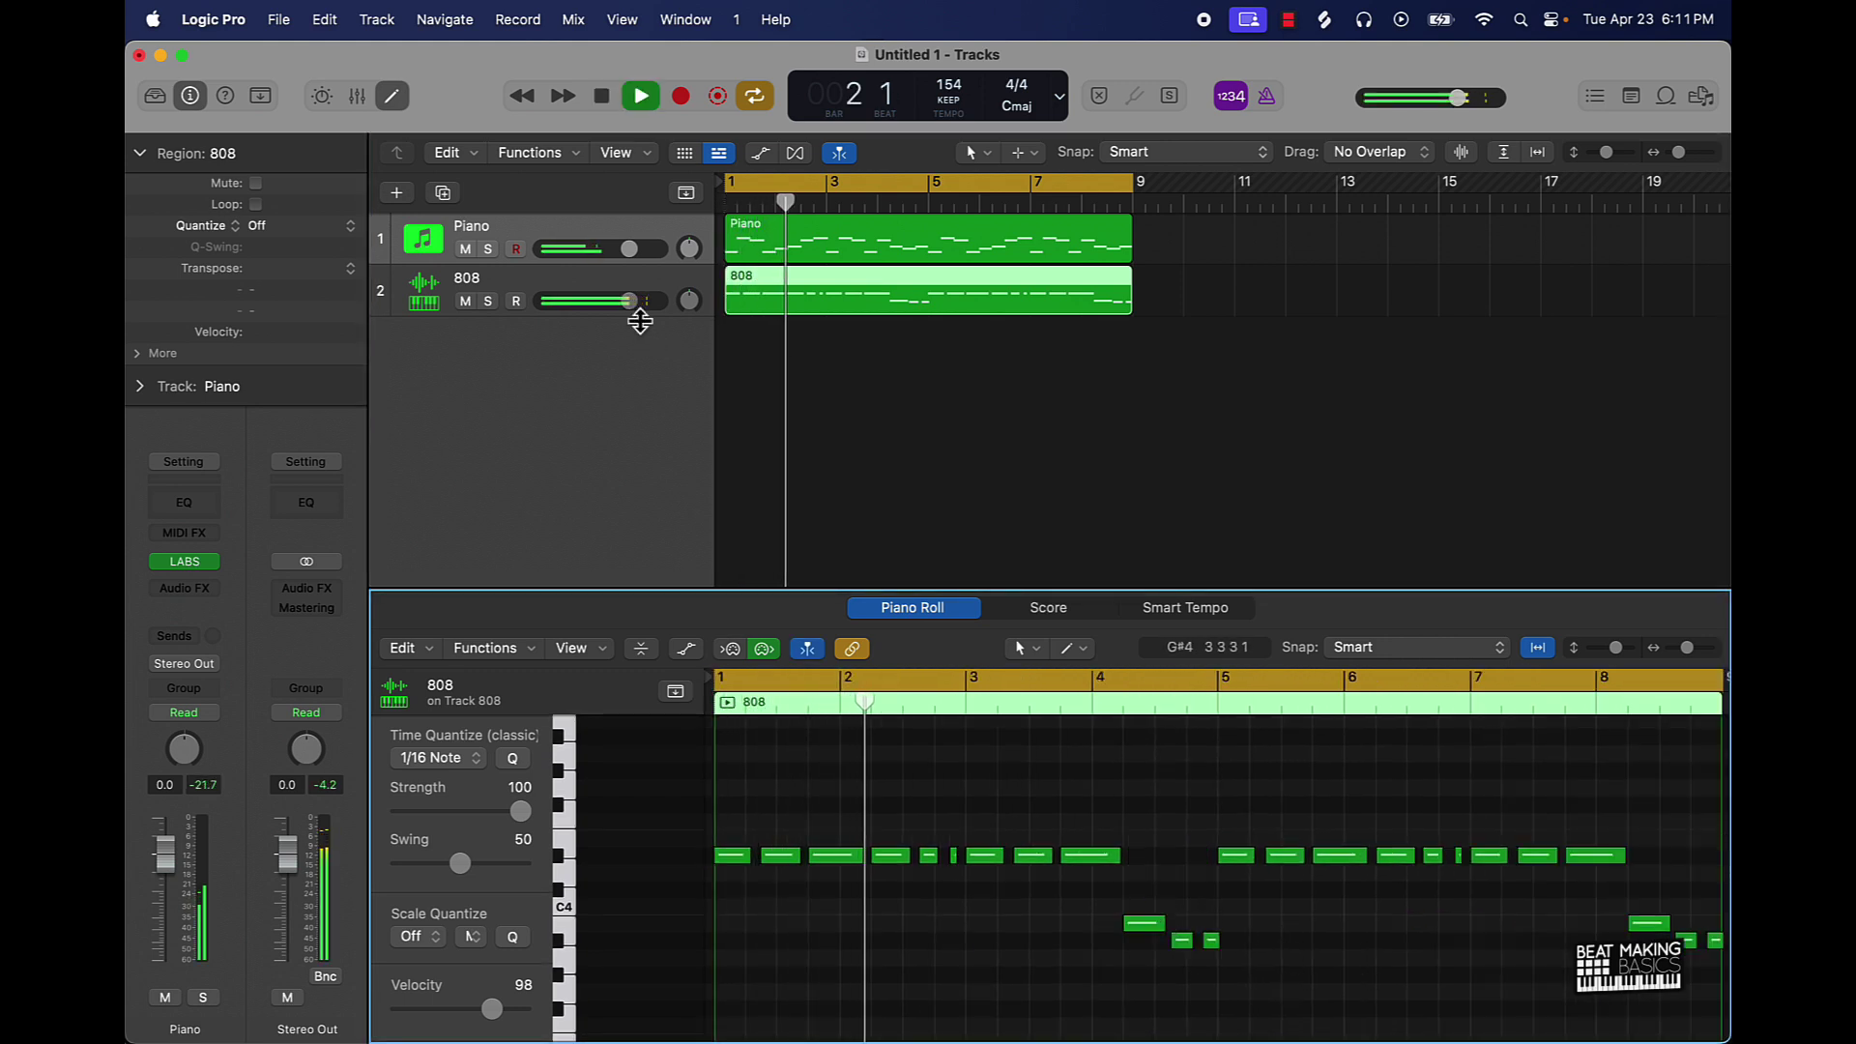
left_click_drag(630, 301, 609, 301)
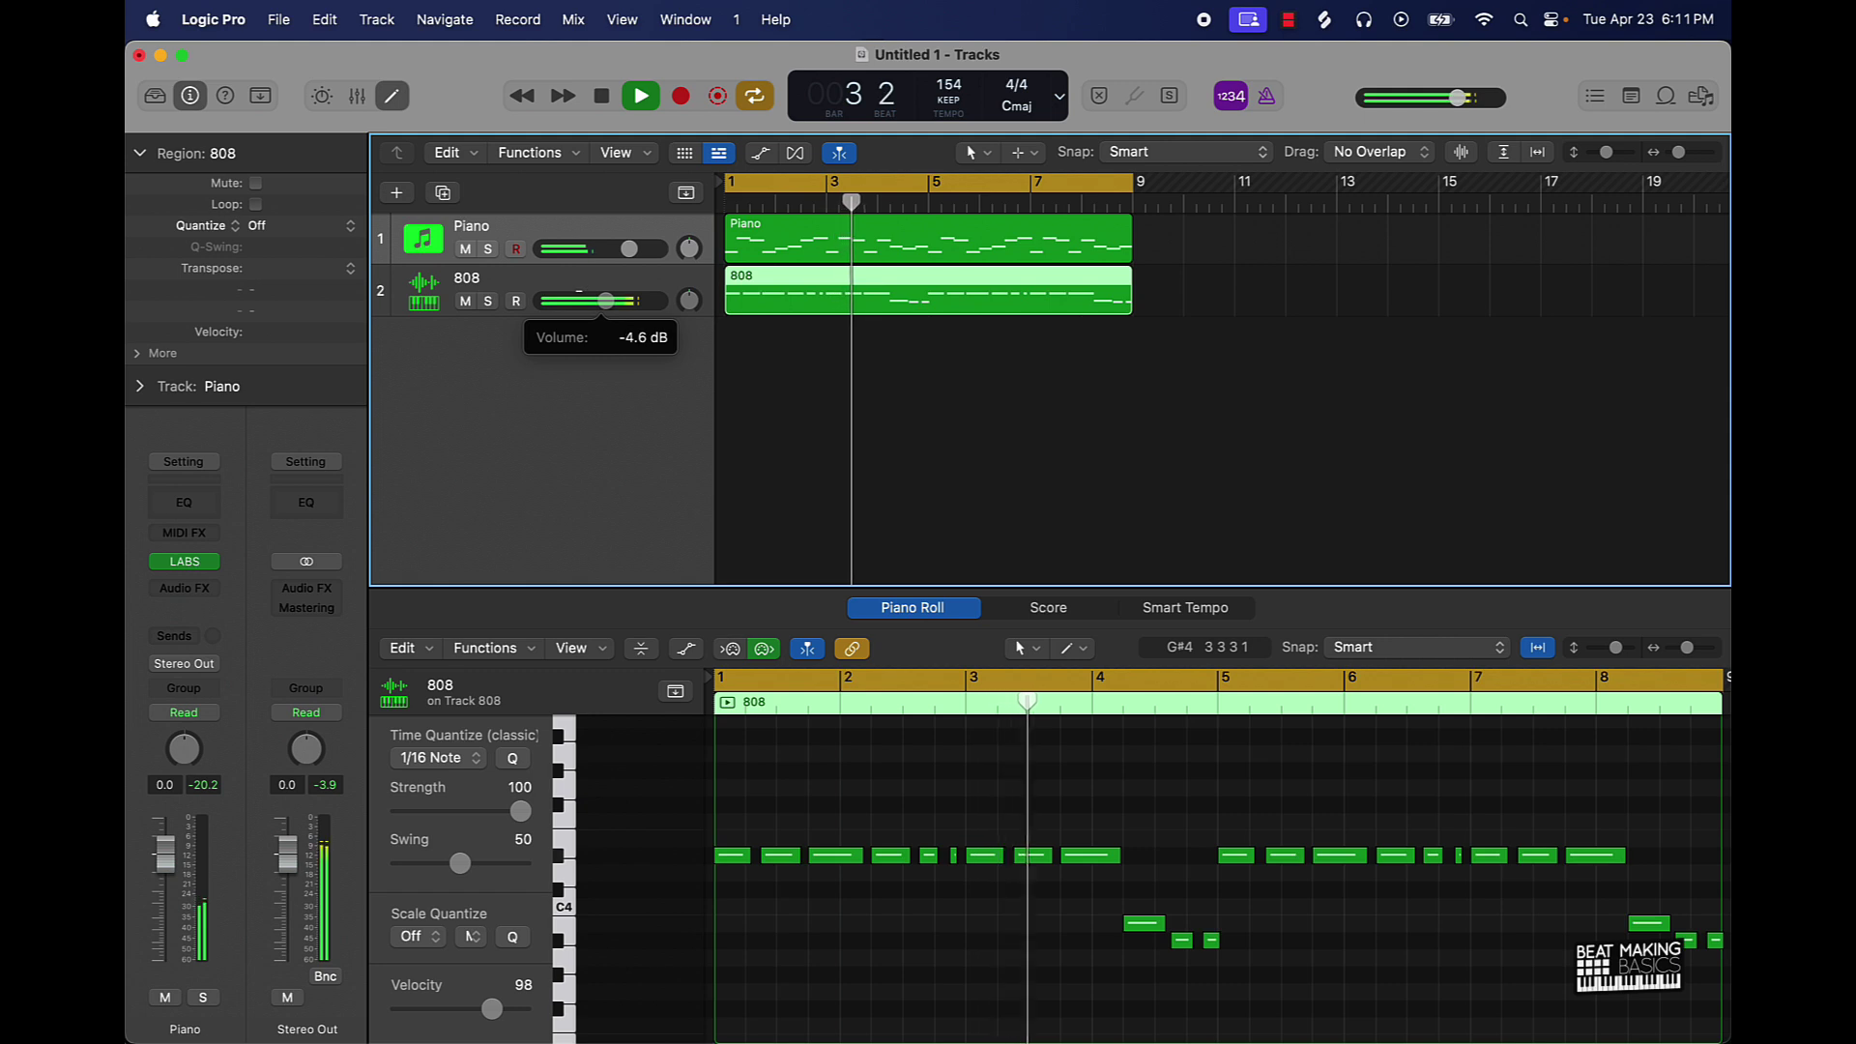
scroll(1168, 785, "right", 3)
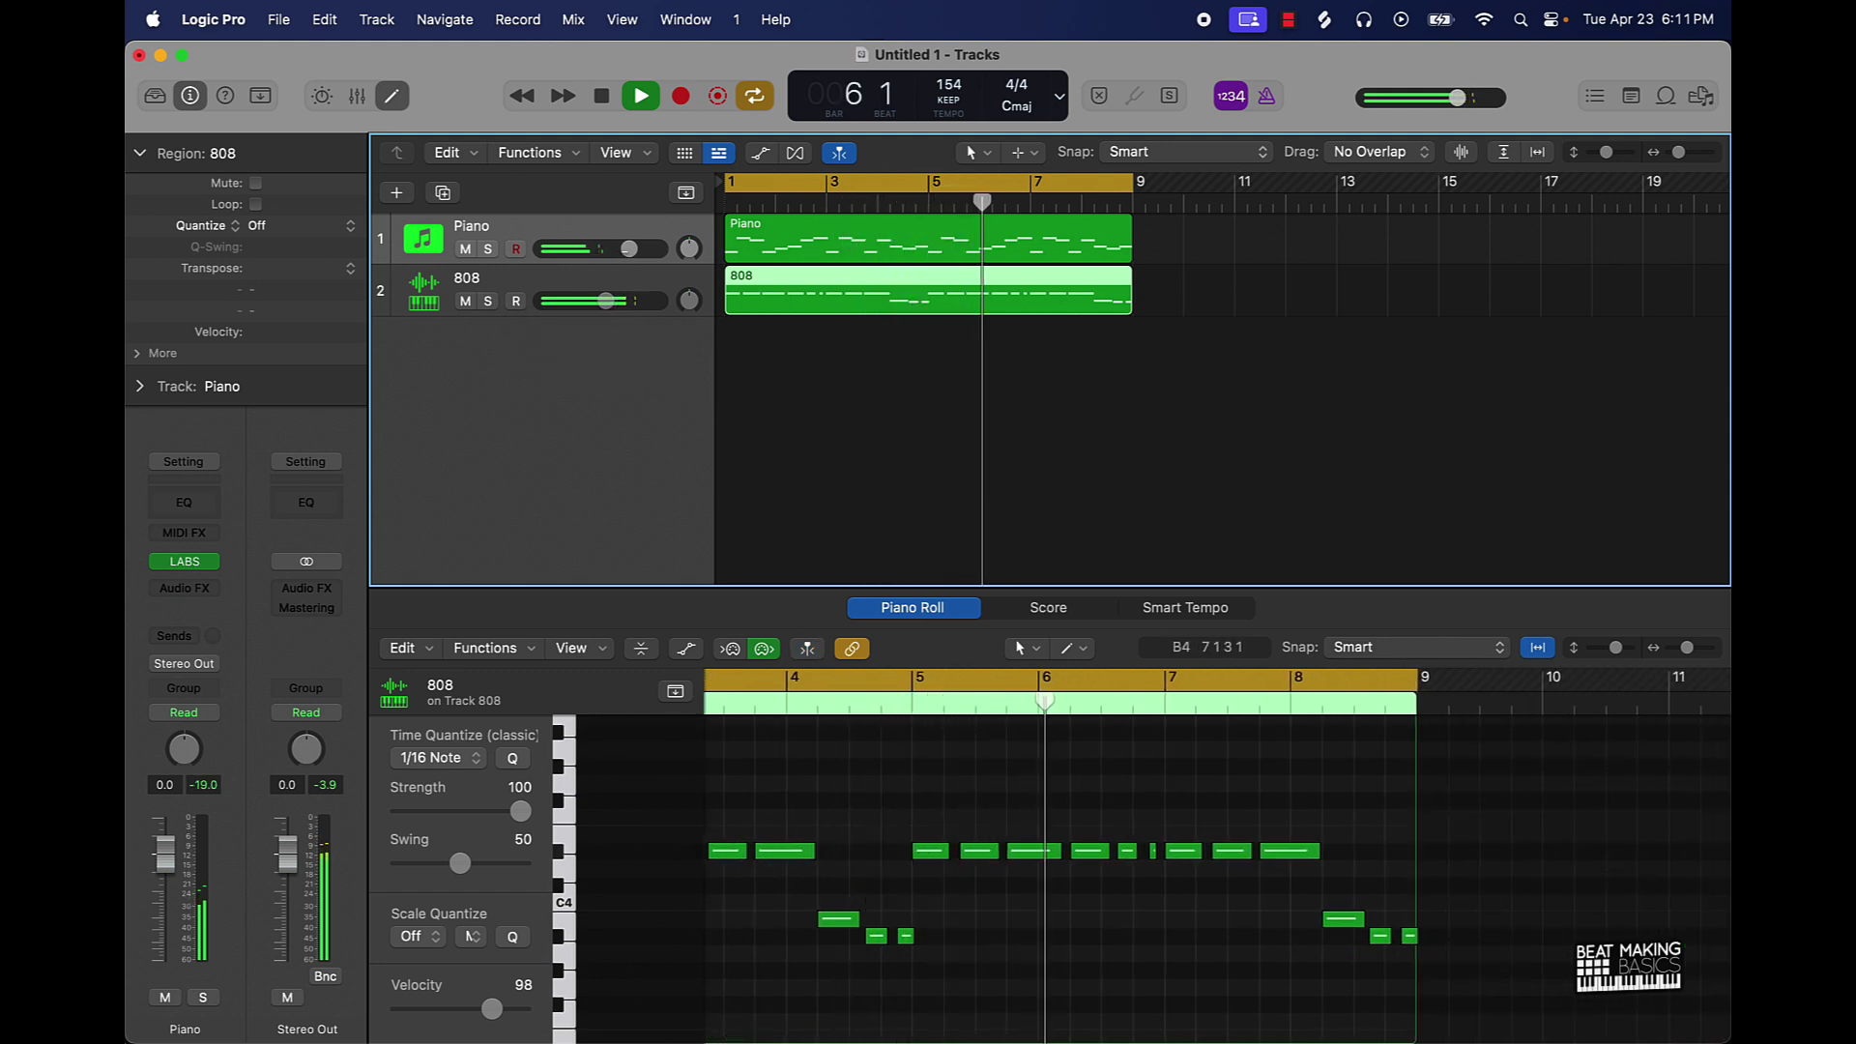
left_click_drag(630, 248, 652, 249)
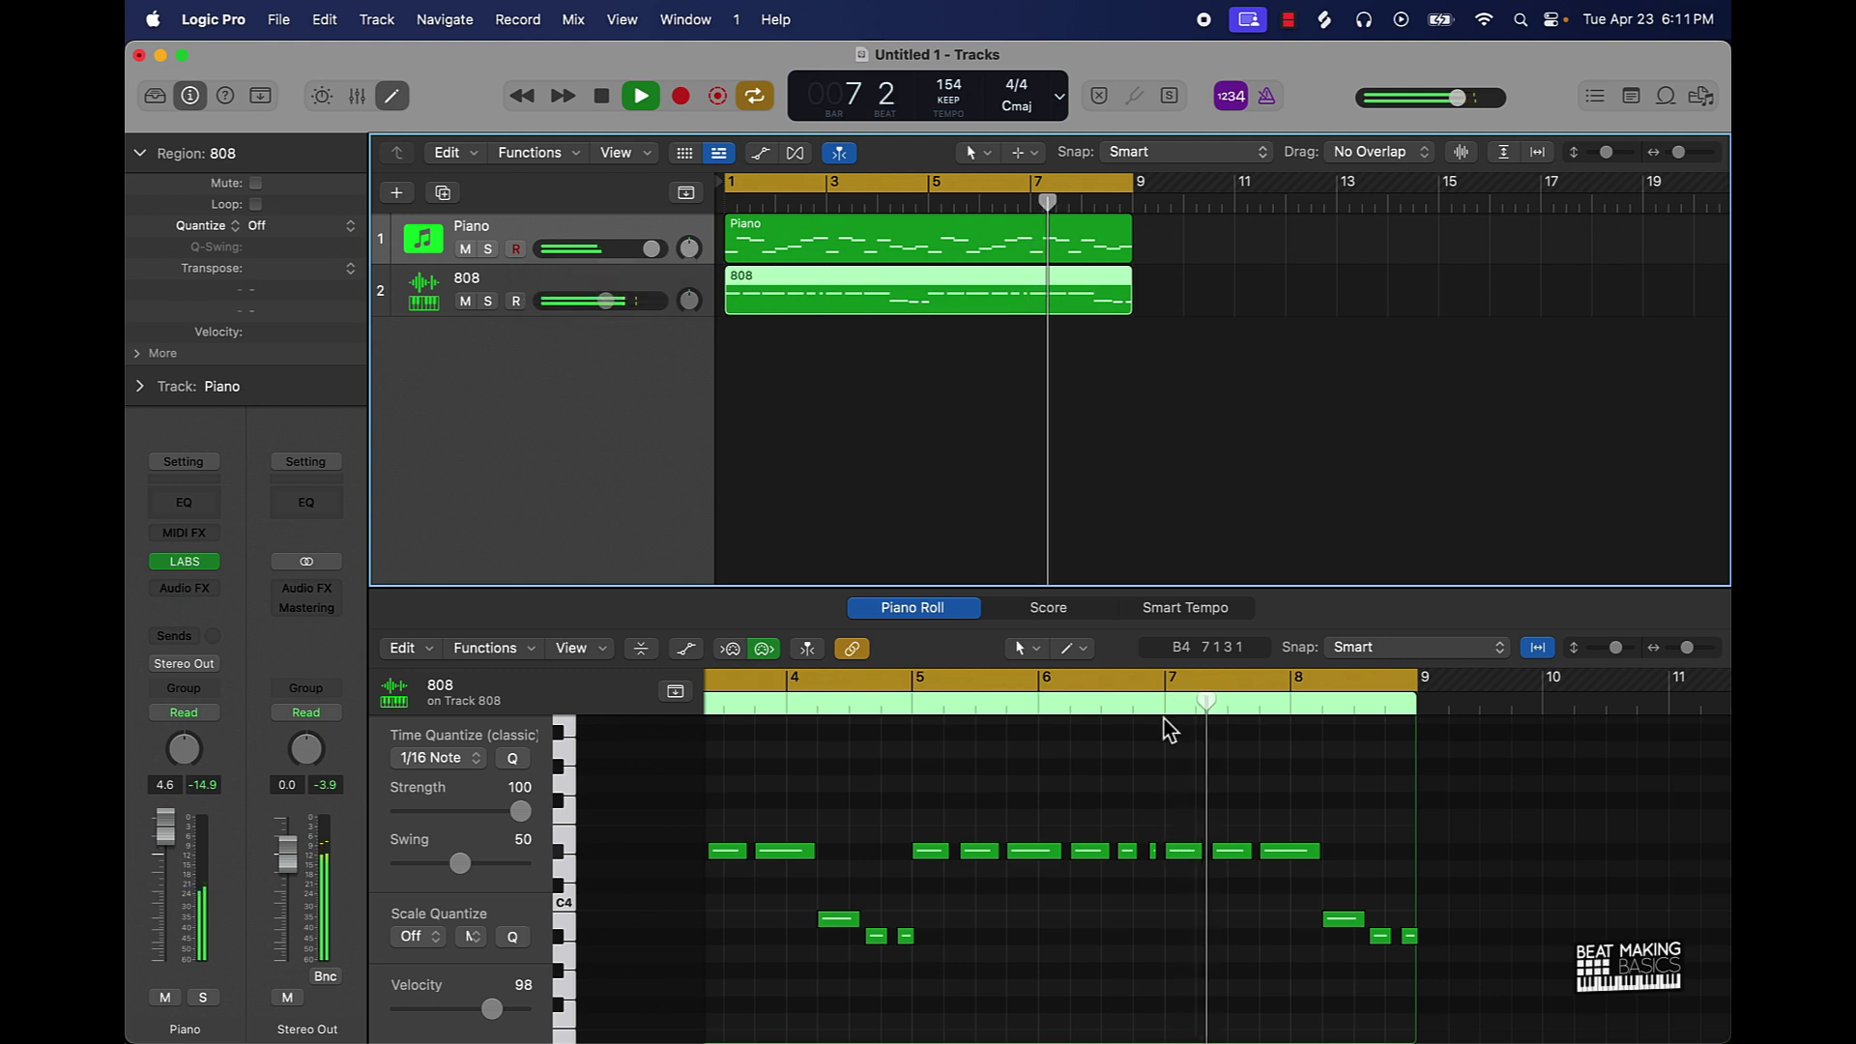
key("space")
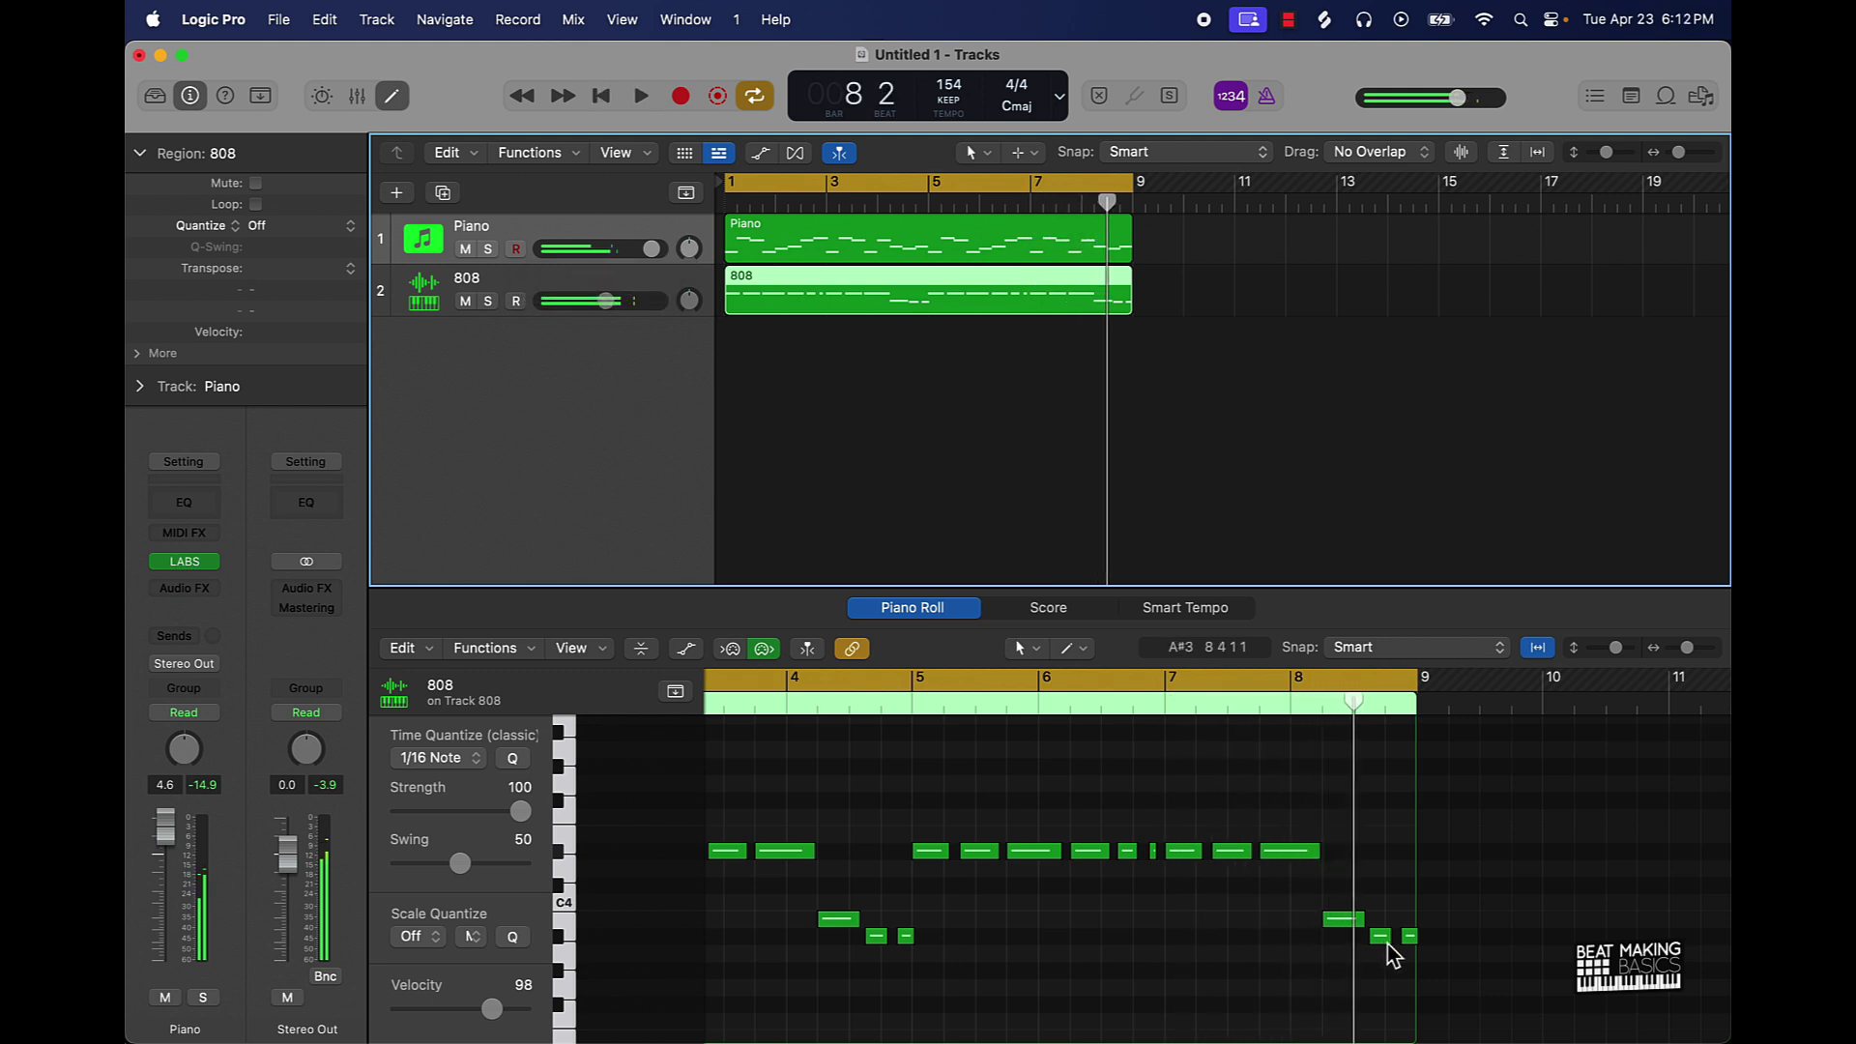
- Raise the next-to-last 808 note in bar 8 by one semitone to B3
left_click(1384, 940)
left_click(1386, 945, "ctrl+alt")
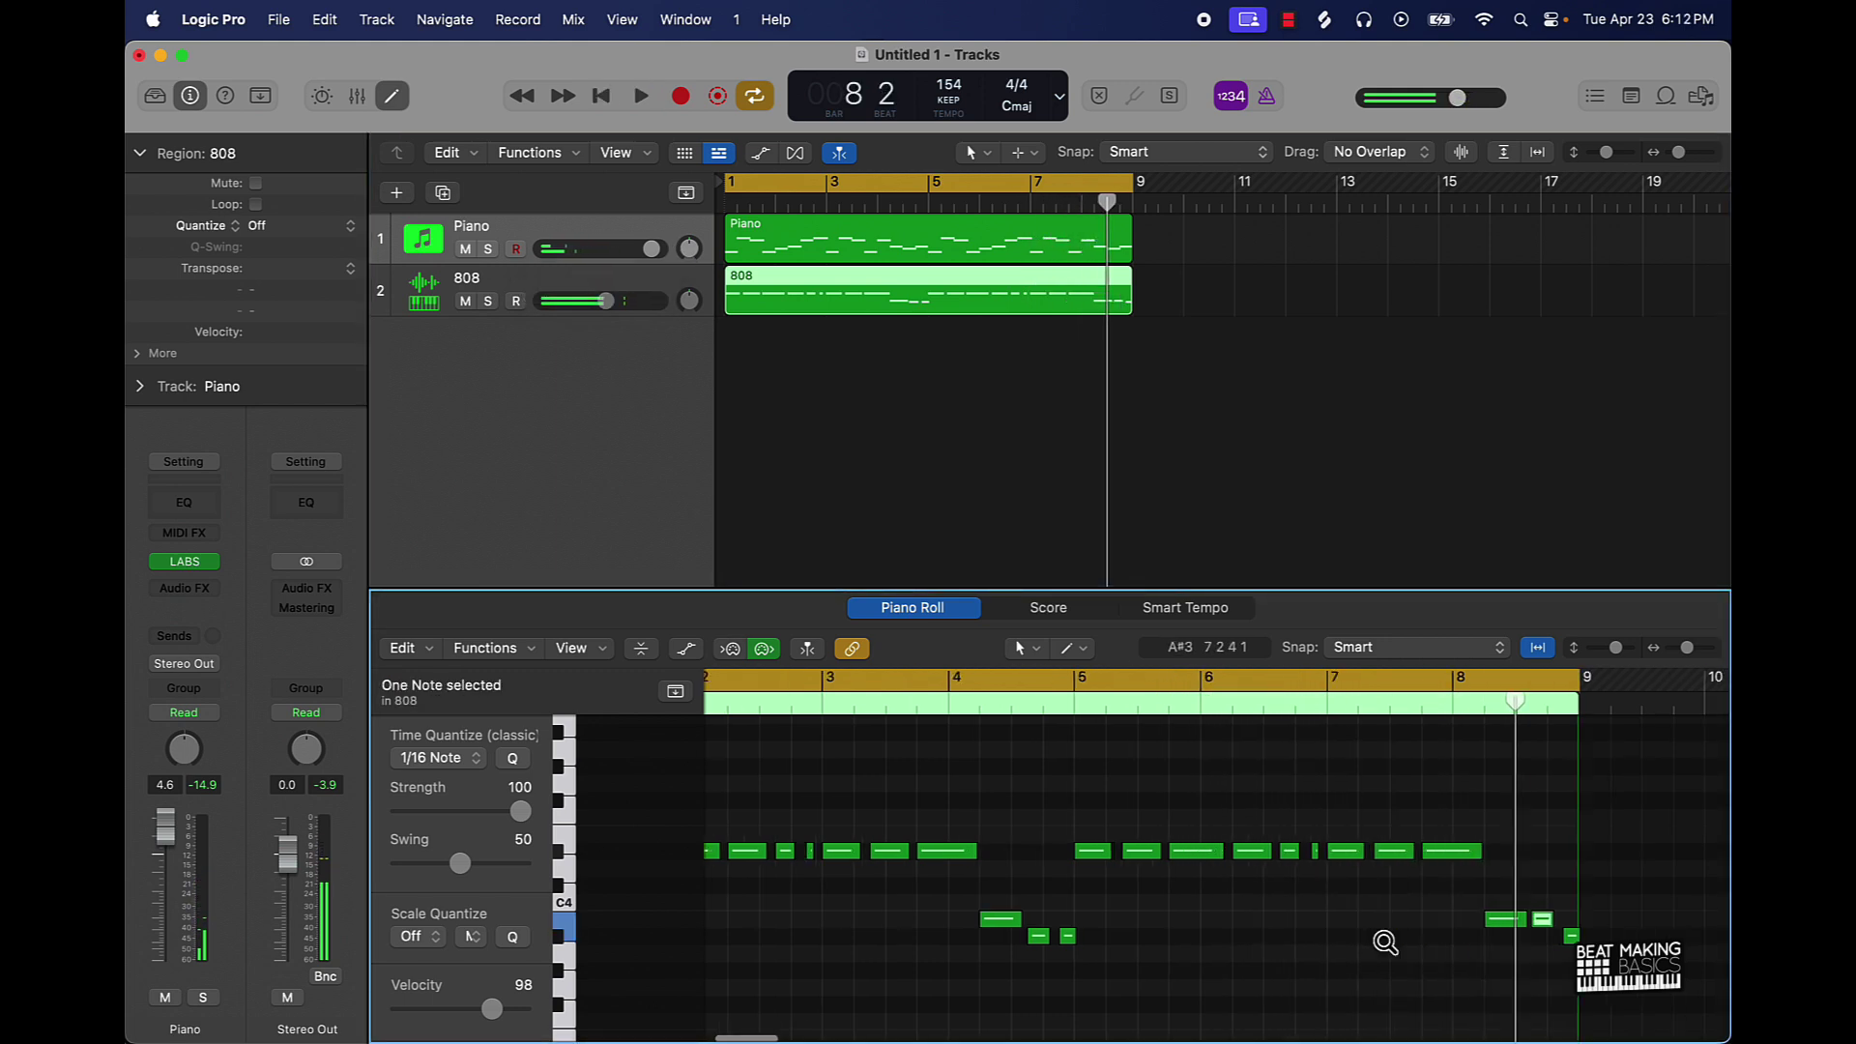
key("alt+Up")
key("alt+Up")
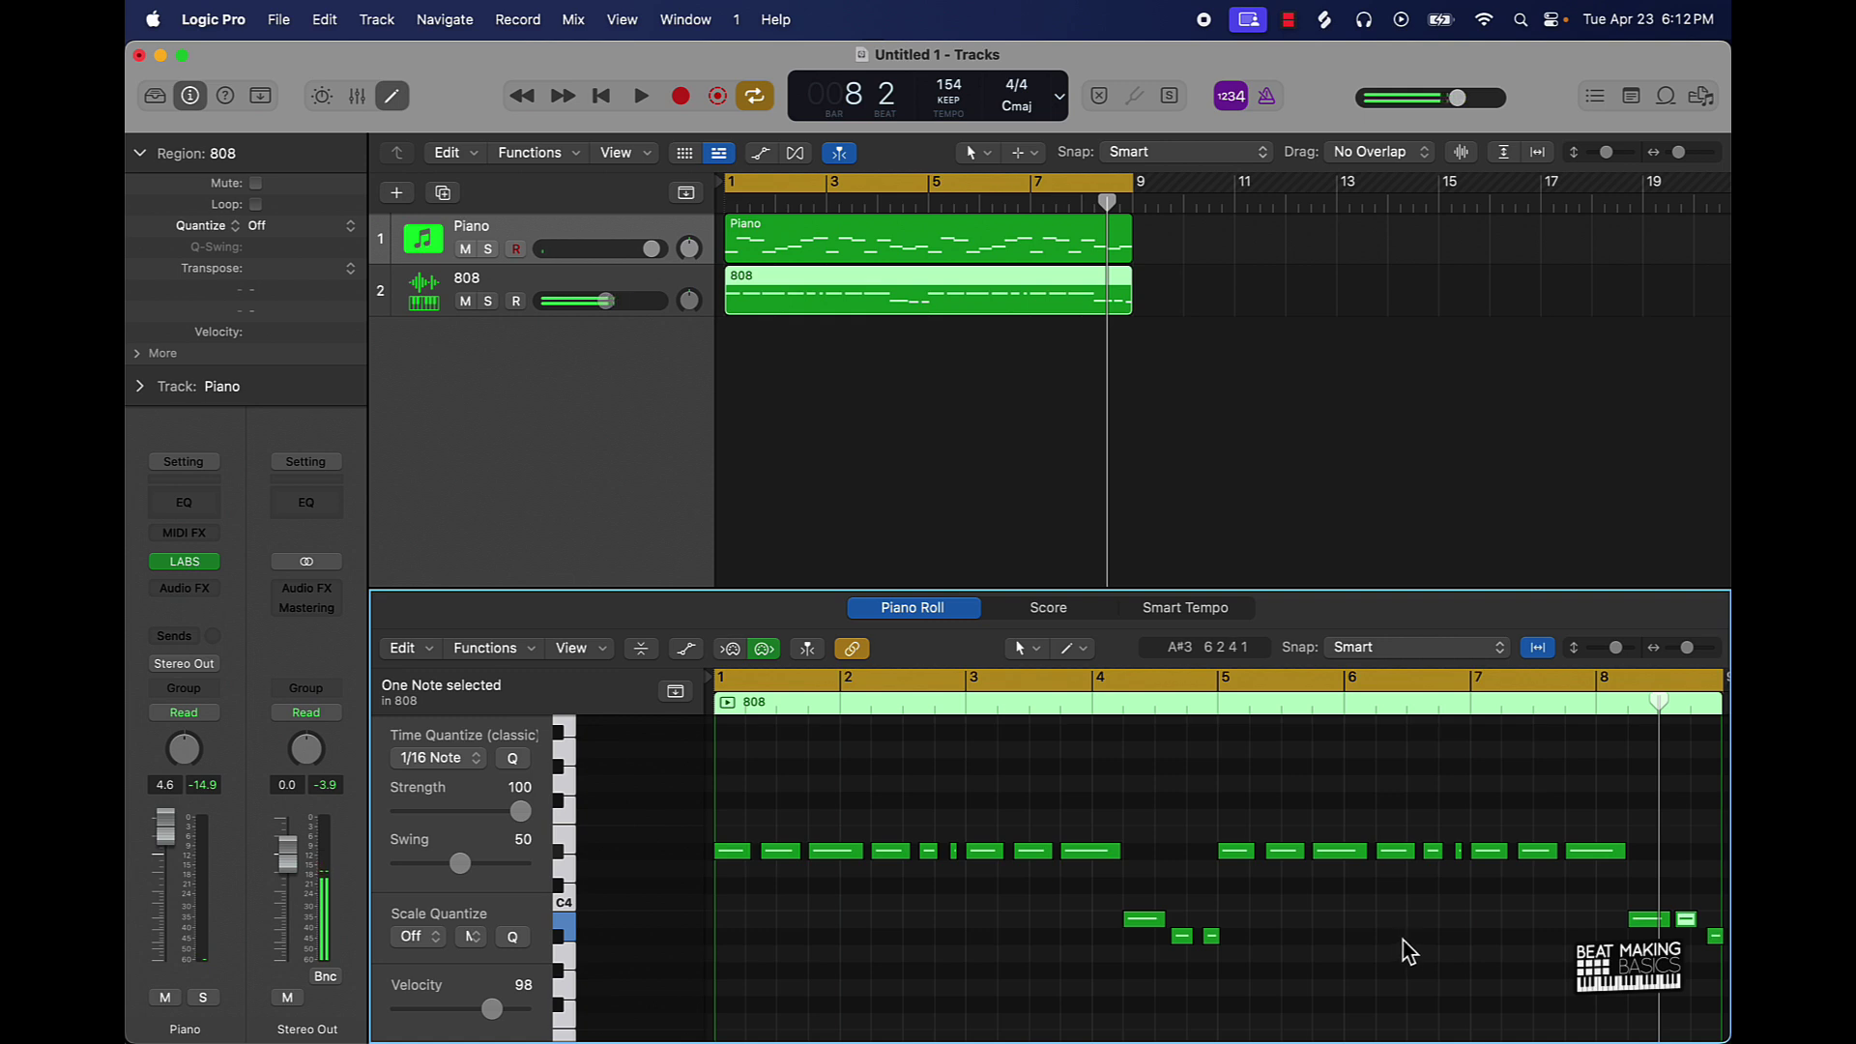
- Raise the last 808 note in bar 8 by three semitones to C#4
scroll(1404, 941, "right", 5)
left_click(1401, 937)
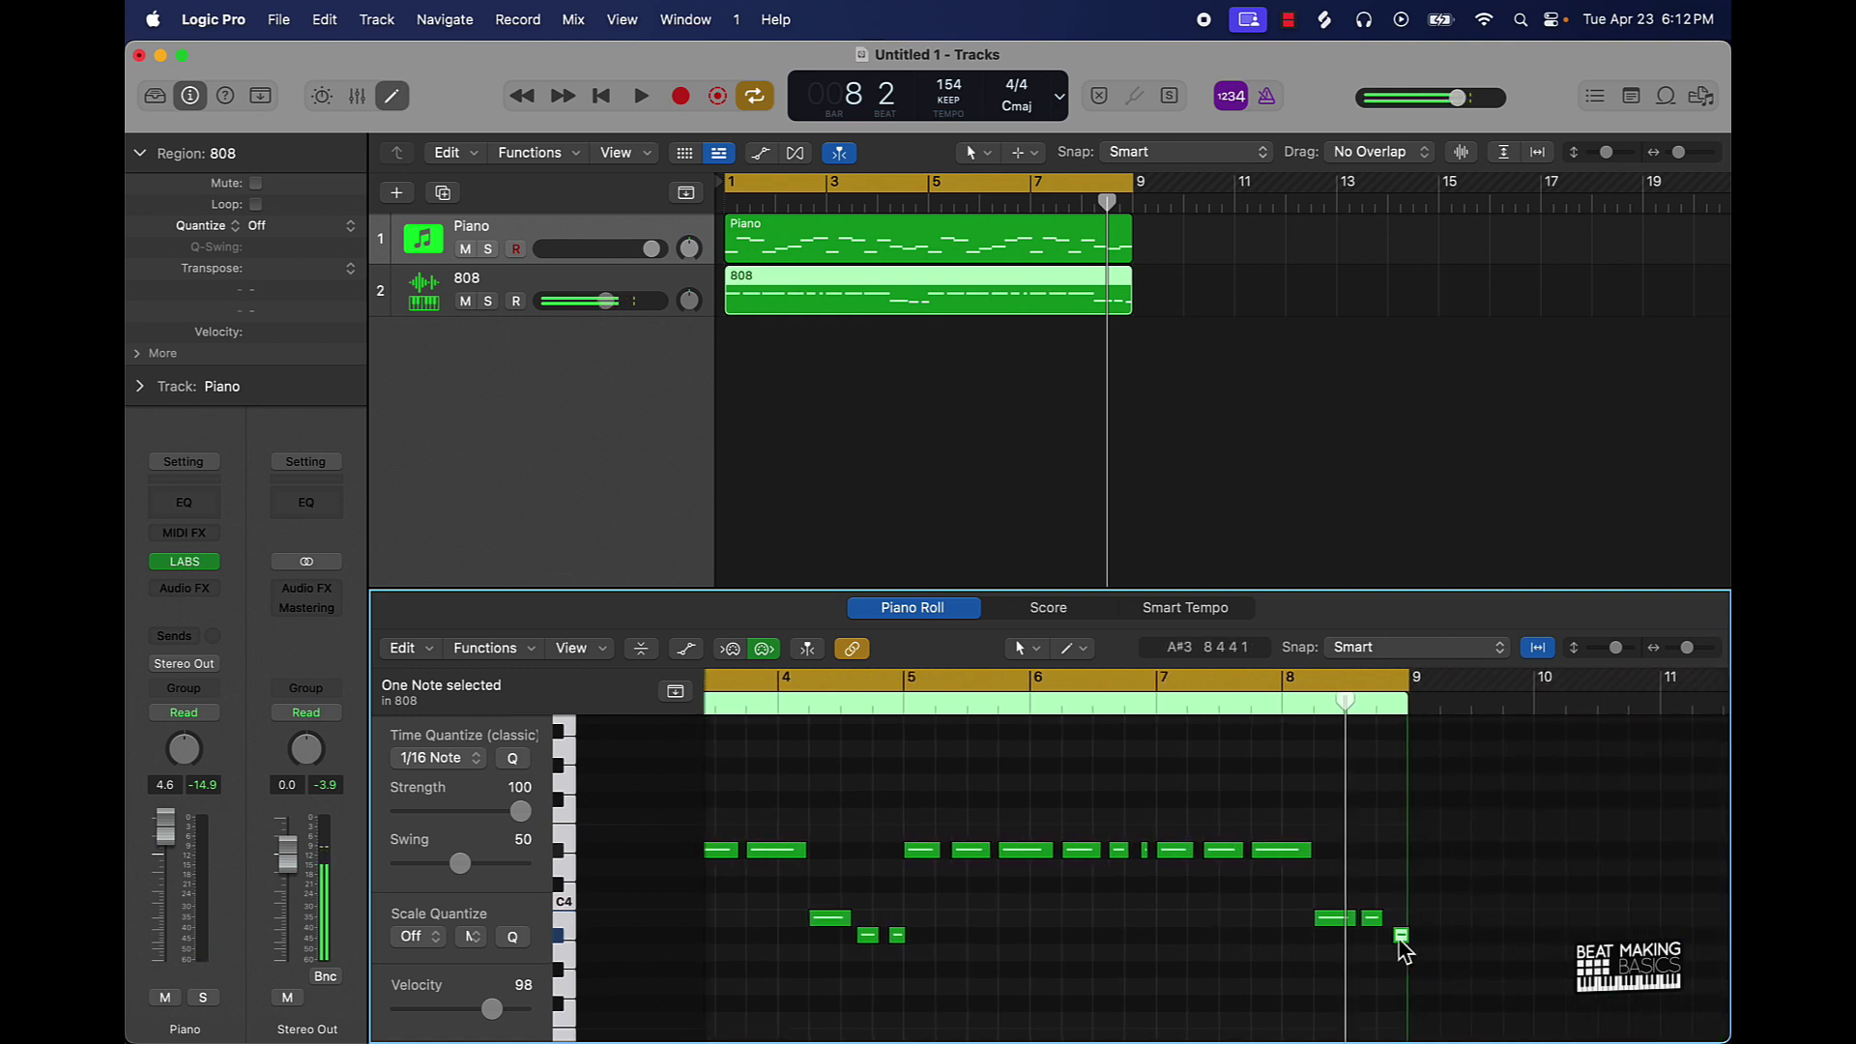
left_click(1399, 942, "ctrl+alt")
key("alt+Up")
key("alt+Up")
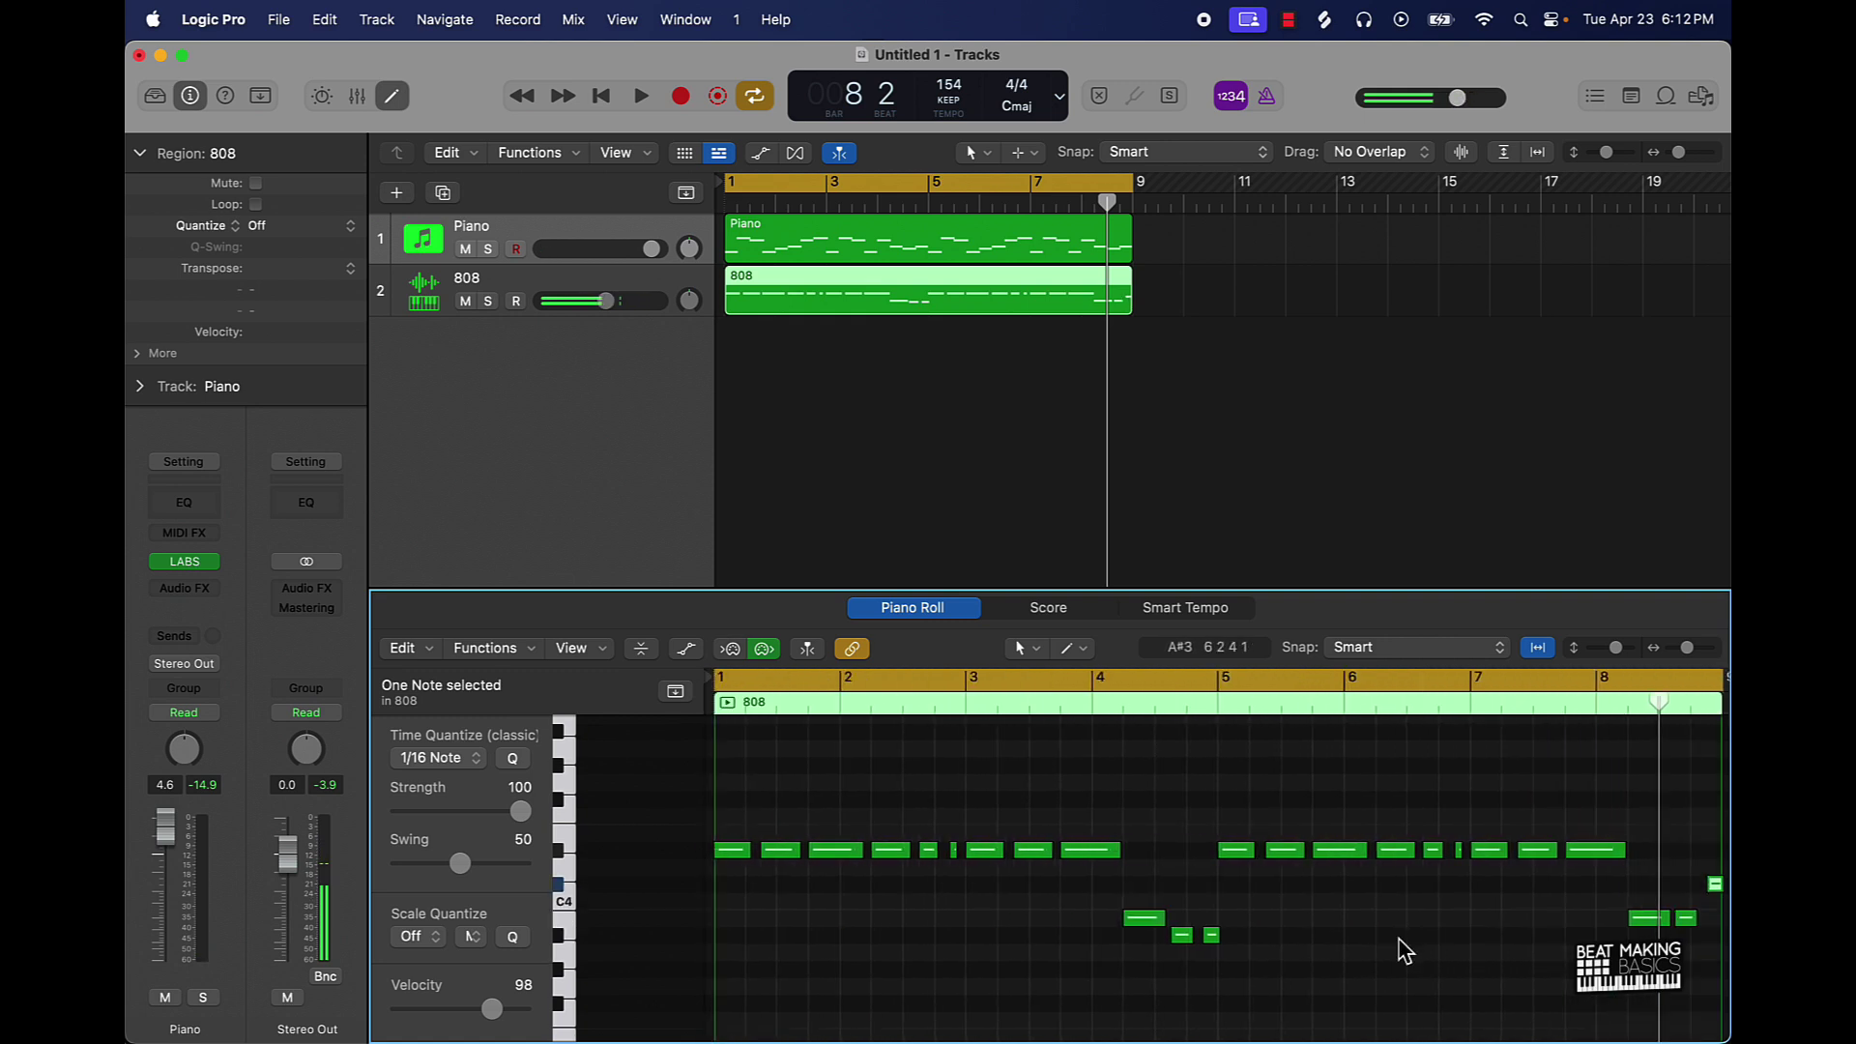
left_click(1404, 953)
- Raise the 808 note at beat 2 of bar 6 by one octave
scroll(1401, 948, "right", 4)
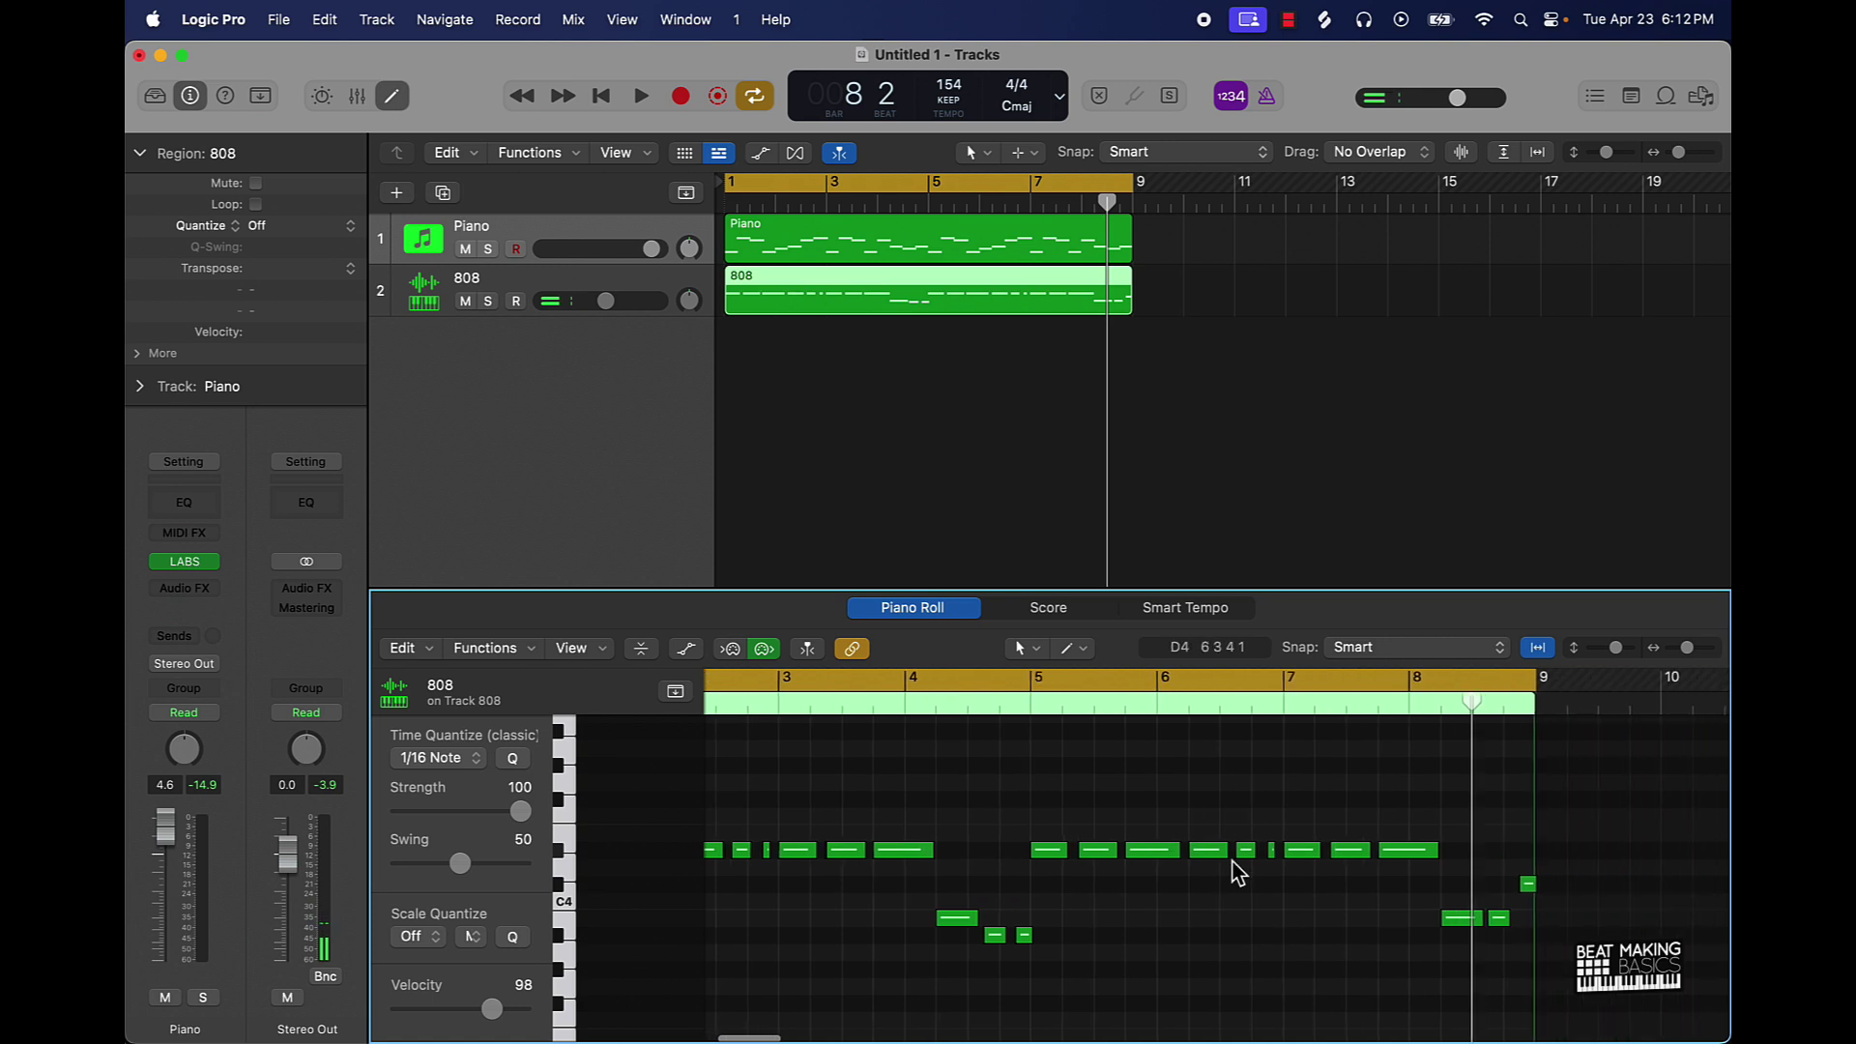
left_click(1219, 849)
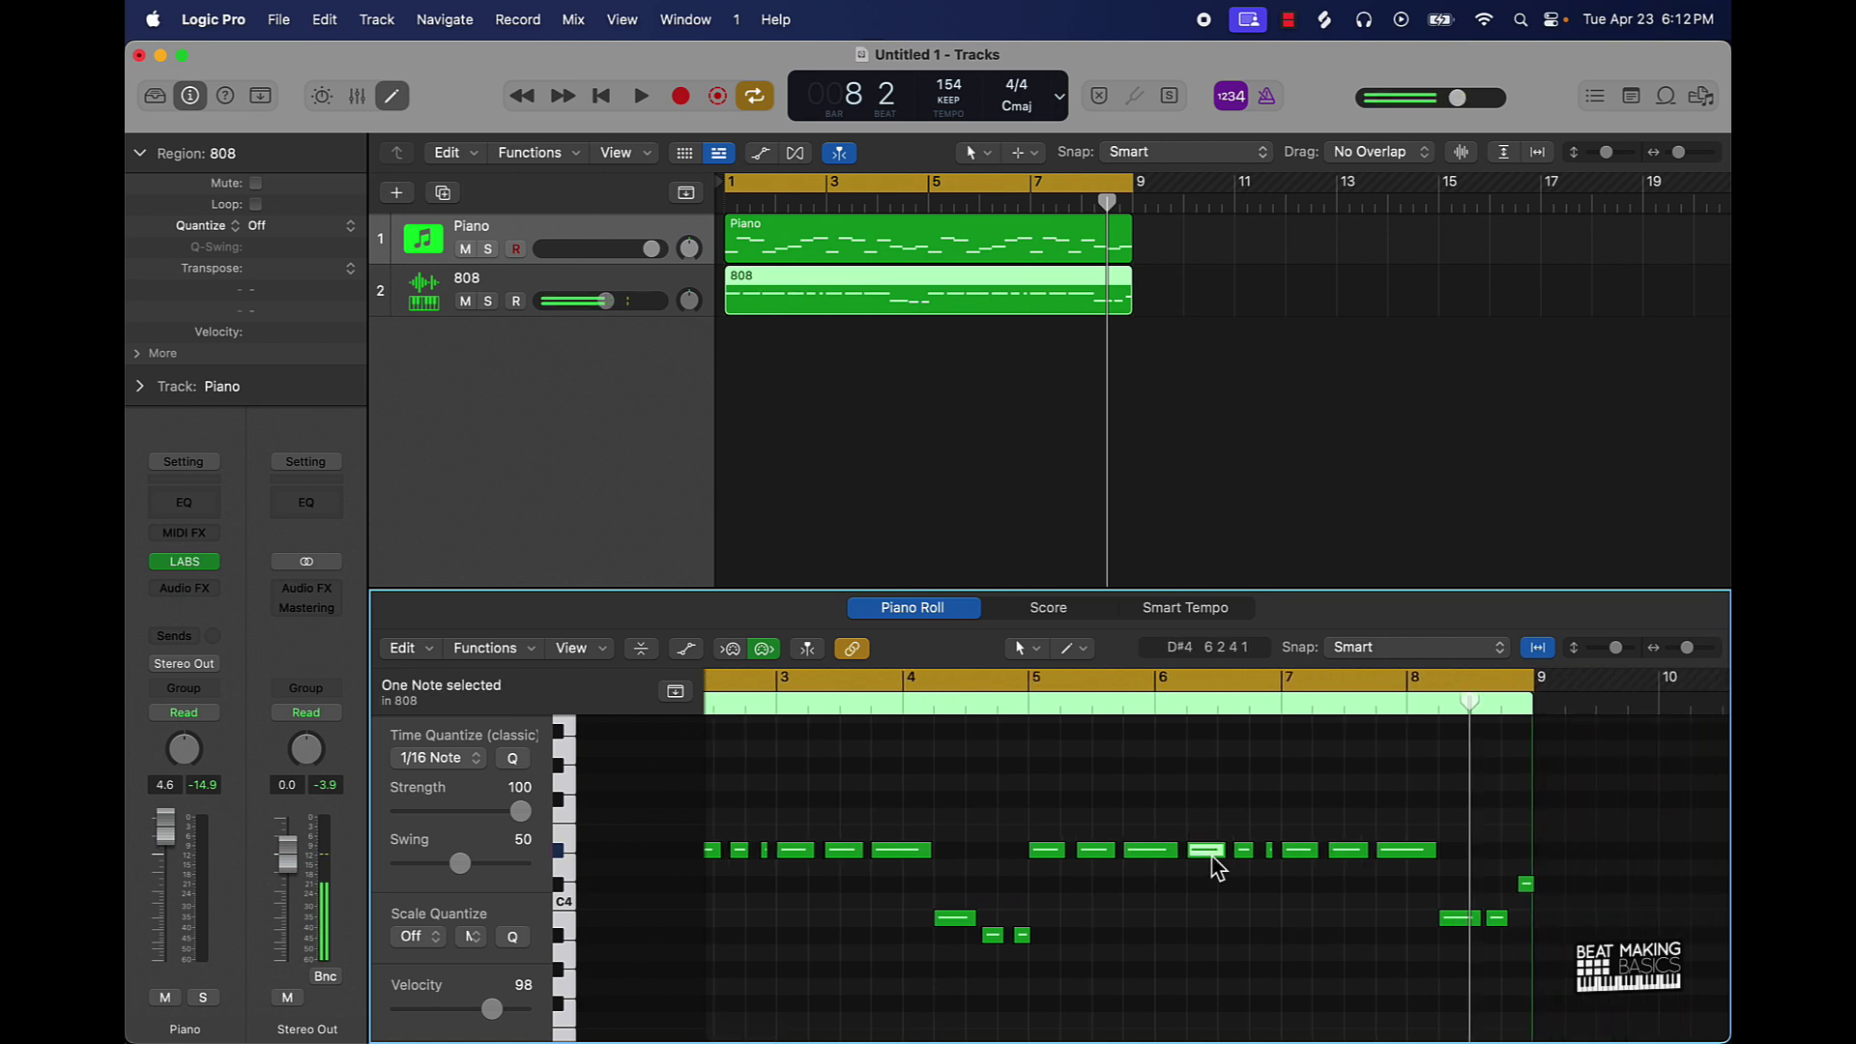
key("alt+shift+Up")
scroll(1216, 867, "left", 3)
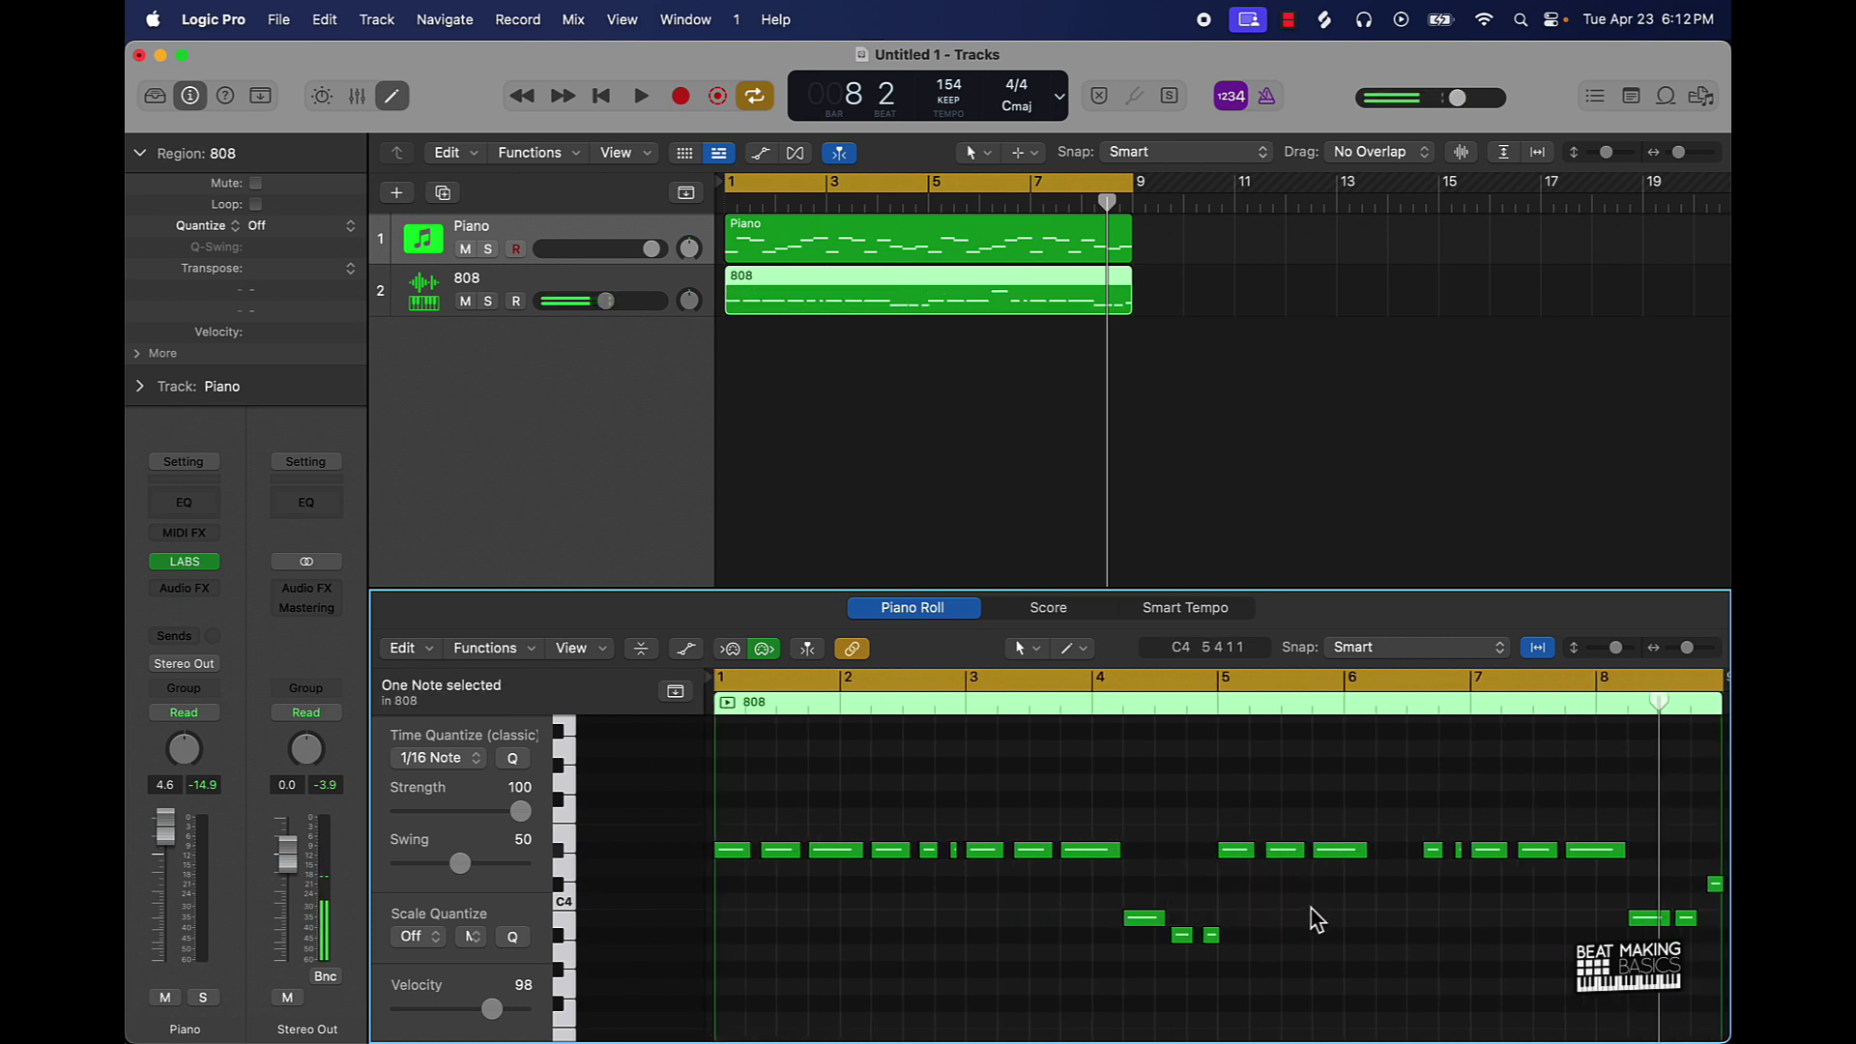
scroll(1317, 919, "up", 2)
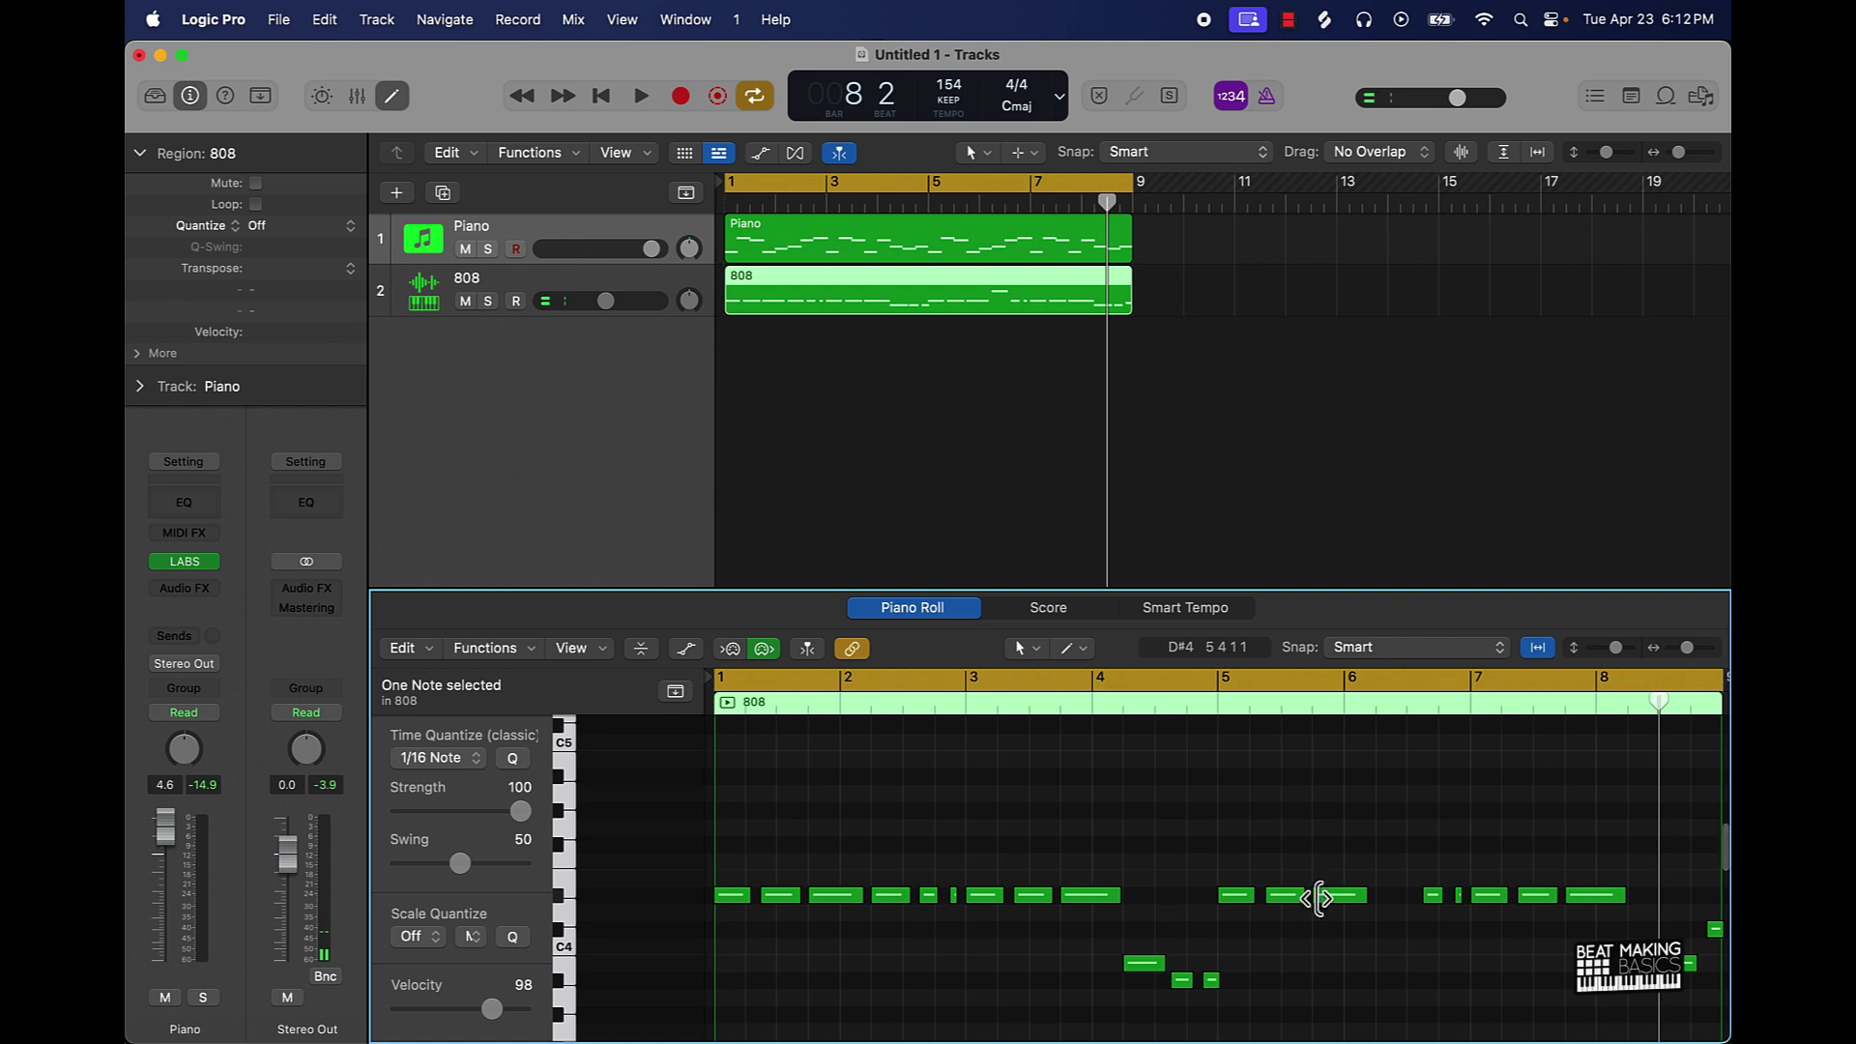
left_click(1339, 898)
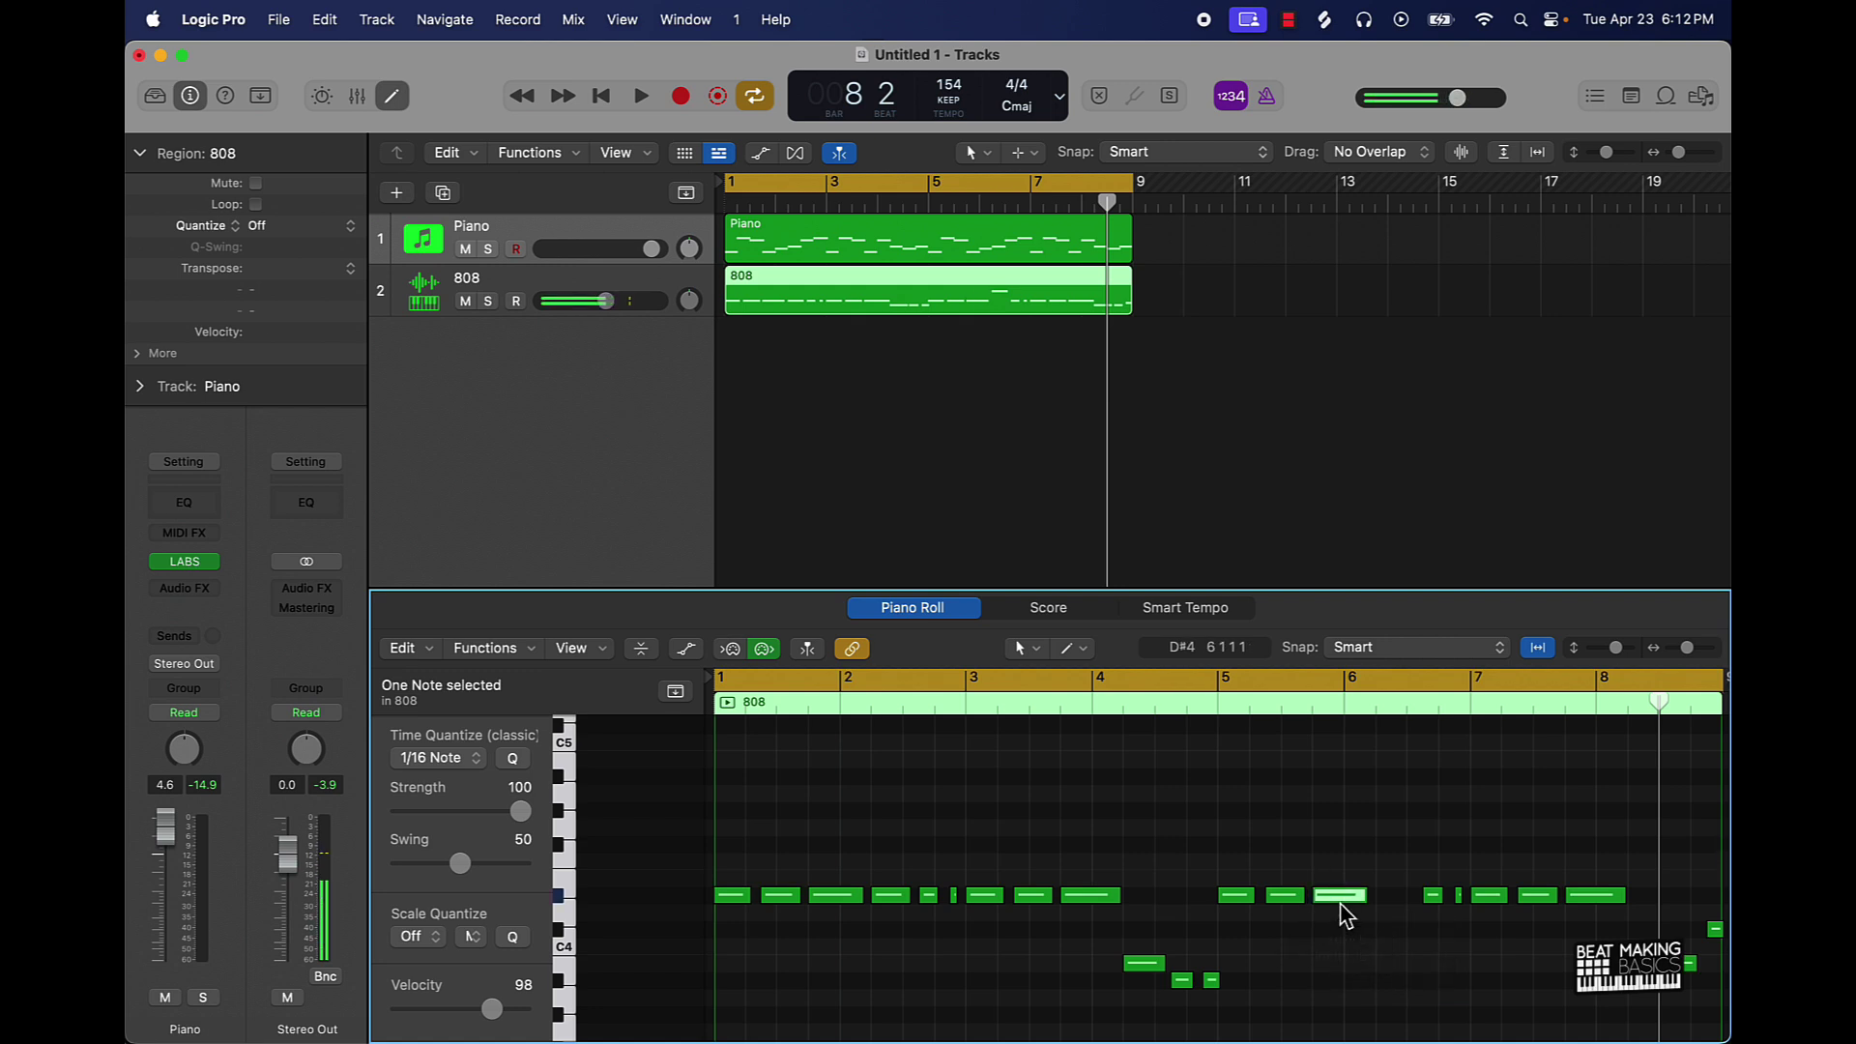
left_click(1379, 988)
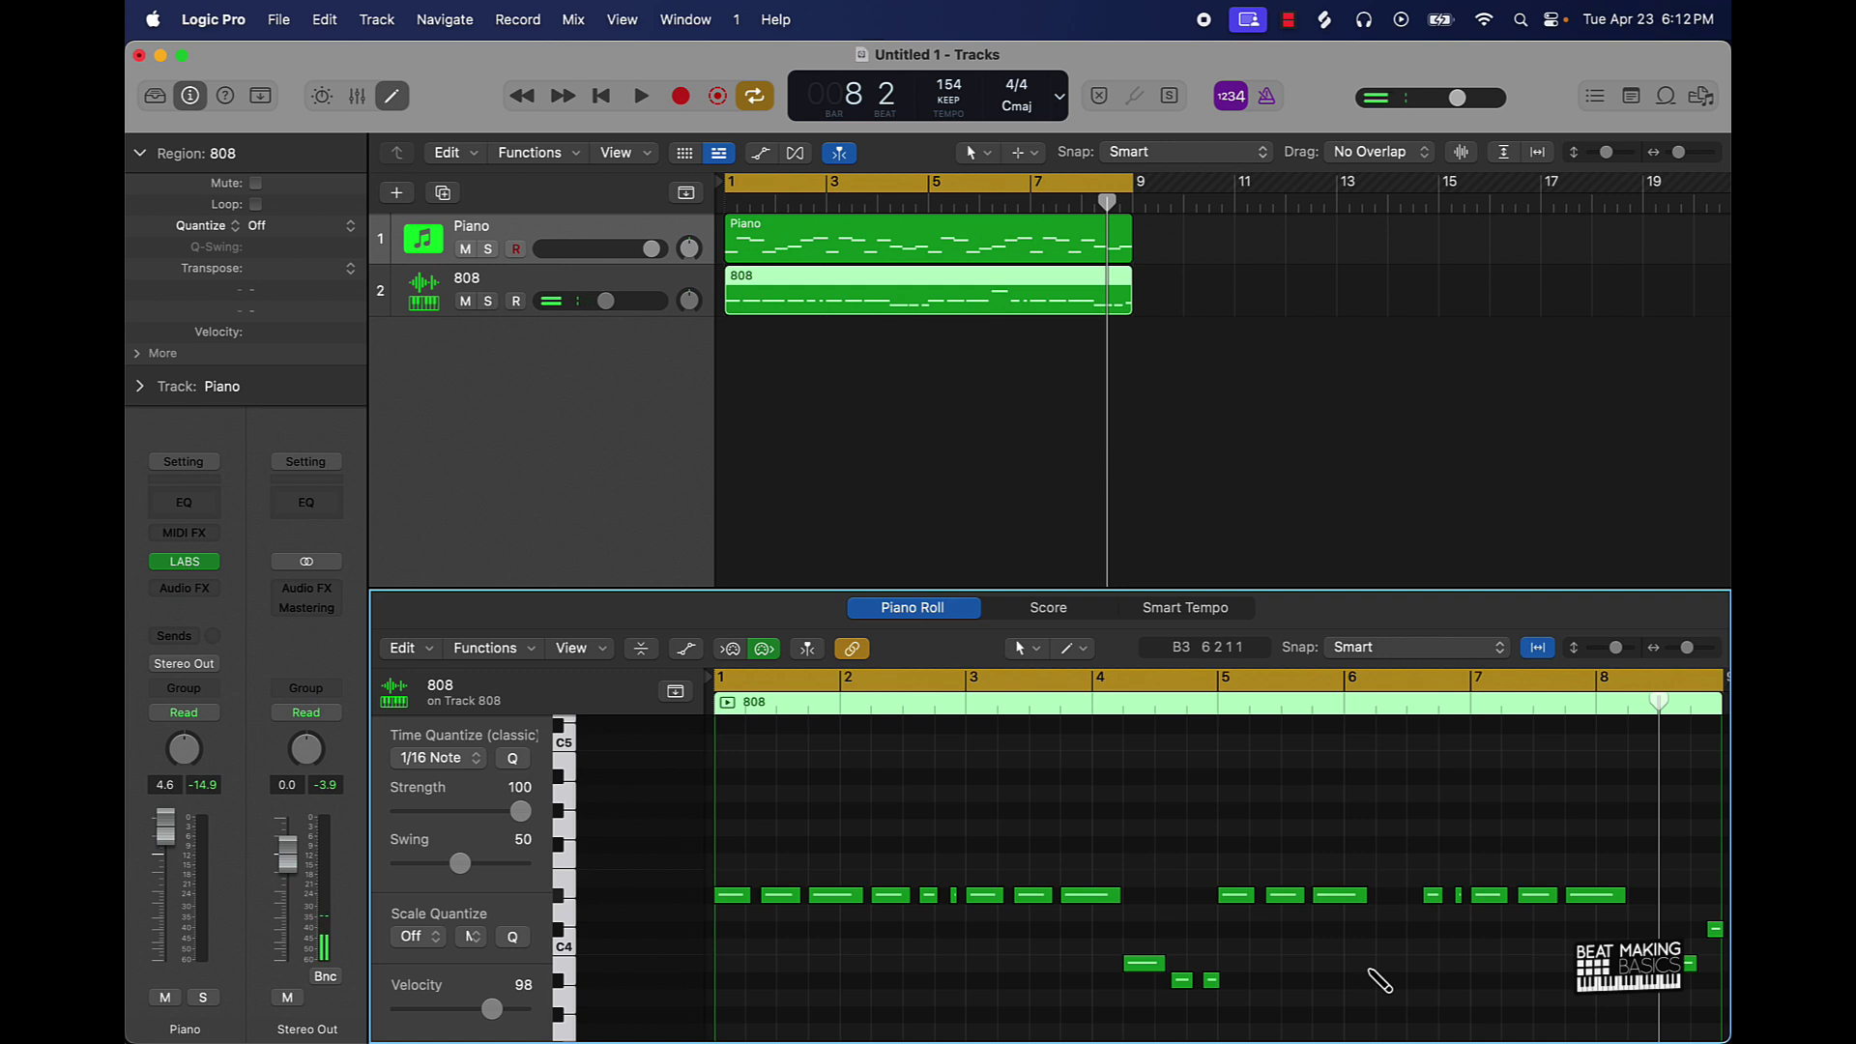
- Transpose all notes of the 808 region down one octave
key("super+a")
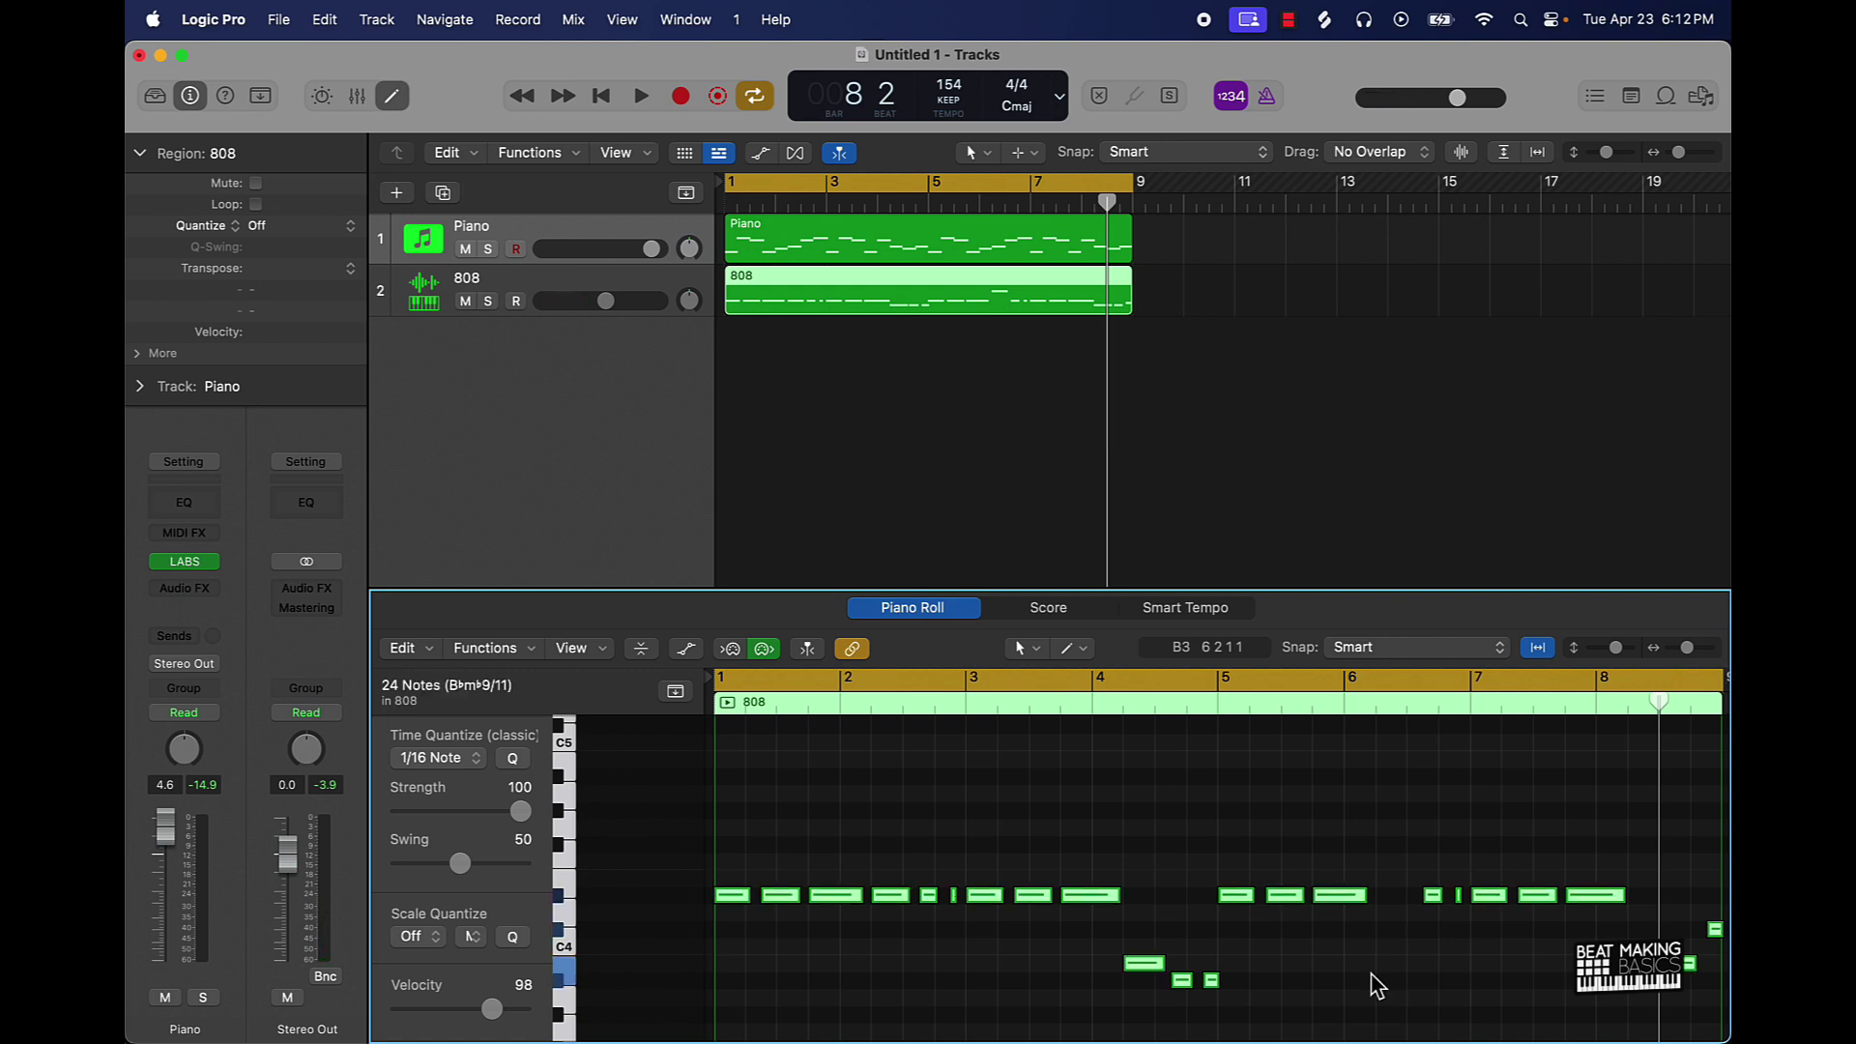
key("Delete")
key("super+z")
scroll(1039, 950, "down", 3)
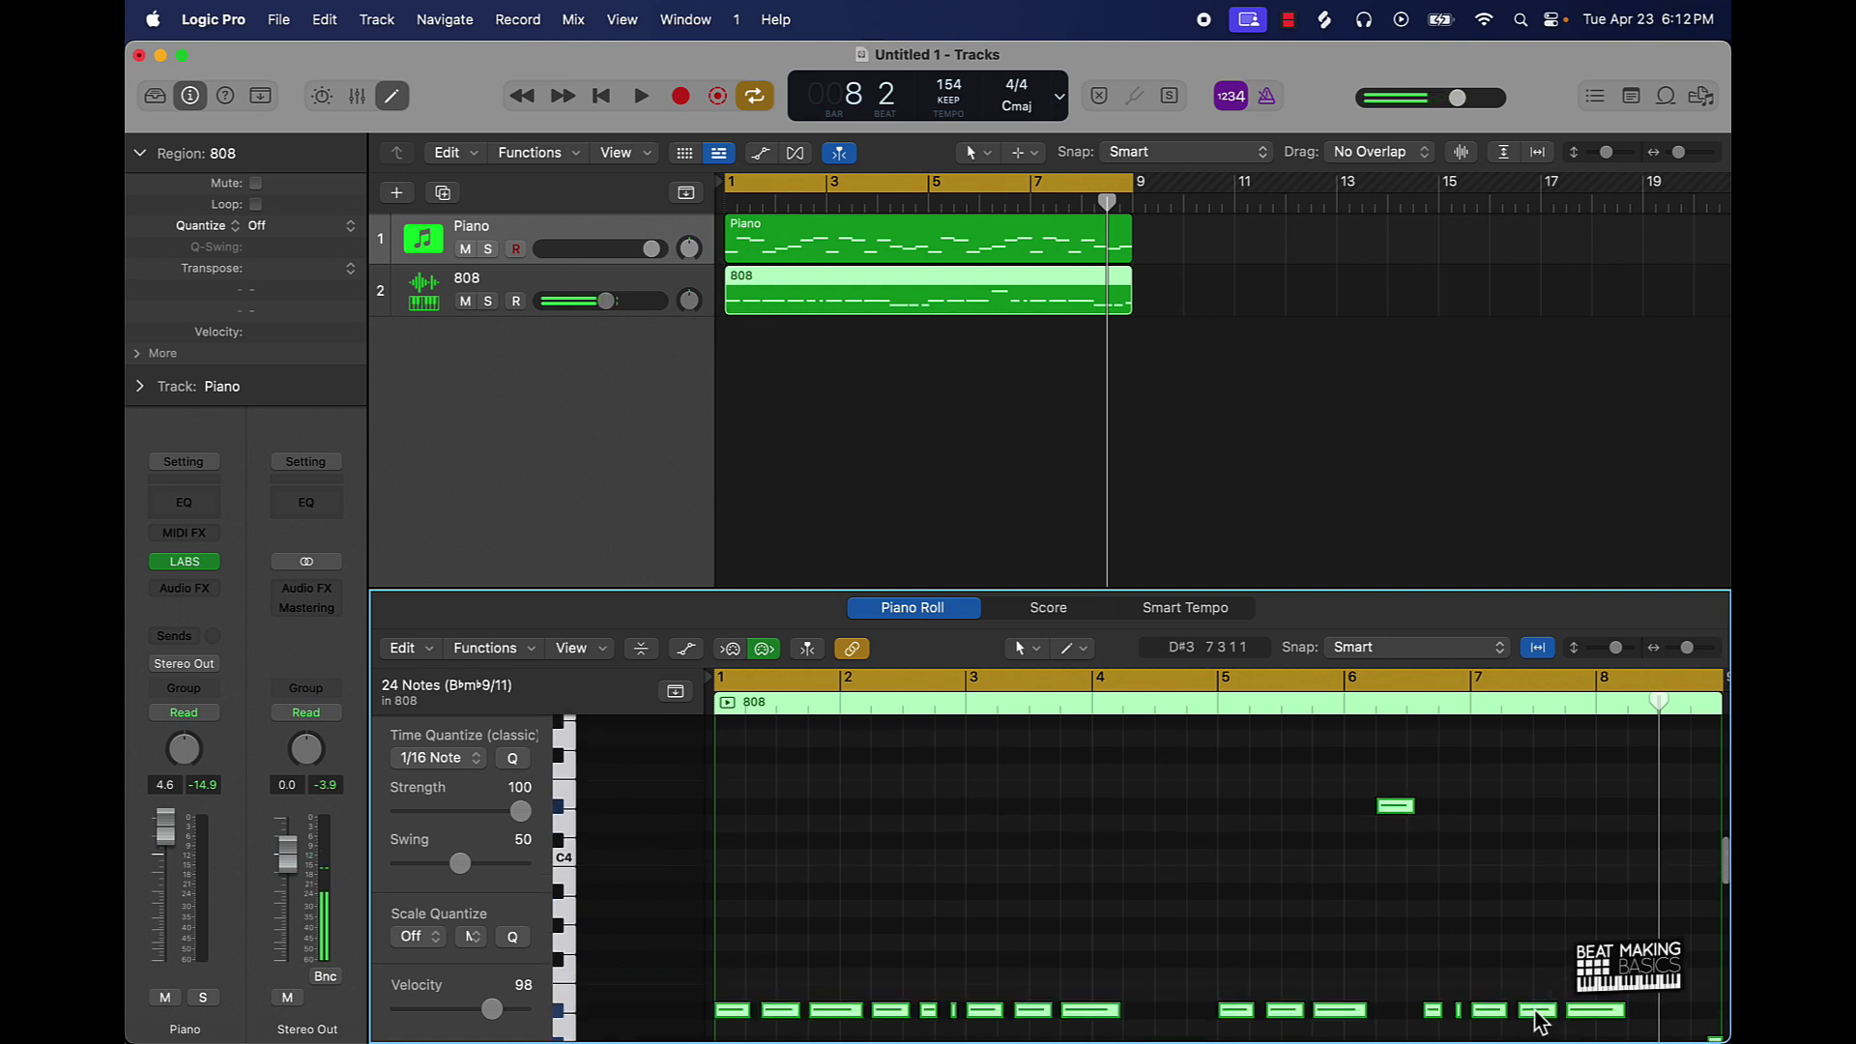
- Extend all 808 notes to the following notes with Force Legato and lower the 808 track volume to -5.3 dB during playback
right_click(1090, 972)
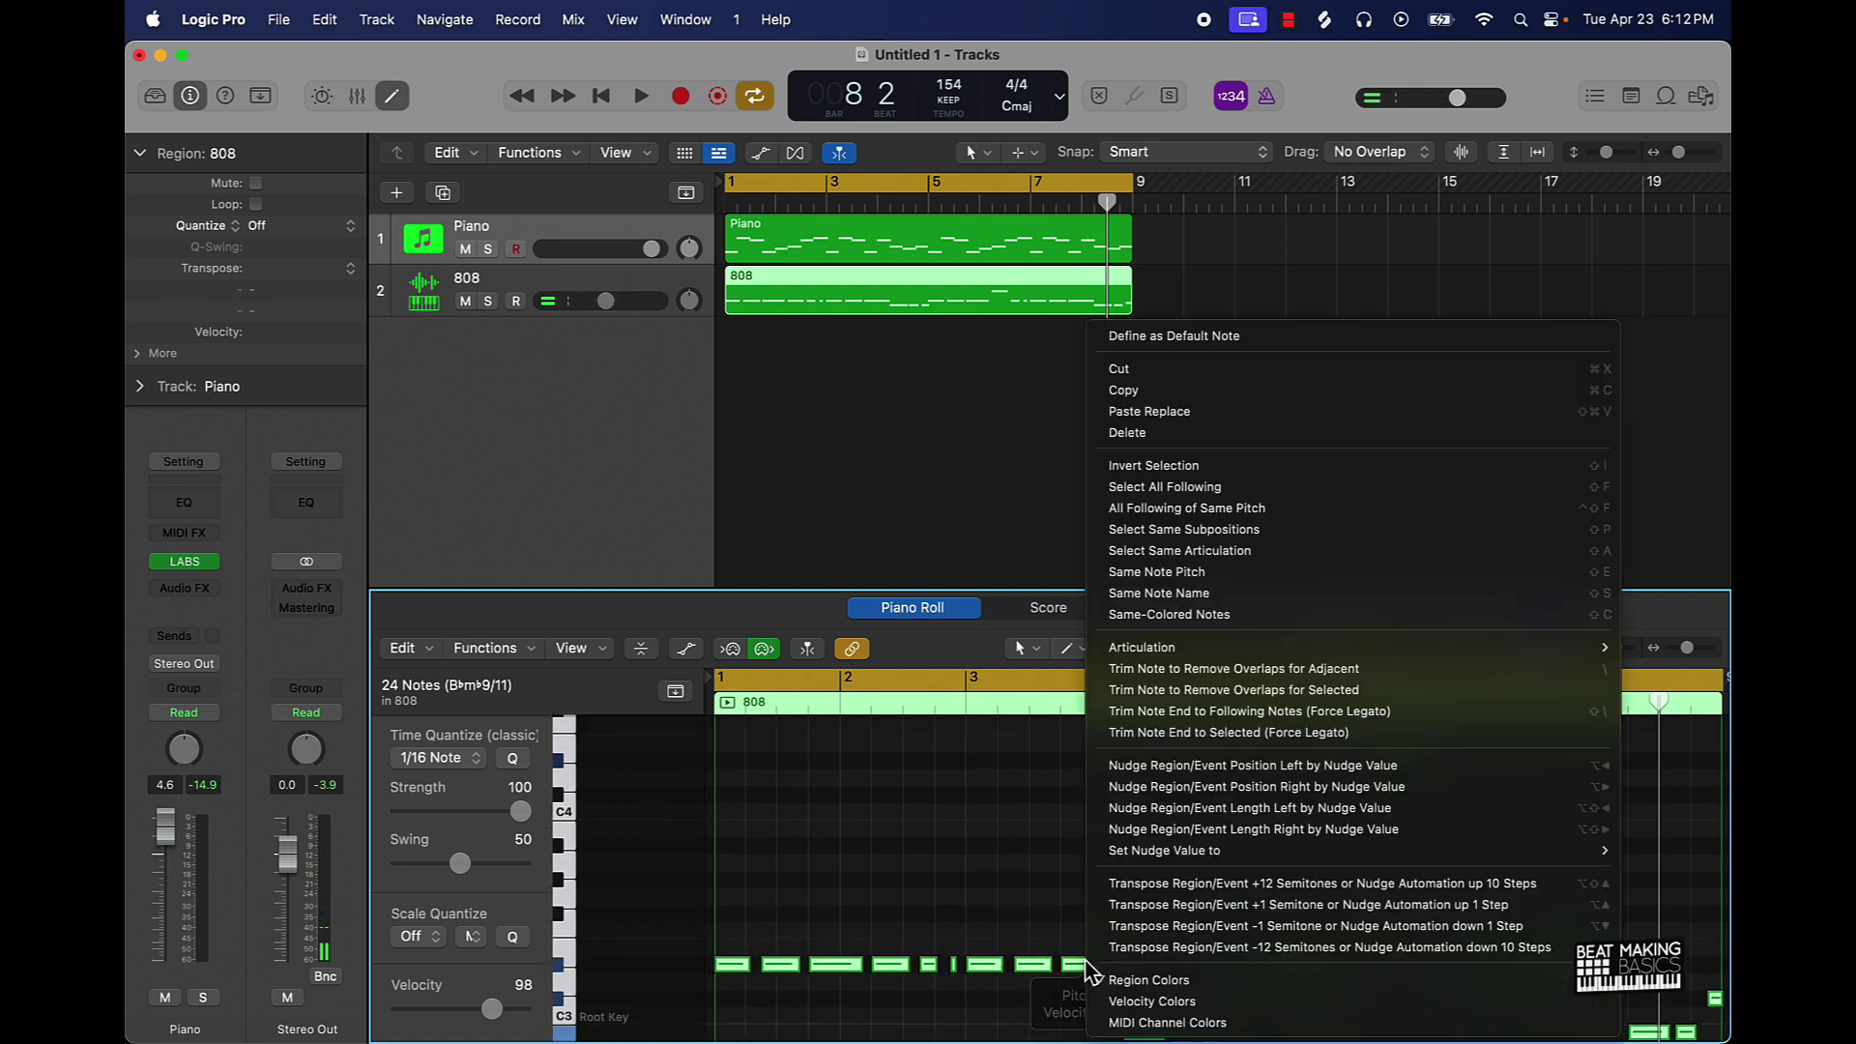
left_click(1306, 718)
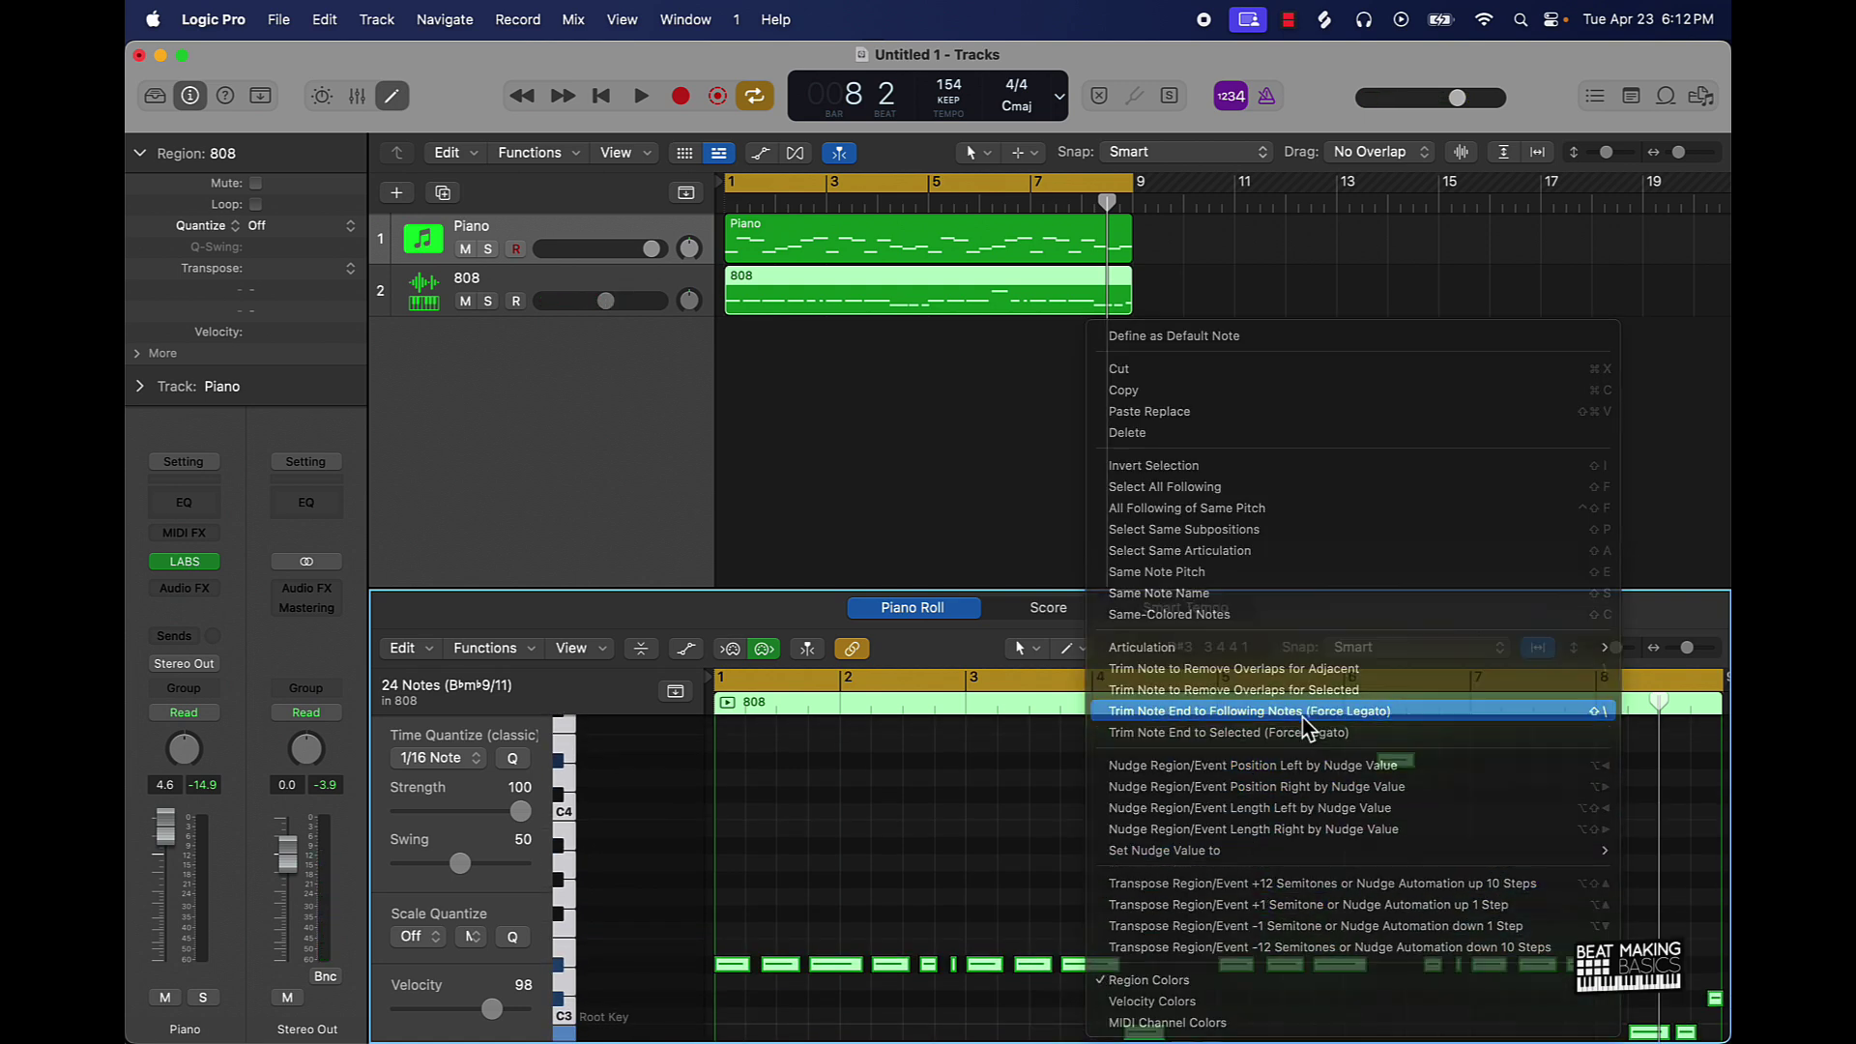
key("space")
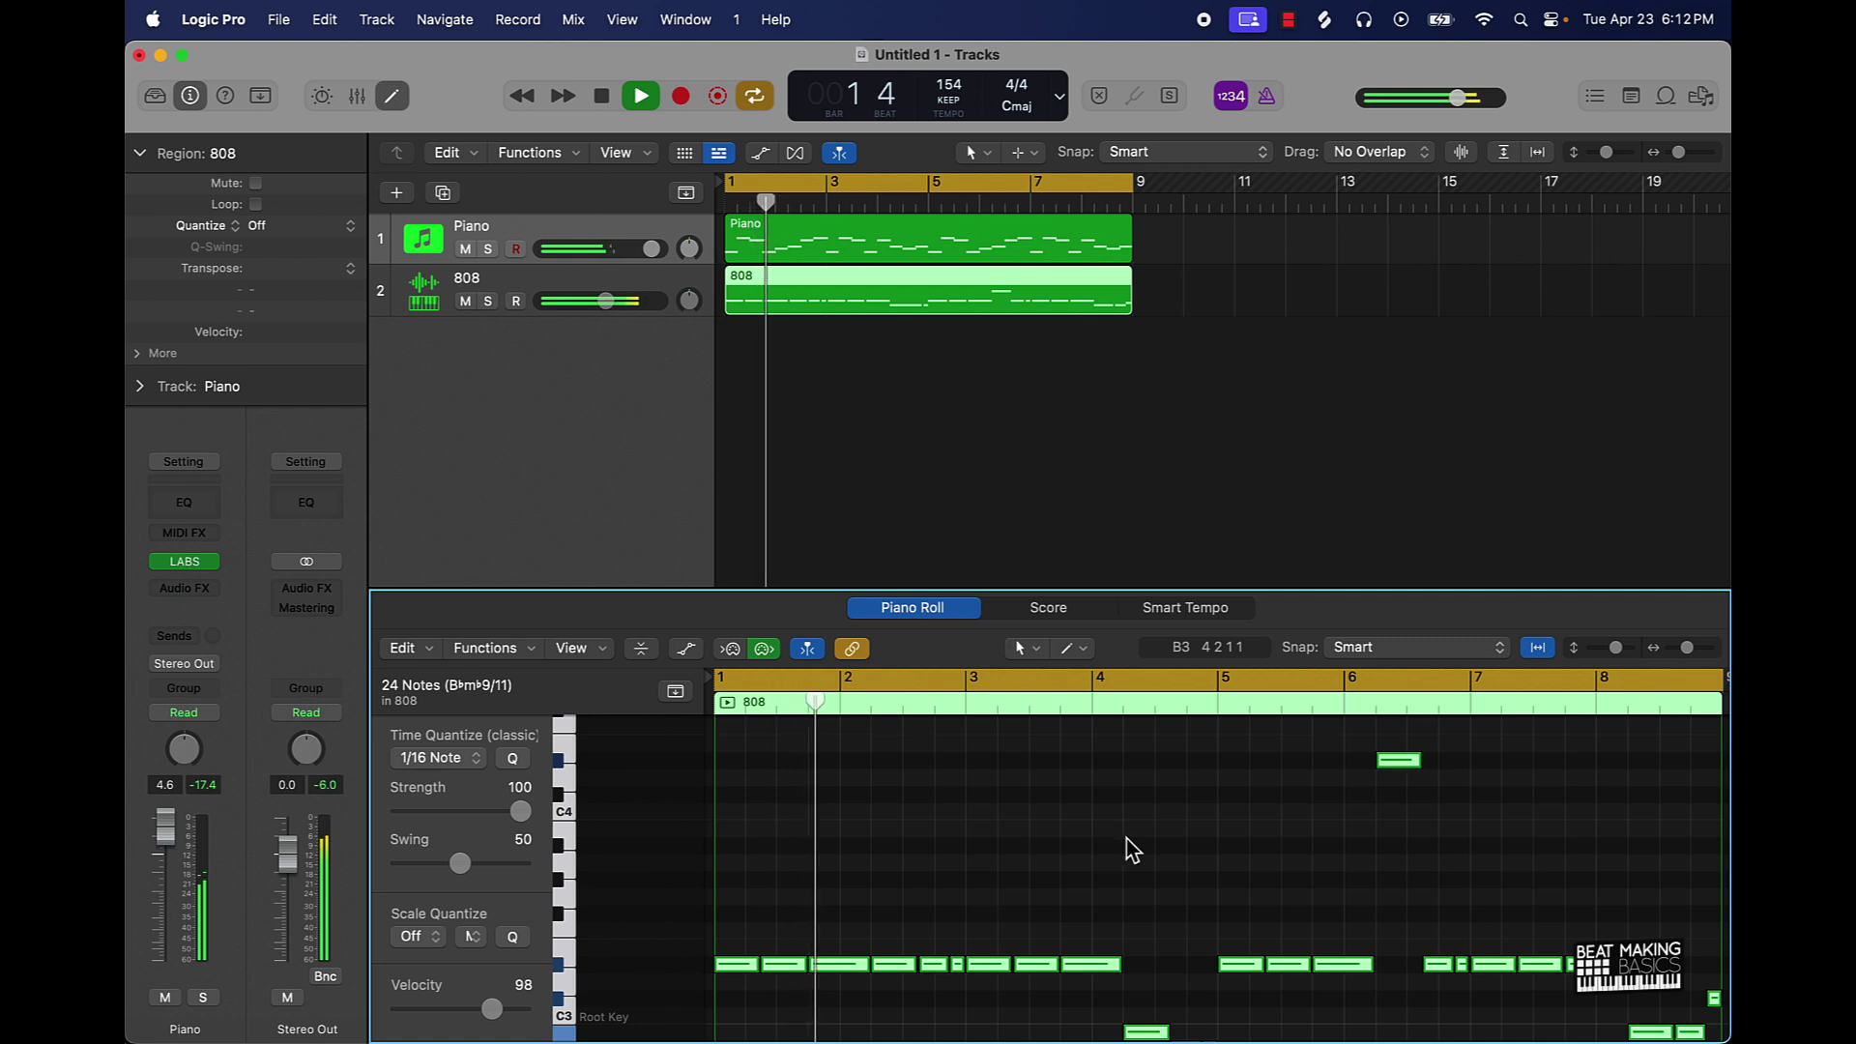
left_click_drag(606, 302, 601, 301)
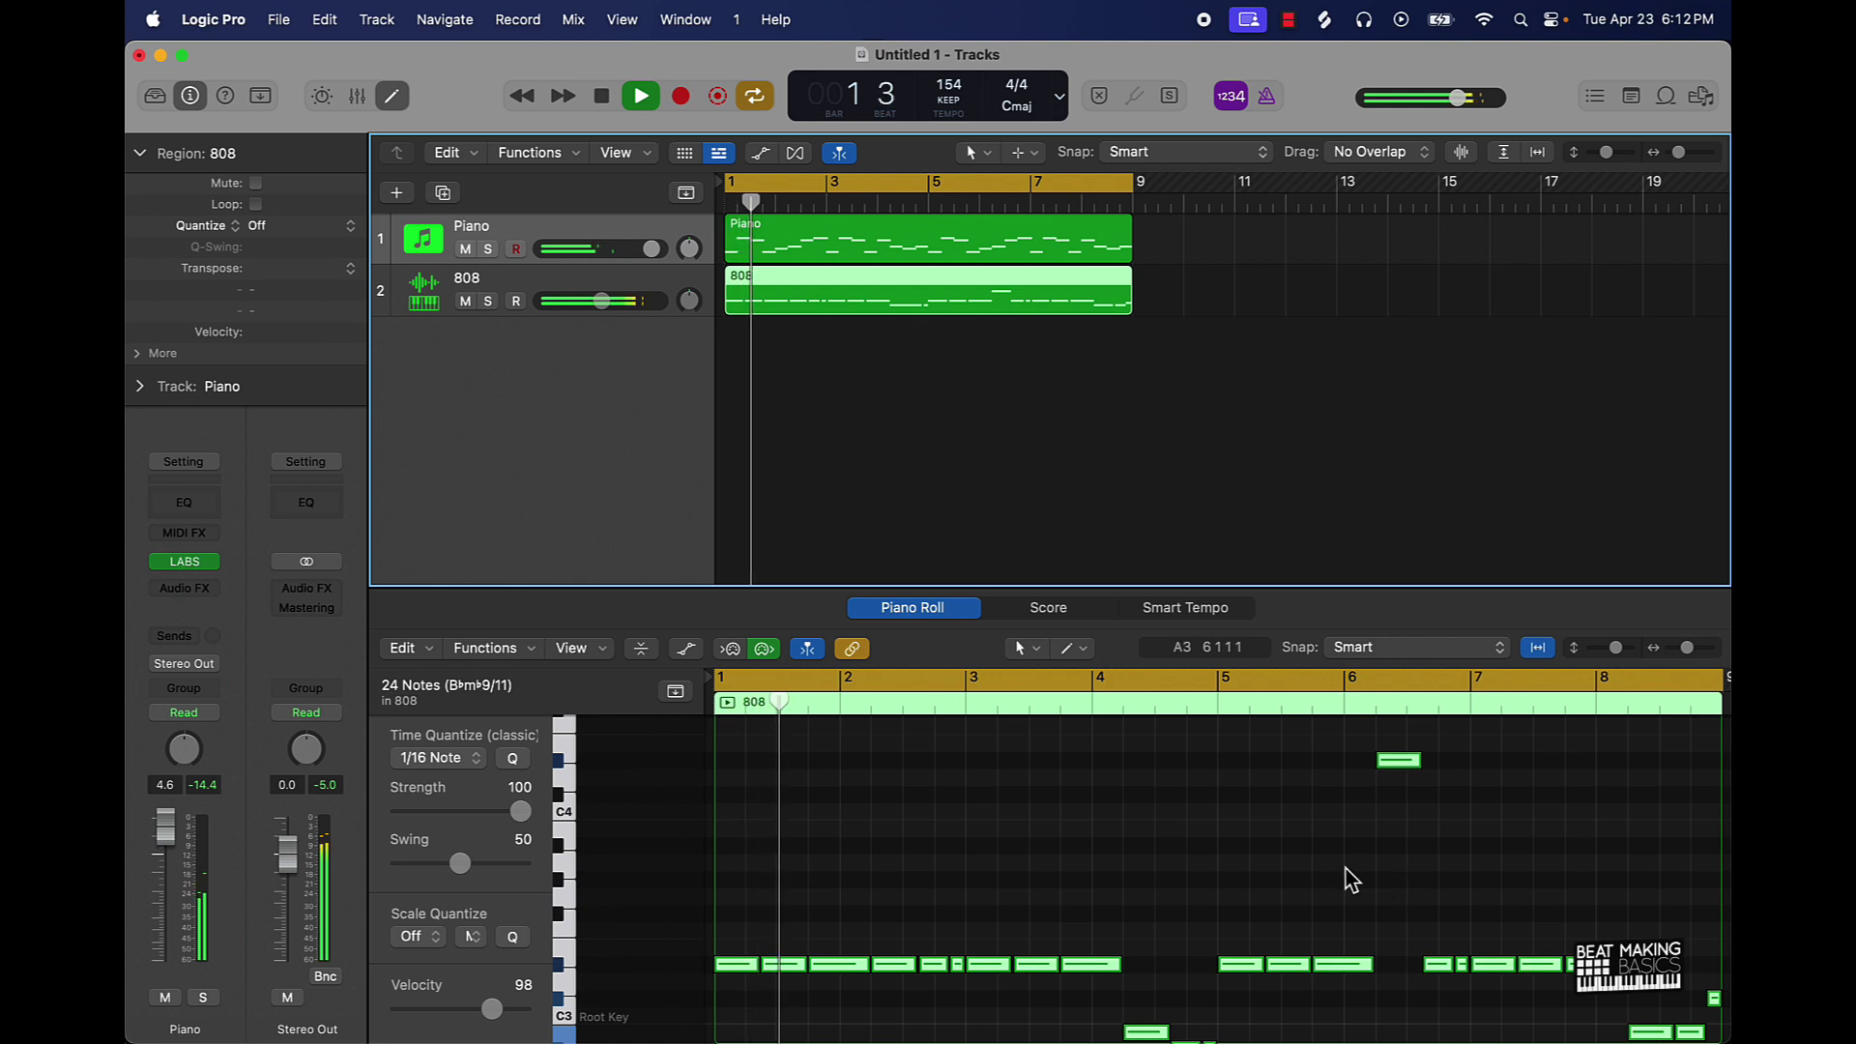
left_click(1408, 798)
key("space")
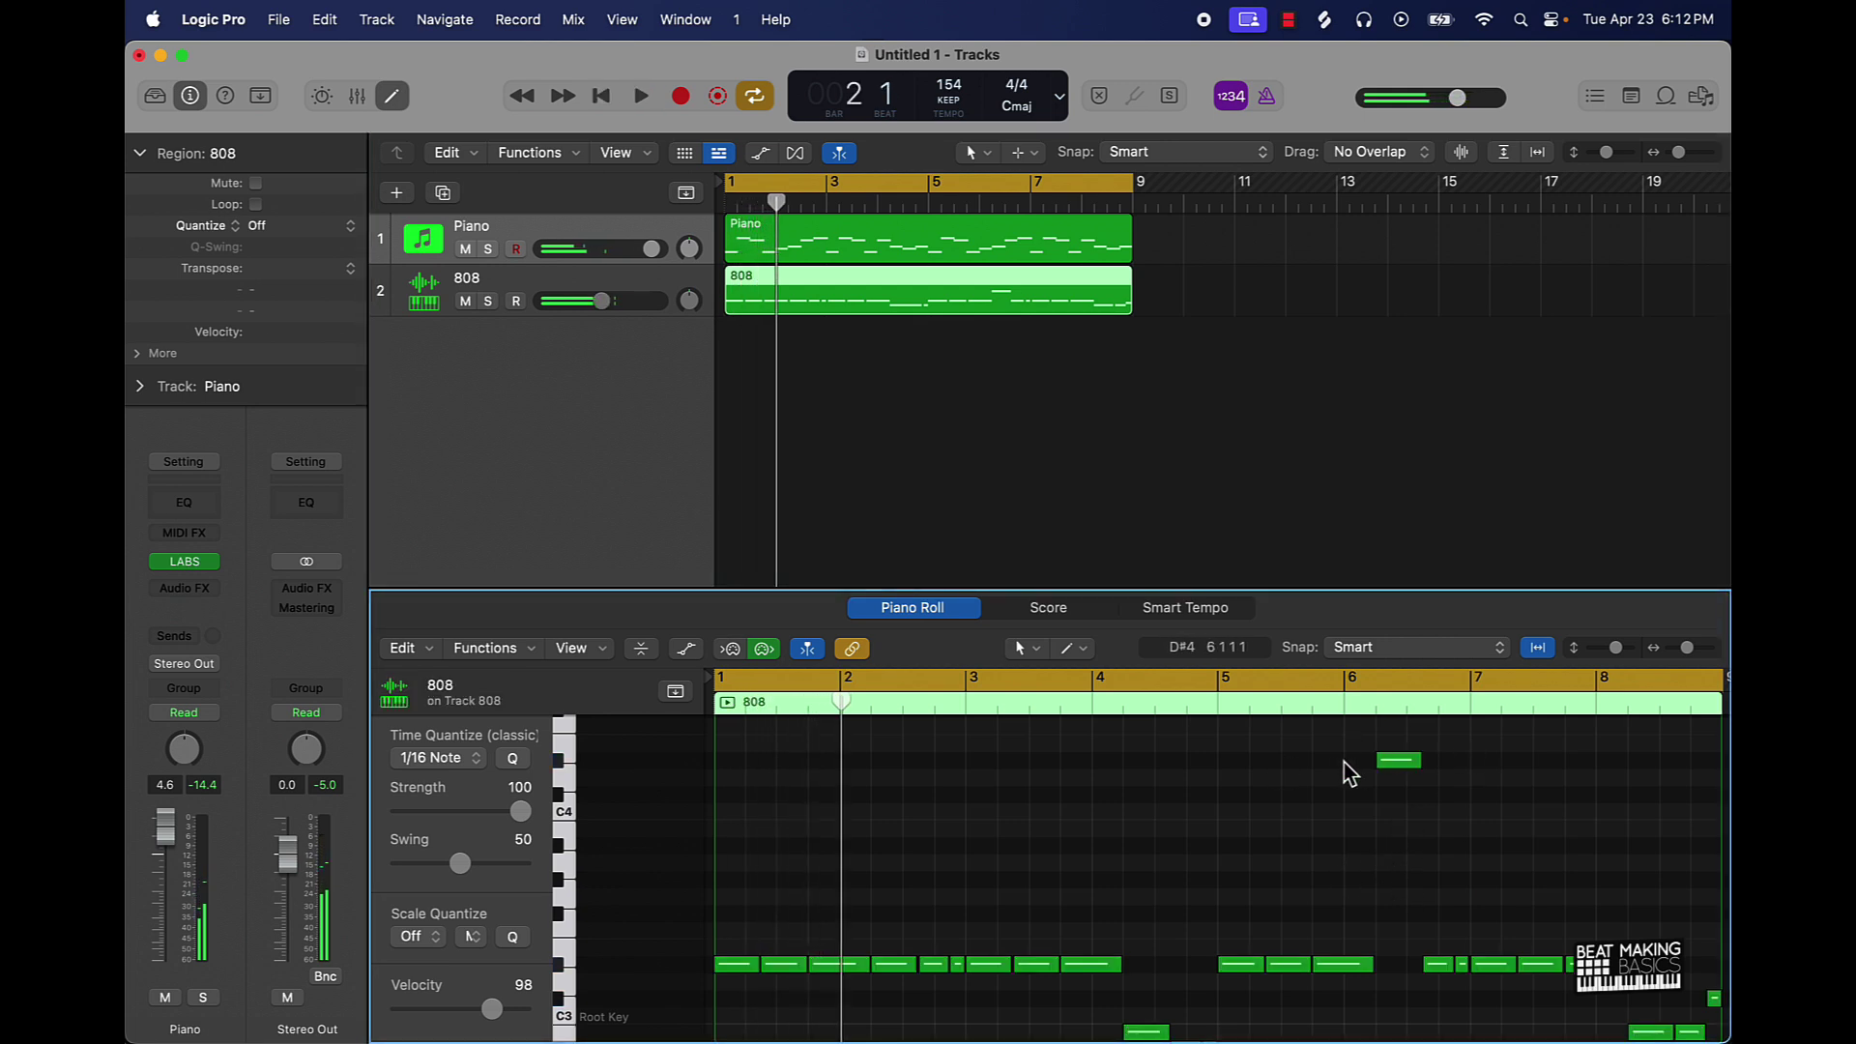
- Lower the high 808 note at beat 2 of bar 6 to A#2 and play back the bassline
left_click_drag(1490, 729, 1328, 825)
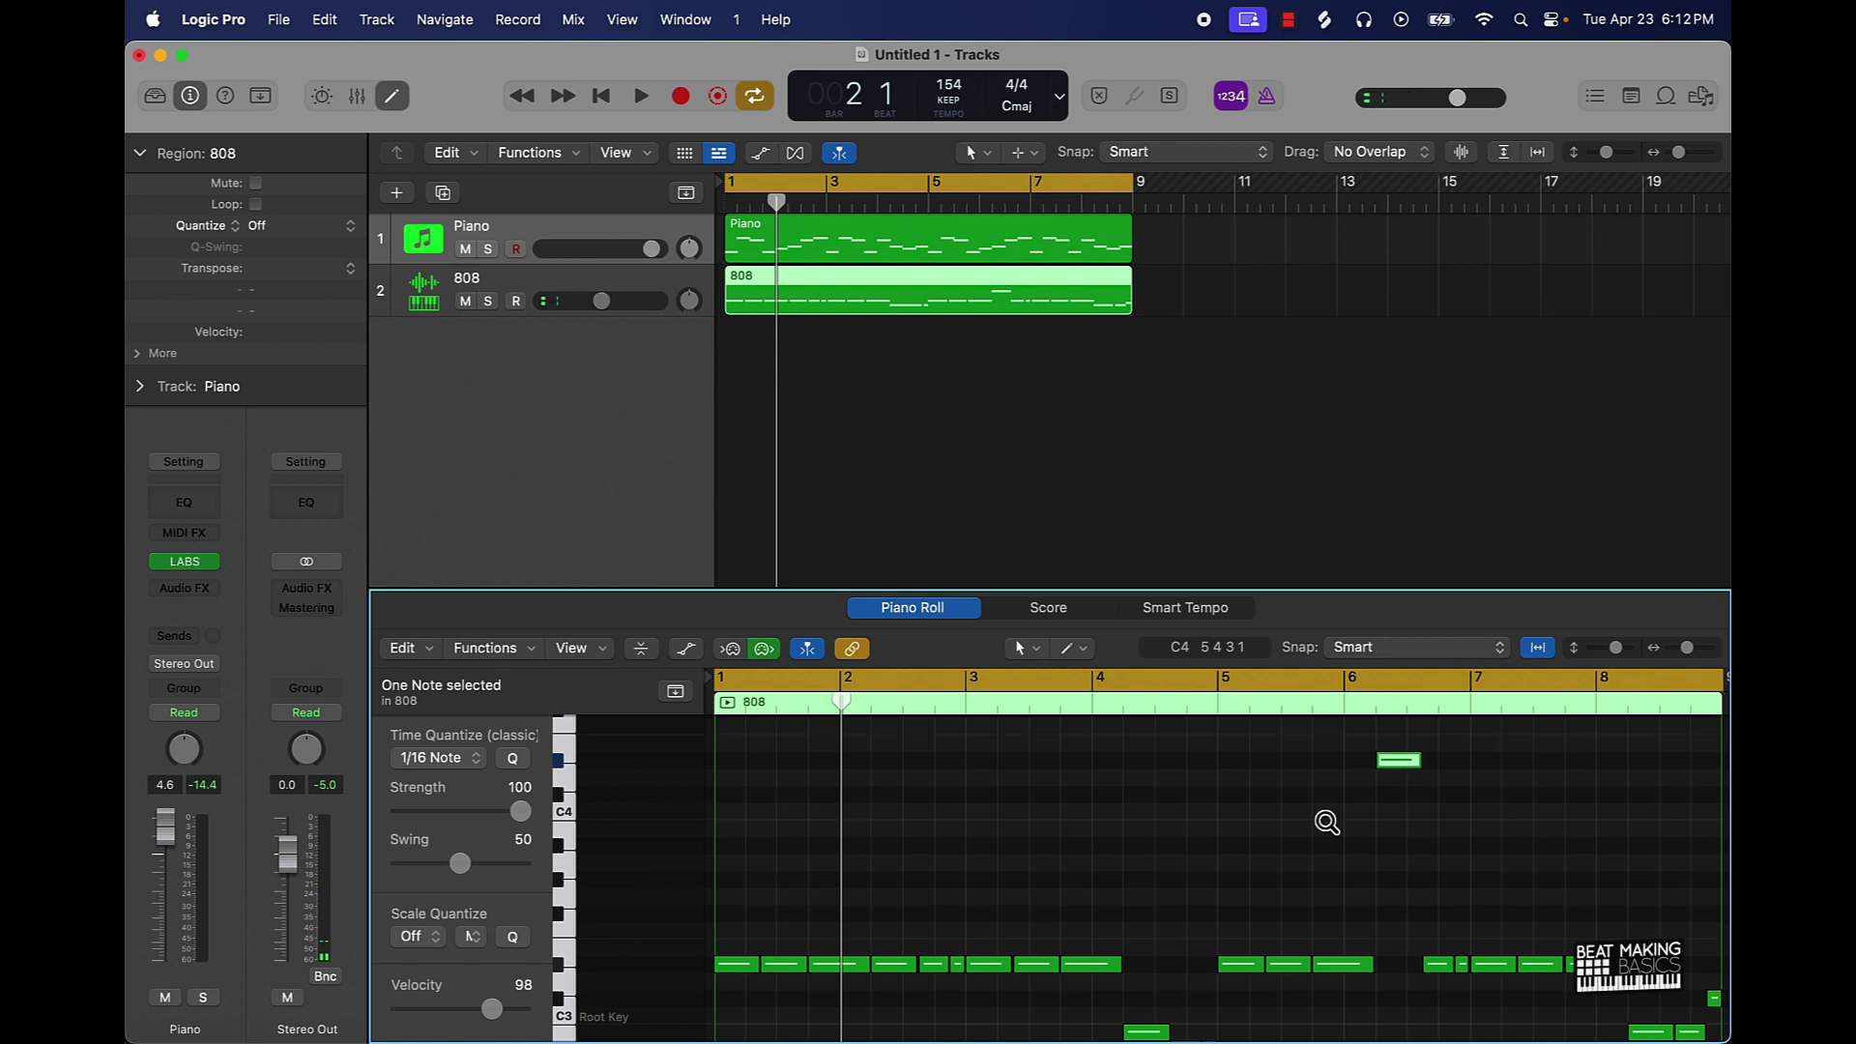
key("alt+Down")
key("alt+Down")
key("alt+Down")
key("alt+Down")
key("alt+Down")
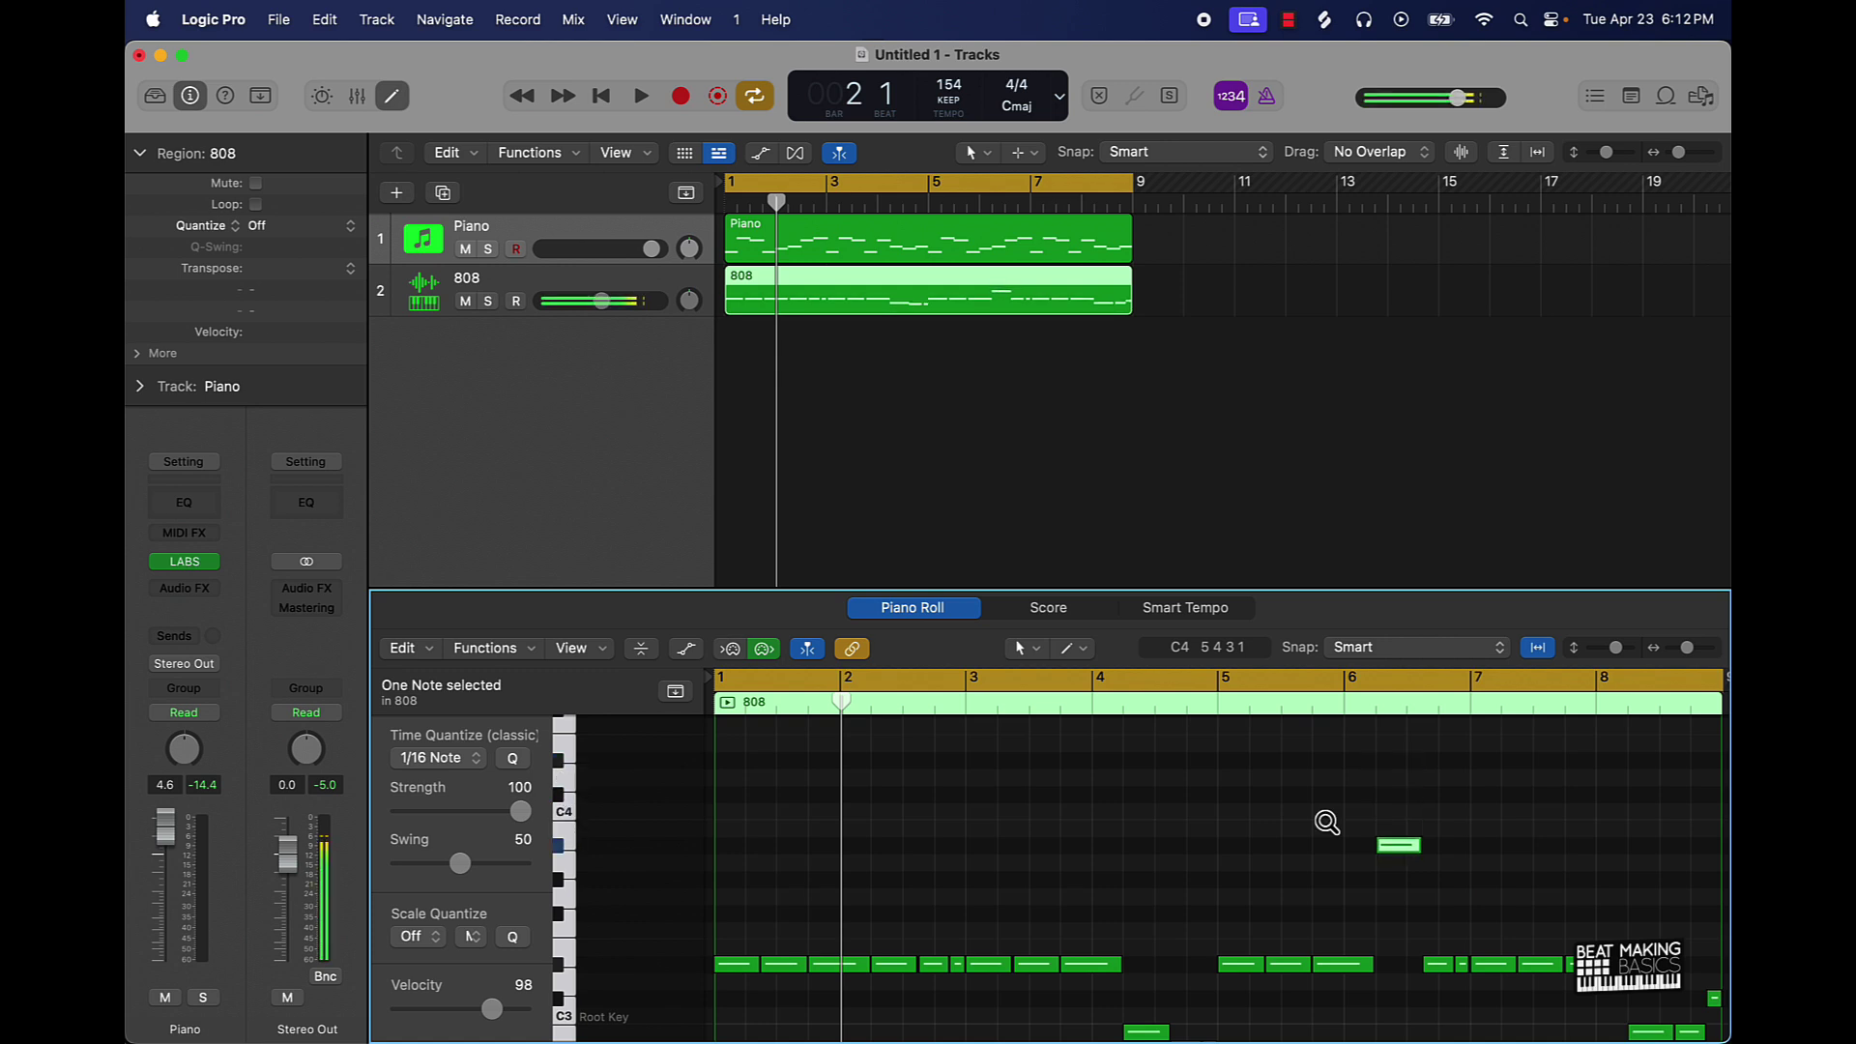
key("shift+alt+Down")
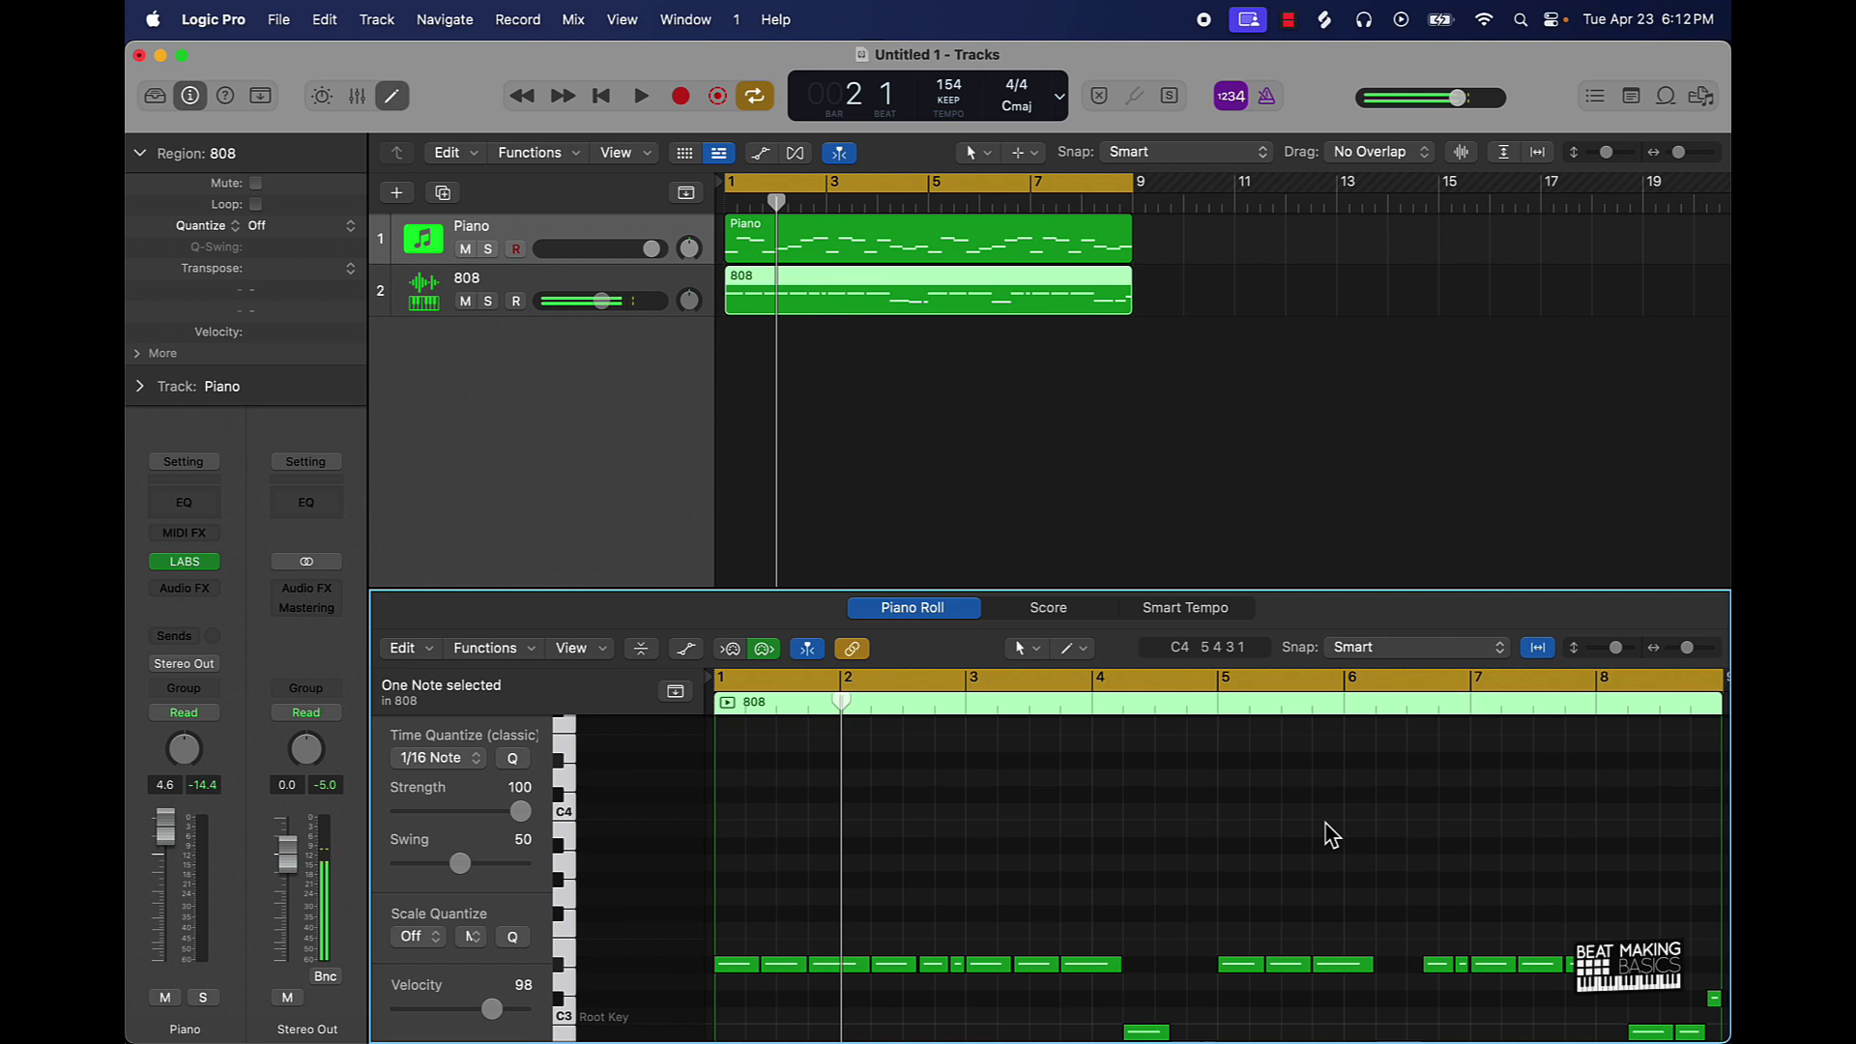
scroll(1332, 834, "down", 5)
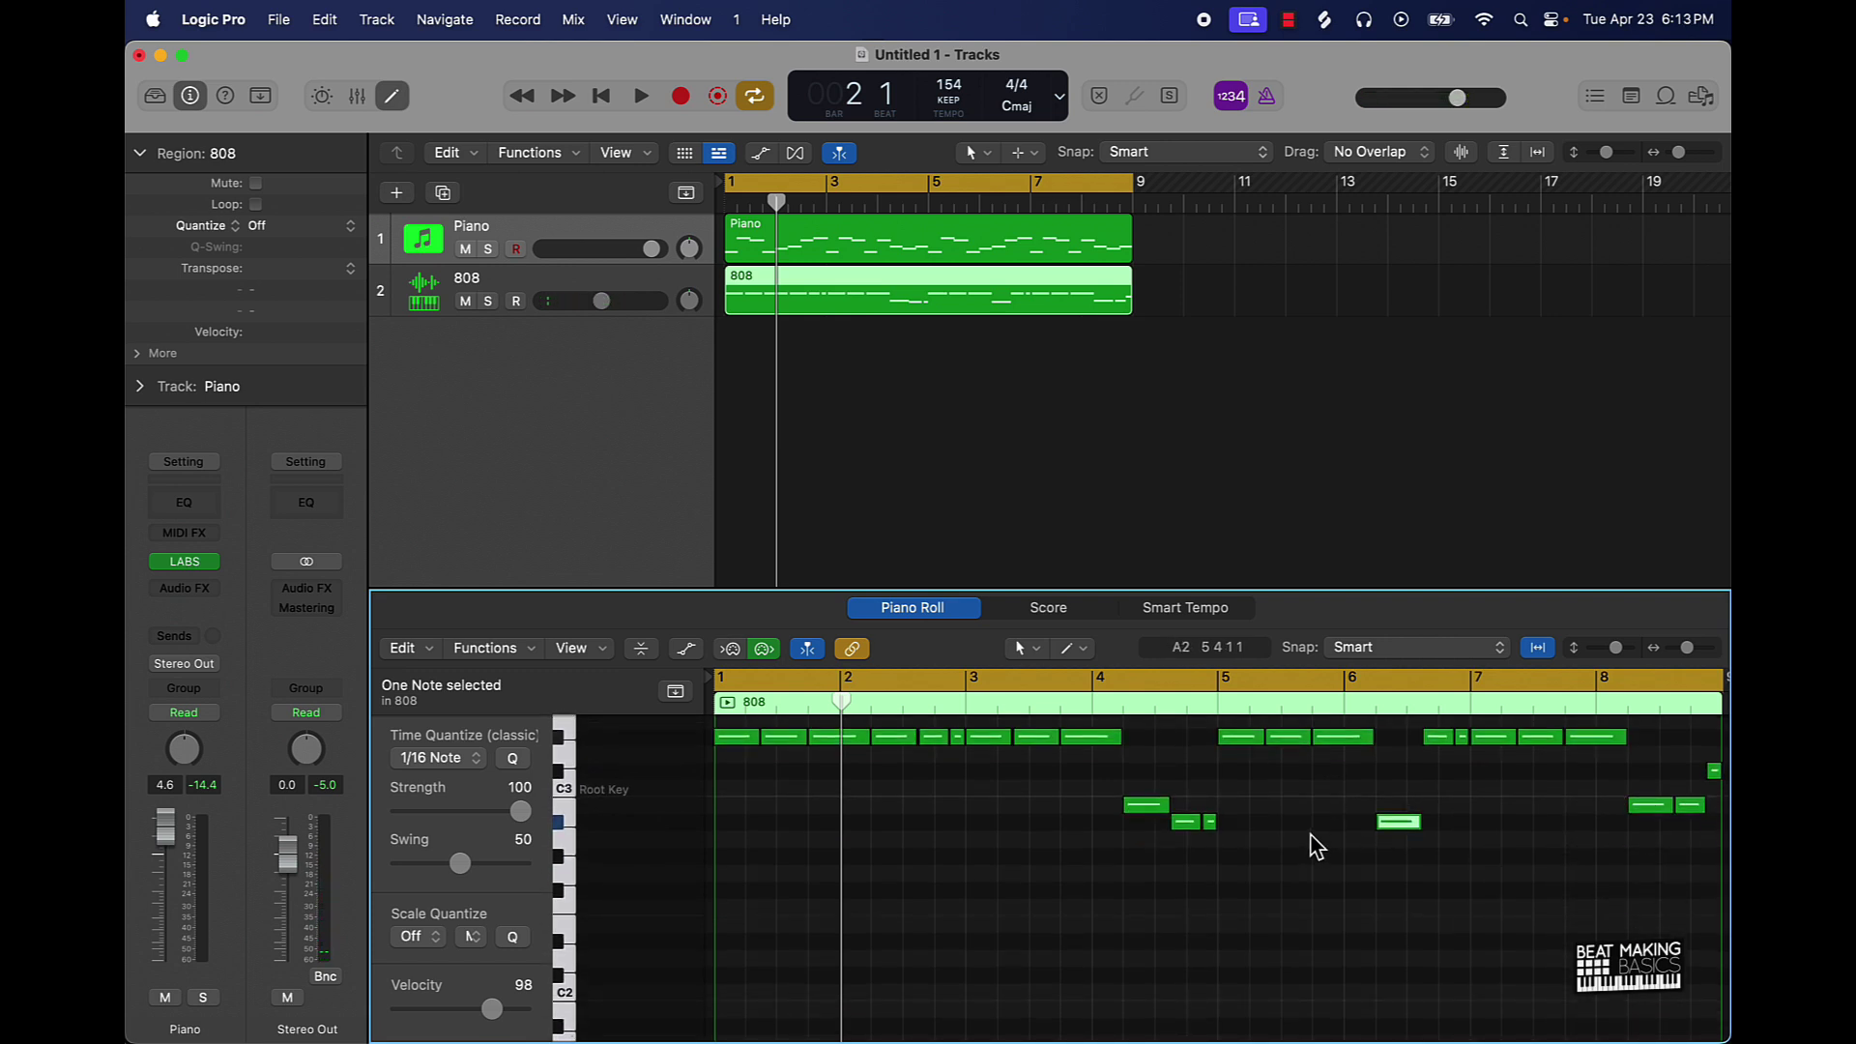
left_click(1313, 837)
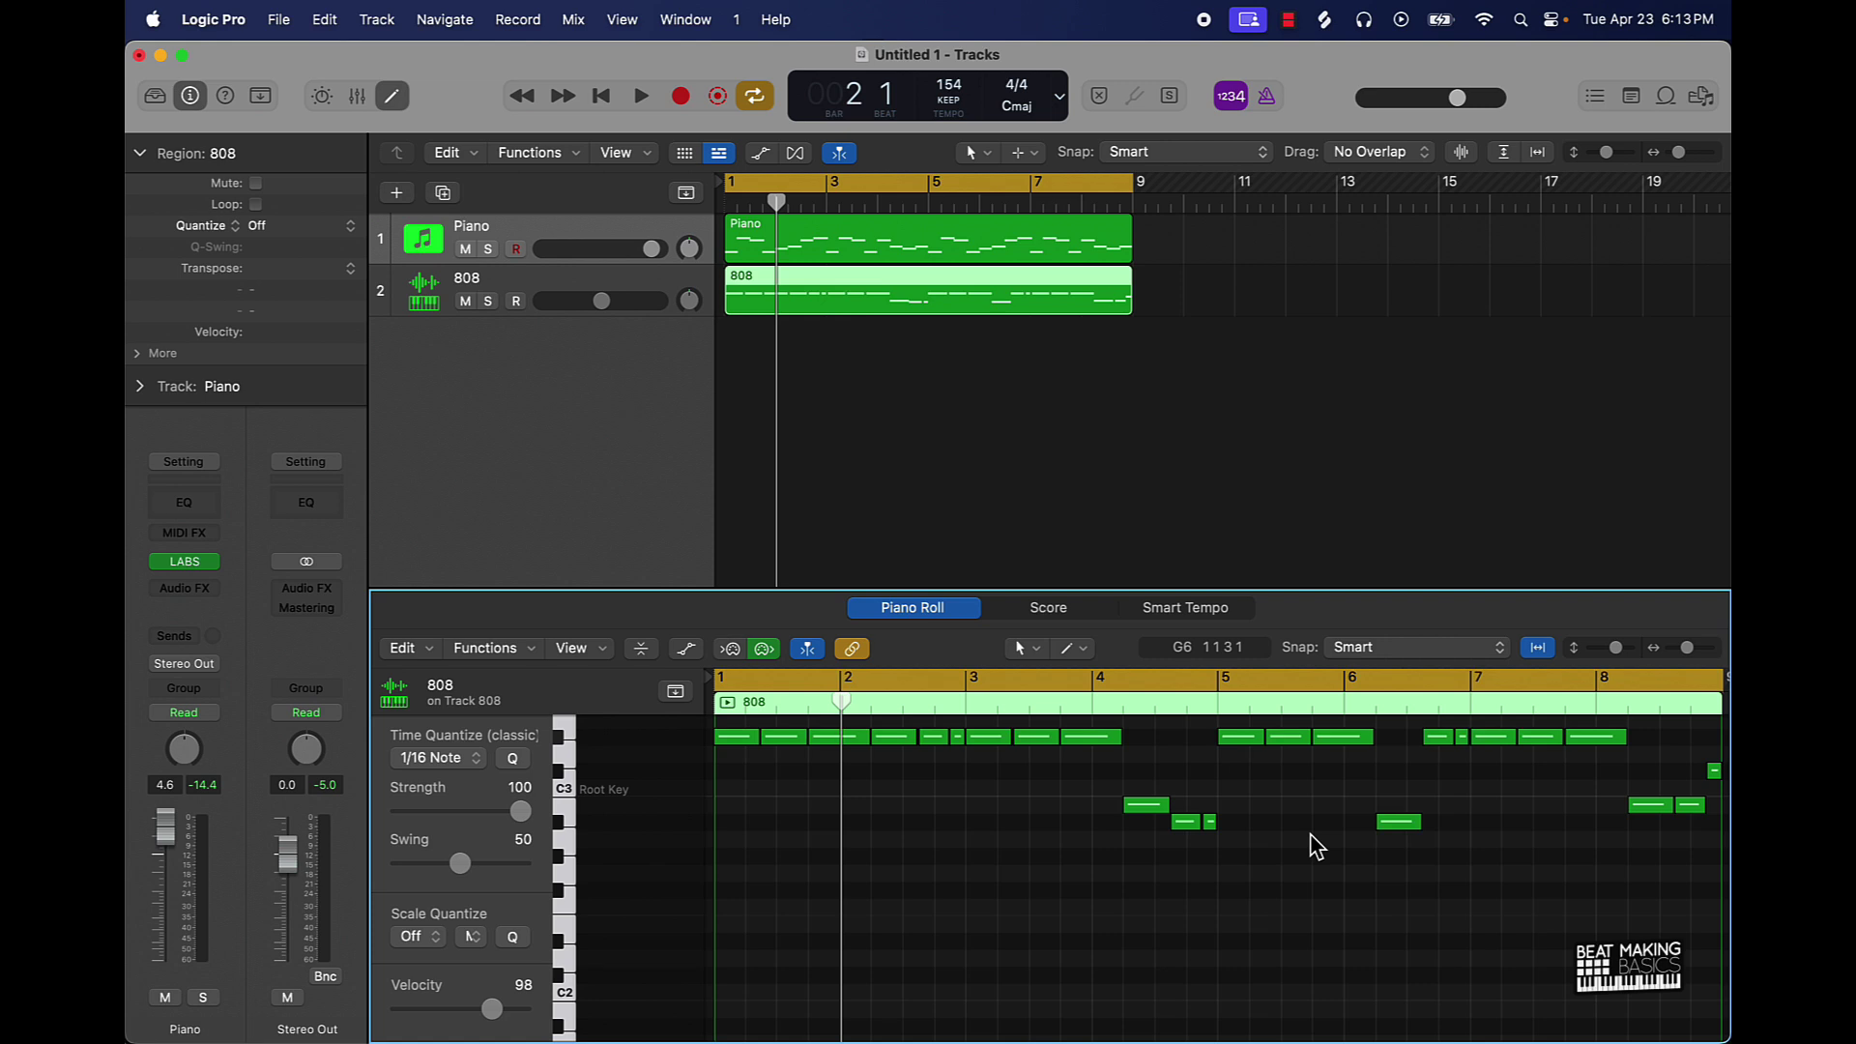
key("space")
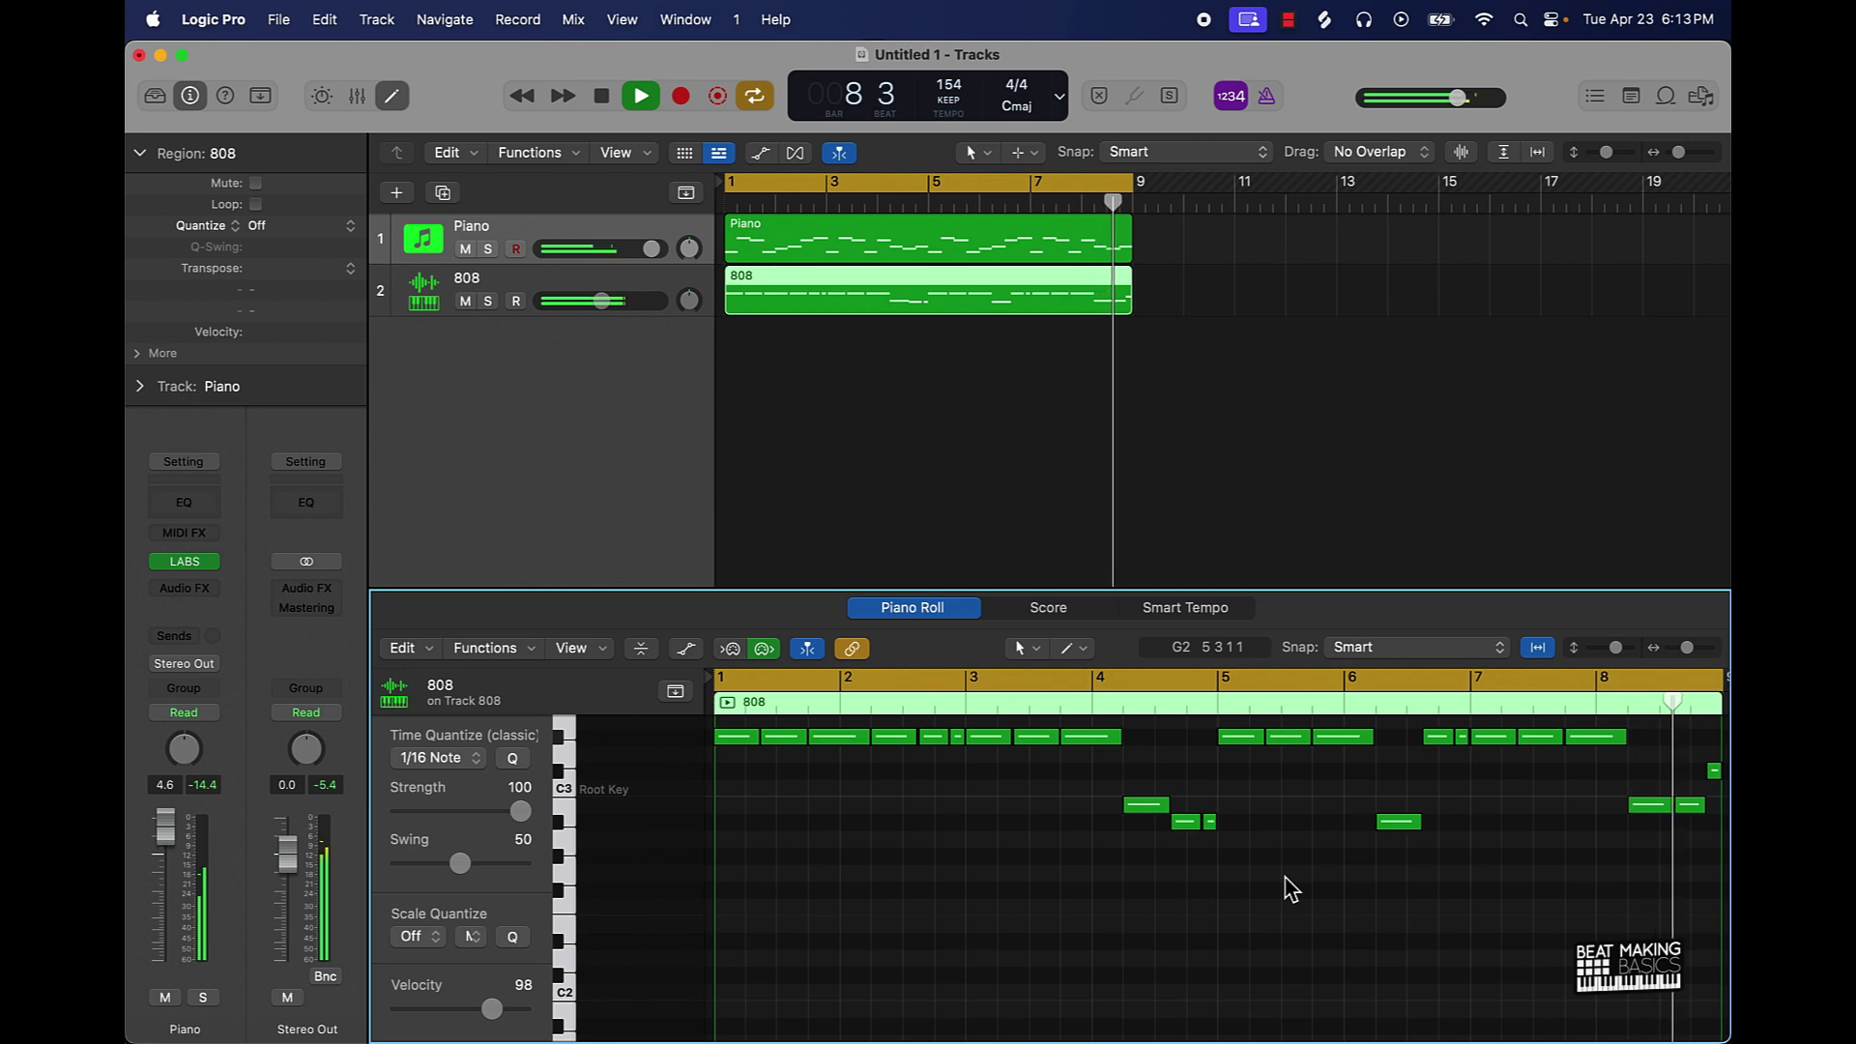
key("space")
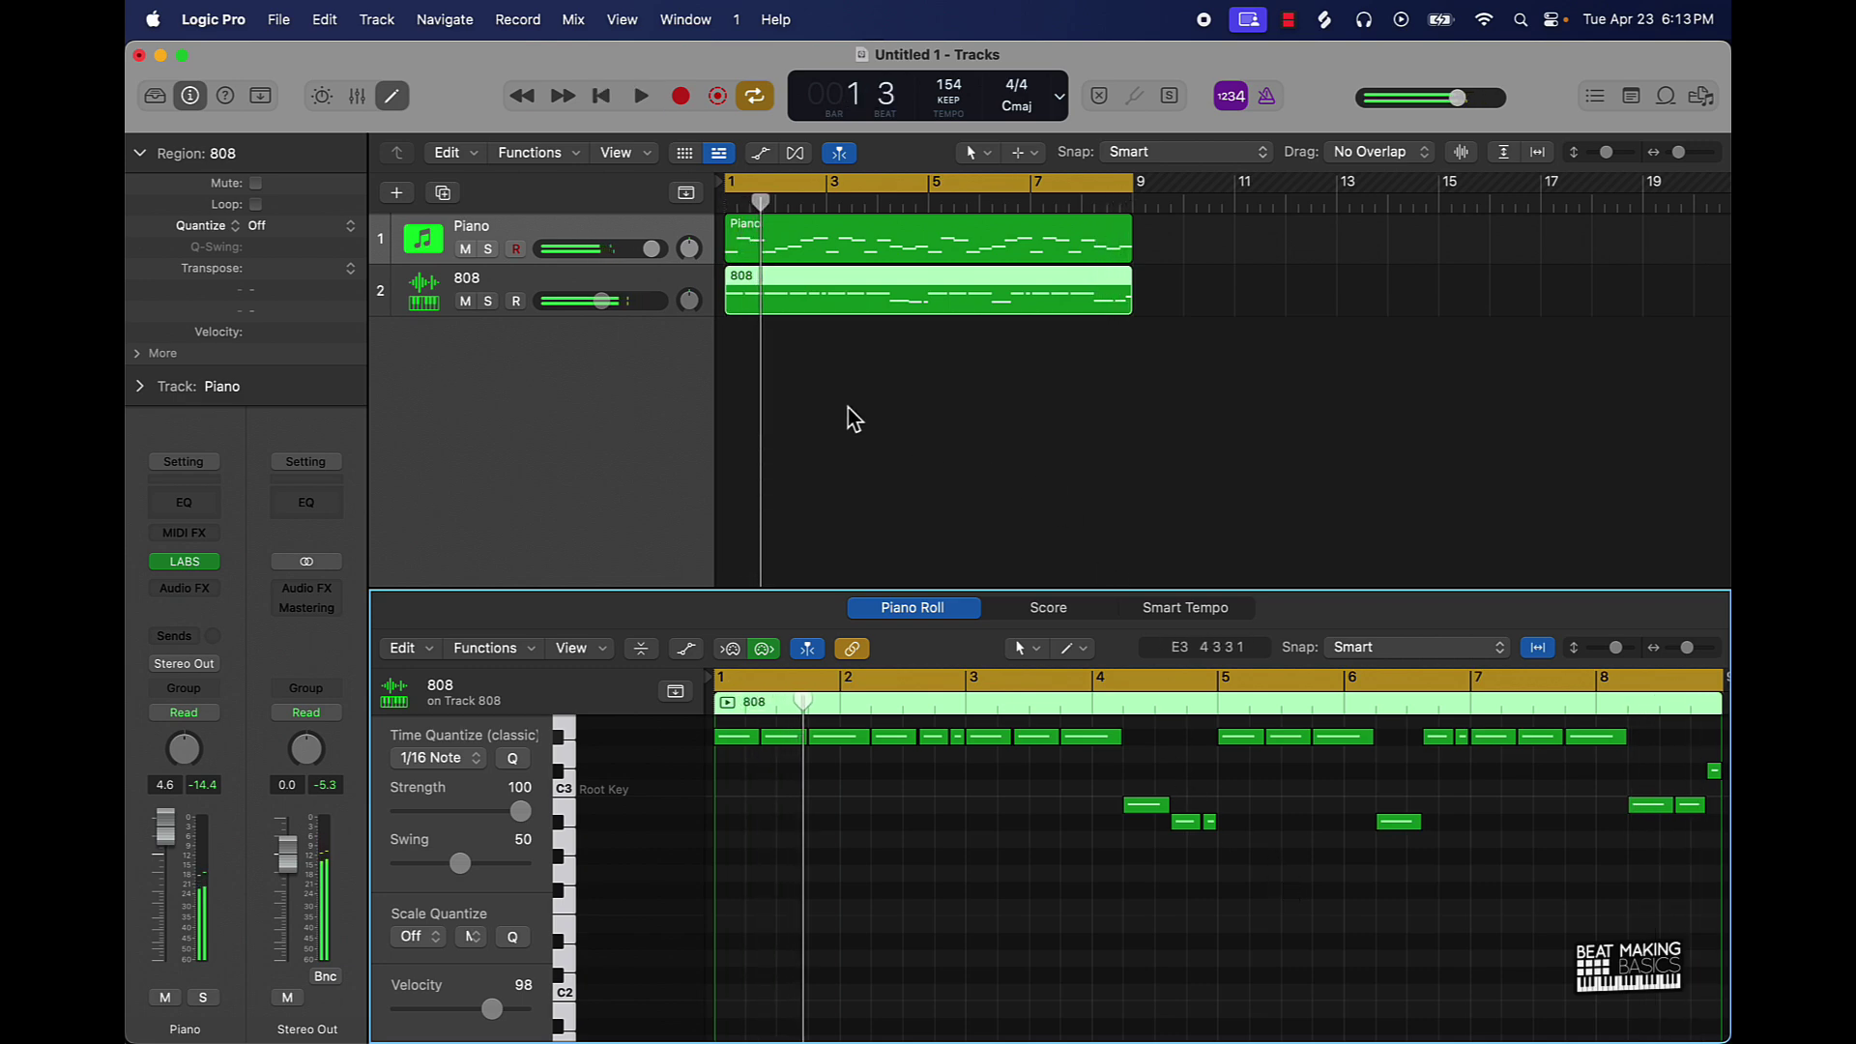
- Add a pattern-based software instrument track with a stereo Quick Sampler after the 808 track
left_click(423, 288)
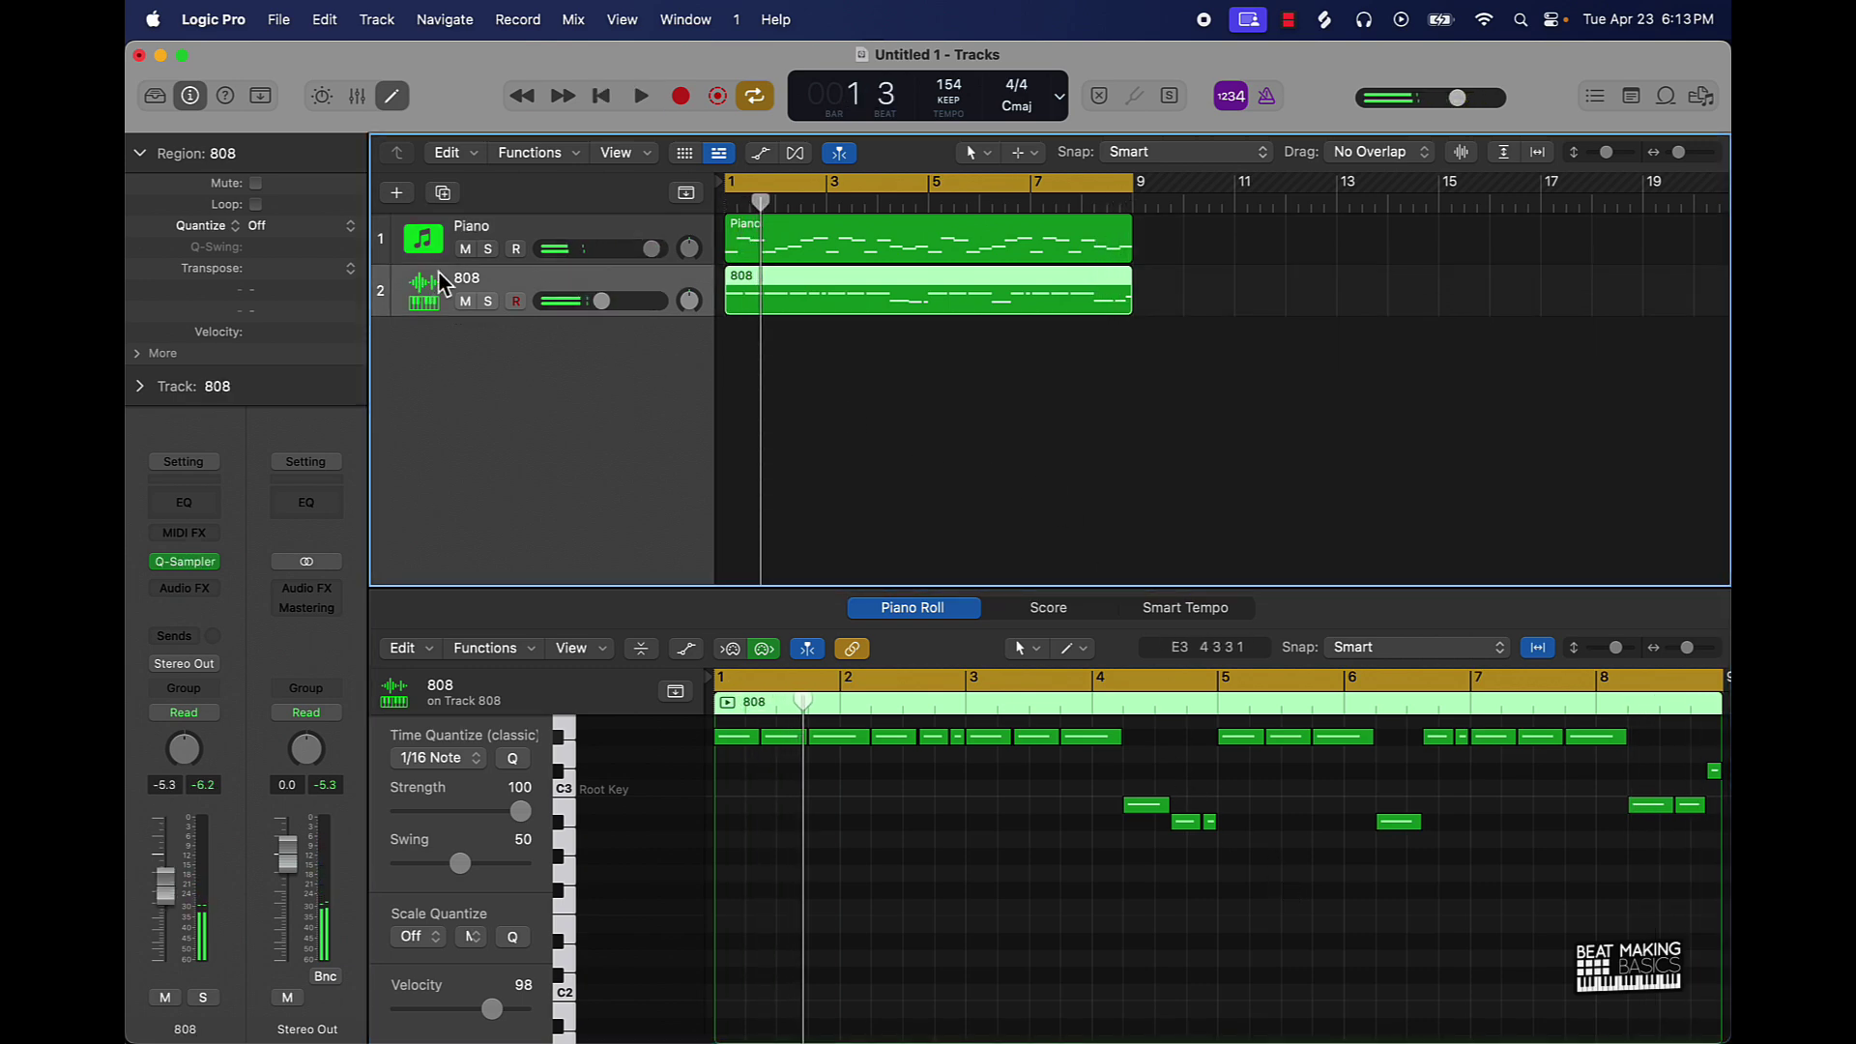
left_click(396, 193)
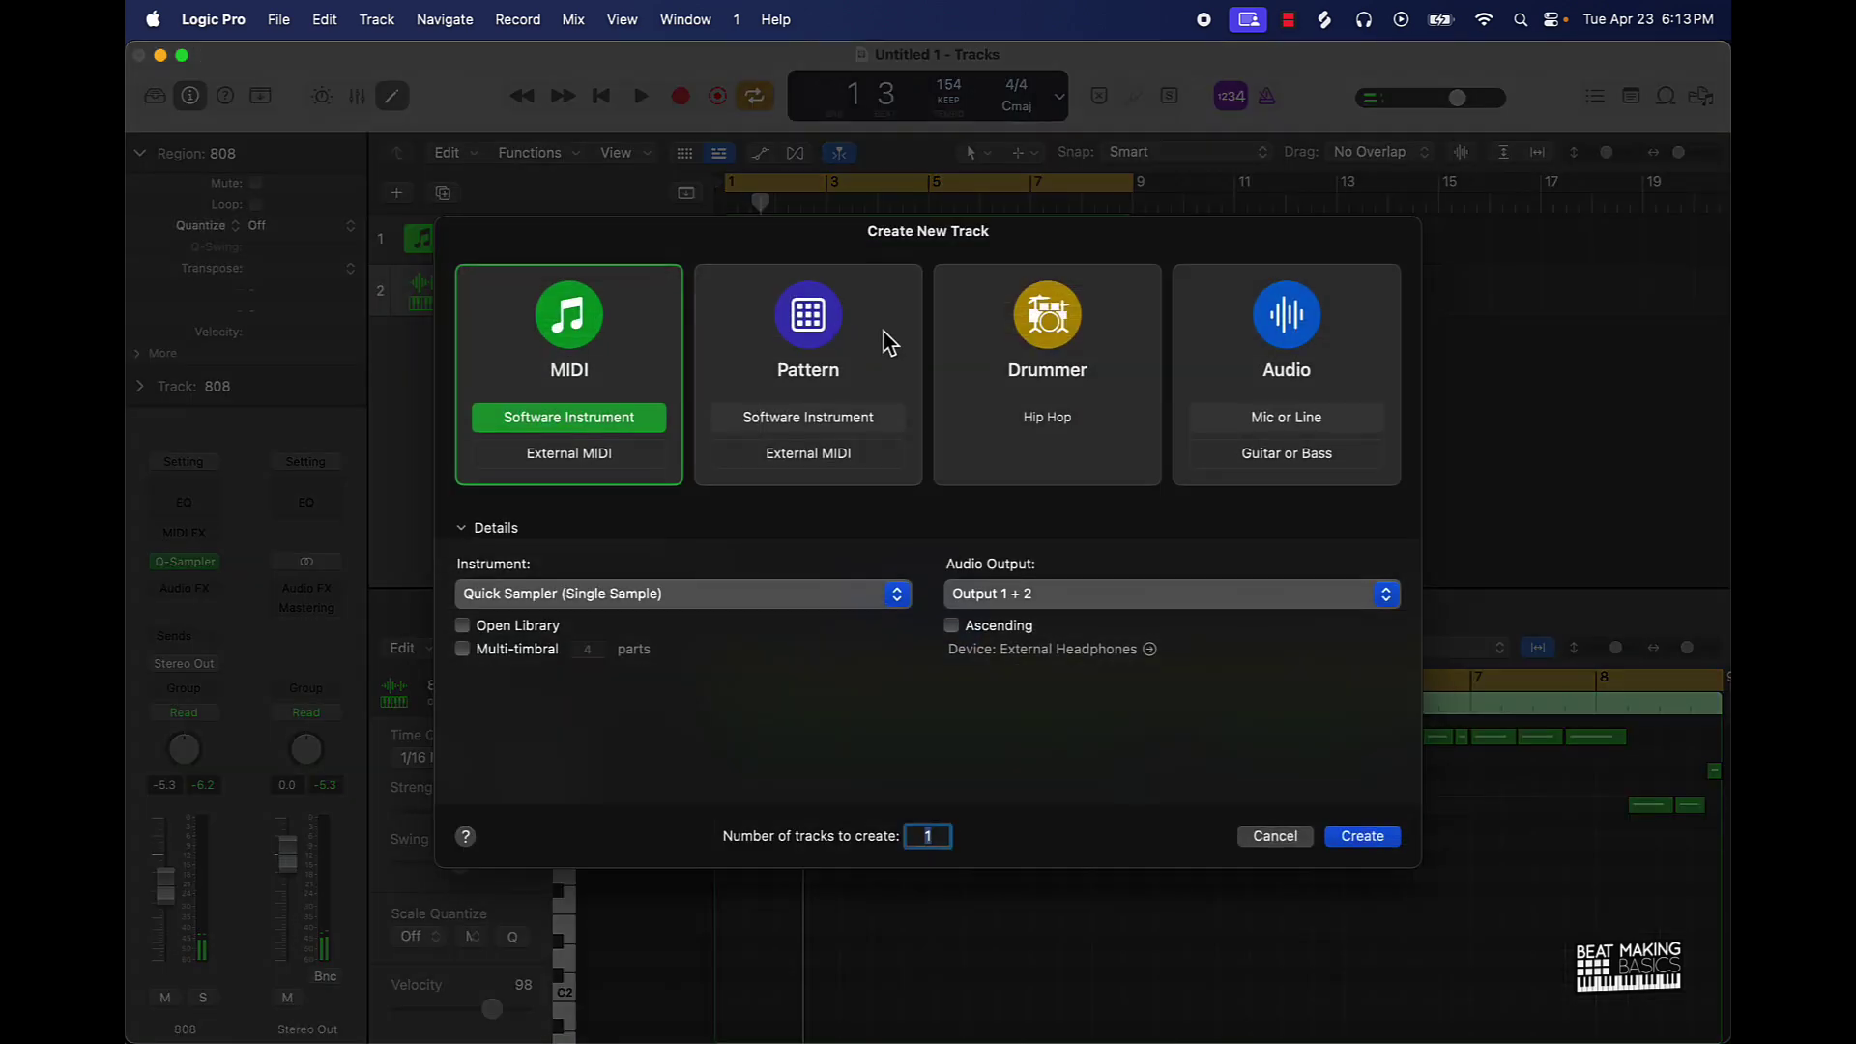
left_click(814, 350)
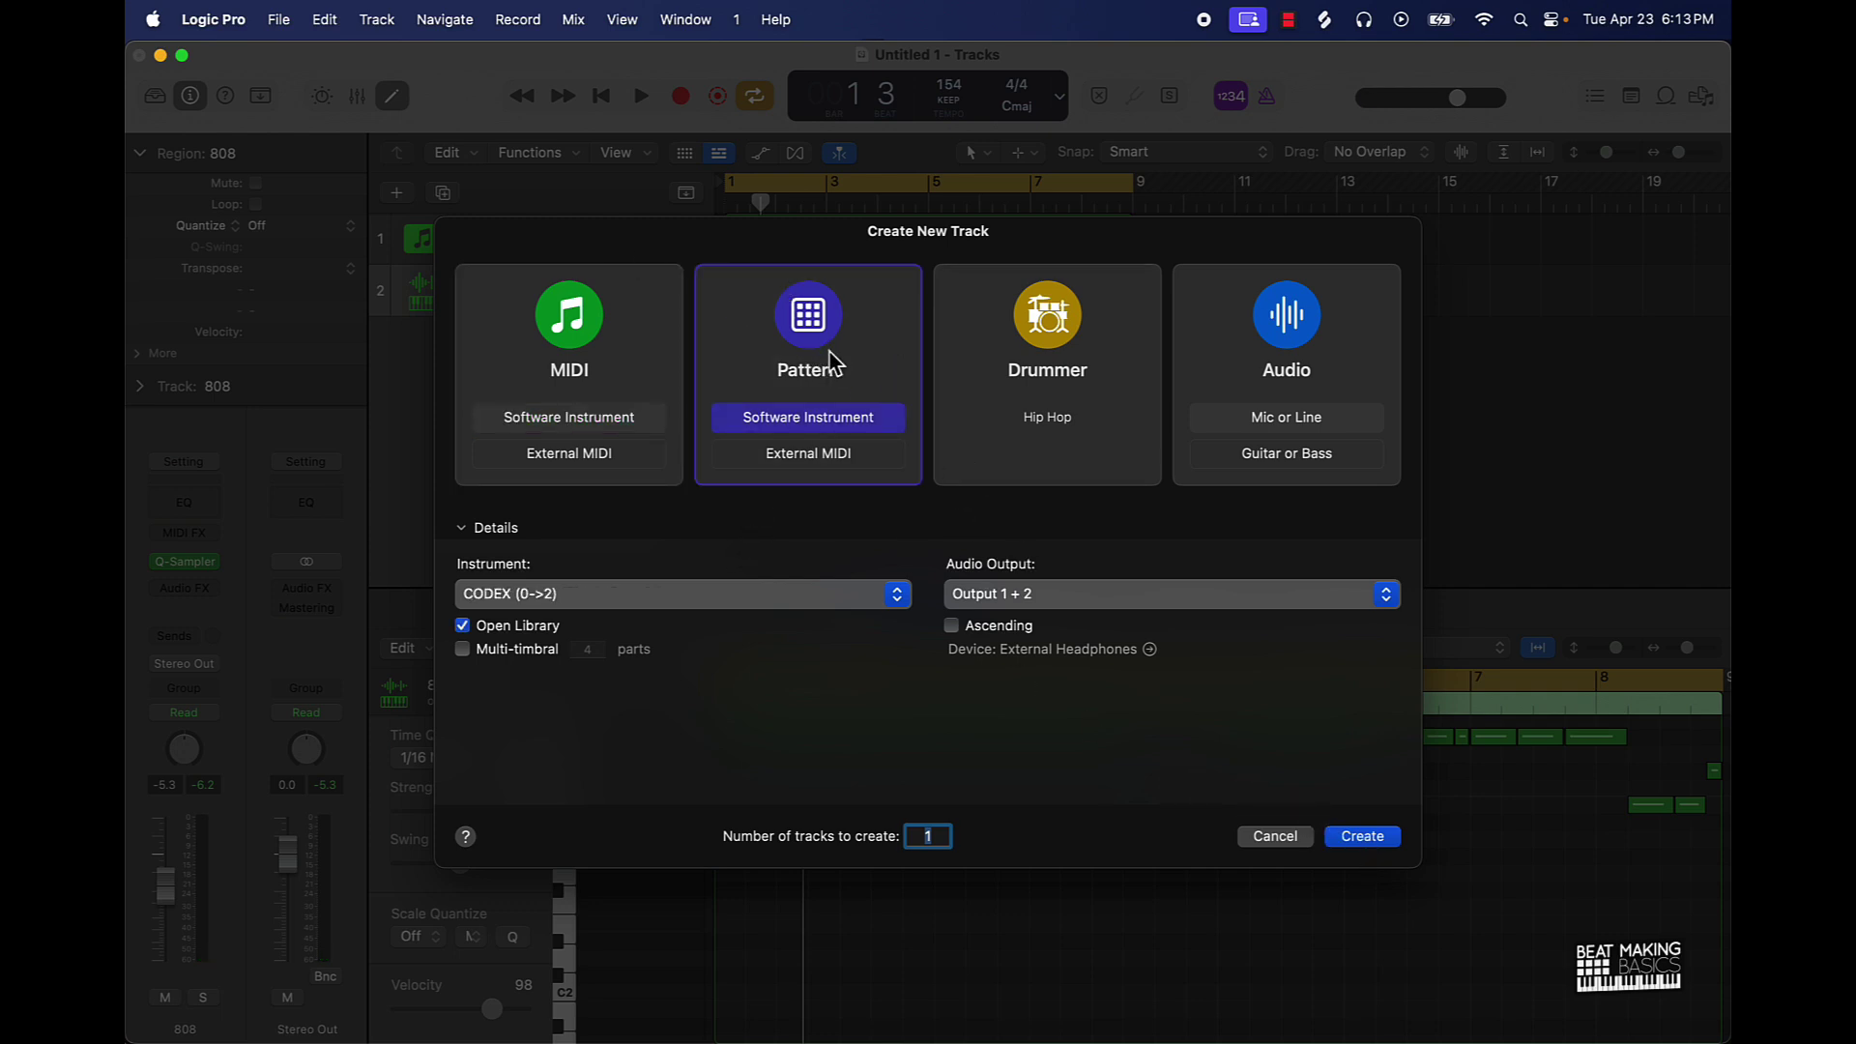
left_click(681, 587)
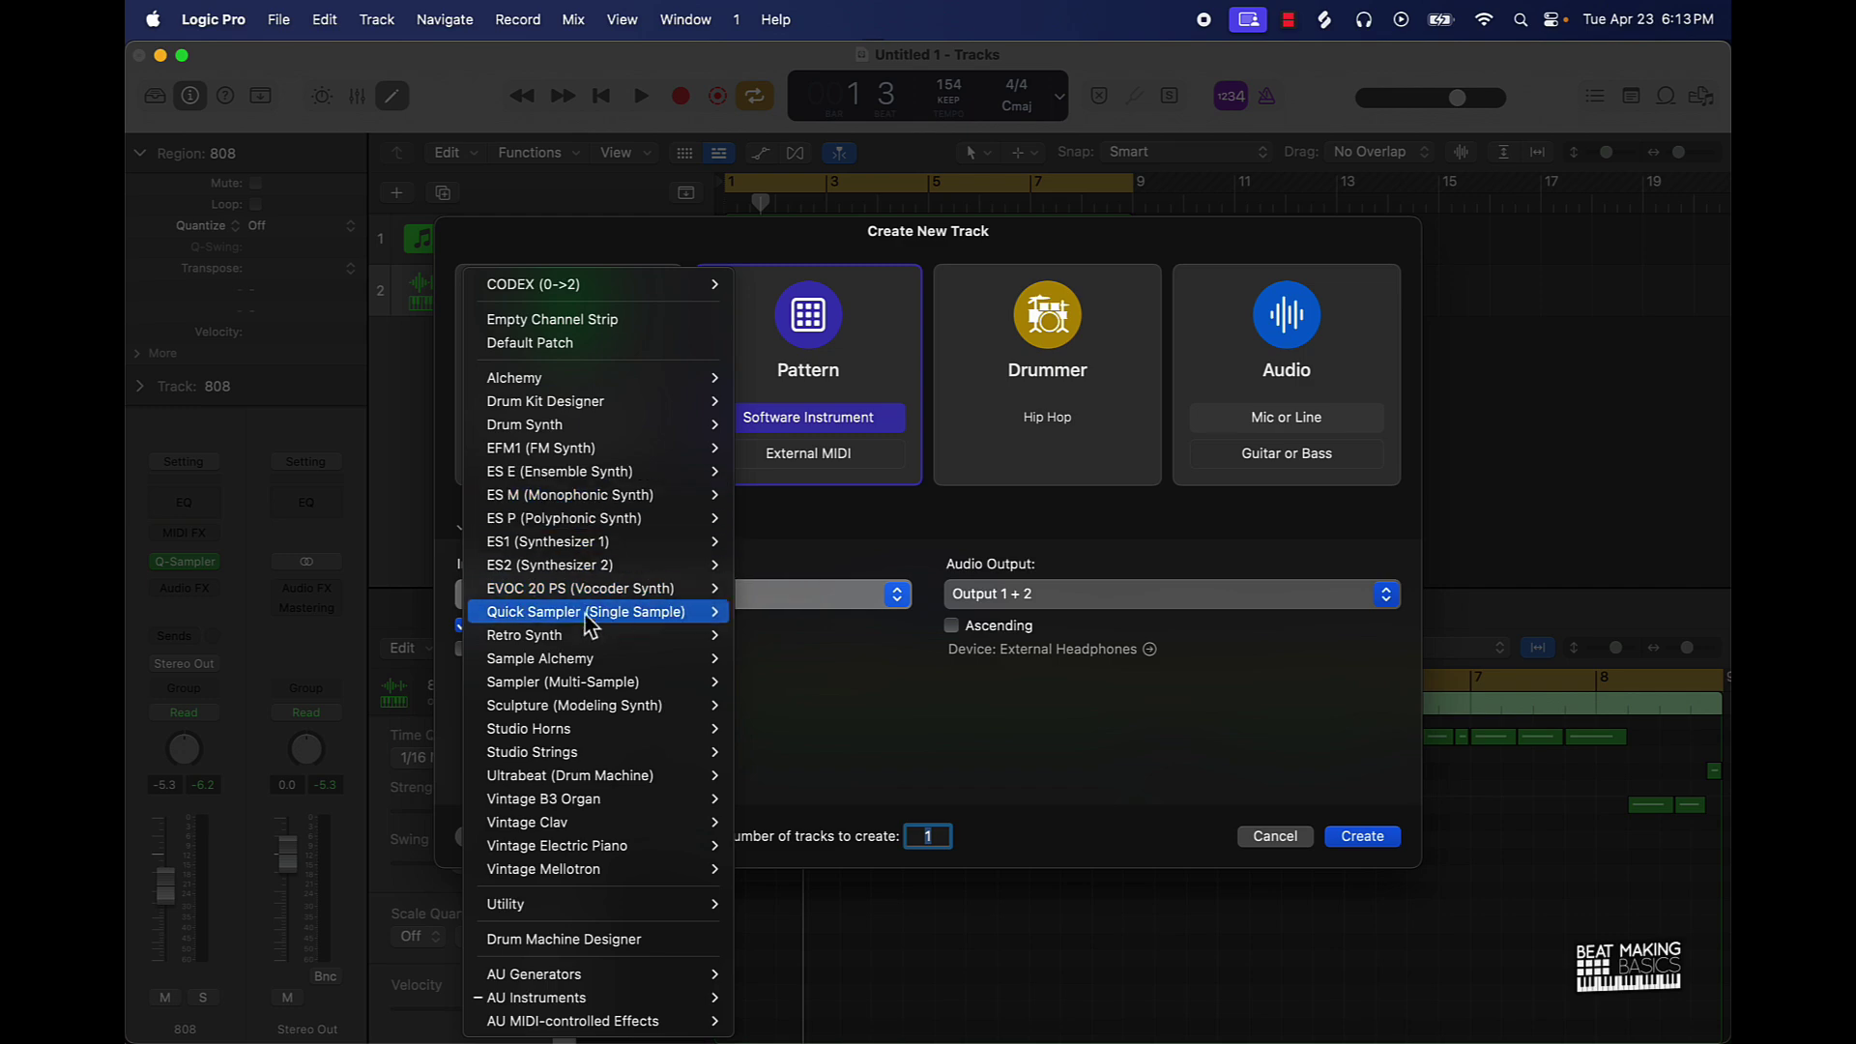
mouse_move(603, 636)
left_click(764, 635)
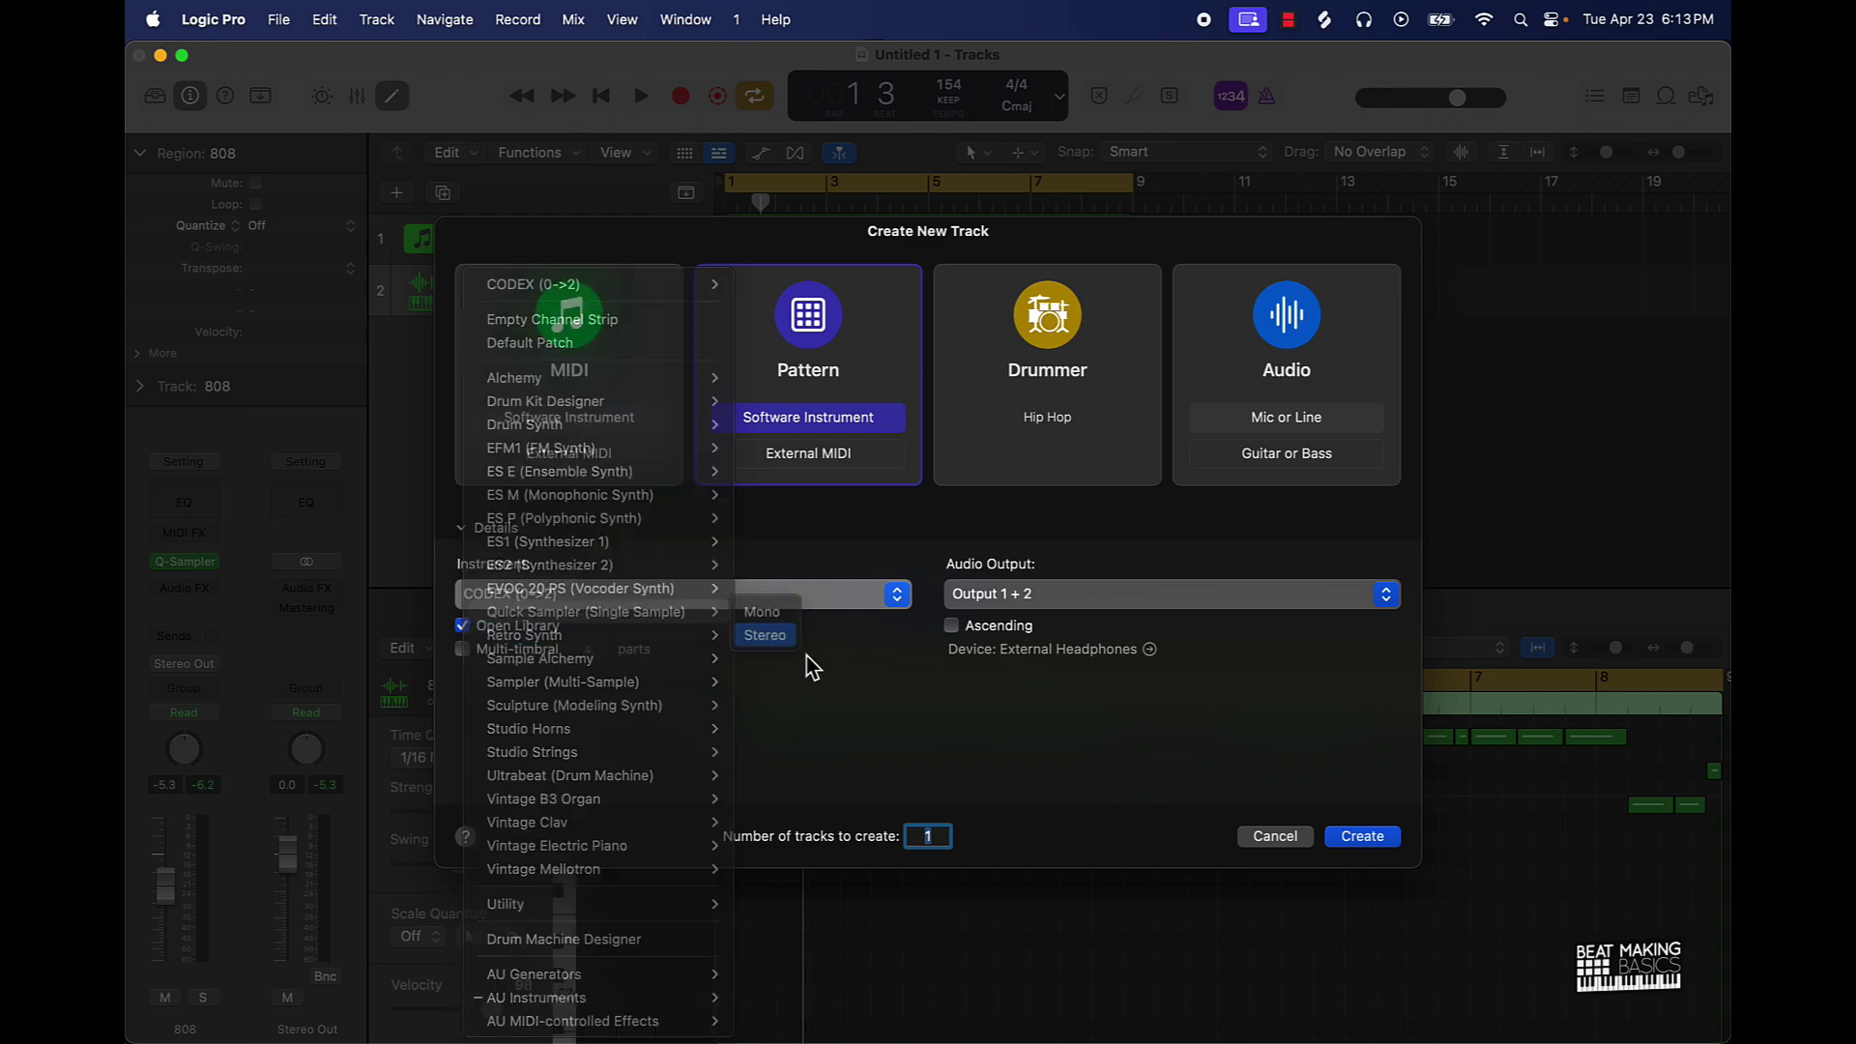
left_click(1359, 837)
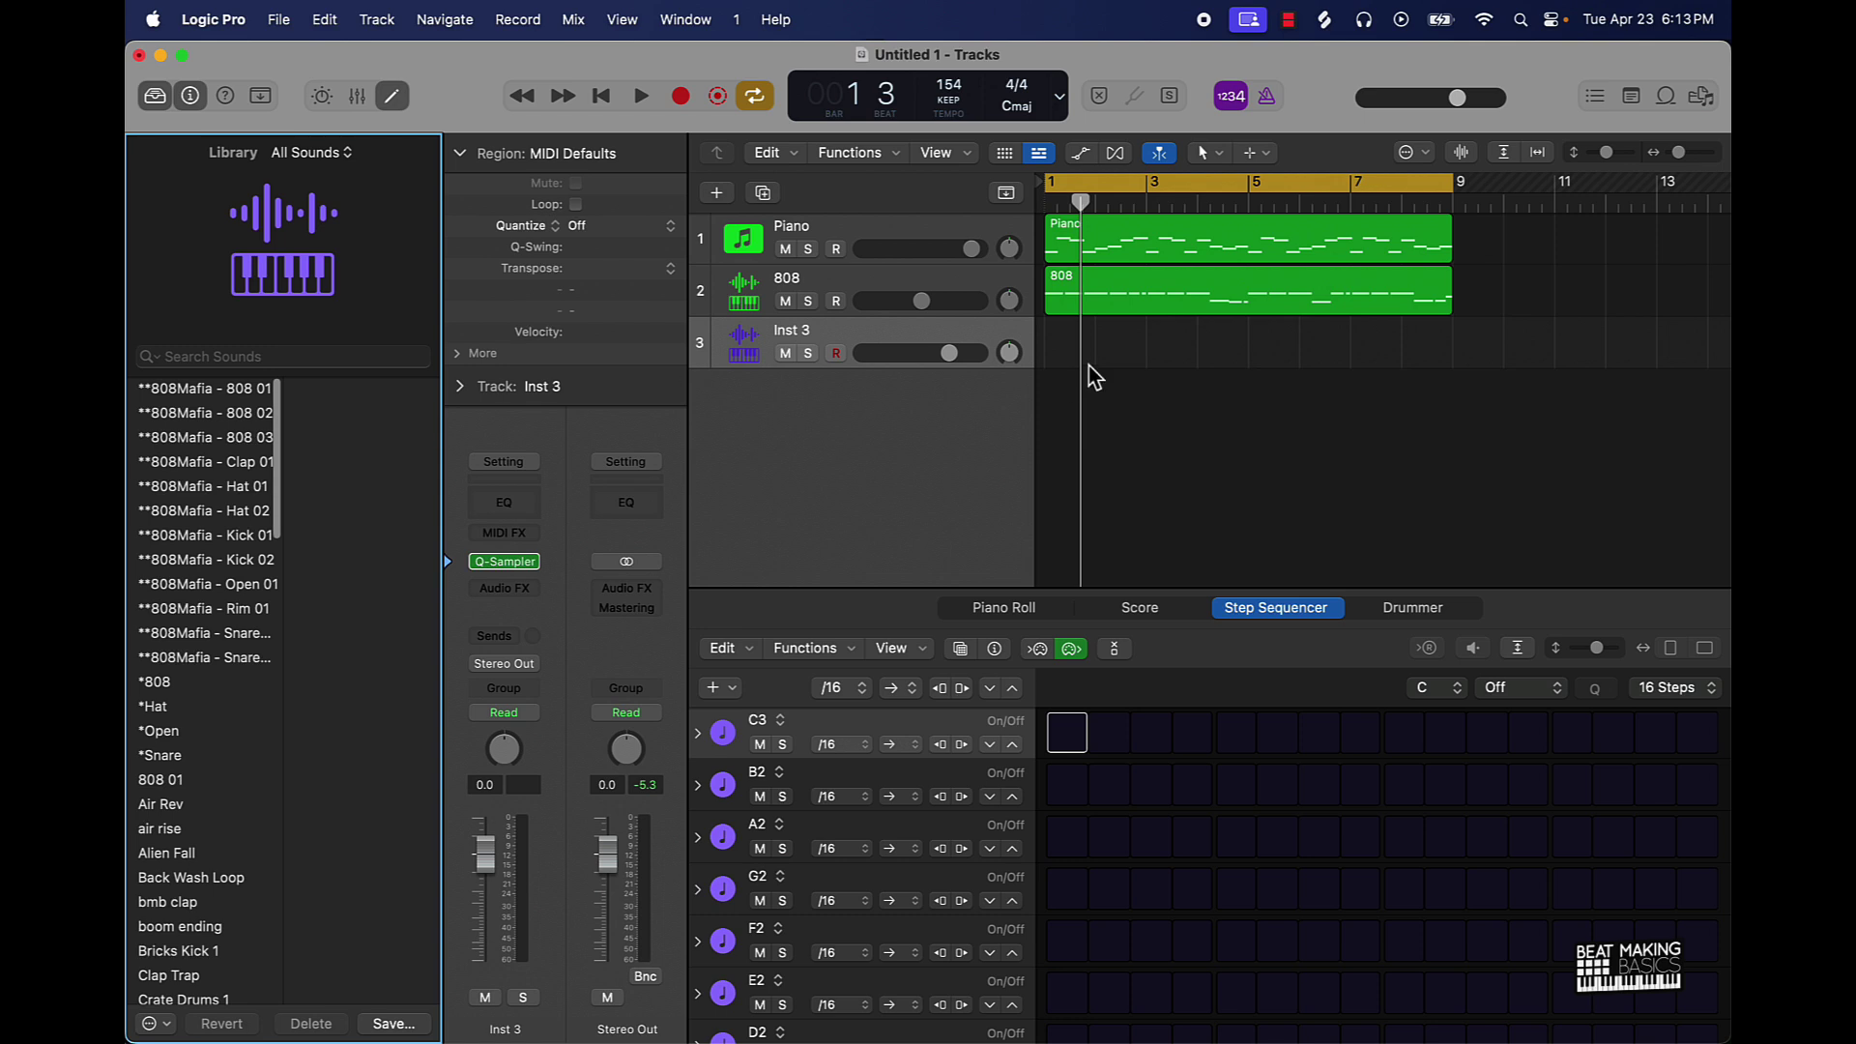
- Load the **808Mafia - Hat 02 preset into the new track's Quick Sampler
mouse_move(530, 566)
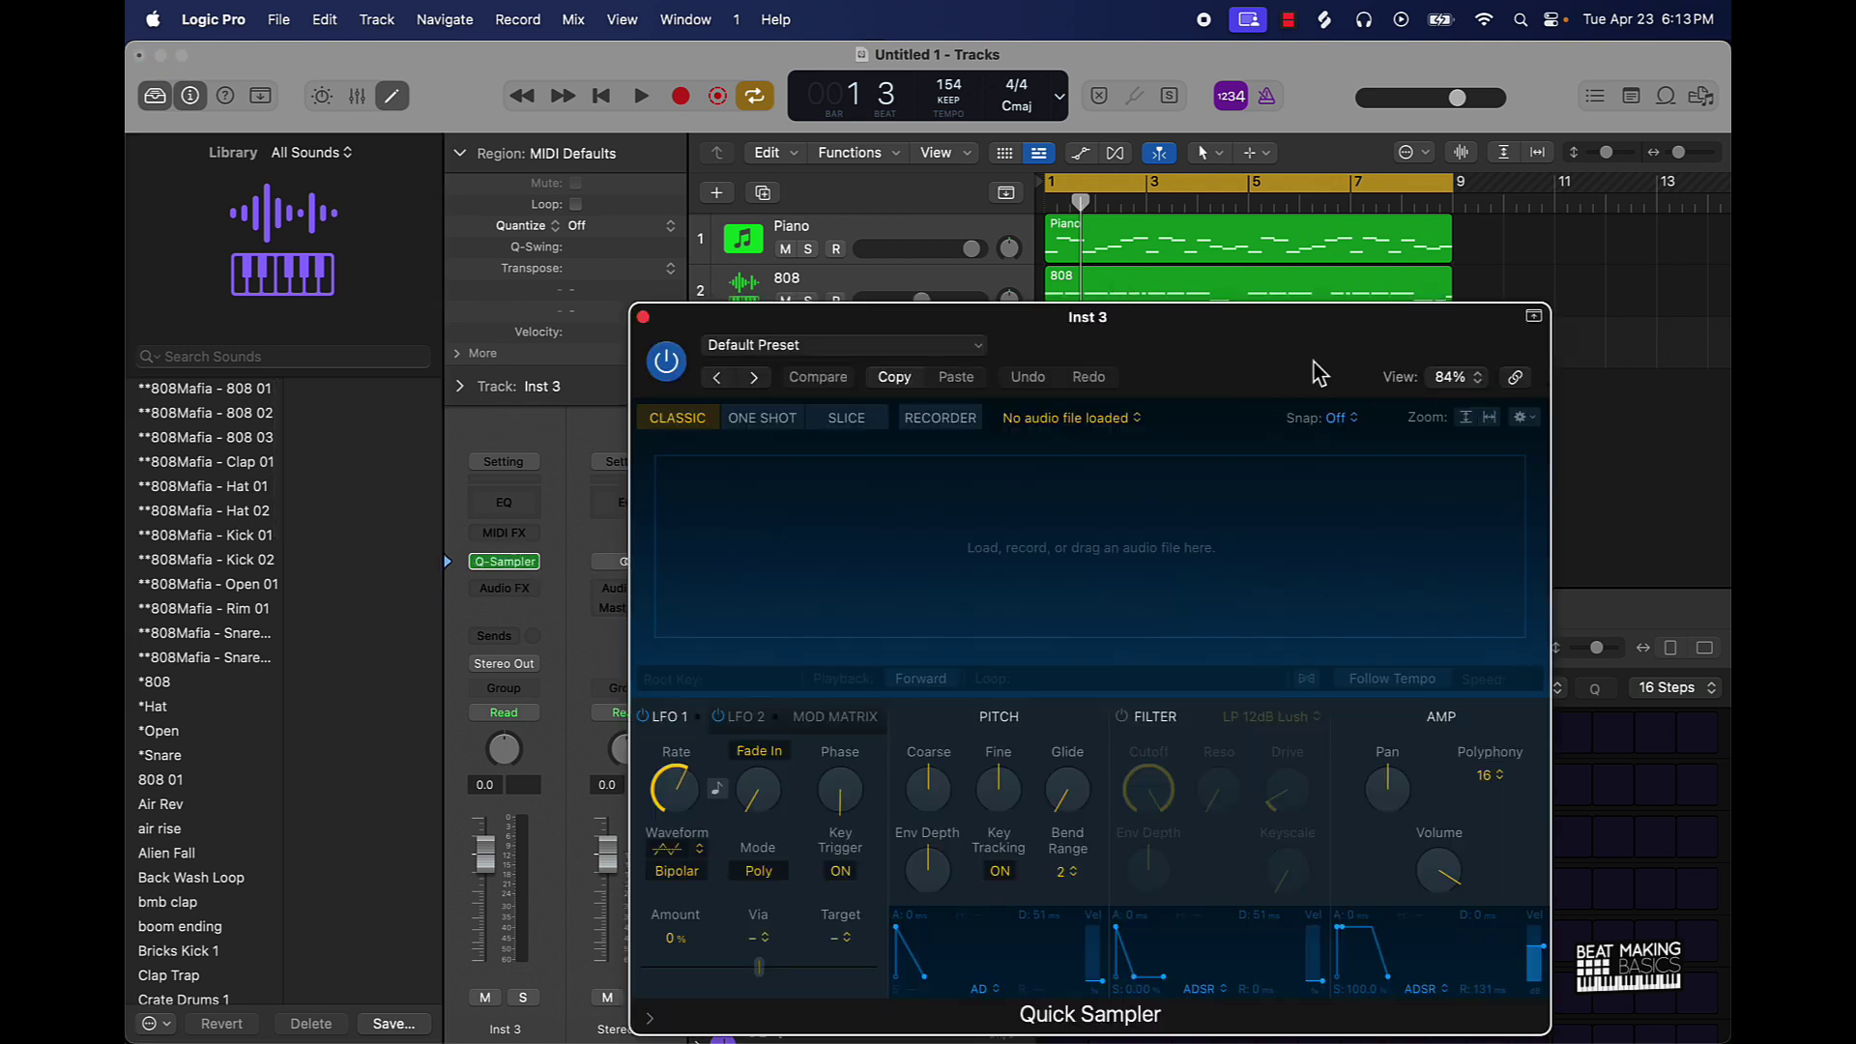
left_click_drag(1317, 368, 976, 292)
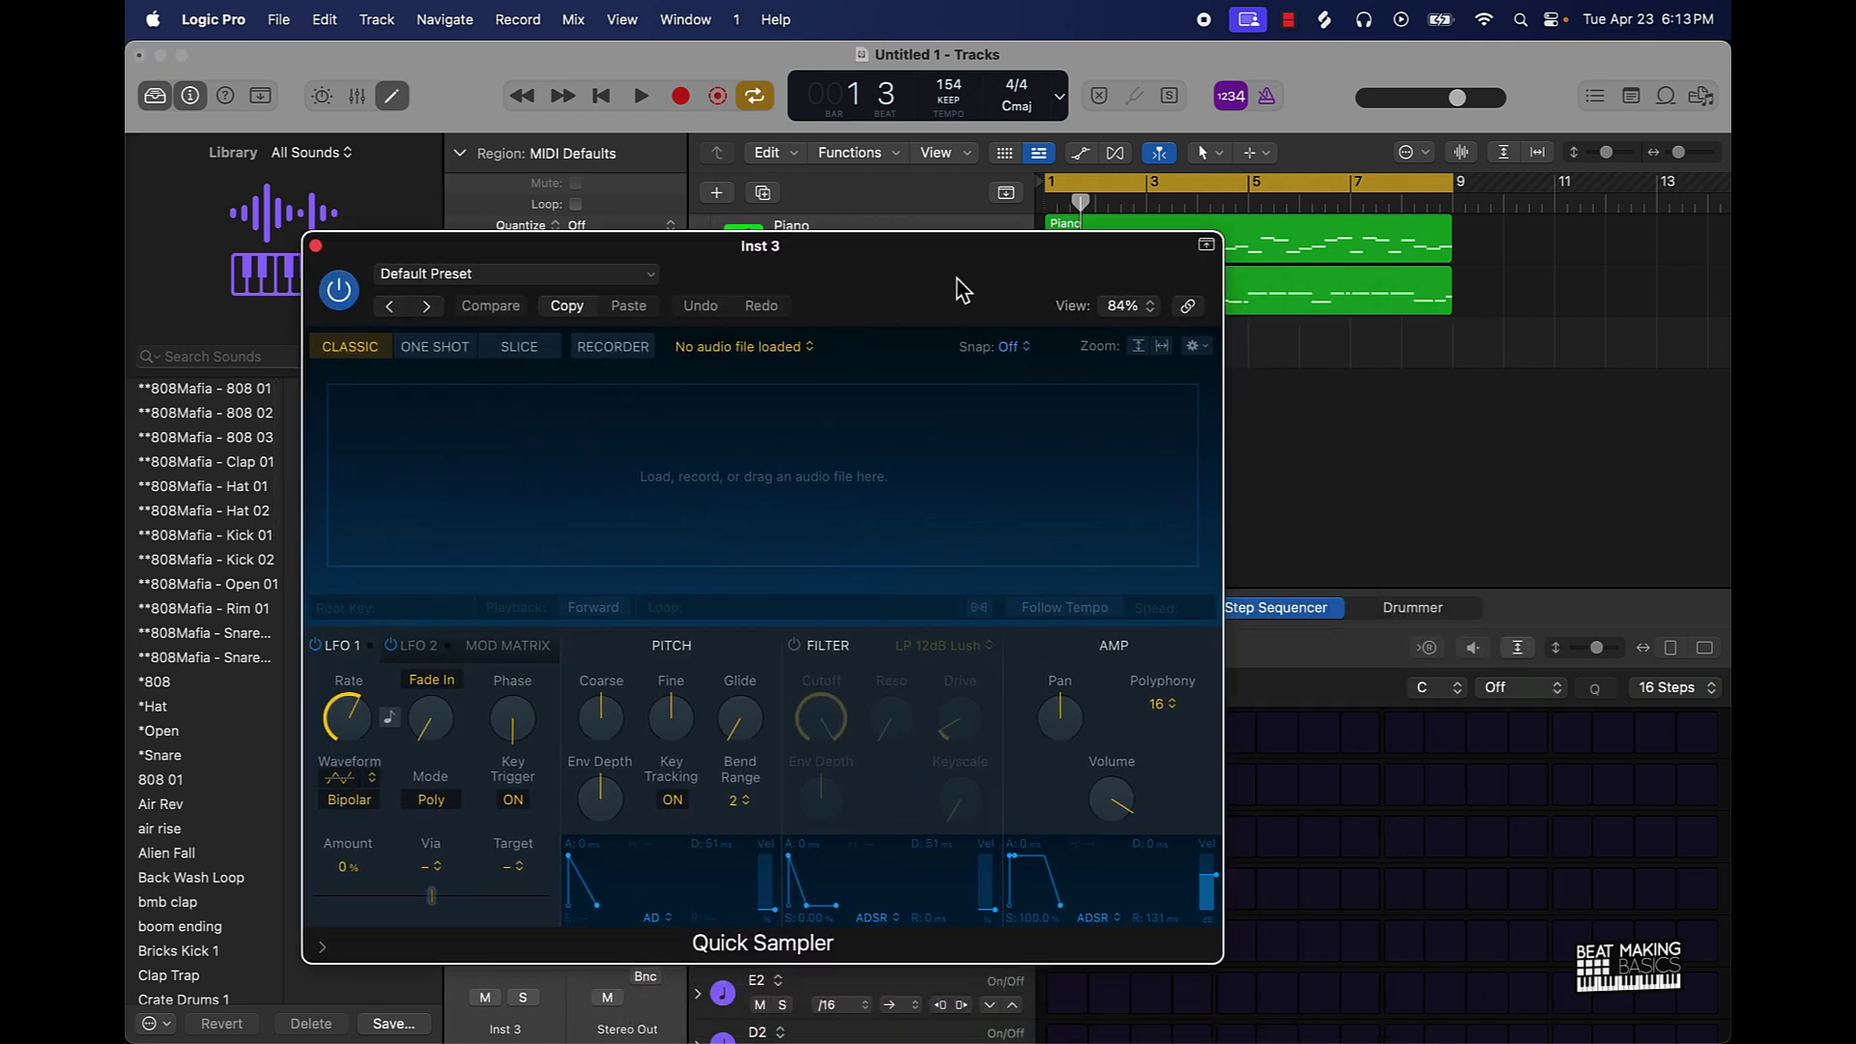
left_click(547, 278)
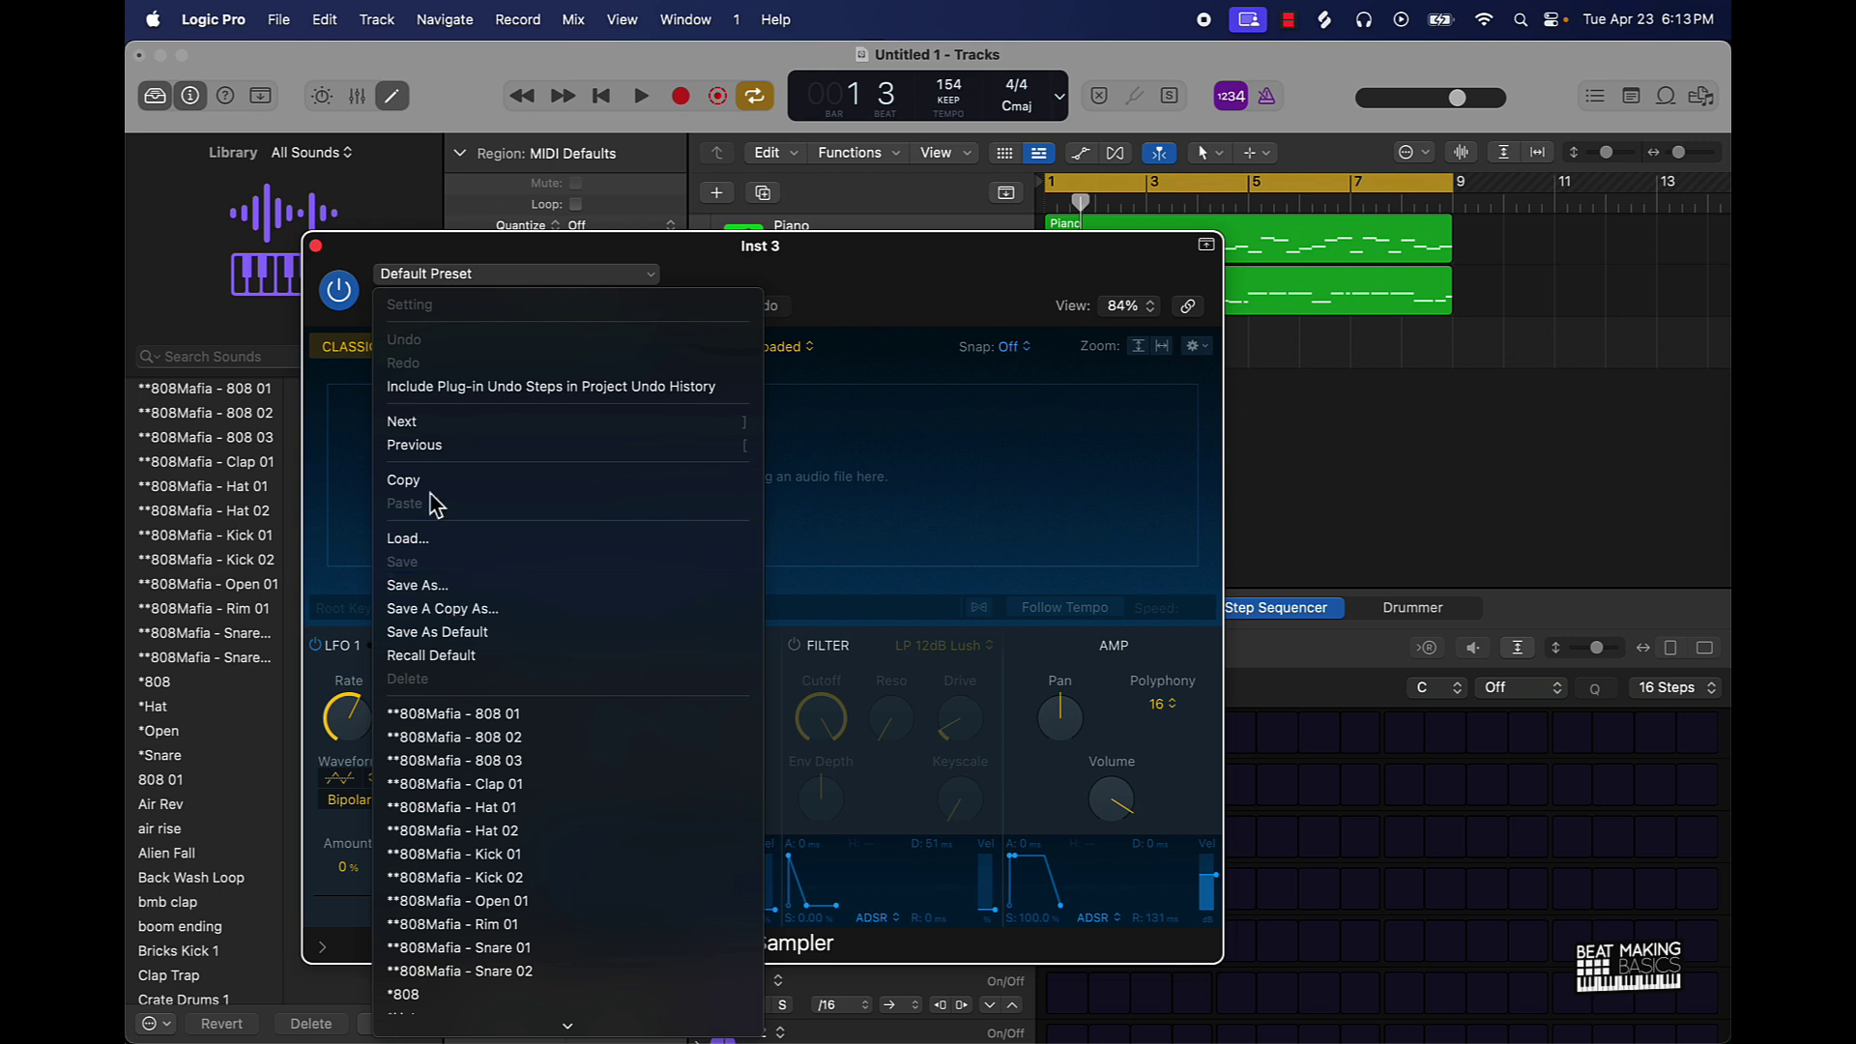
left_click(336, 258)
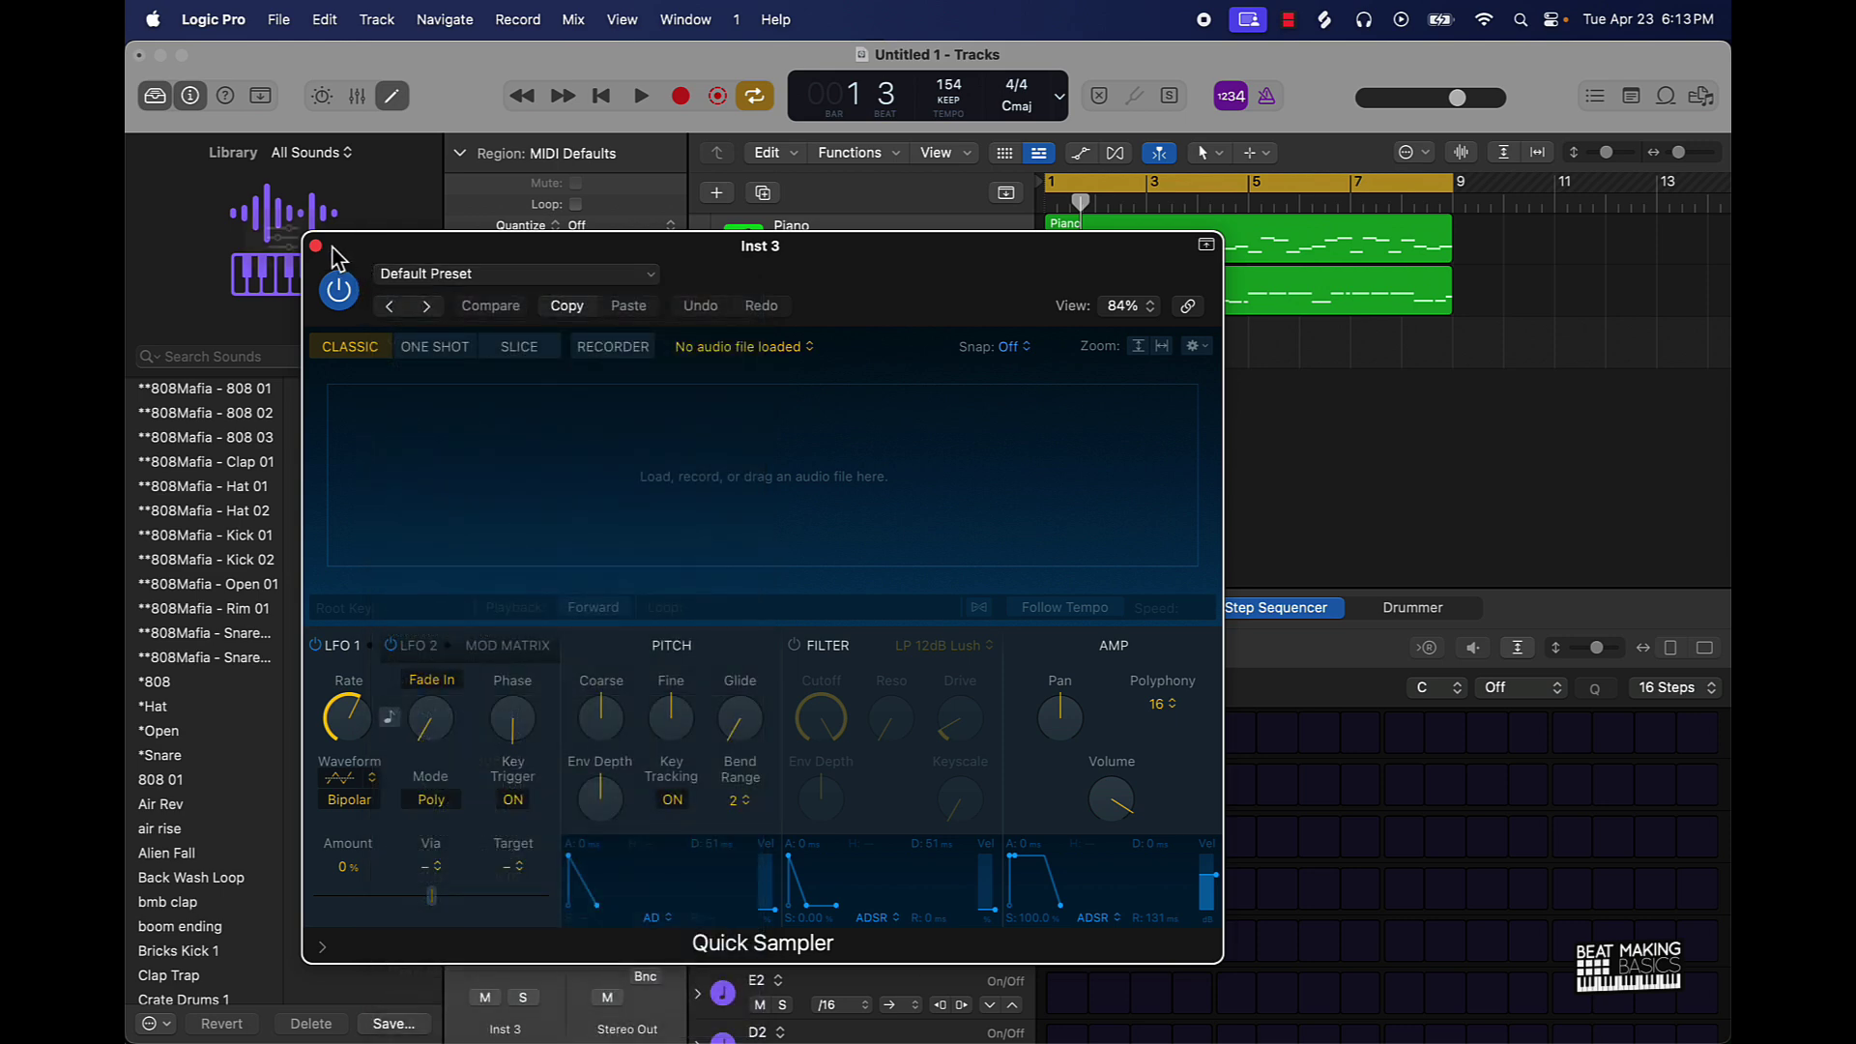
left_click(441, 278)
scroll(478, 875, "down", 10)
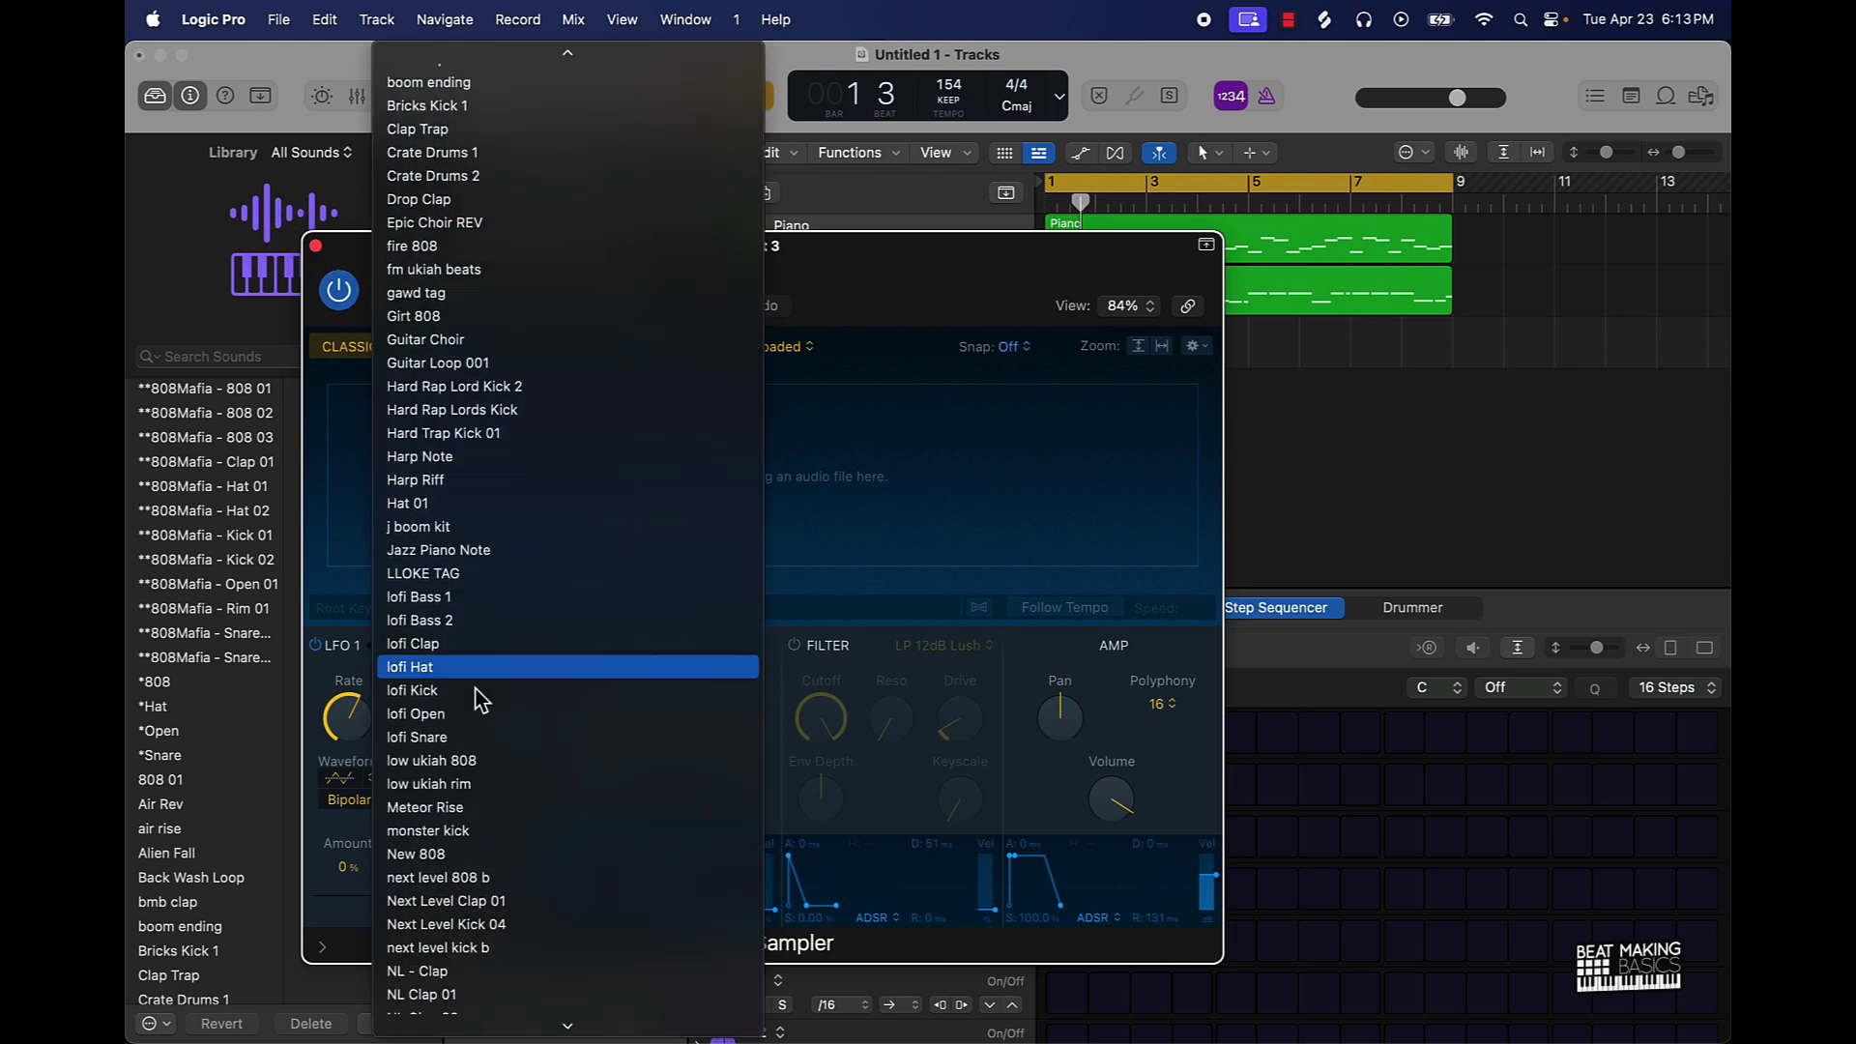
scroll(477, 698, "down", 2)
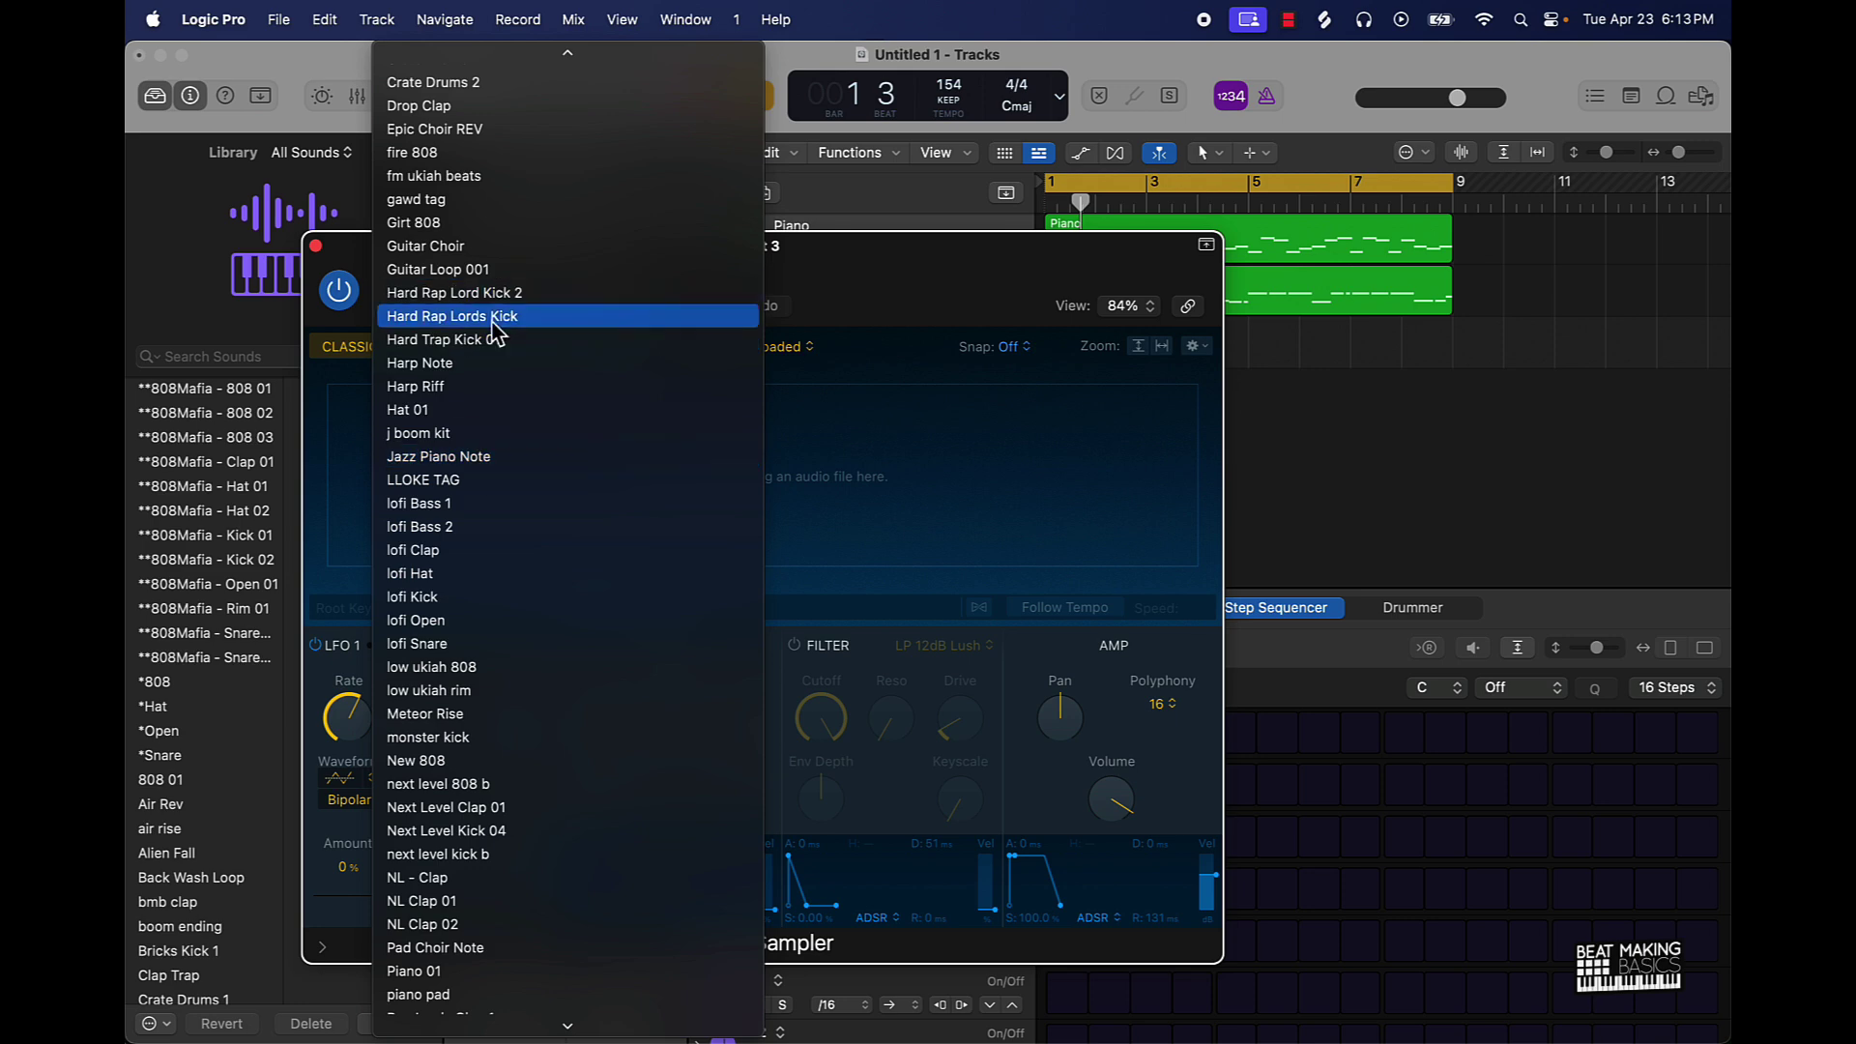
scroll(496, 333, "up", 10)
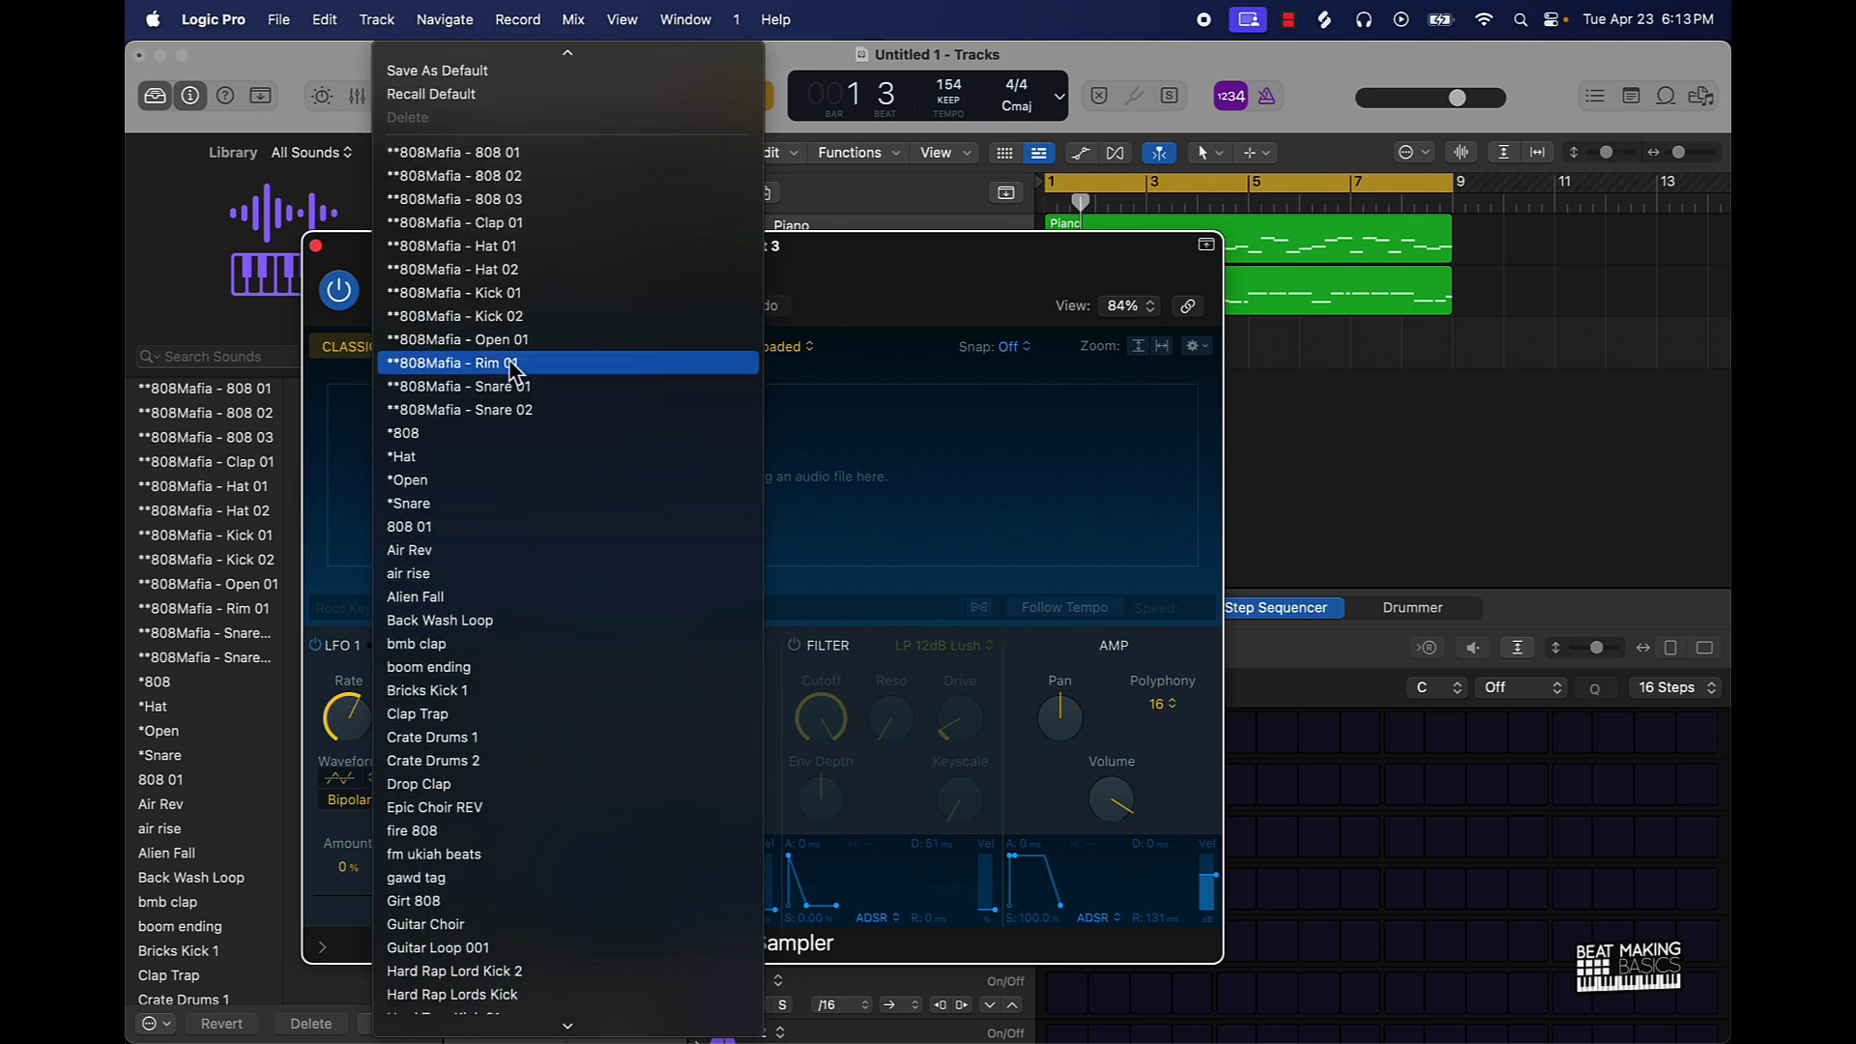
left_click(394, 158)
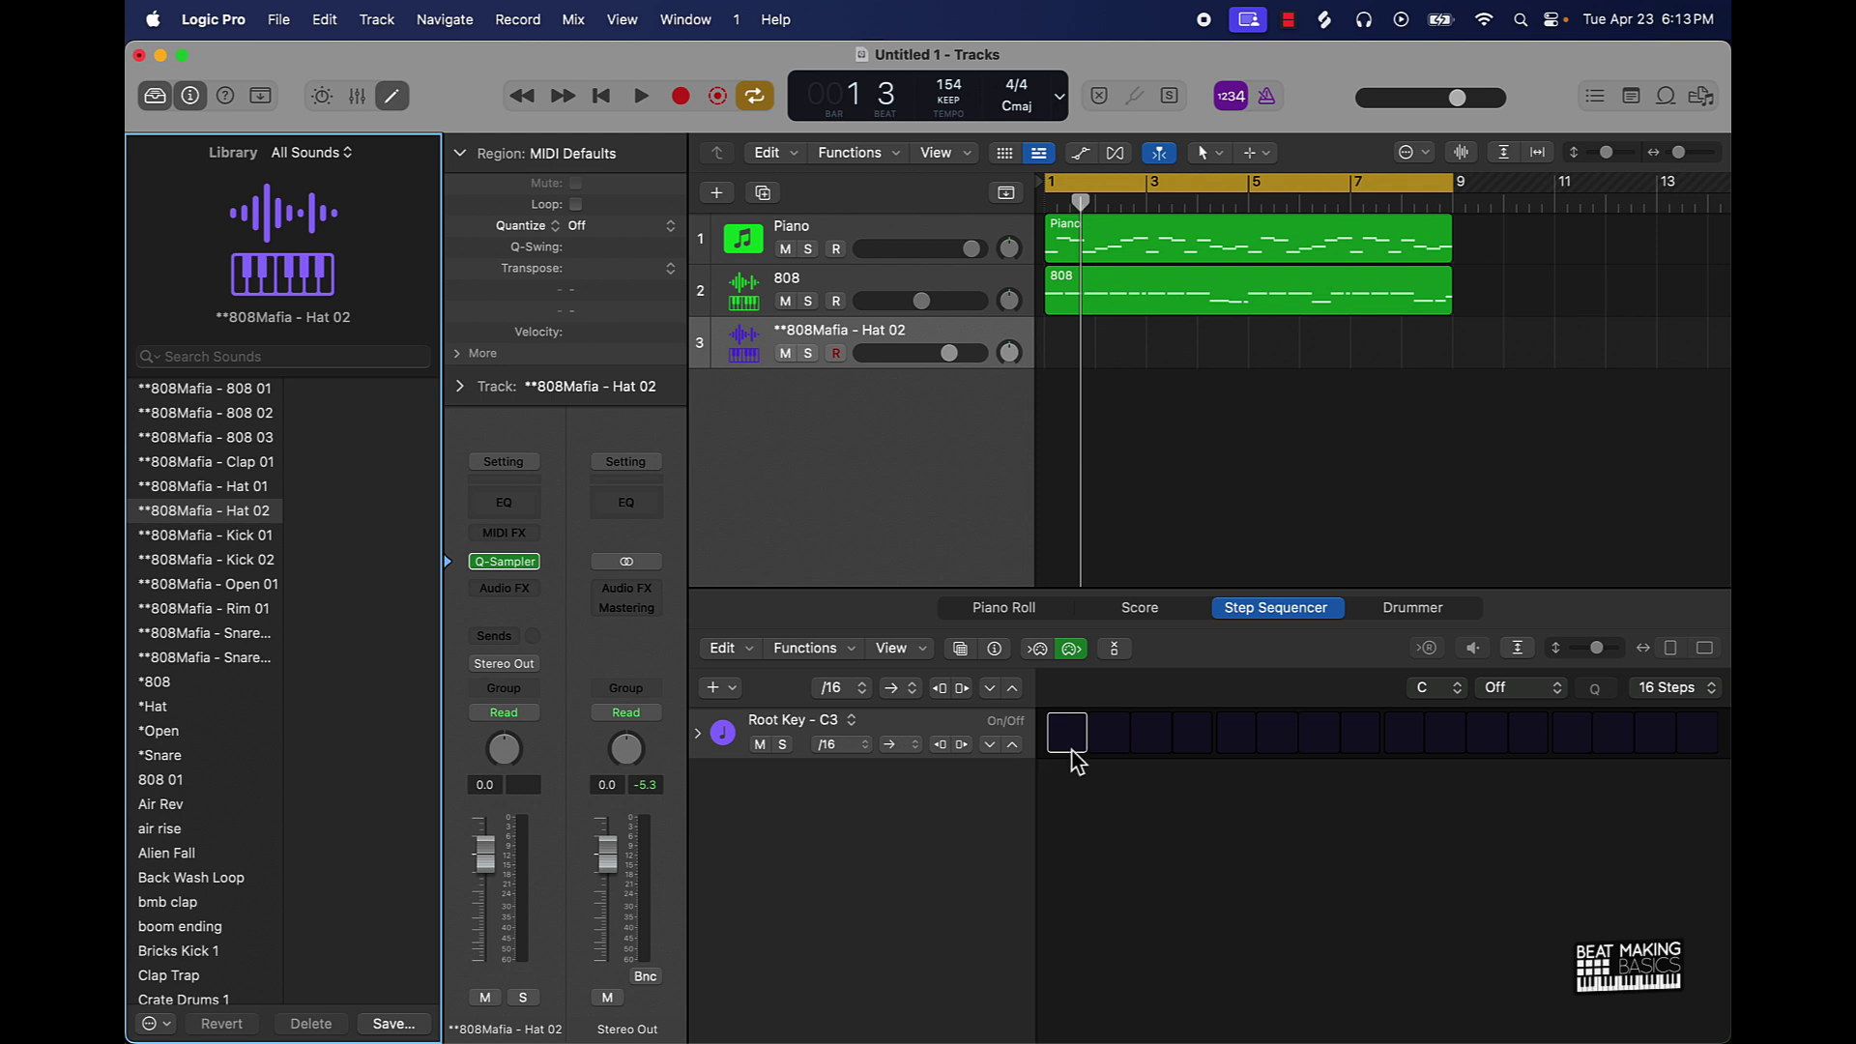
- Program hat hits on every second step of the 16-step pattern and lower the hat track's volume to -13.8 dB
left_click(1068, 735)
left_click(1237, 740)
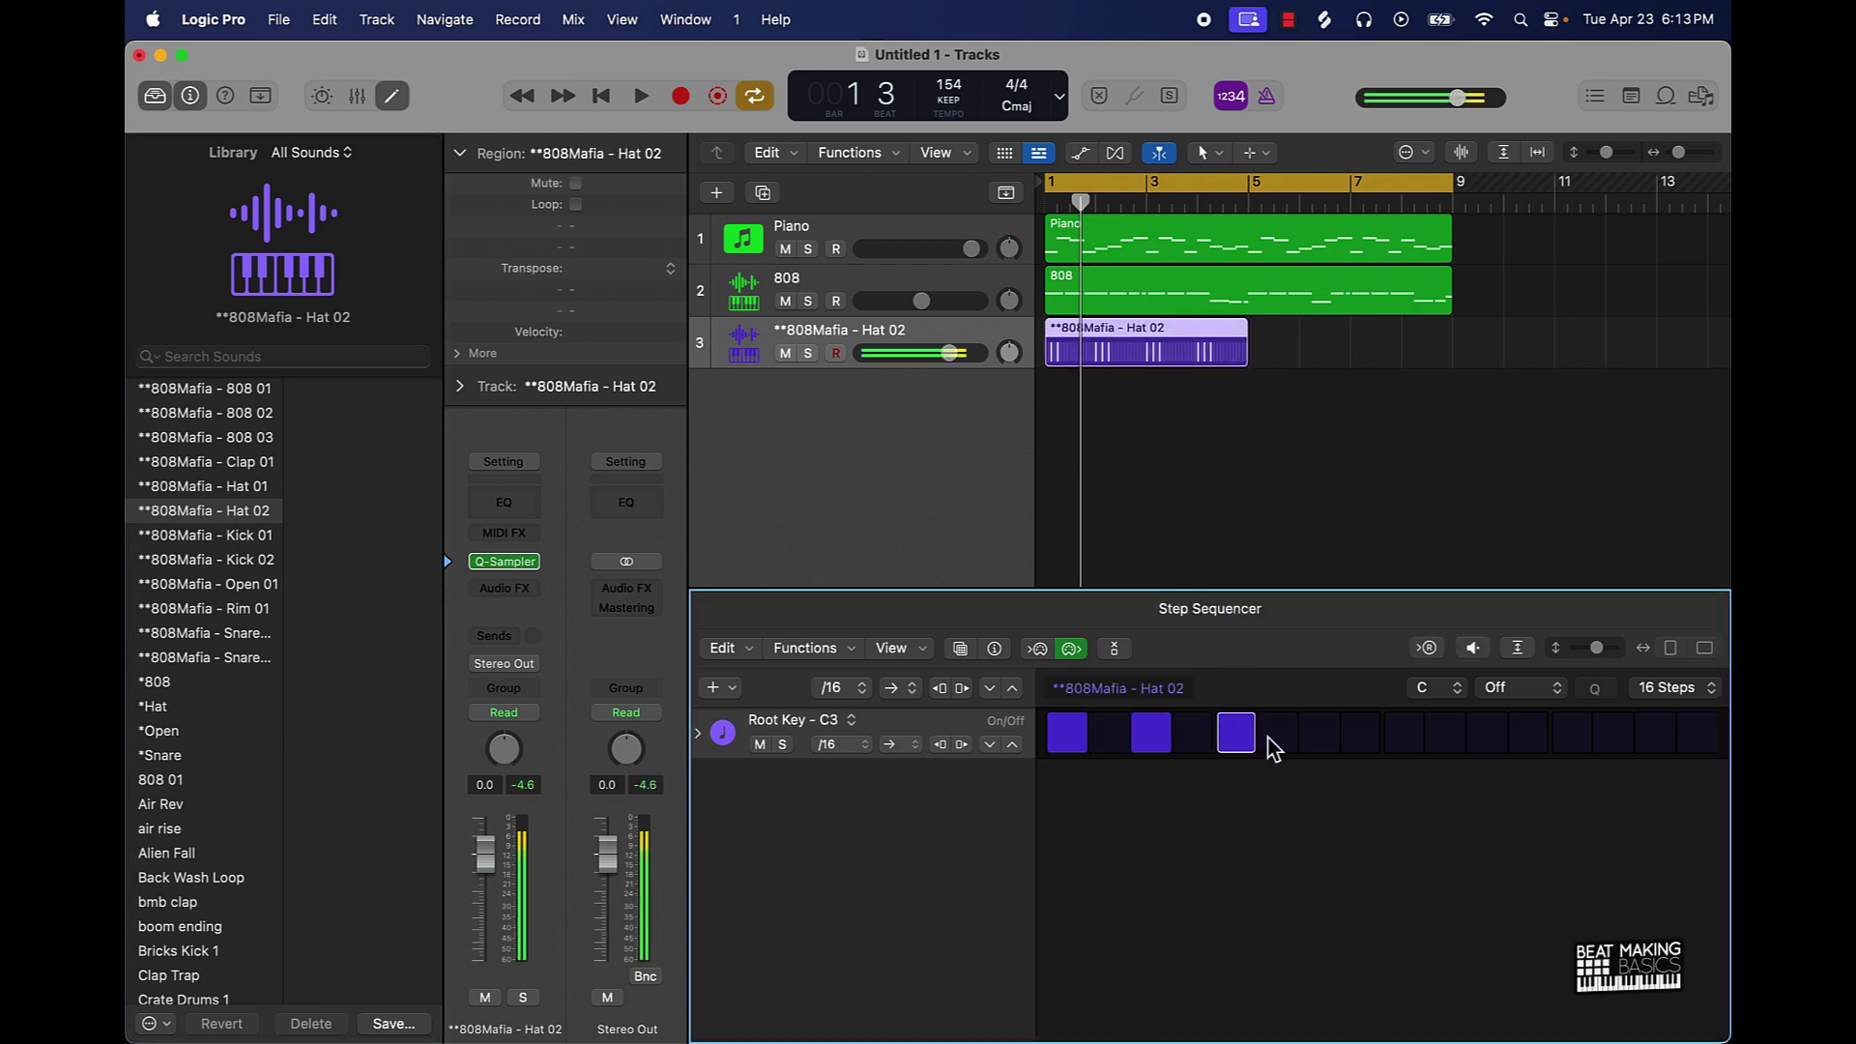
left_click(1319, 740)
left_click(1404, 740)
left_click_drag(1487, 740, 1546, 749)
left_click(1532, 740)
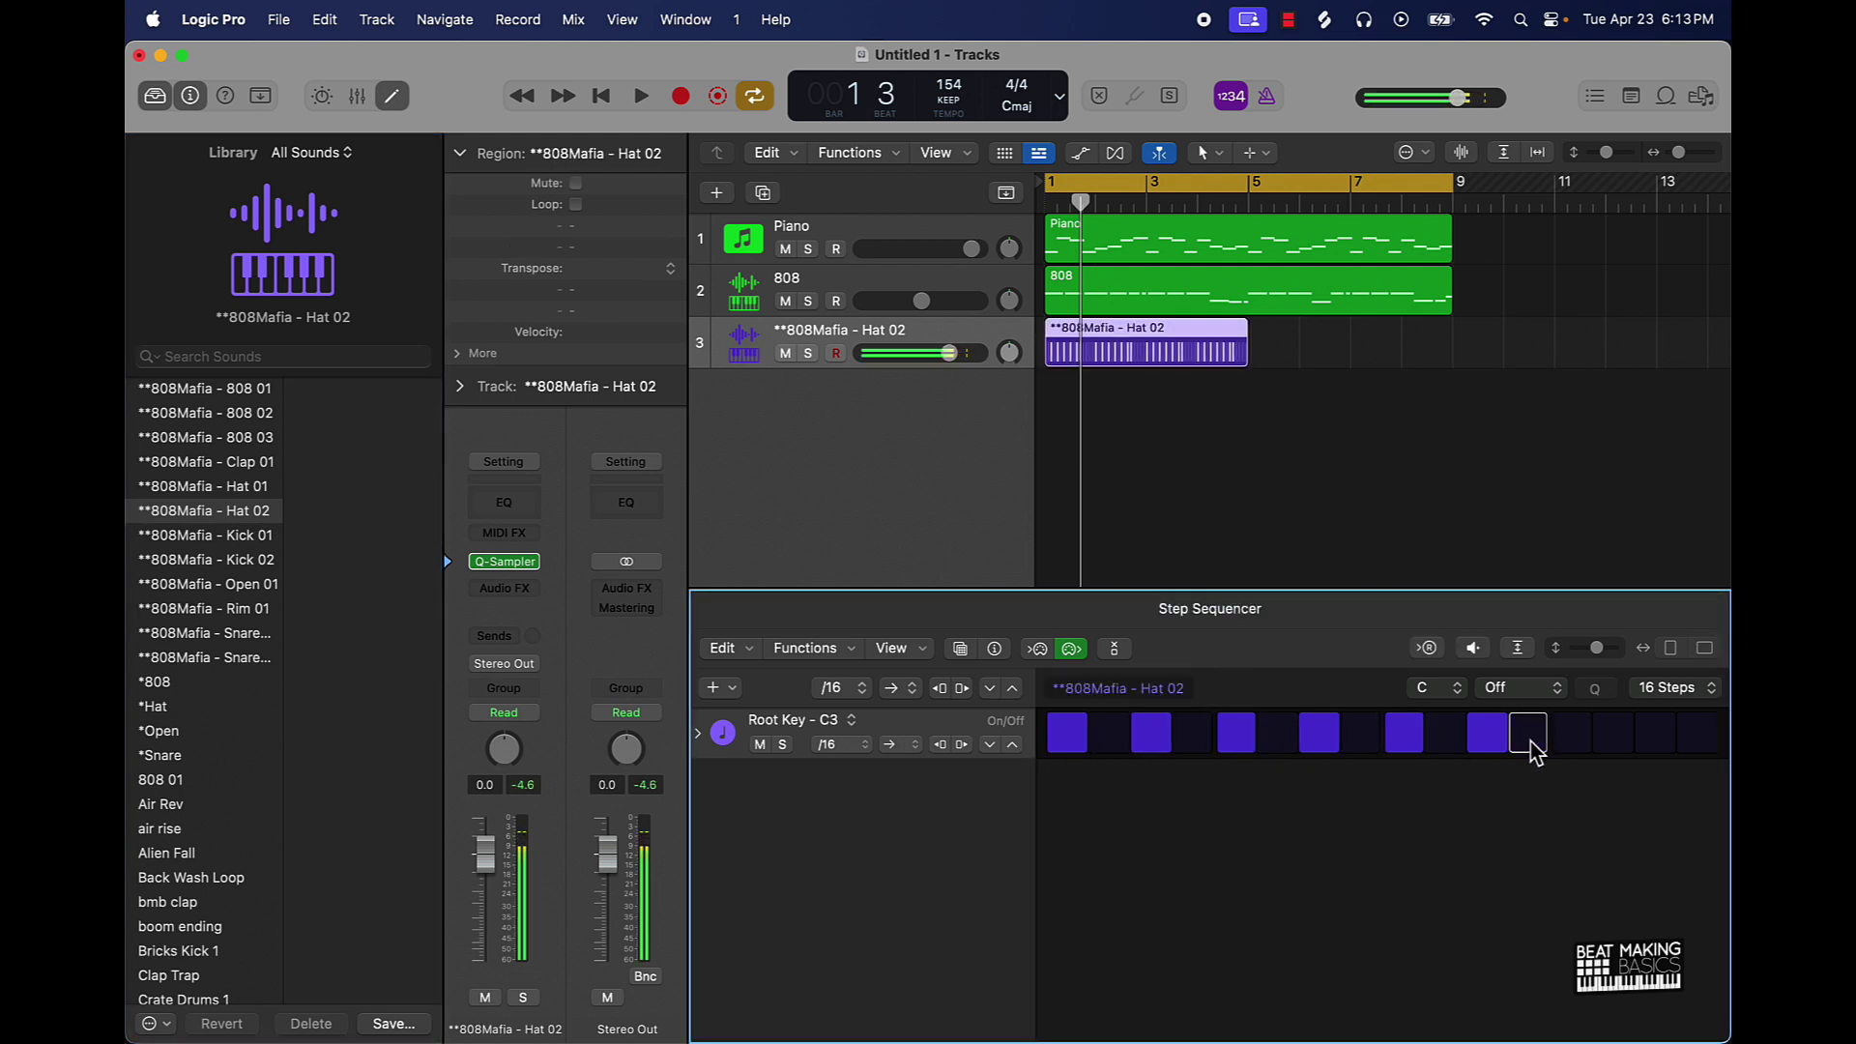
left_click(1572, 740)
left_click(1655, 739)
left_click_drag(950, 353, 900, 354)
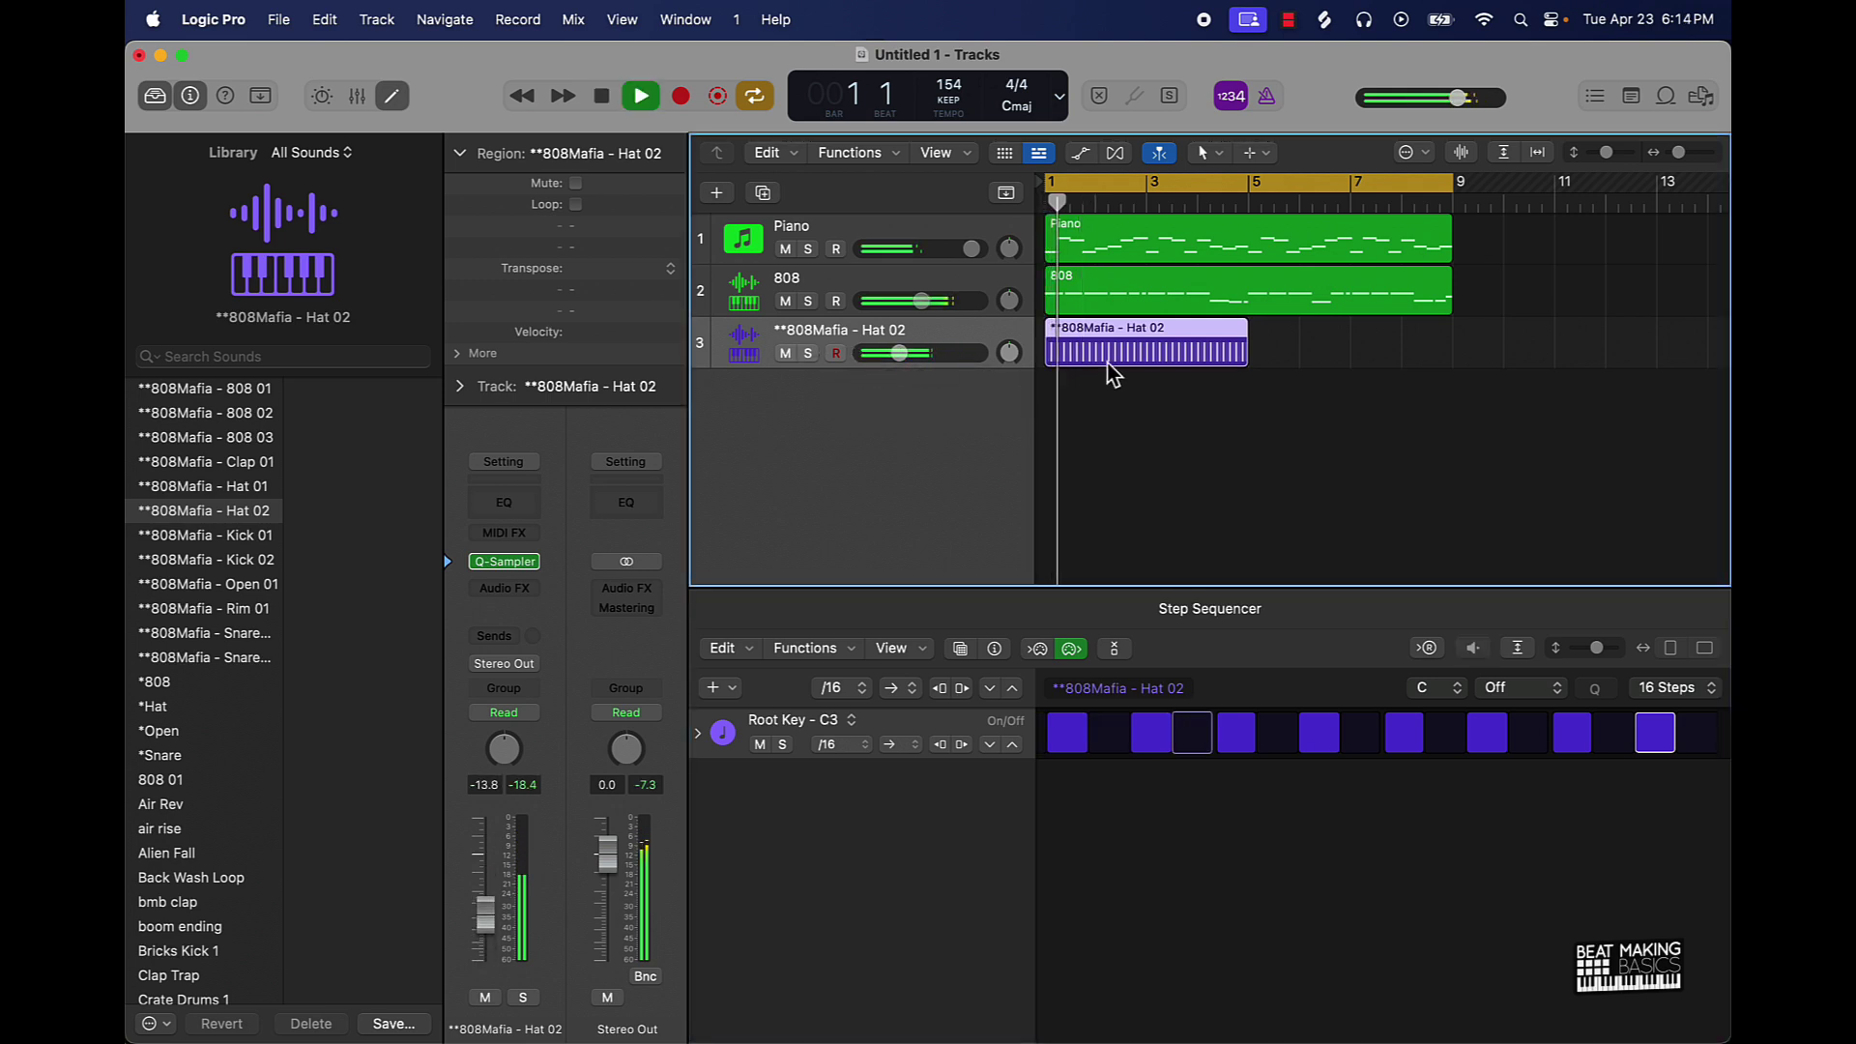
- Extend the hat pattern to 64 steps and add extra hits on step 8 of bar 2 and step 14 of bar 4 during playback
left_click(1674, 688)
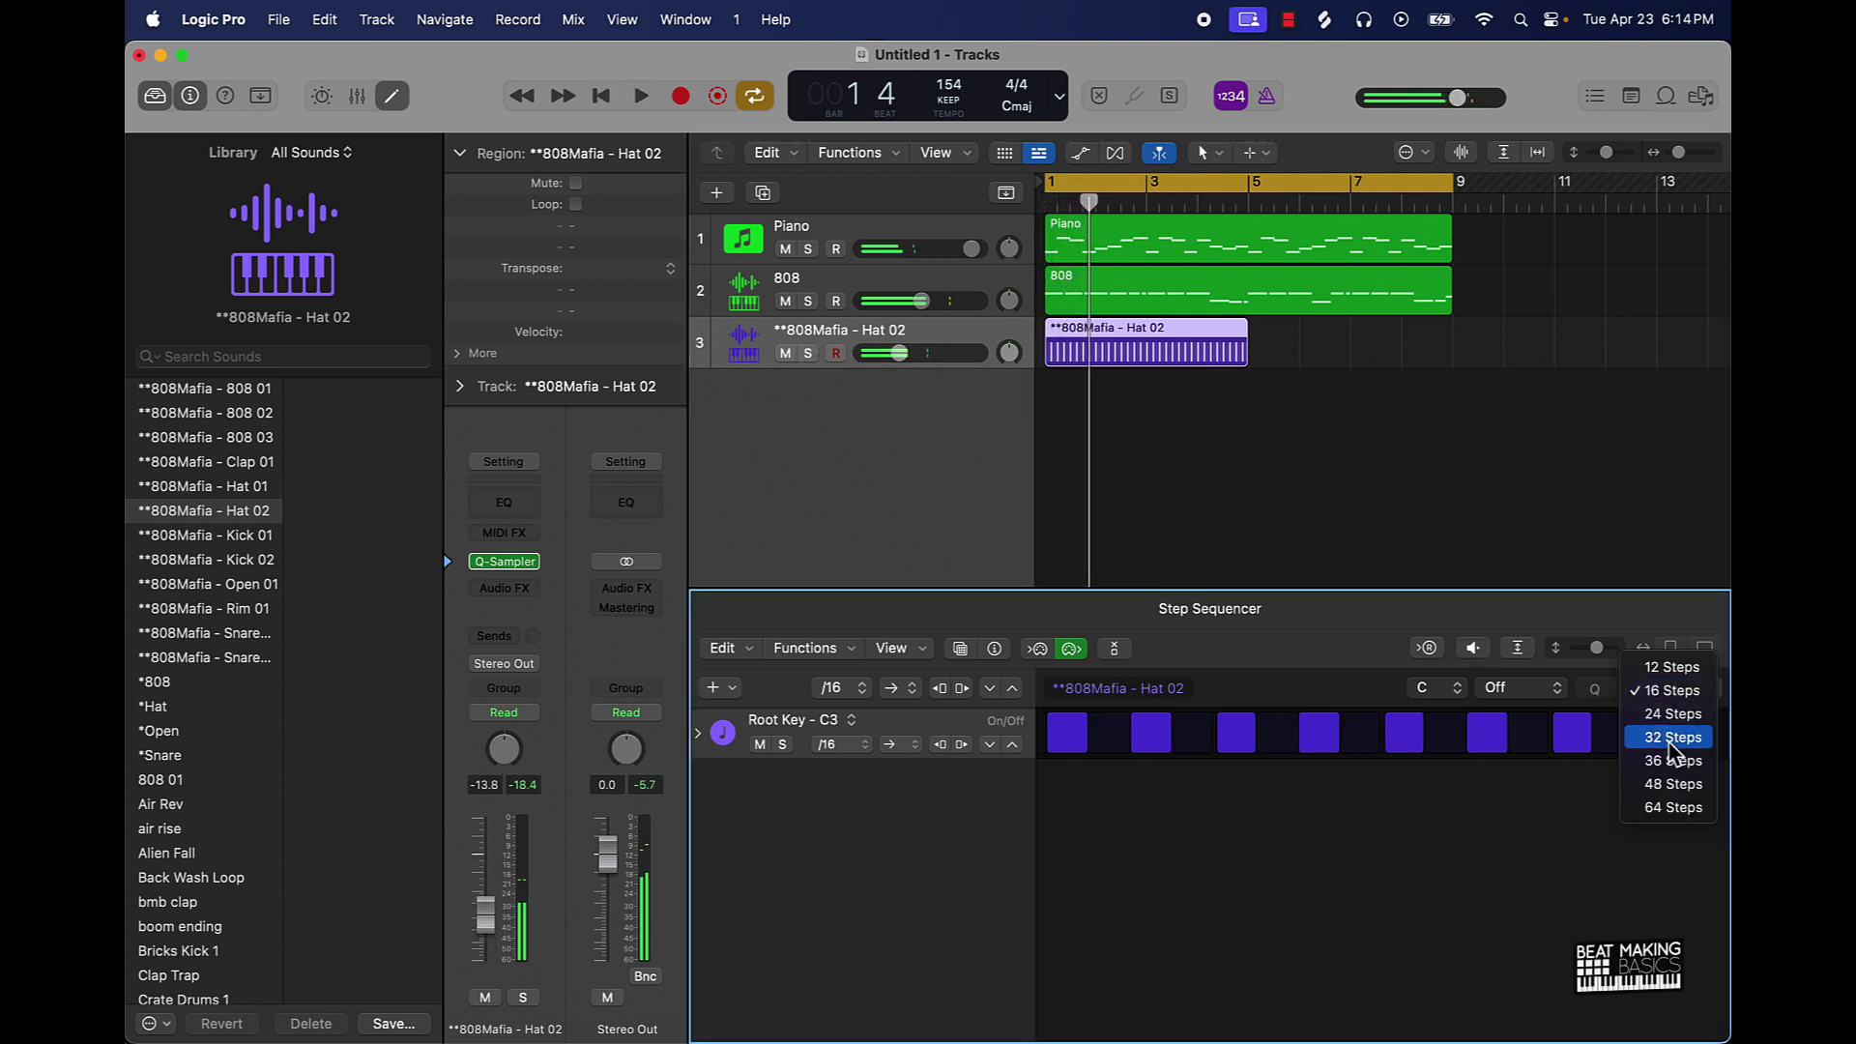
left_click(1676, 815)
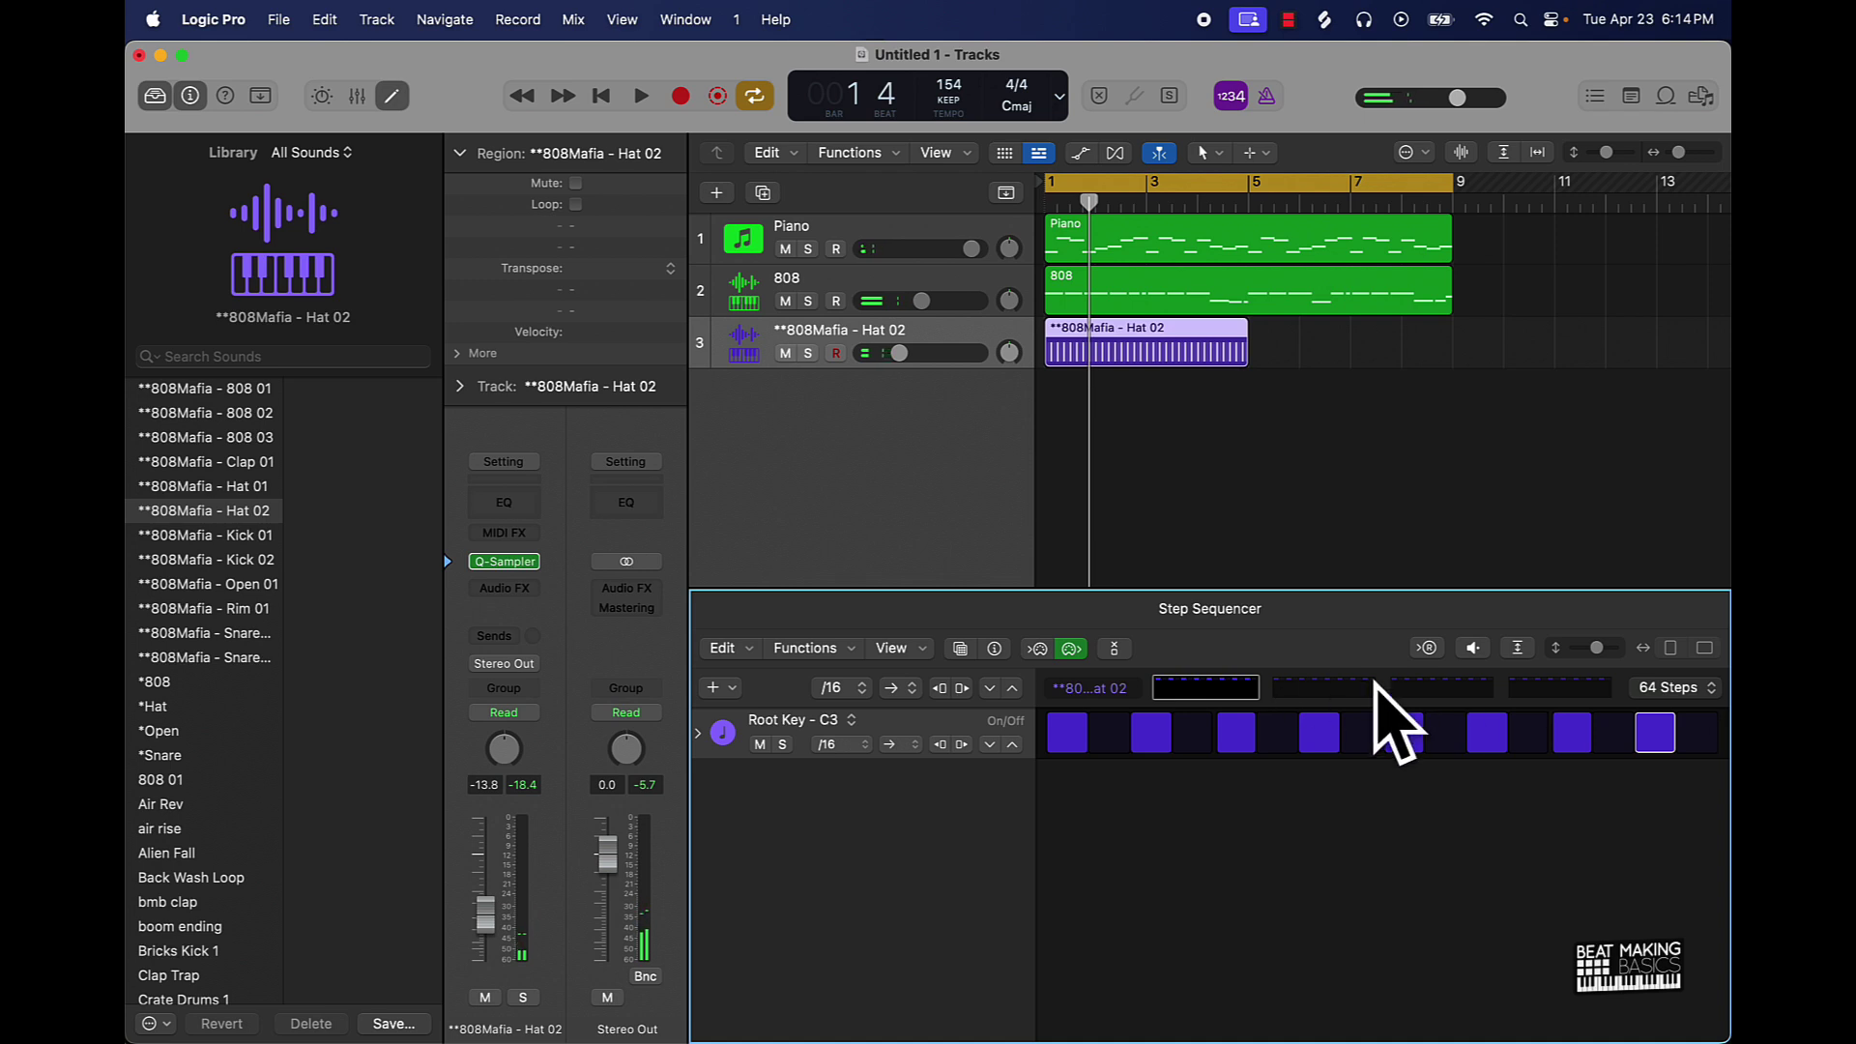
key("space")
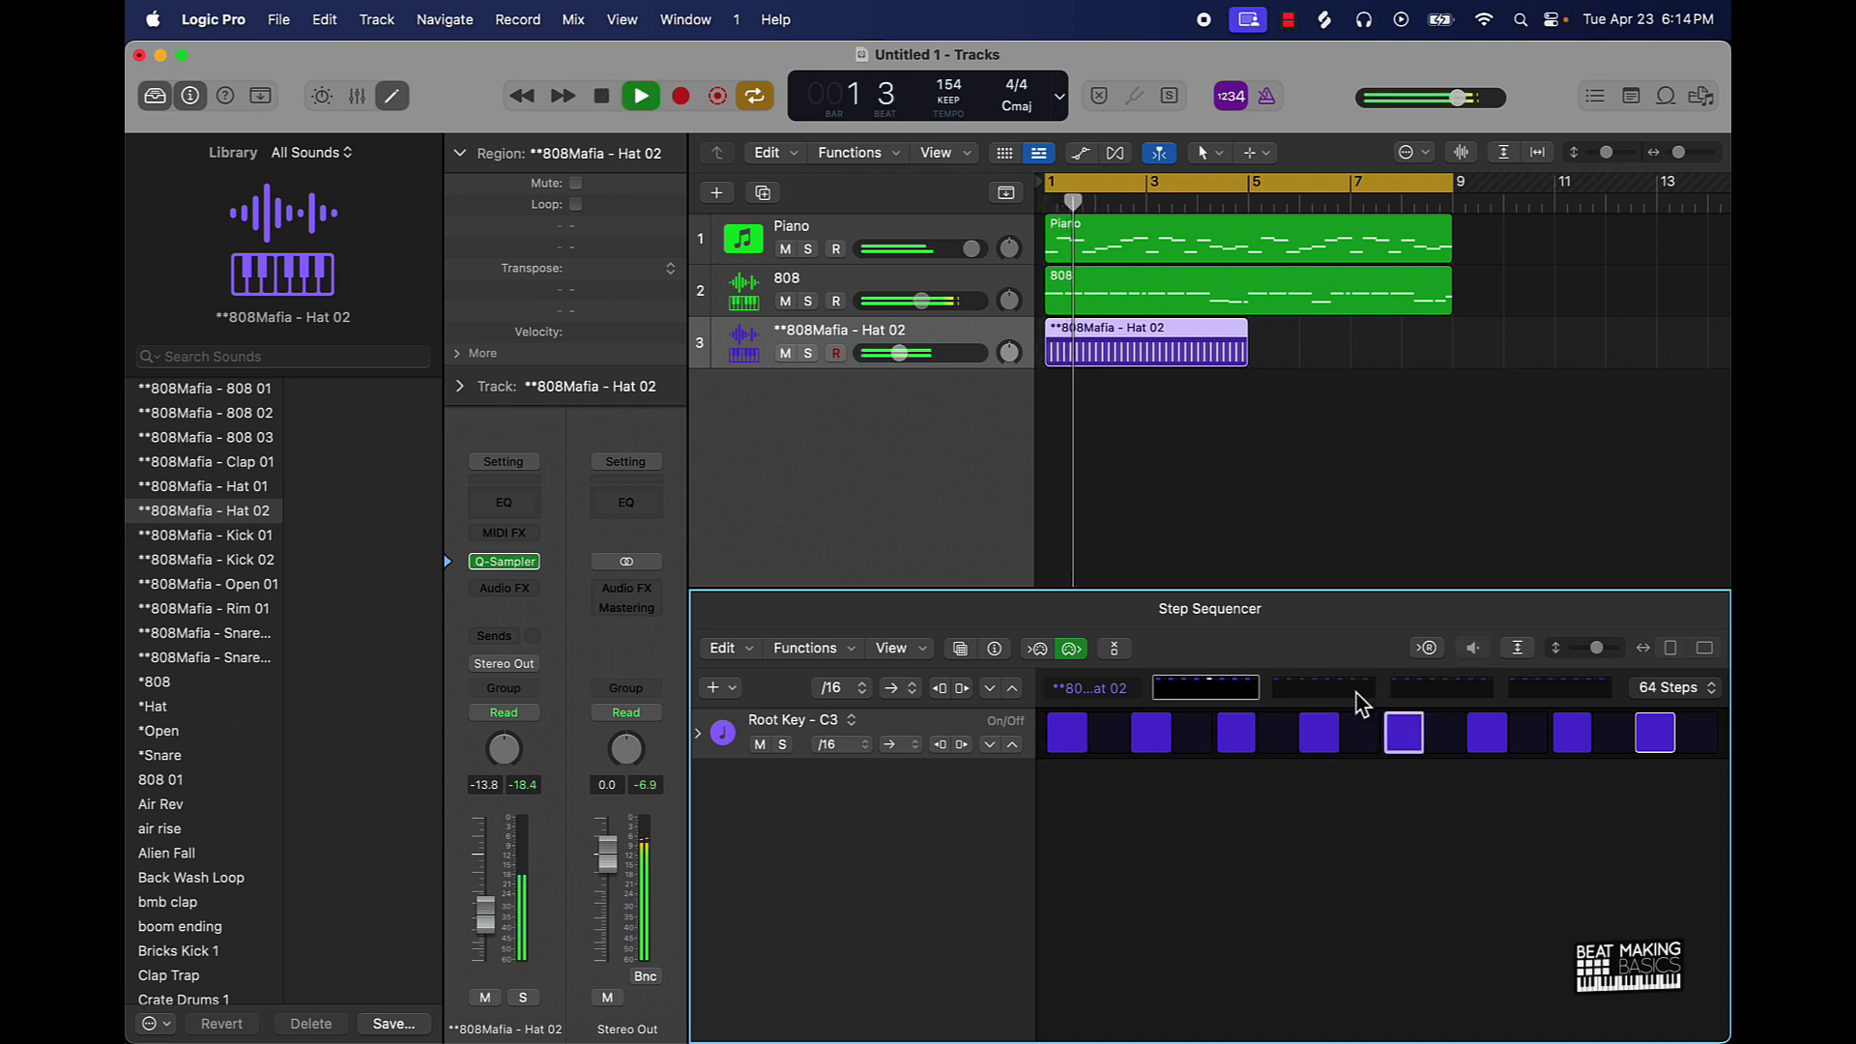
left_click(1363, 740)
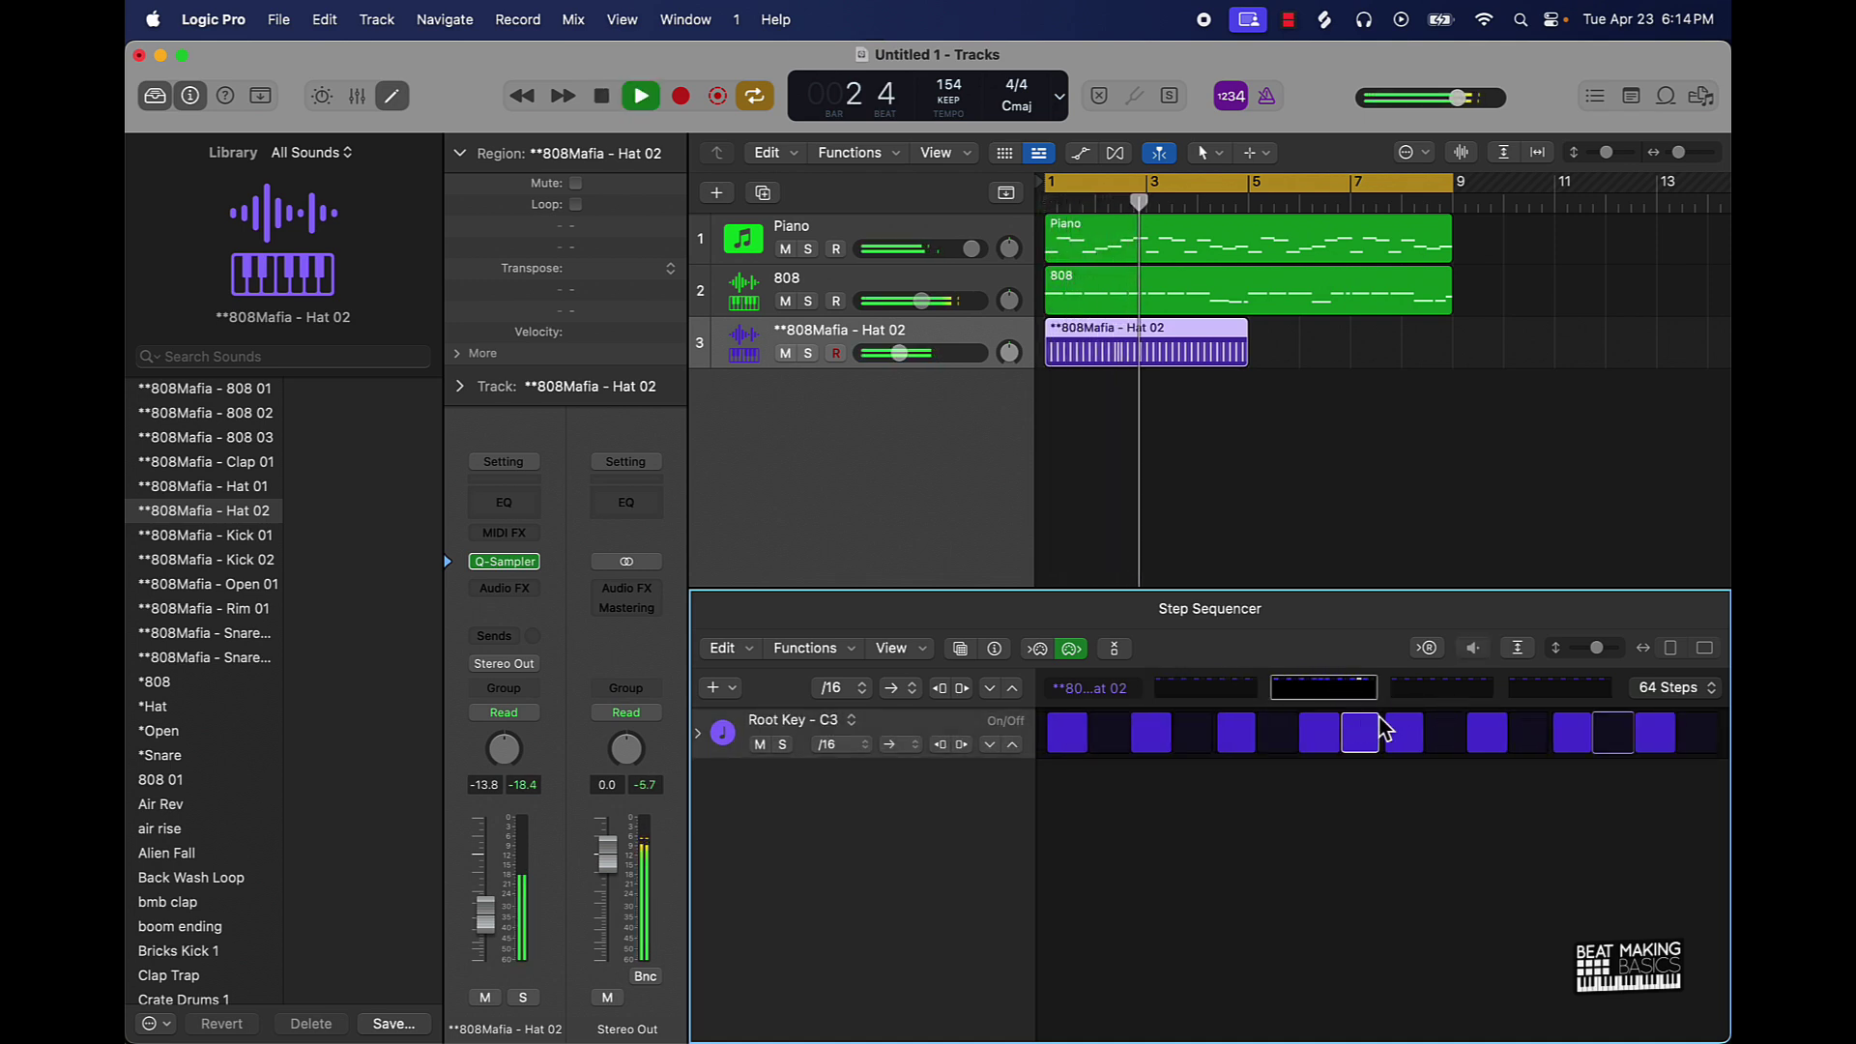
left_click(1615, 753)
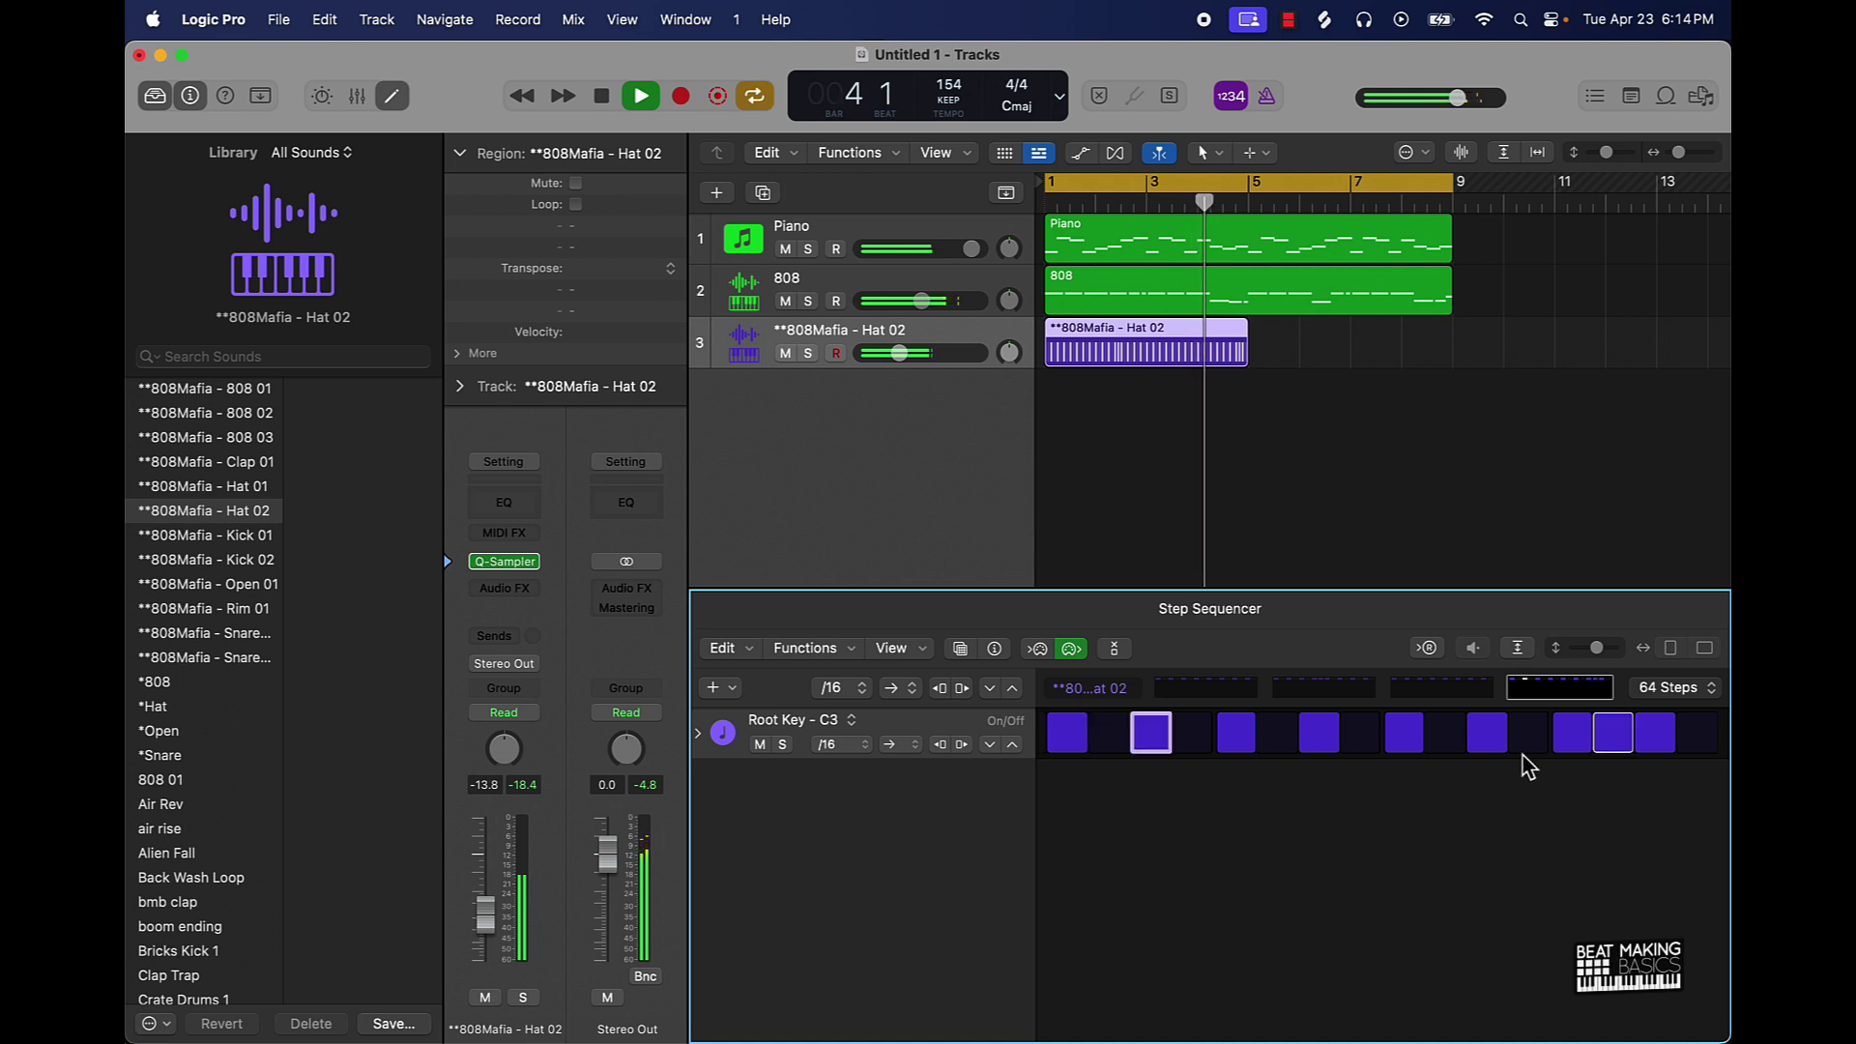
- Stop playback and repeat the four-bar hat region once to fill bars 5 to 8
key("space")
left_click(1133, 368)
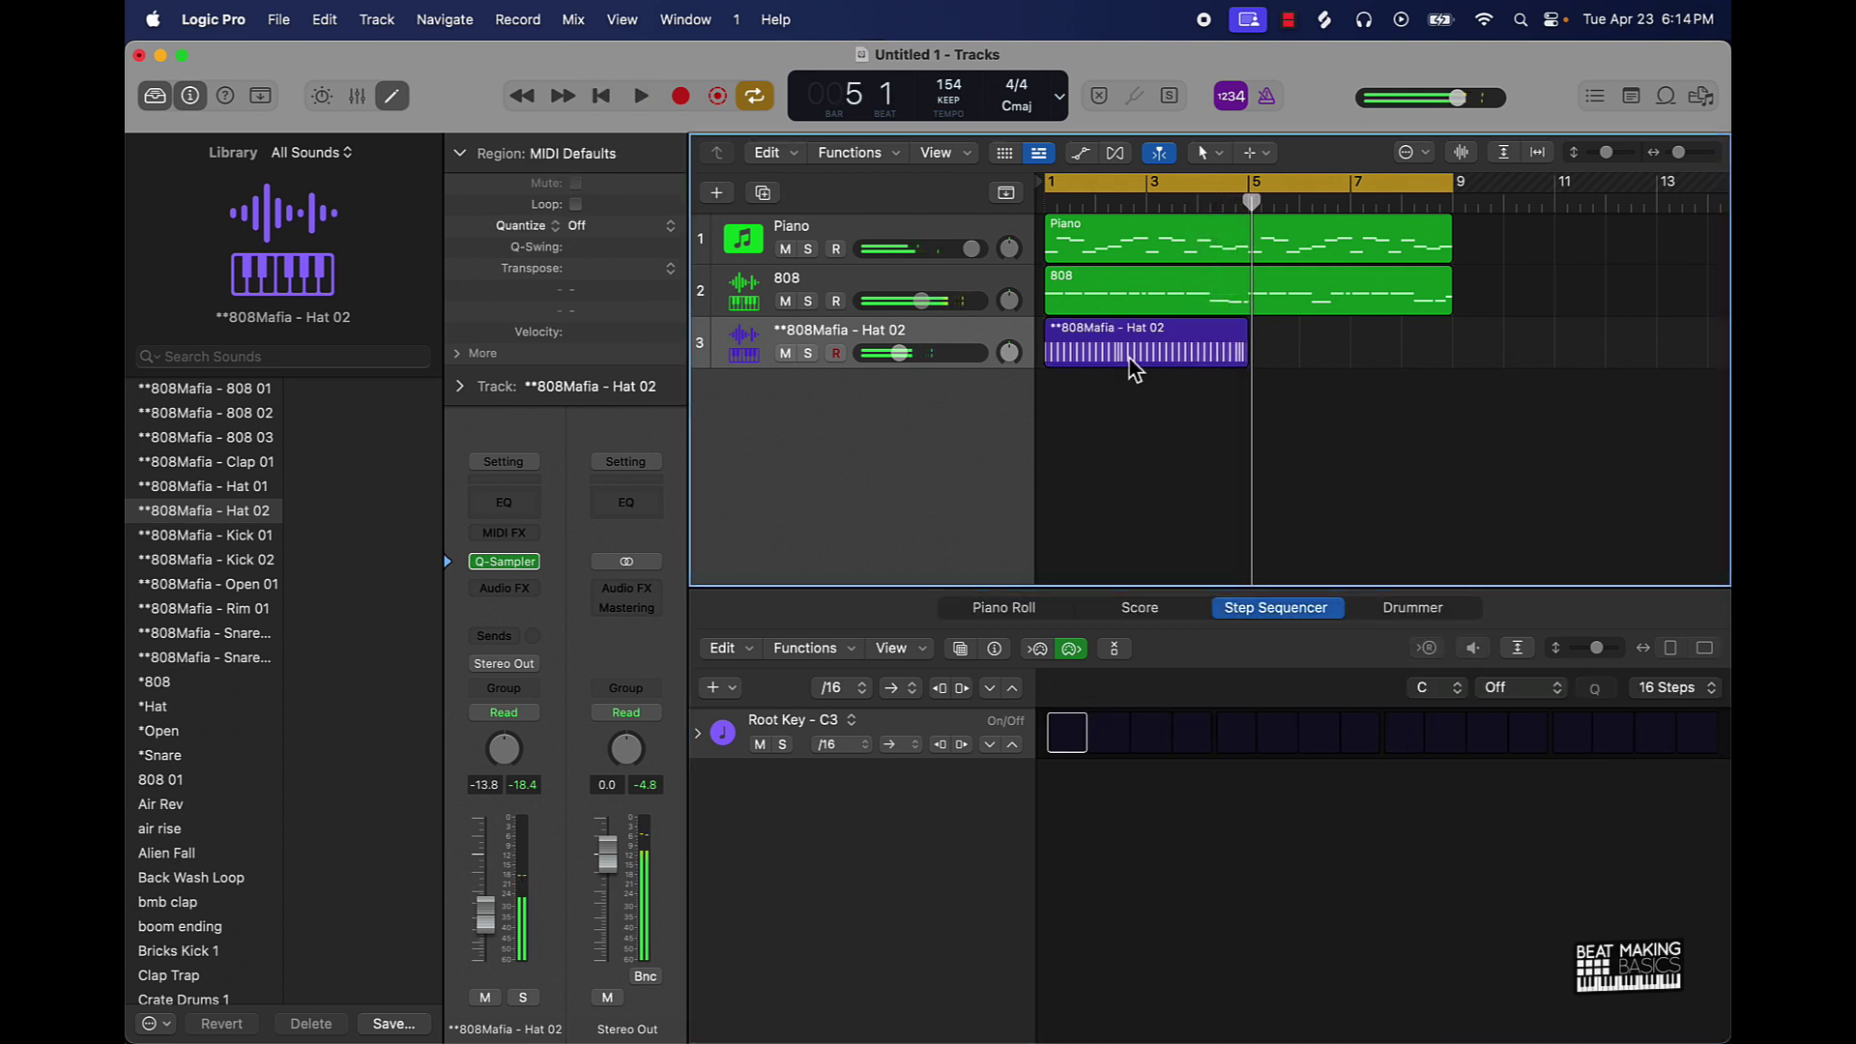
key("super+r")
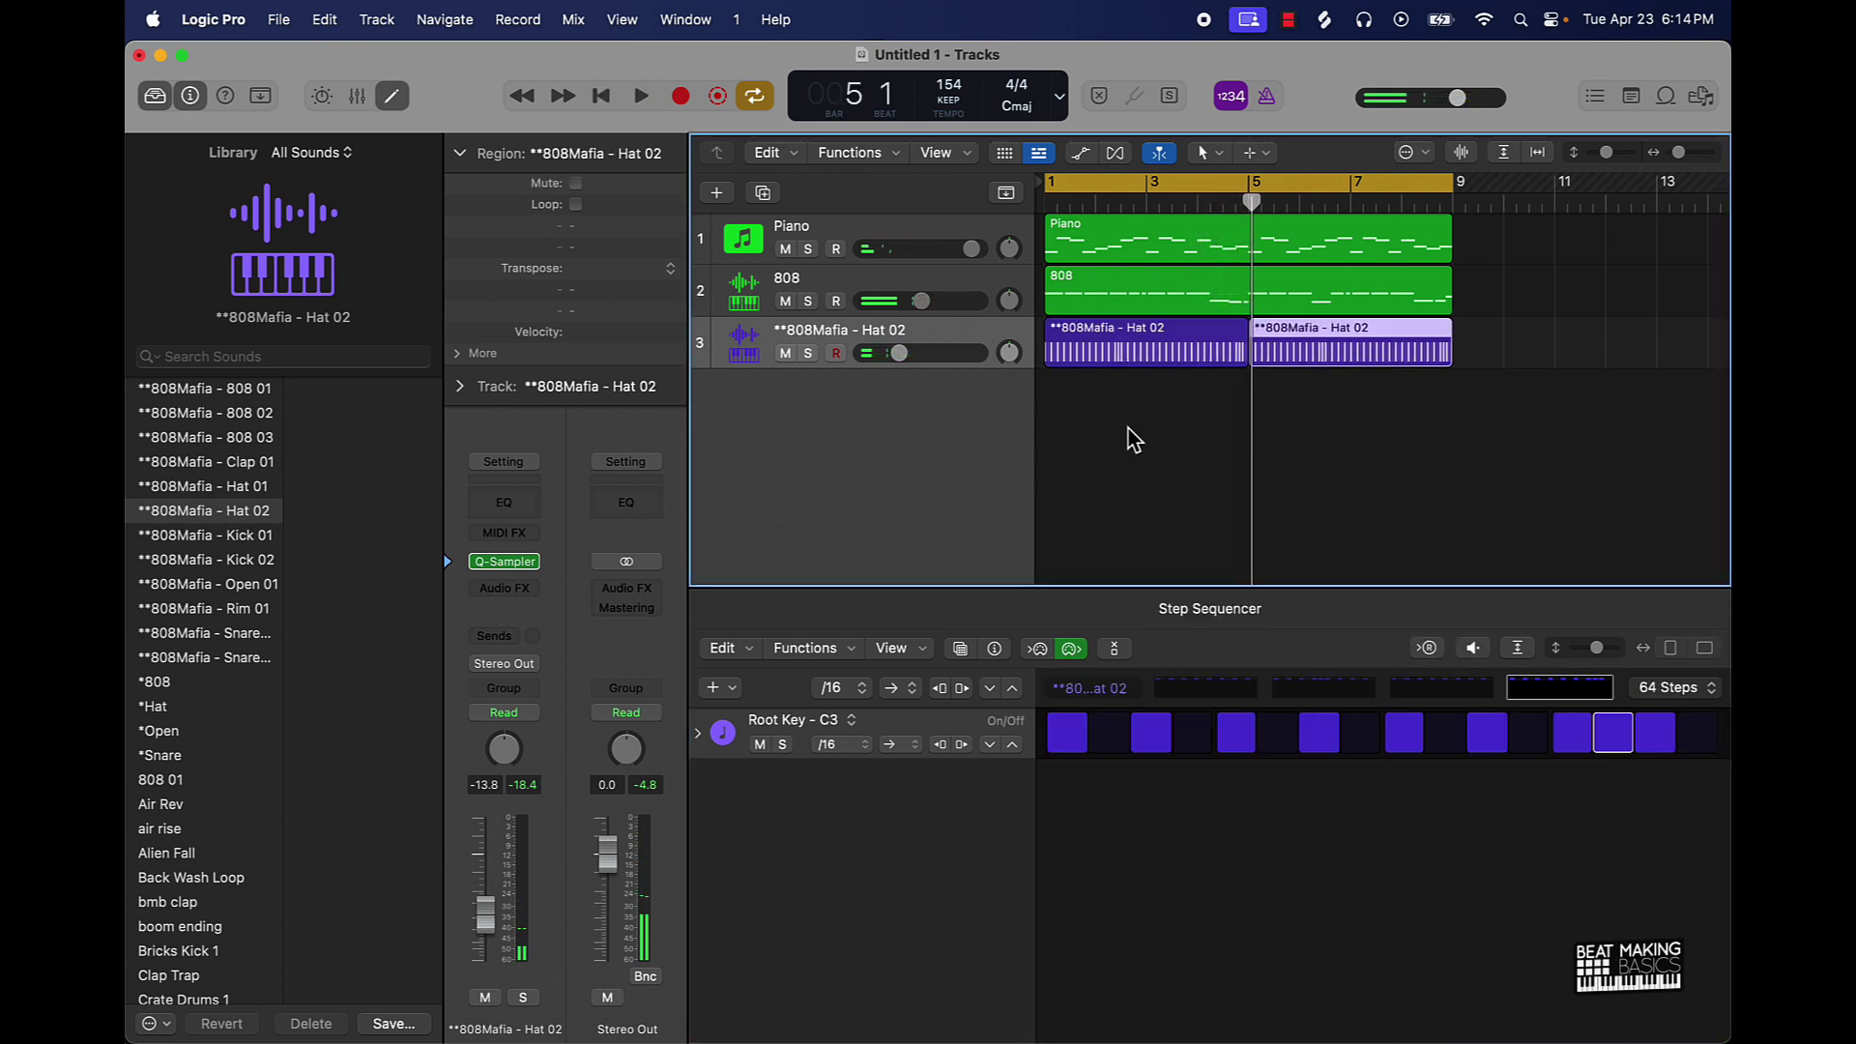
- Convert both hat pattern regions to MIDI regions and join them into one eight-bar region
left_click_drag(1133, 440, 1411, 343)
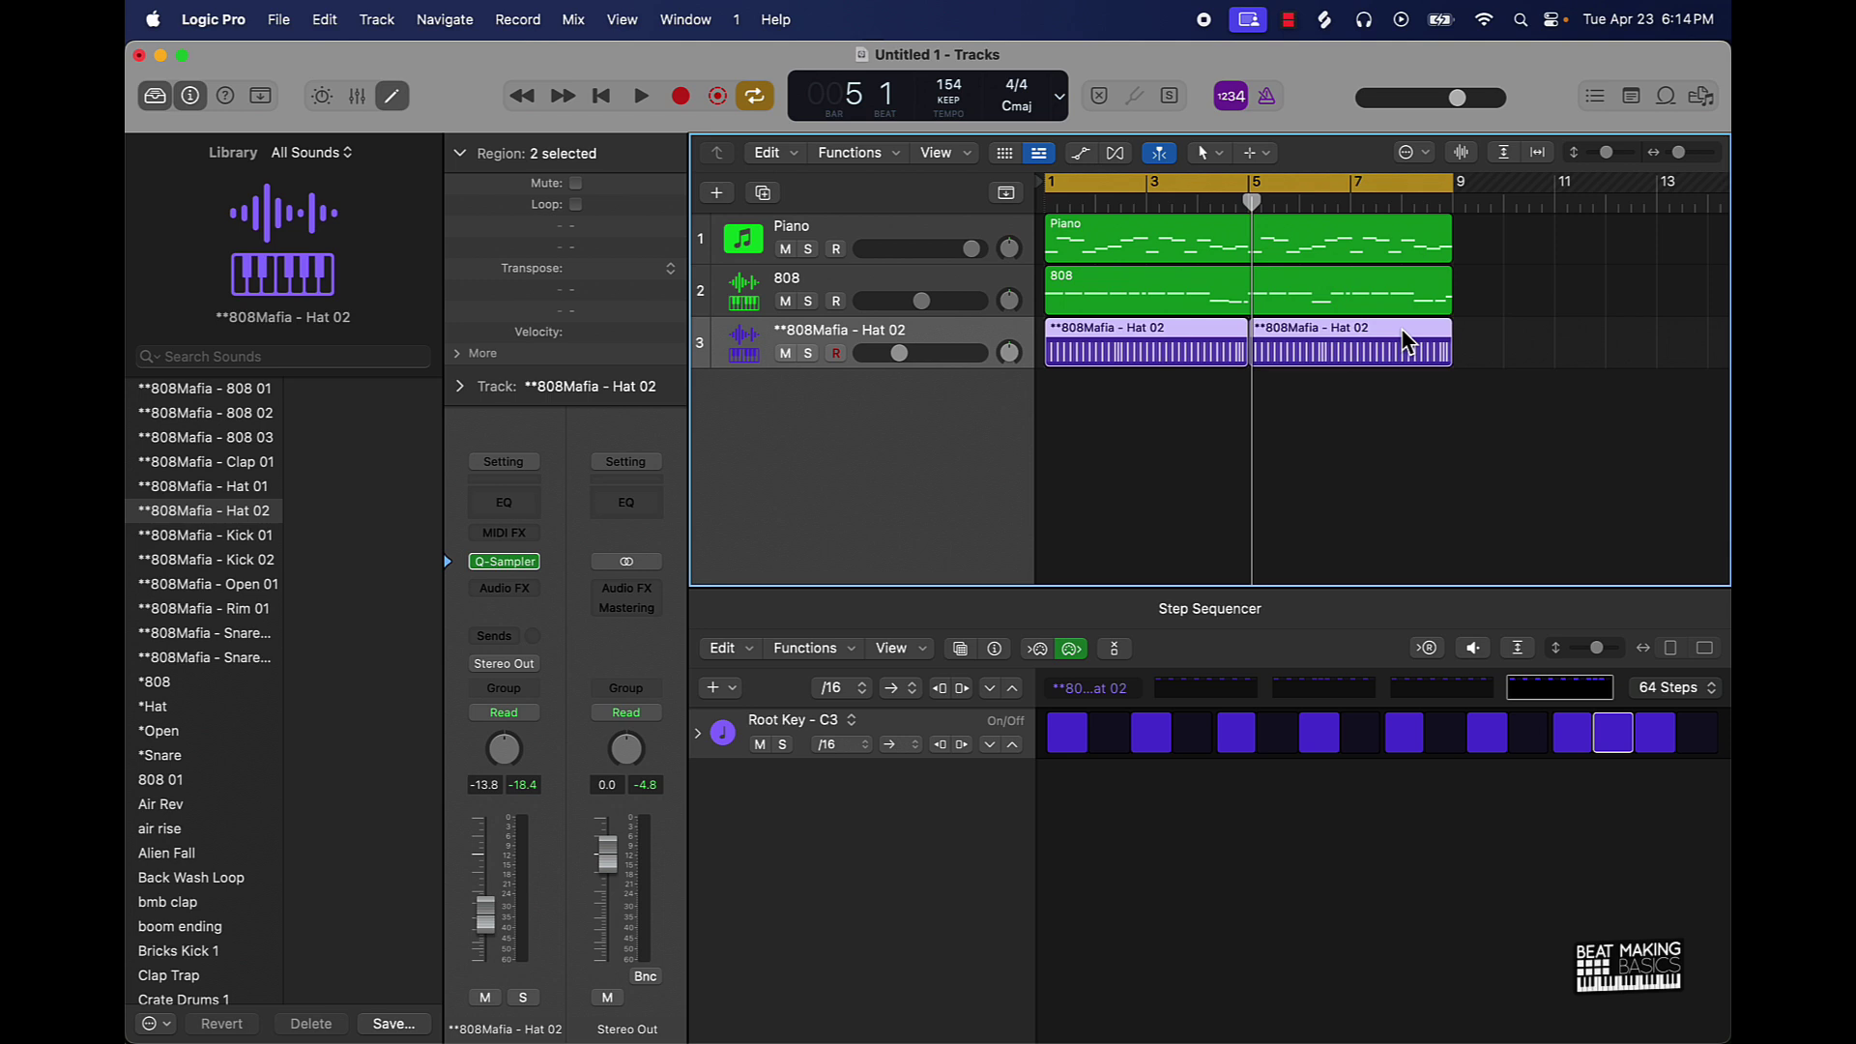
key("ctrl+alt+m")
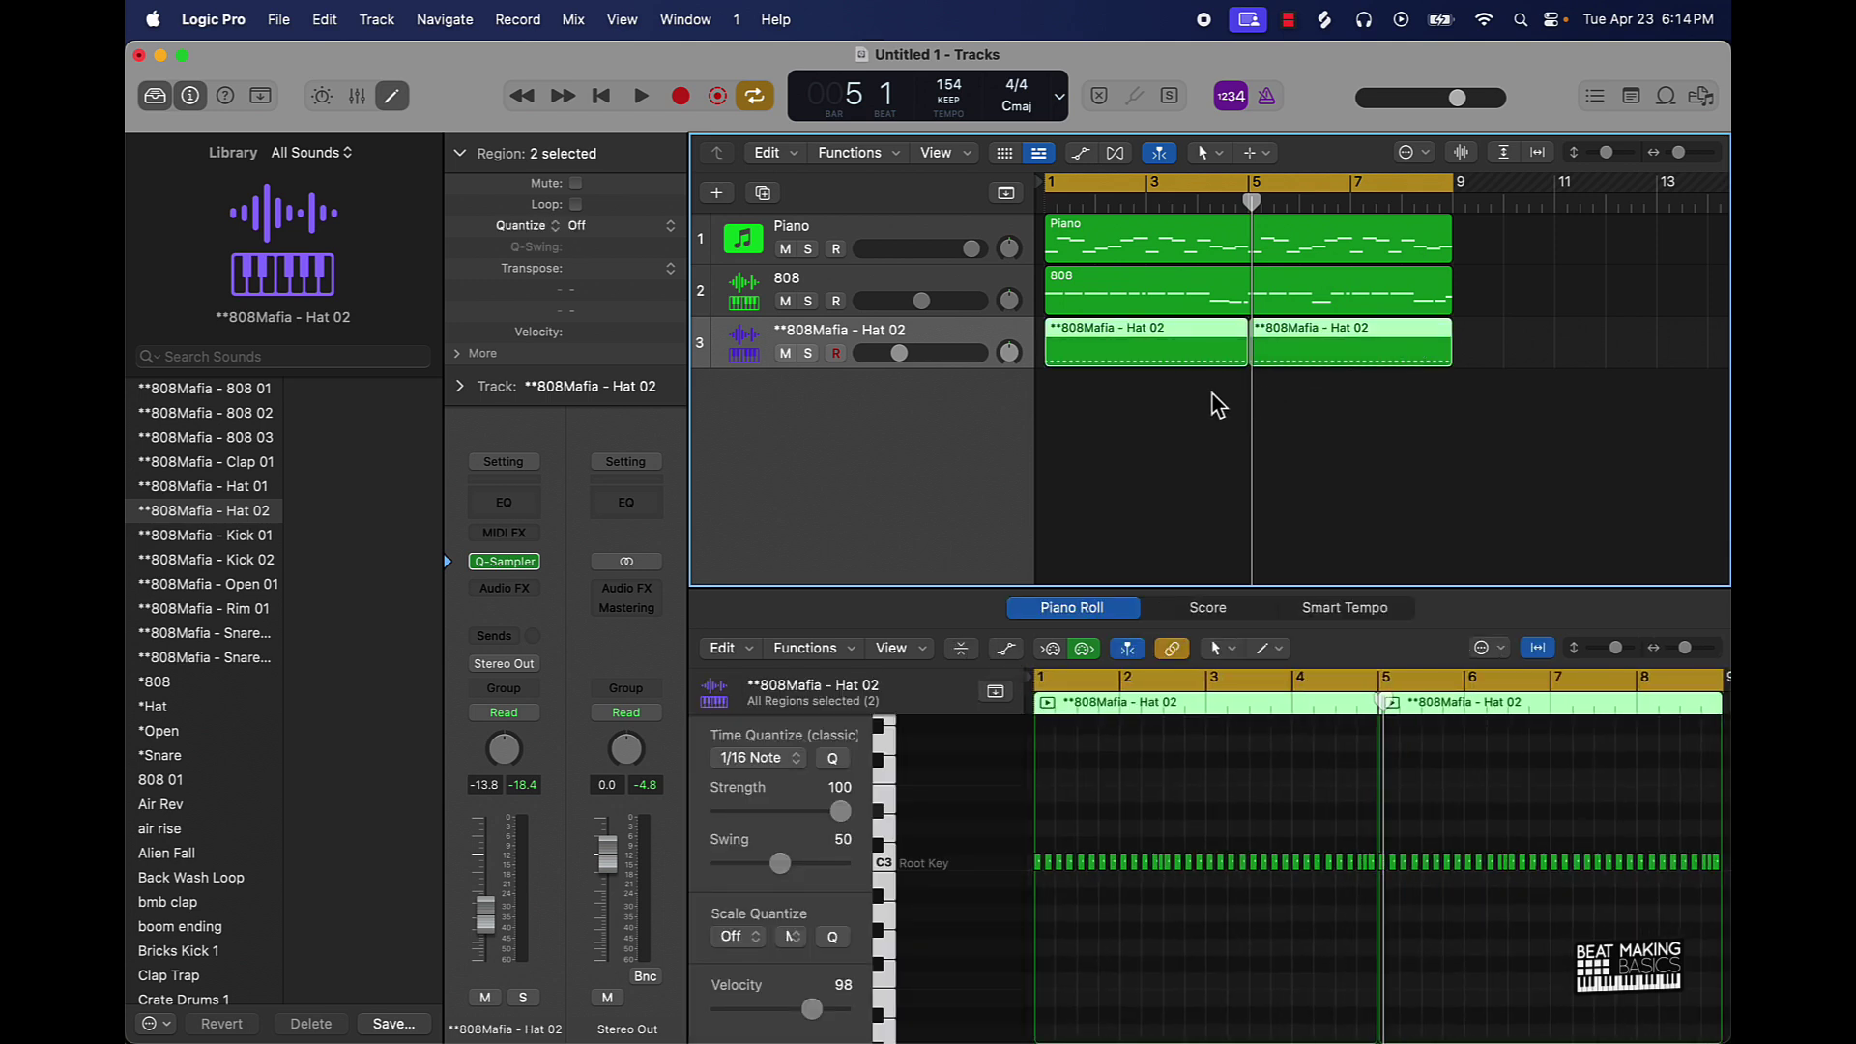
left_click_drag(1220, 393, 1303, 364)
key("super+j")
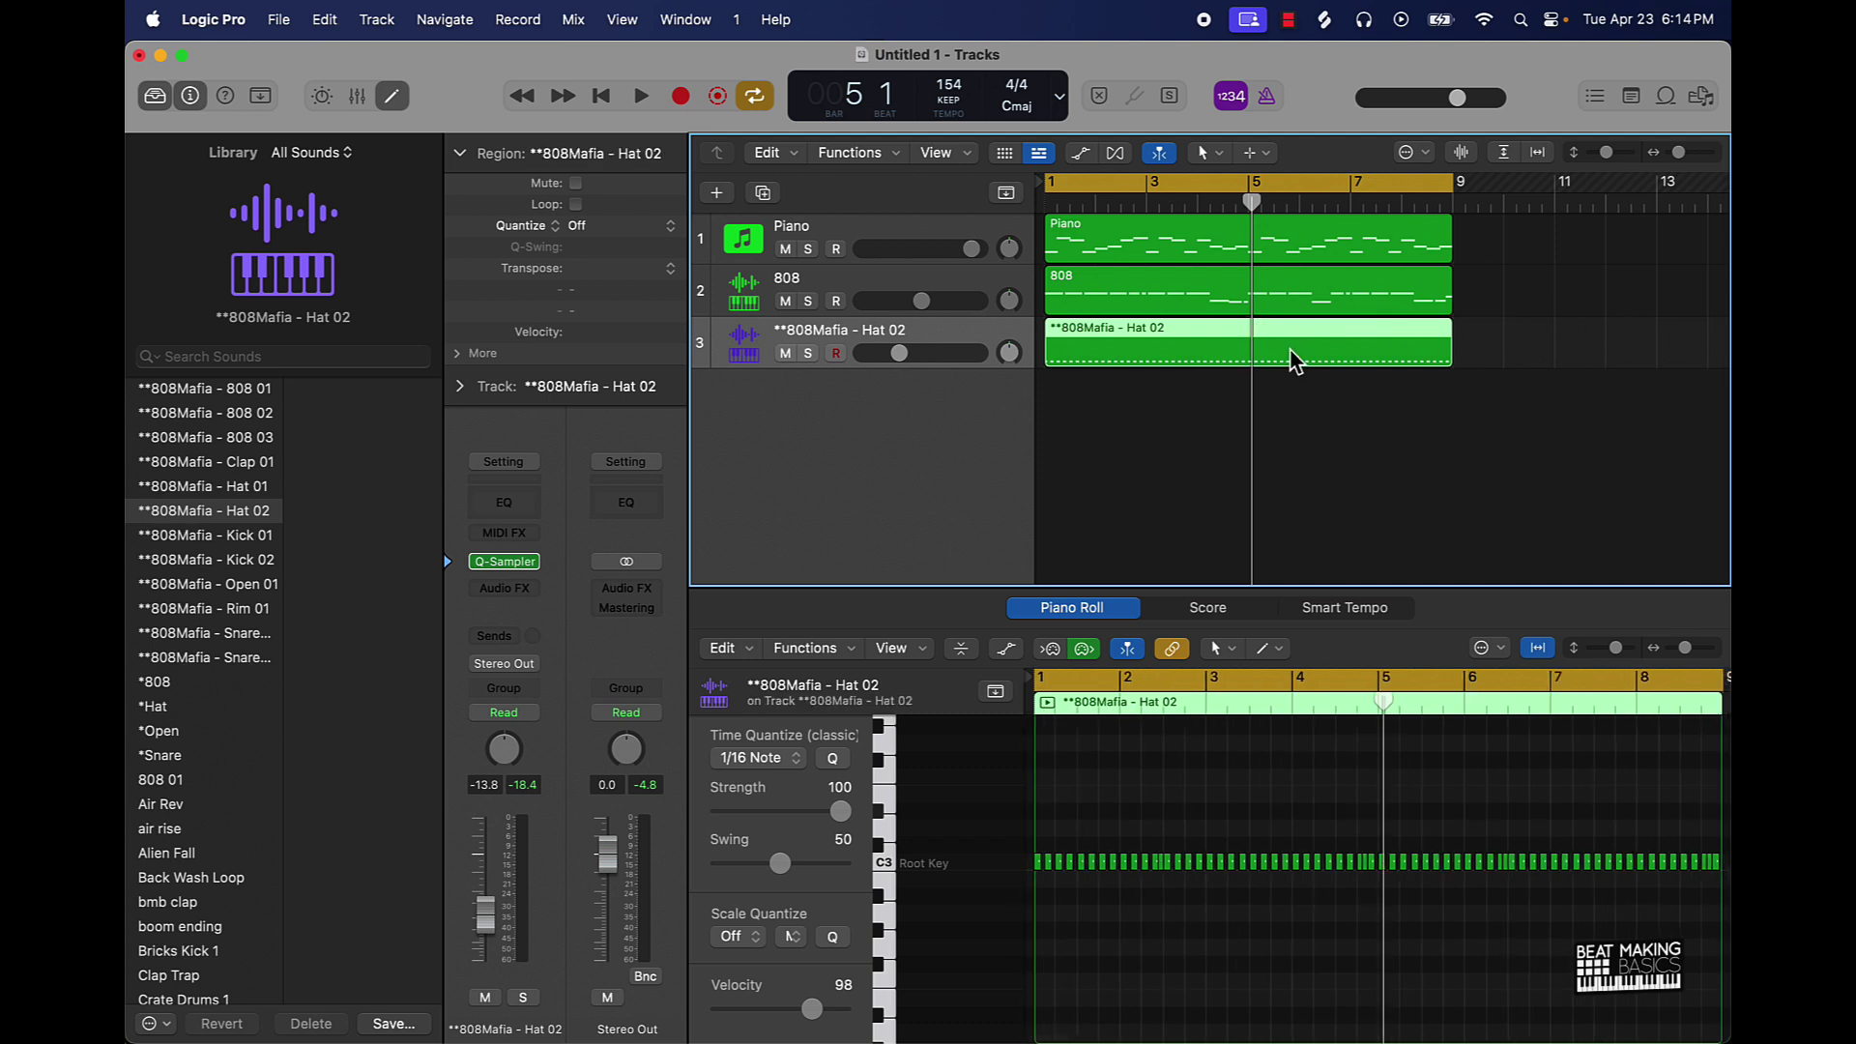
- Lower the hat track's volume to -16.4 dB during playback and rename the track Hat
key("space")
left_click_drag(899, 352, 892, 353)
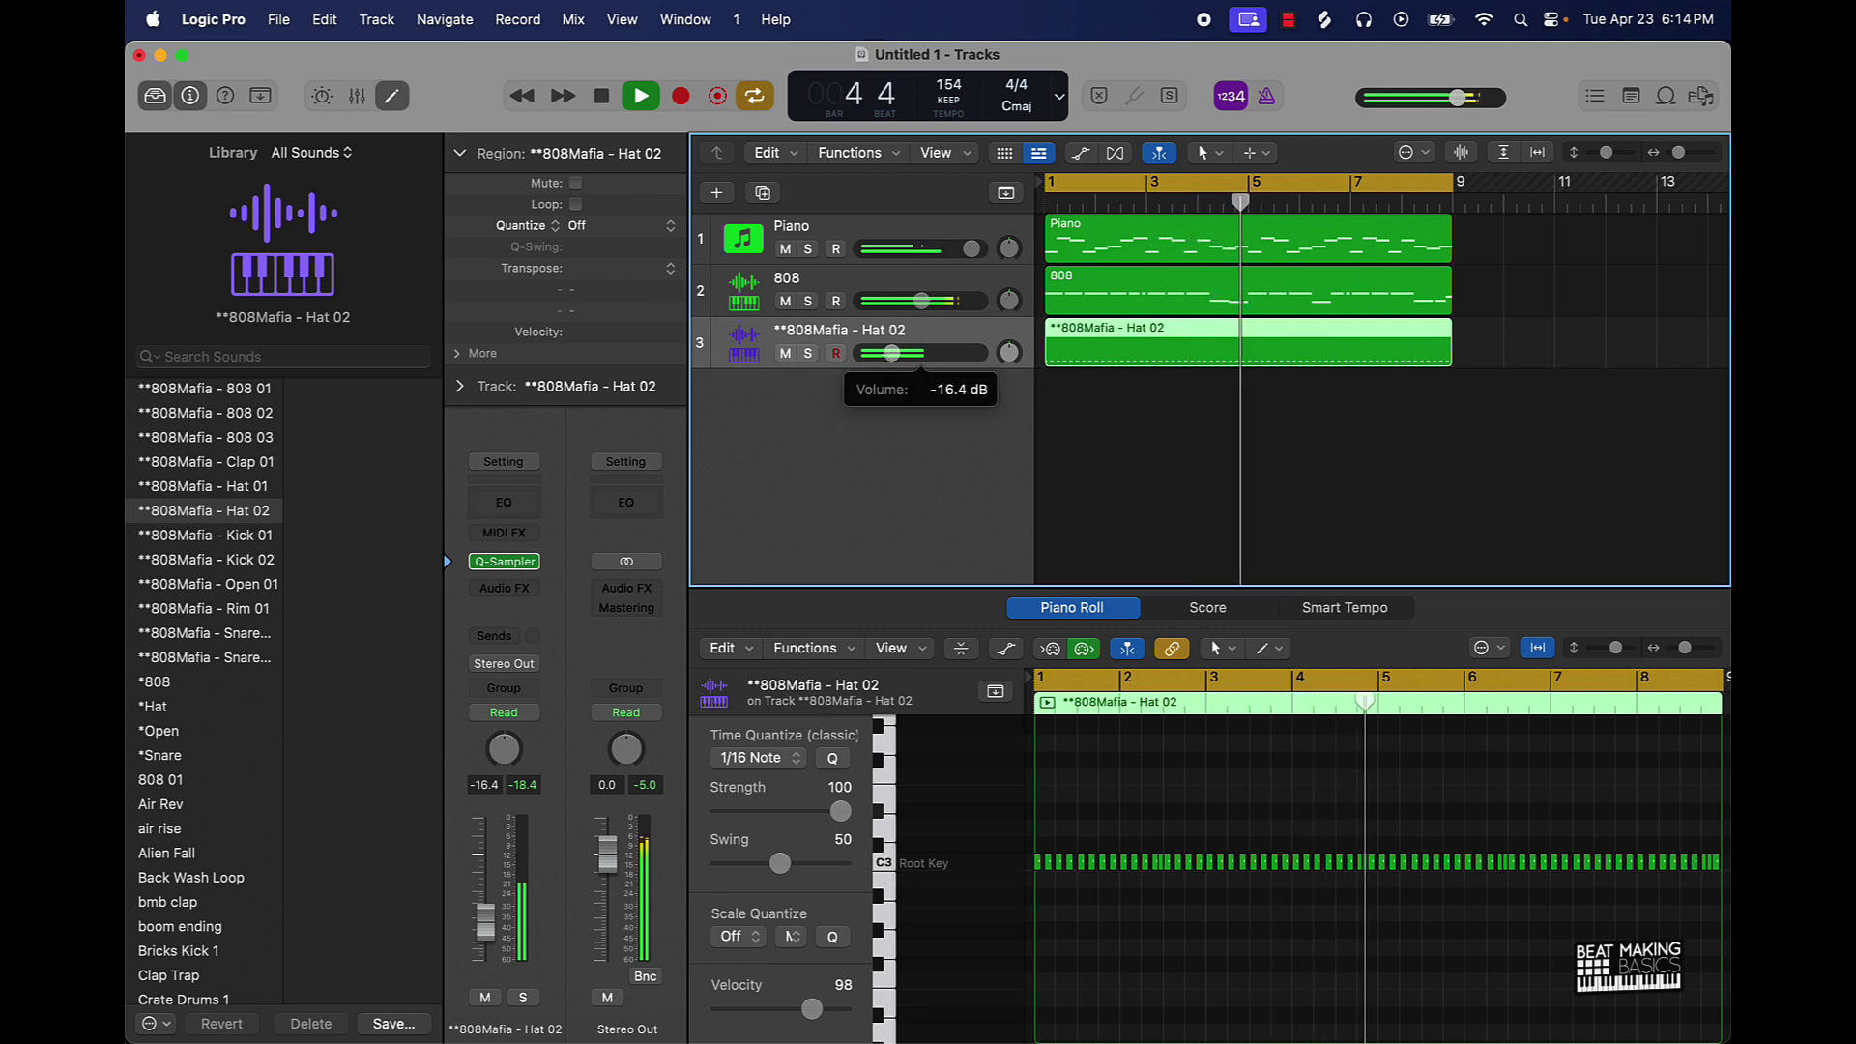
double_click(839, 330)
type("Ha")
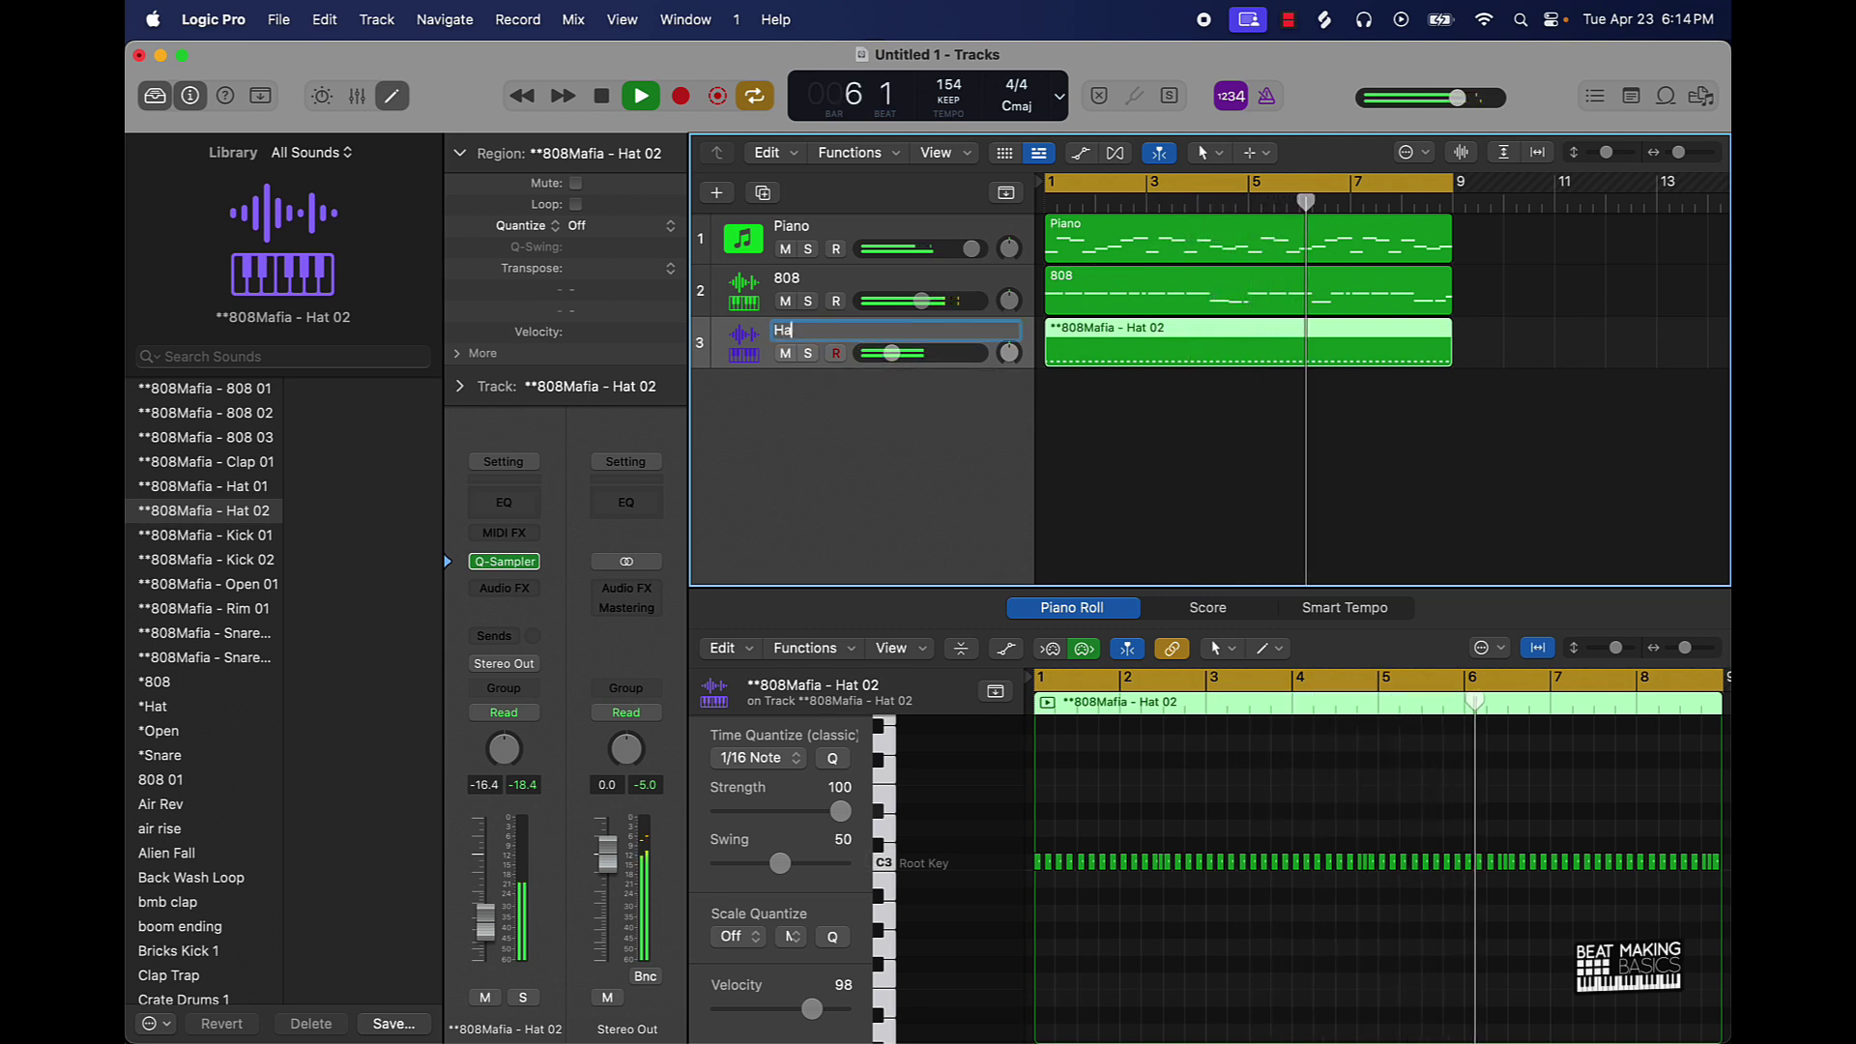
type("t")
key("Return")
key("space")
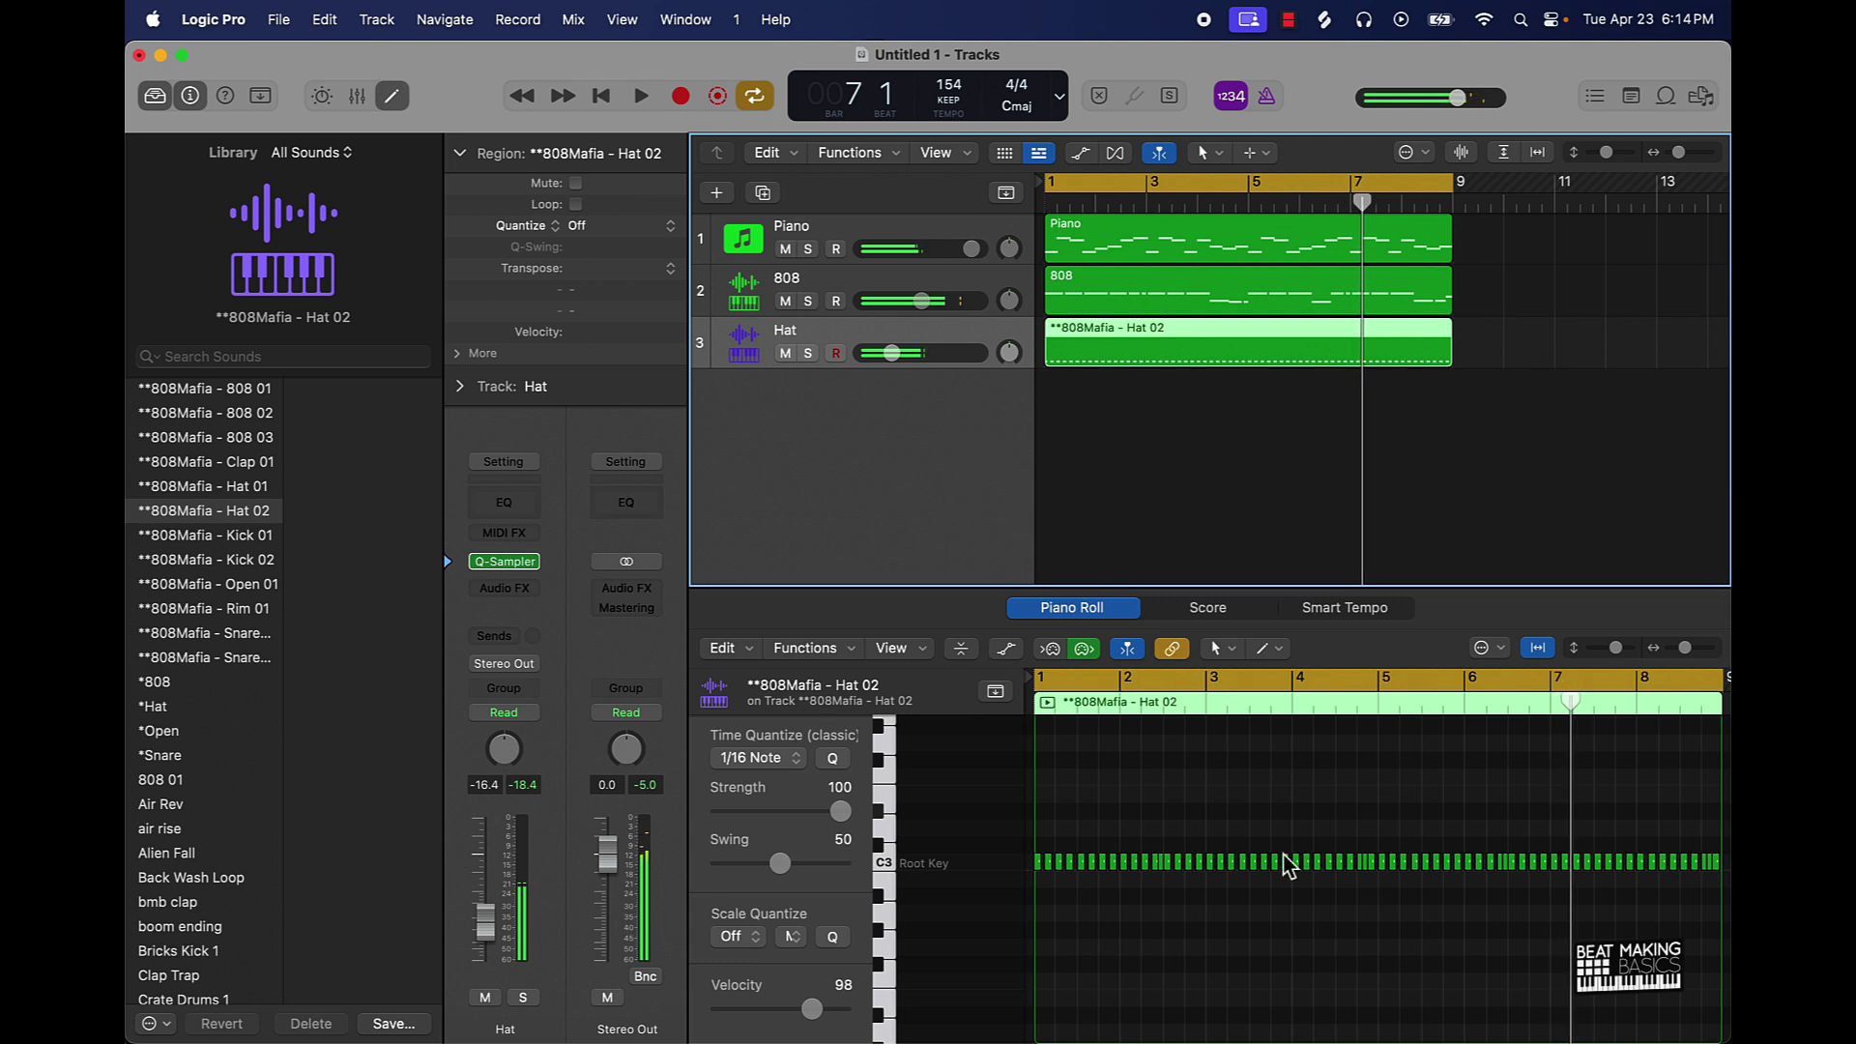
- Shorten the hat note at 8 1 3 to a 1/32 note, copy it into a four-note roll through 8 1 4 121, and play from bar 1
key("super+Right")
key("super+Right")
key("super+Right")
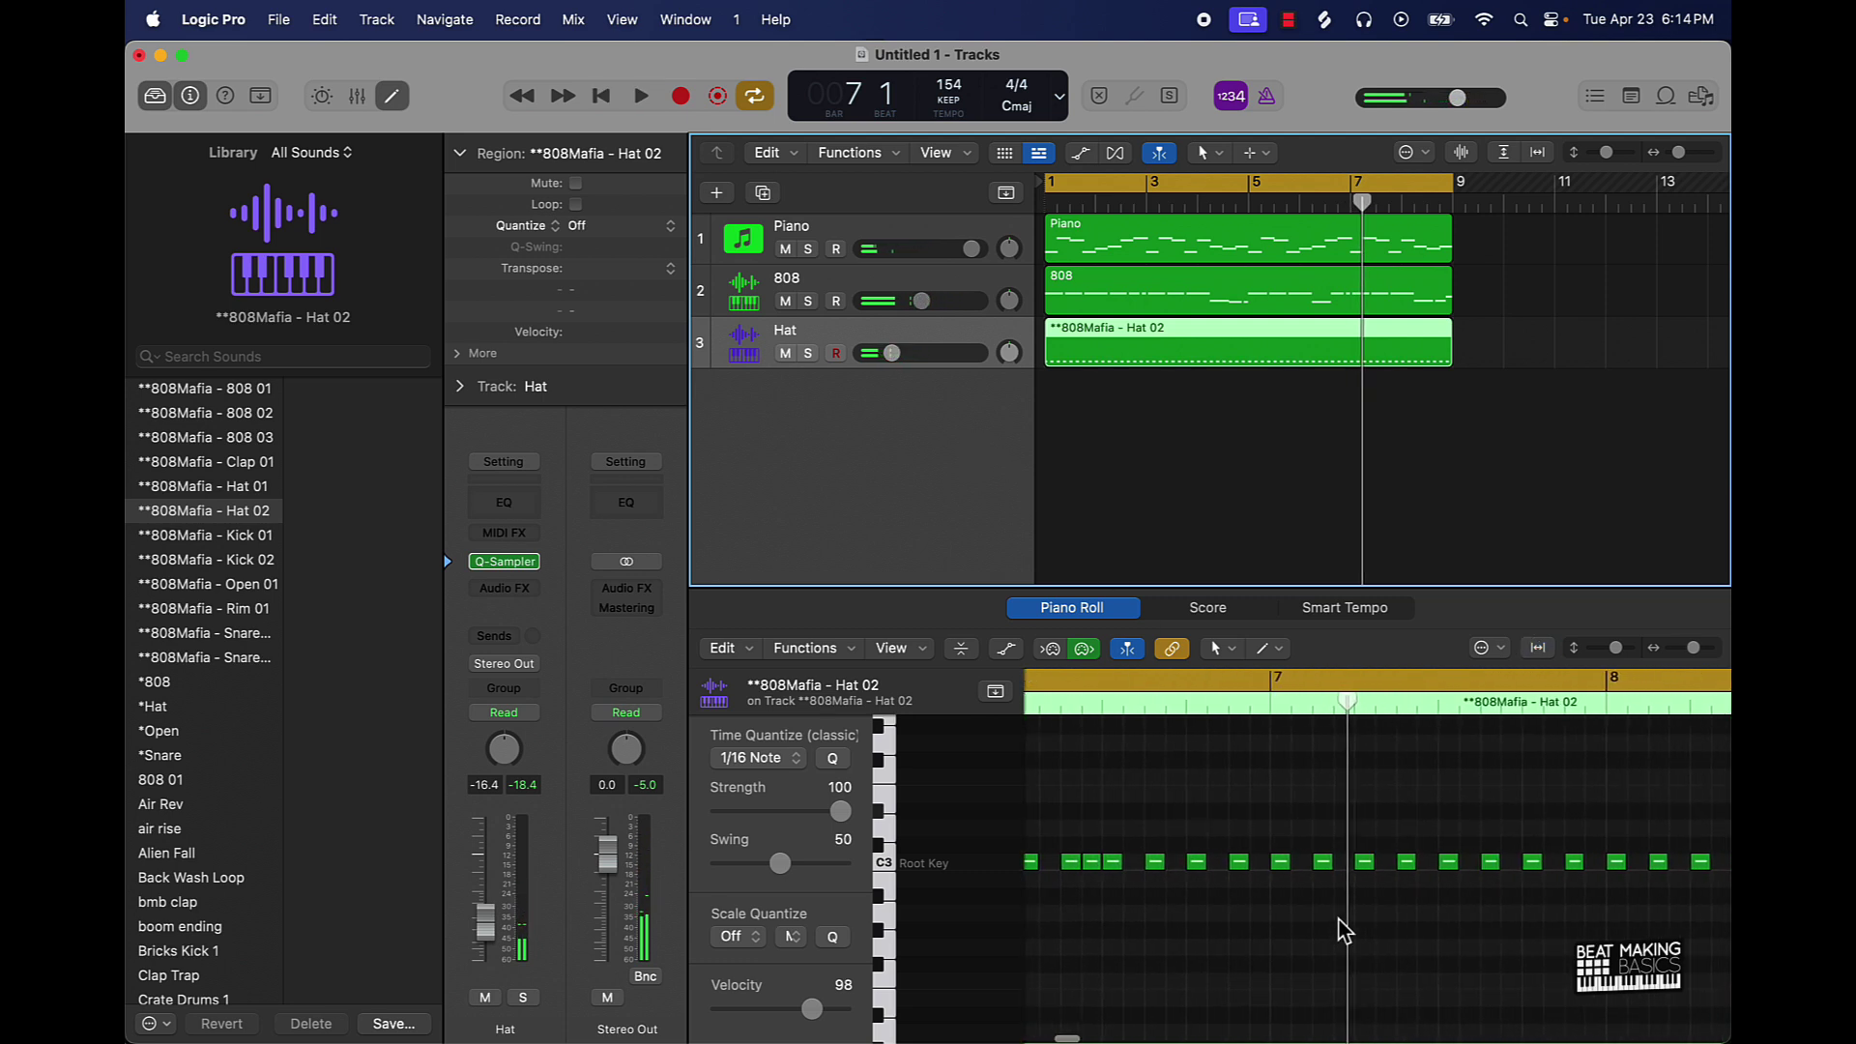
left_click(1286, 859)
scroll(1392, 904, "right", 5)
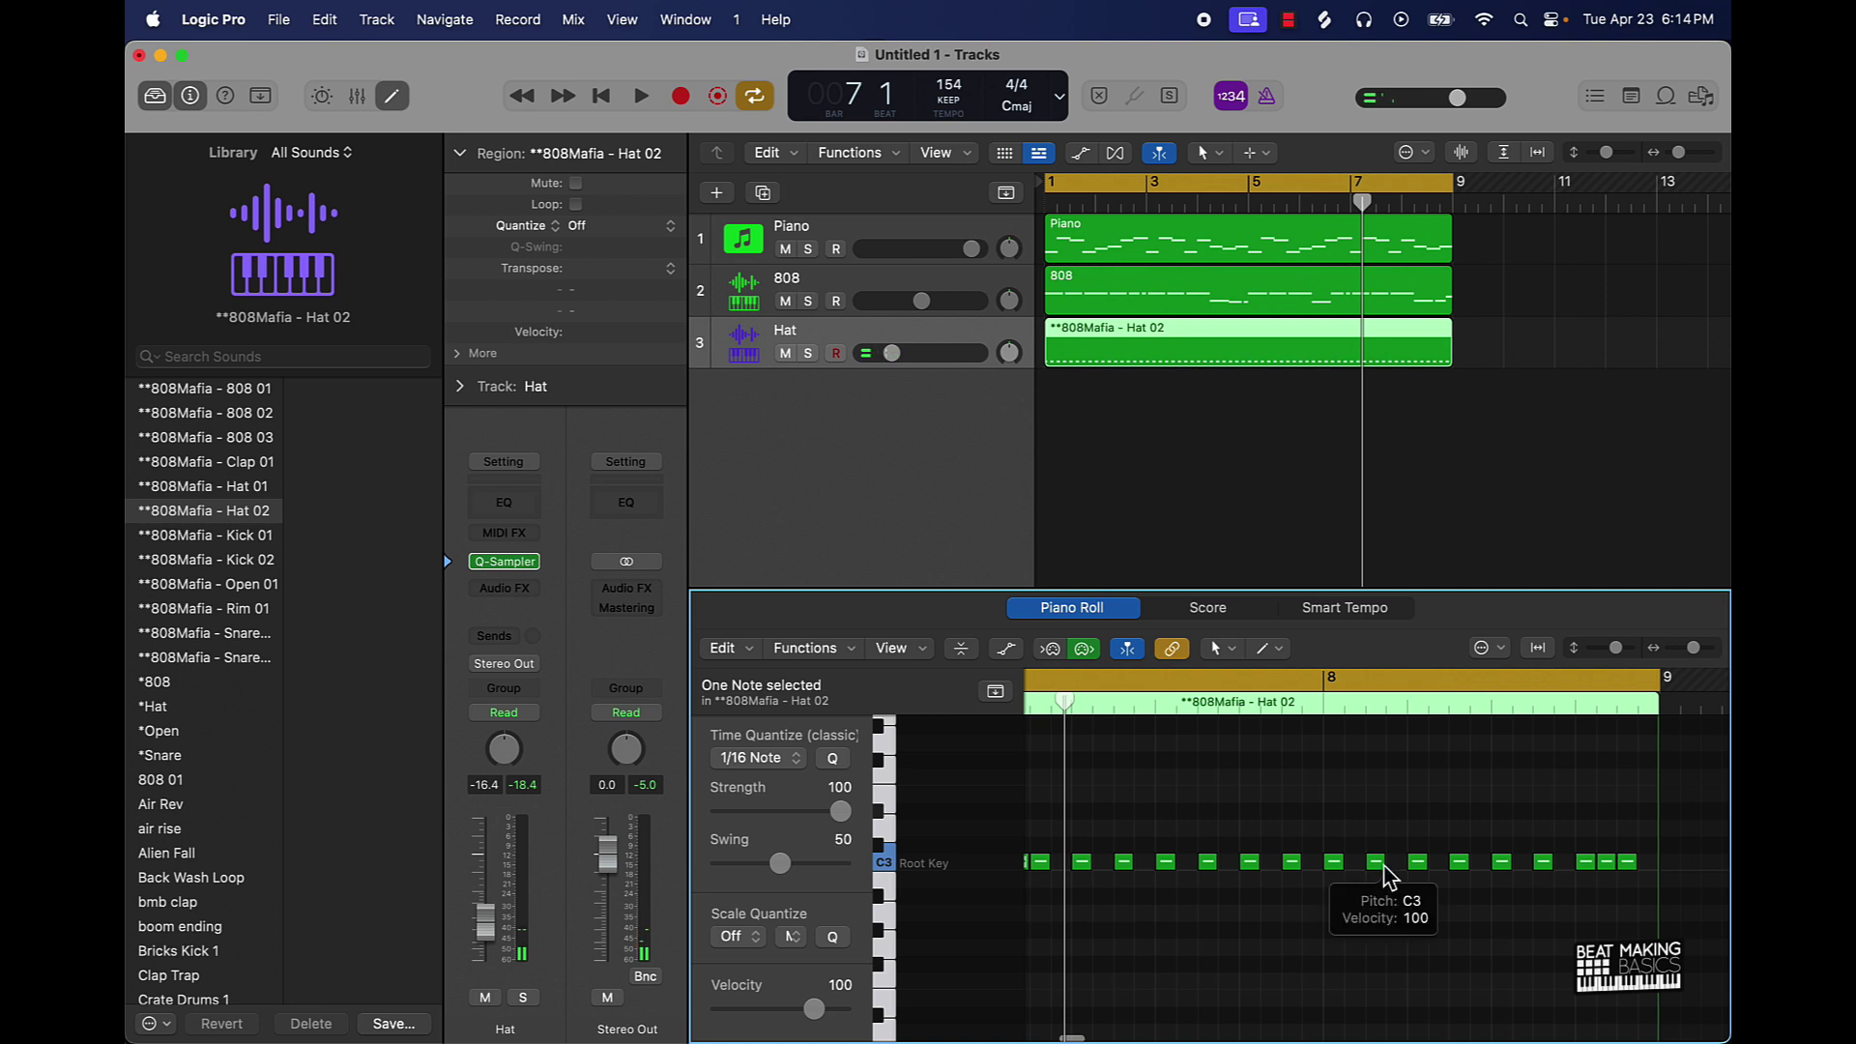
left_click_drag(1385, 865, 1382, 868)
left_click_drag(1392, 872, 1404, 872)
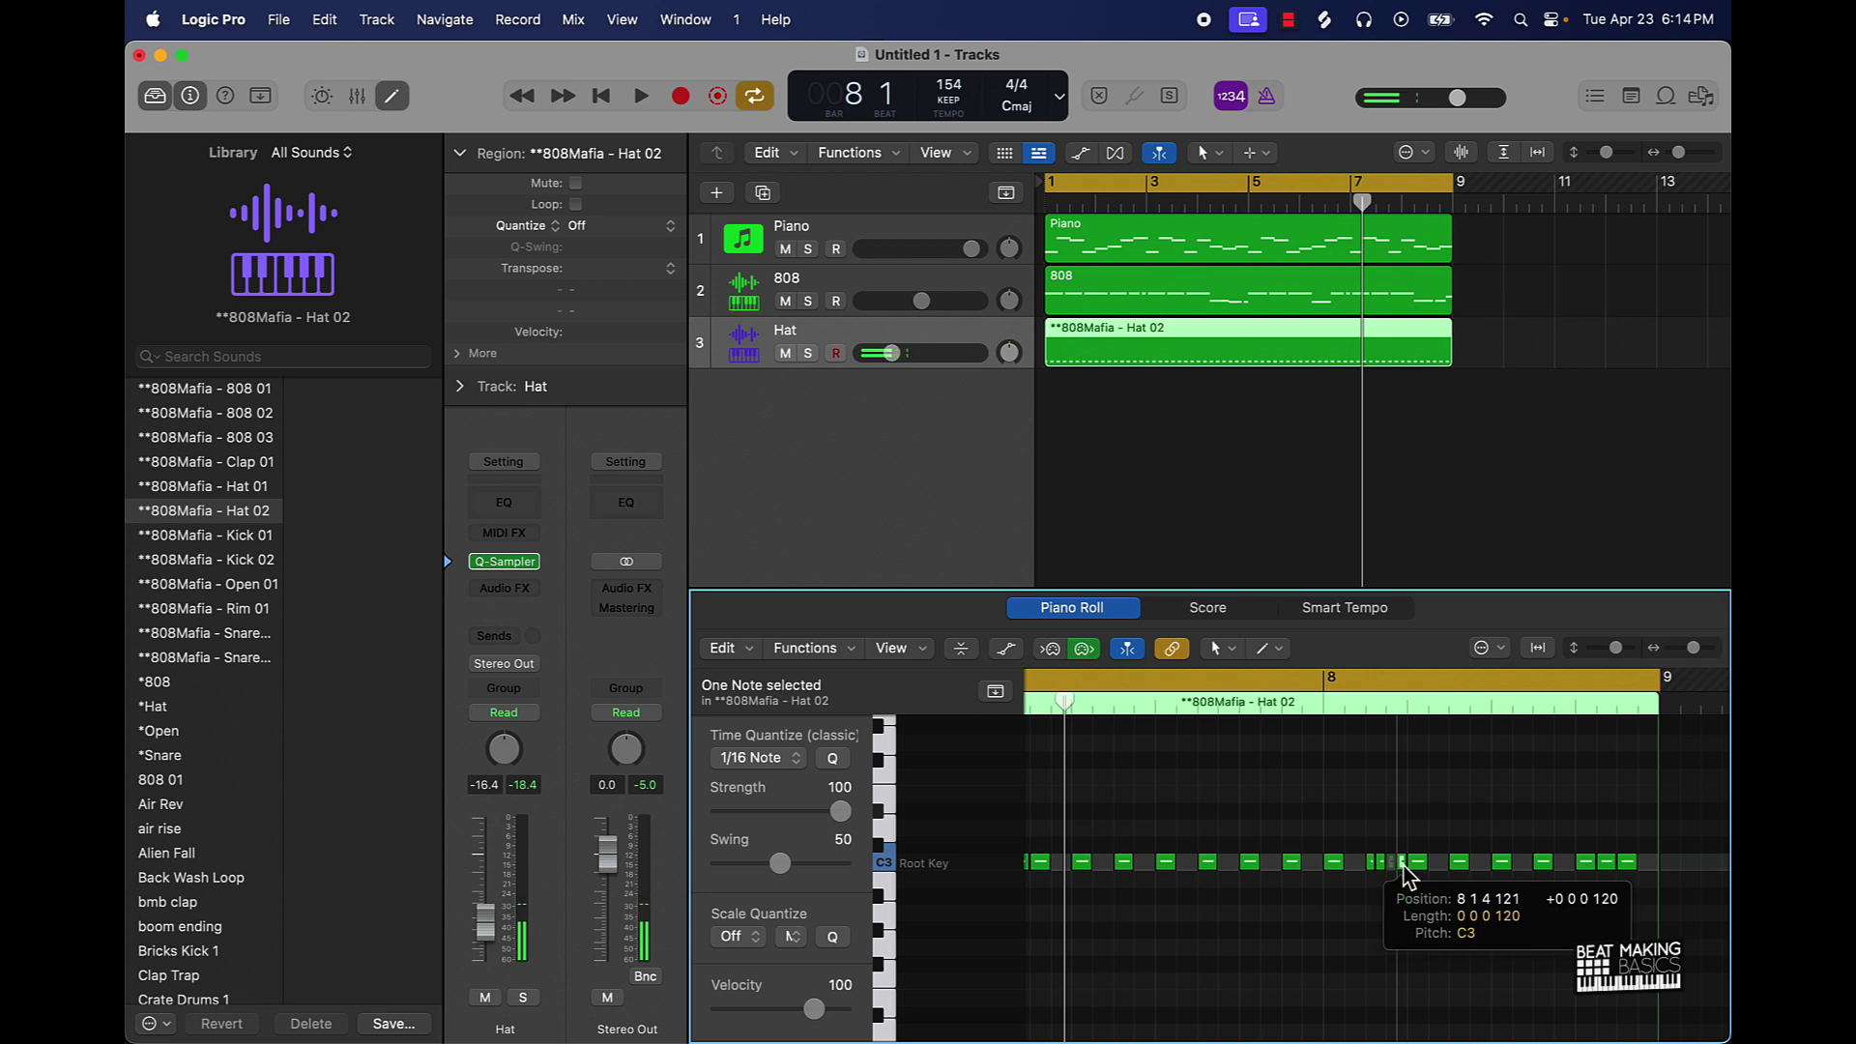
left_click(1377, 808)
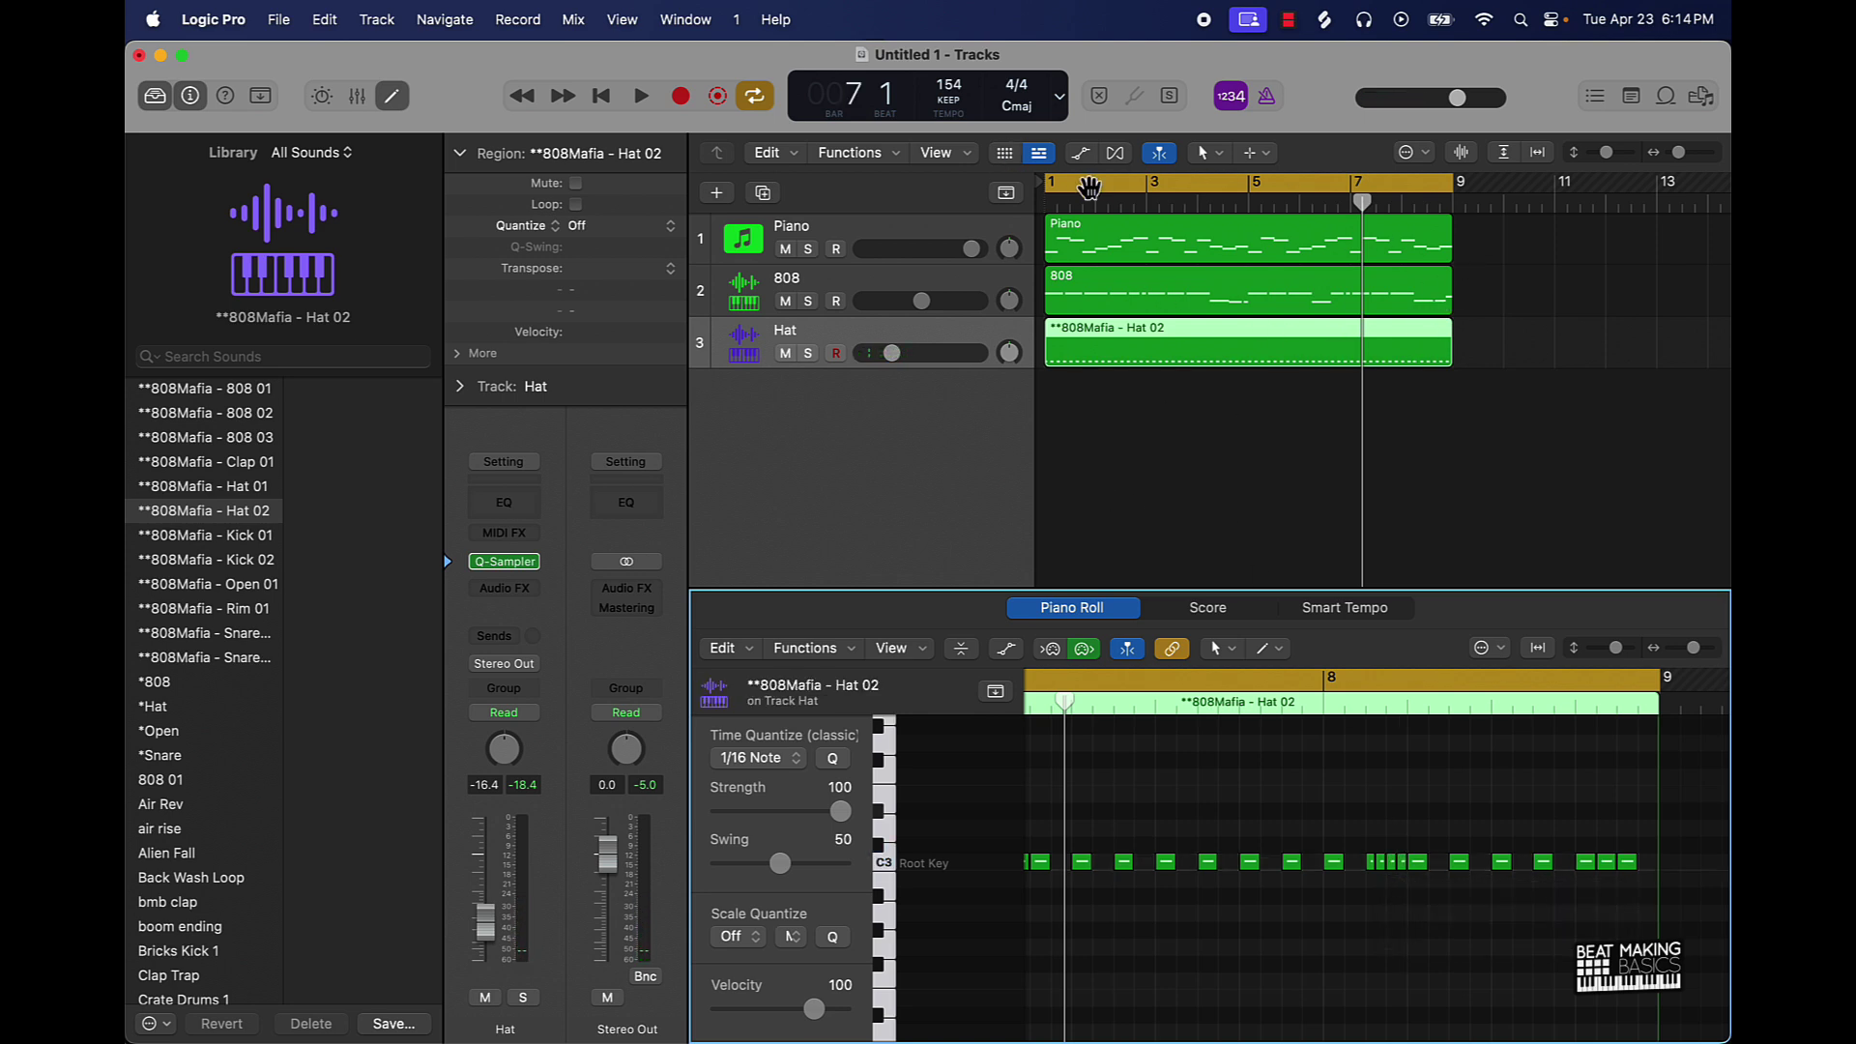
key("space")
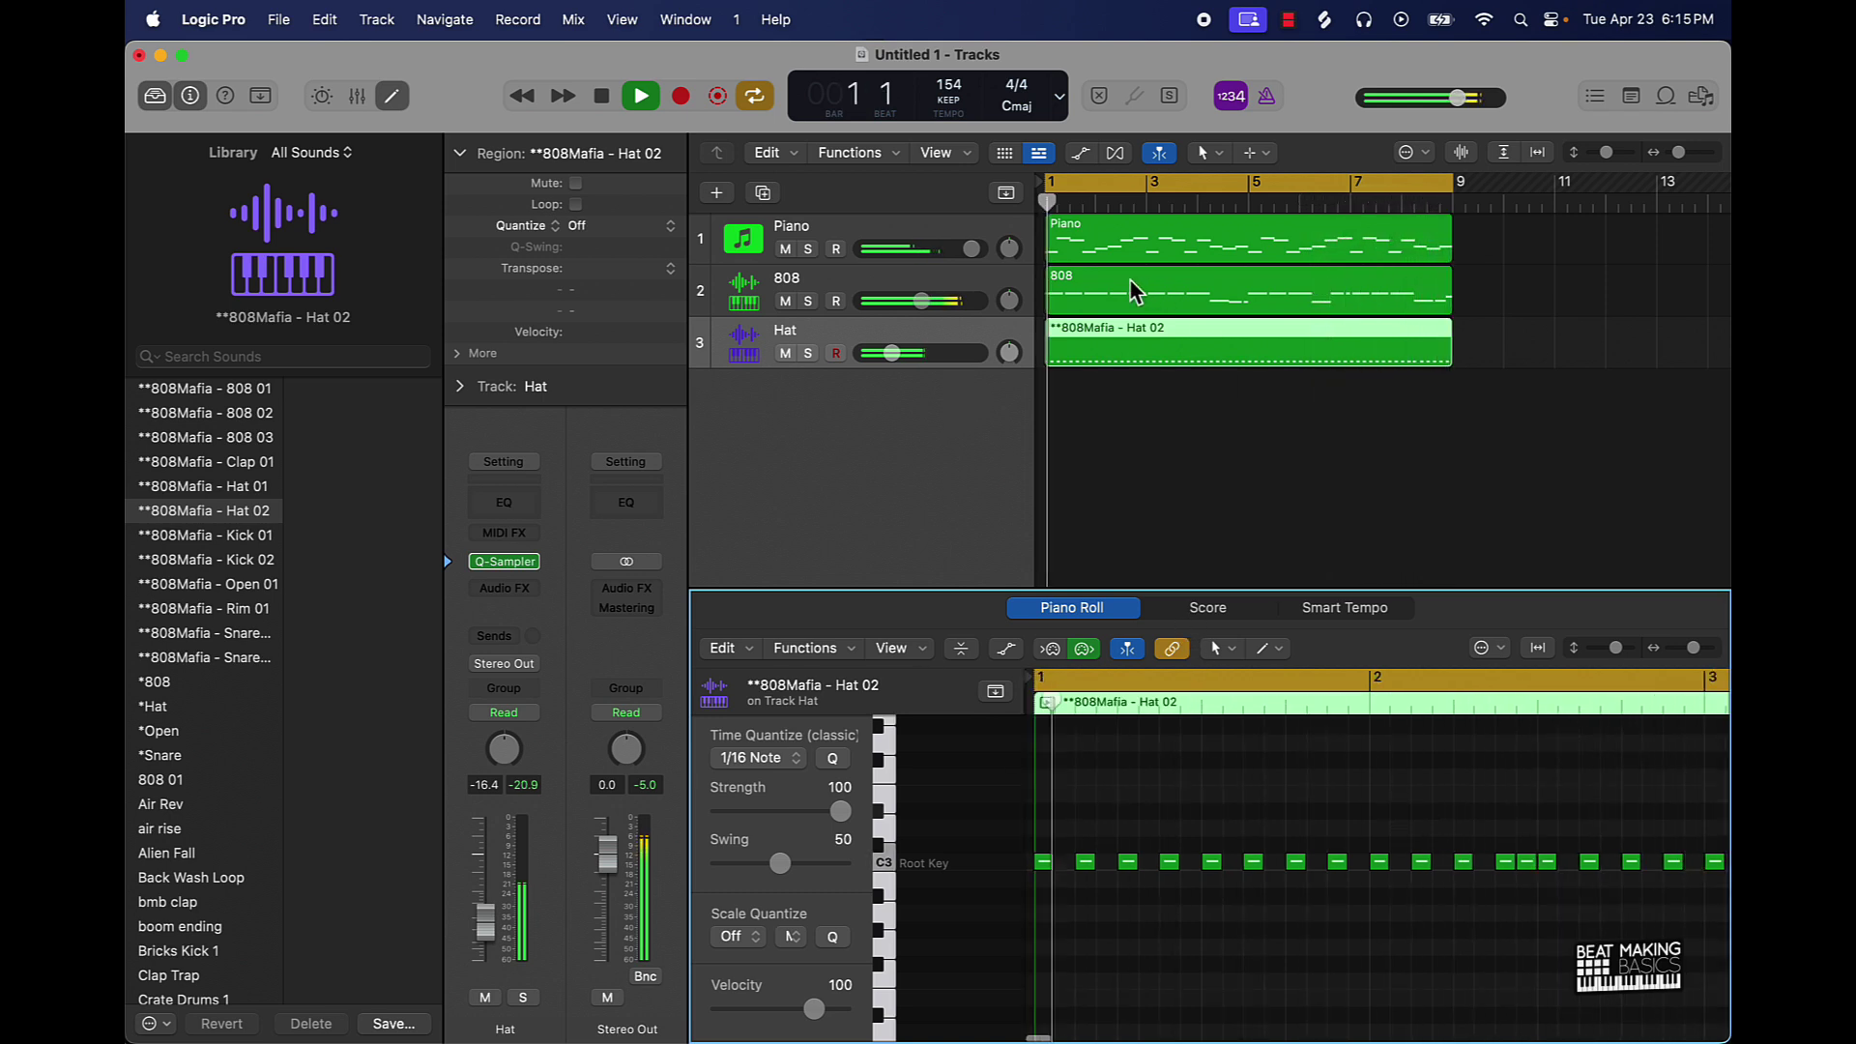
- Stop playback and create a new MIDI software instrument track with Quick Sampler (Single Sample)
key("space")
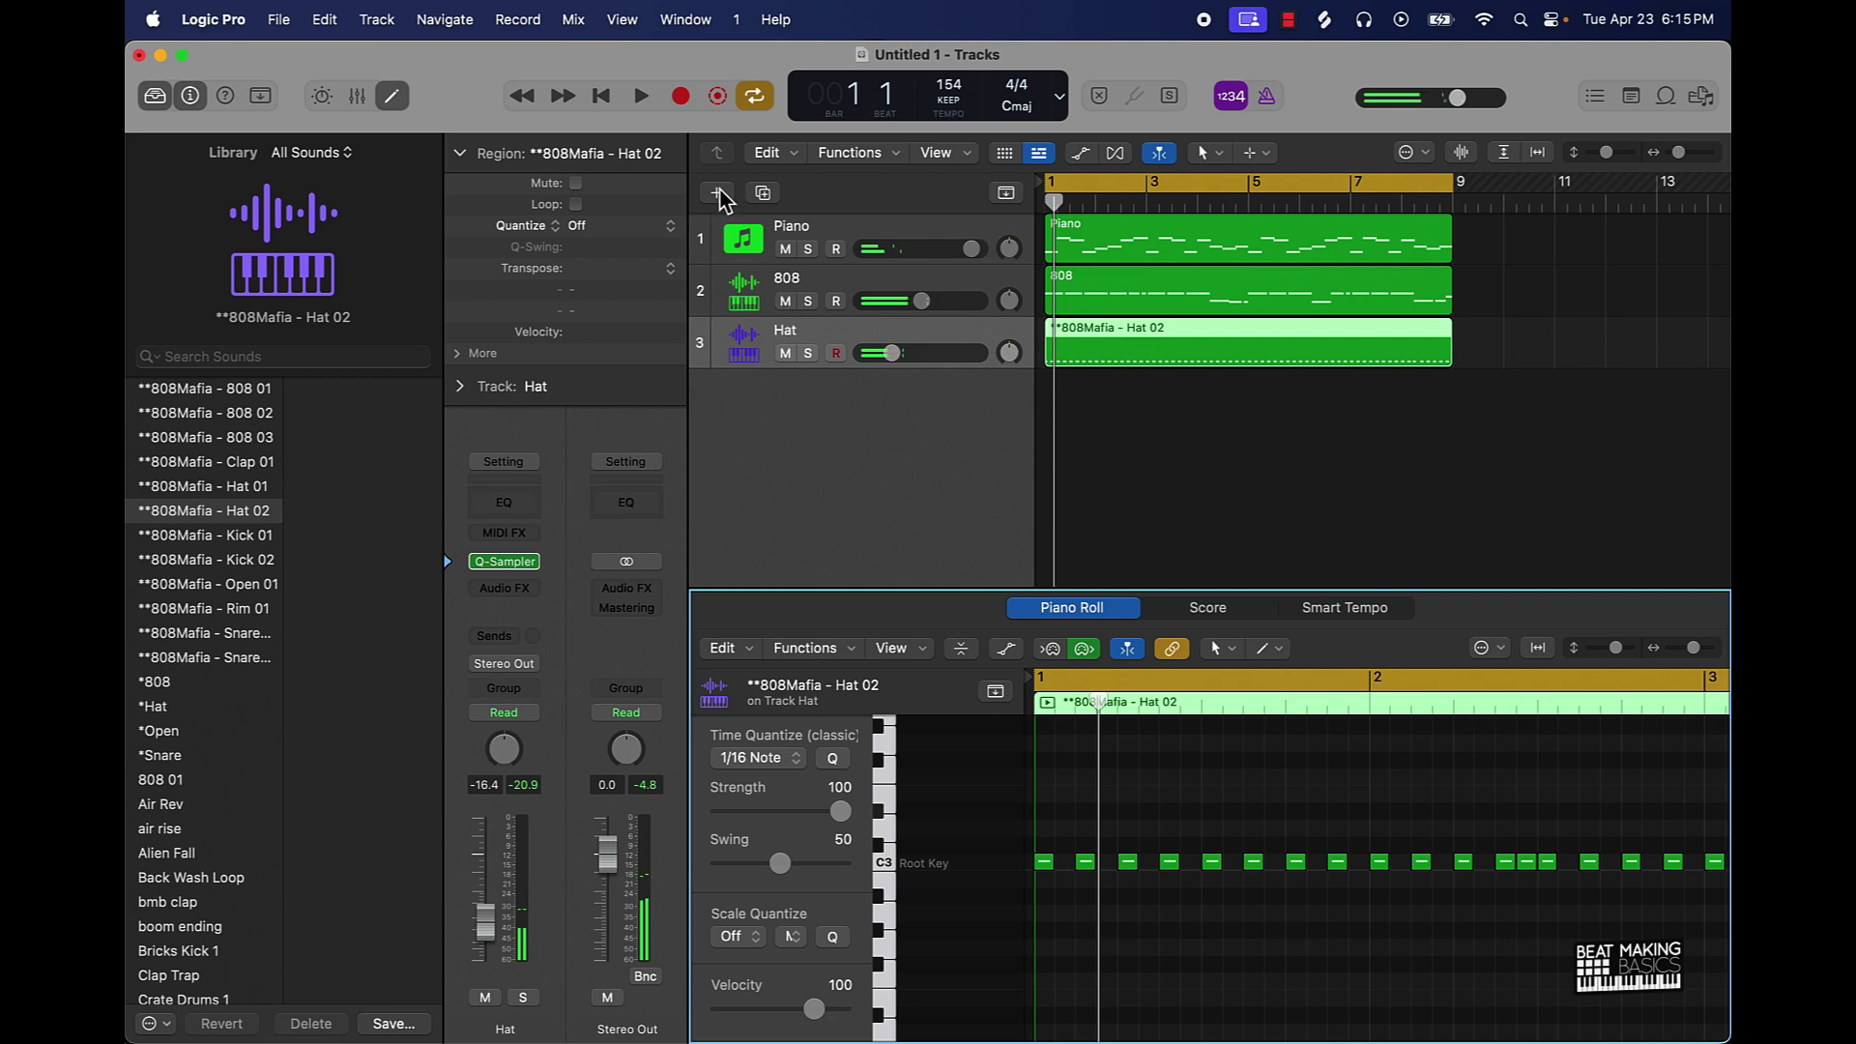
left_click(718, 193)
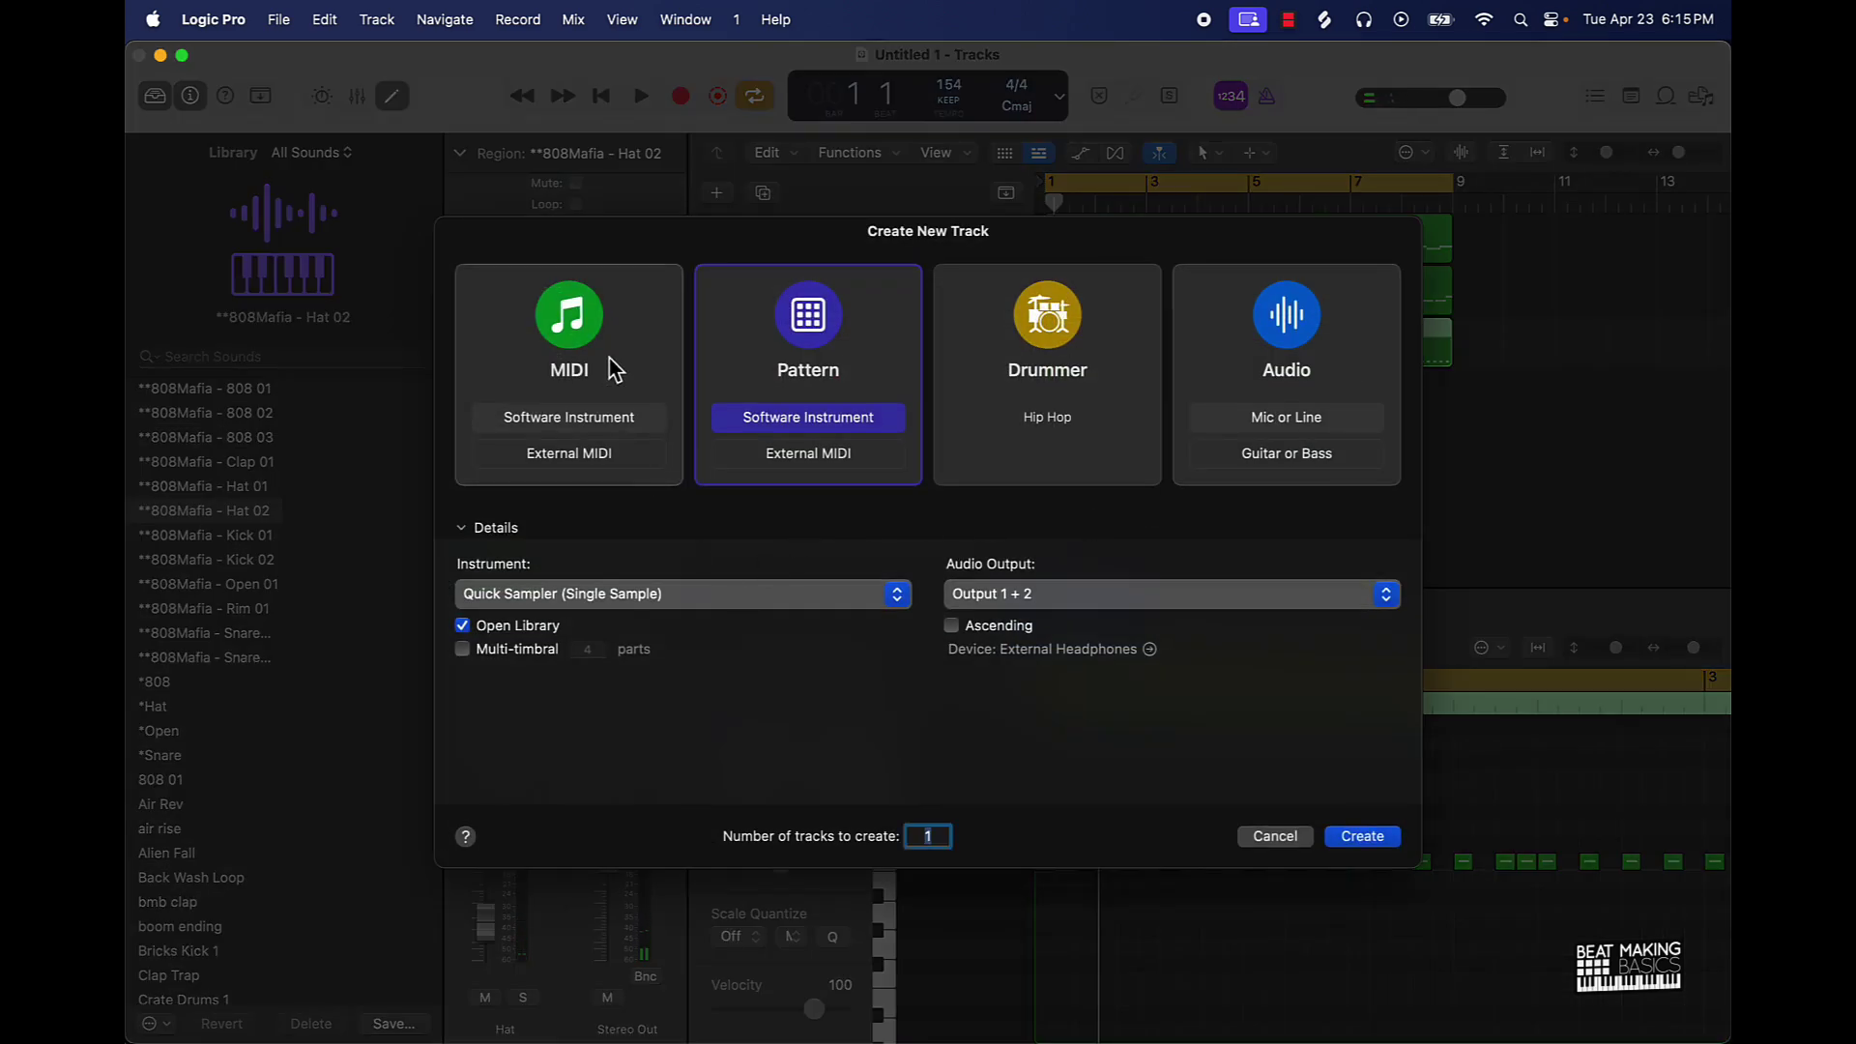
left_click(611, 370)
left_click(1362, 837)
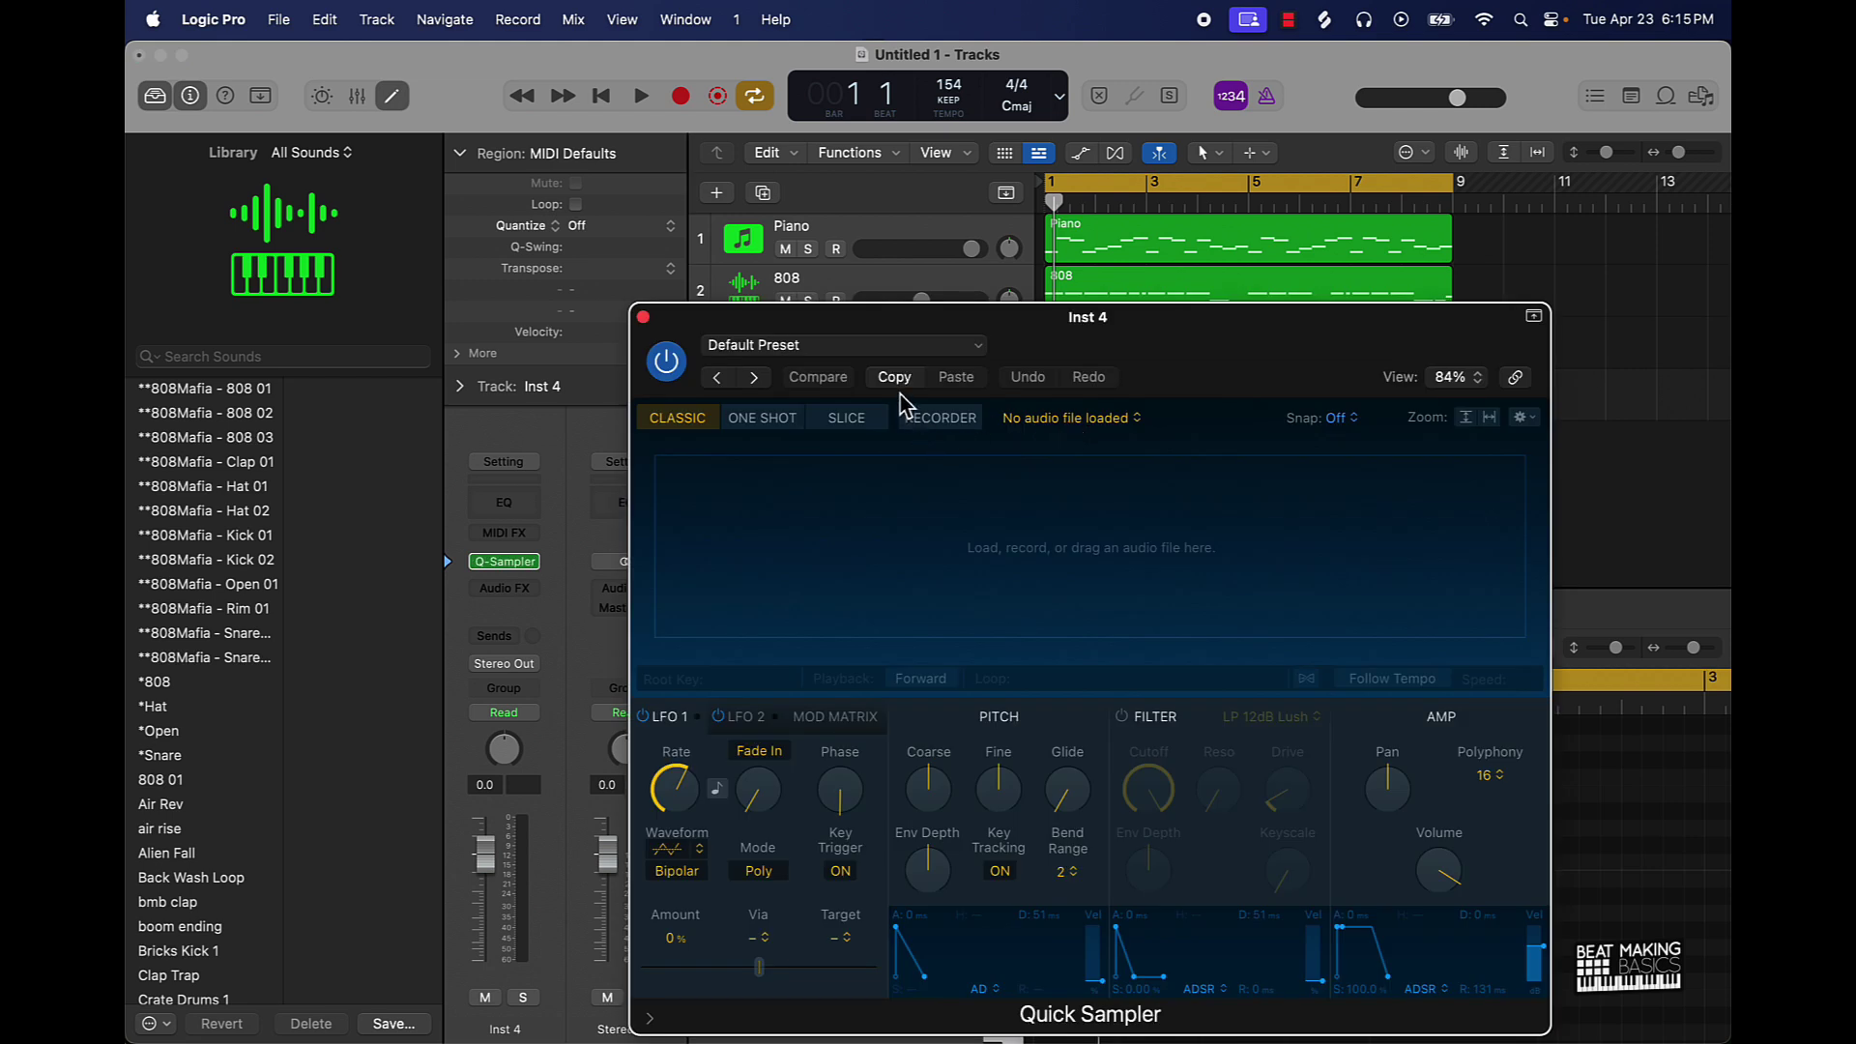
- Load the Rap Lords Rim Shot preset in the new track's Quick Sampler
left_click(901, 358)
scroll(781, 760, "down", 8)
scroll(781, 764, "down", 6)
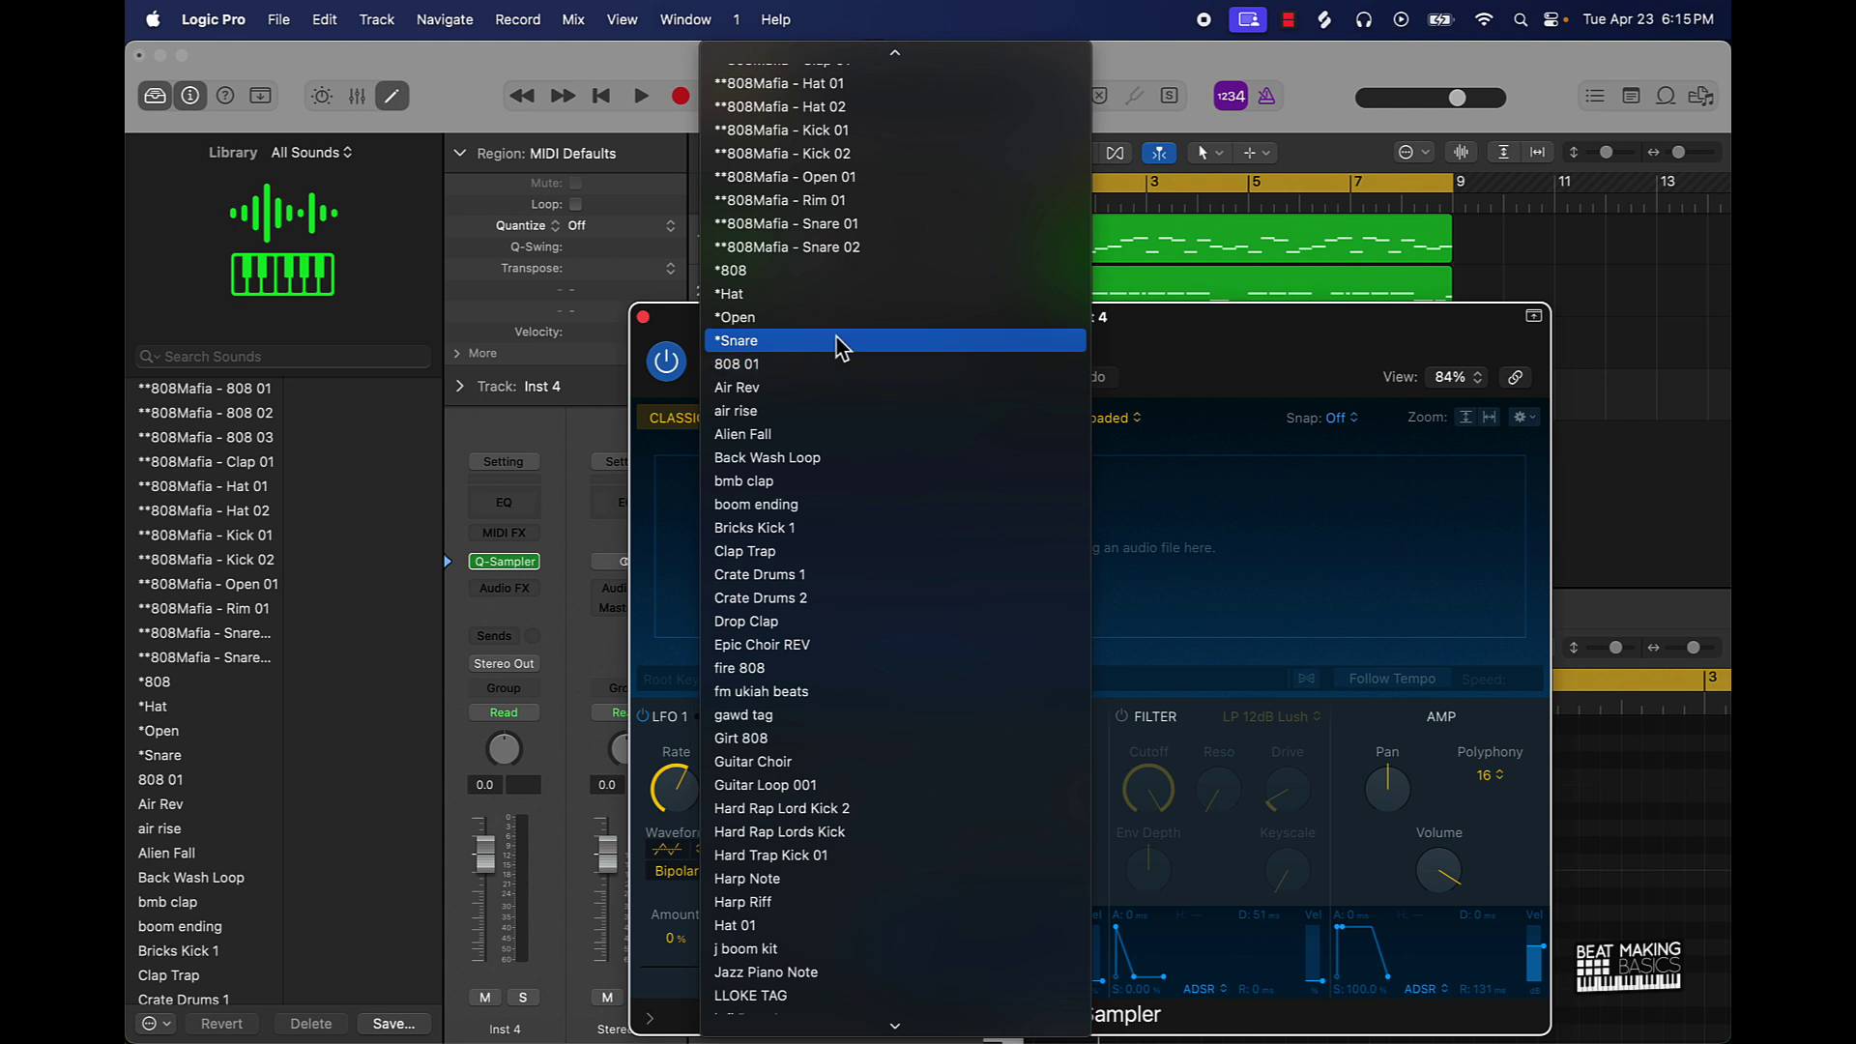
scroll(855, 805, "down", 2)
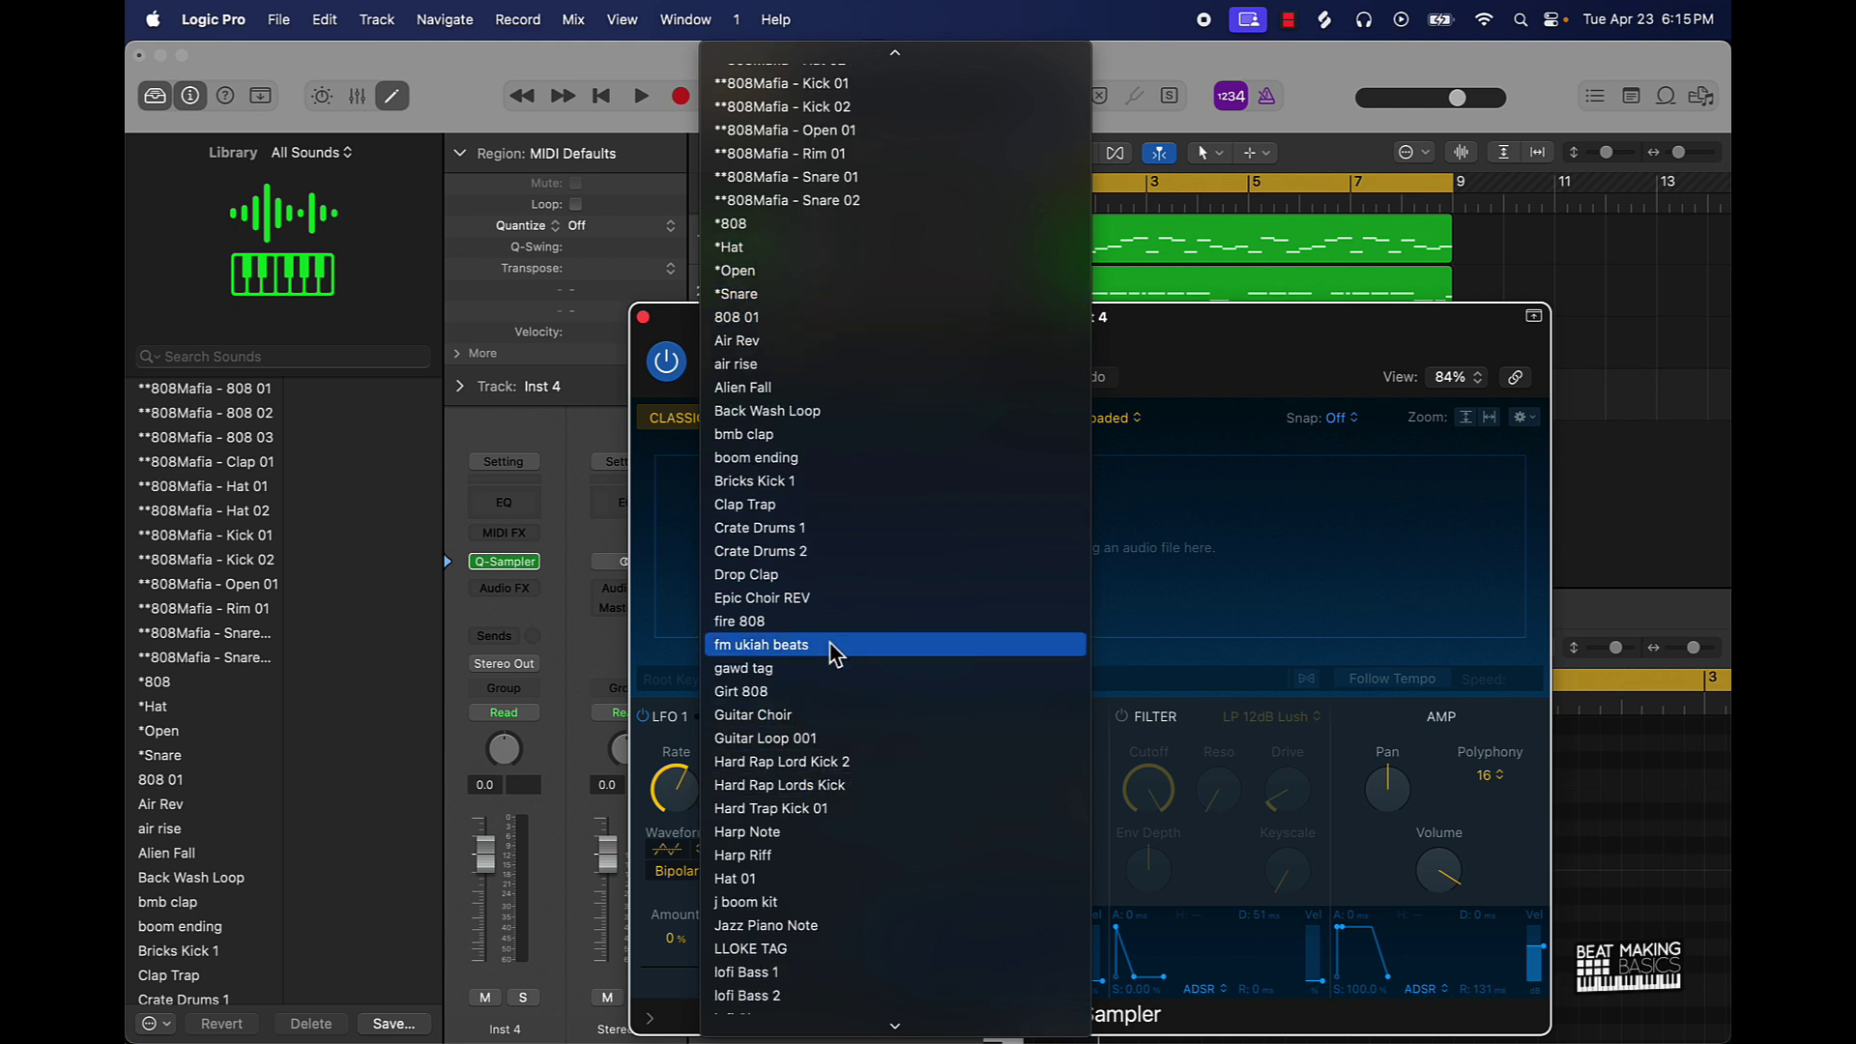
scroll(821, 556, "down", 1)
scroll(821, 558, "down", 9)
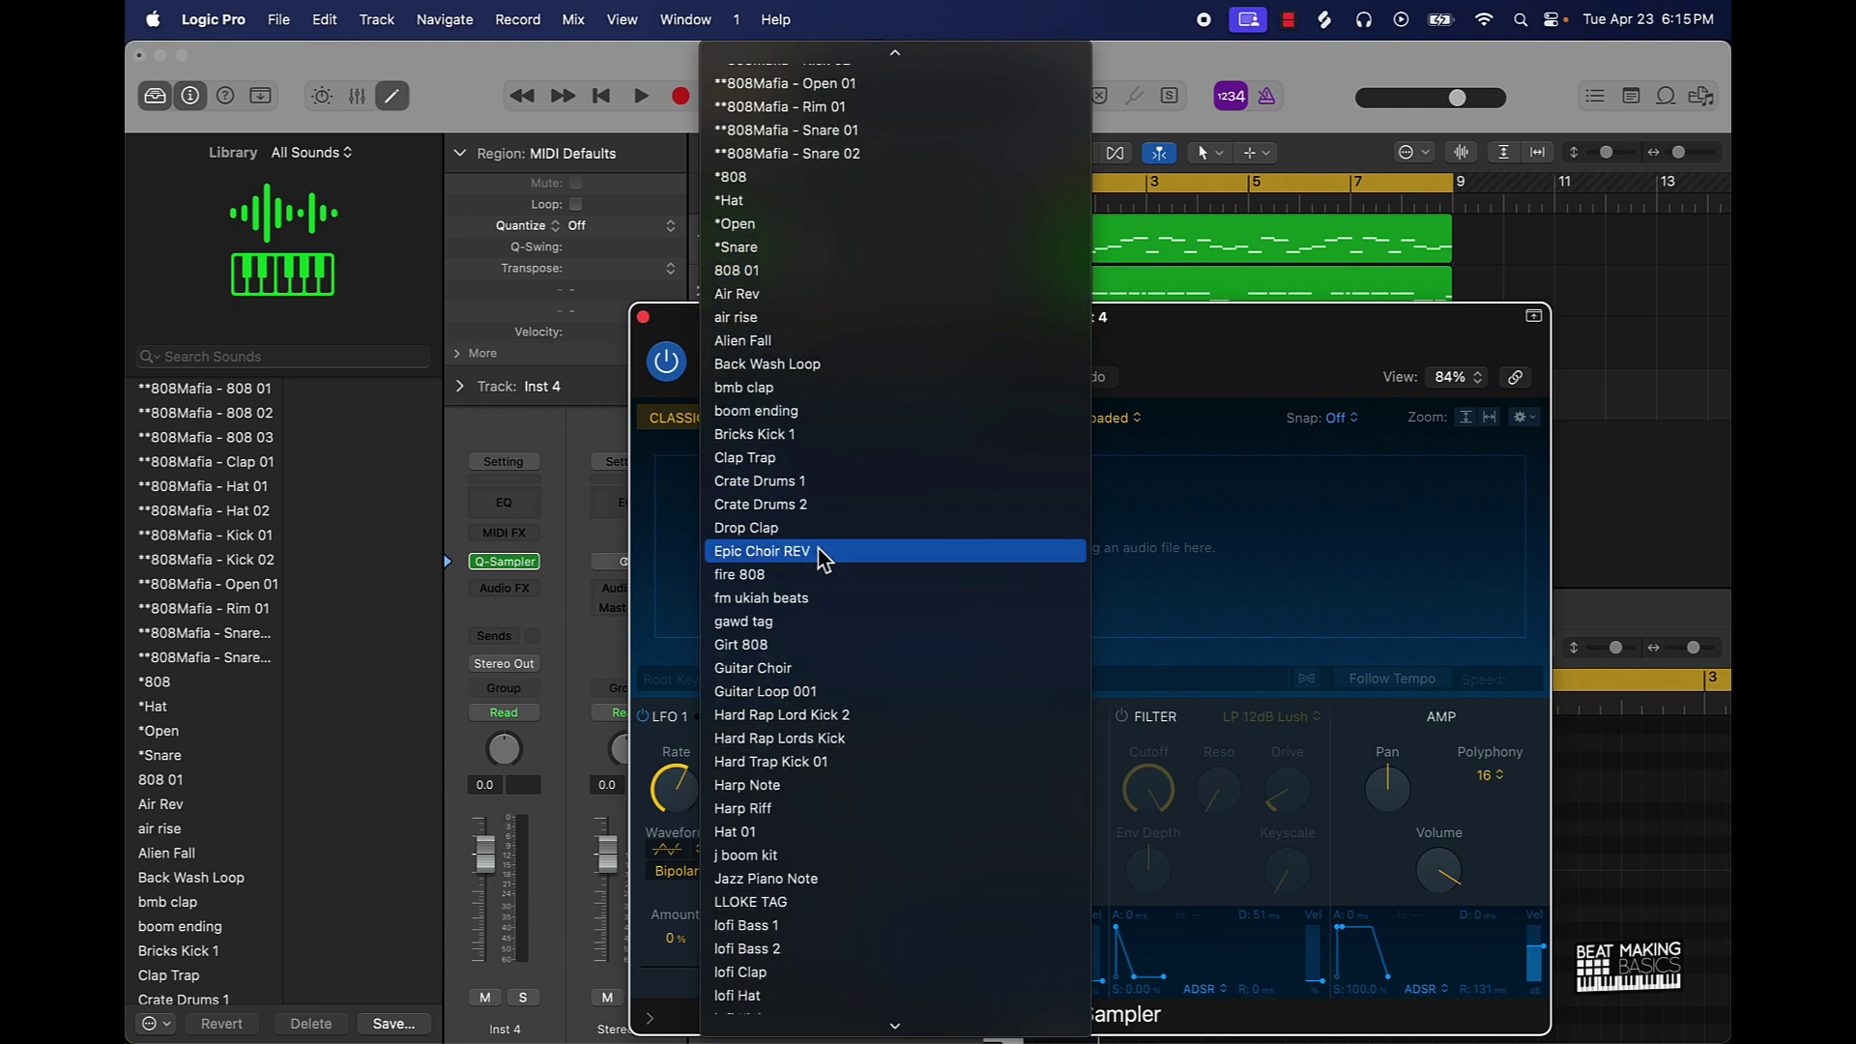
scroll(822, 559, "down", 10)
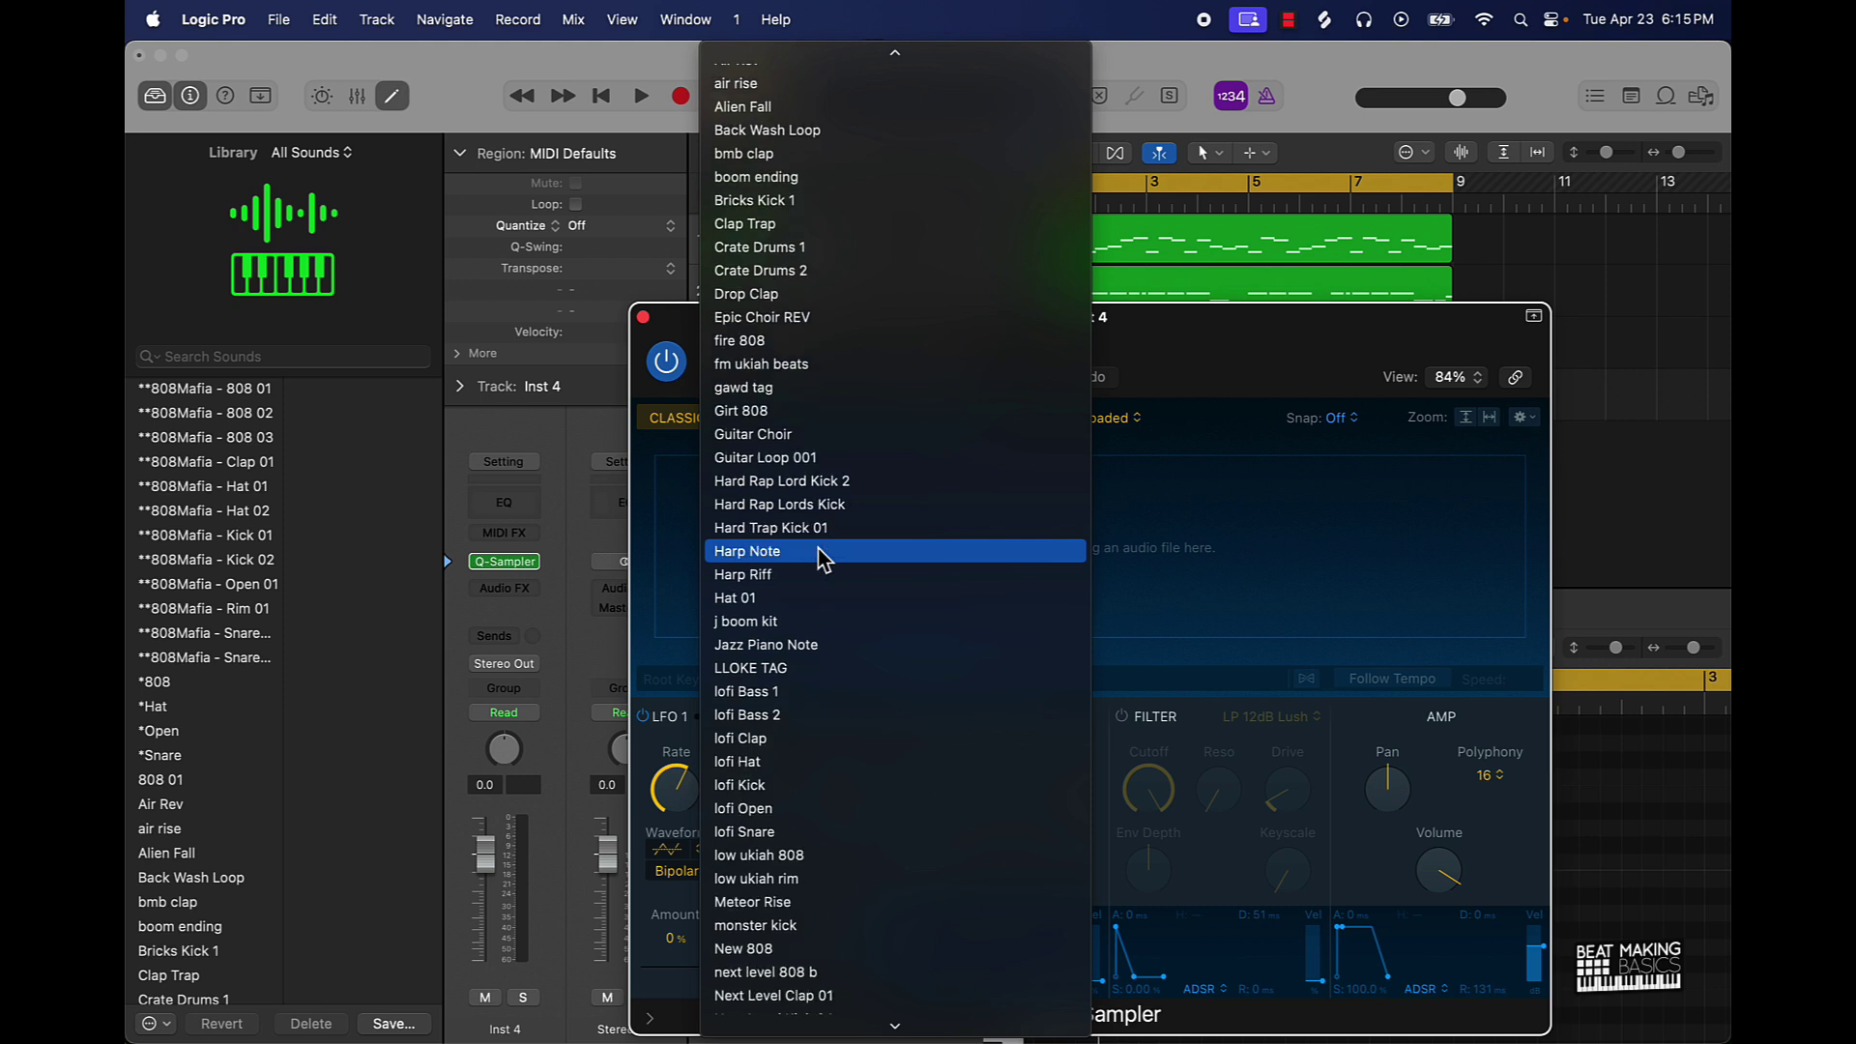
scroll(821, 559, "down", 4)
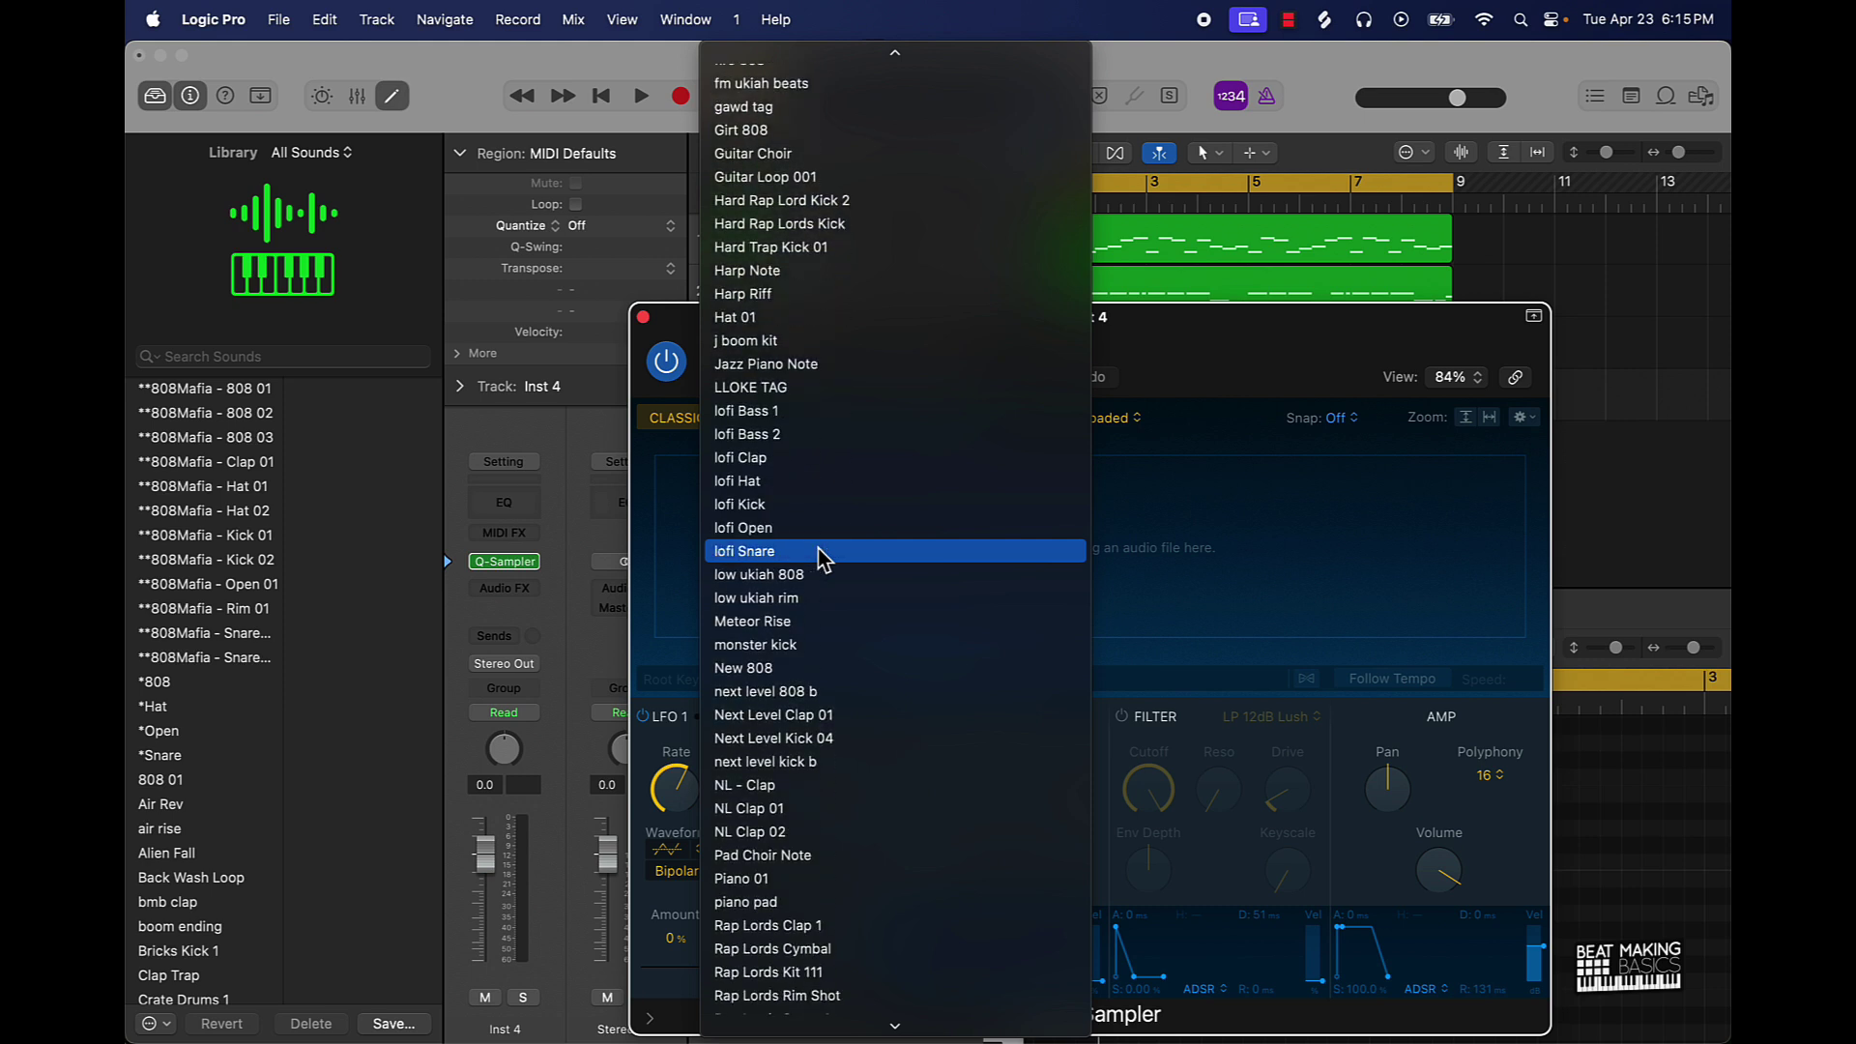
scroll(822, 559, "down", 15)
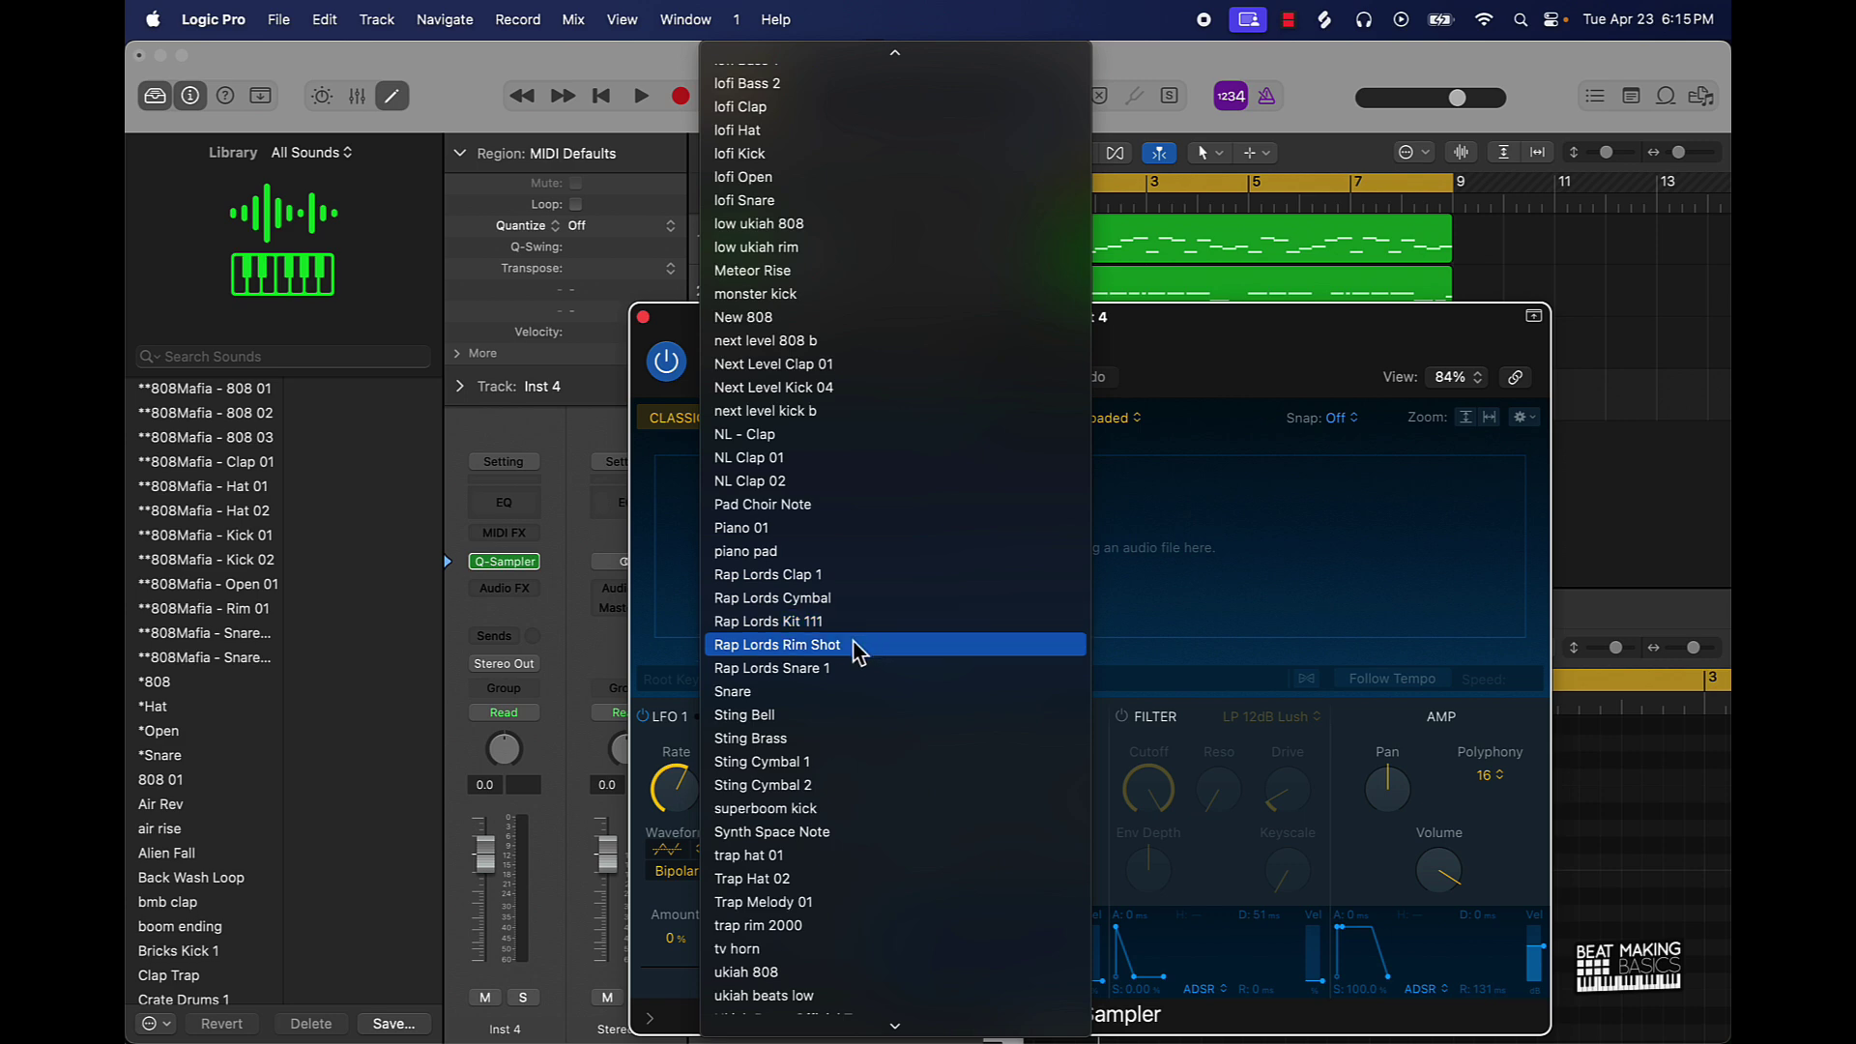
left_click(890, 648)
- Lower the Musical Typing octave to C2 and audition the rim shot
key("super+k")
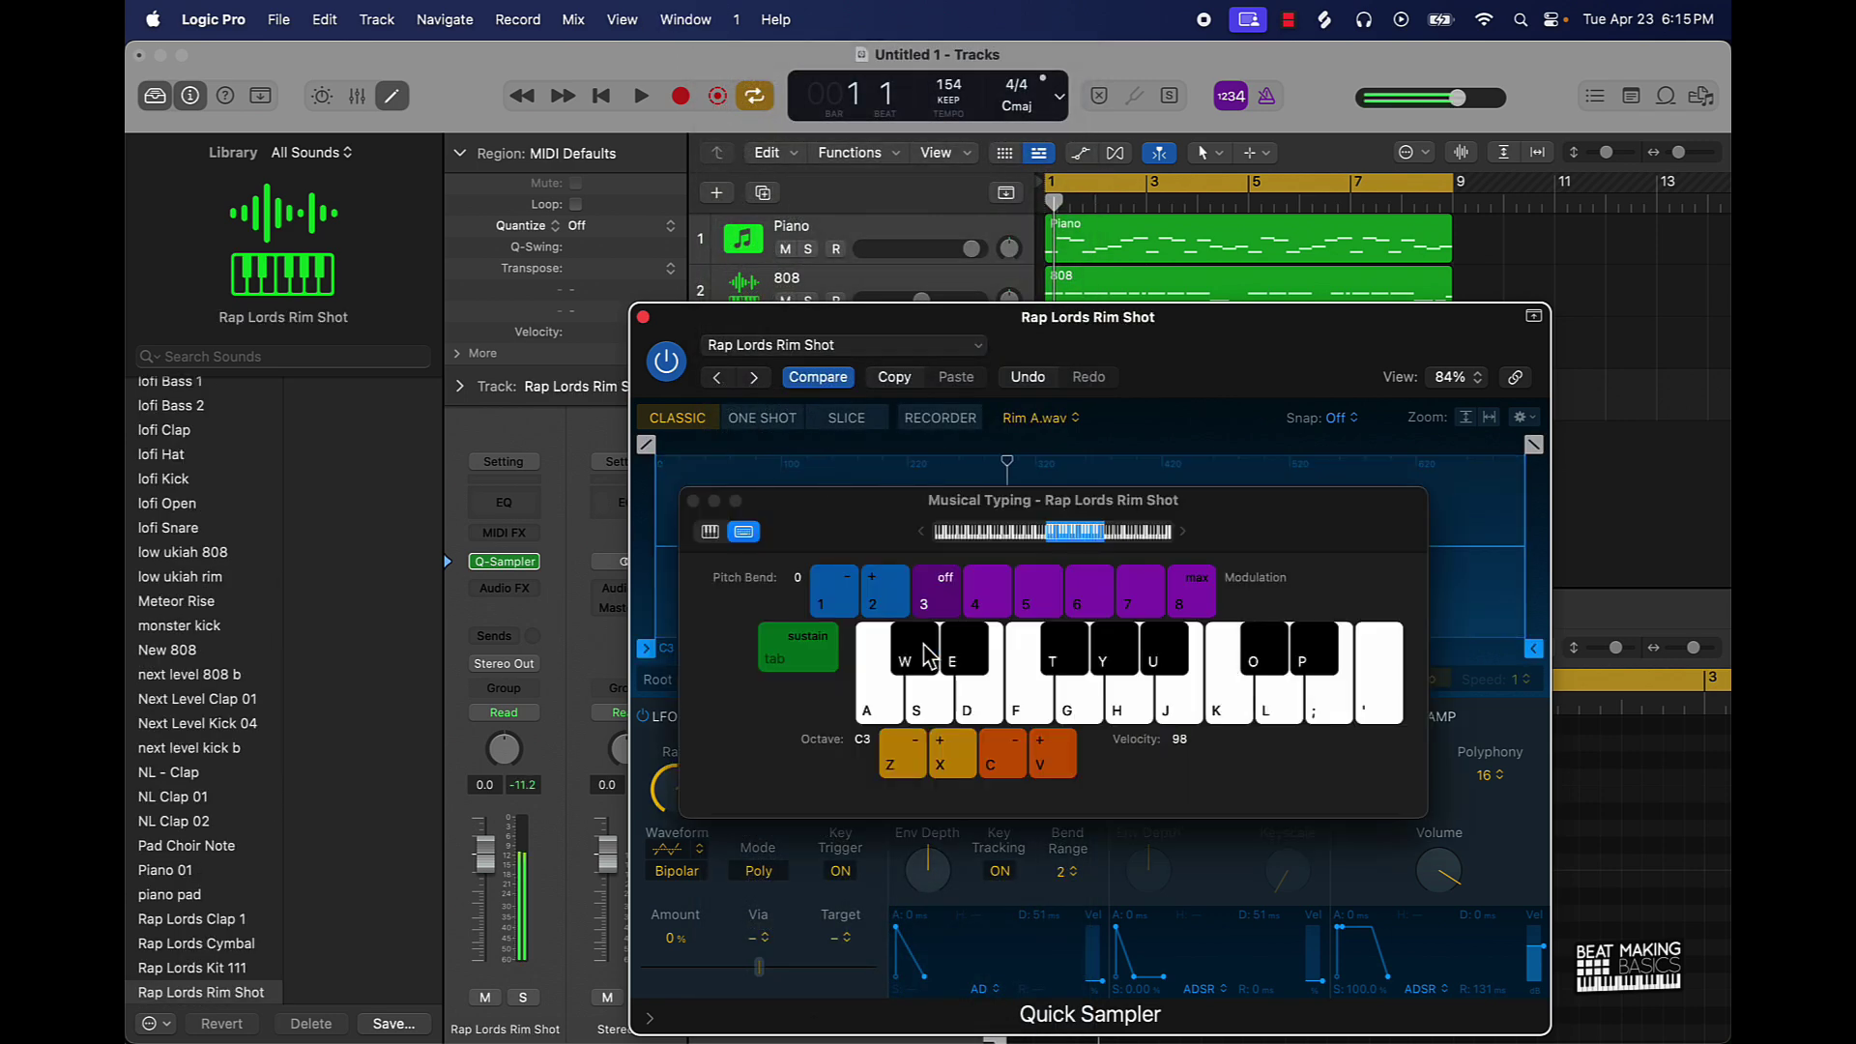
key("z")
key("k")
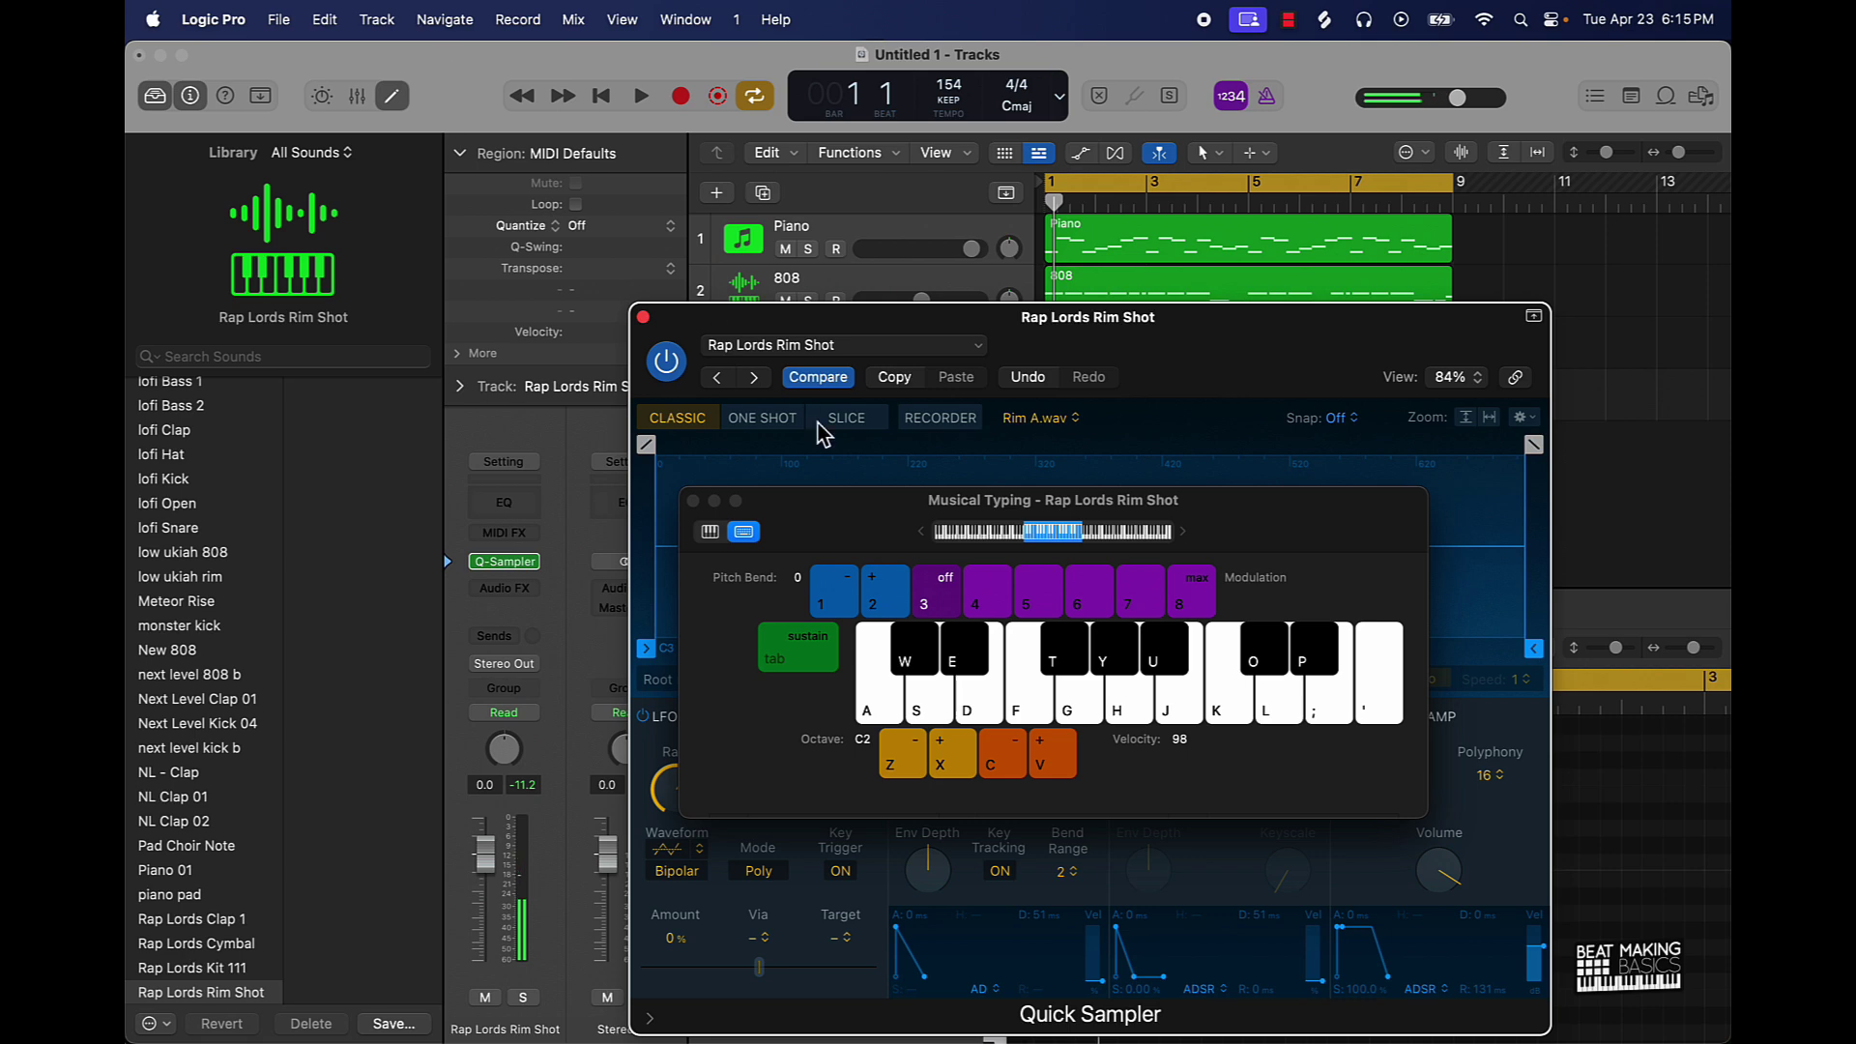
key("super+k")
- Load the **808Mafia - Snare 01 preset, audition it with Musical Typing, and close the Quick Sampler window
left_click(817, 350)
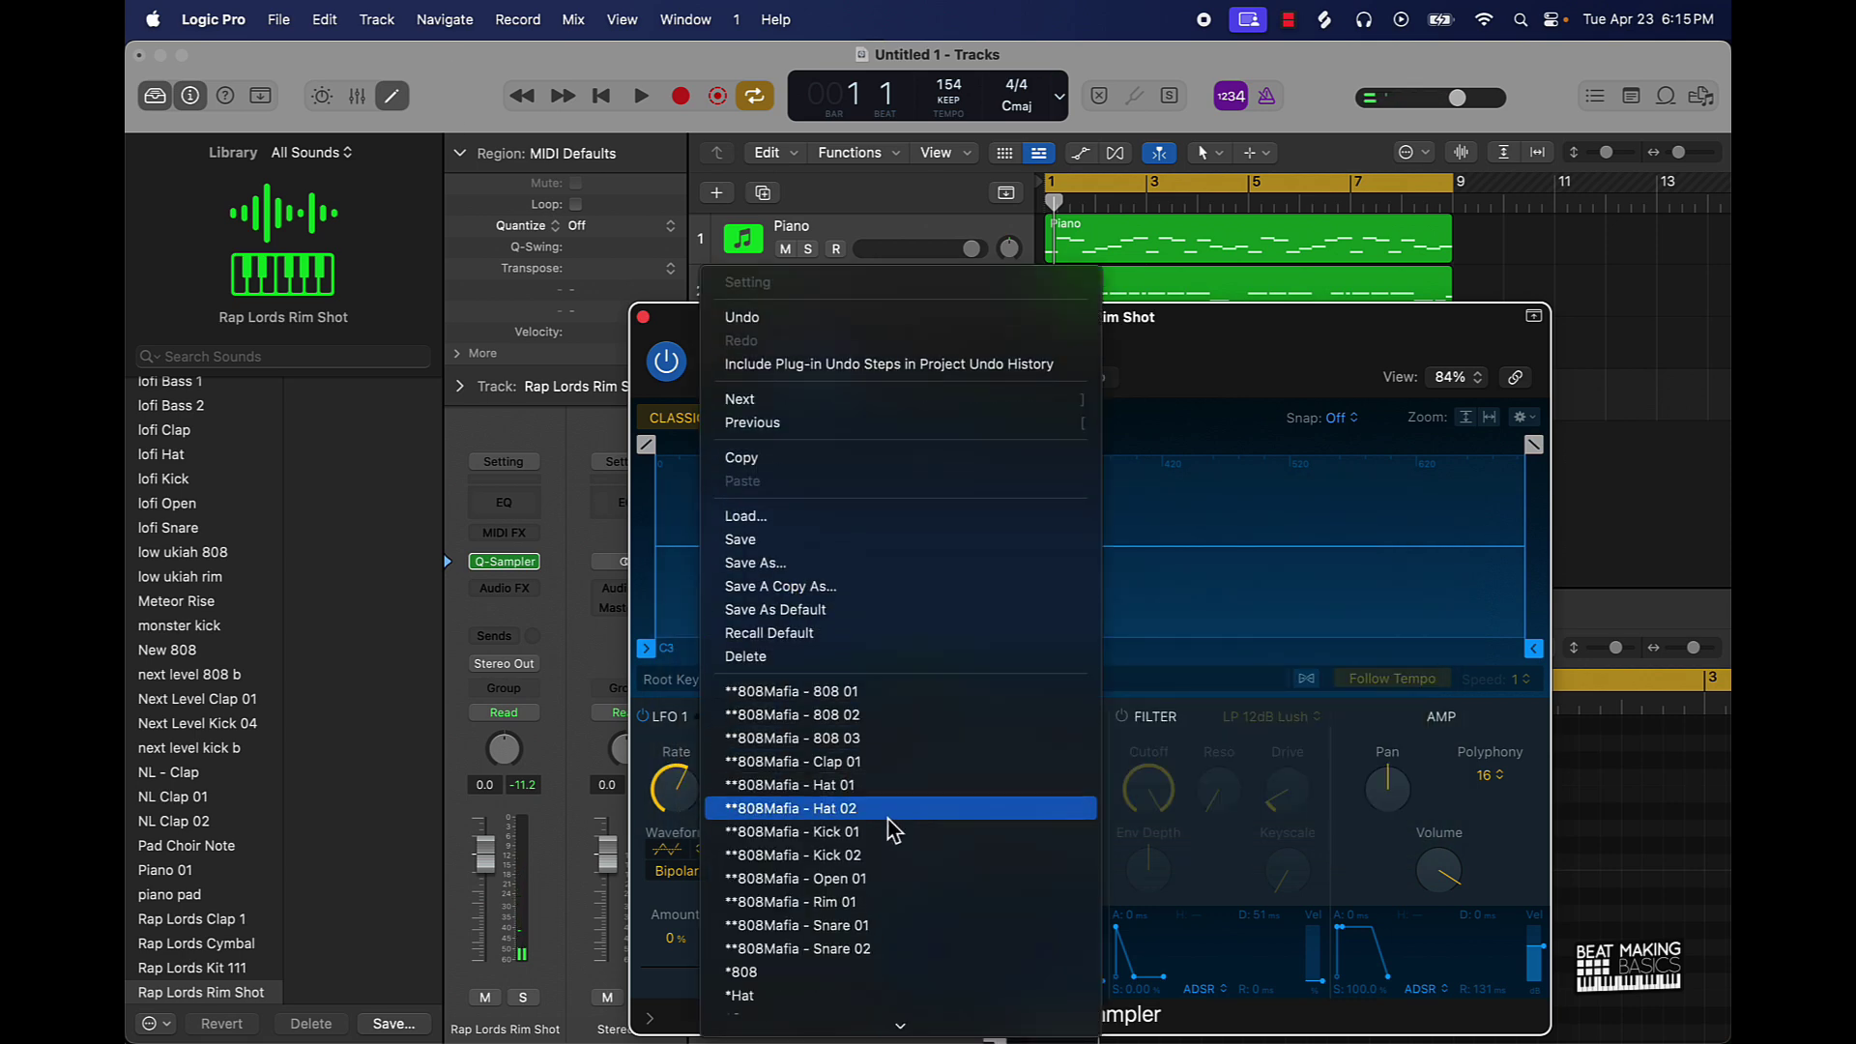
left_click(855, 928)
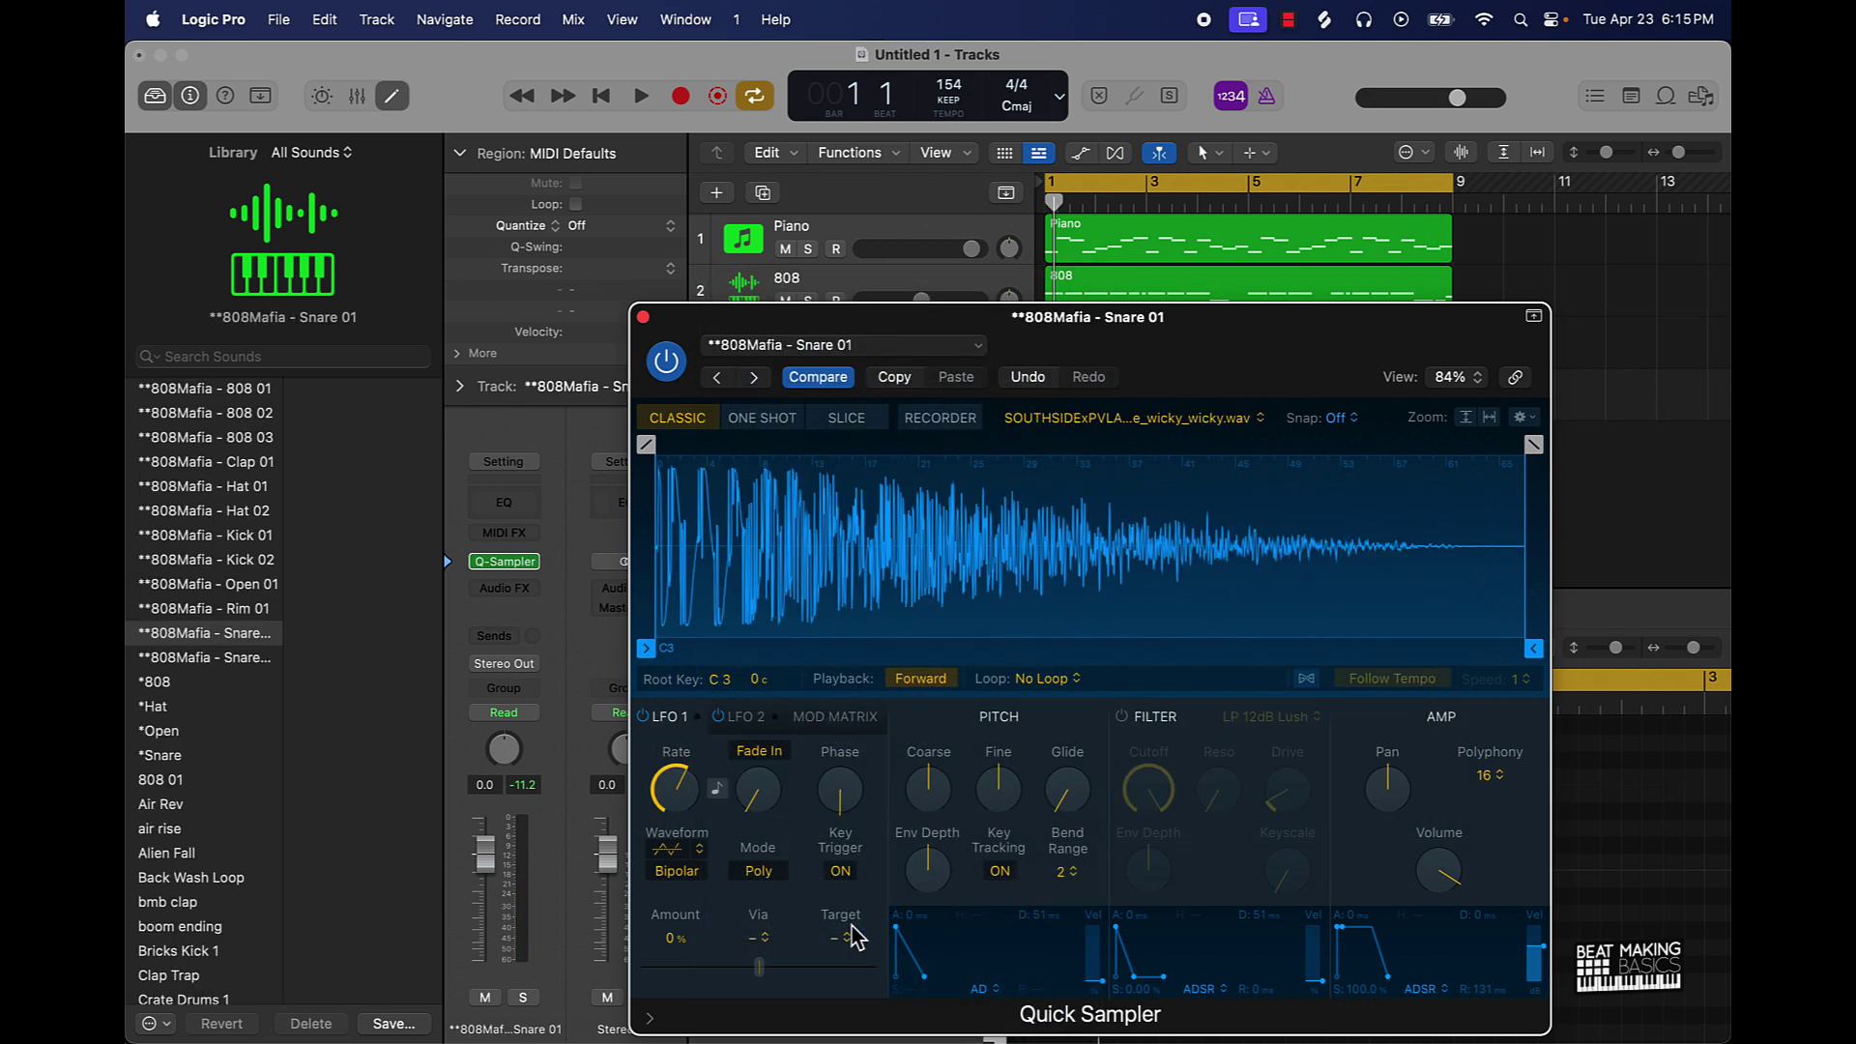
key("super+k")
key("k")
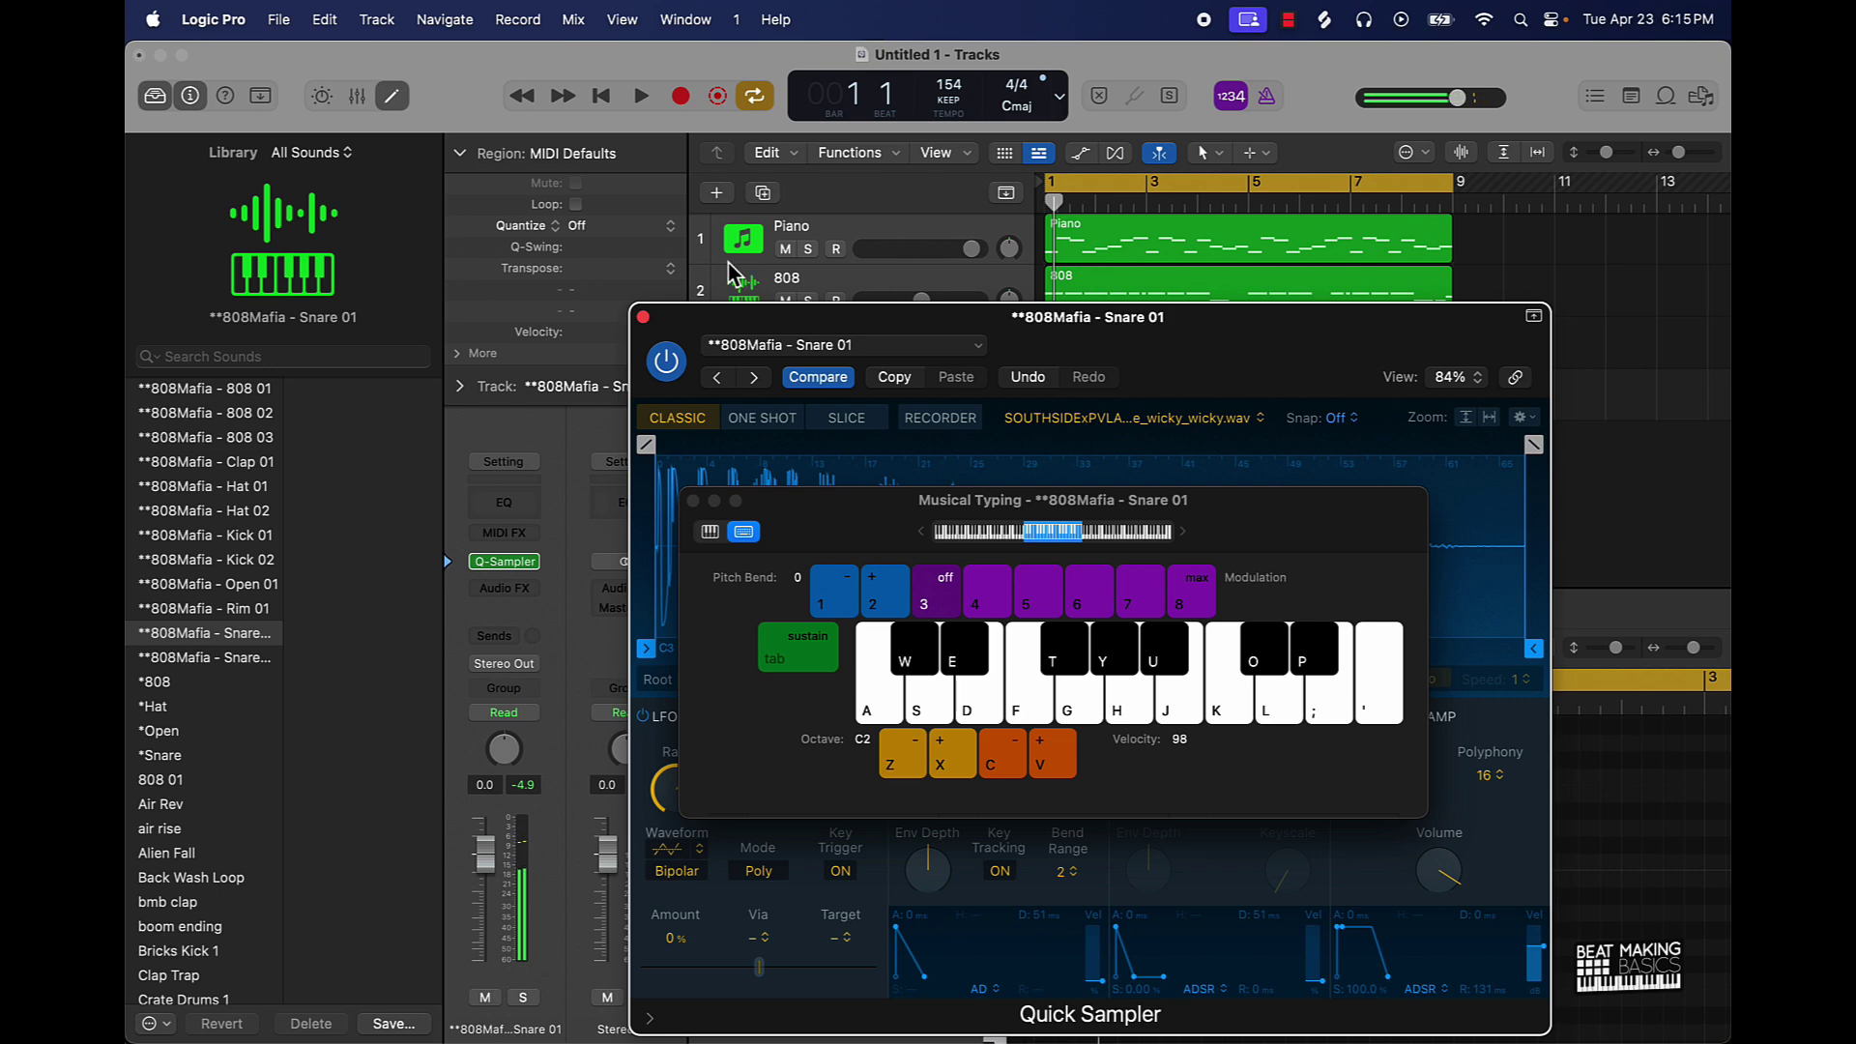
left_click(643, 317)
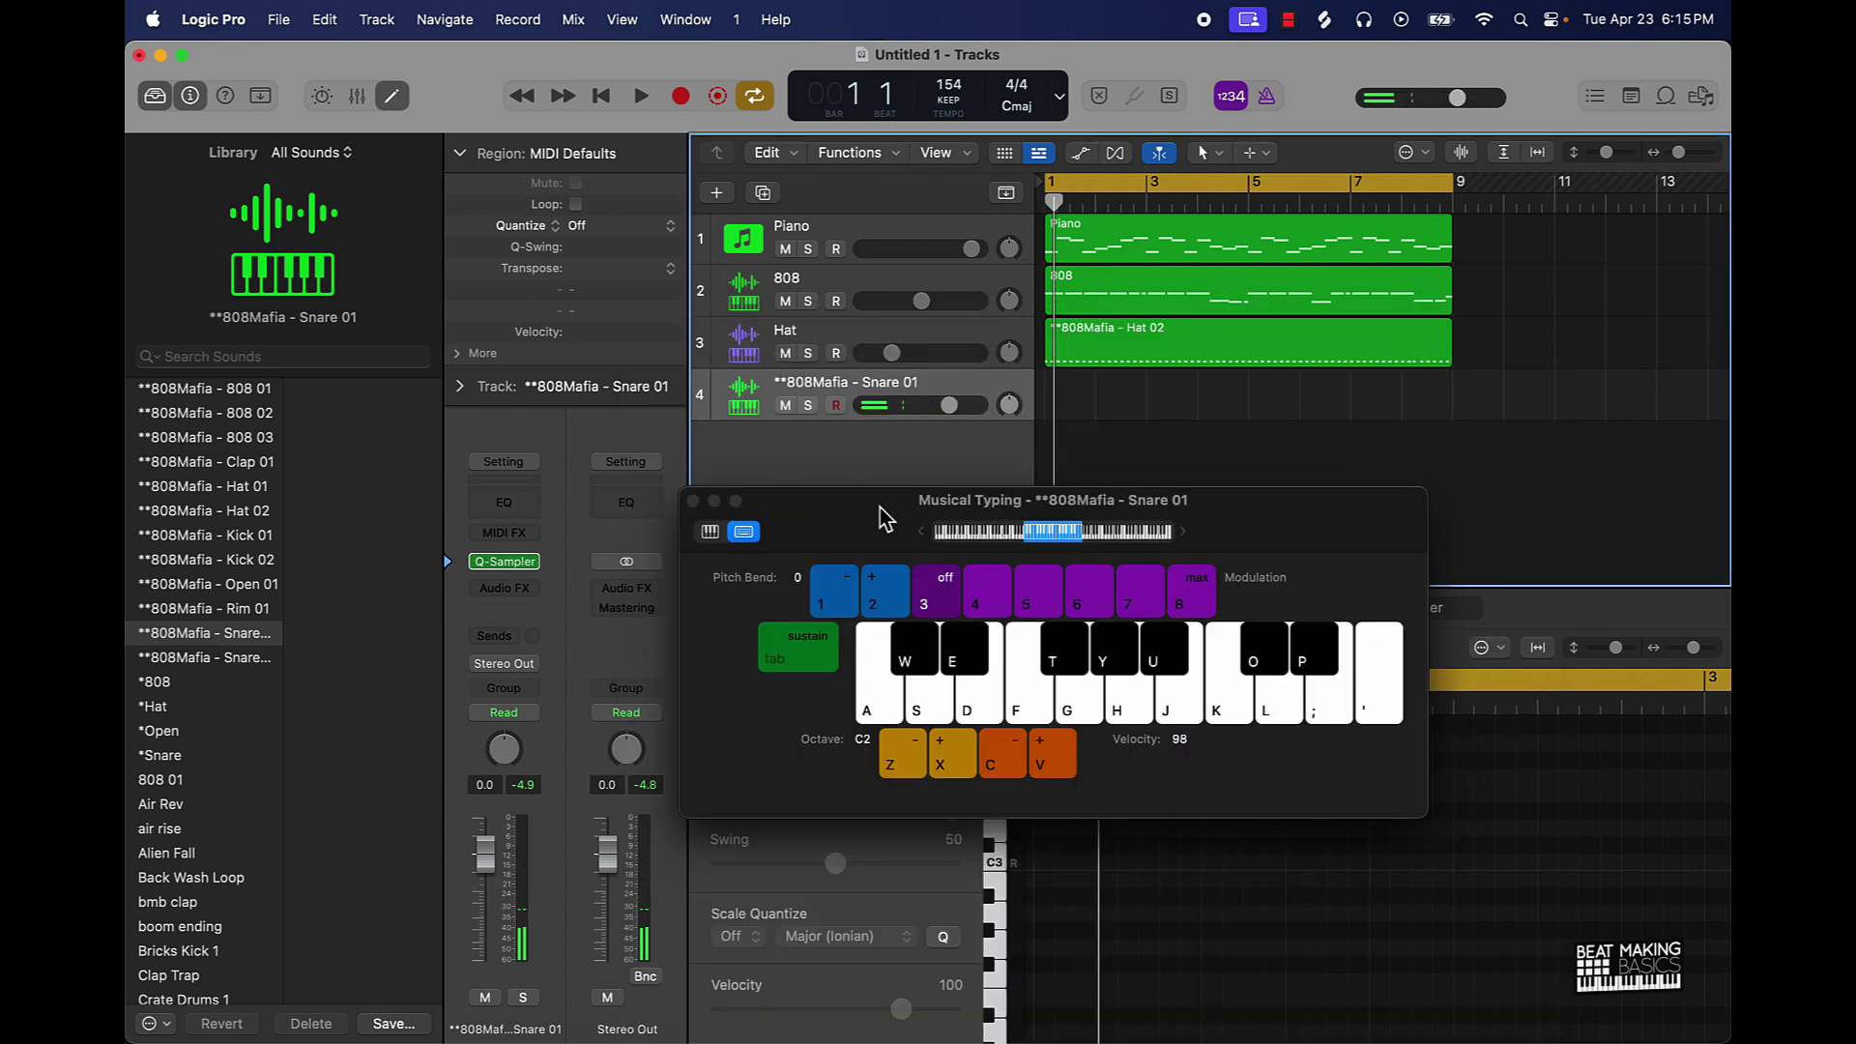
key("k")
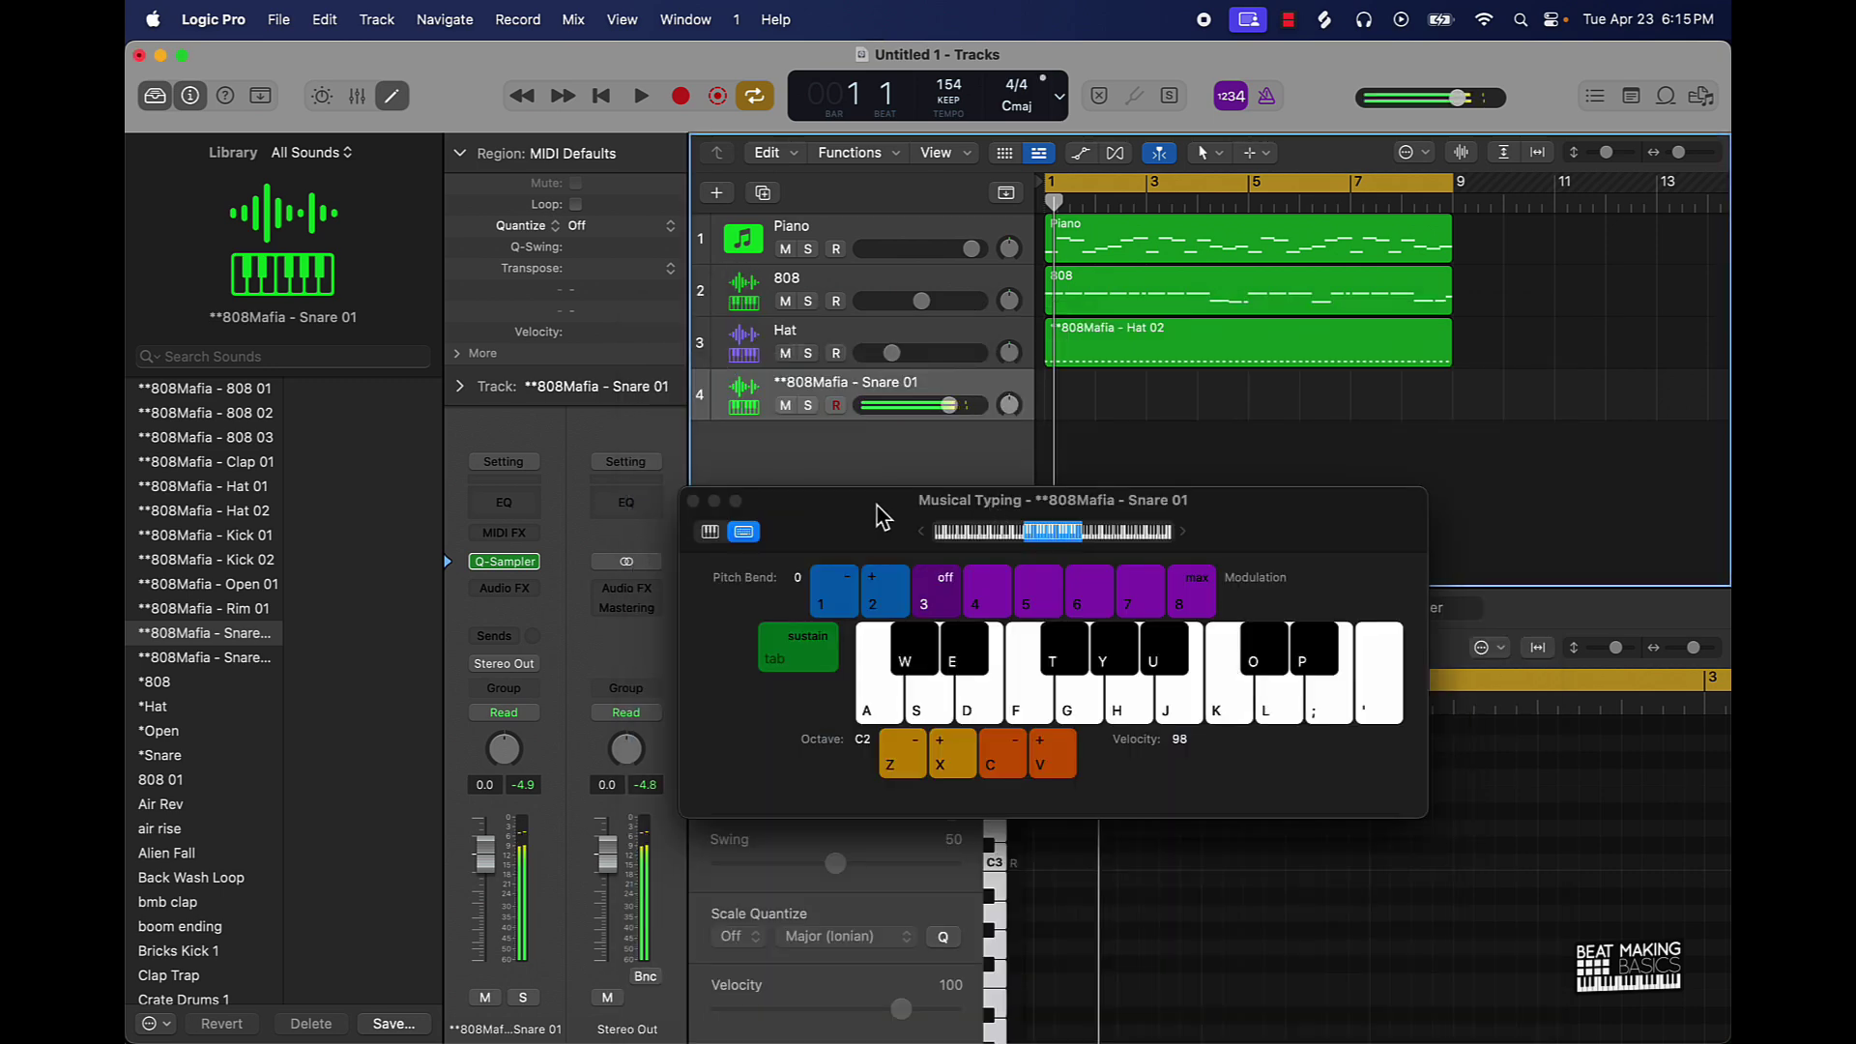
- Record a snare part on C3 across bars 1 to 8, with backbeat hits on beat 3 and extra hits between them
key("r")
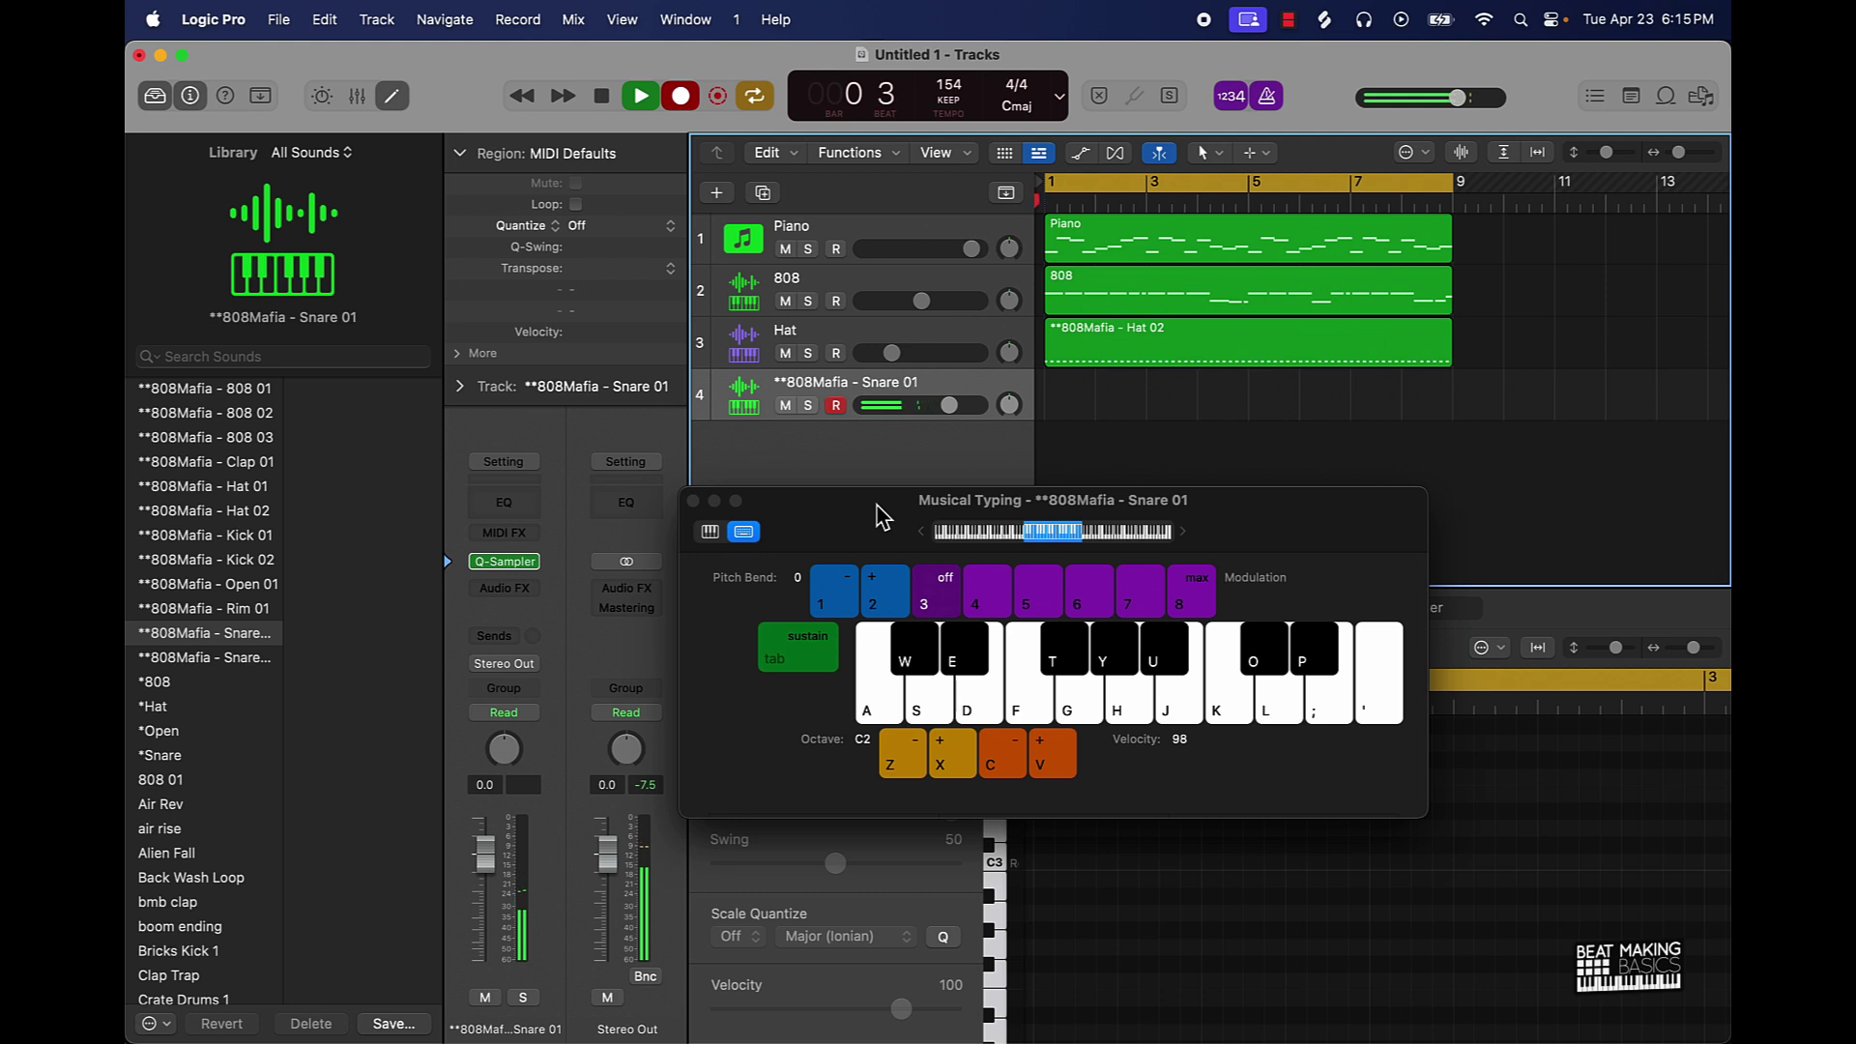
key("k")
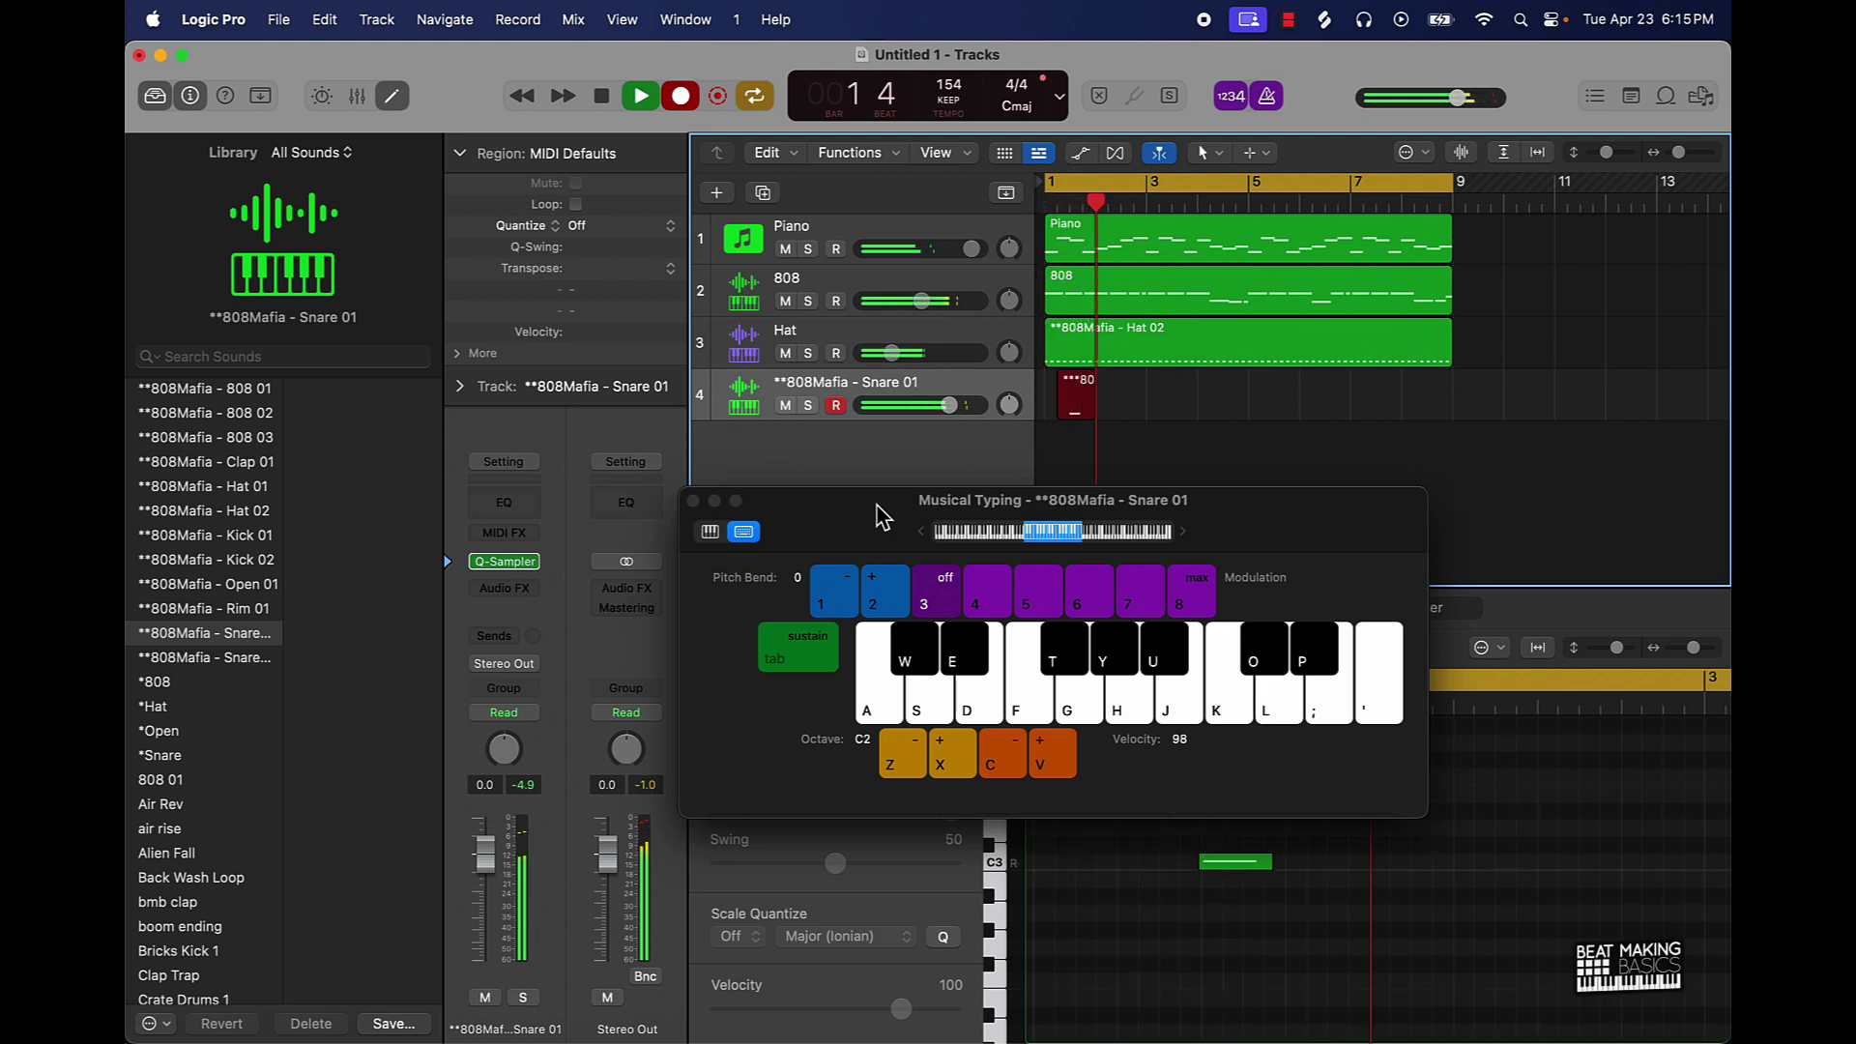
key("k")
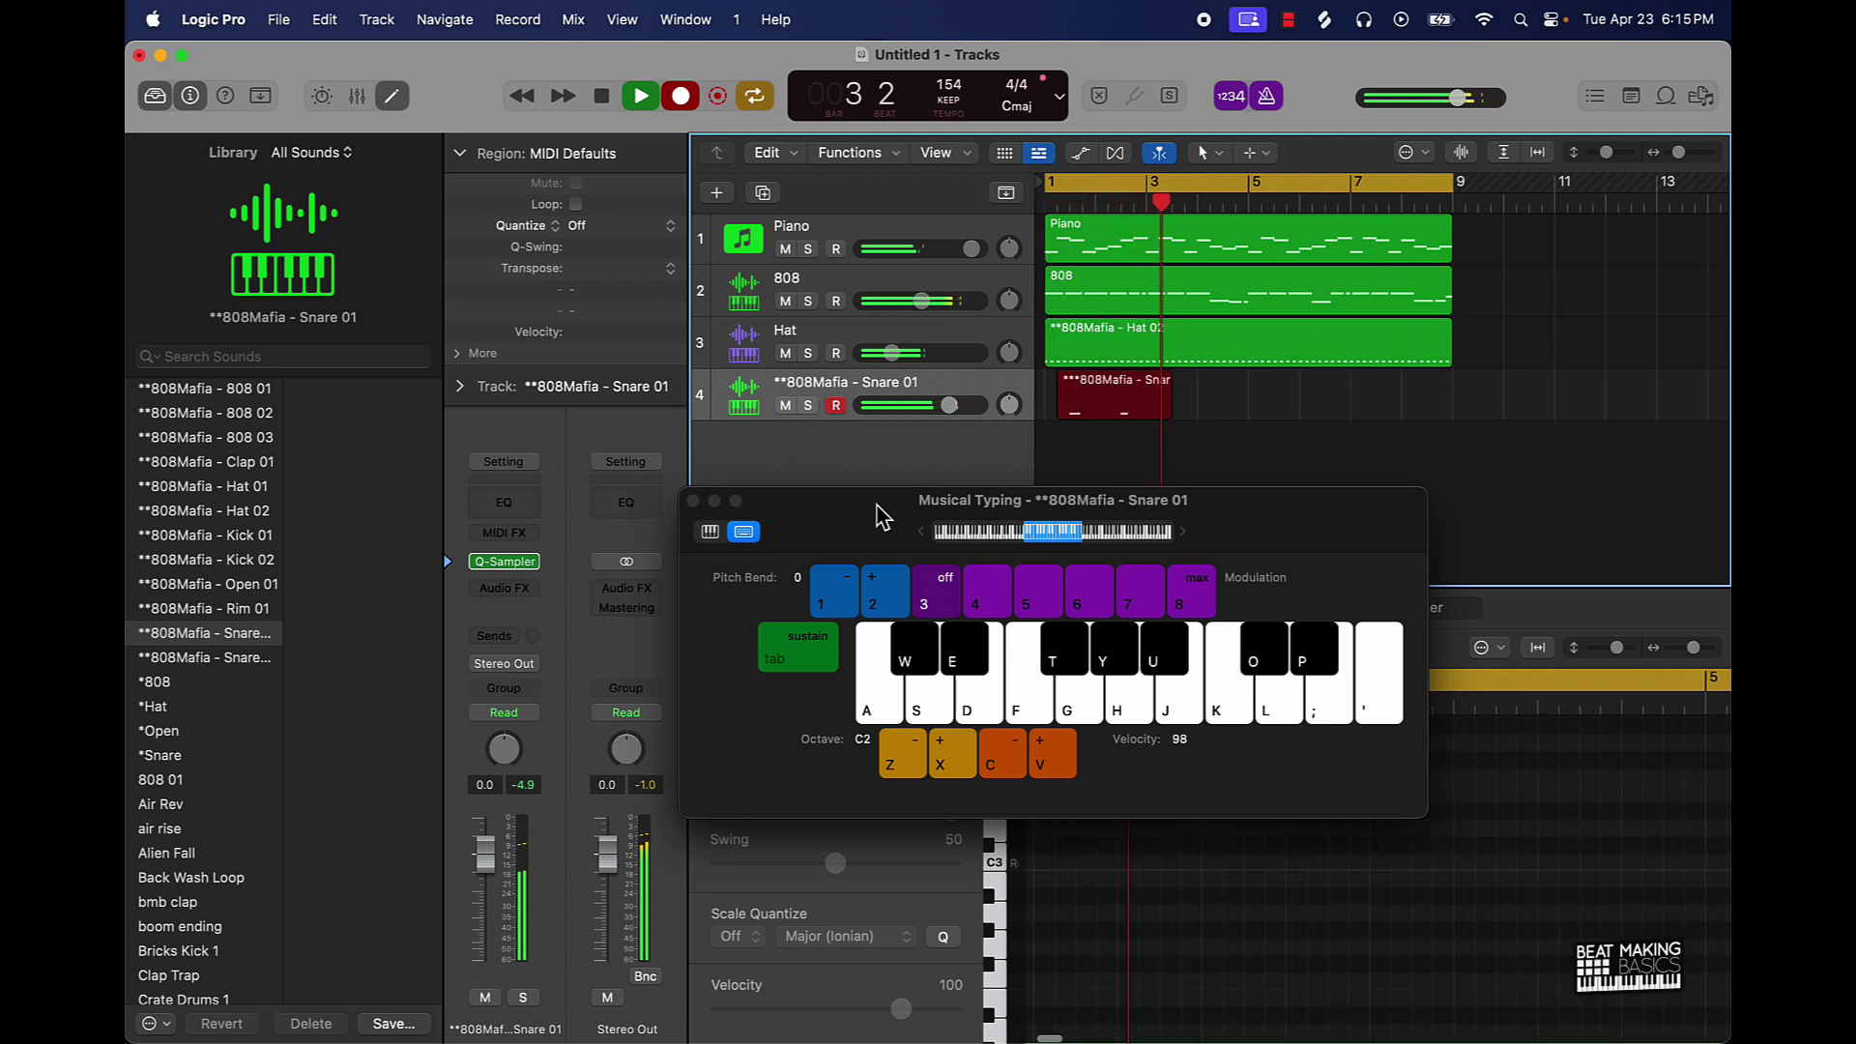
key("k")
key("k")
key("k")
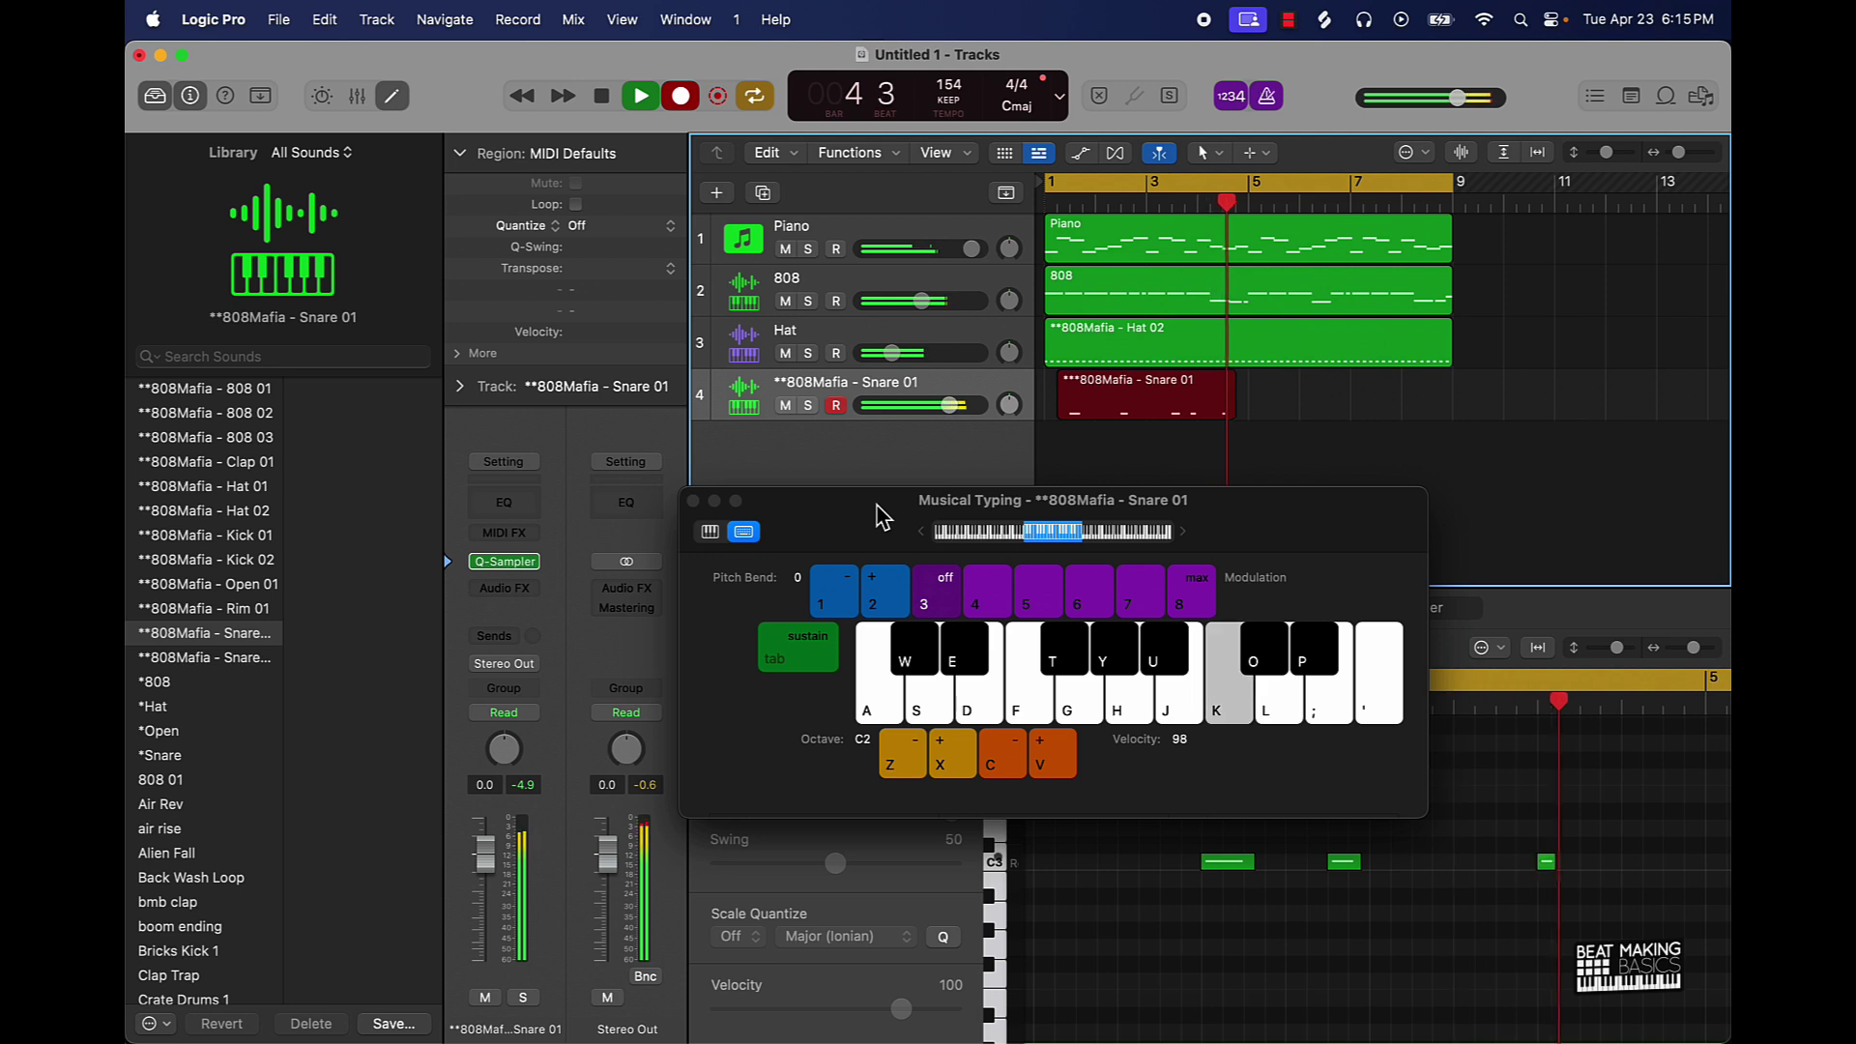
key("k")
key("k")
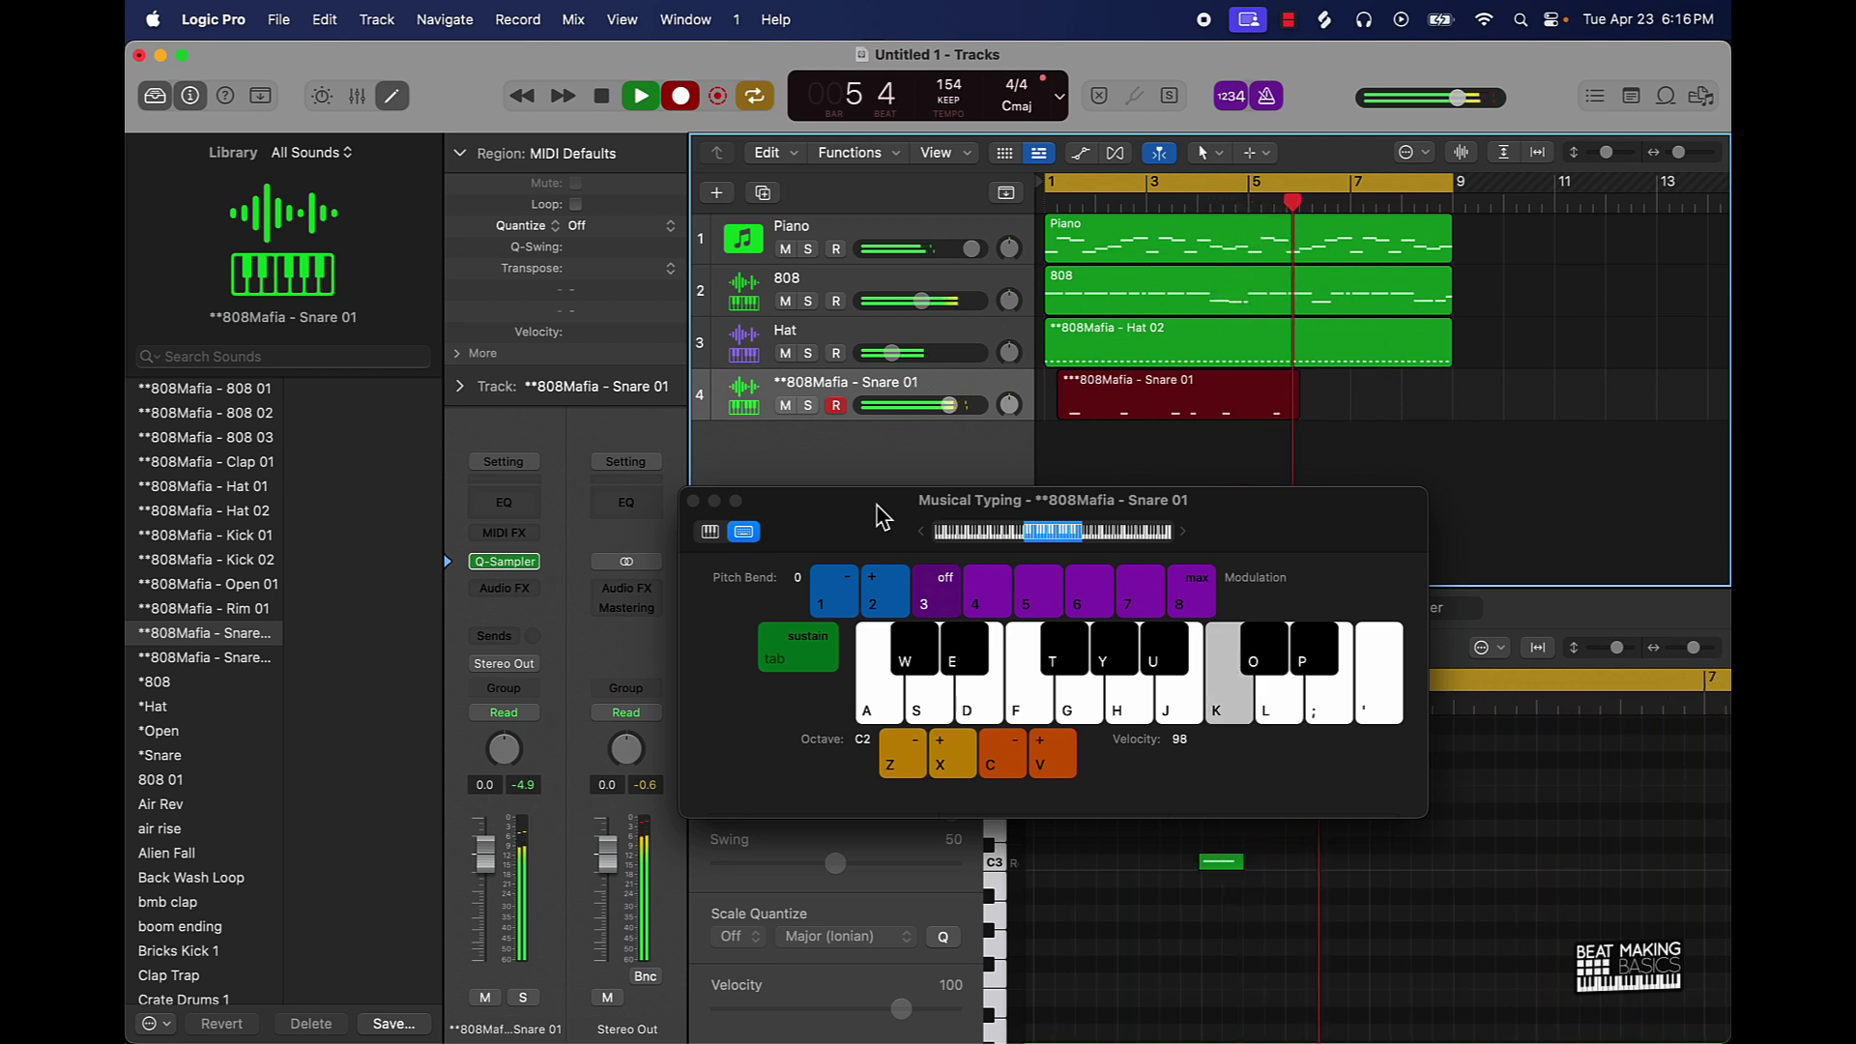
key("k")
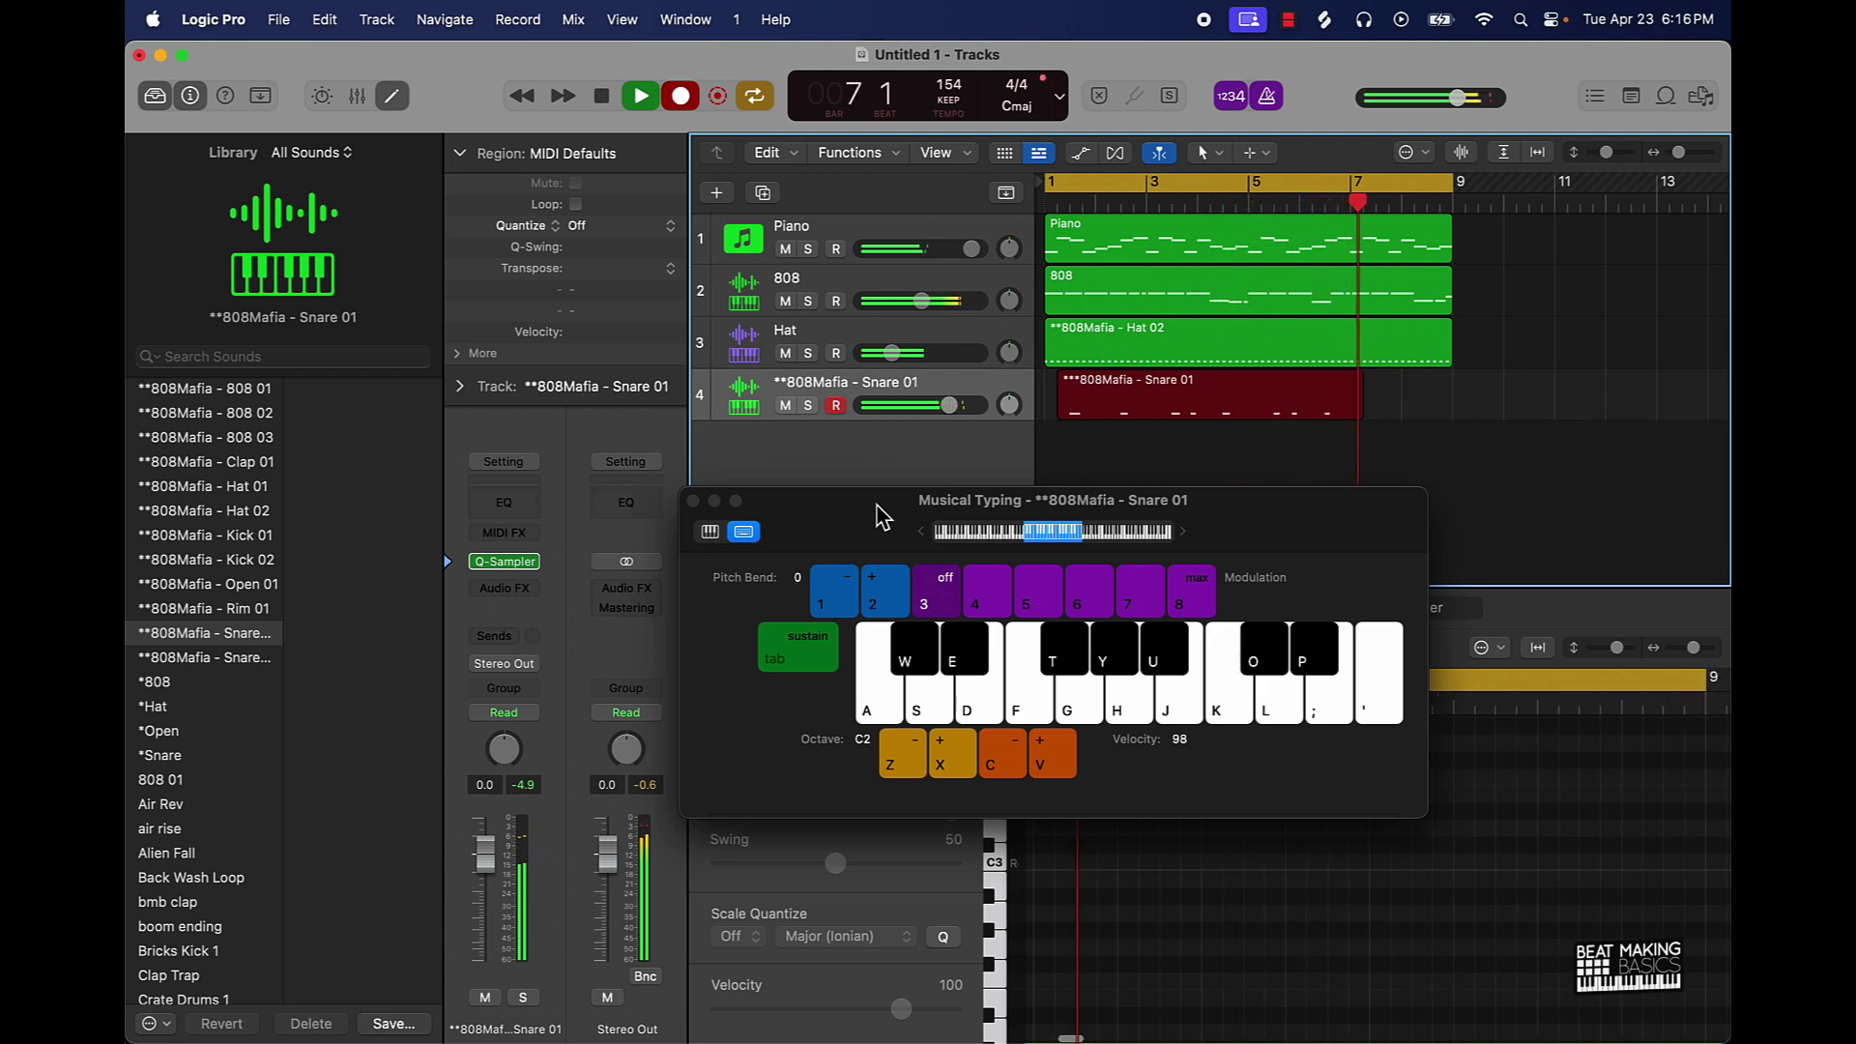
key("k")
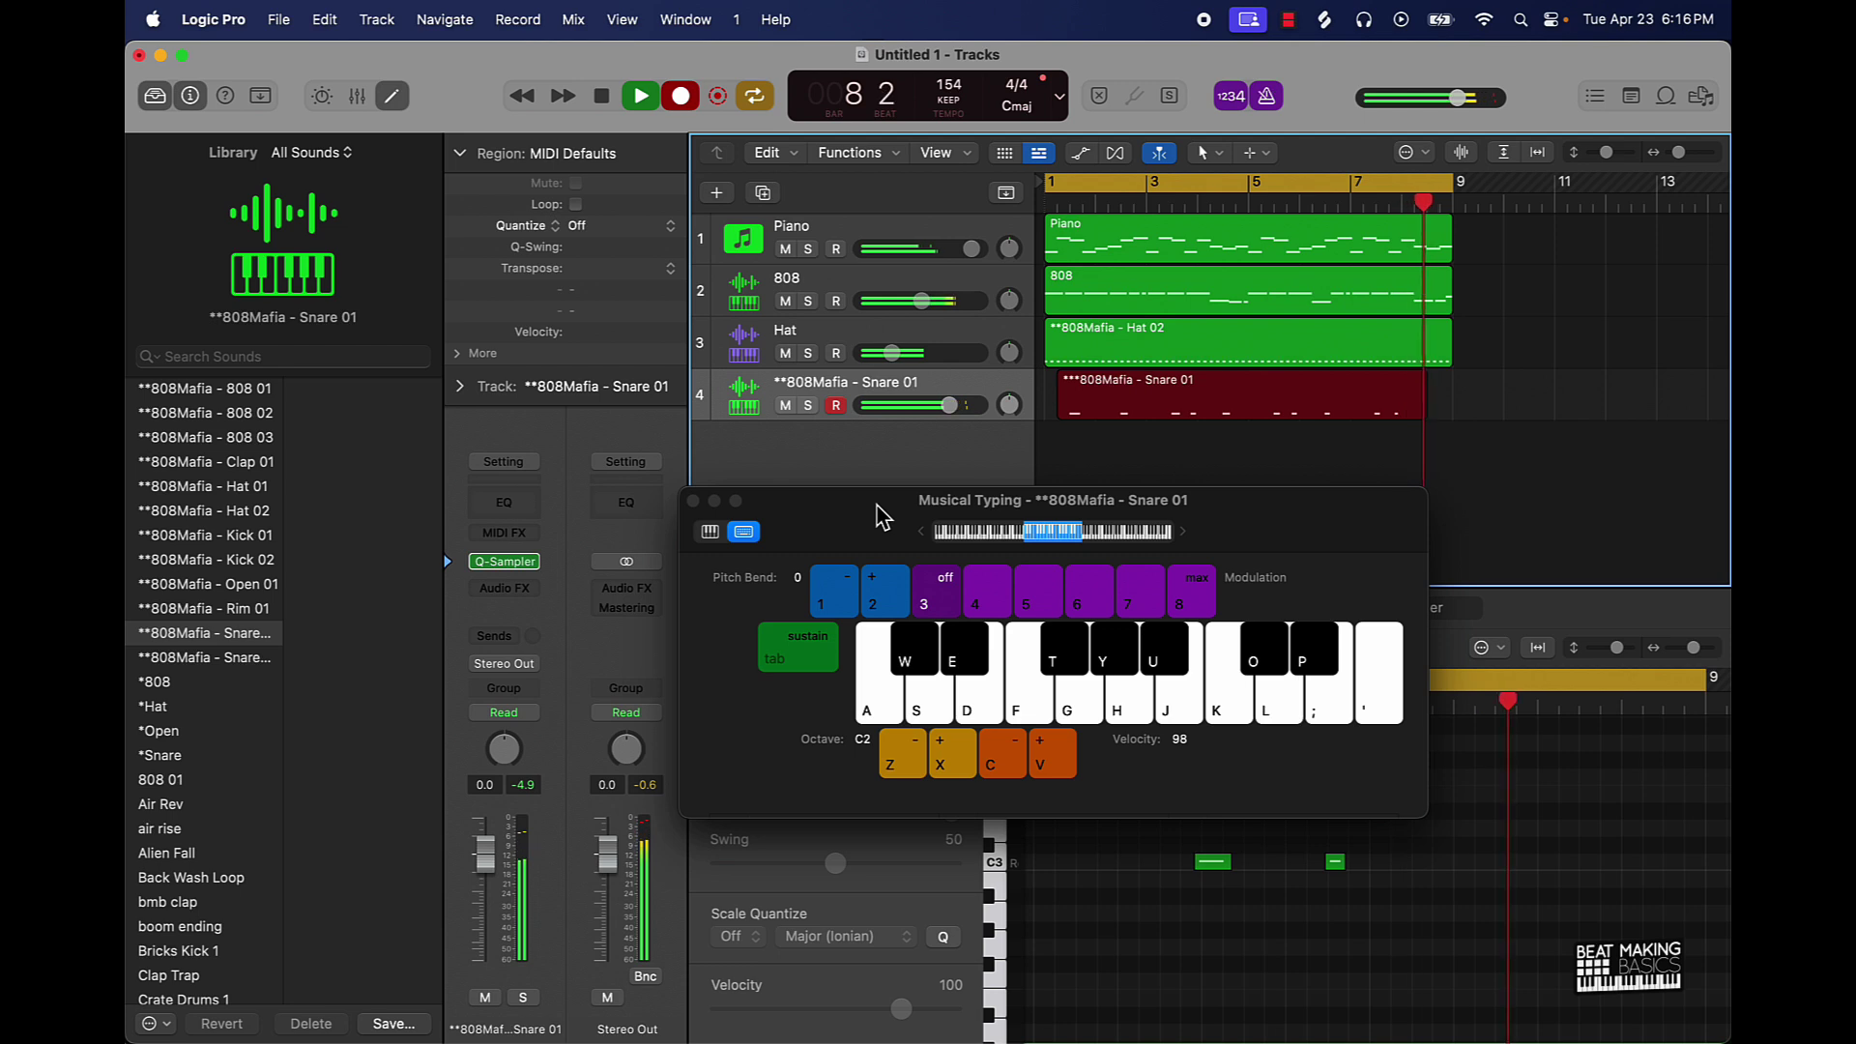
key("space")
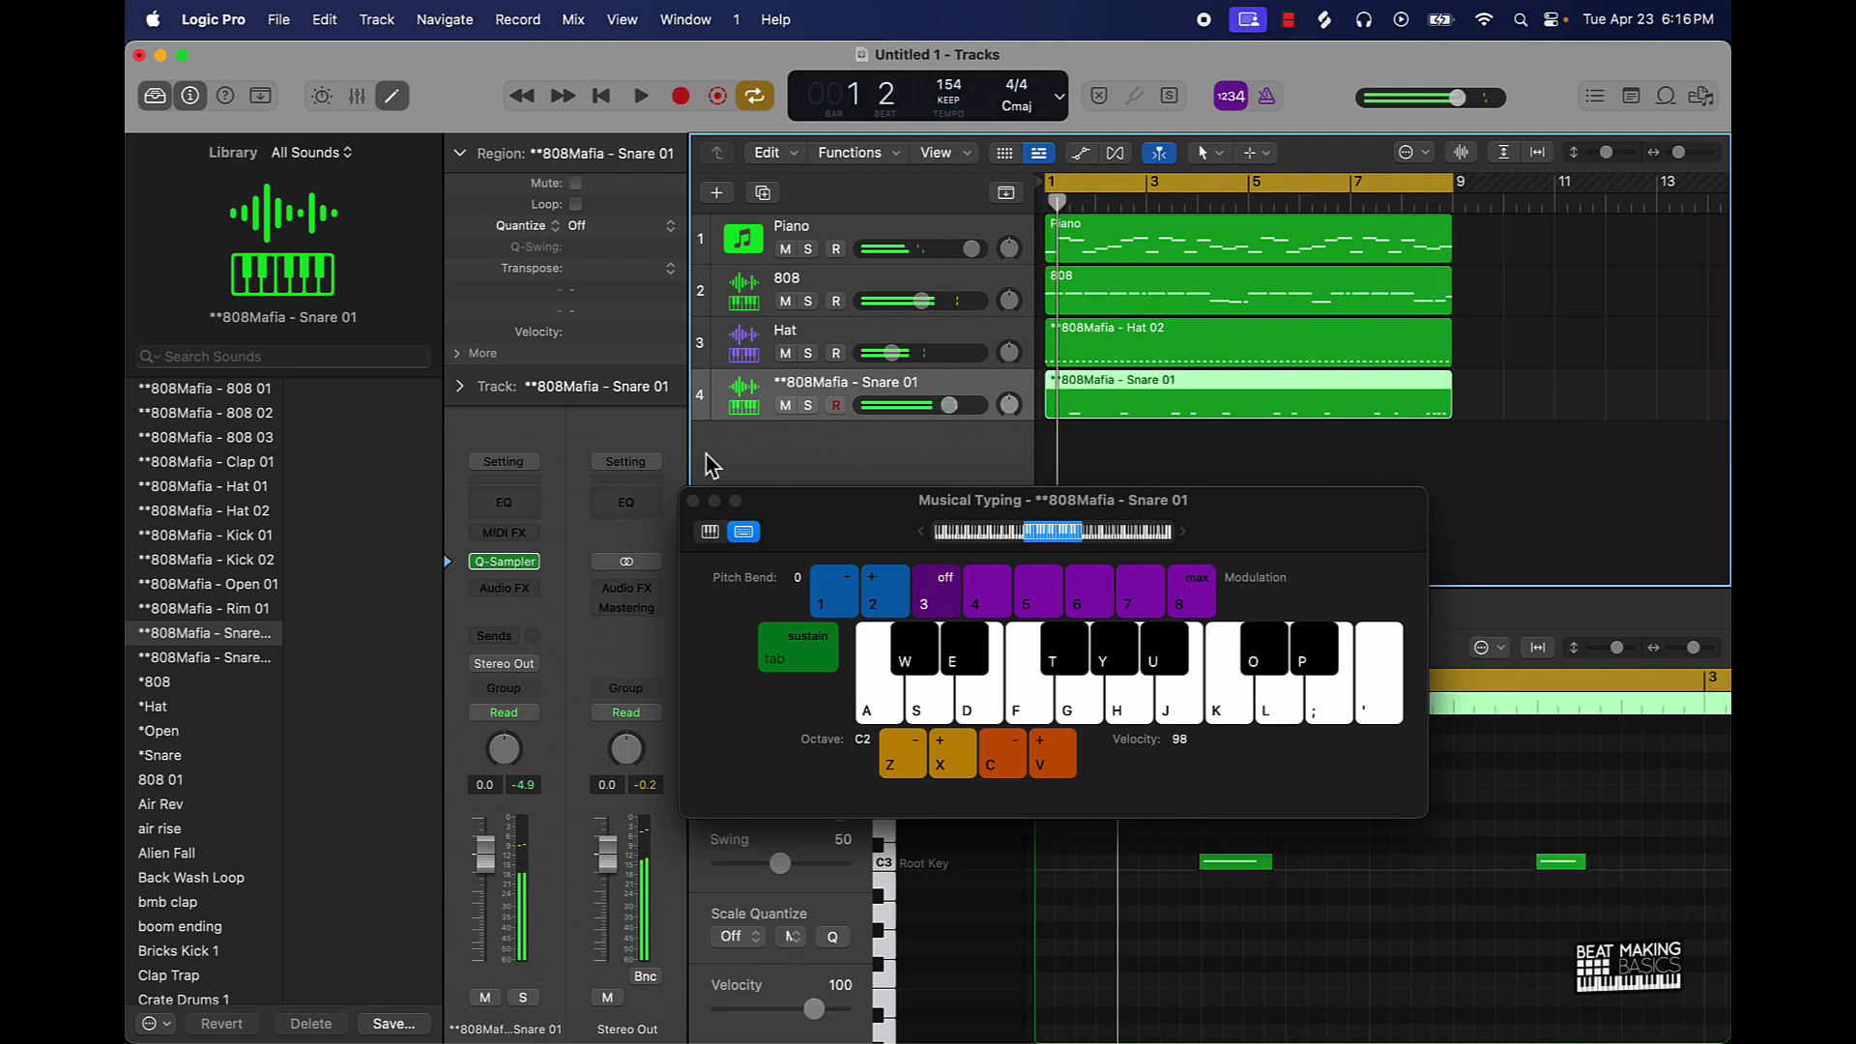
- Close Musical Typing and quantize all the recorded snare notes to 1/16
left_click(692, 501)
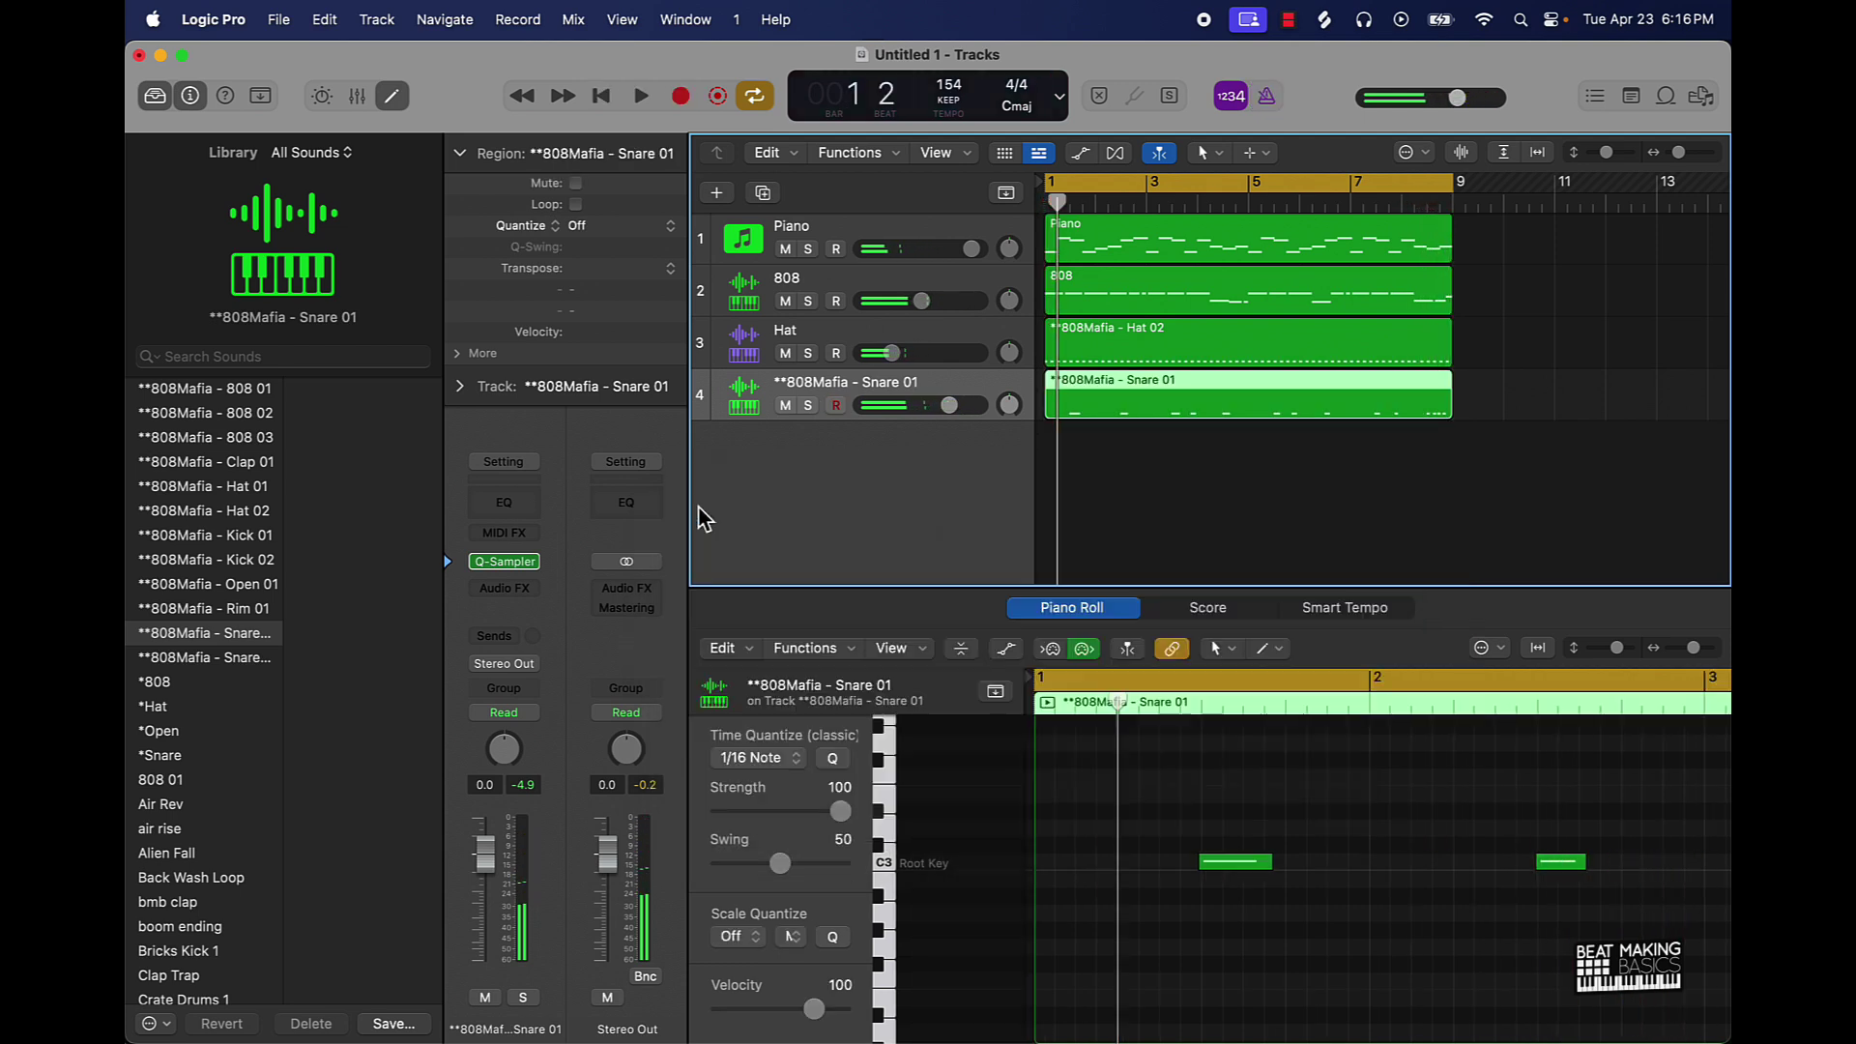
left_click(1286, 812)
key("super+a")
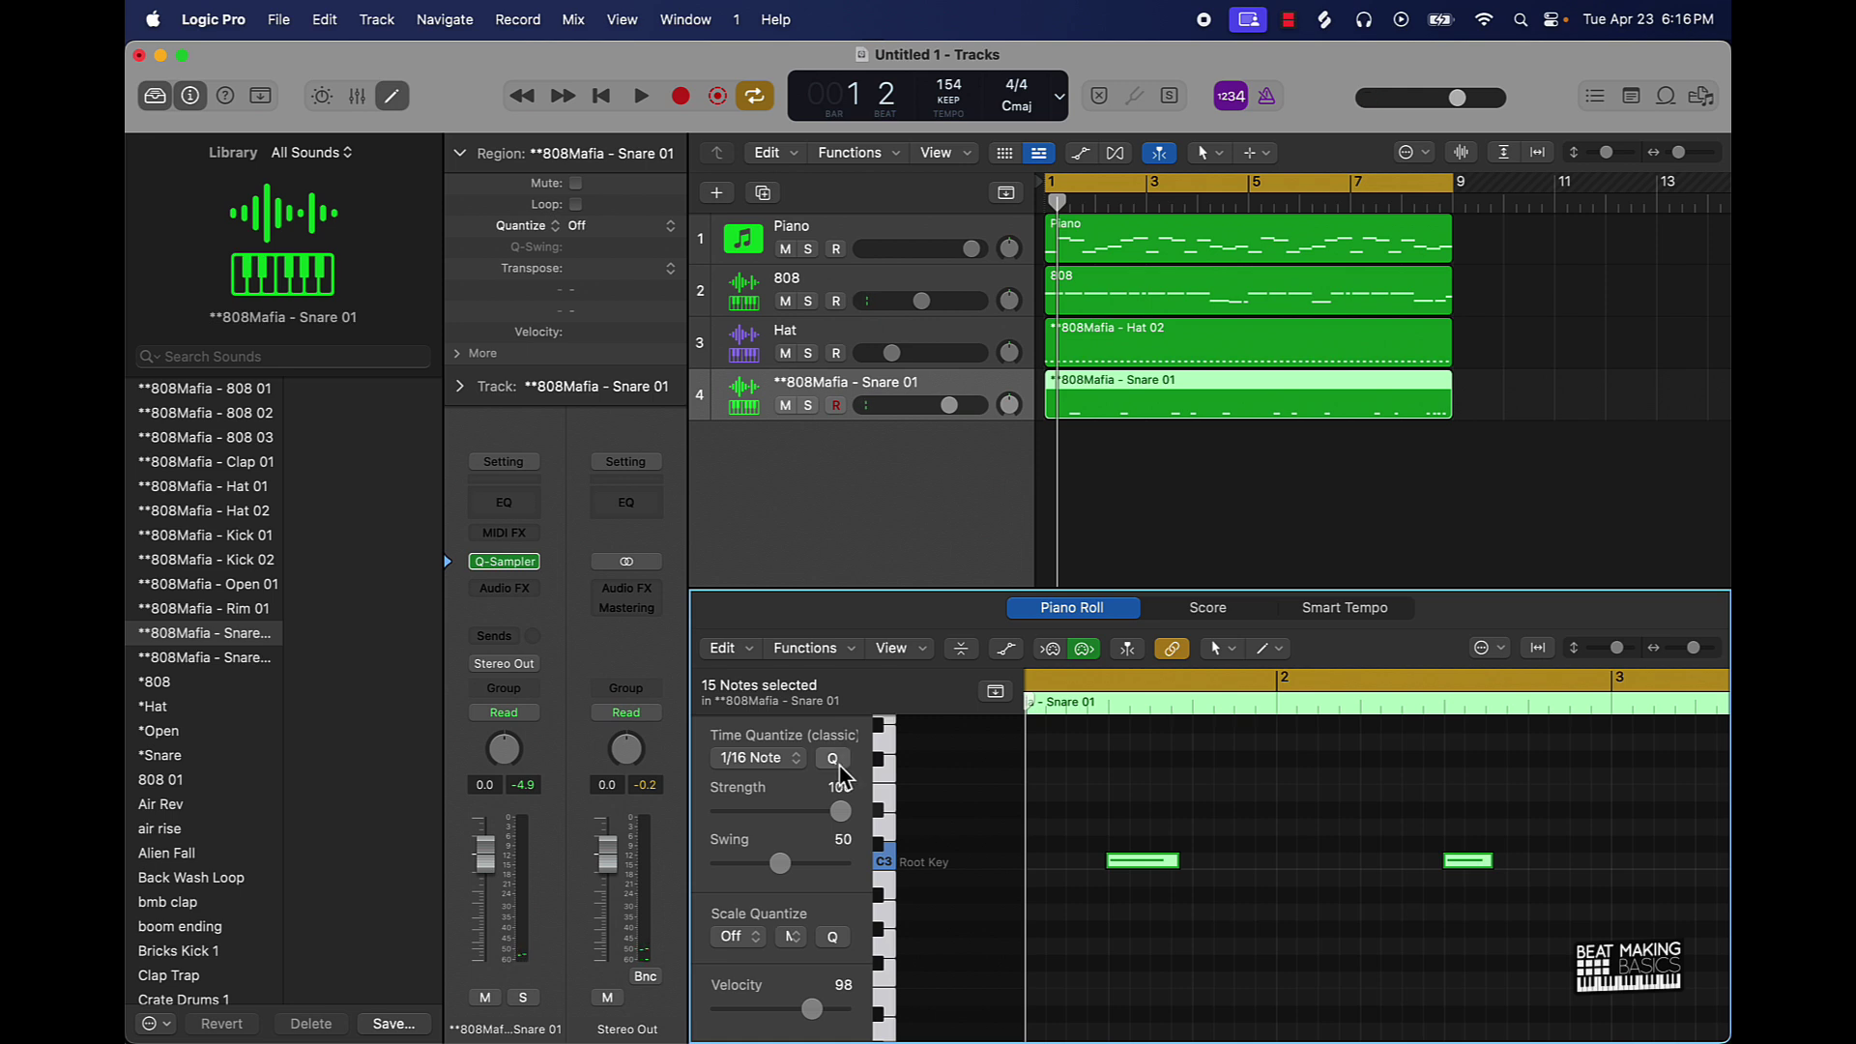
- Play the snare fill from beat 3 of bar 8 and set the cycle range to bar 8 only
scroll(1519, 800, "right", 15)
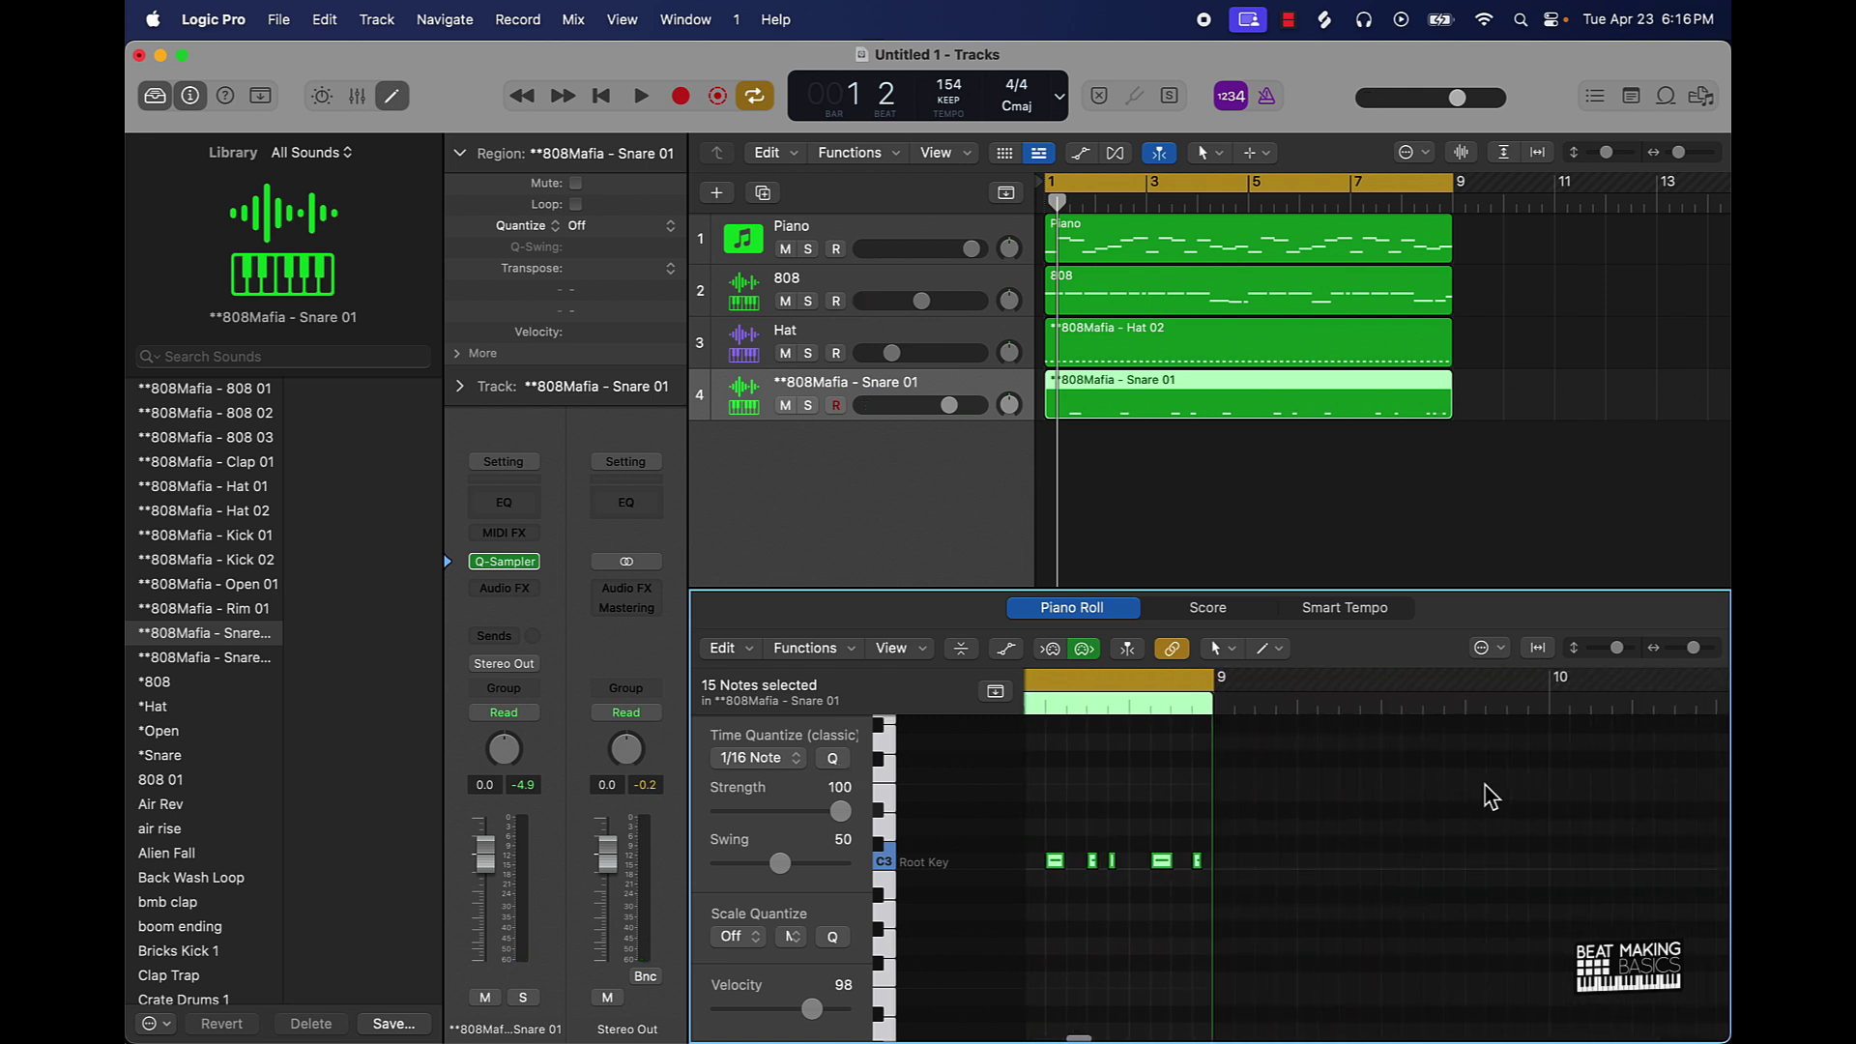
left_click(1198, 713)
key("space")
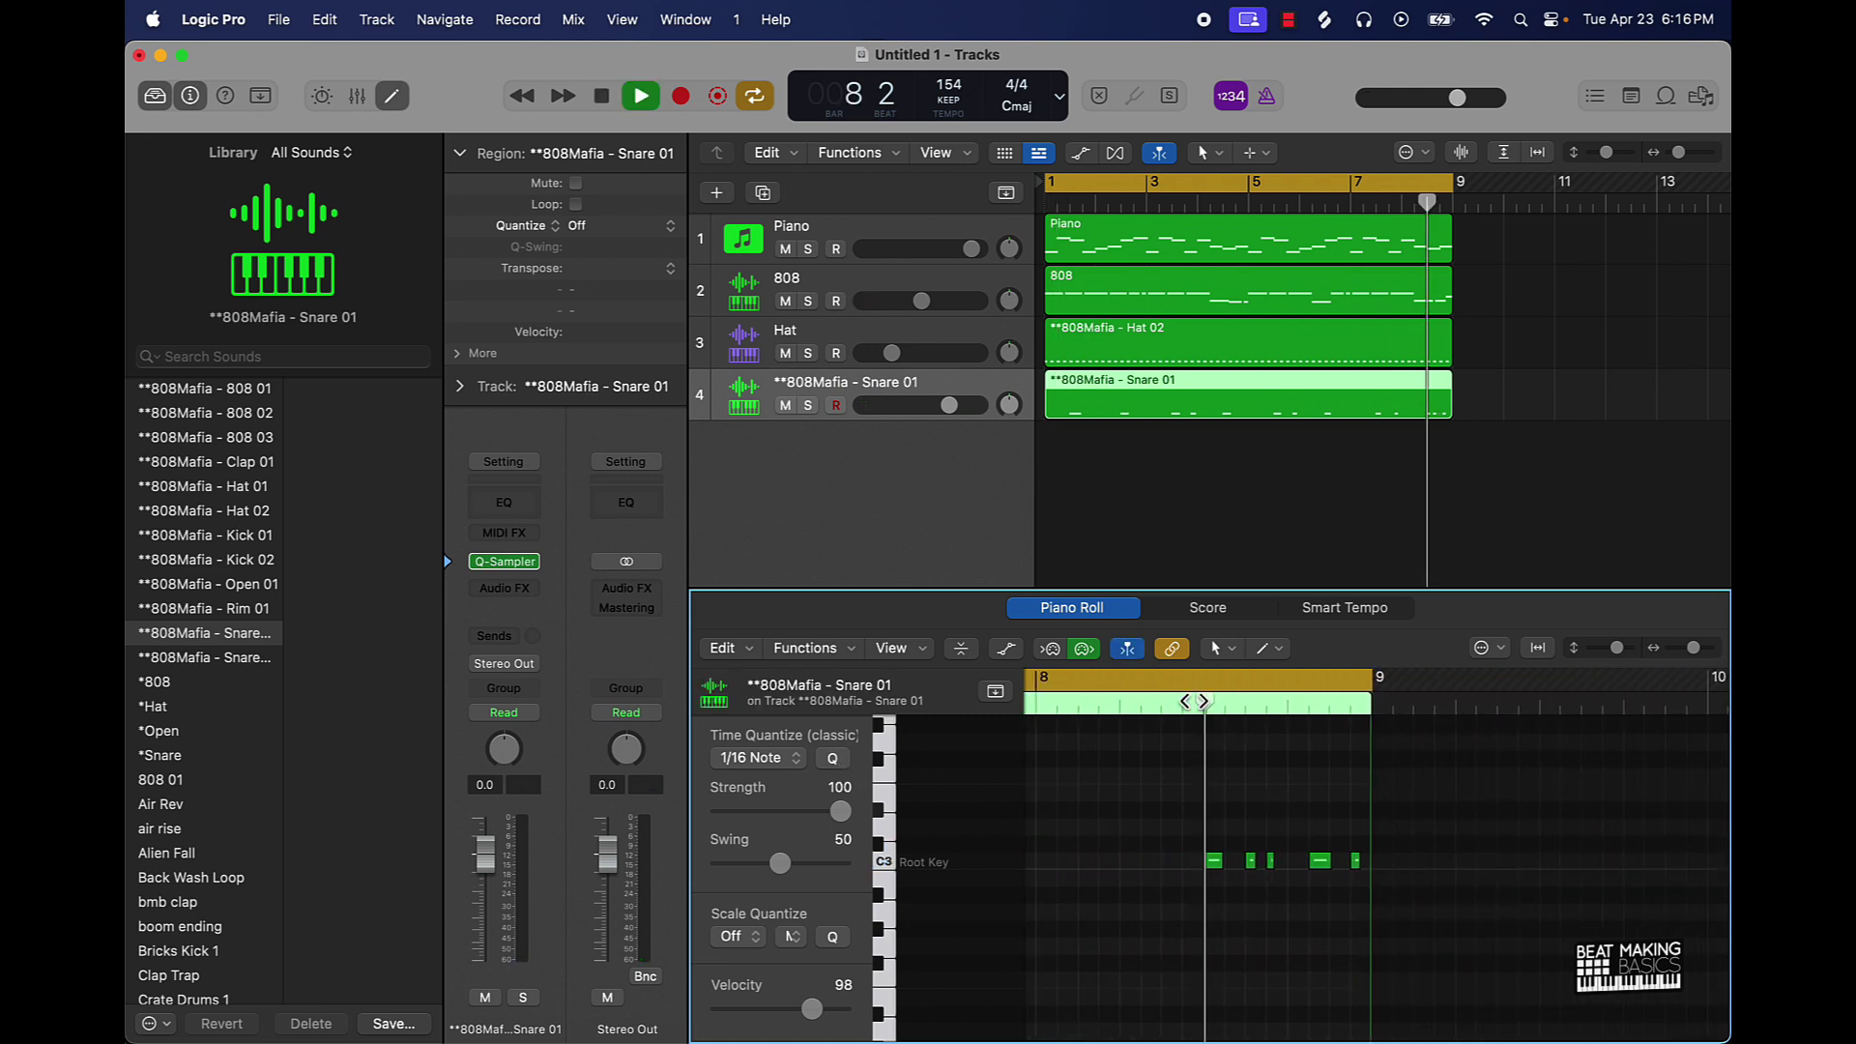
left_click(1206, 714)
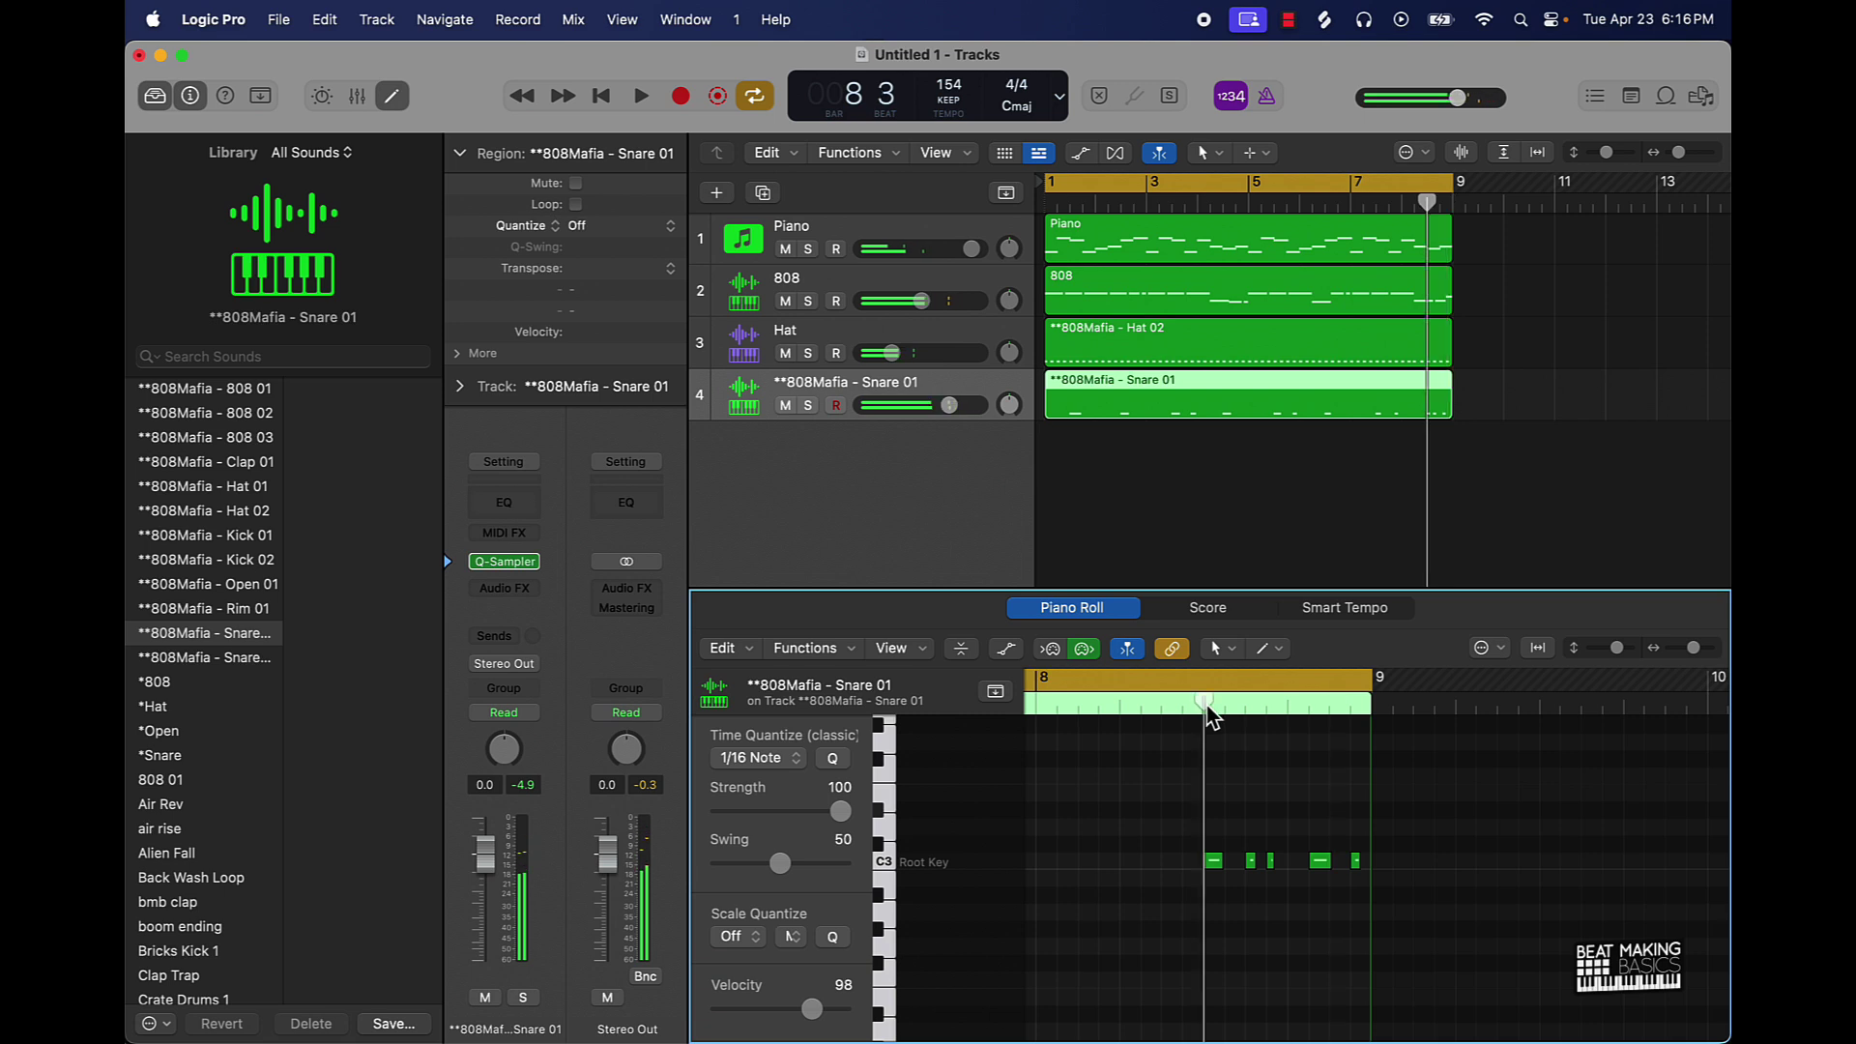
key("space")
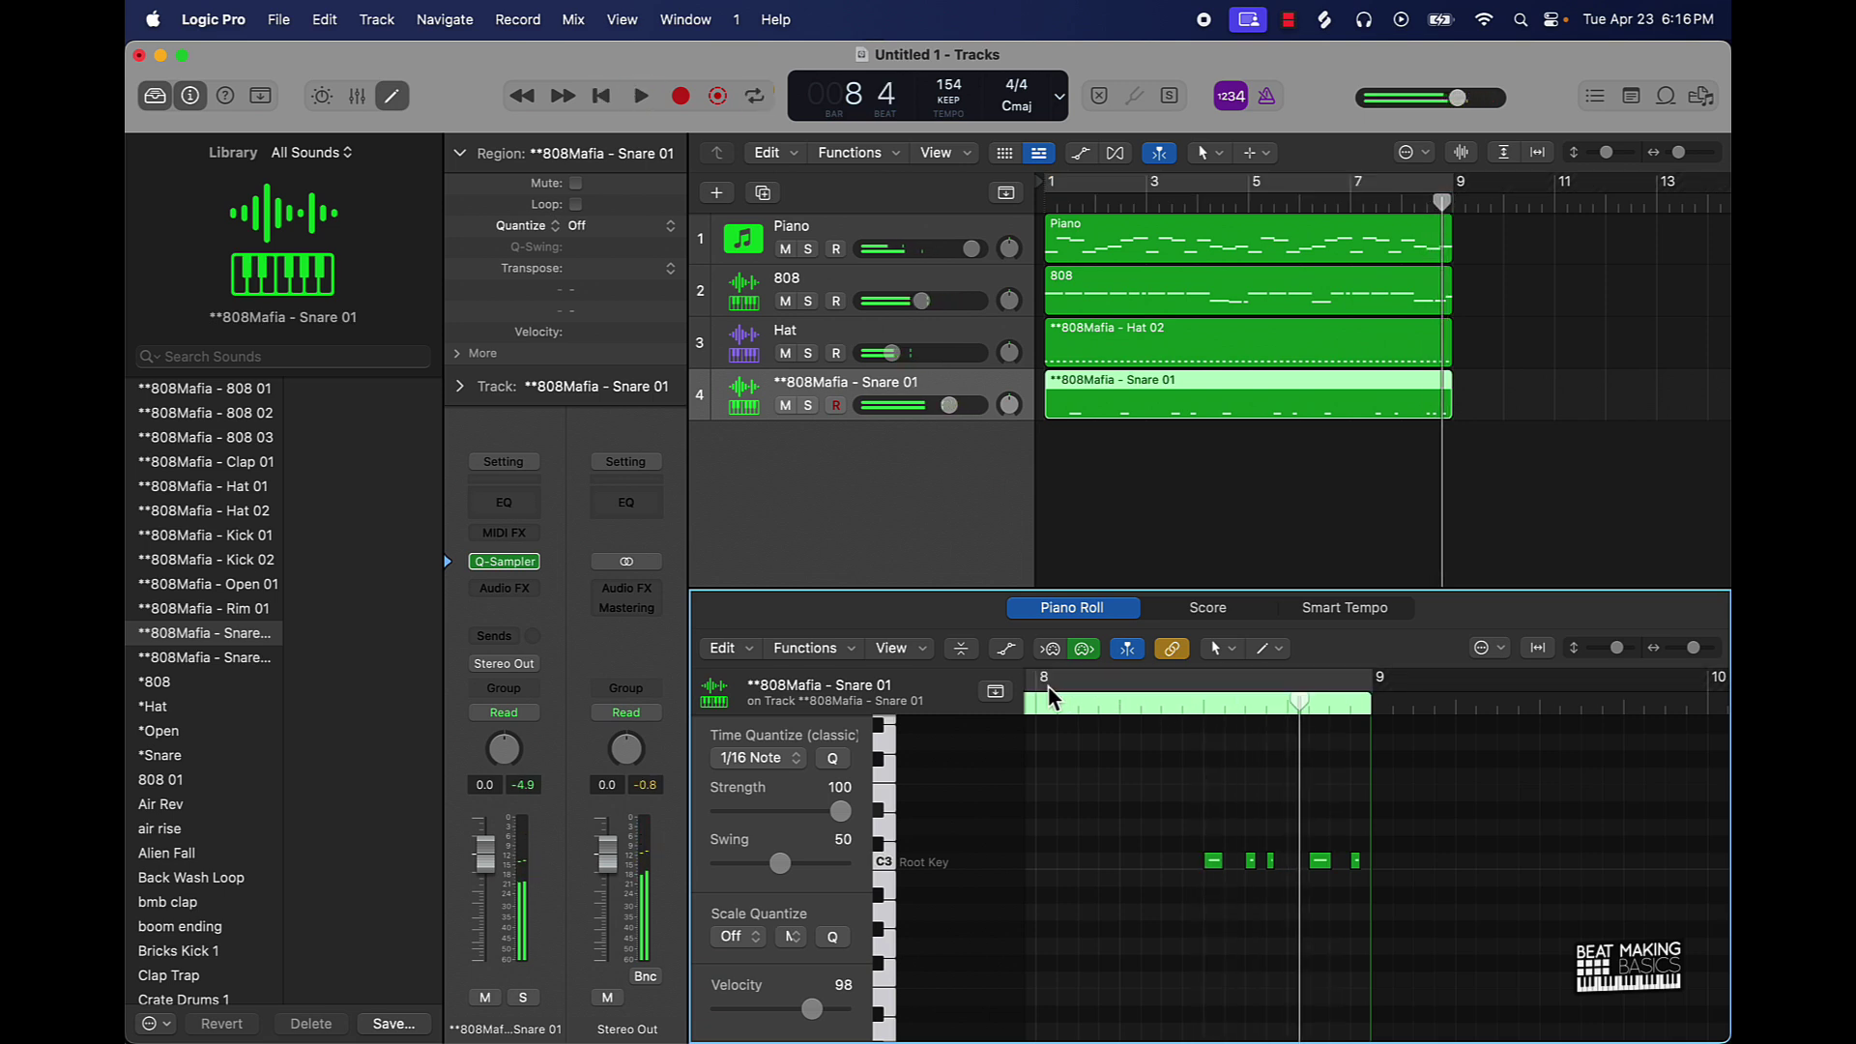
left_click_drag(1048, 686, 1371, 688)
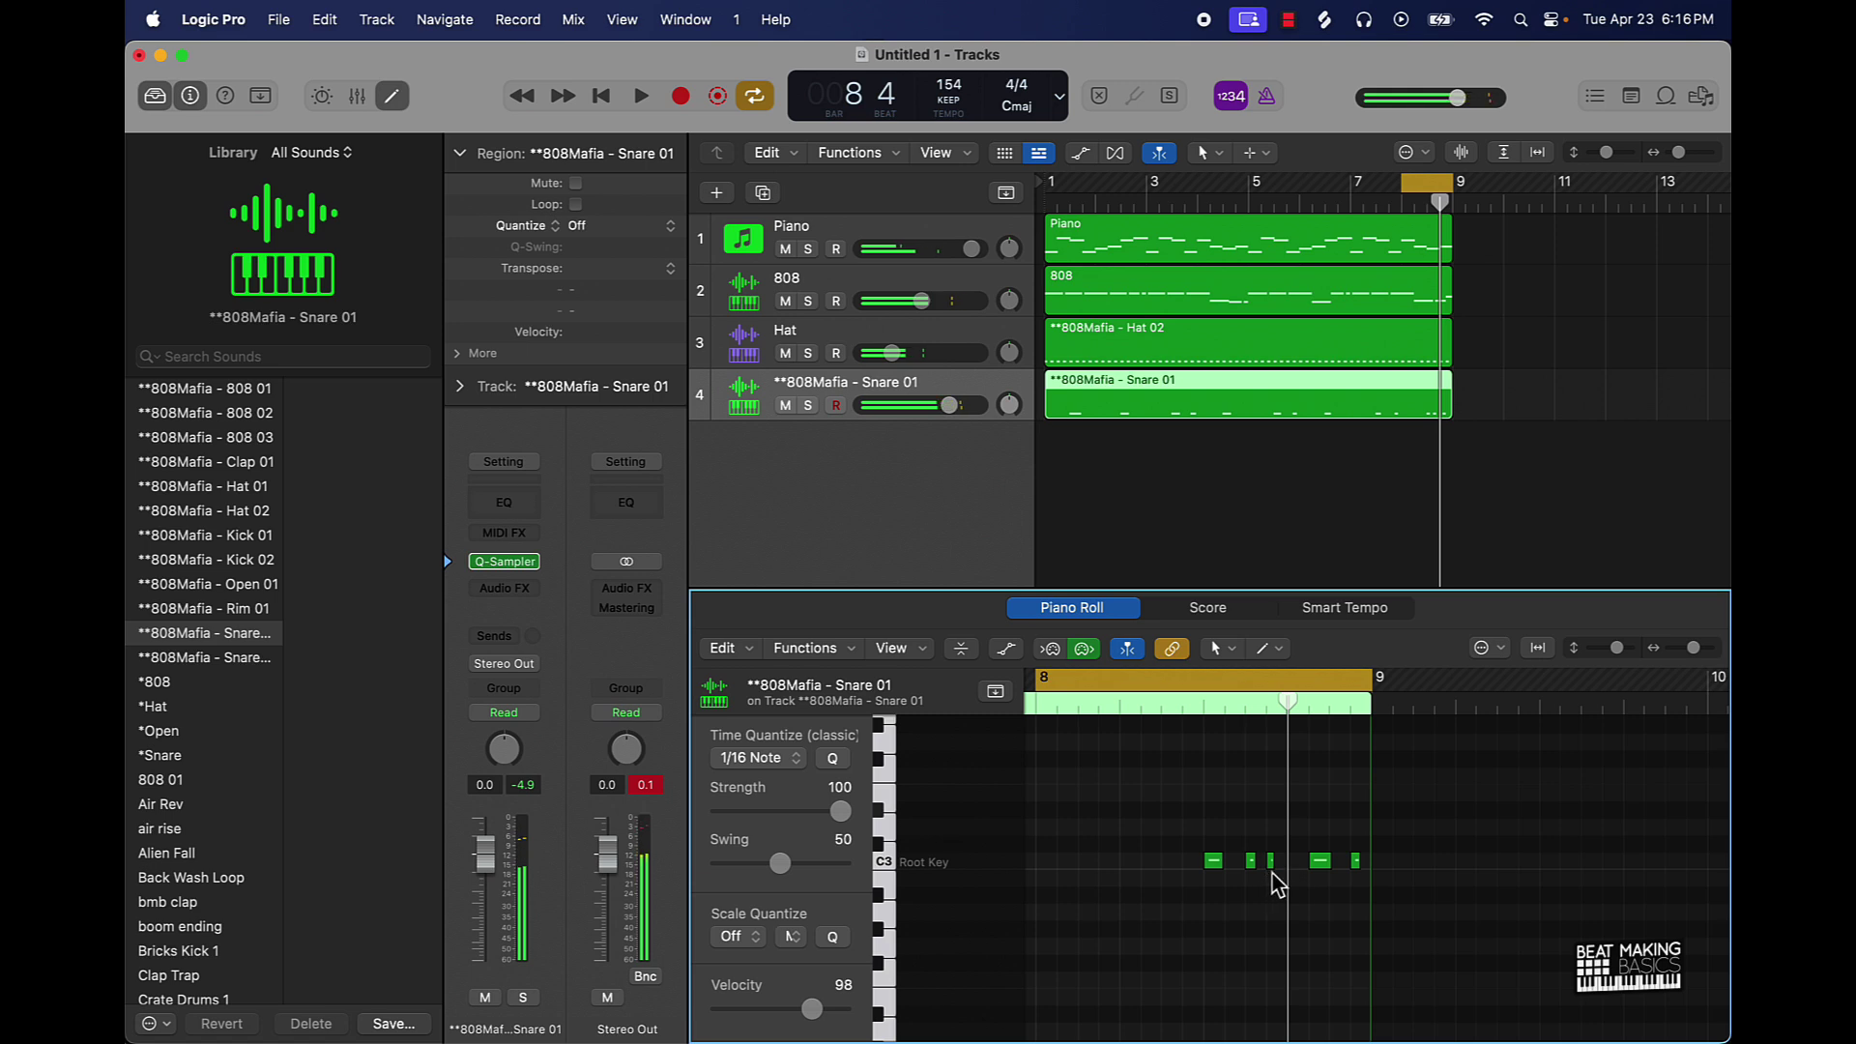
- Add a short C3 snare note at 8 4 1 and play the cycled bar to check the fill
left_click(1294, 860)
key("space")
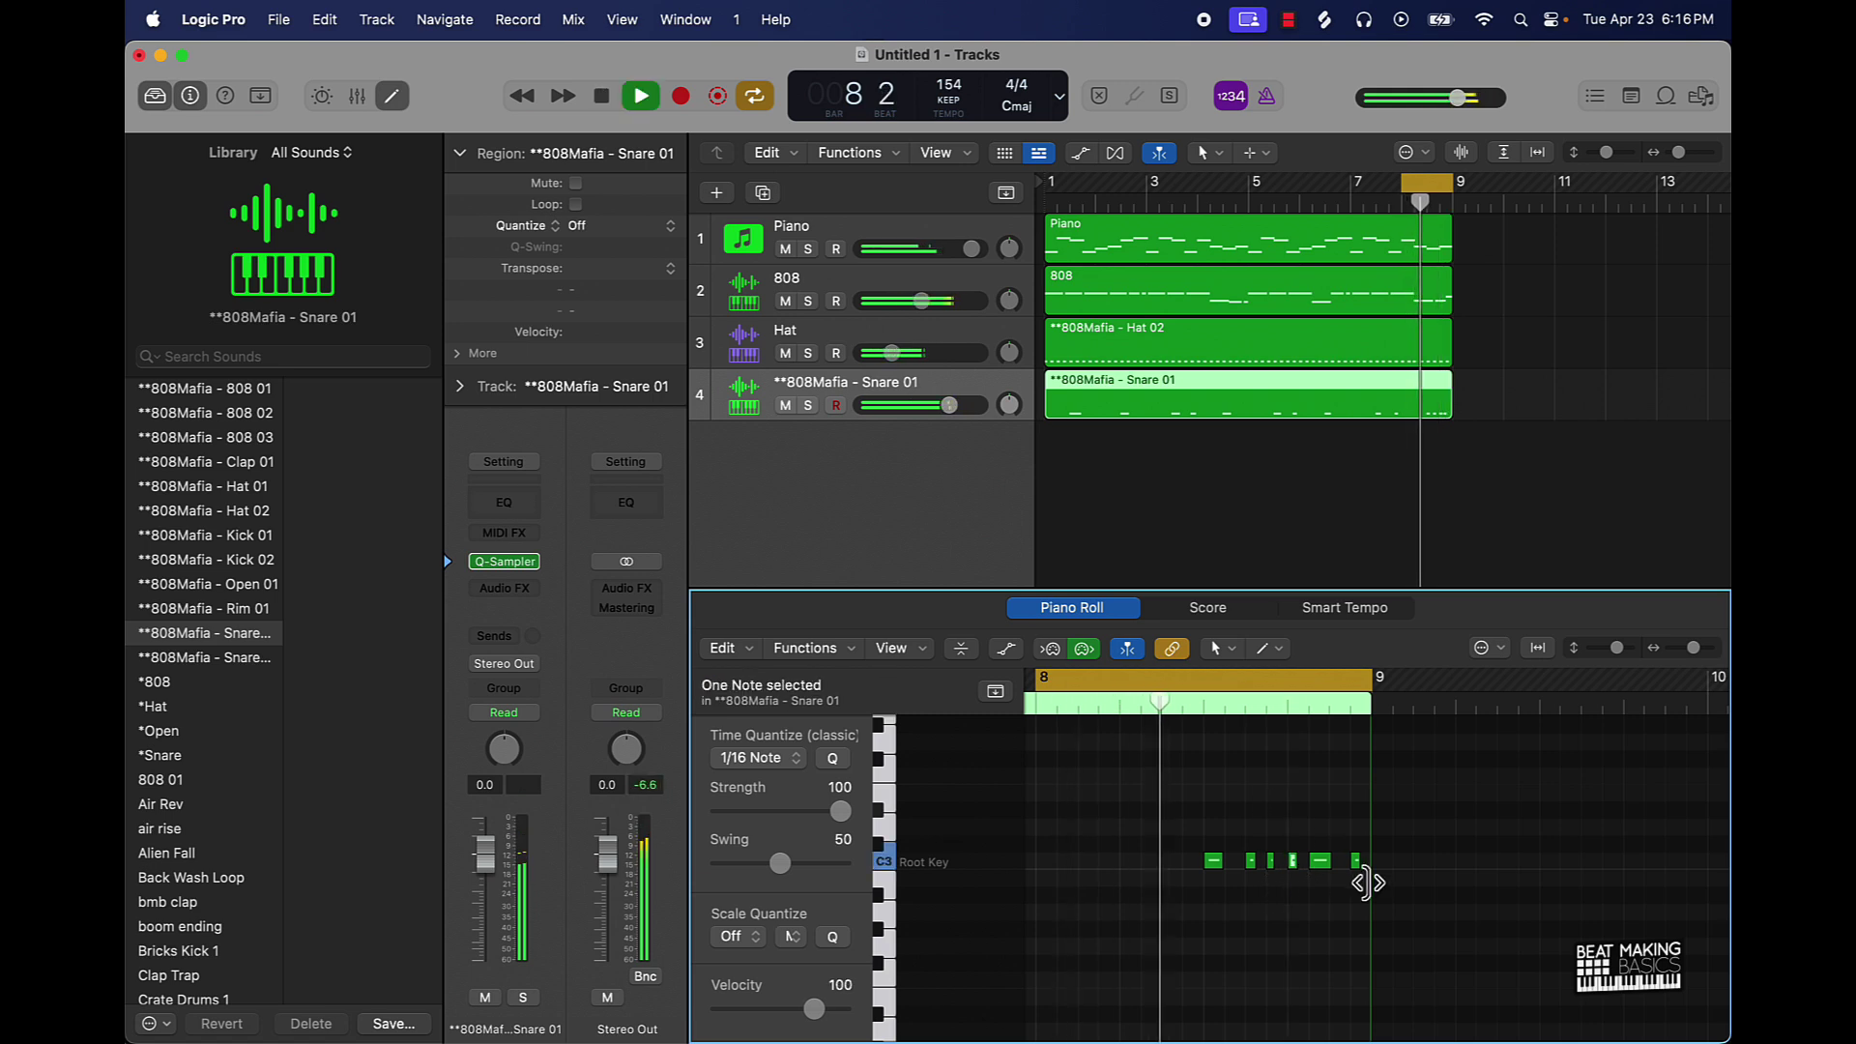
key("space")
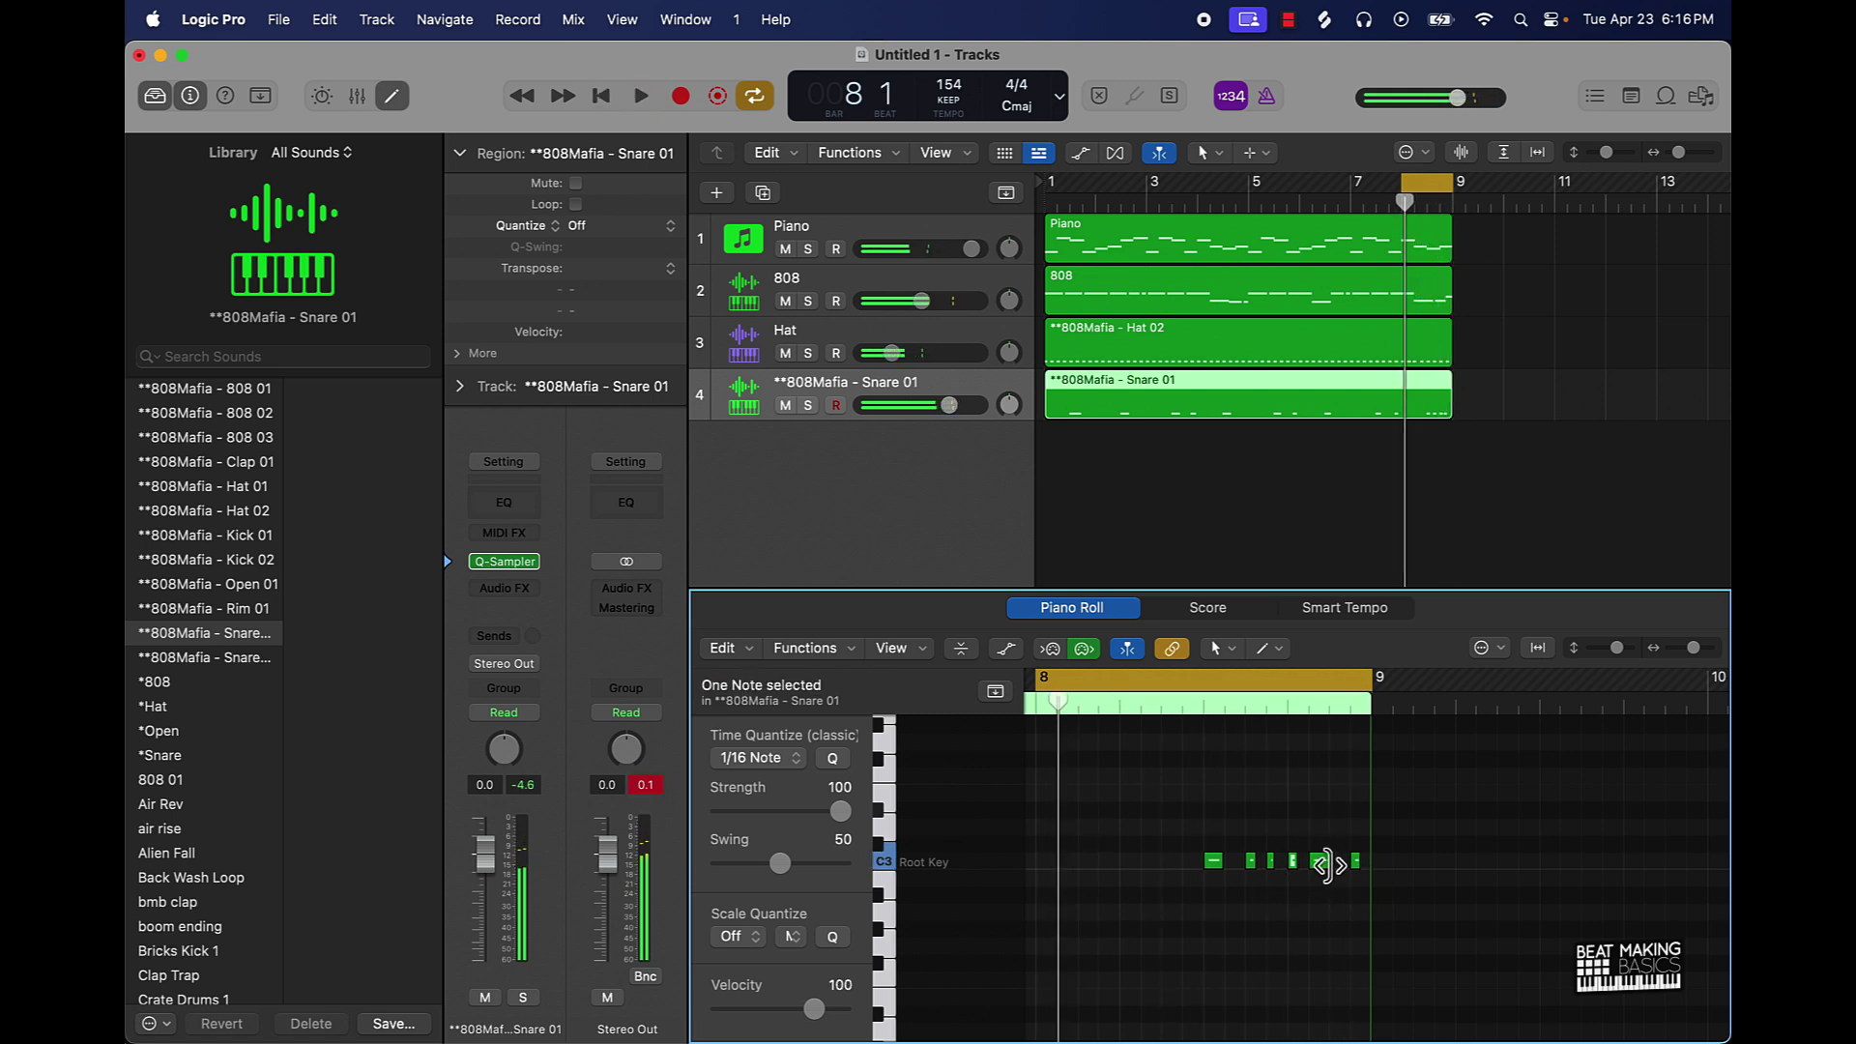
- Shorten the snare note at 8 4 2, add one at 8 4 3, and move the fill's second note to 8 3 3 during playback
left_click(1319, 861)
left_click_drag(1326, 861, 1335, 861)
key("space")
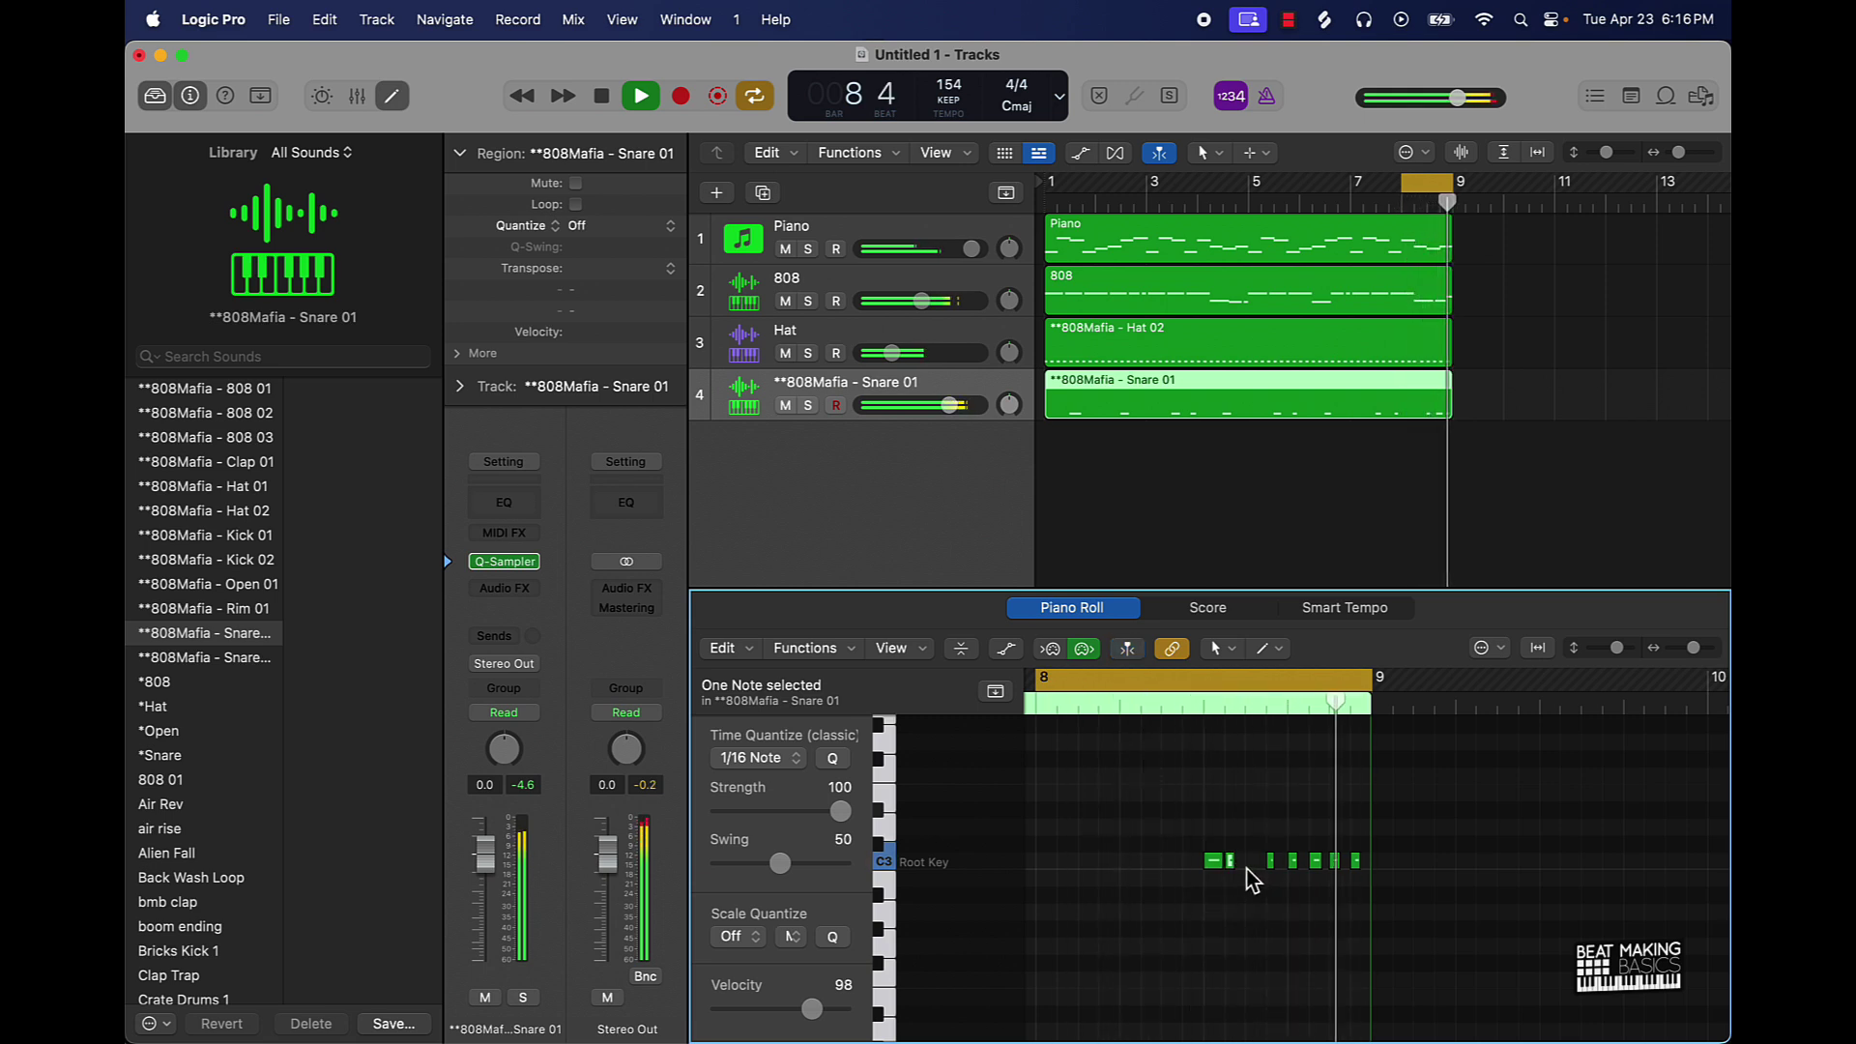
left_click_drag(1231, 860, 1256, 867)
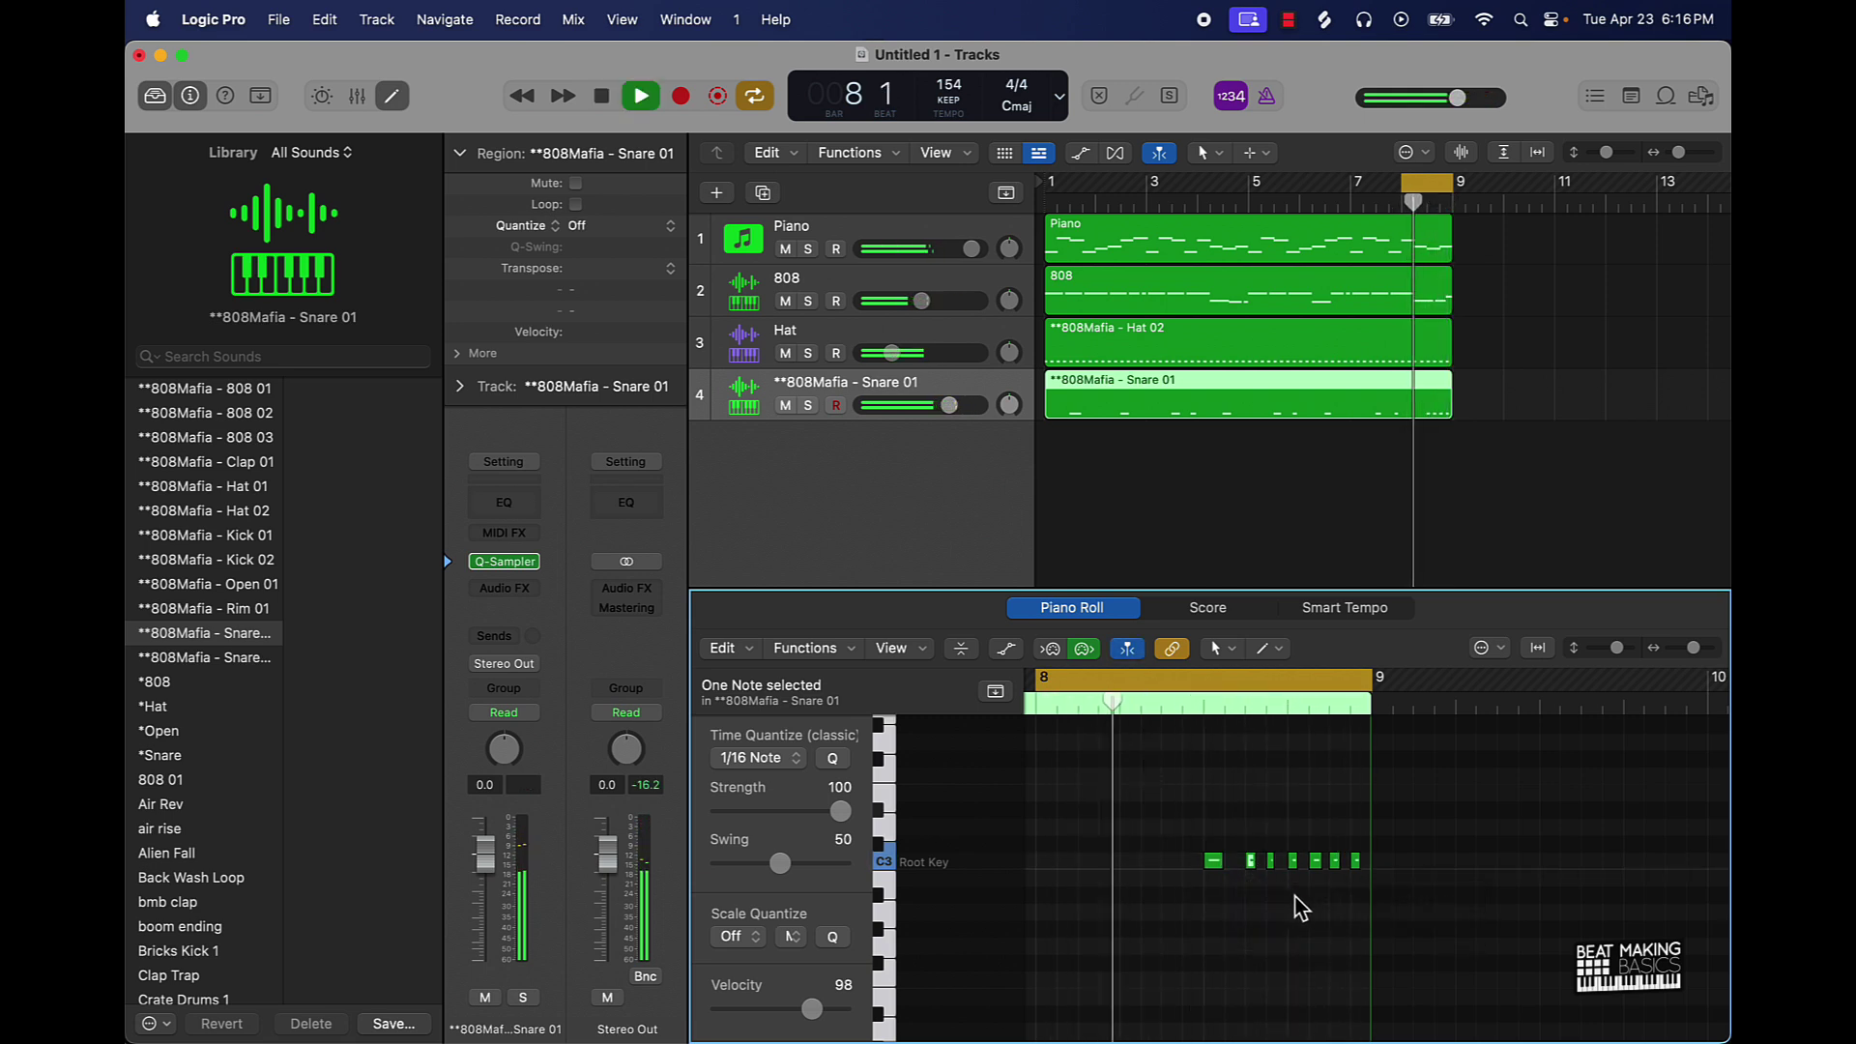
- Delete the third and last notes of the bar 8 snare fill and stretch the cycle range back to cover bars 1 to 8
left_click(1272, 865)
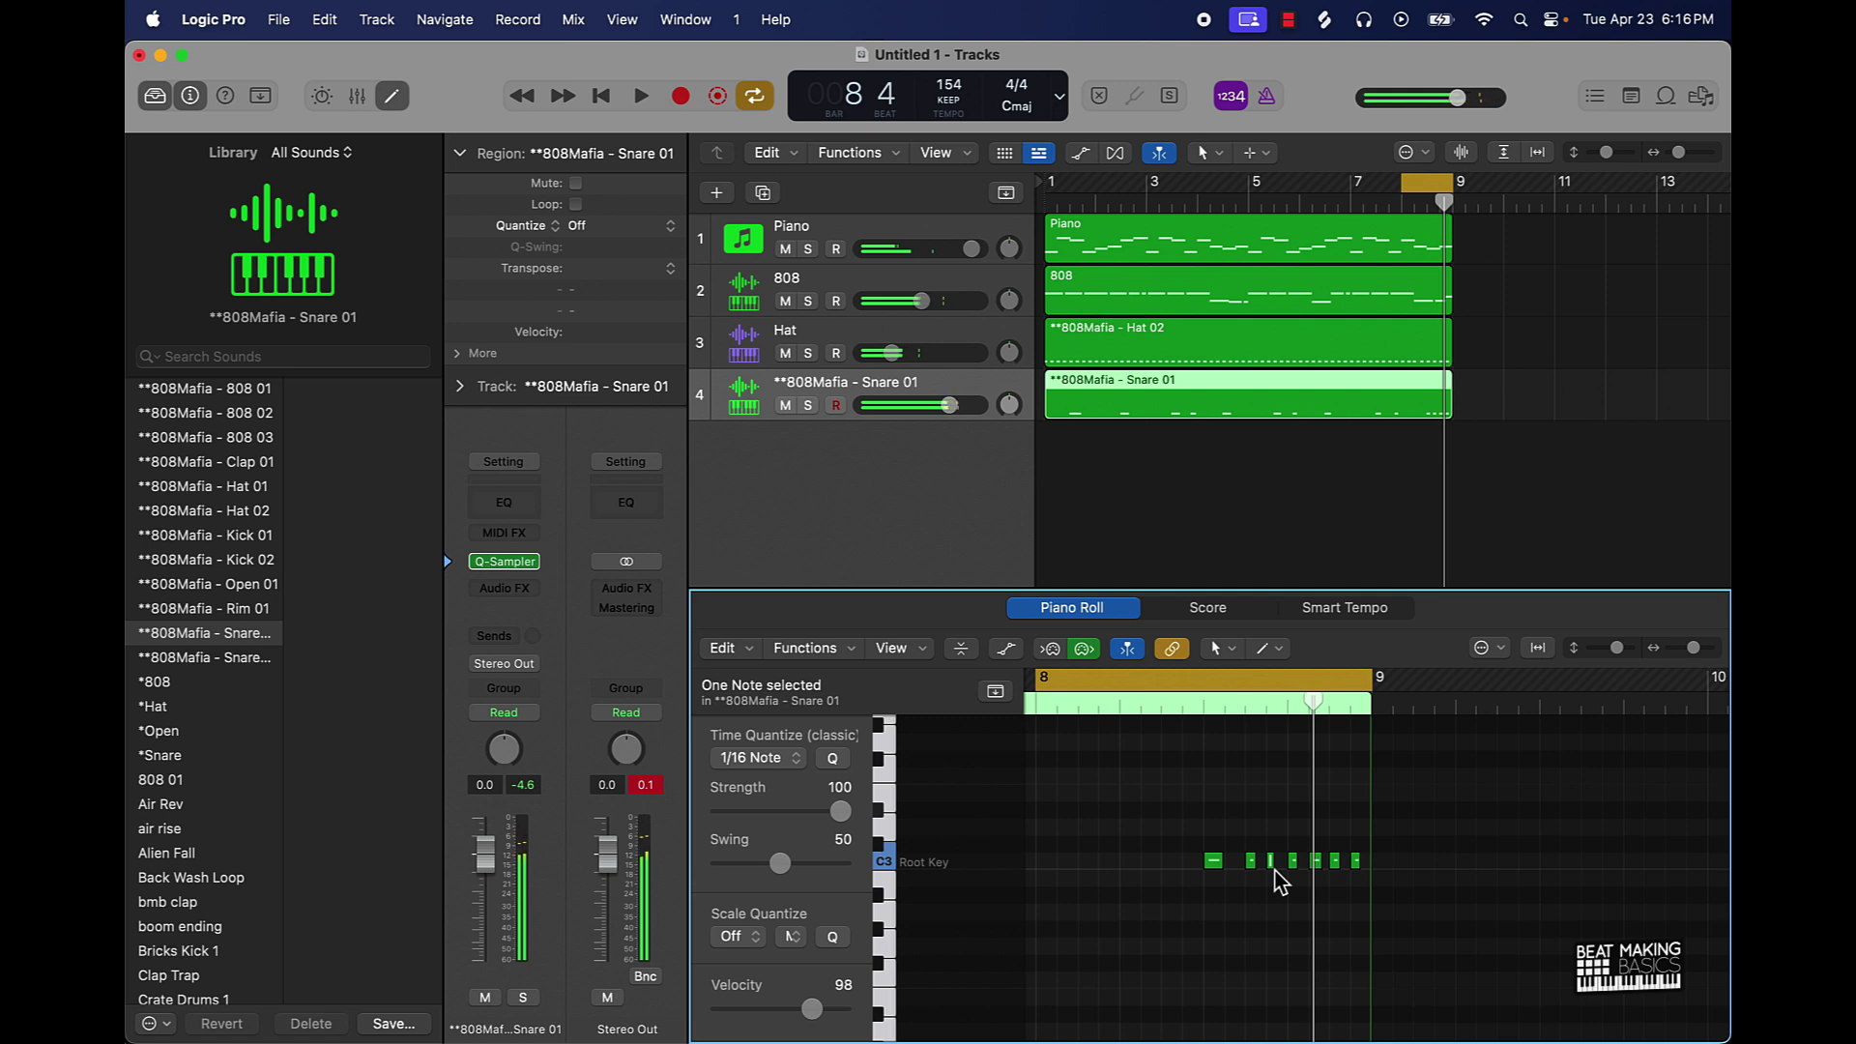
key("Delete")
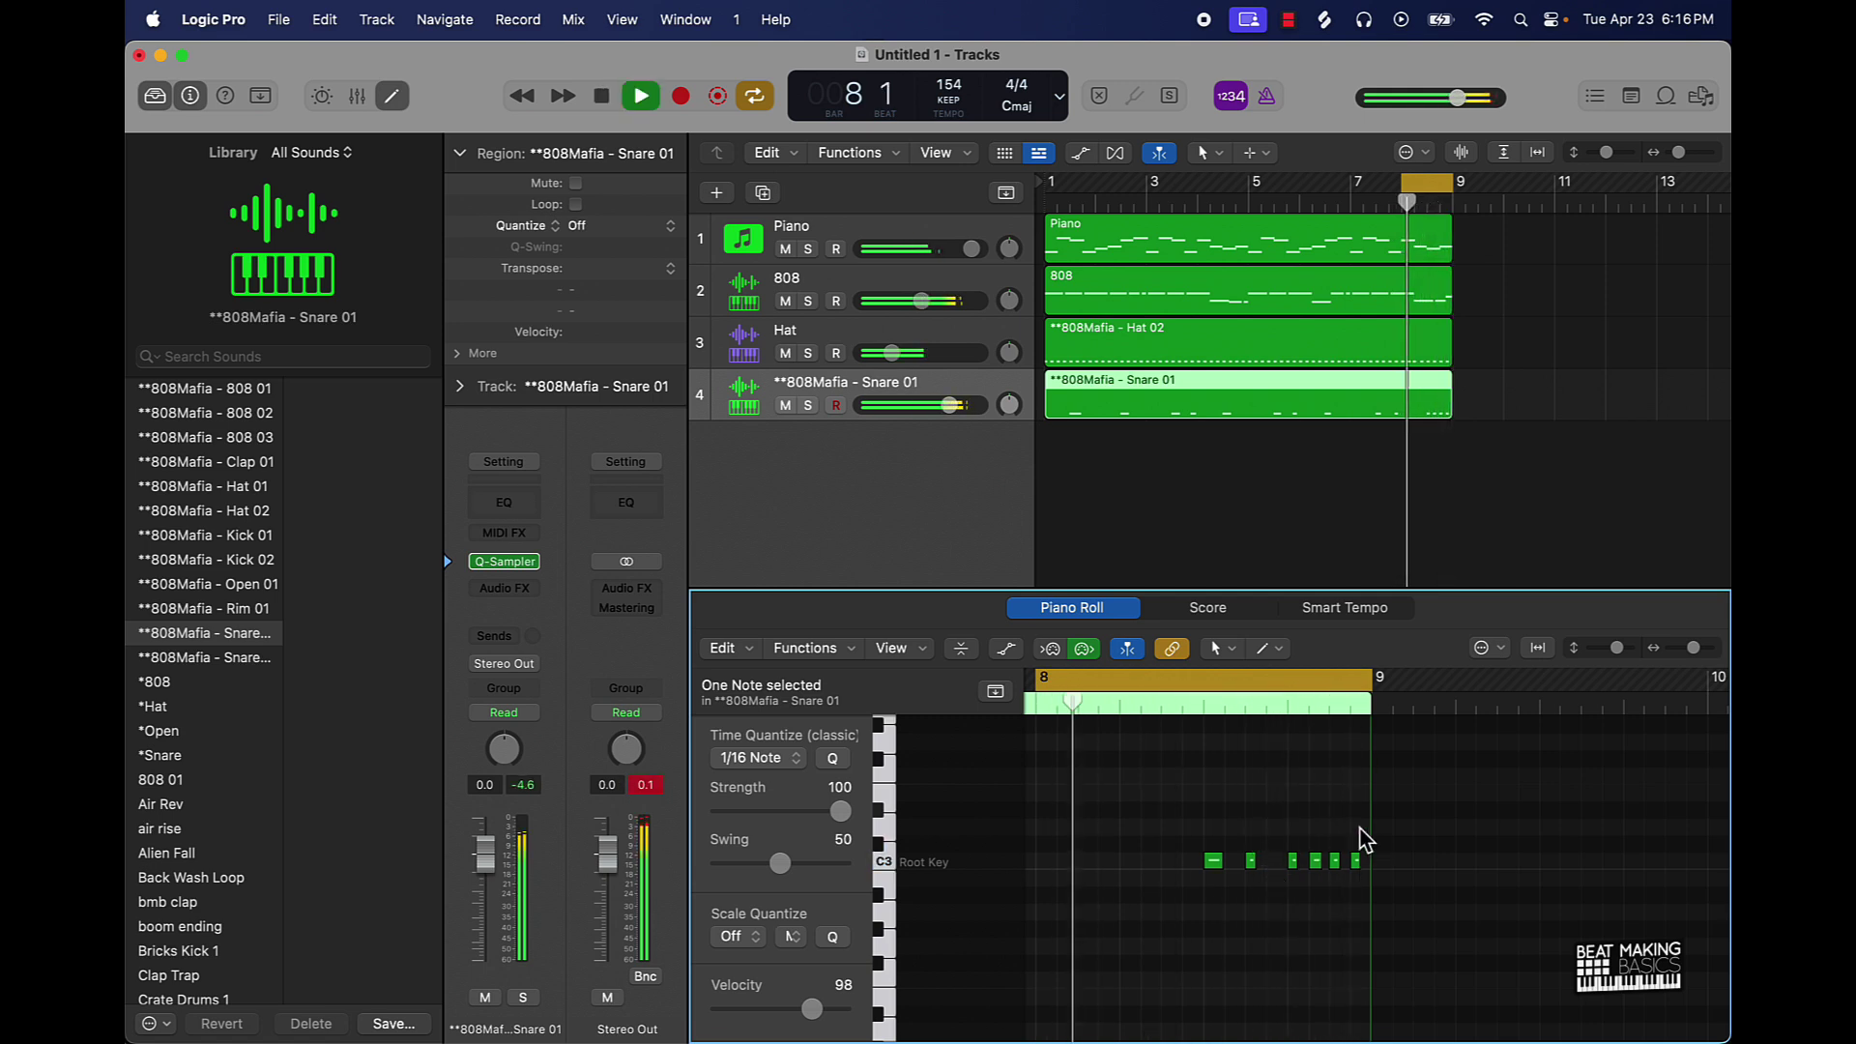
left_click(1360, 863)
key("Delete")
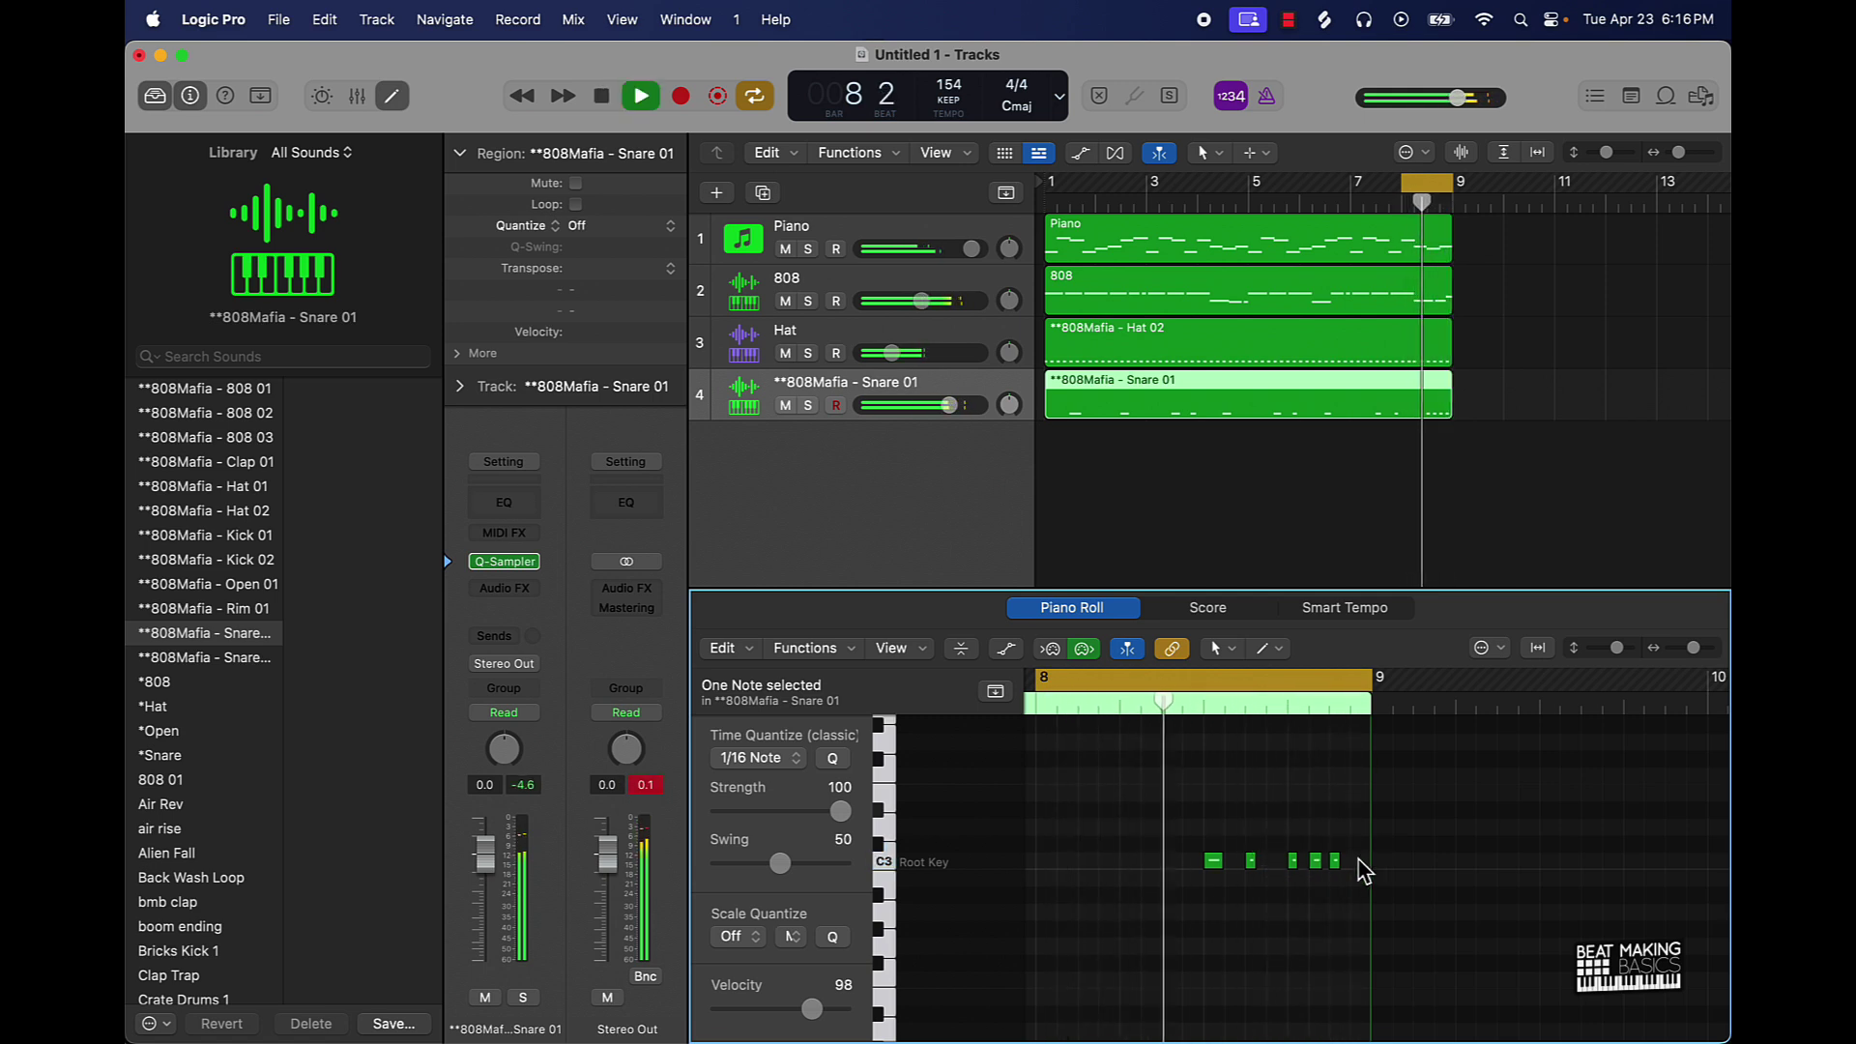
key("space")
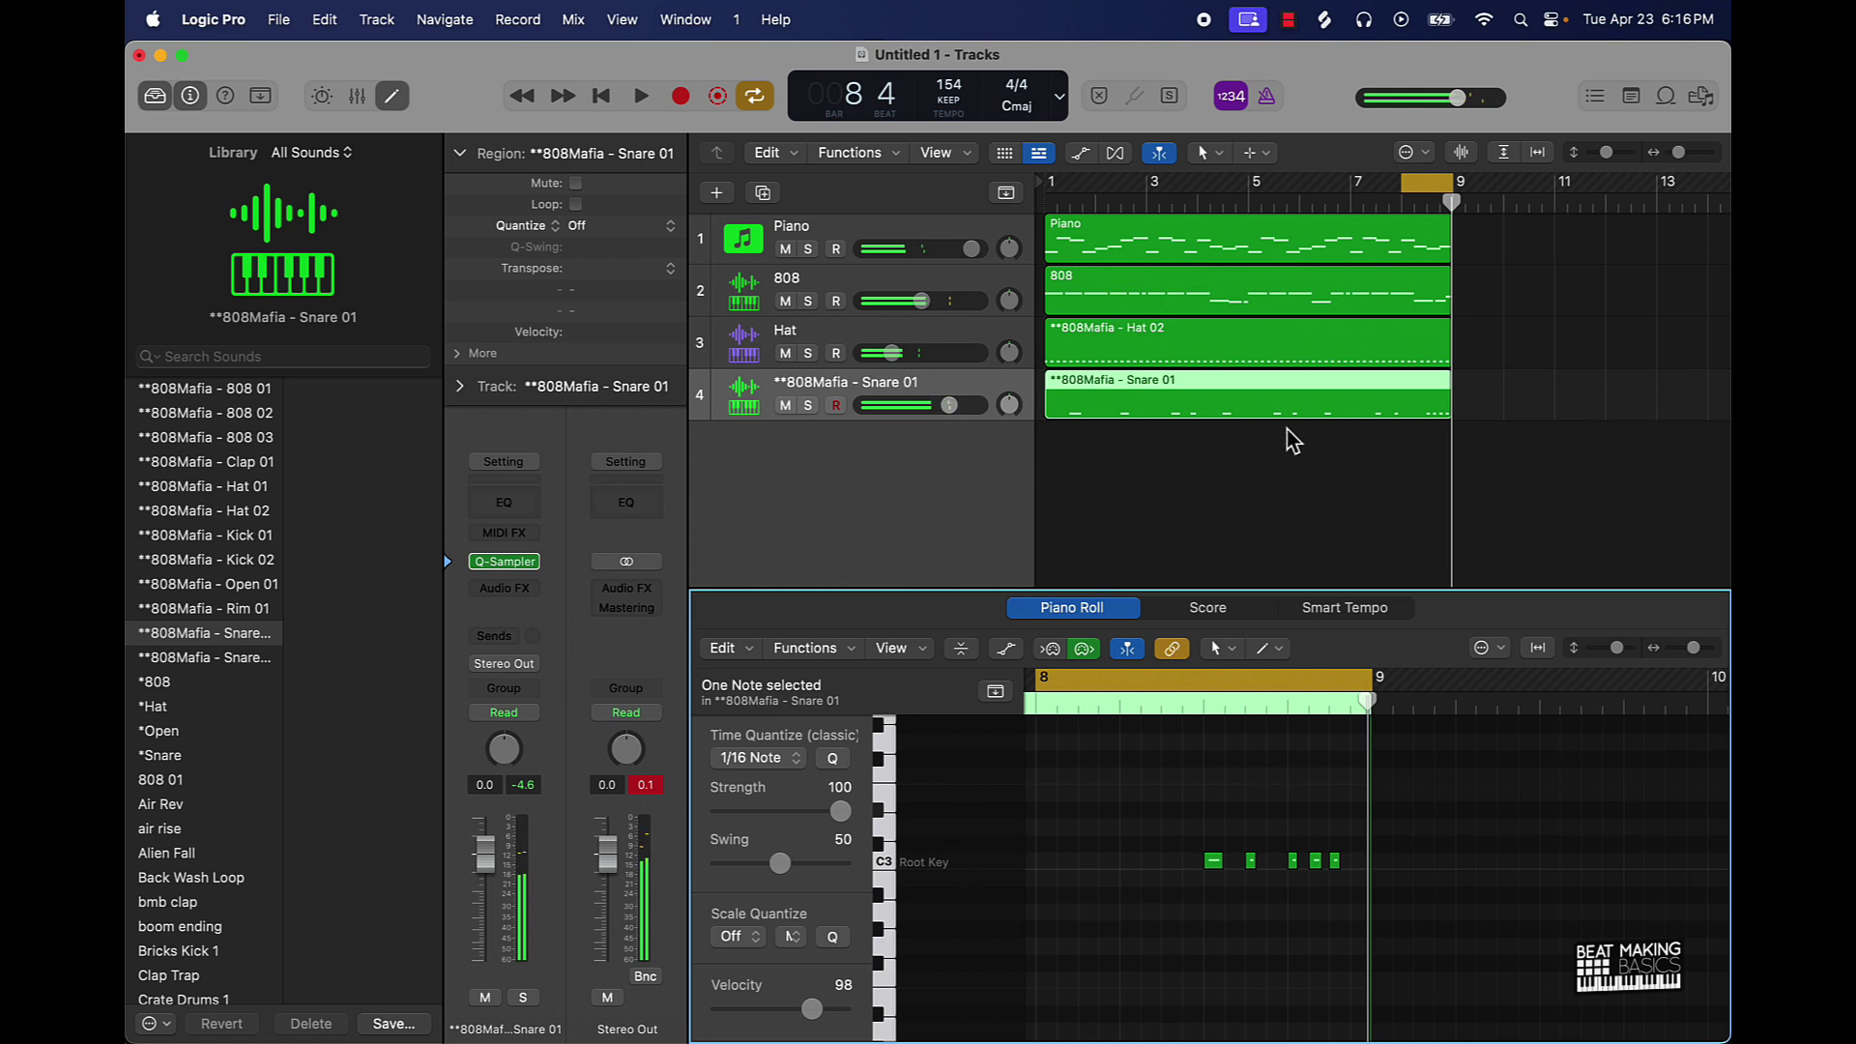
left_click_drag(1407, 186, 1049, 184)
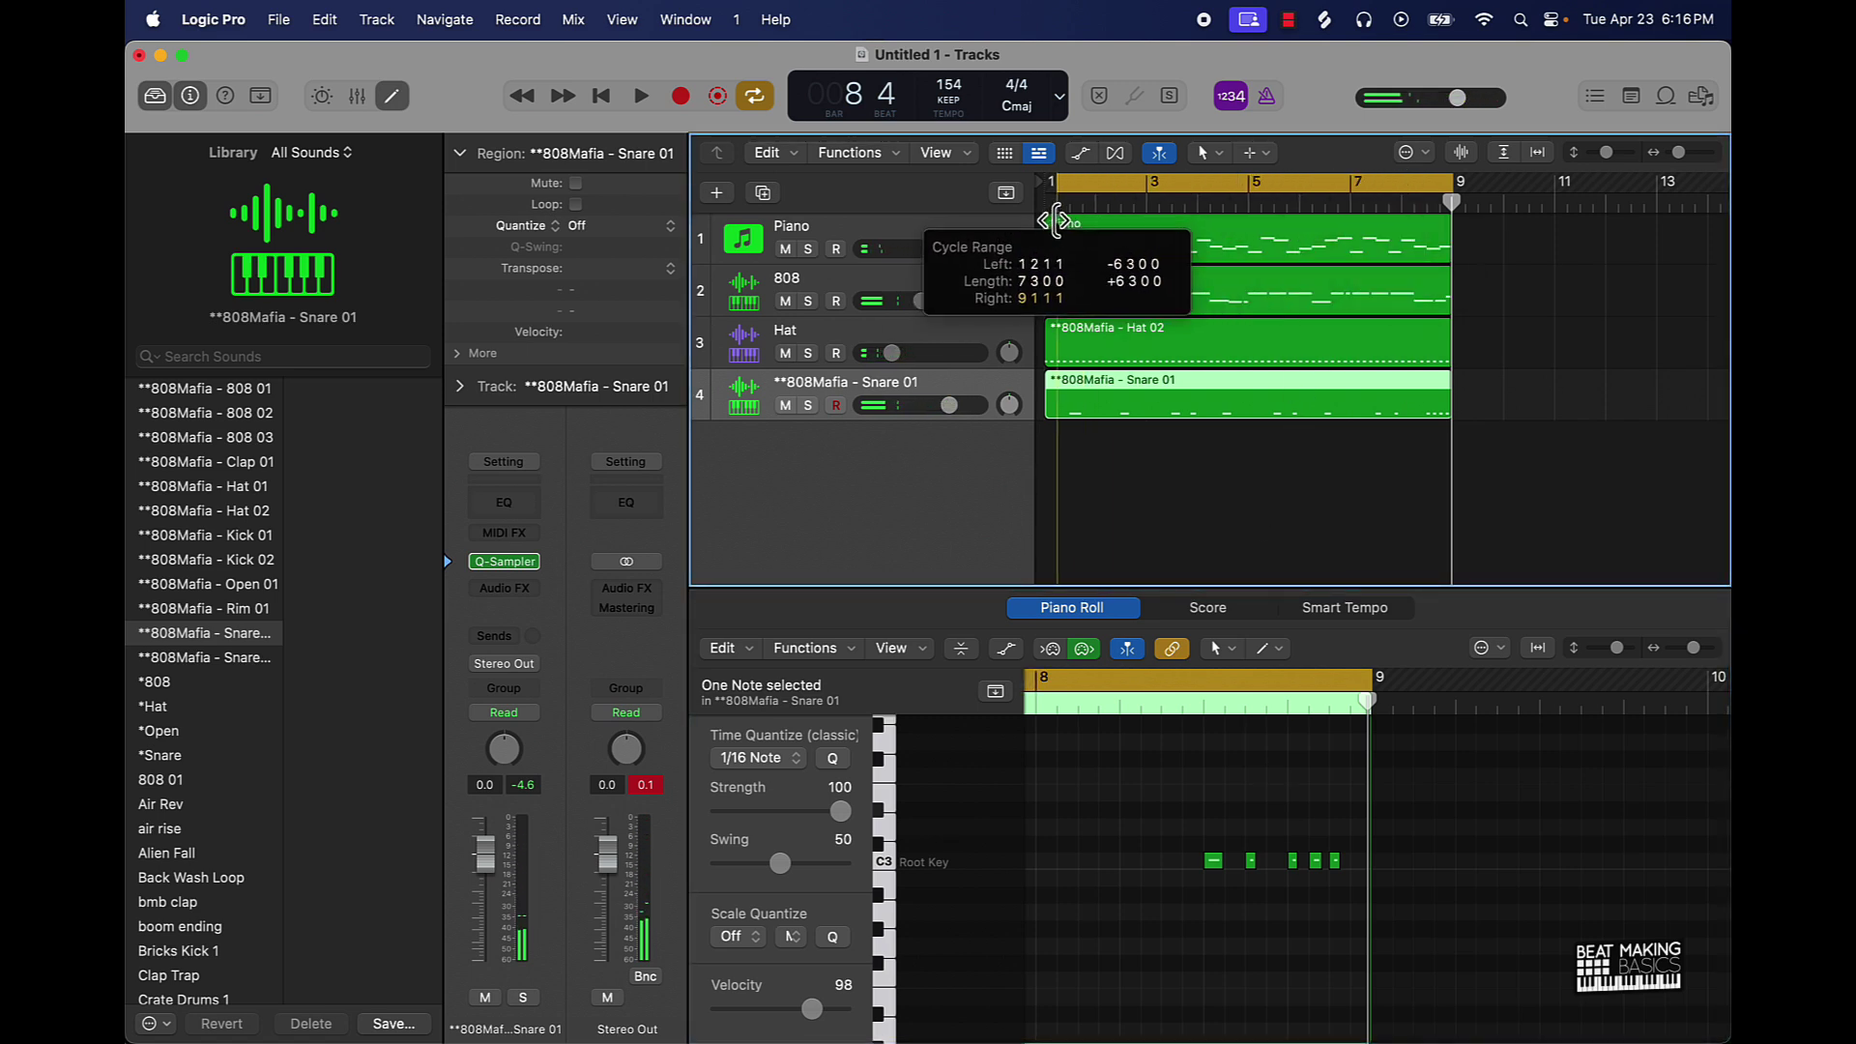
left_click(1188, 484)
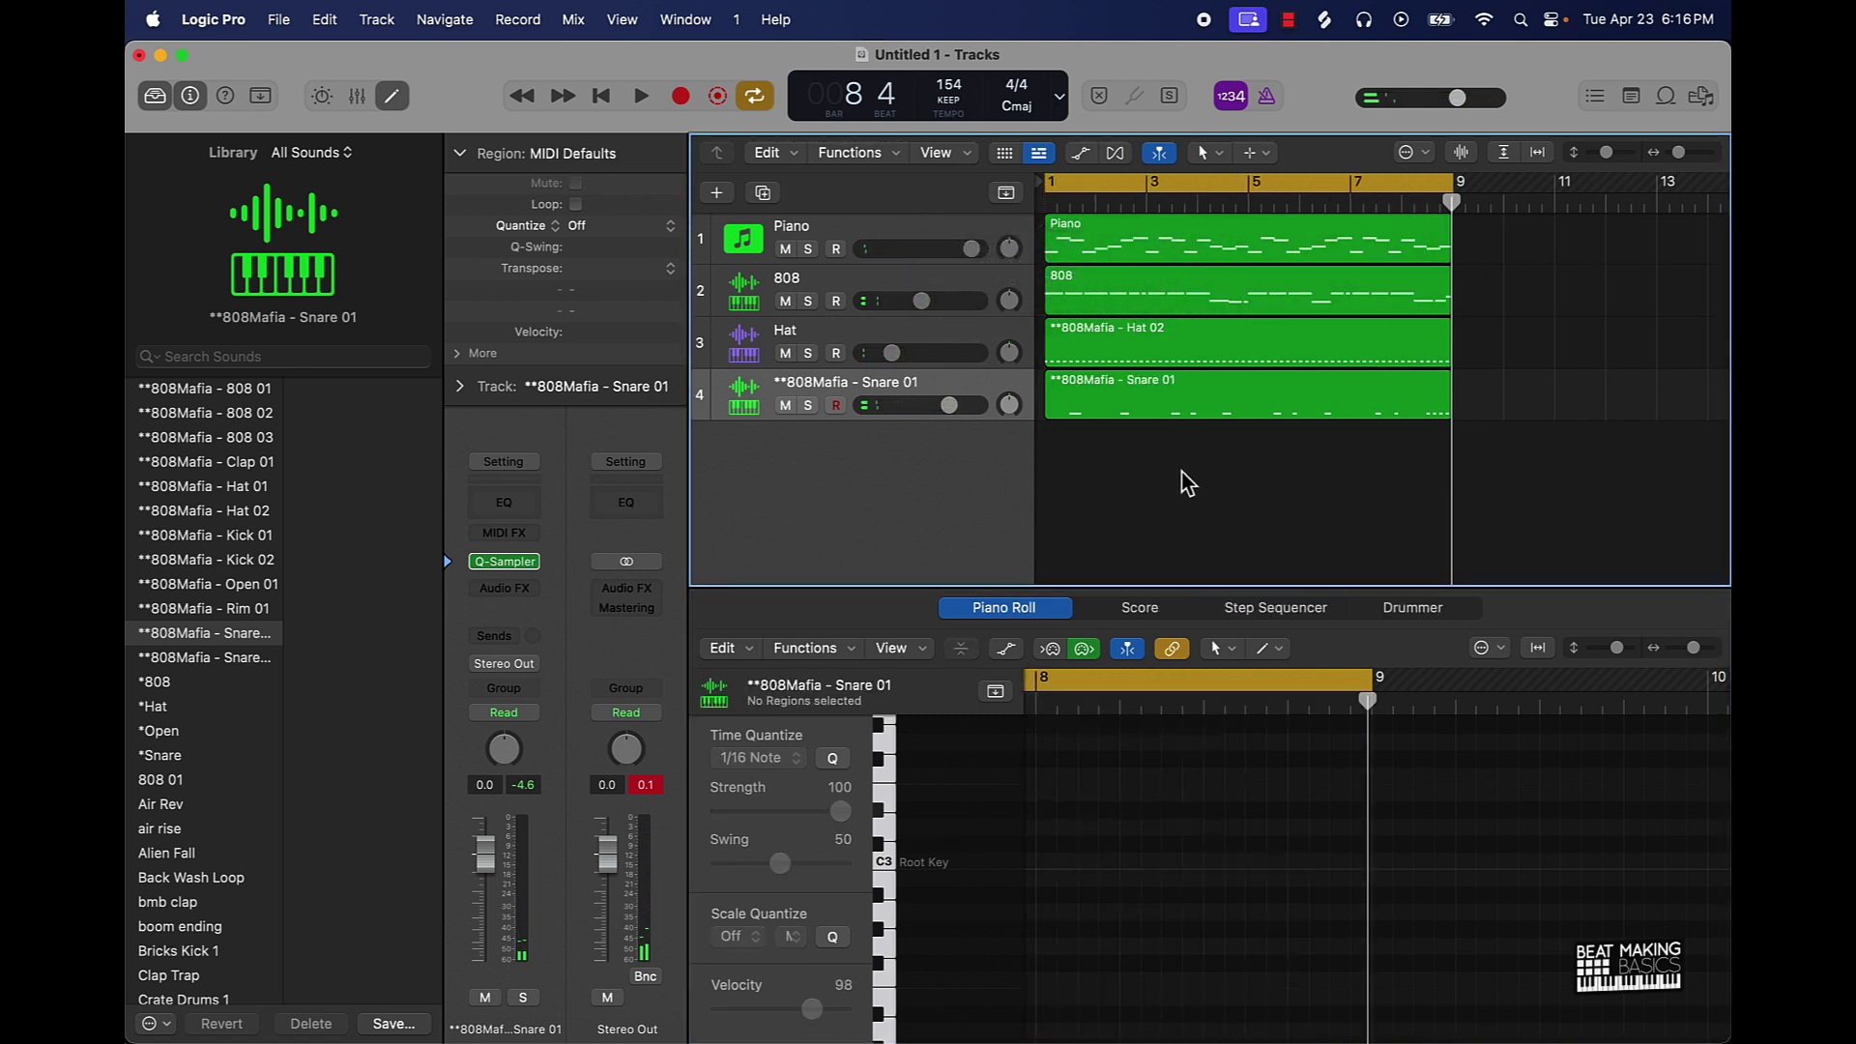
- Rename the snare track Snare and name all regions after their tracks
left_click(873, 394)
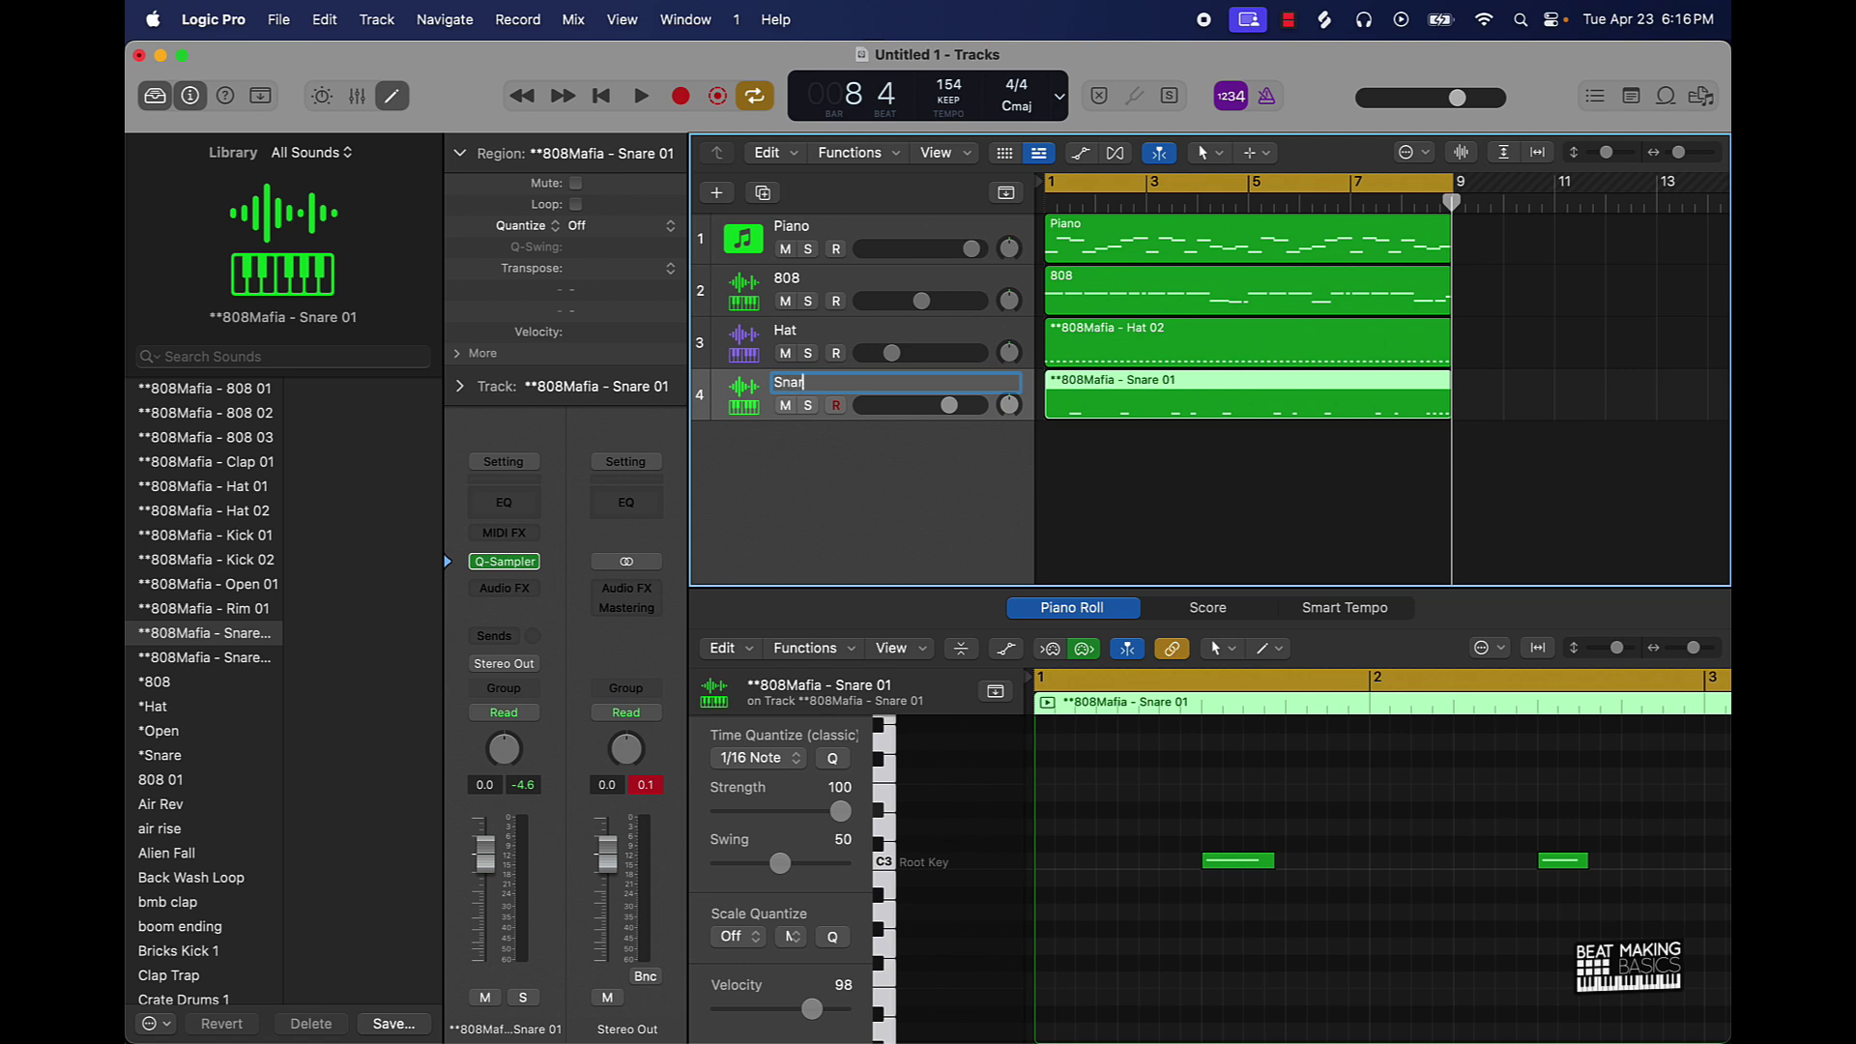
key("super+a")
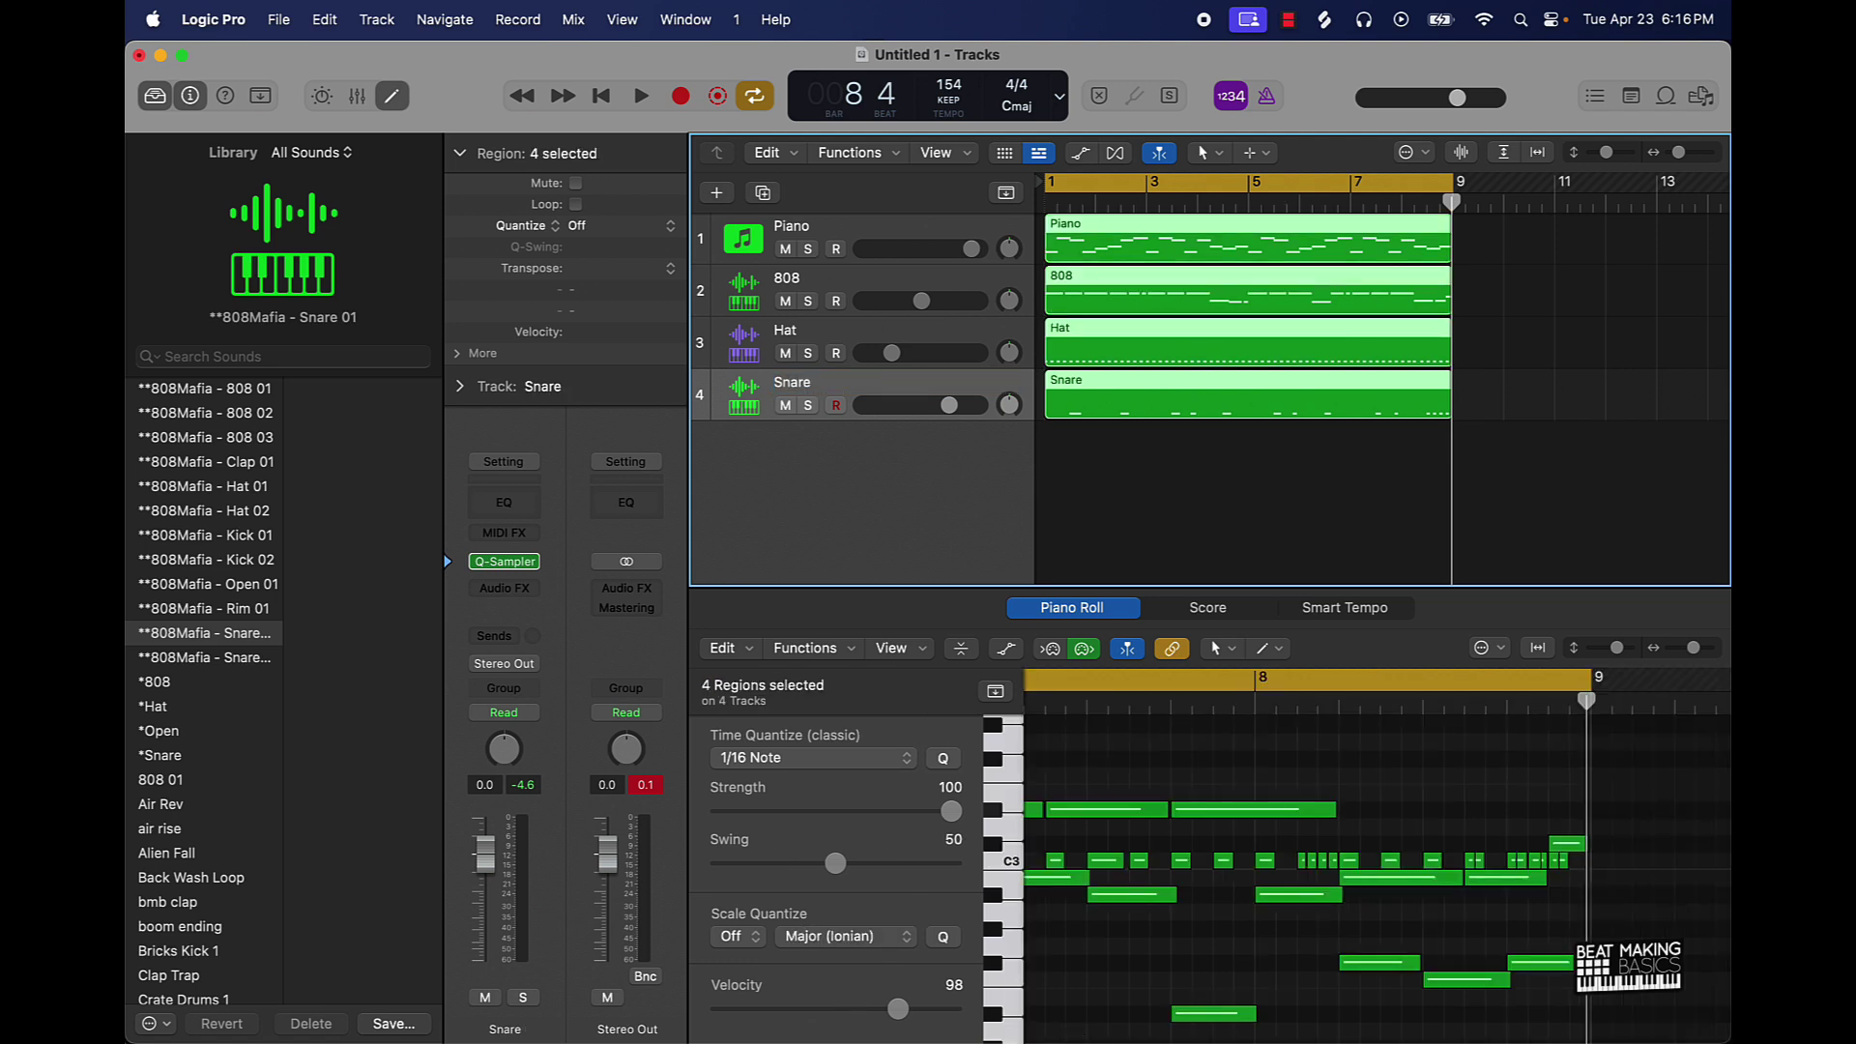
left_click(1149, 493)
- Play the beat and lower the Snare track's volume to -3.8 dB
key("space")
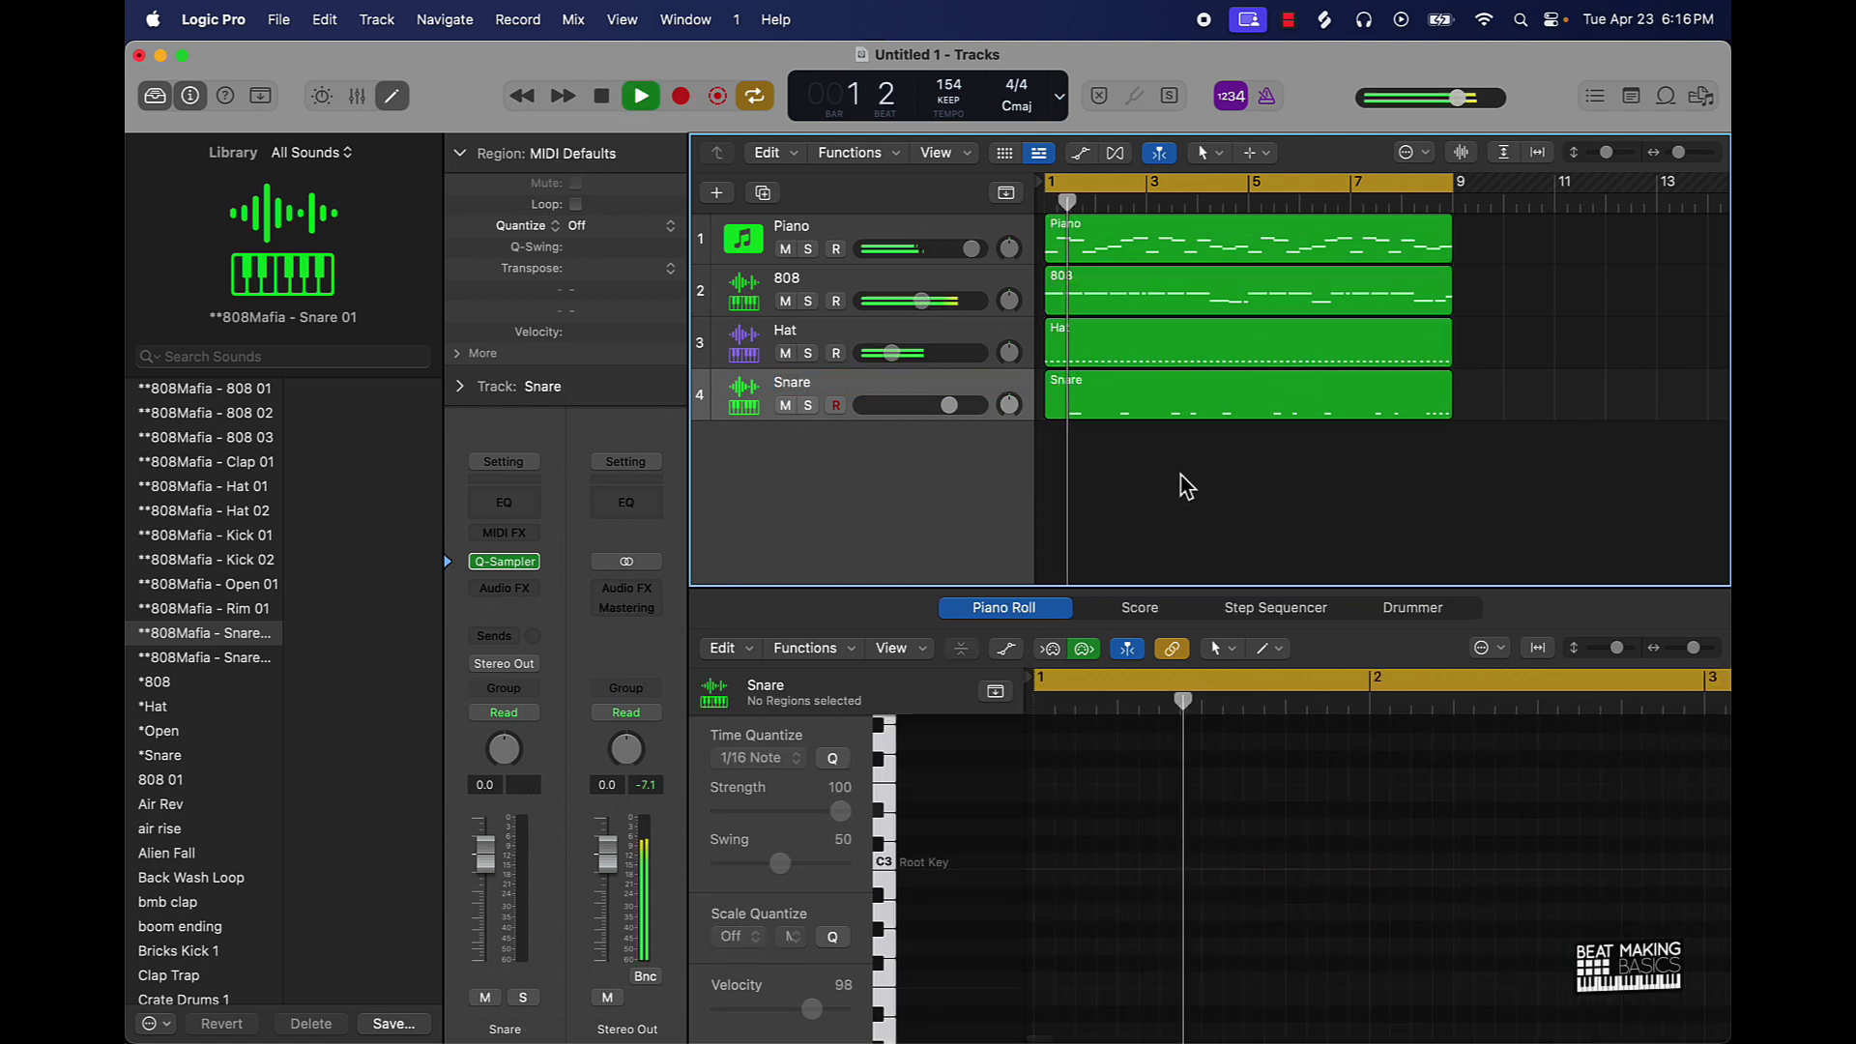
left_click_drag(944, 406, 931, 406)
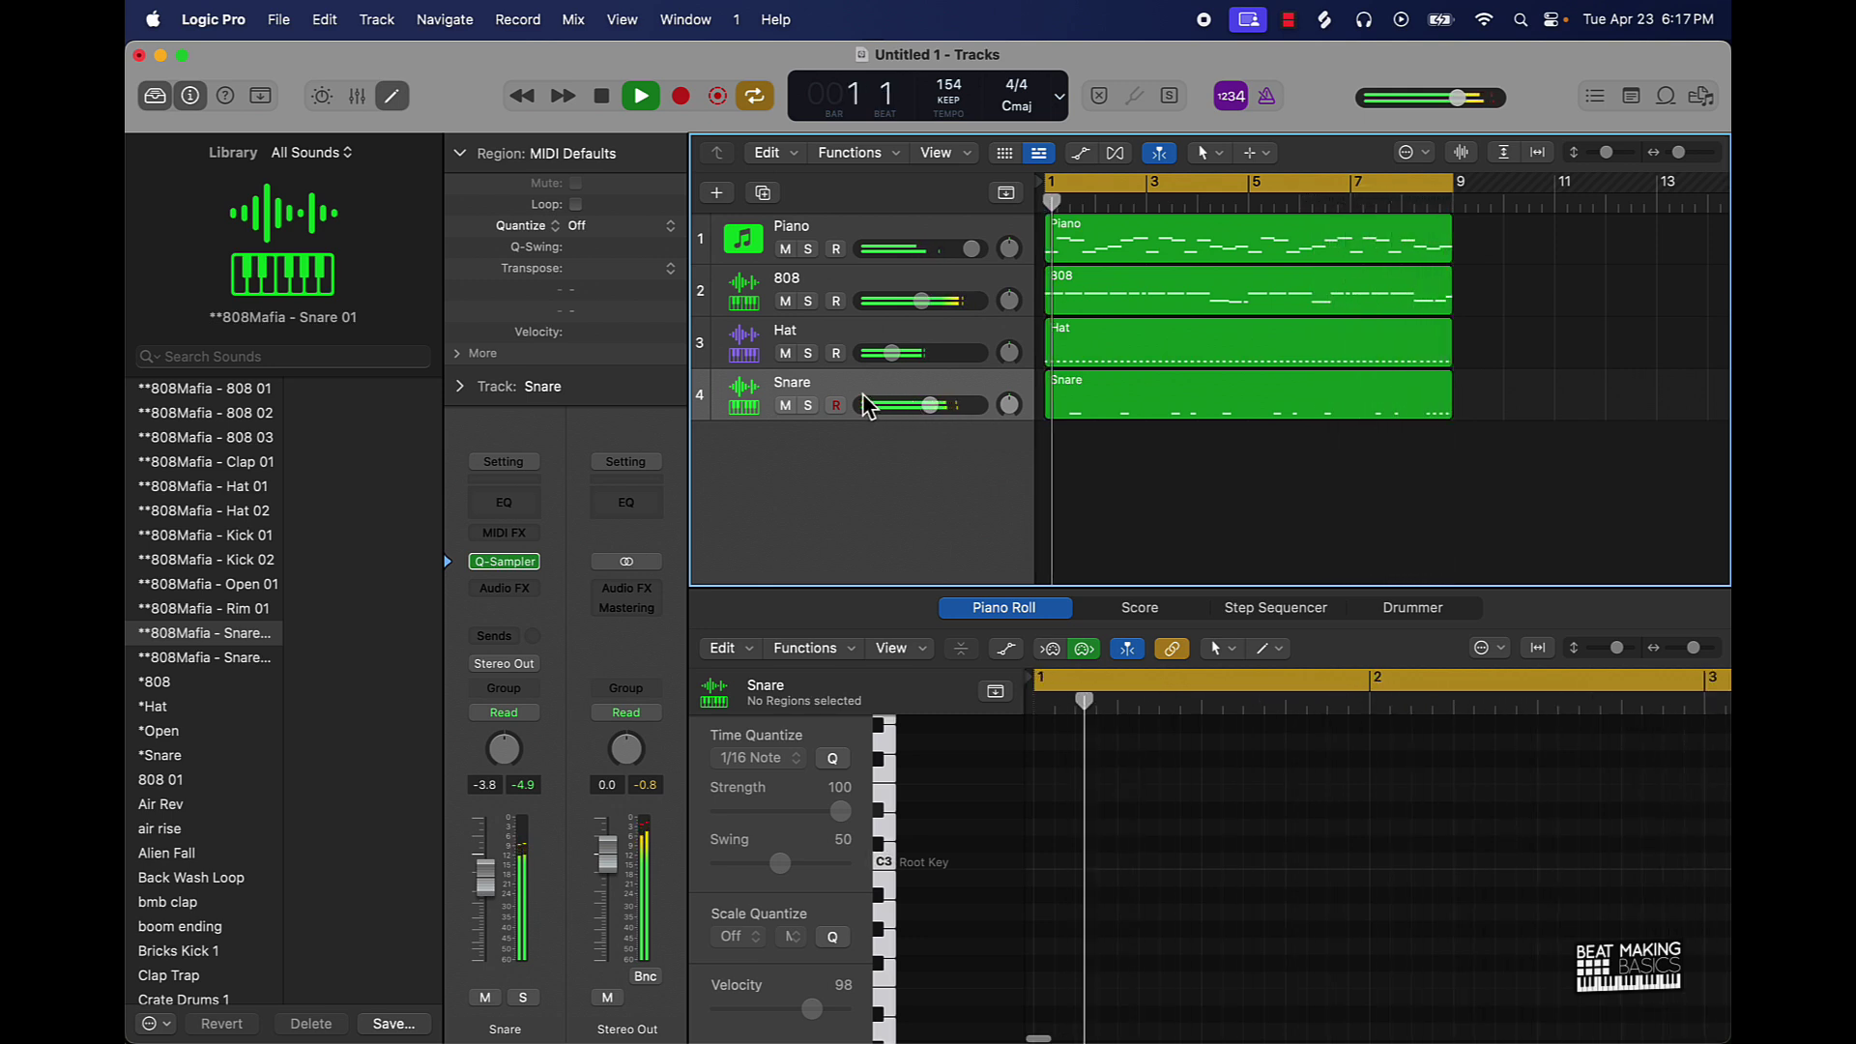
key("space")
left_click(1339, 423)
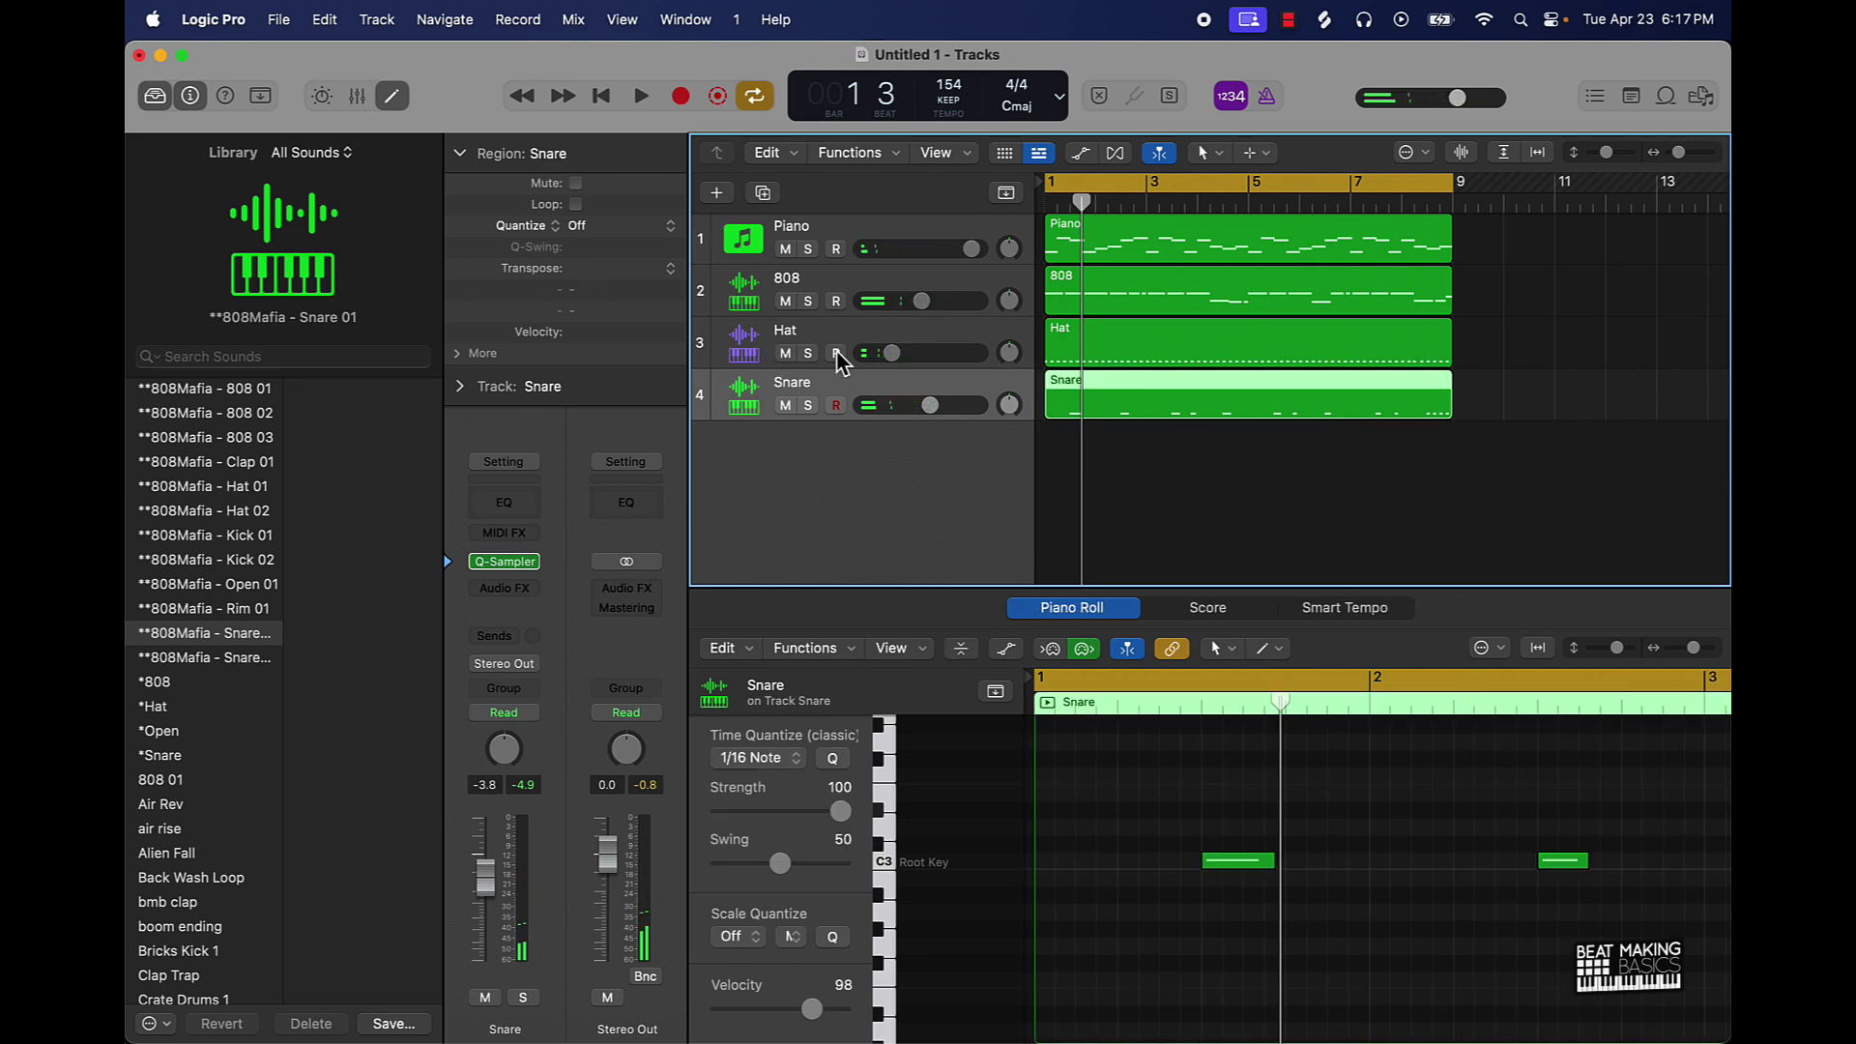
- Create a new Quick Sampler software instrument track and load the Bricks Kick 1 sound on it
left_click(716, 194)
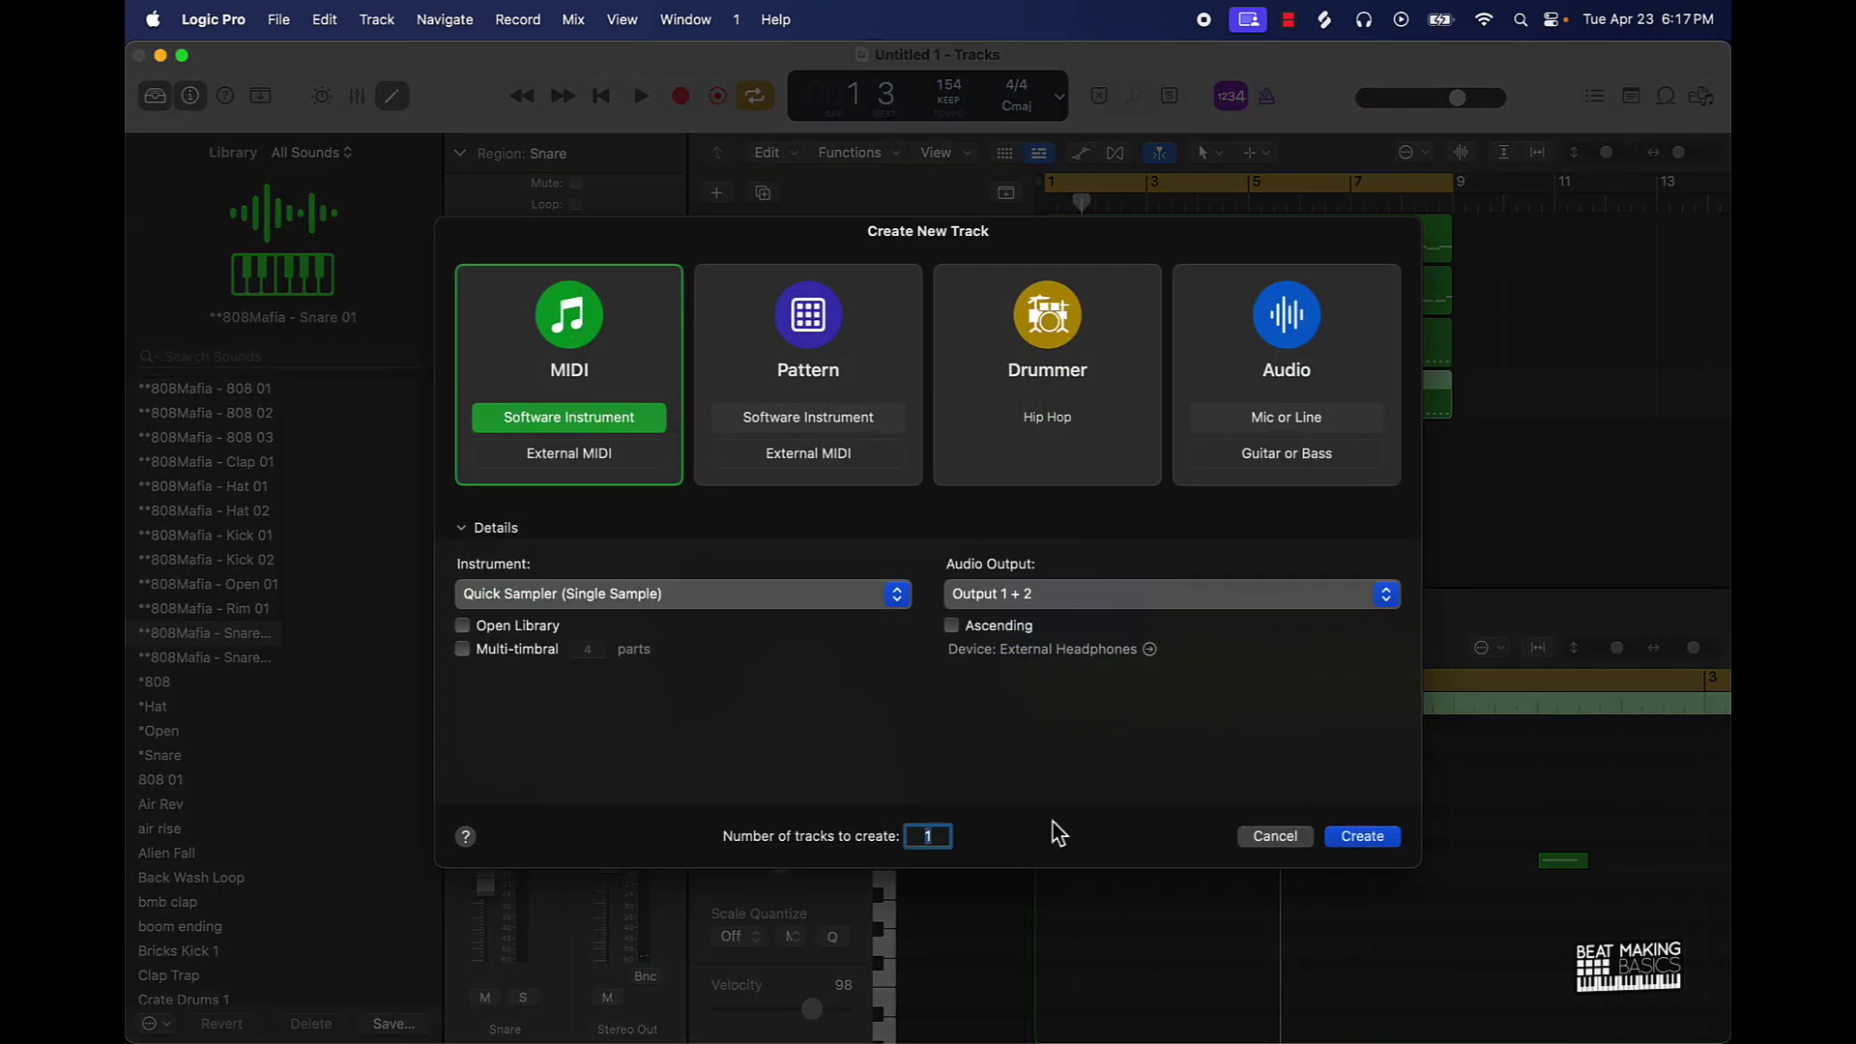
left_click(1364, 839)
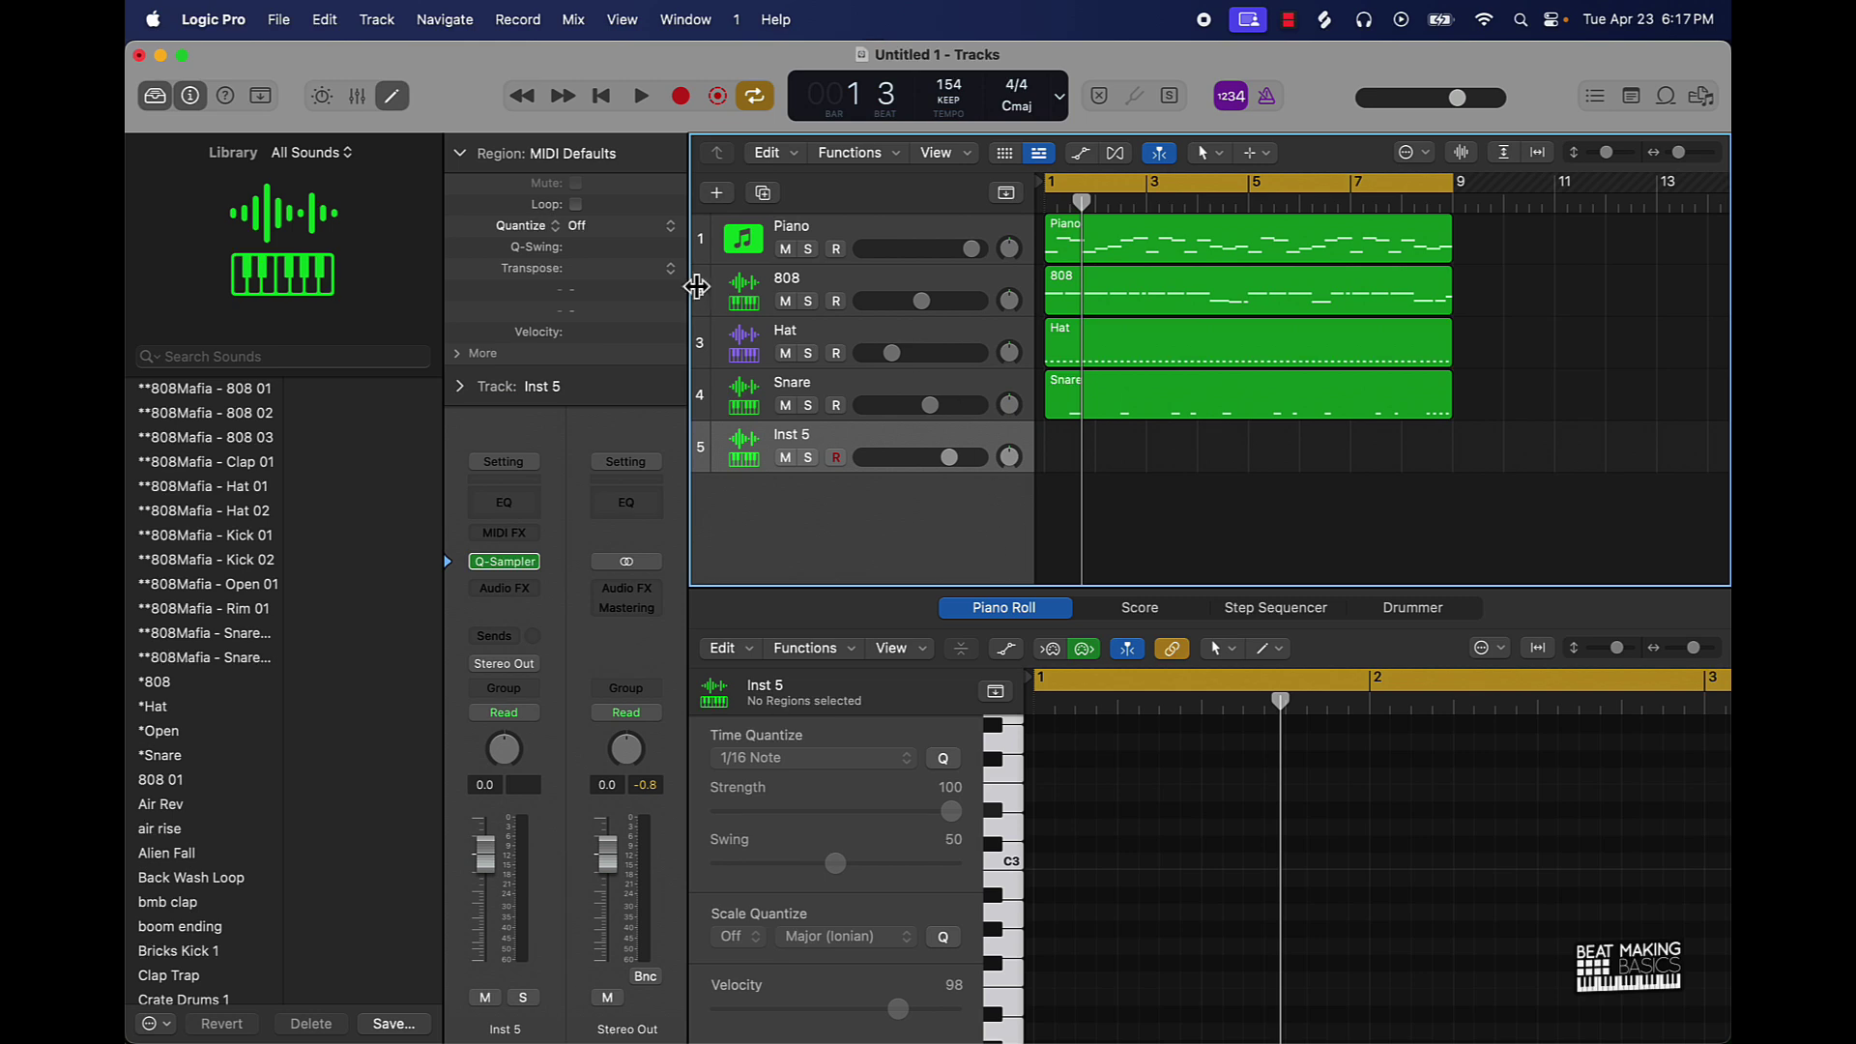
scroll(224, 641, "down", 15)
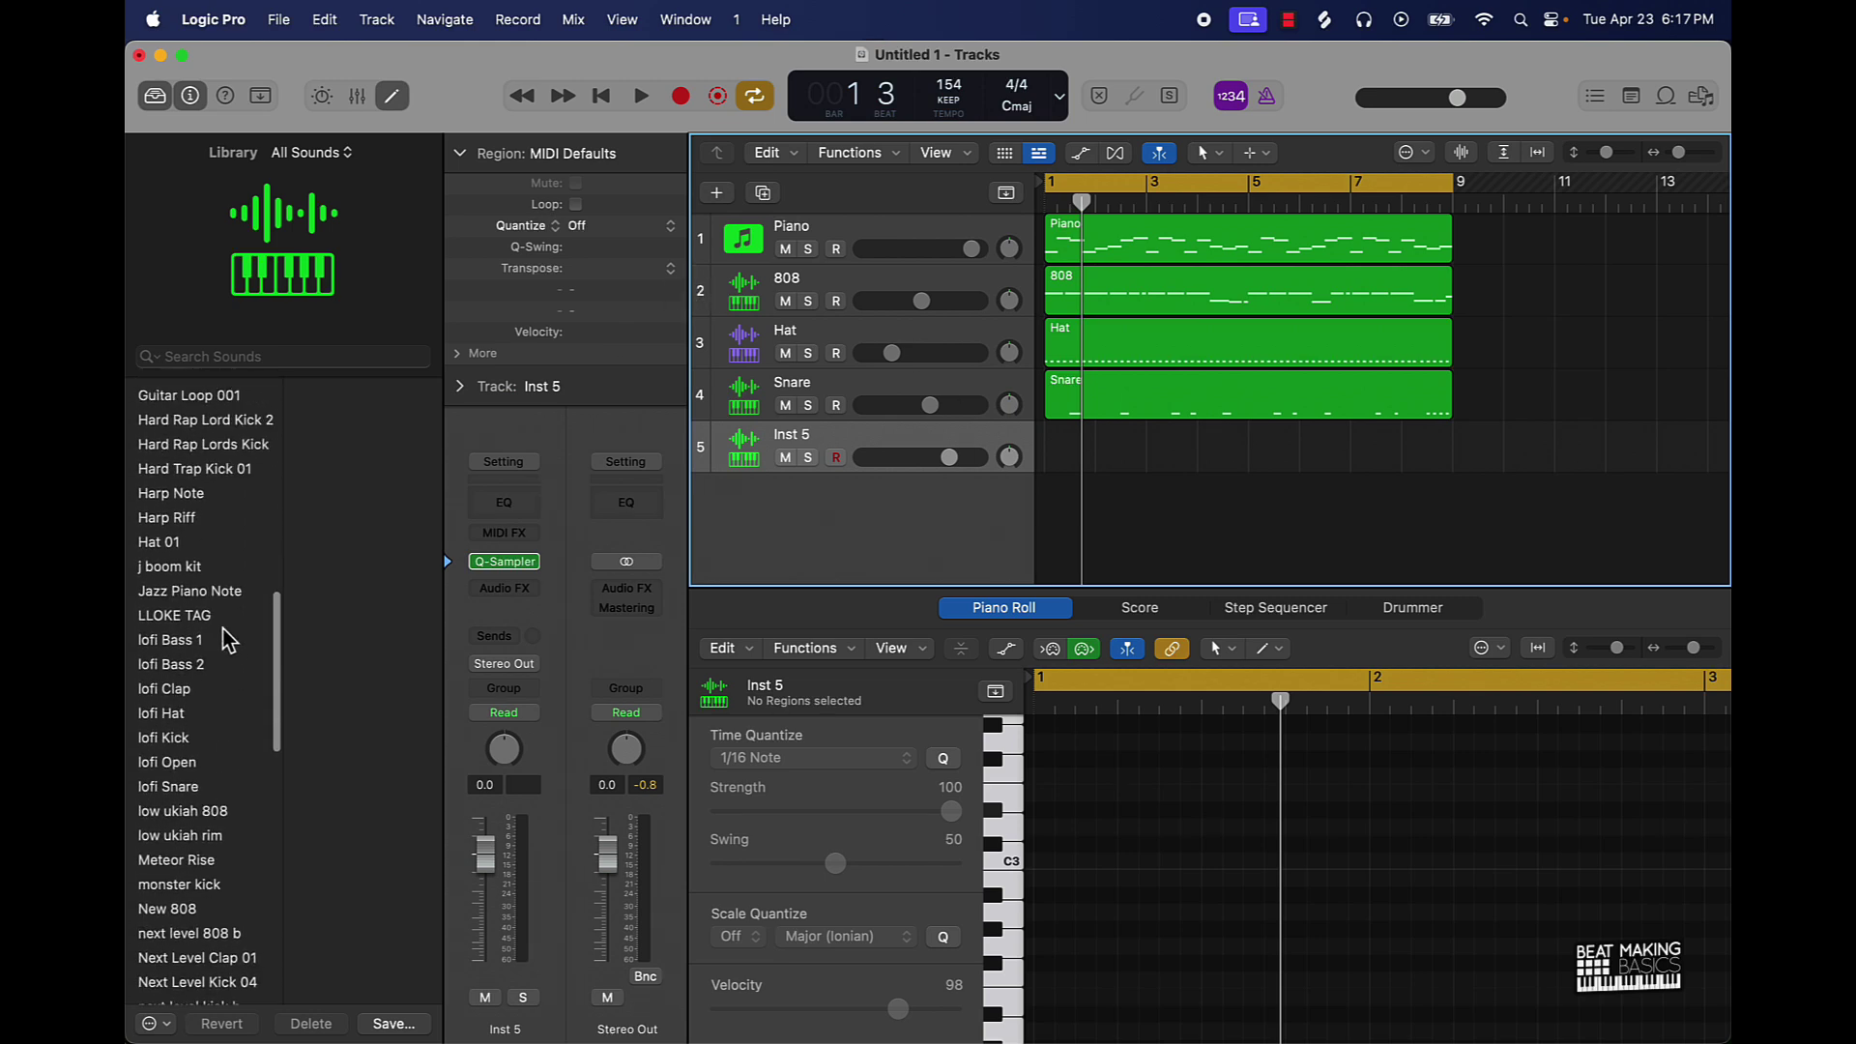
scroll(217, 619, "up", 5)
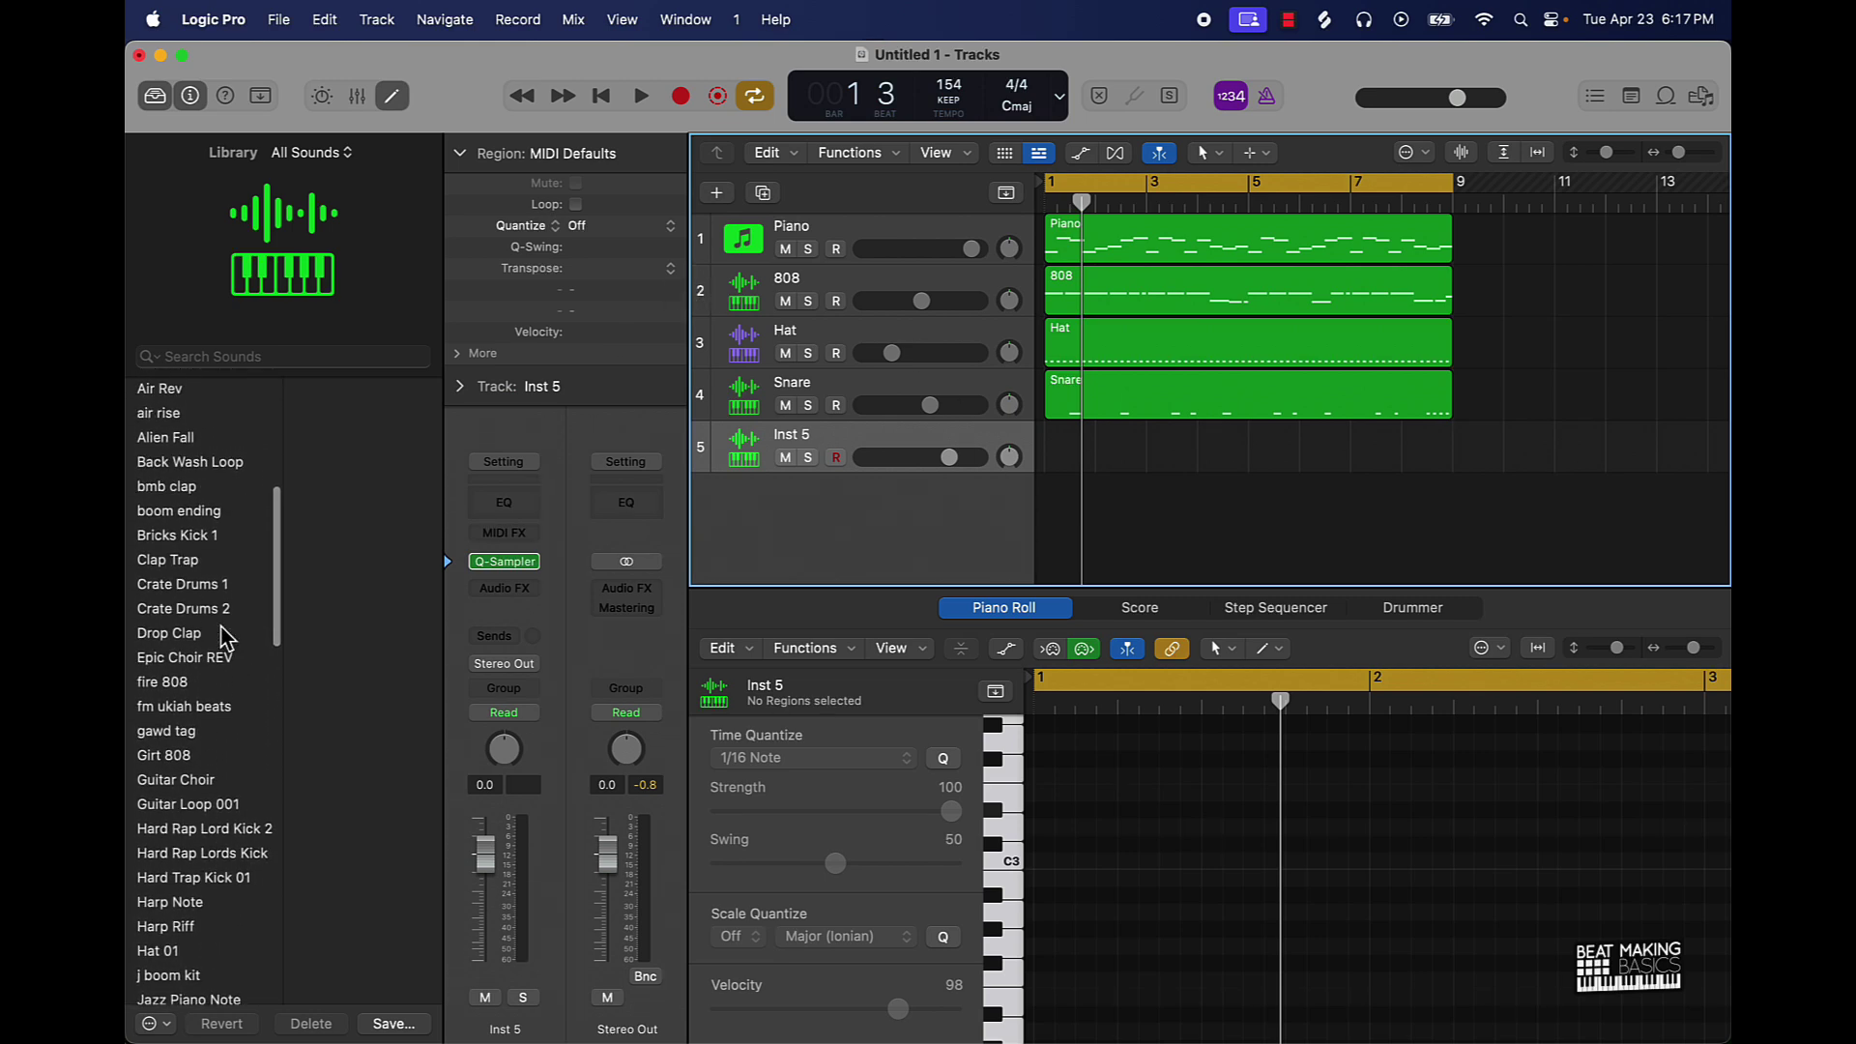
left_click(203, 546)
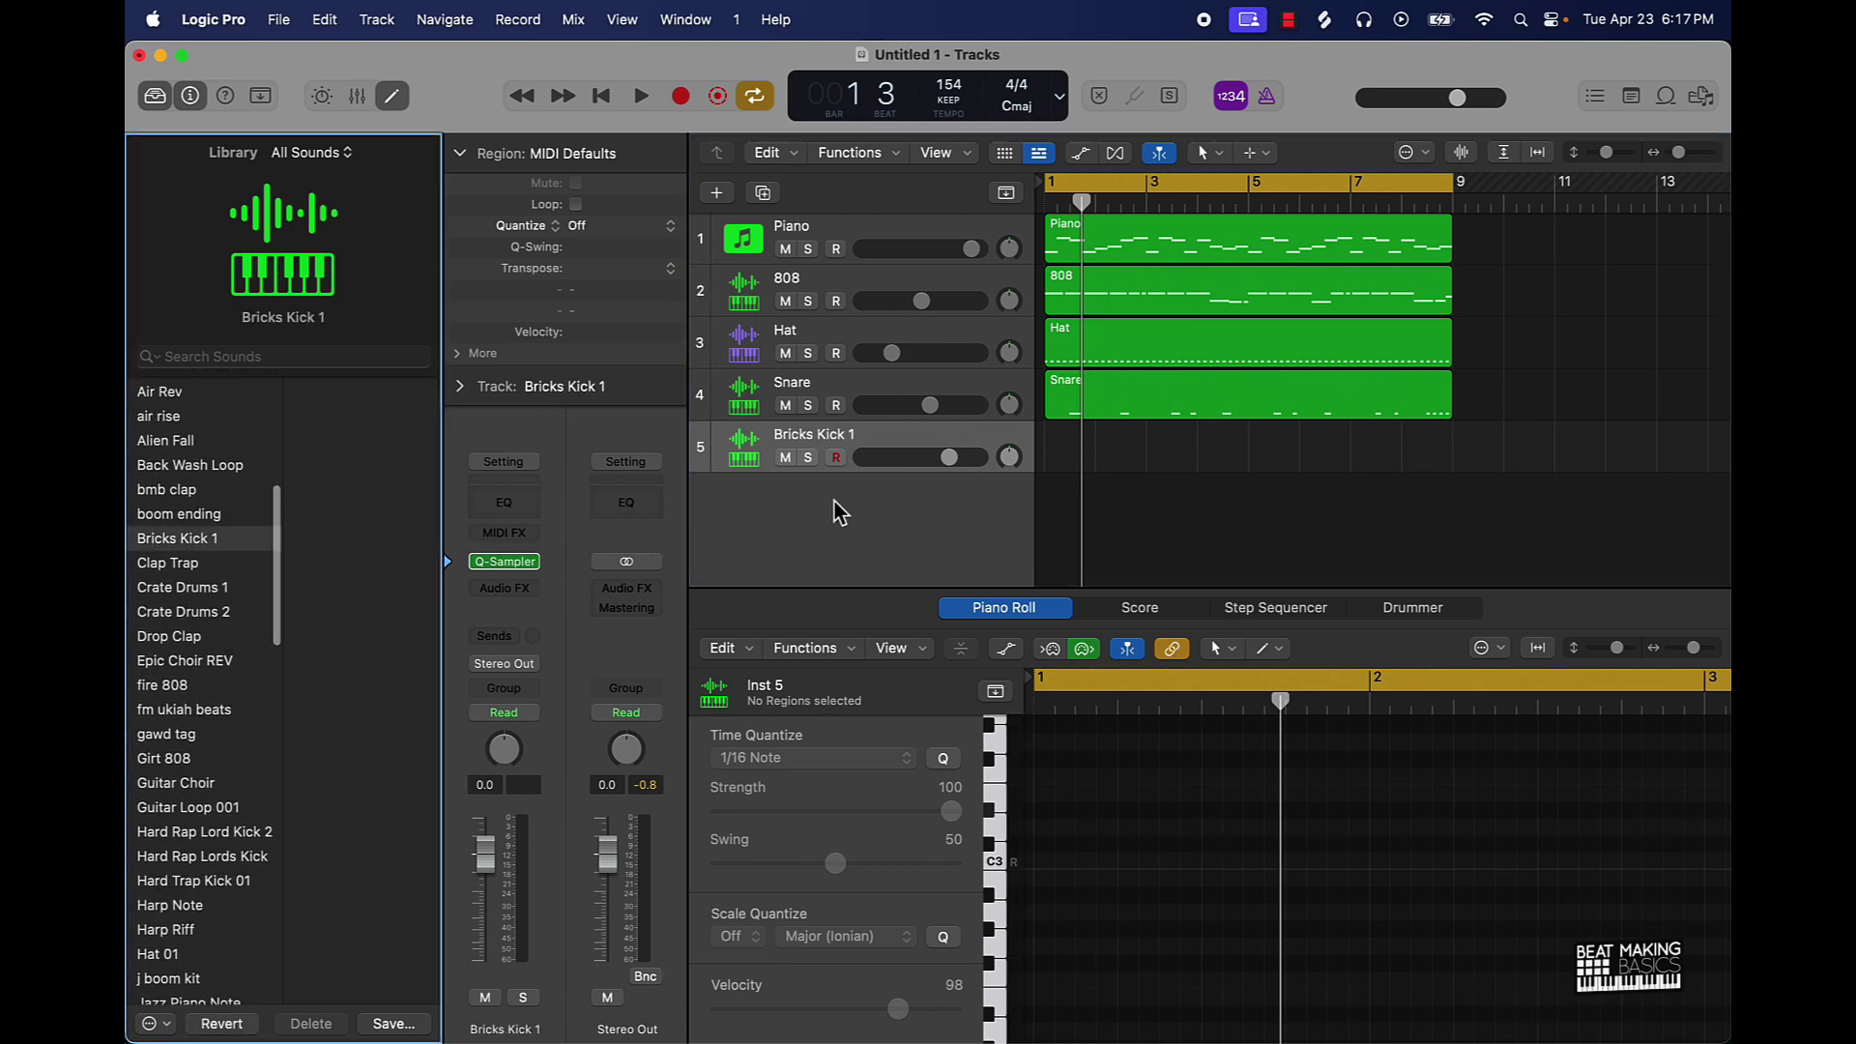
- Open Musical Typing, audition the kick sample with Quick Sampler displayed, and close the sampler window
left_click(507, 568)
key("super+k")
key("k")
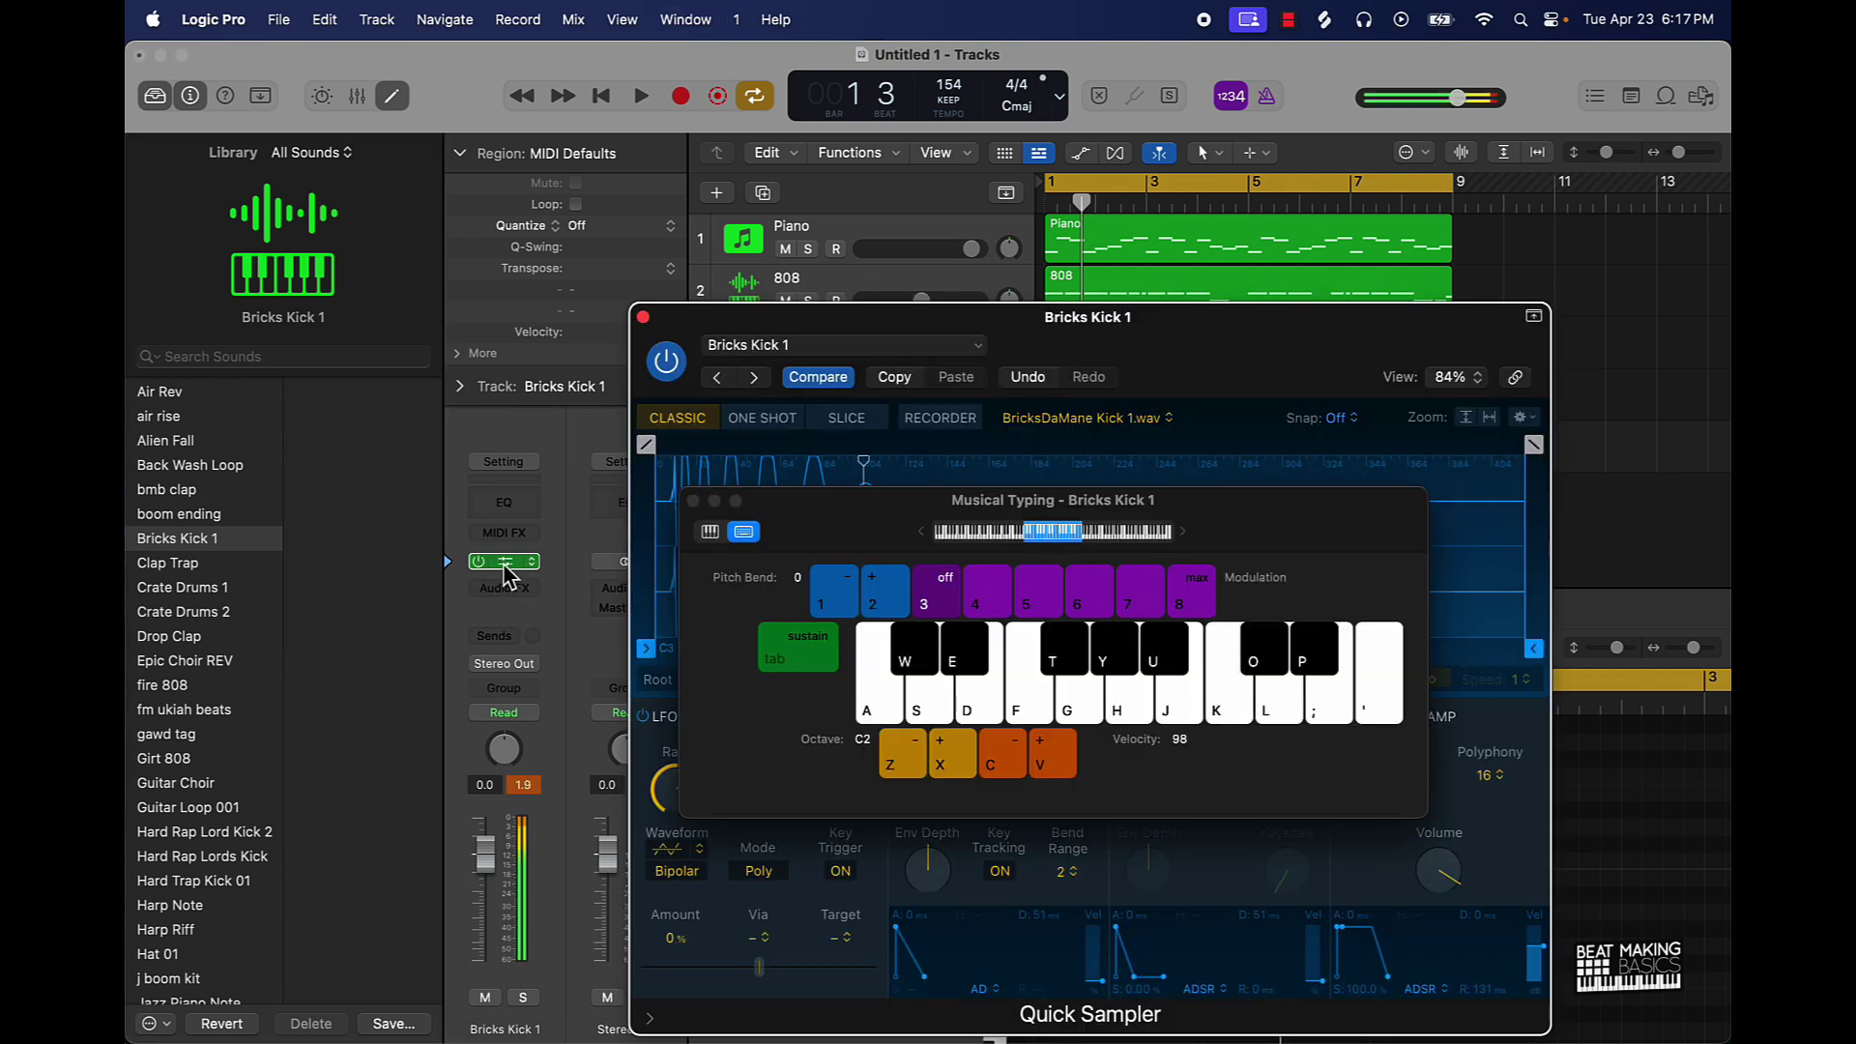
left_click(644, 318)
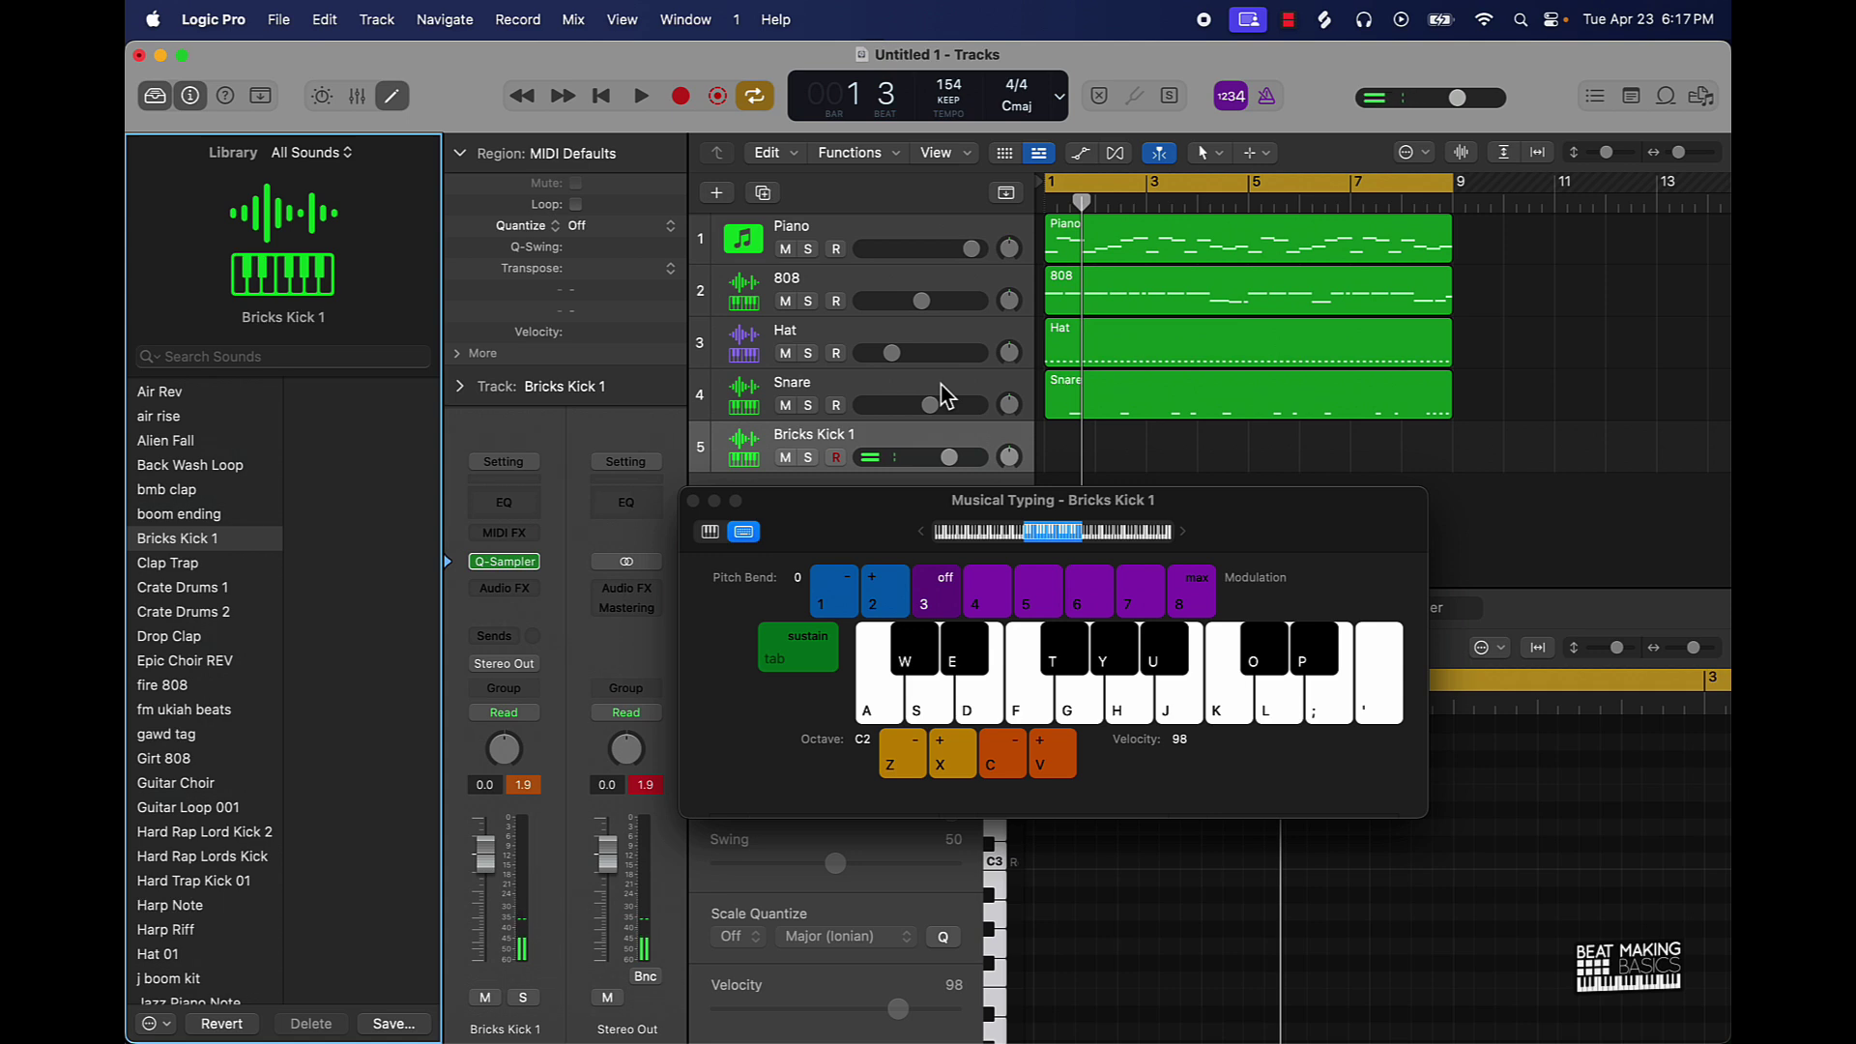
- Record a kick pattern on C3 across the eight bars of the Bricks Kick 1 track
key("r")
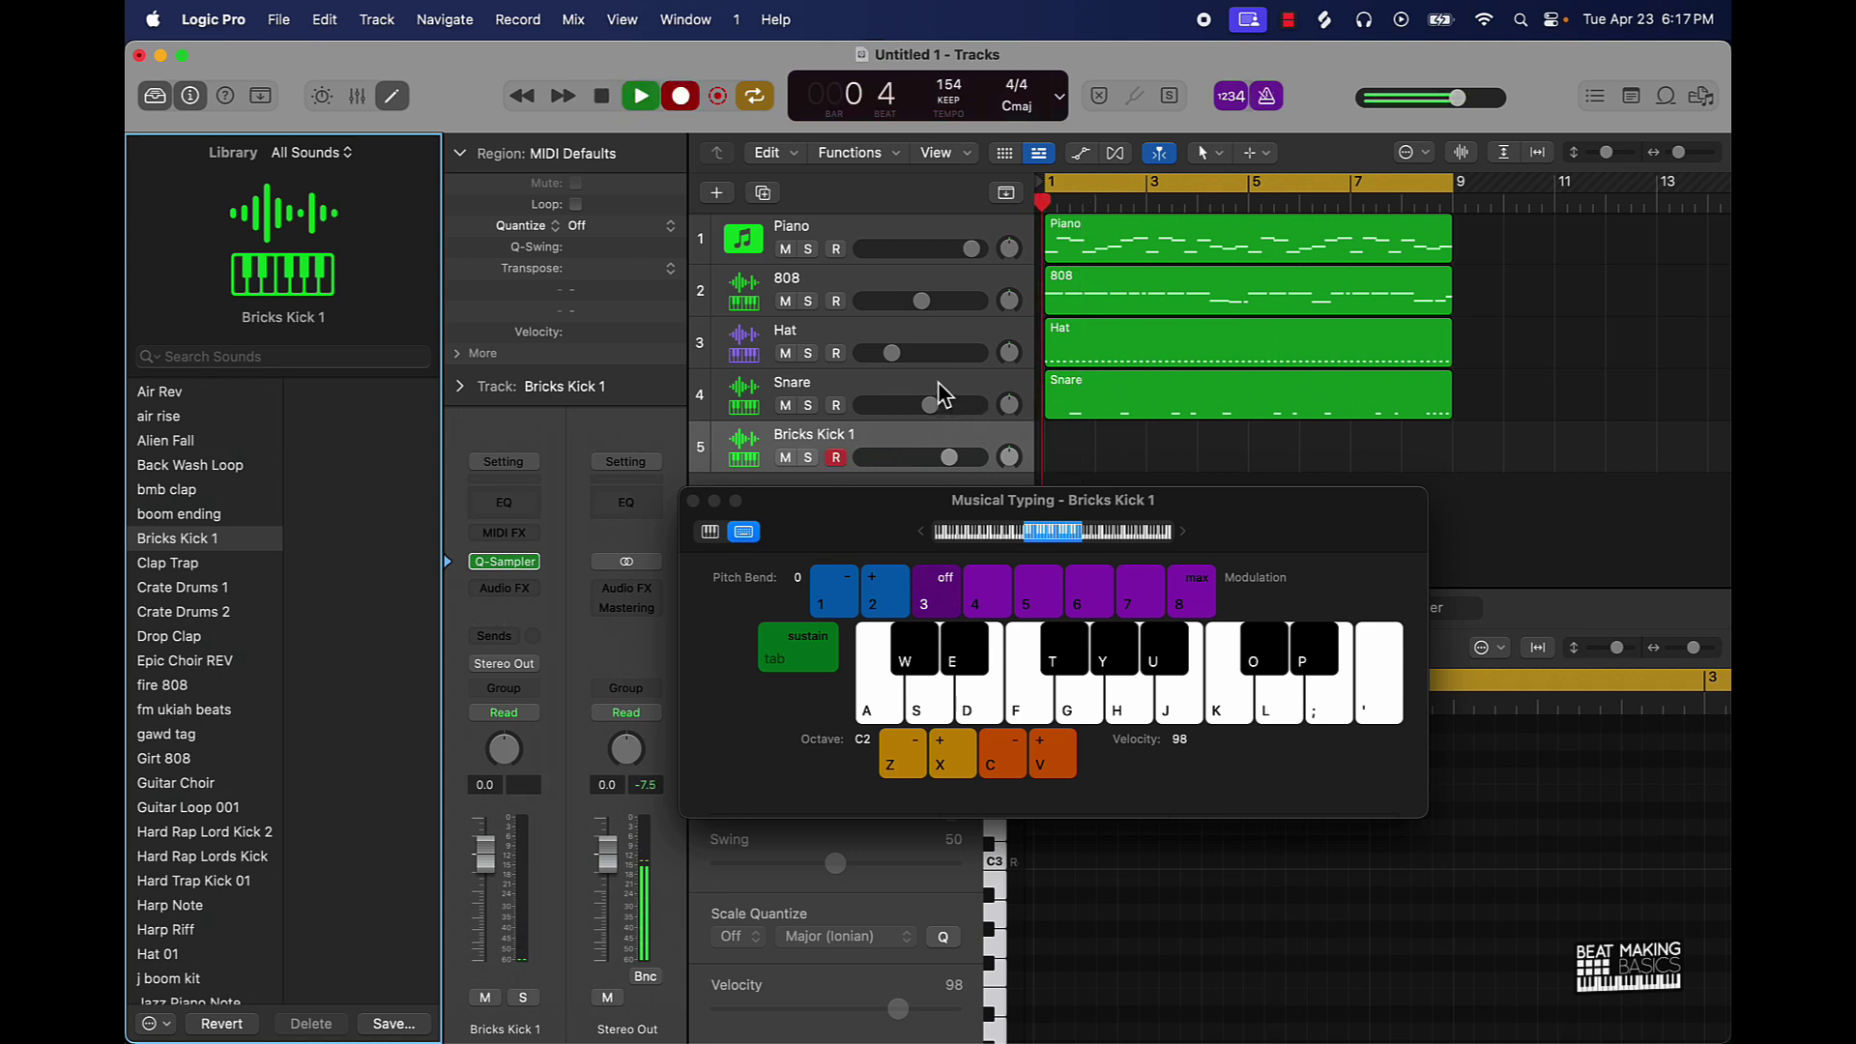
key("k")
key("k")
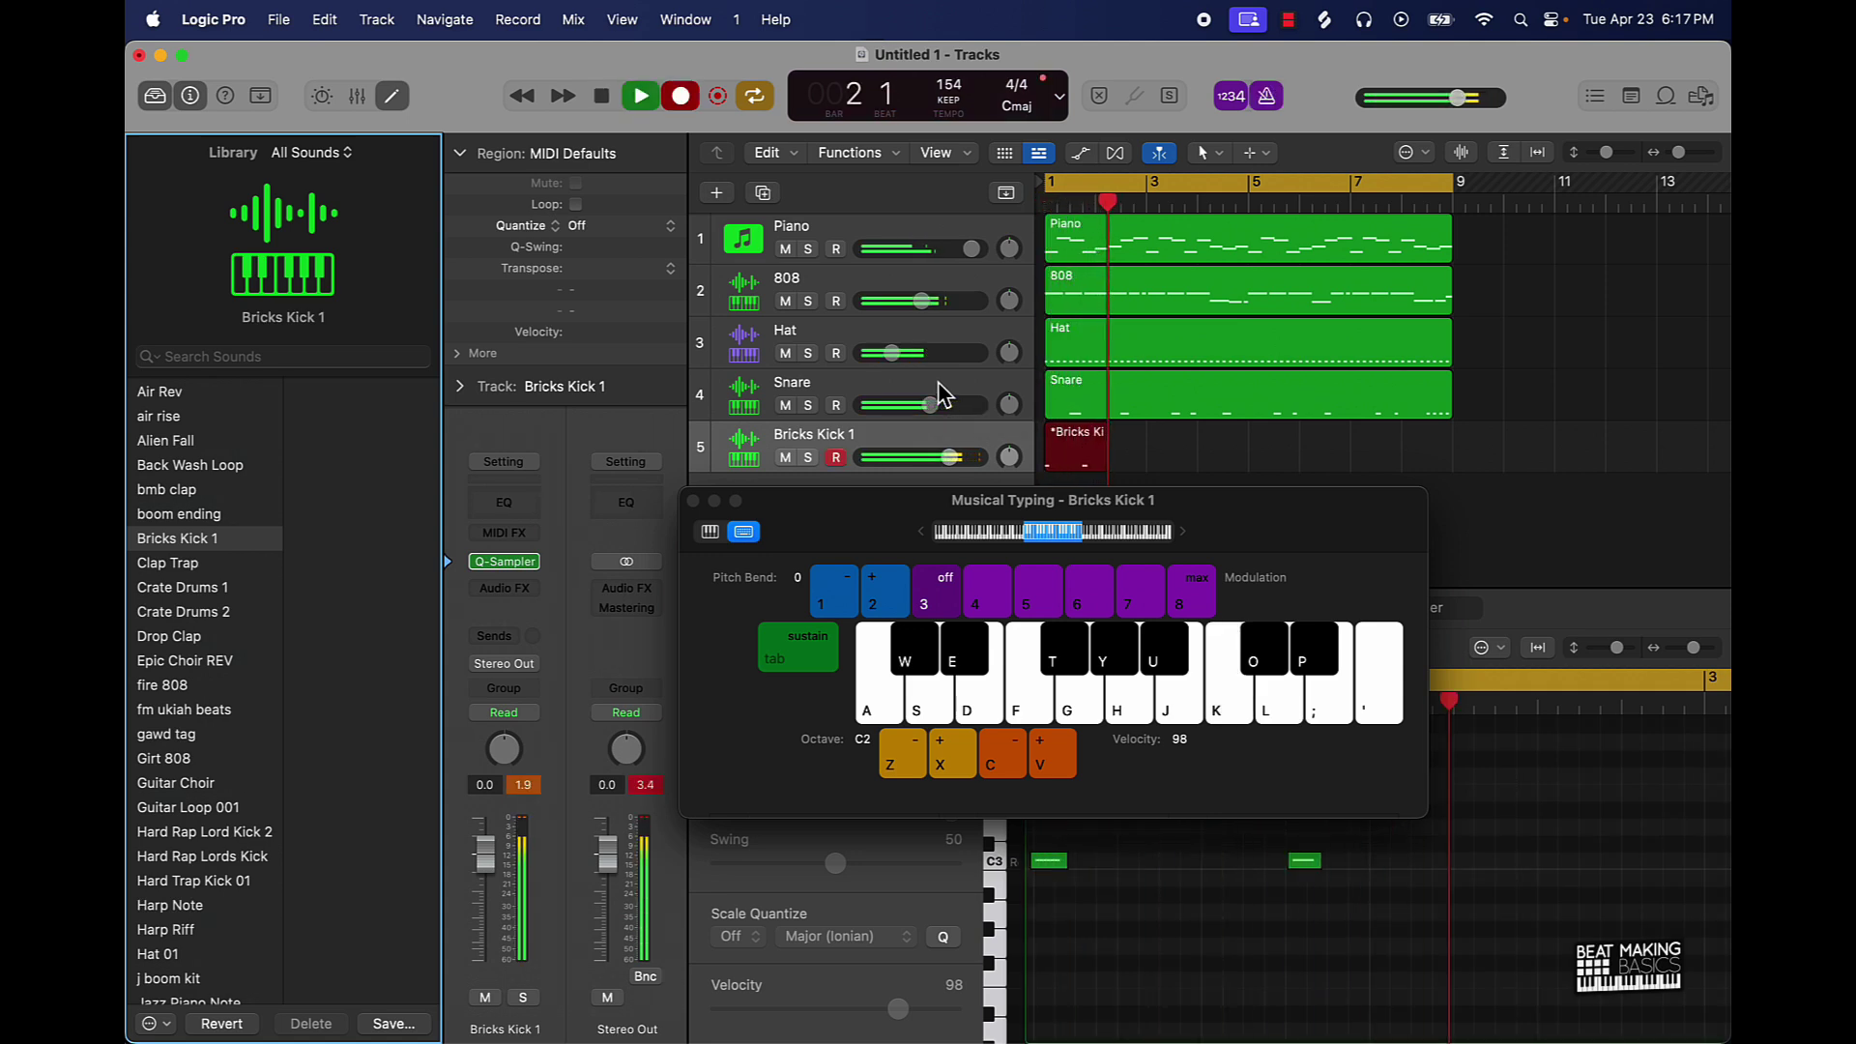
key("k")
key("k")
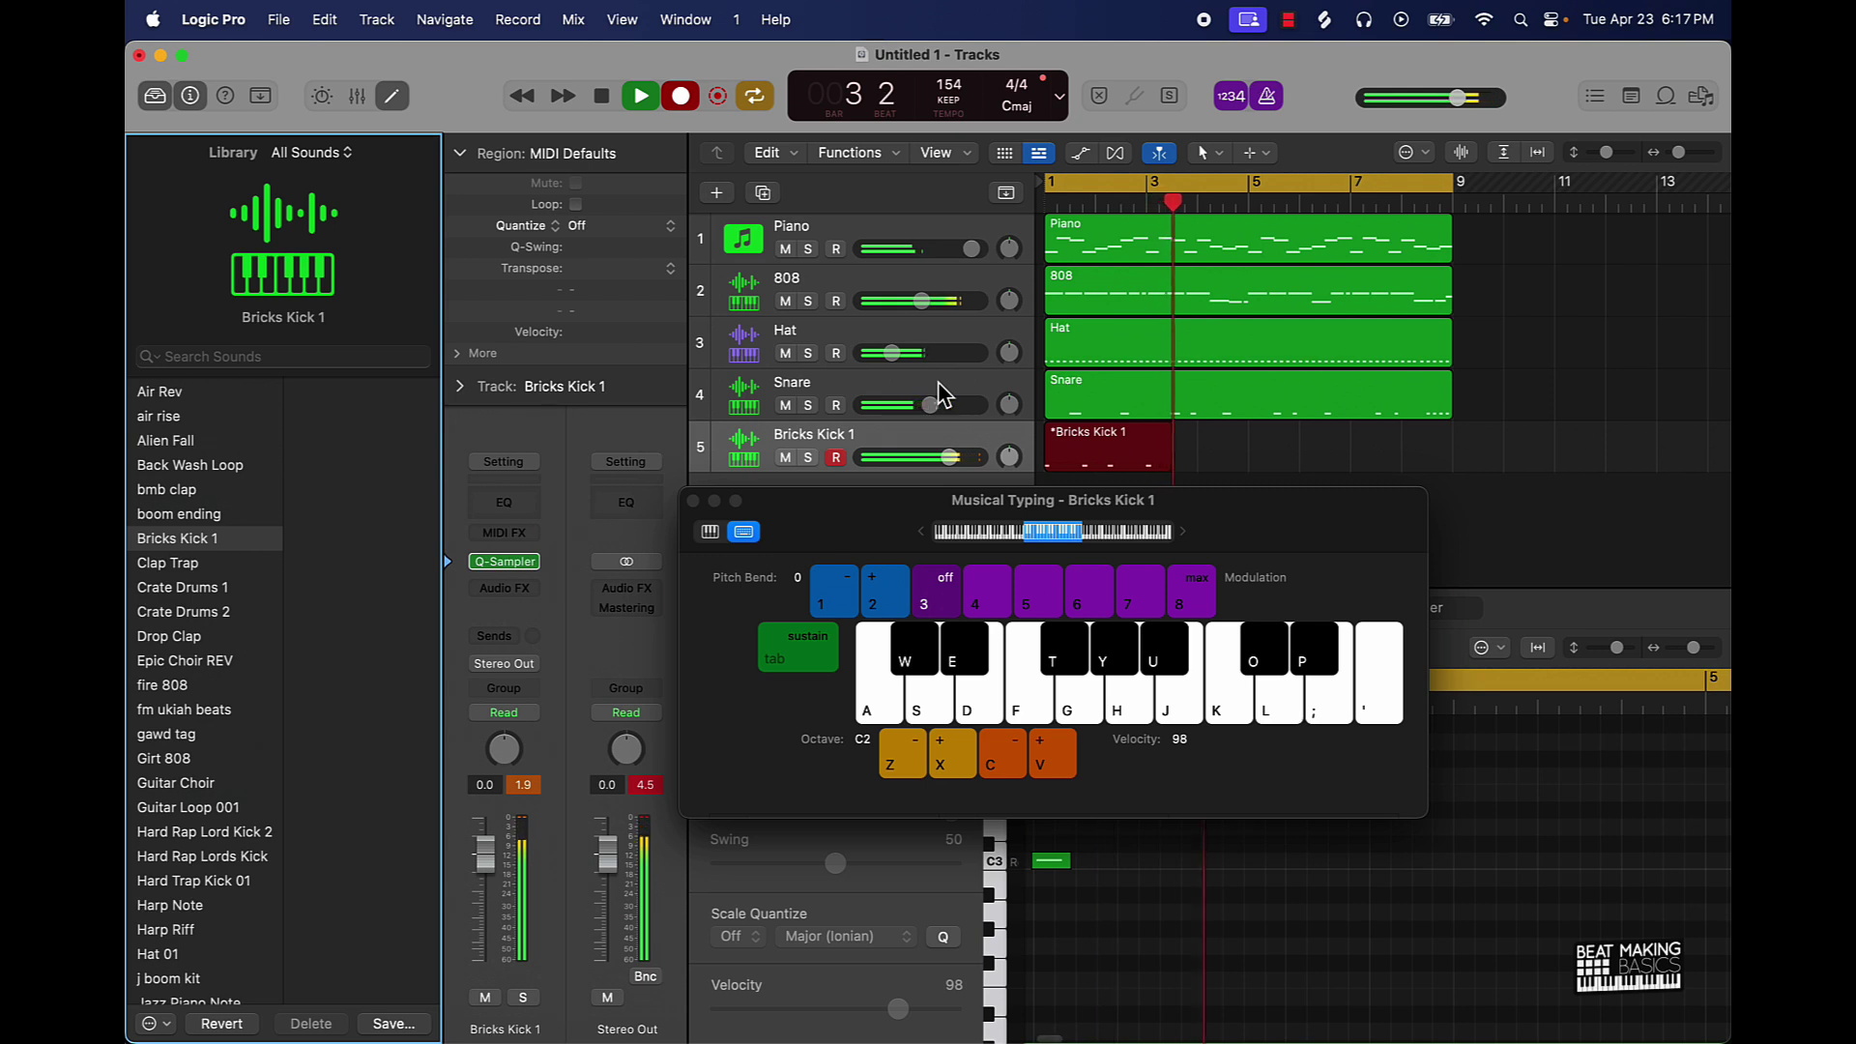
key("k")
key("k")
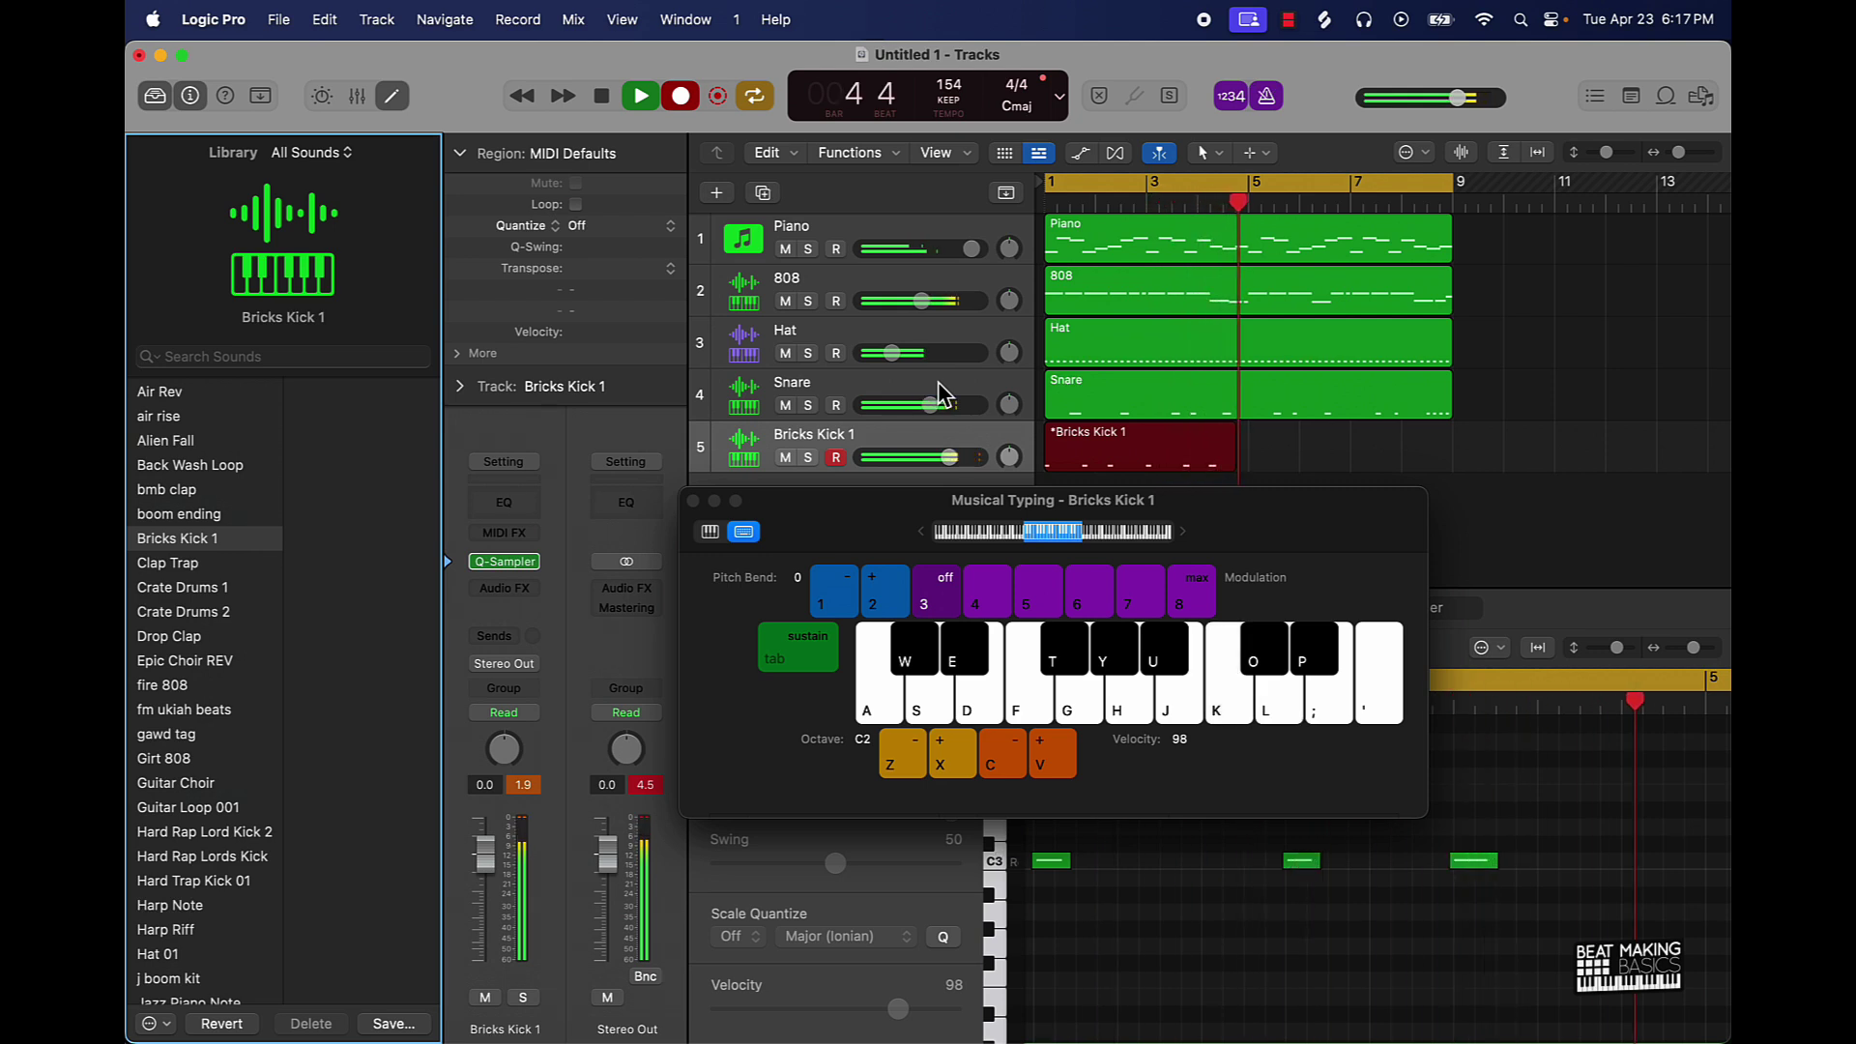
key("k")
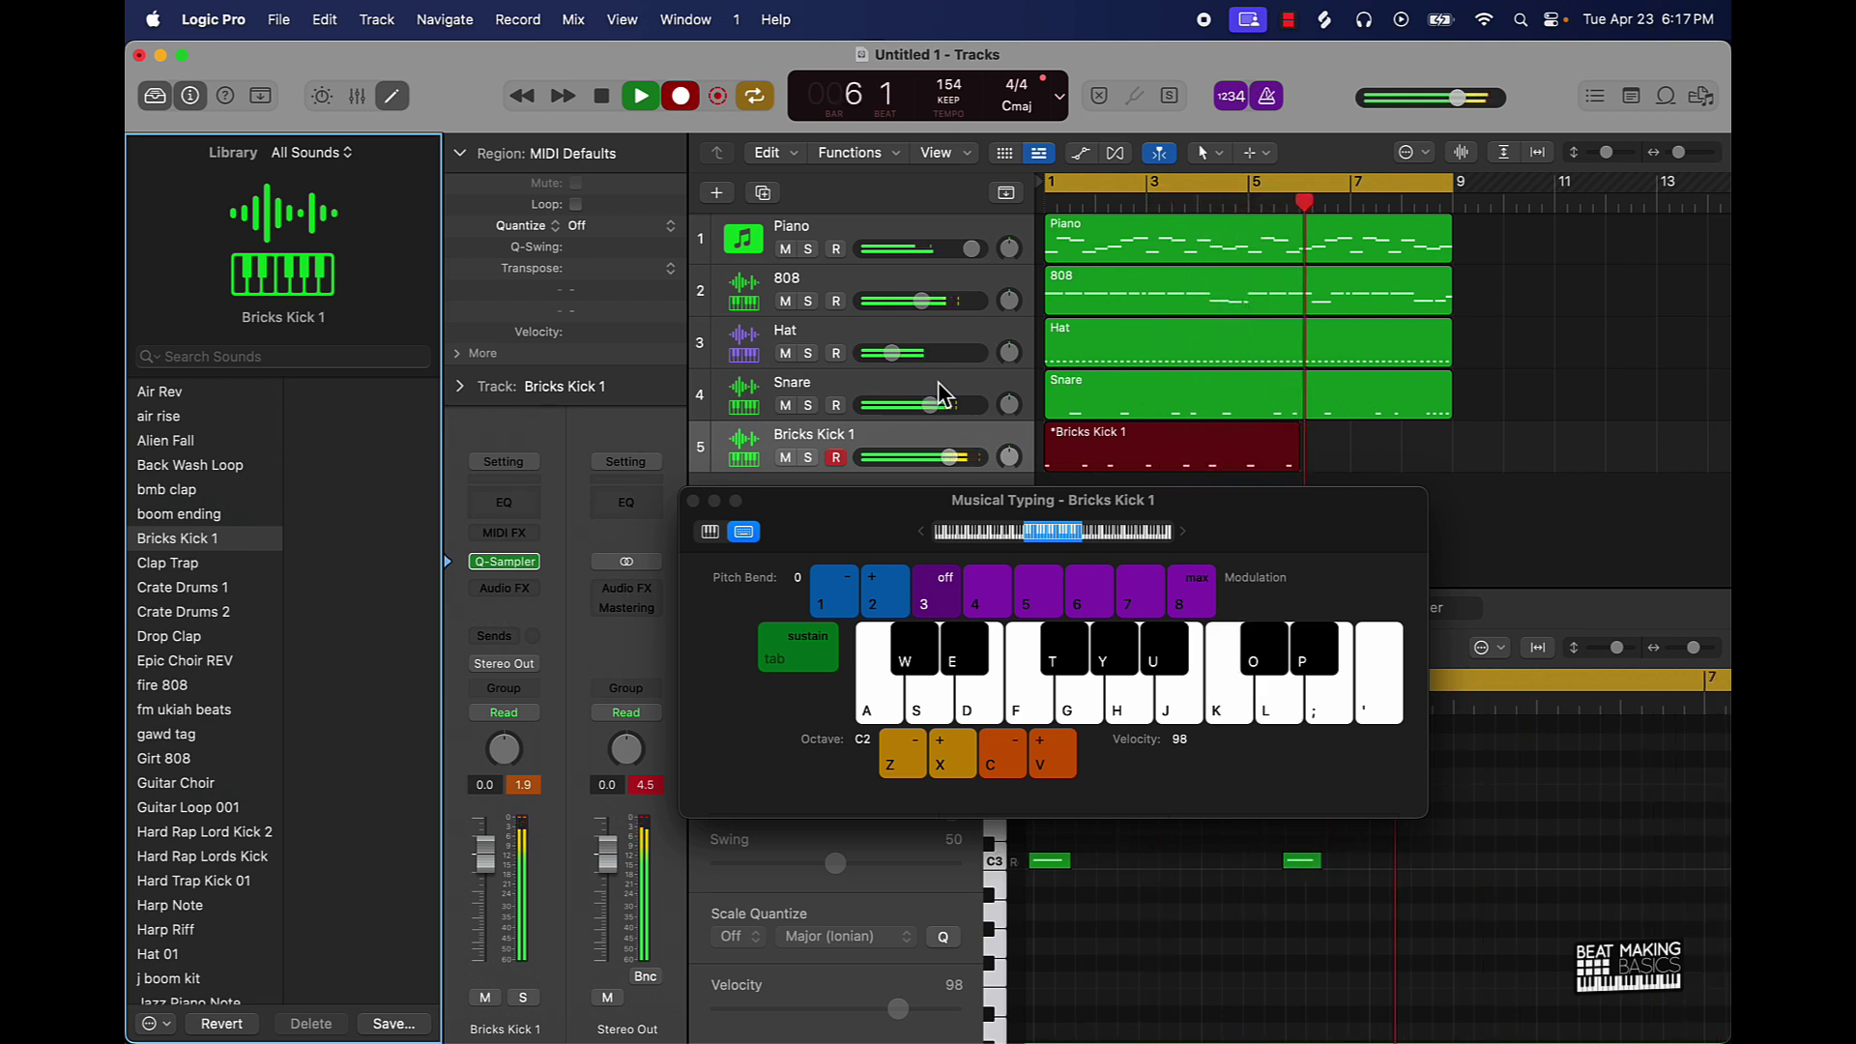
key("k")
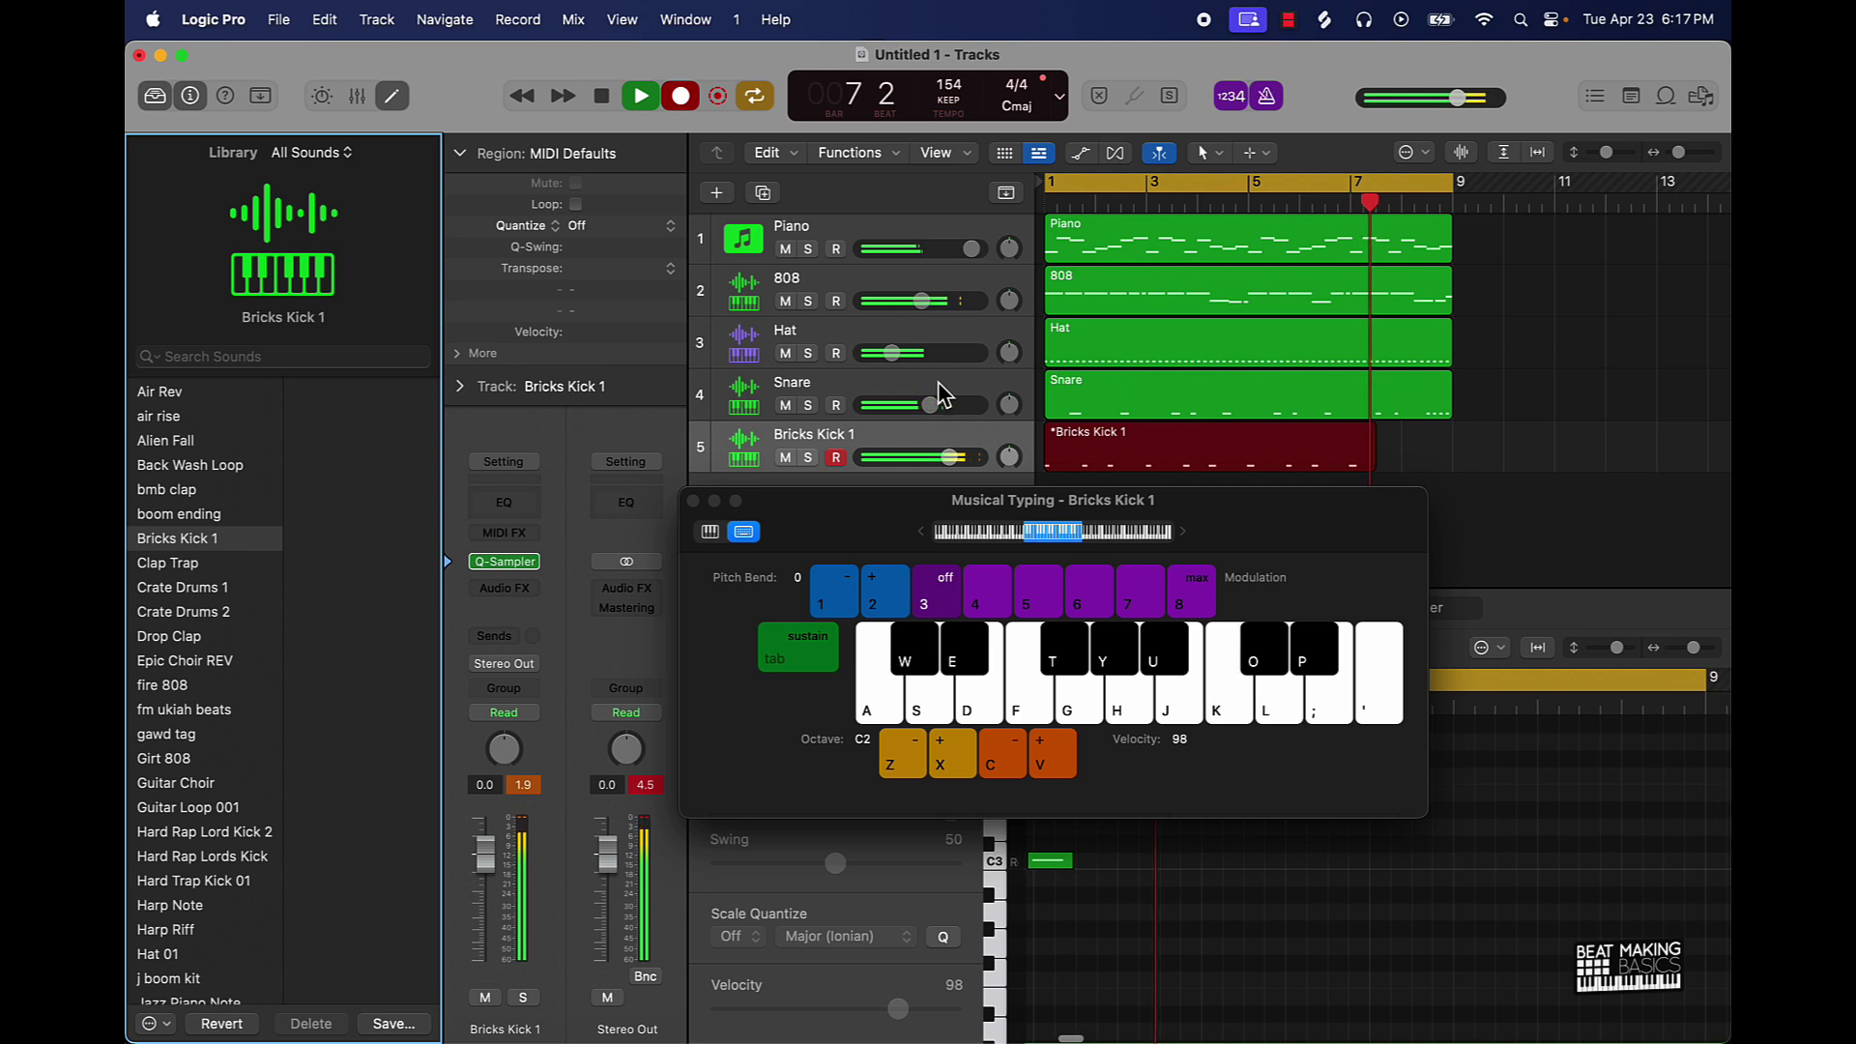
key("k")
key("k")
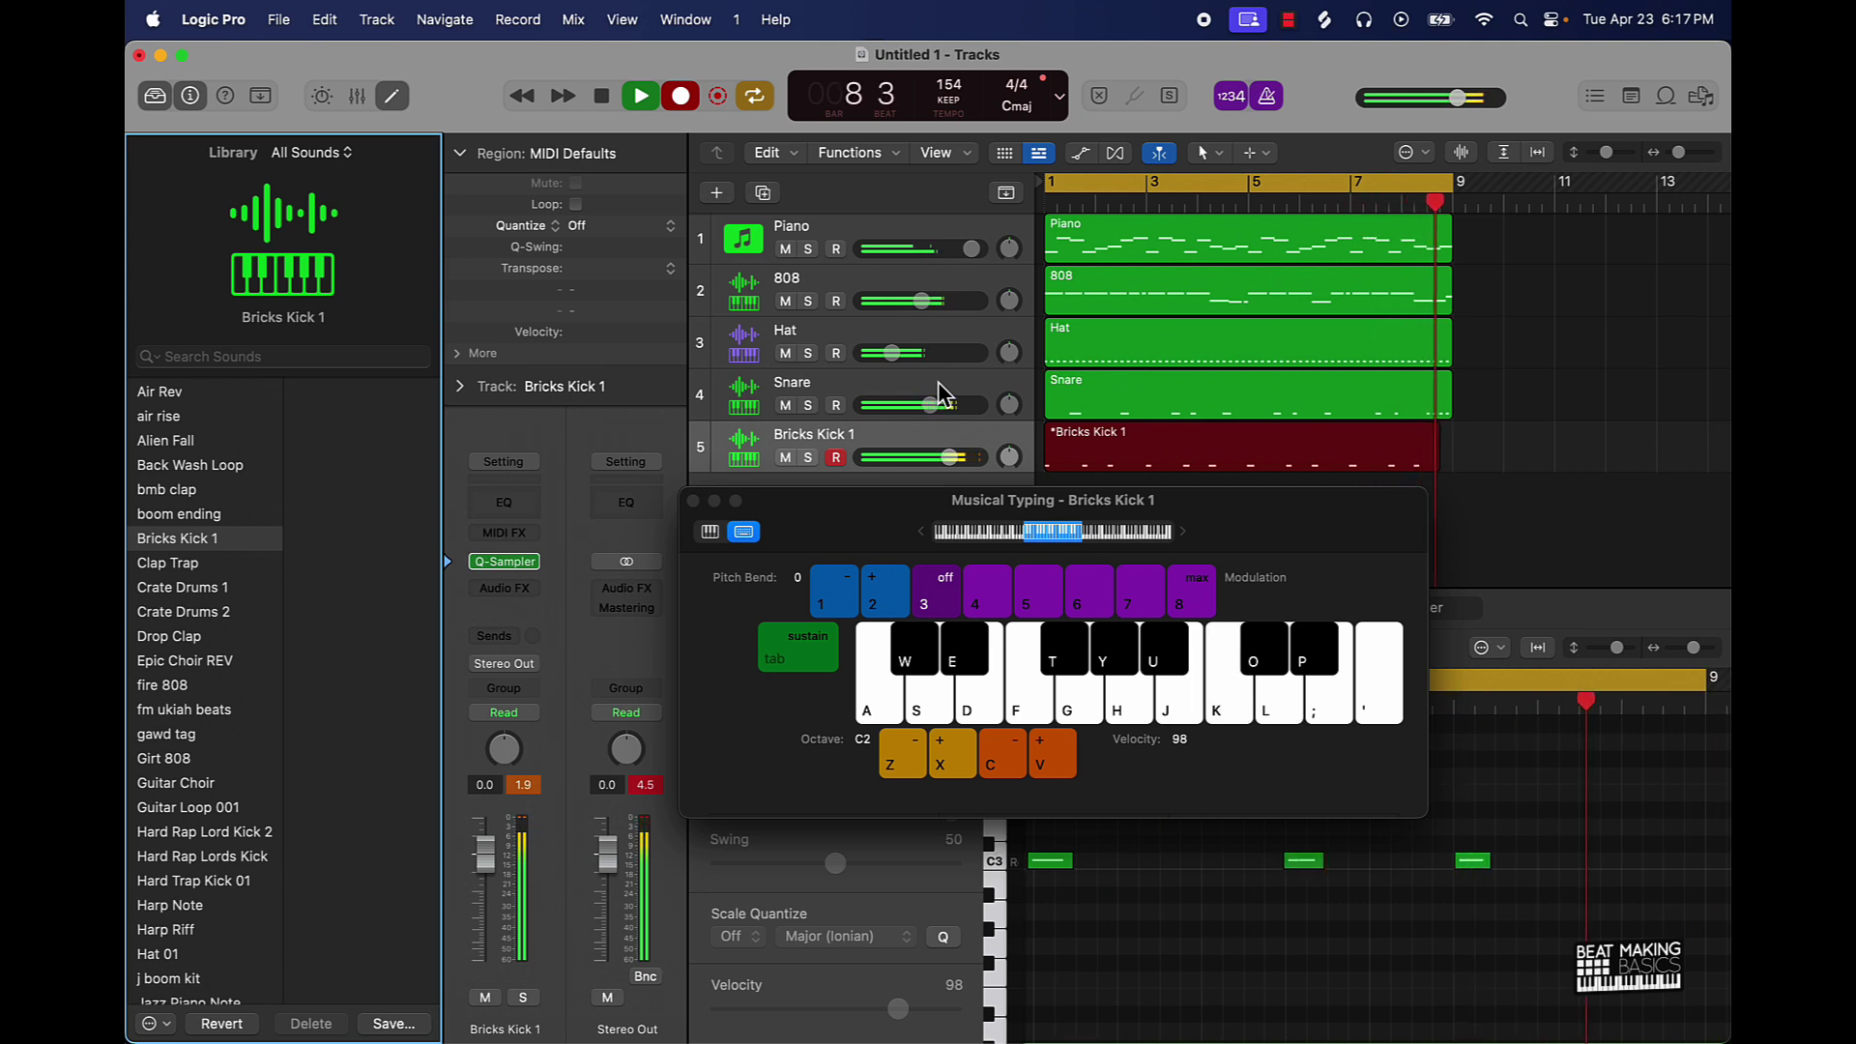
key("space")
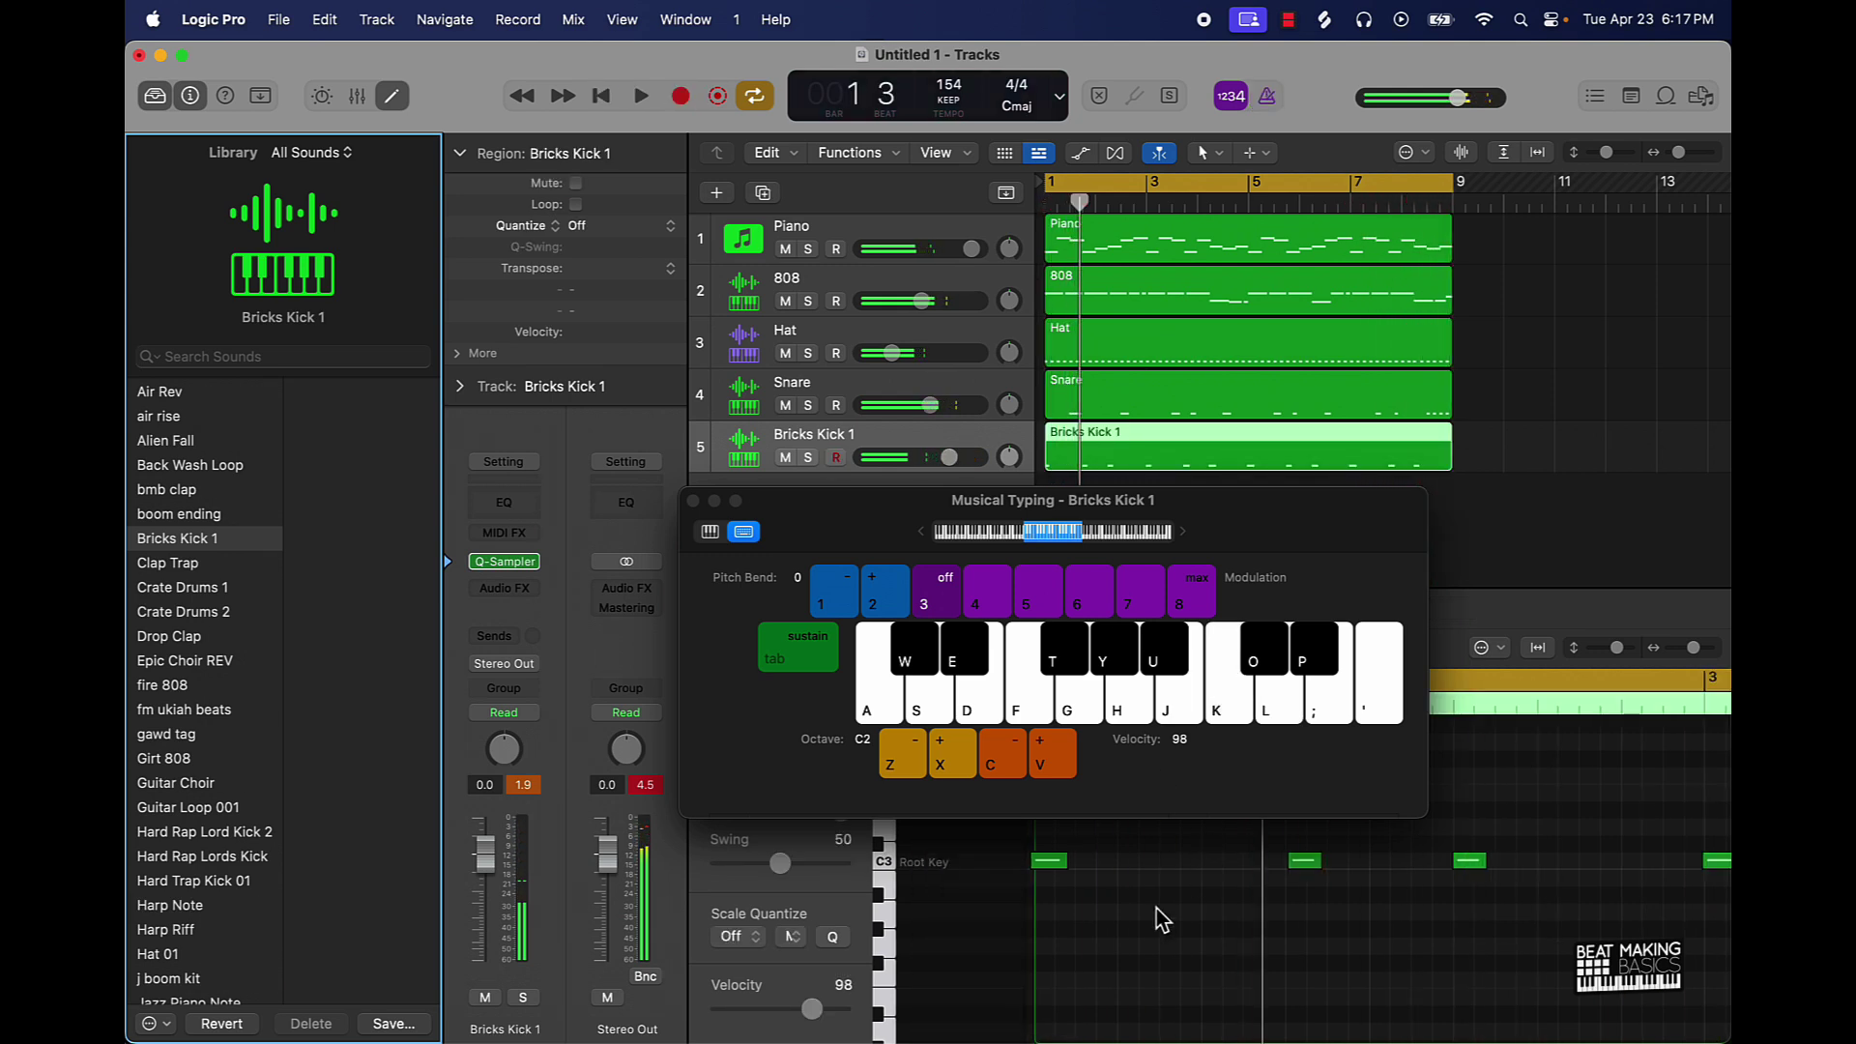
- Close Musical Typing, quantize all recorded kick notes to 1/16, and lower the kick track's volume to -3.6 dB during playback
left_click(694, 502)
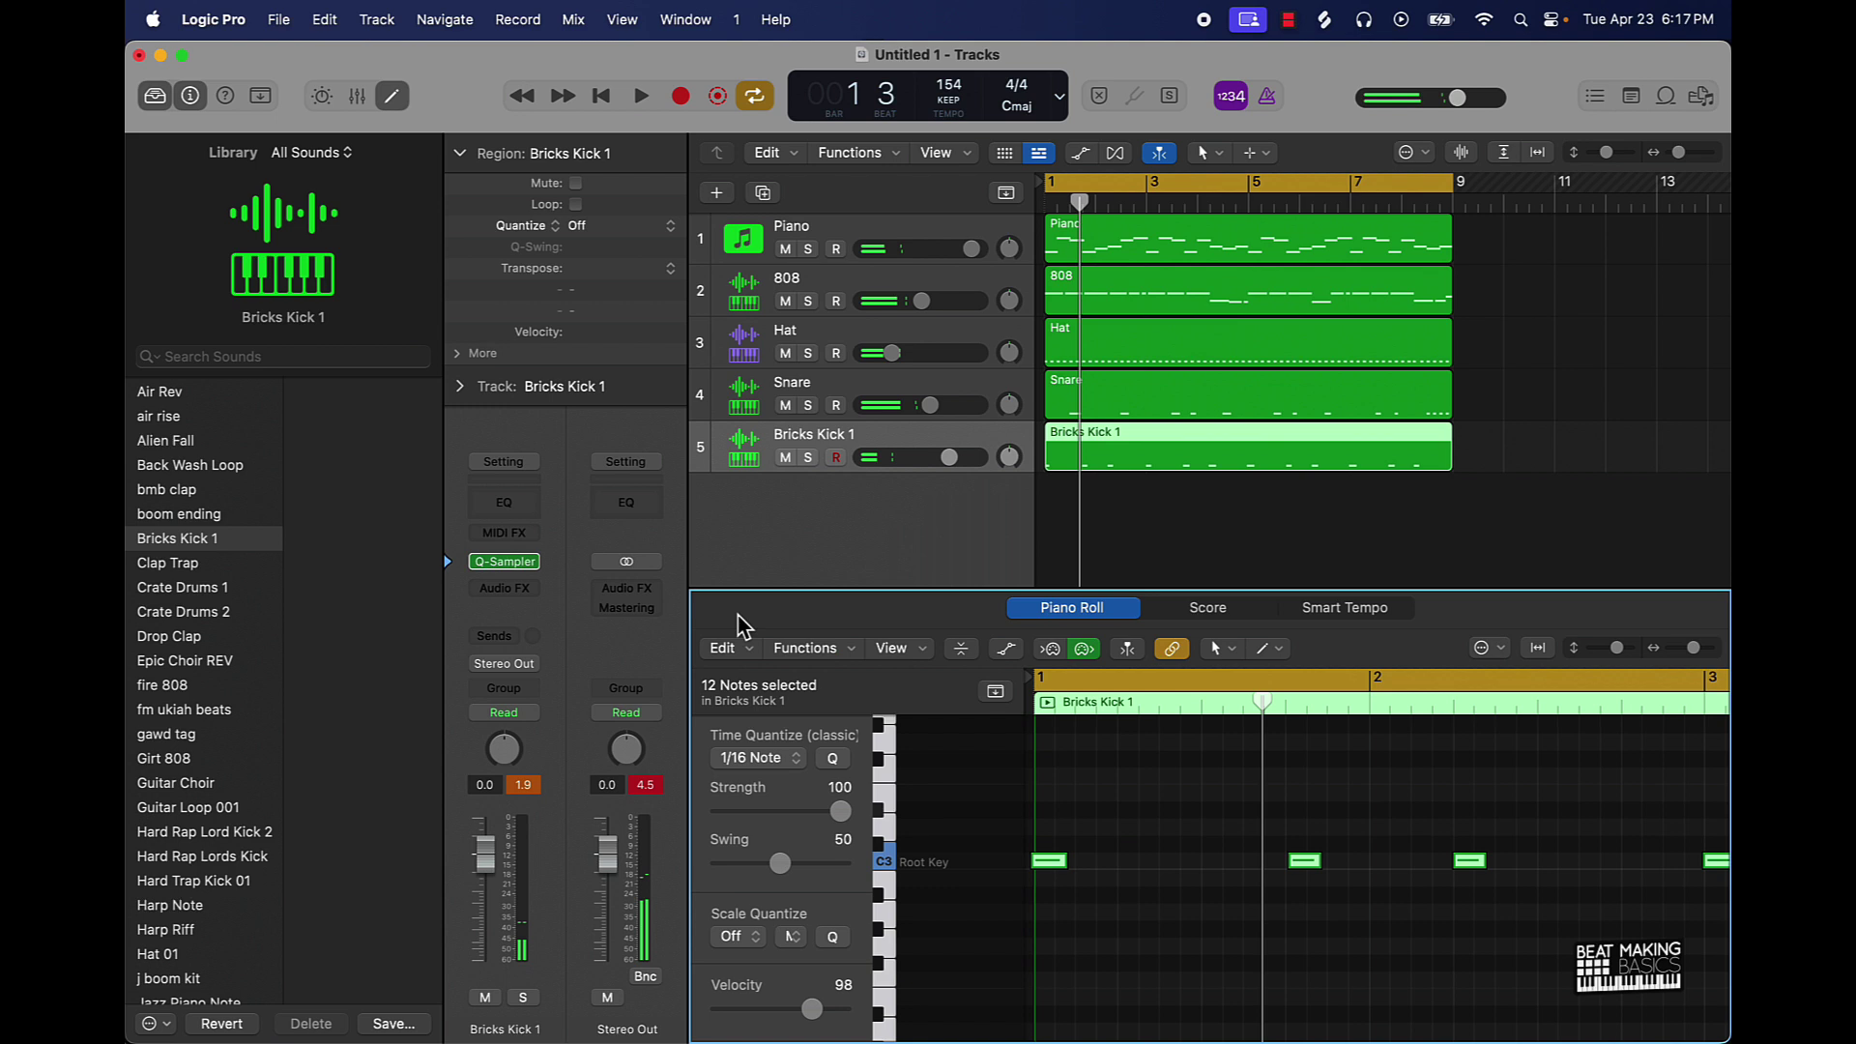
left_click(833, 757)
key("space")
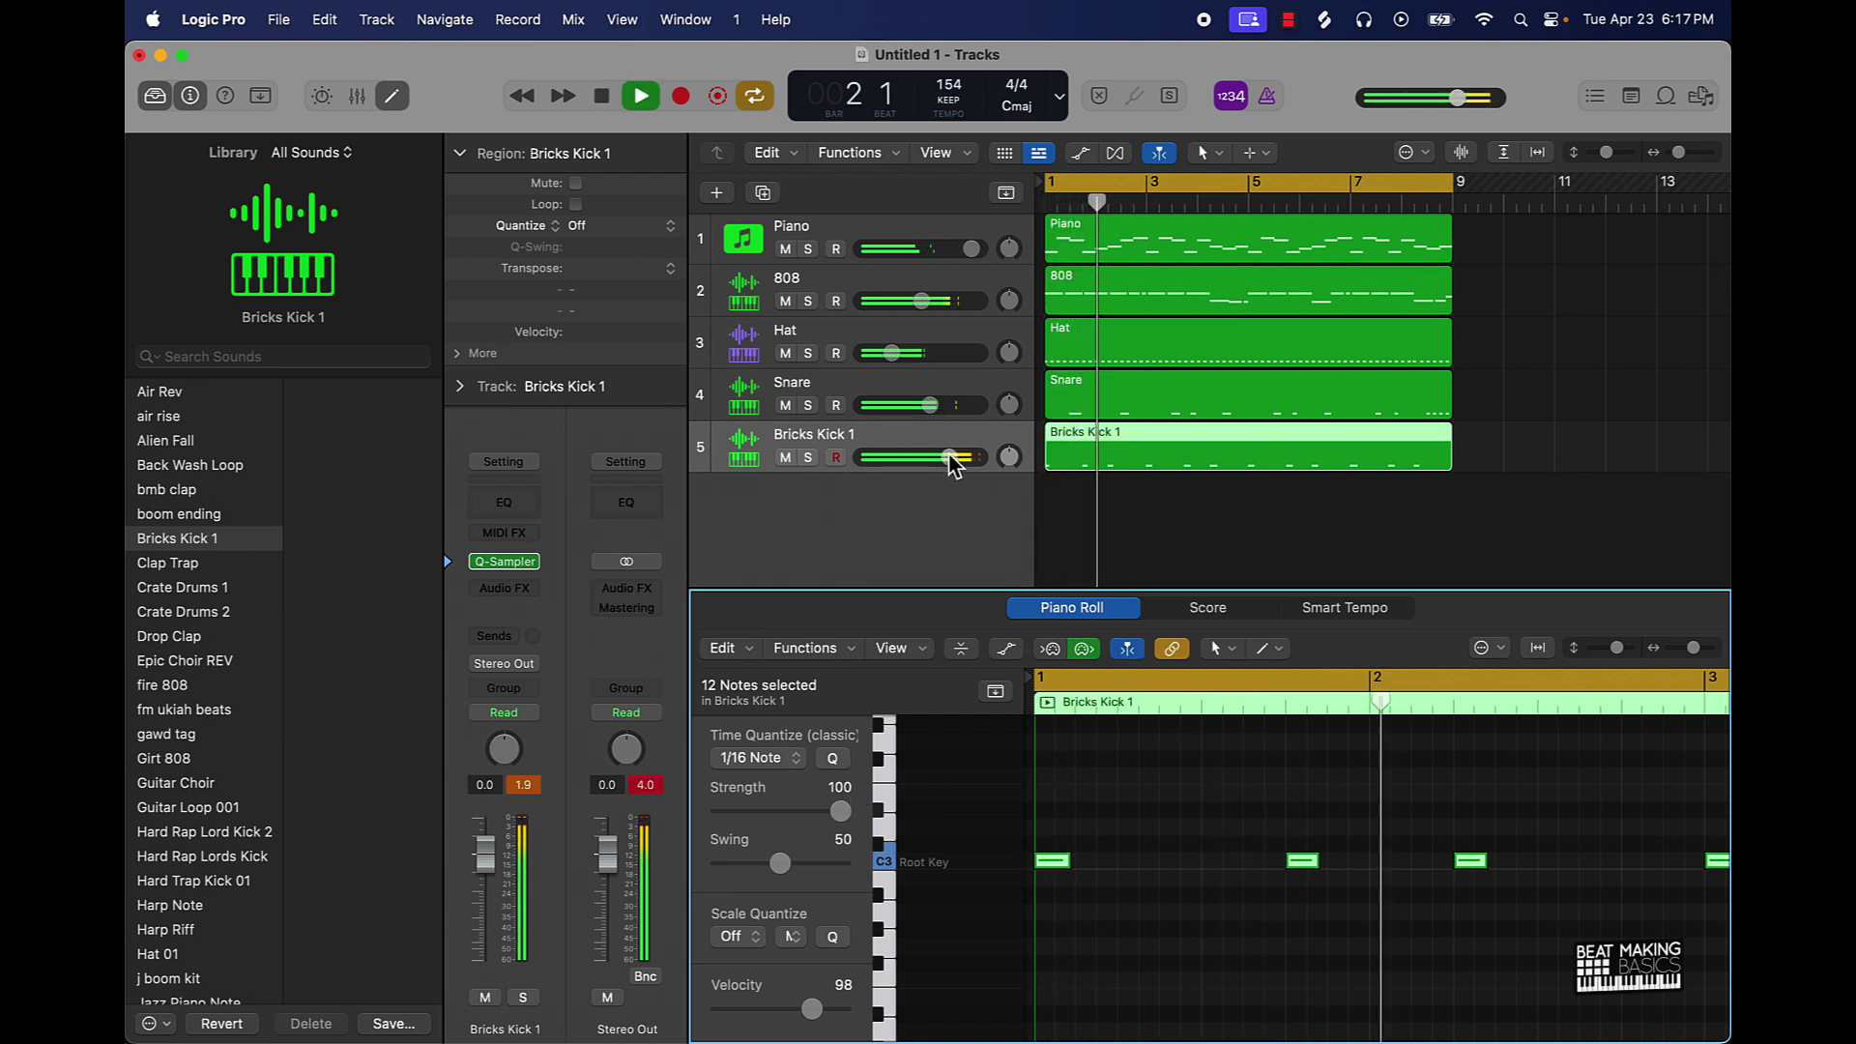
left_click_drag(953, 464, 931, 457)
- Rename the kick track Kick and name all regions after their tracks
double_click(839, 435)
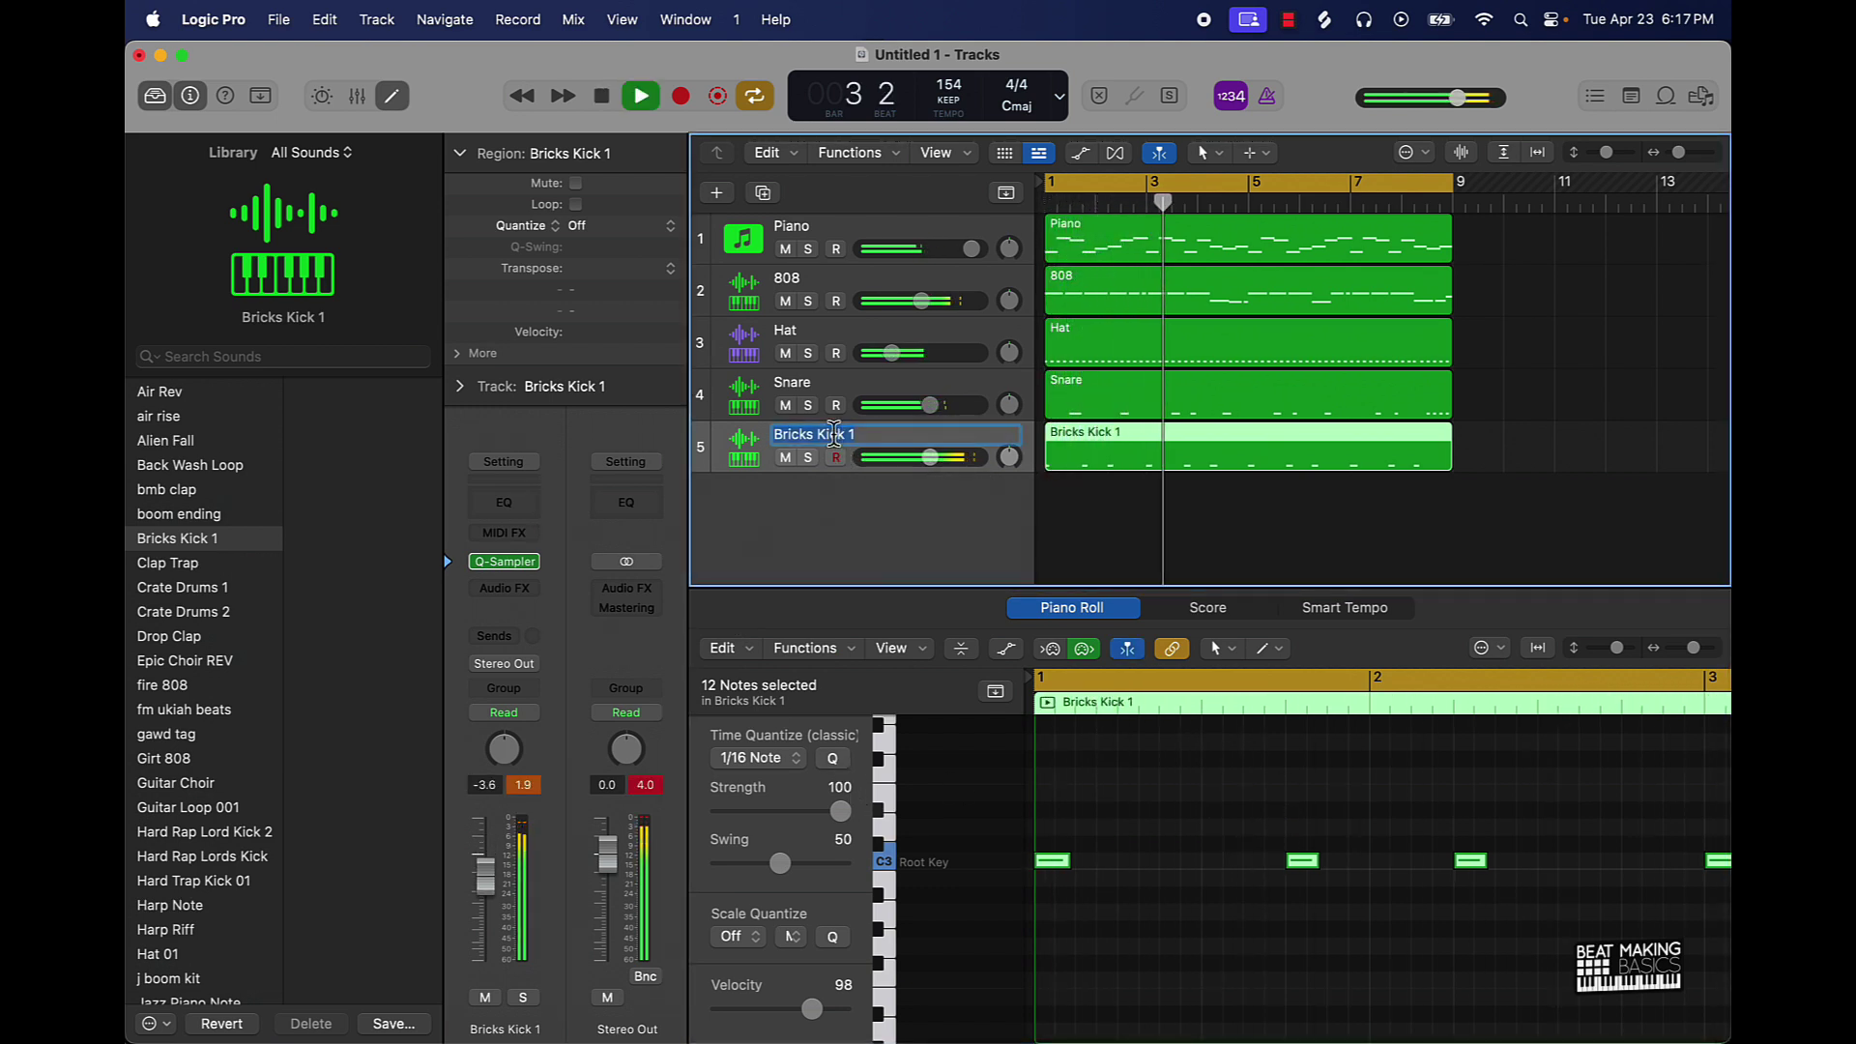
key("Return")
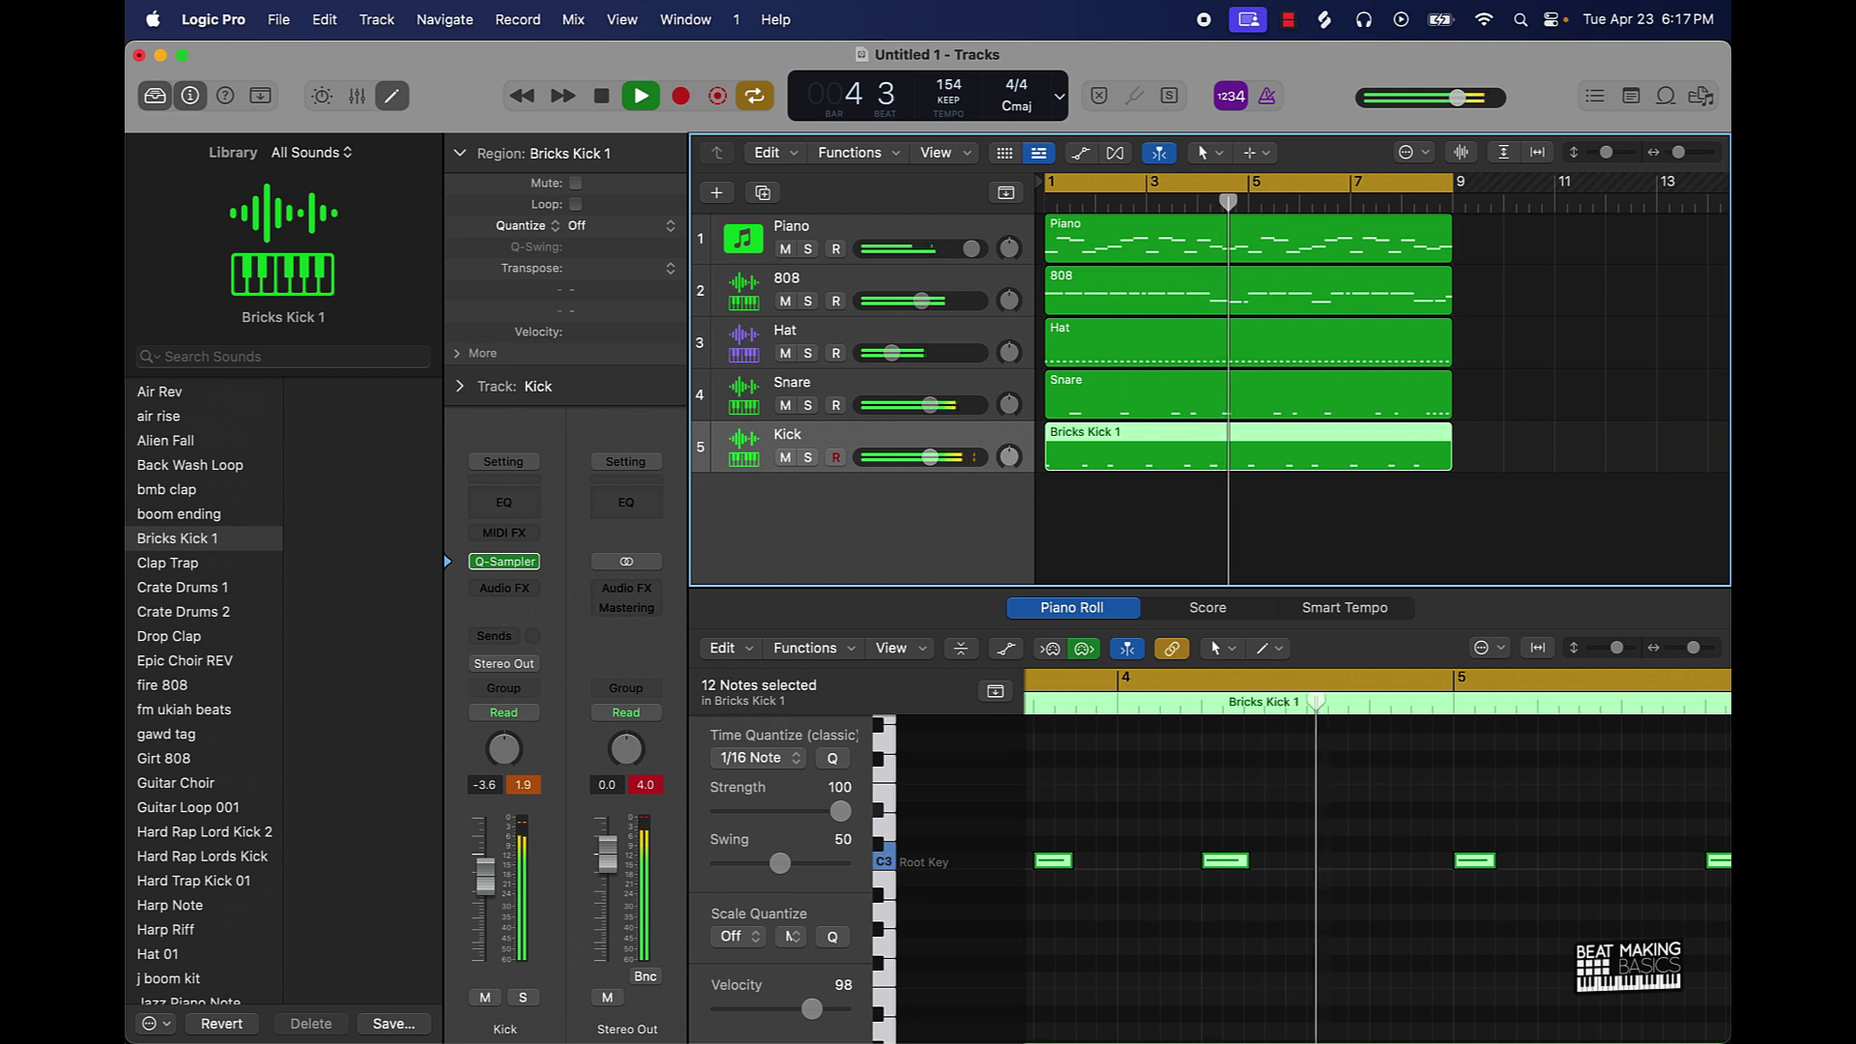
left_click(1388, 505)
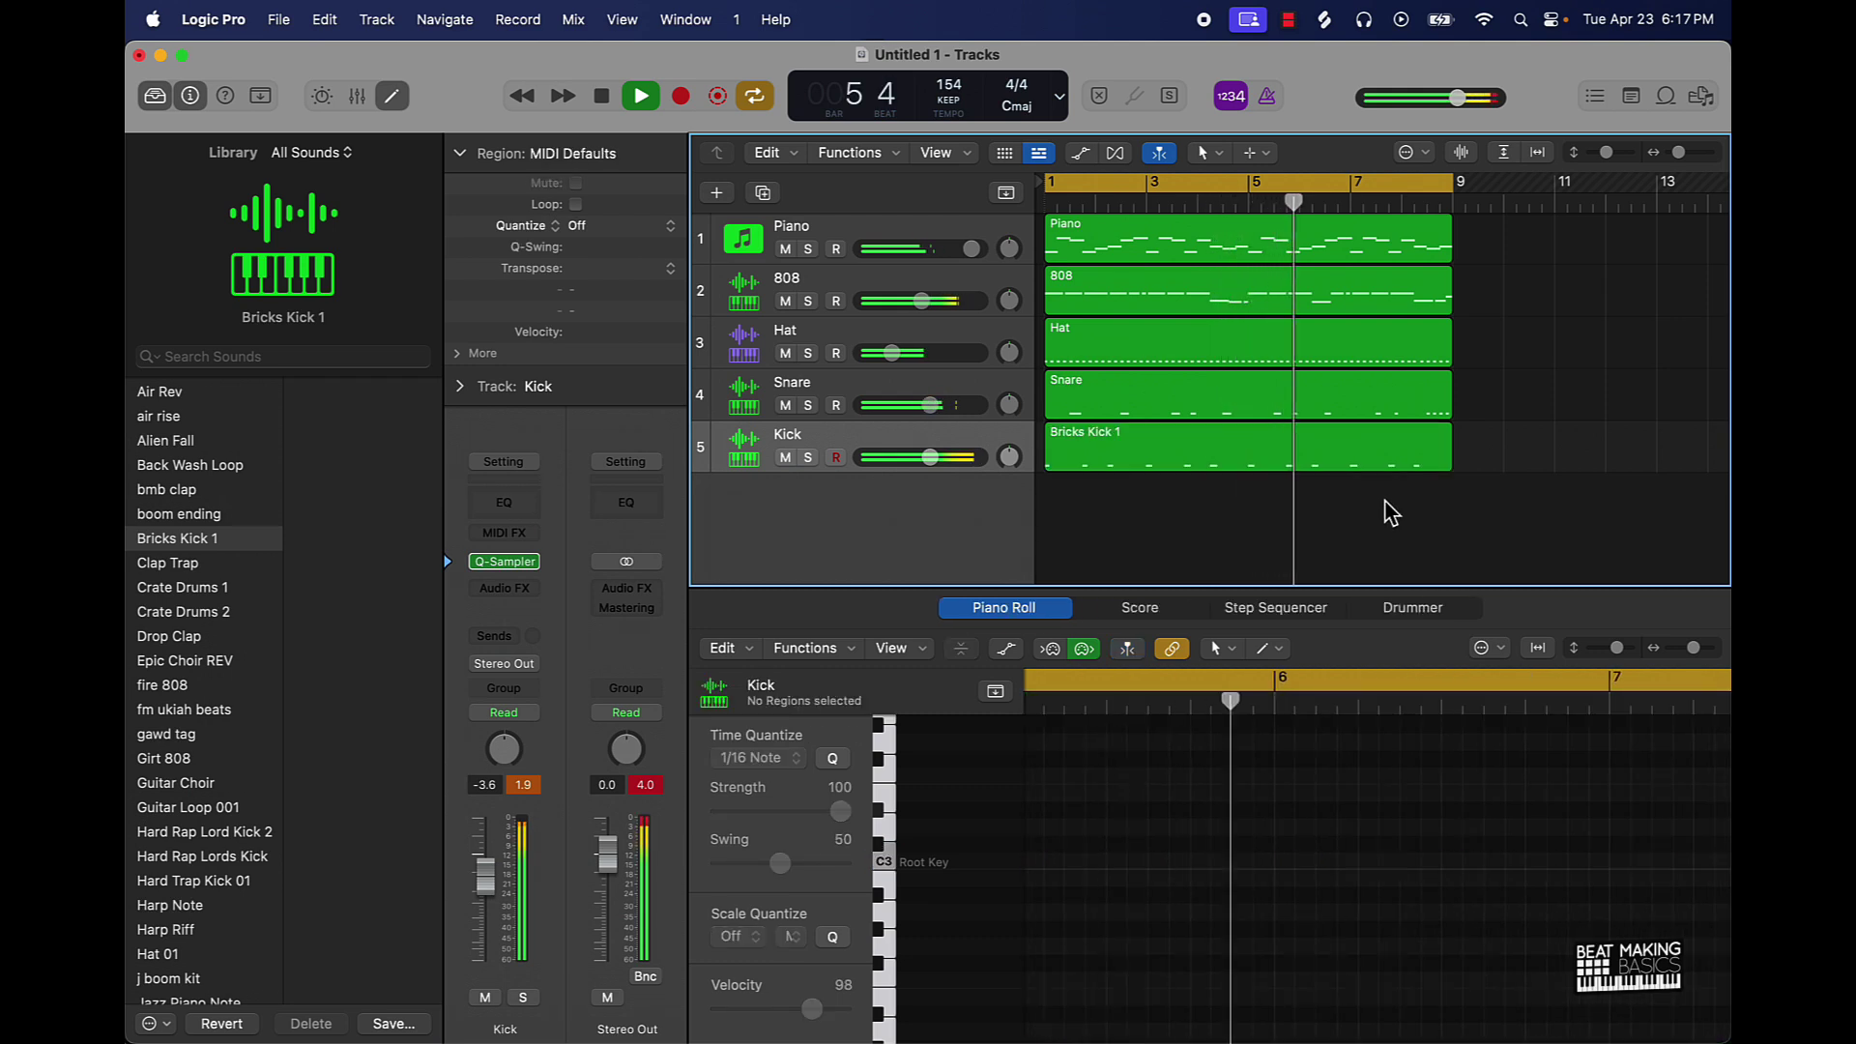
key("super+a")
left_click(1280, 509)
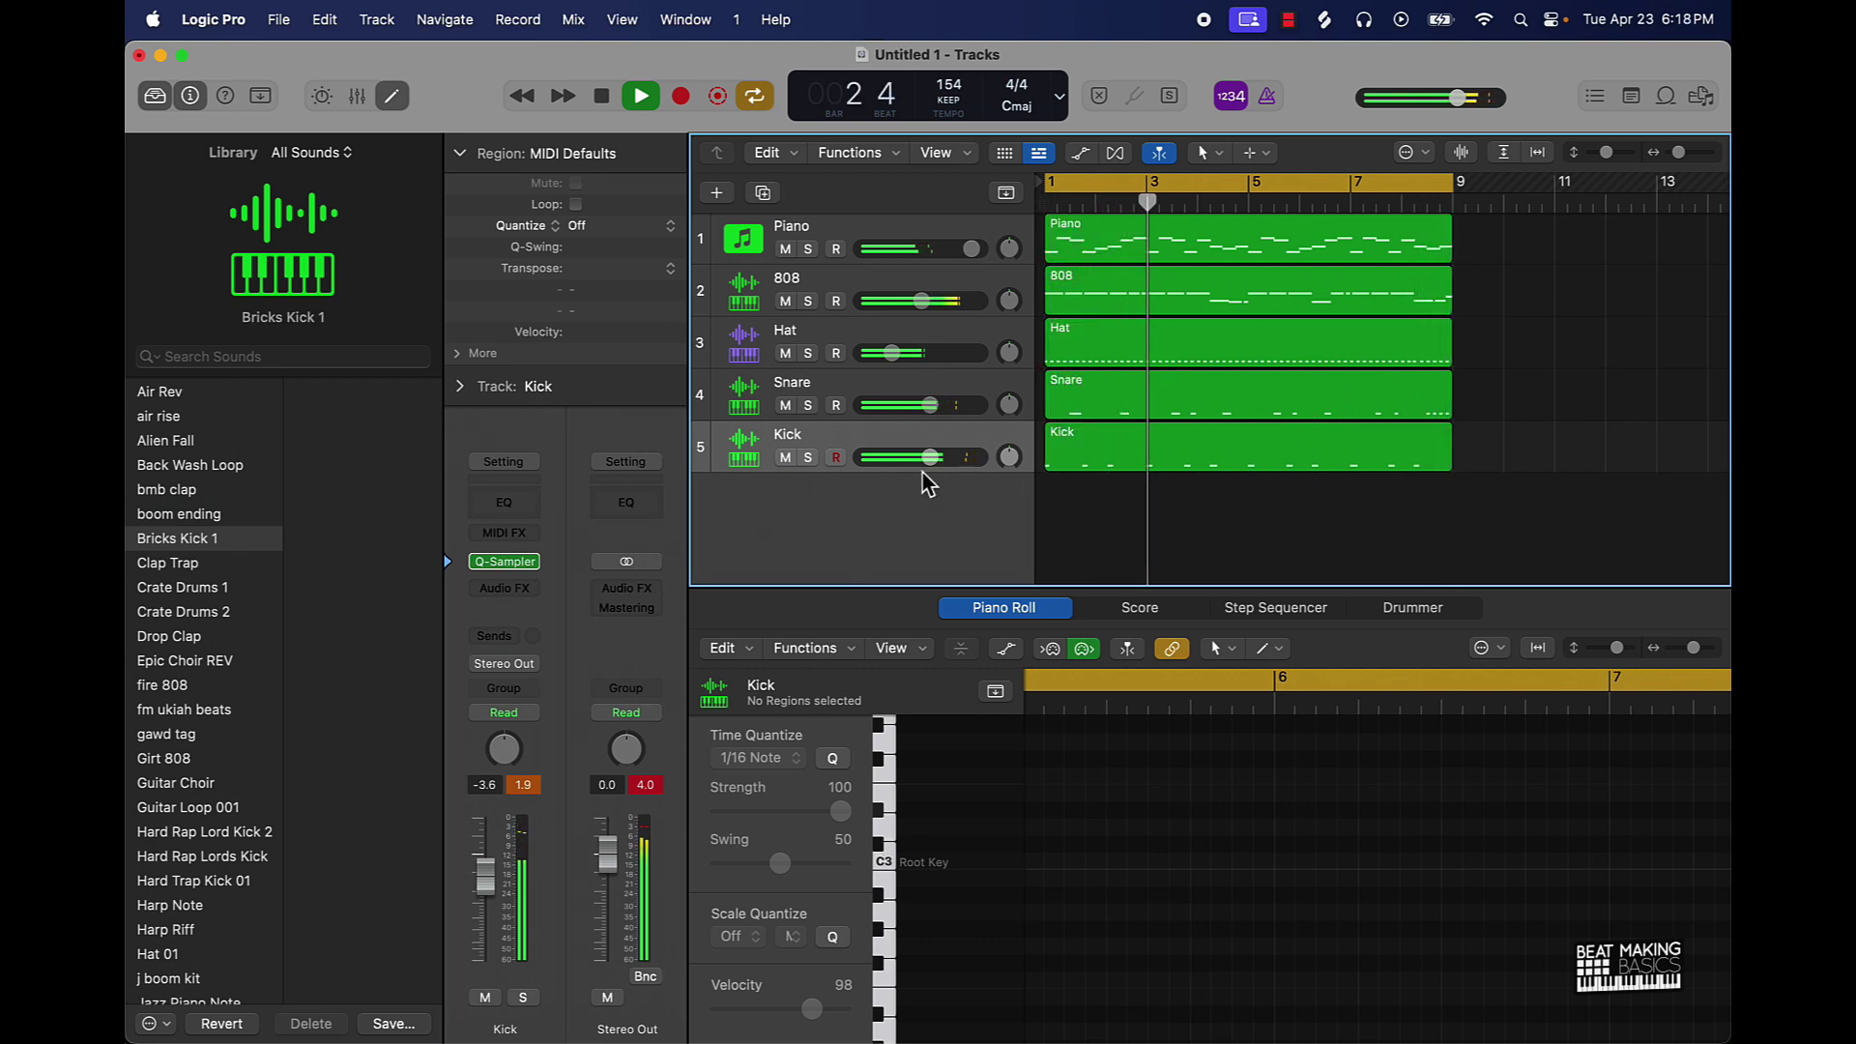
- Reset the Stereo Out peak level and listen to the beat to check the mix levels
left_click(643, 785)
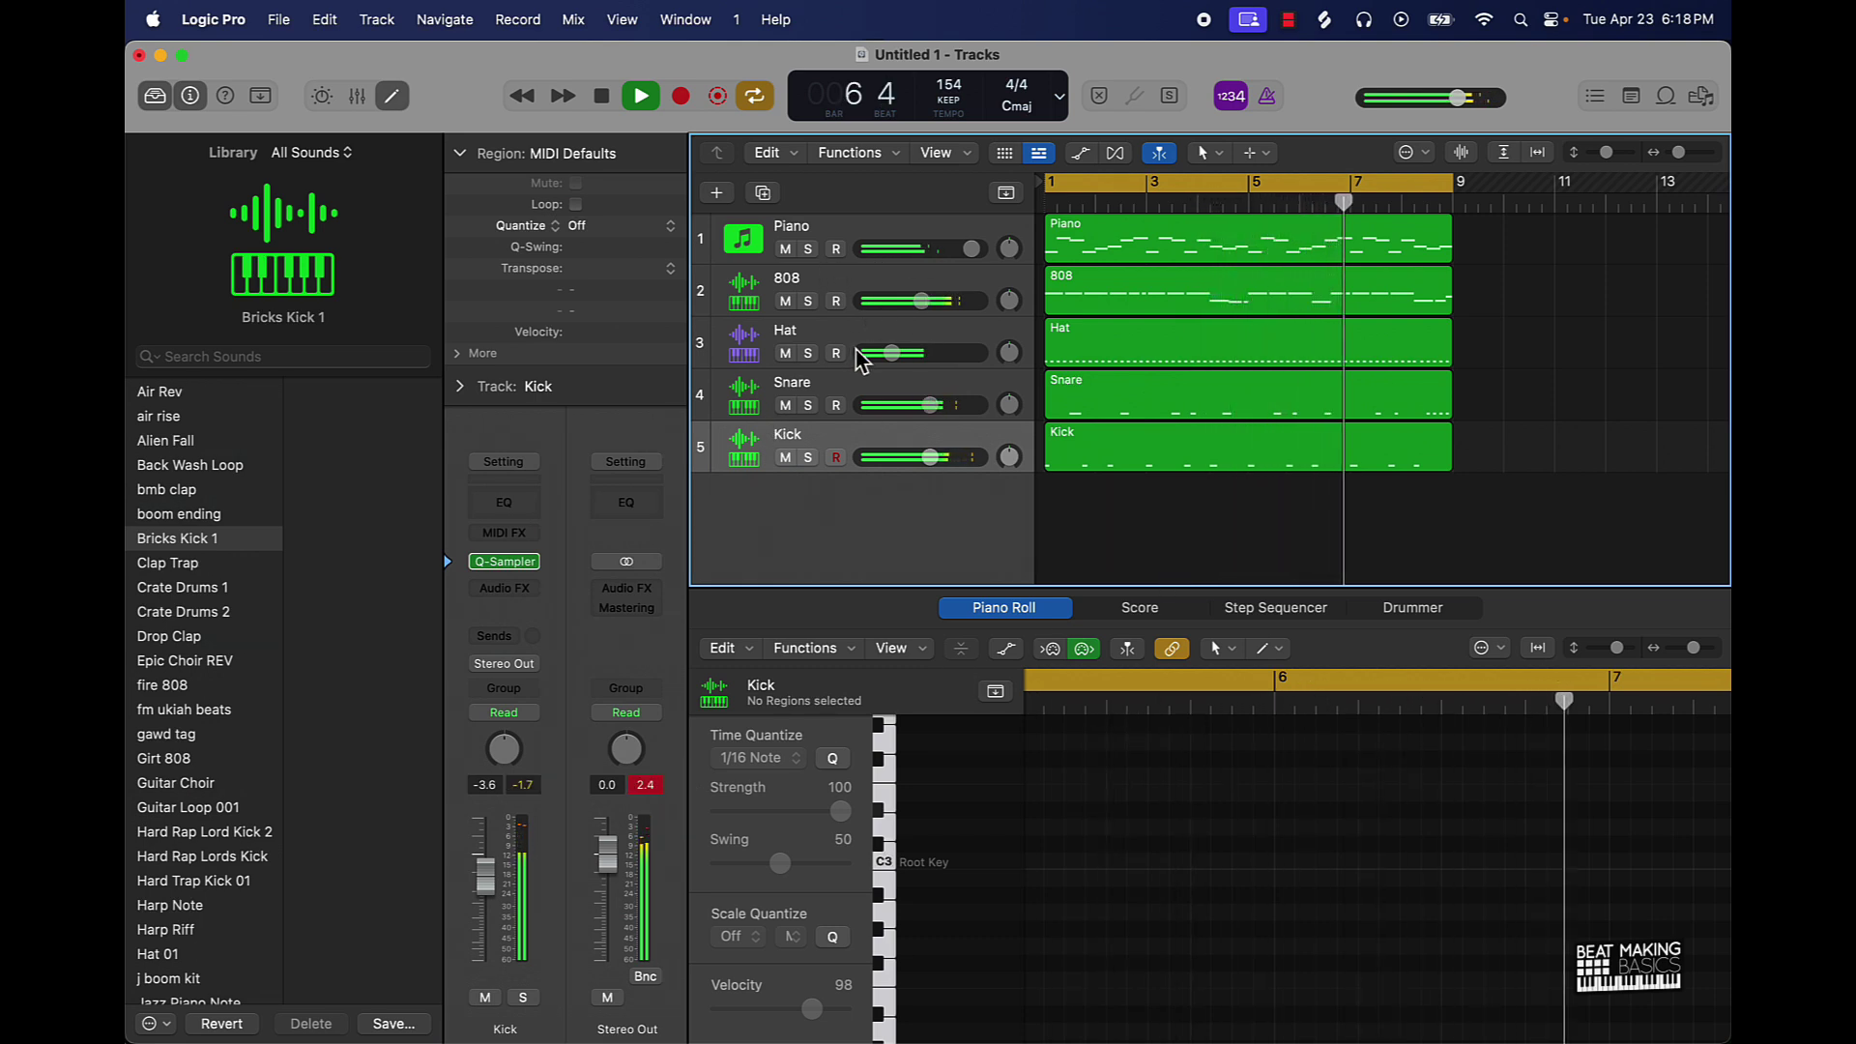
key("space")
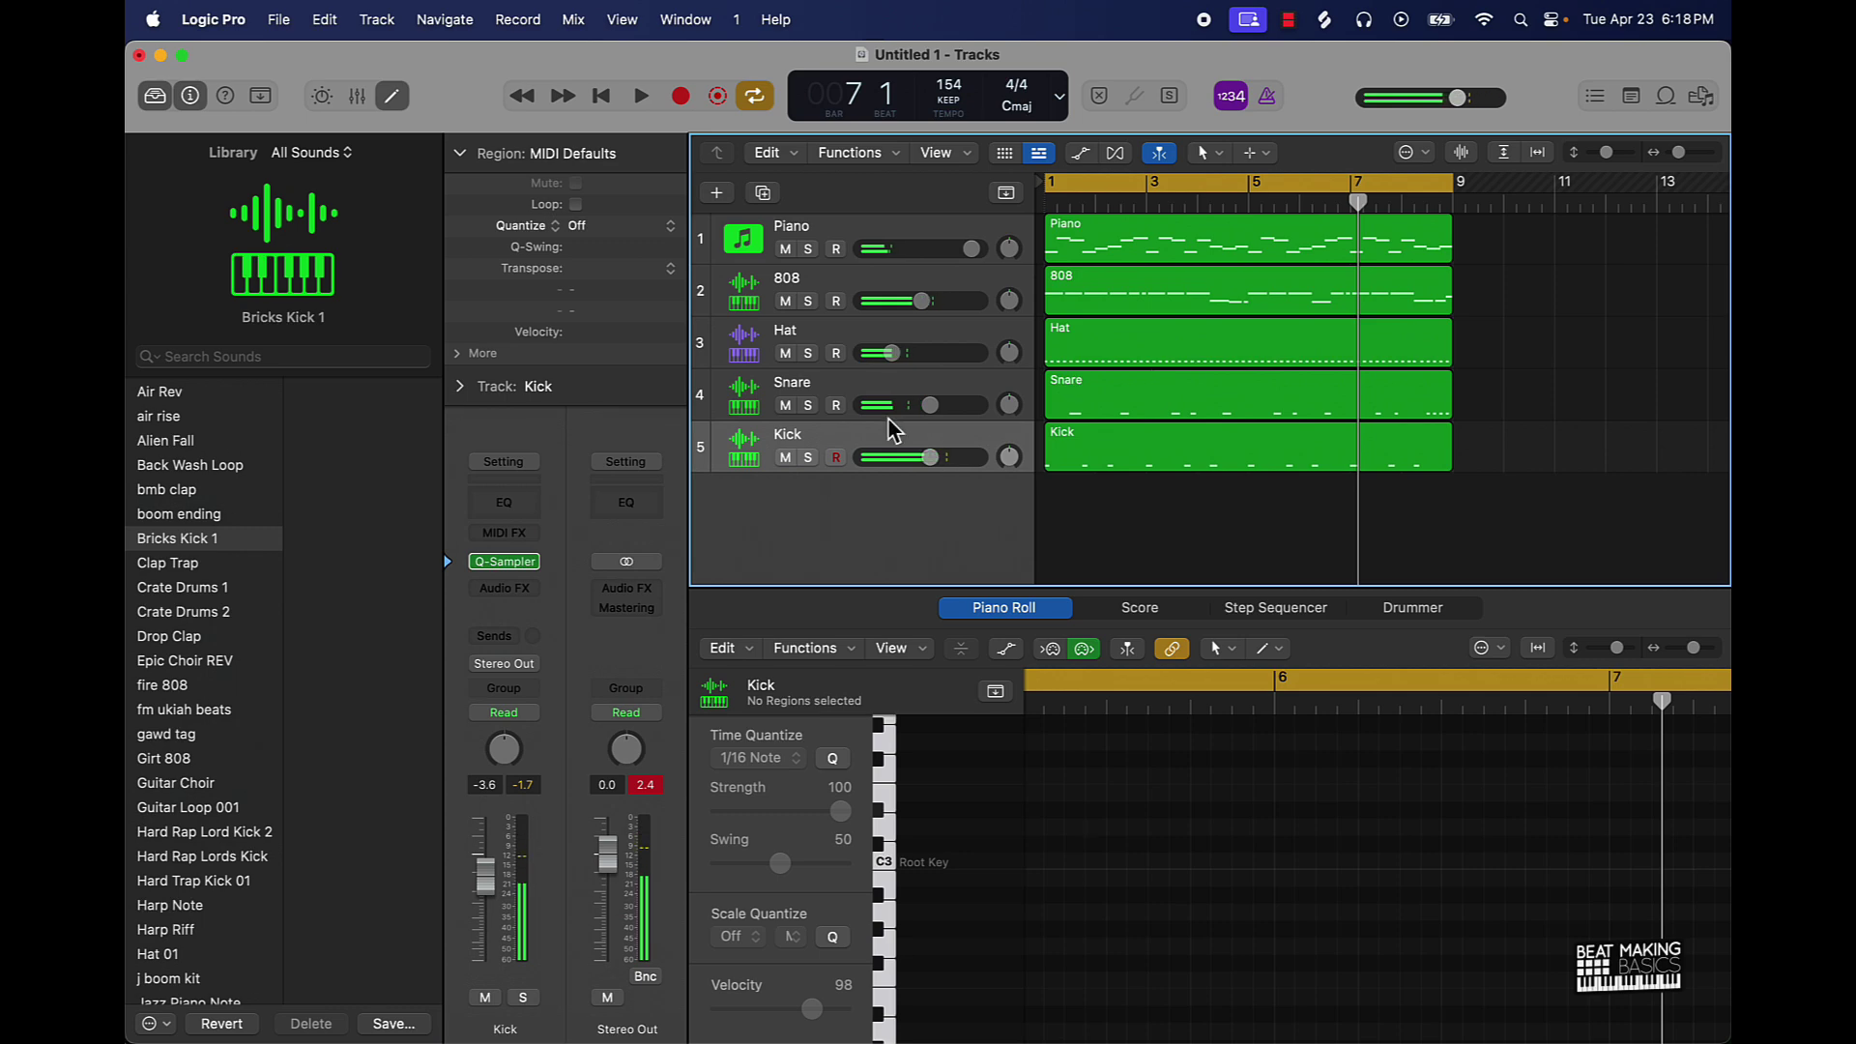
- Create one software instrument track loaded with the Classic Electric Piano patch
left_click(718, 196)
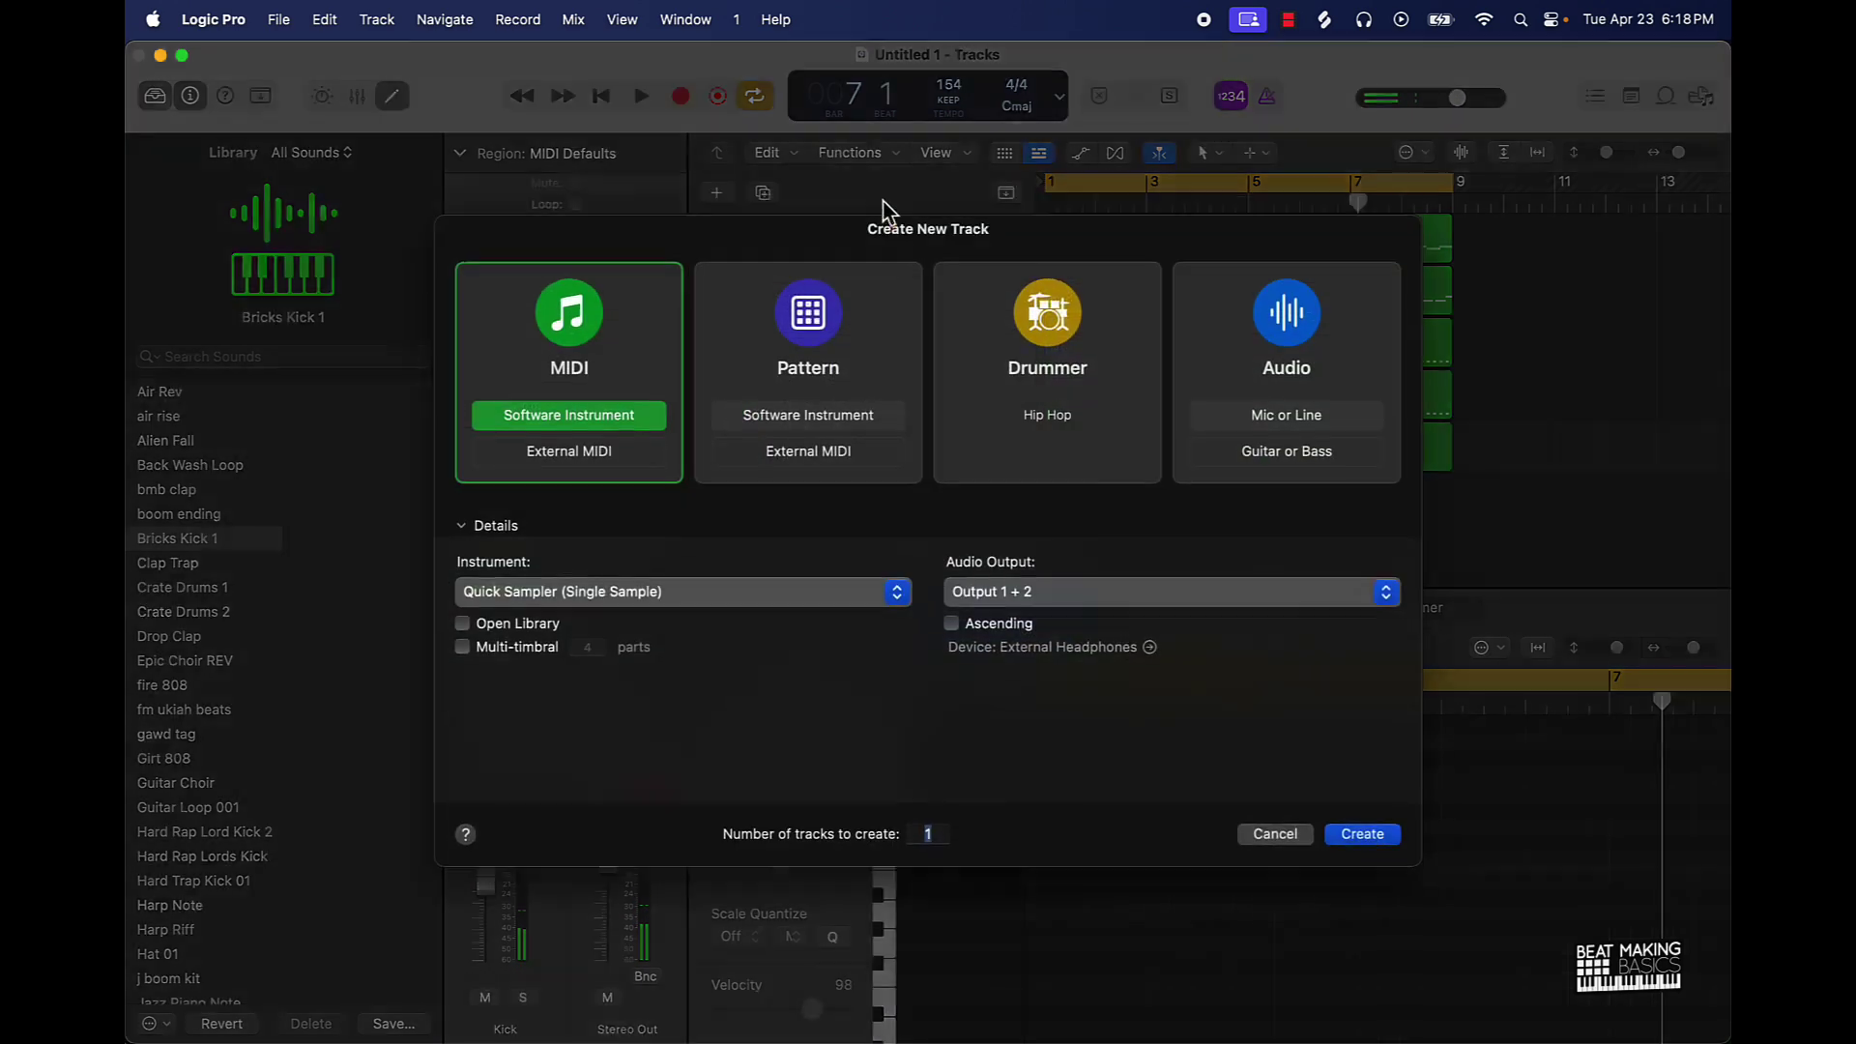
left_click(895, 598)
left_click(609, 343)
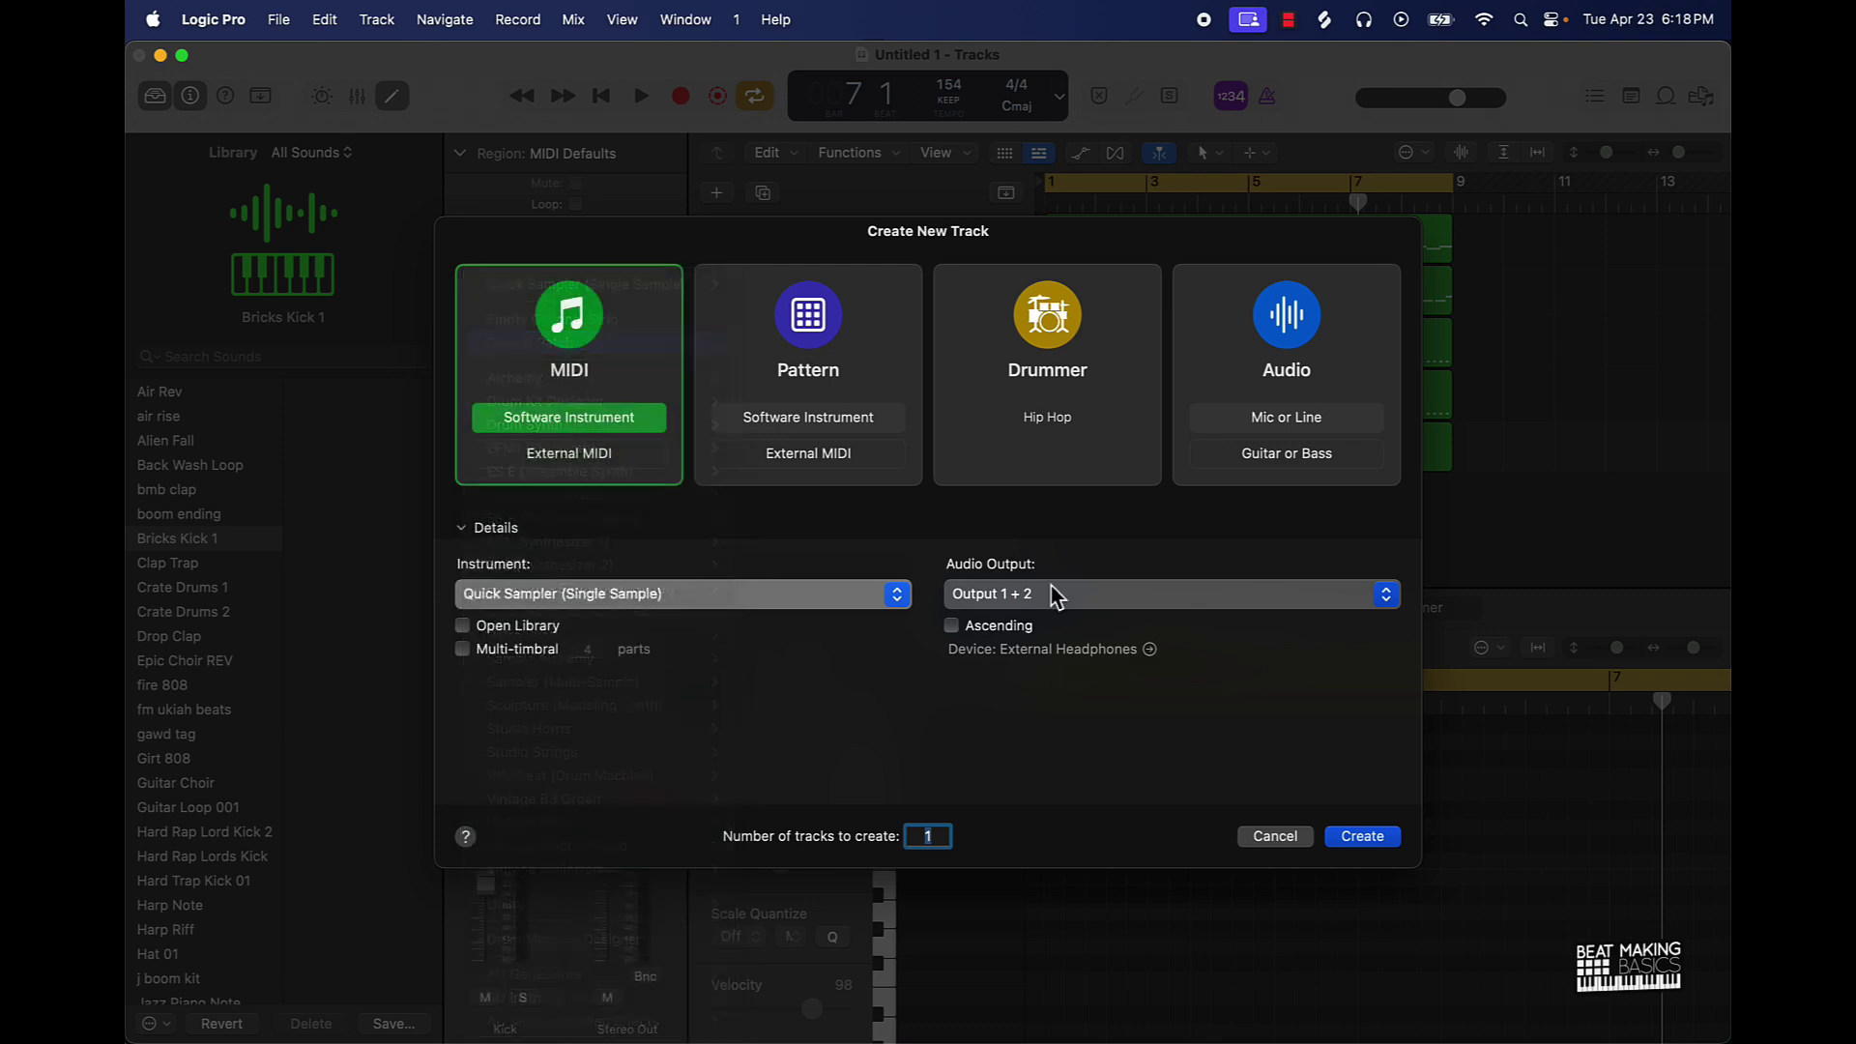
left_click(1363, 838)
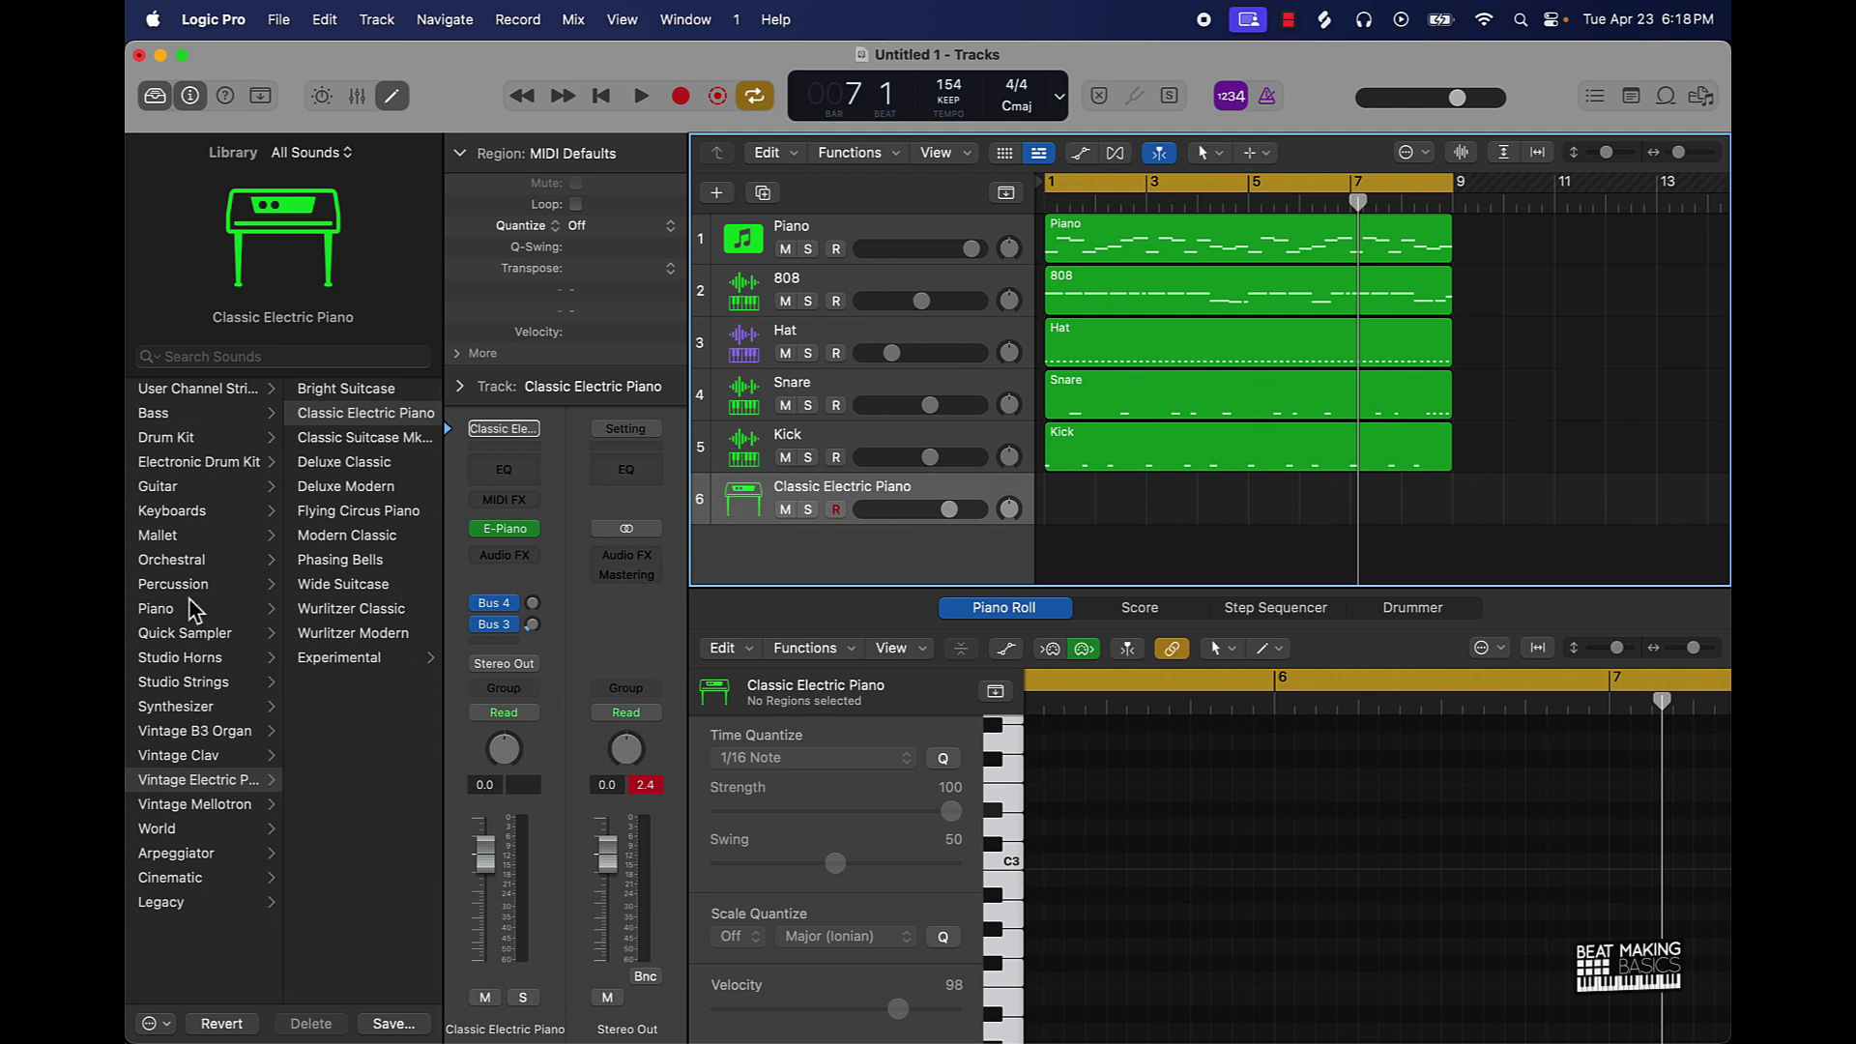
- Search the sound library for "choir", load Boys Choir on the new track, and audition it with Musical Typing
left_click(239, 358)
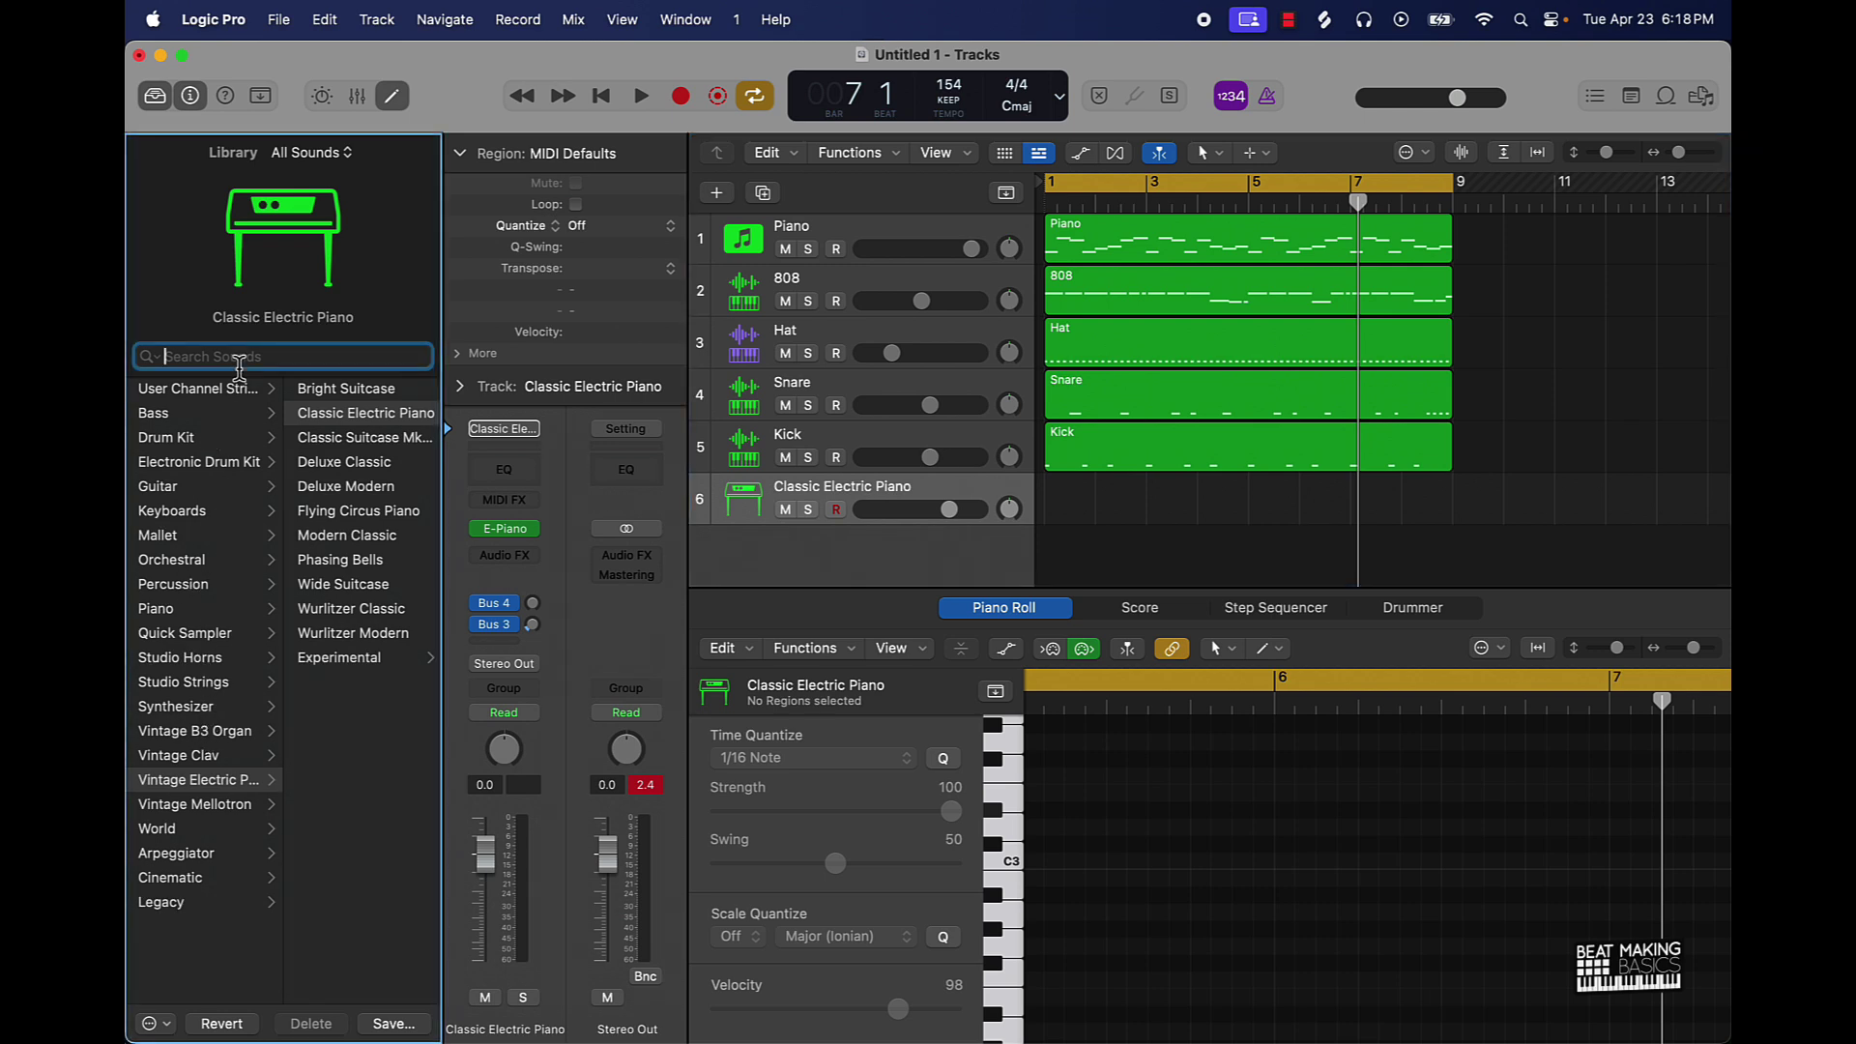
type("choir")
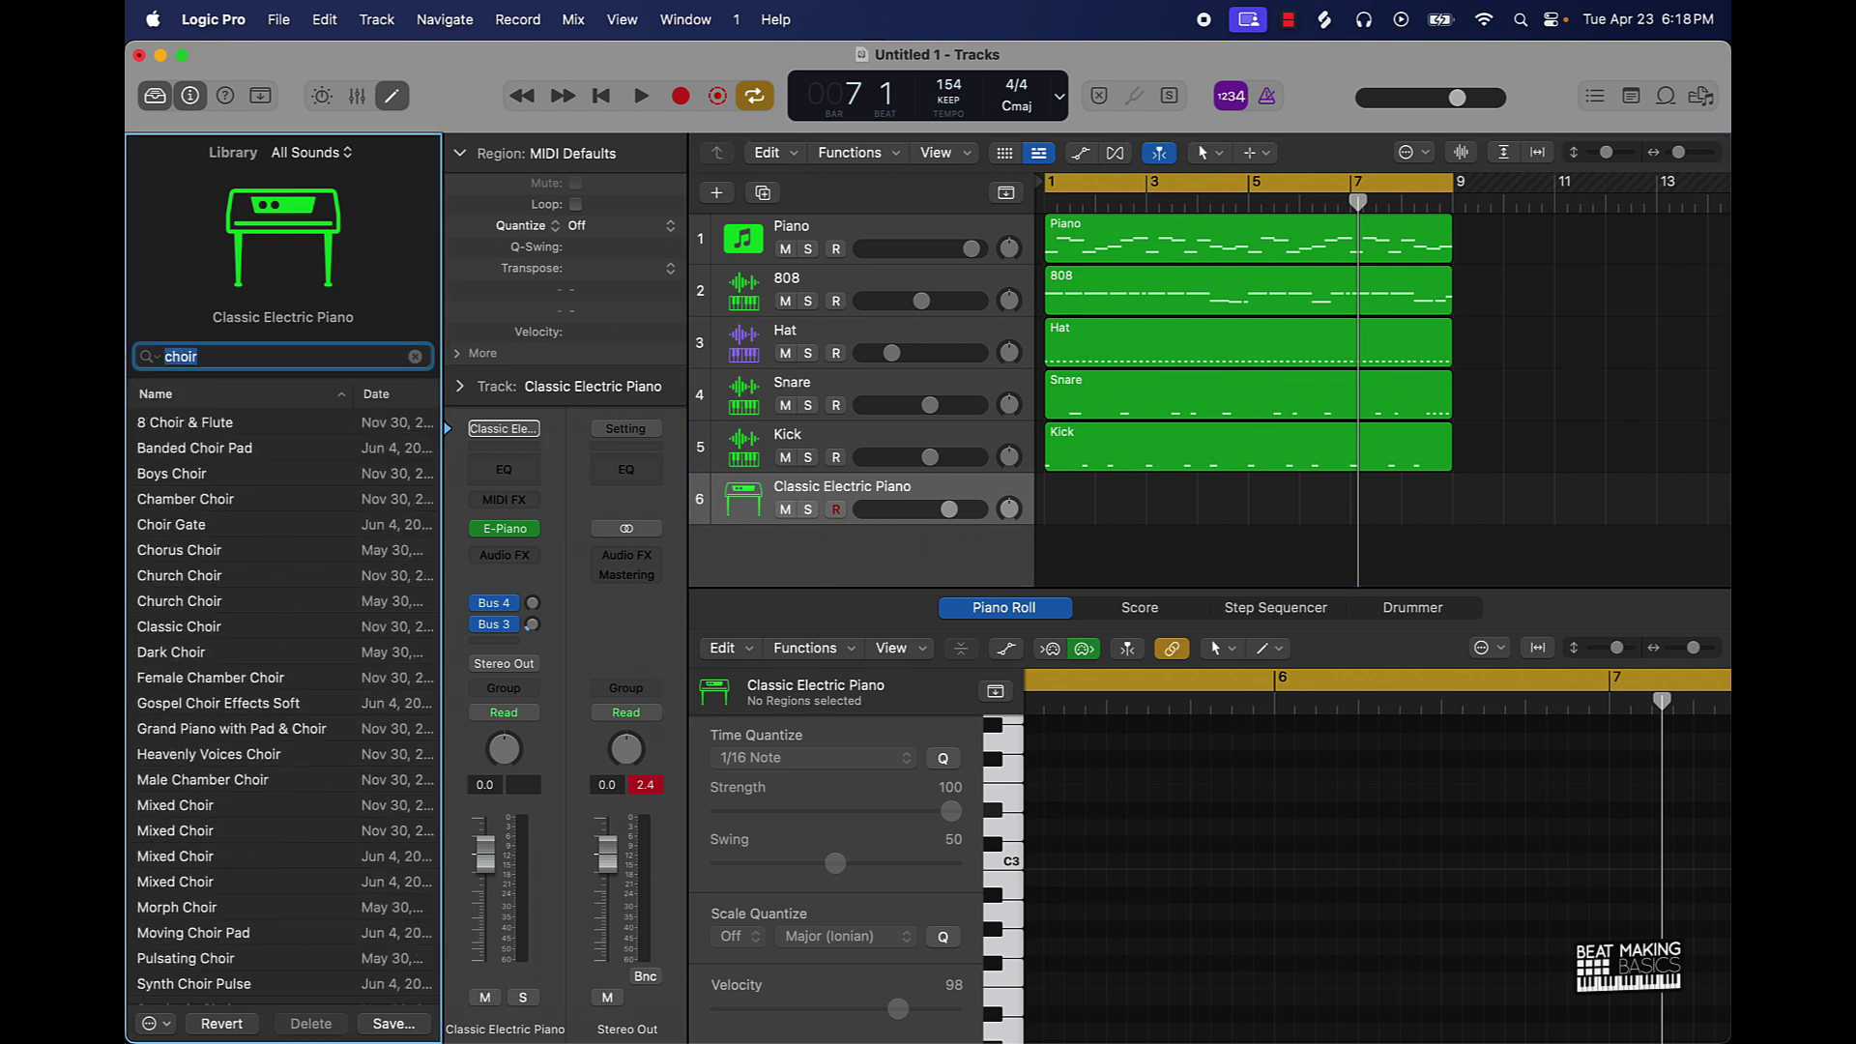
left_click(193, 474)
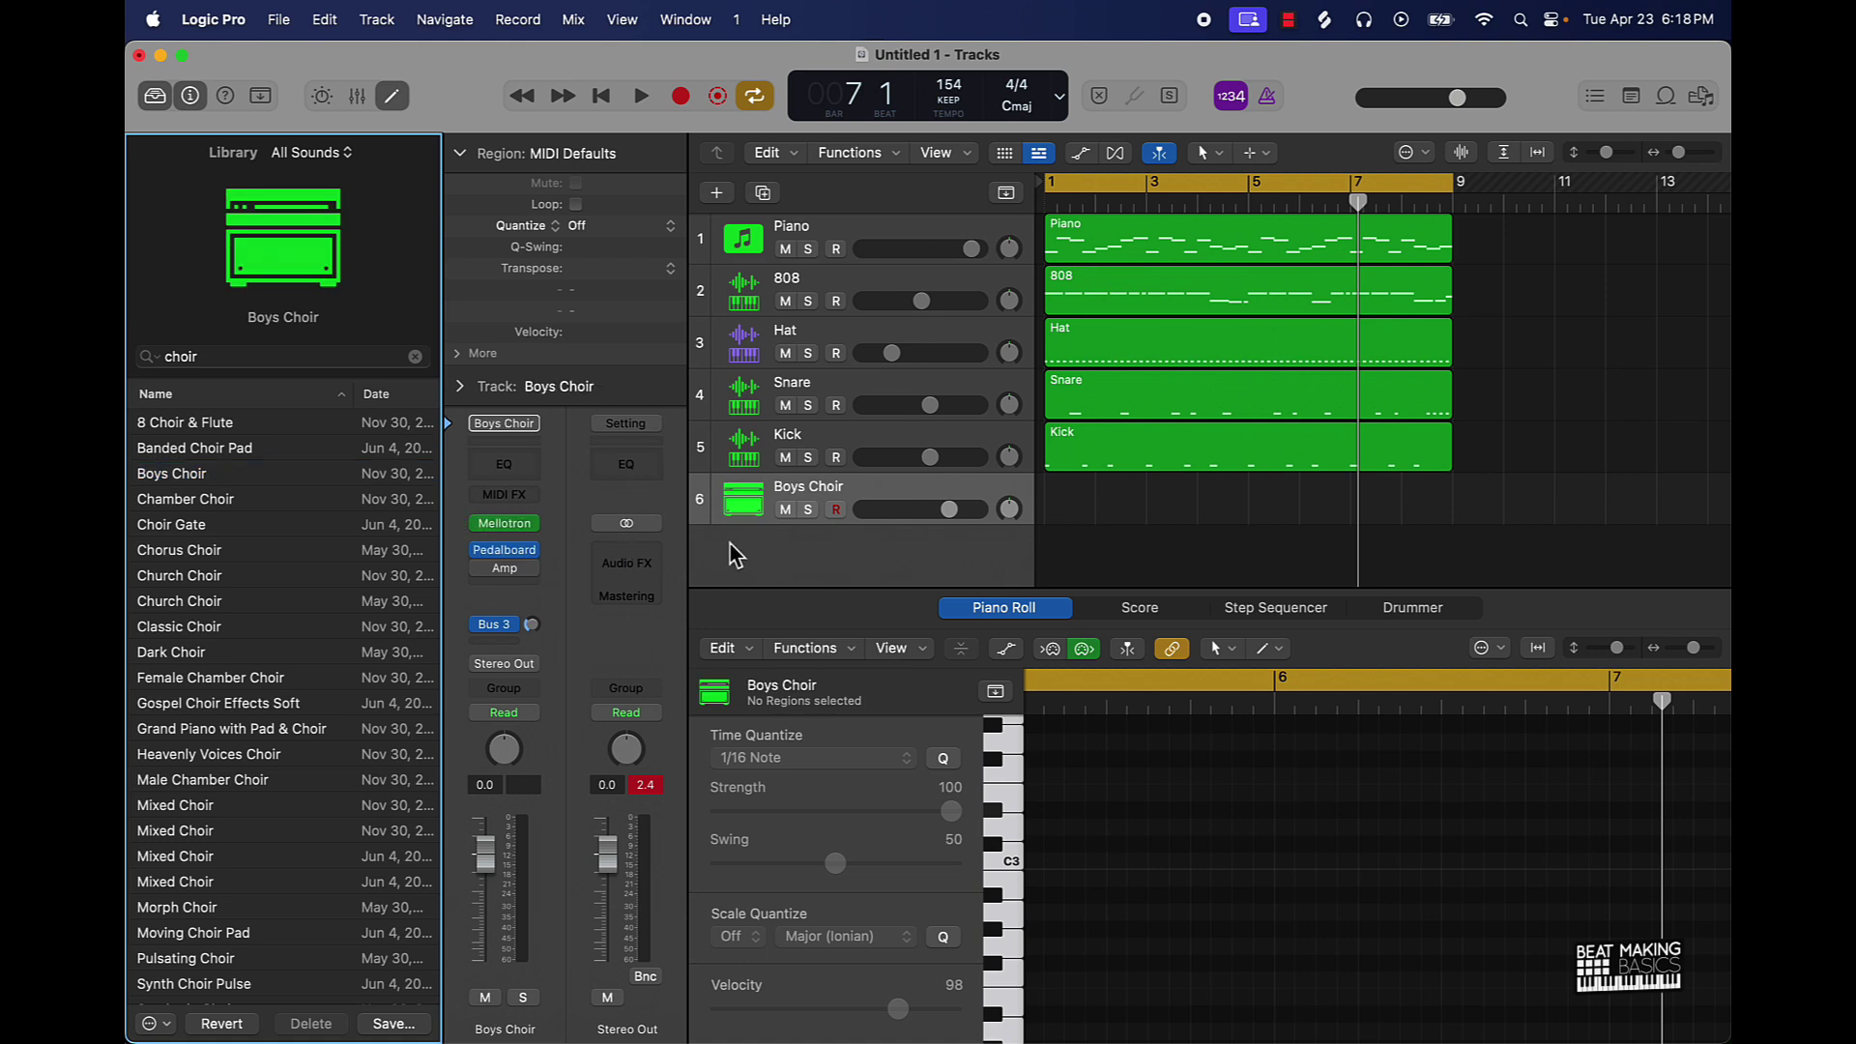
key("super+k")
key("k")
key("l")
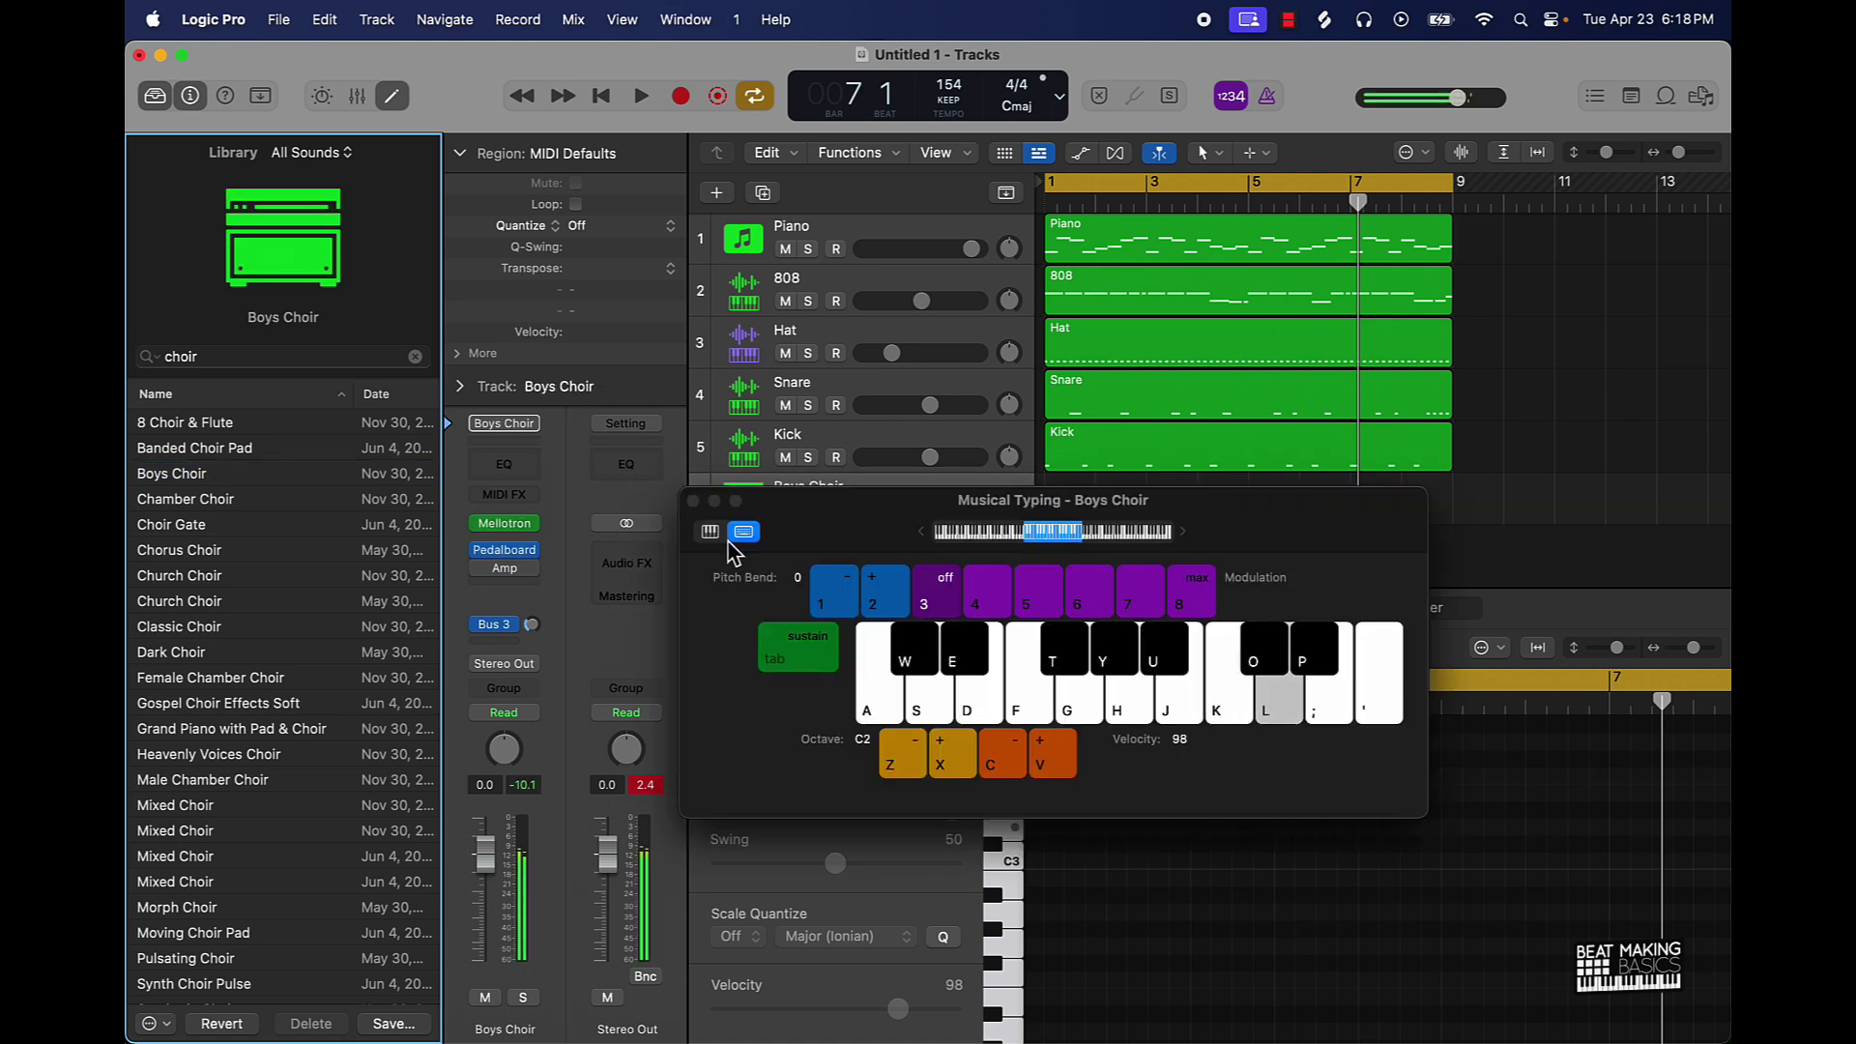
key("p")
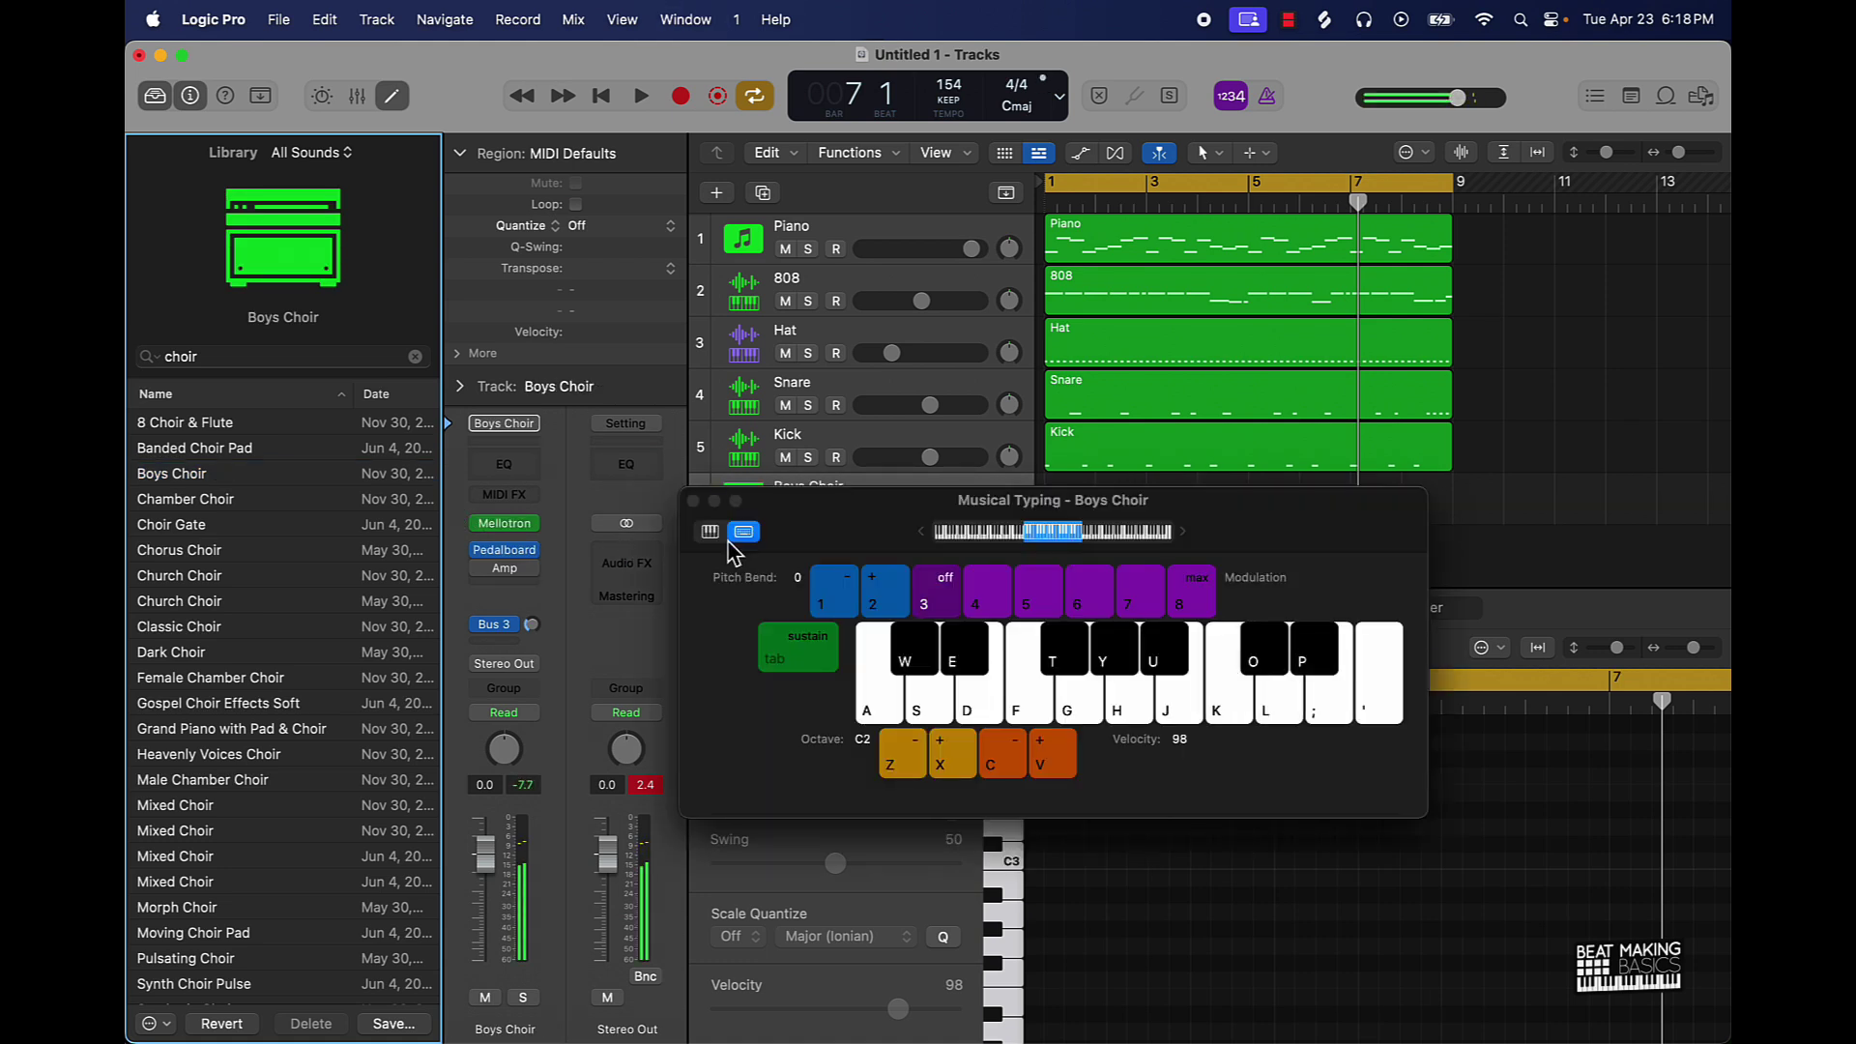
key("p")
- Audition the Grand Piano with Pad & Choir and Heavenly Voices Choir patches, lowering the Musical Typing octave to C1
left_click(199, 729)
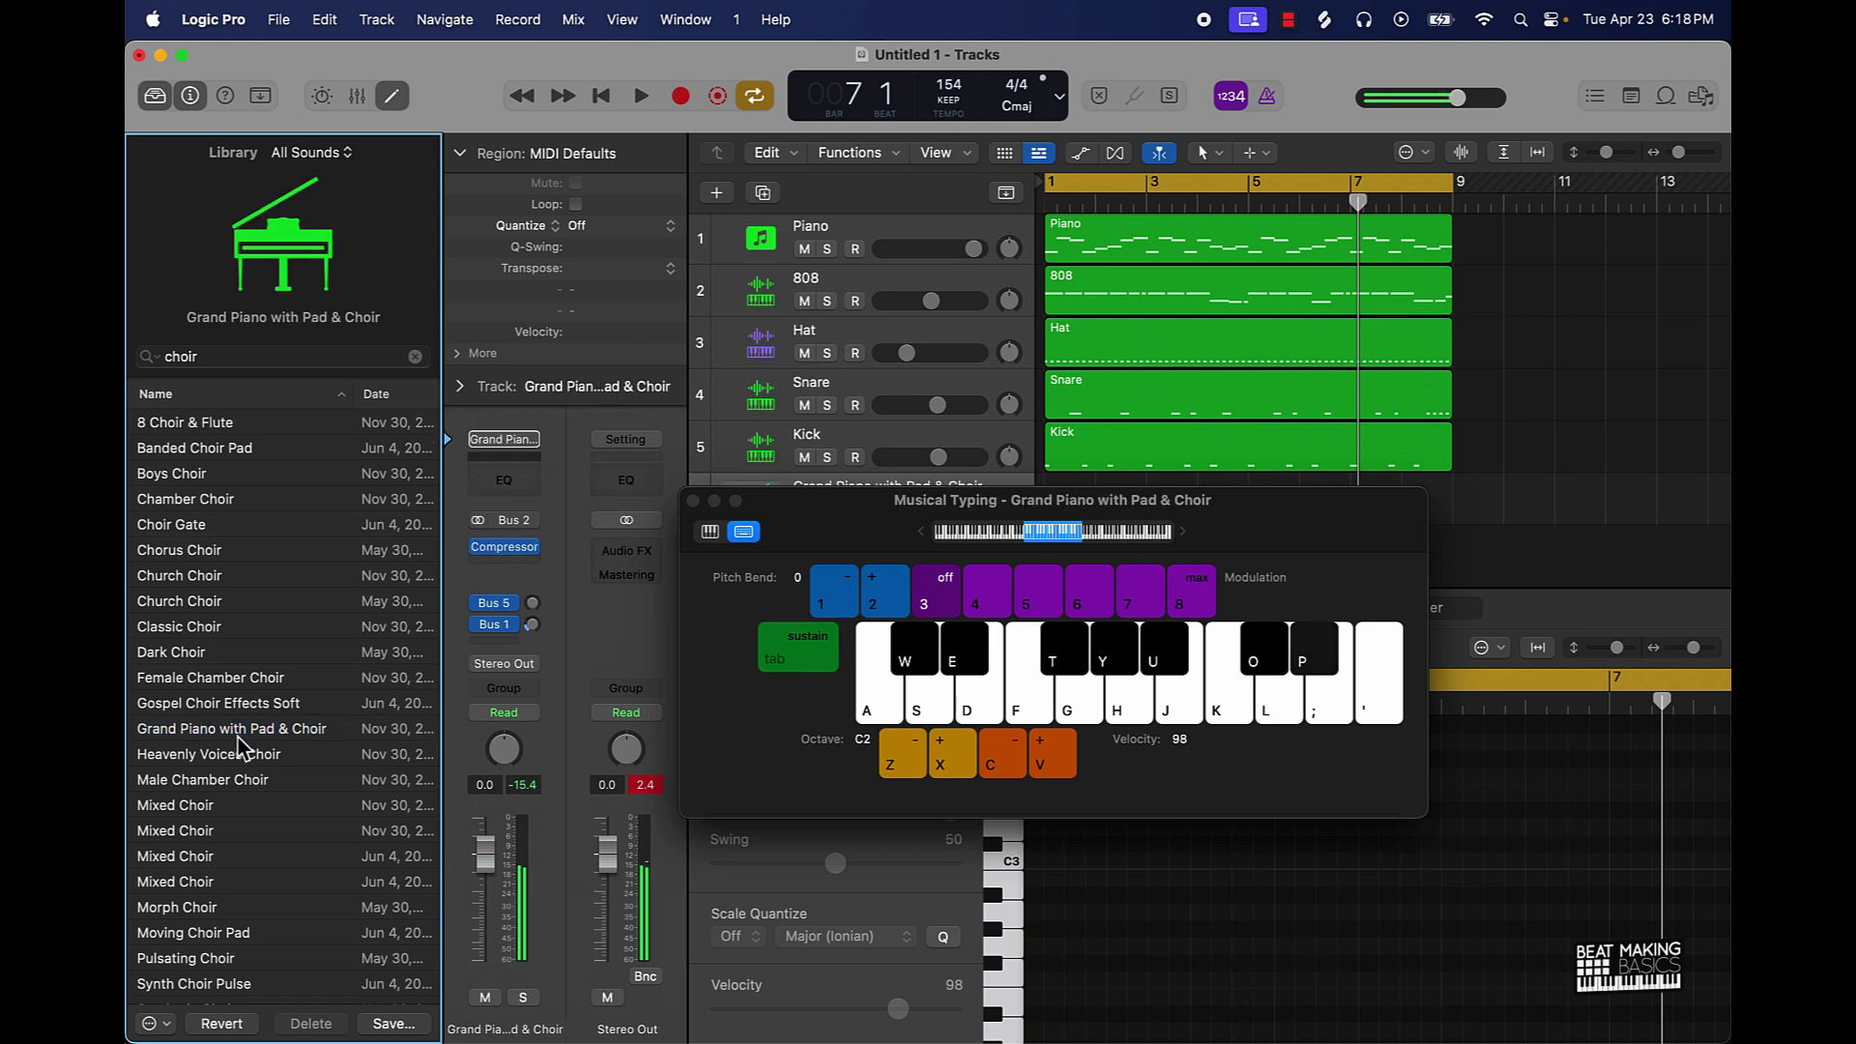
left_click(242, 752)
key("p")
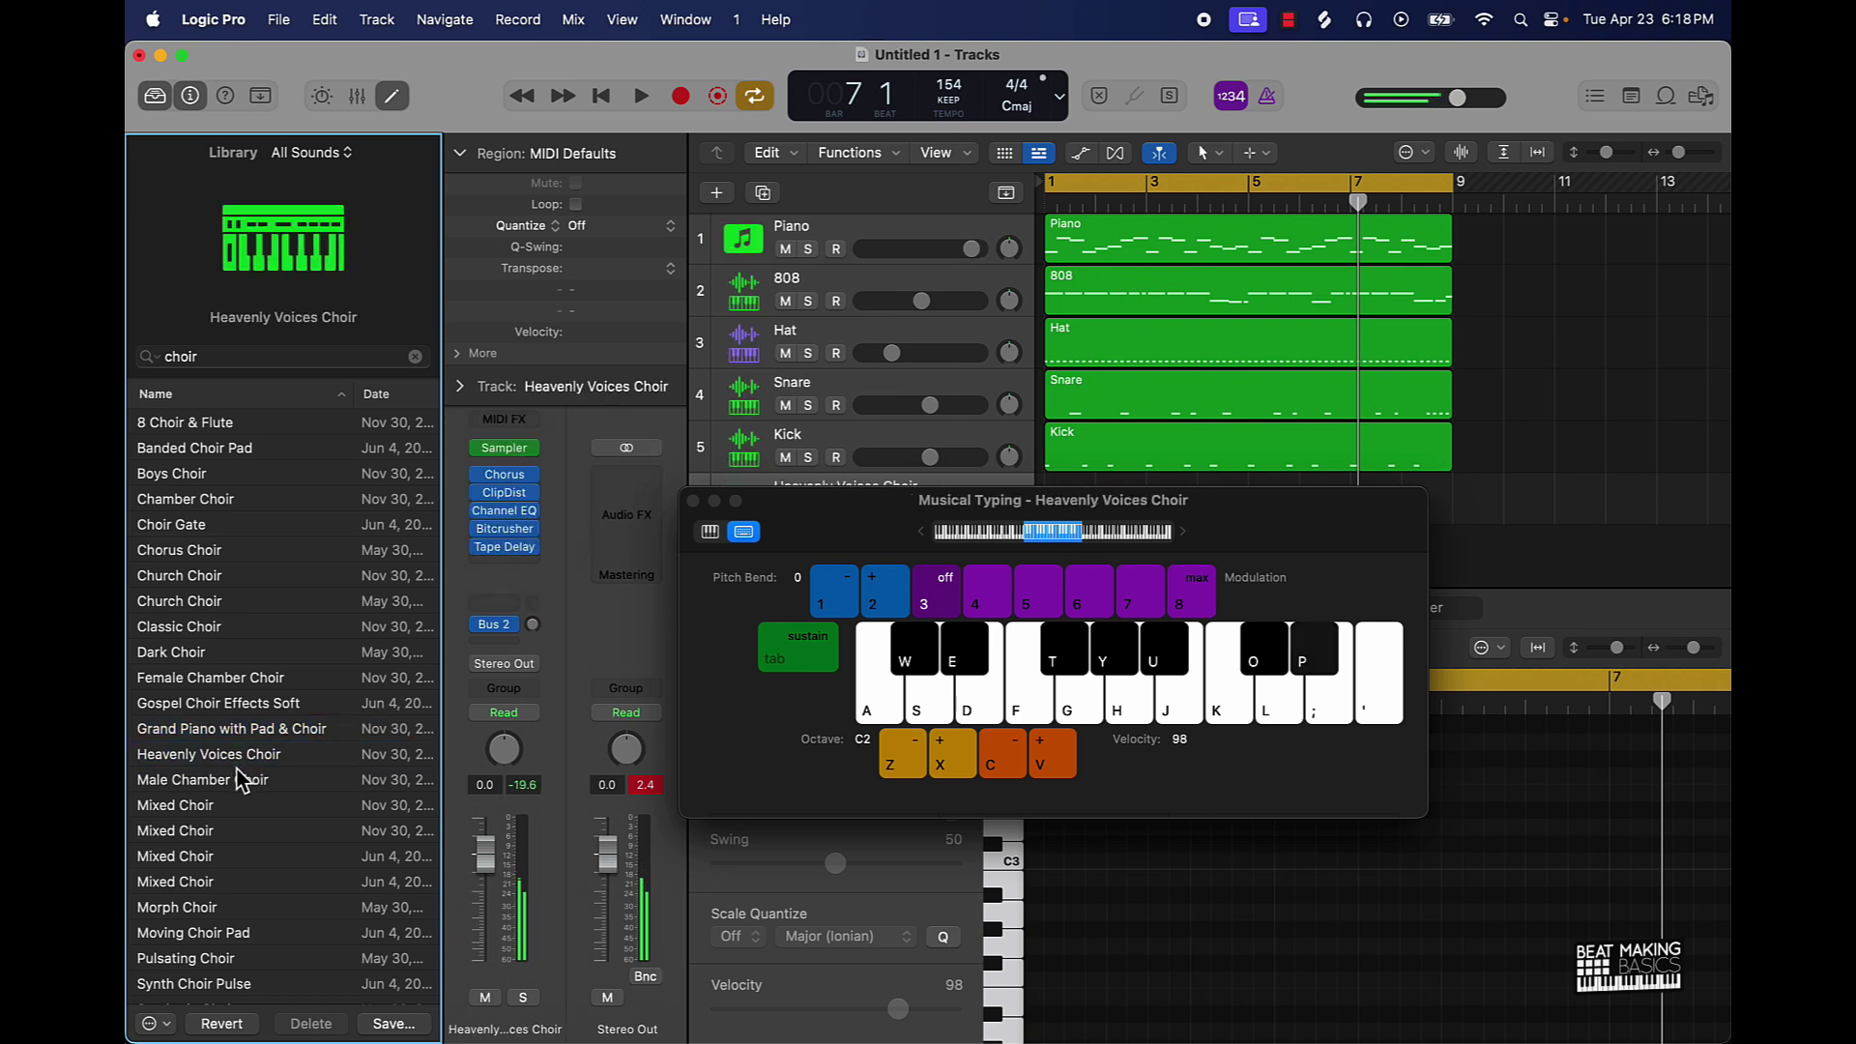
key("p")
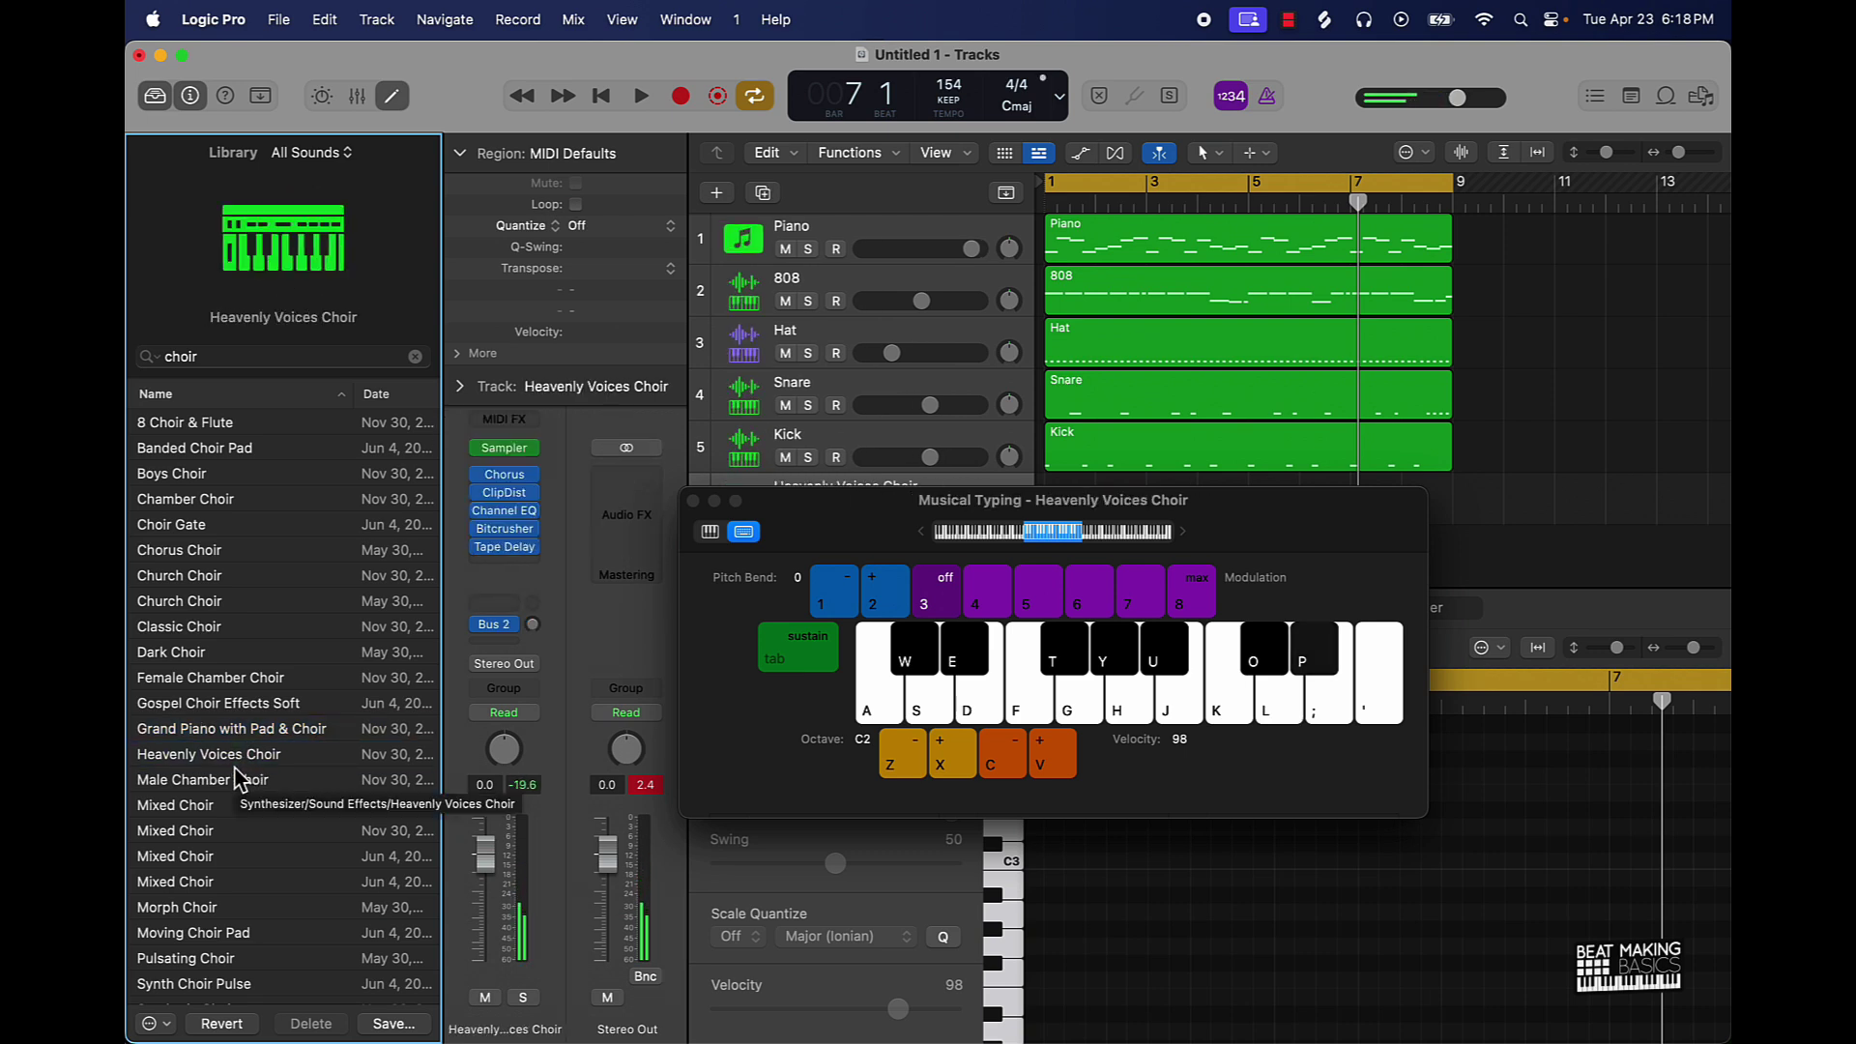
key("z")
key("p")
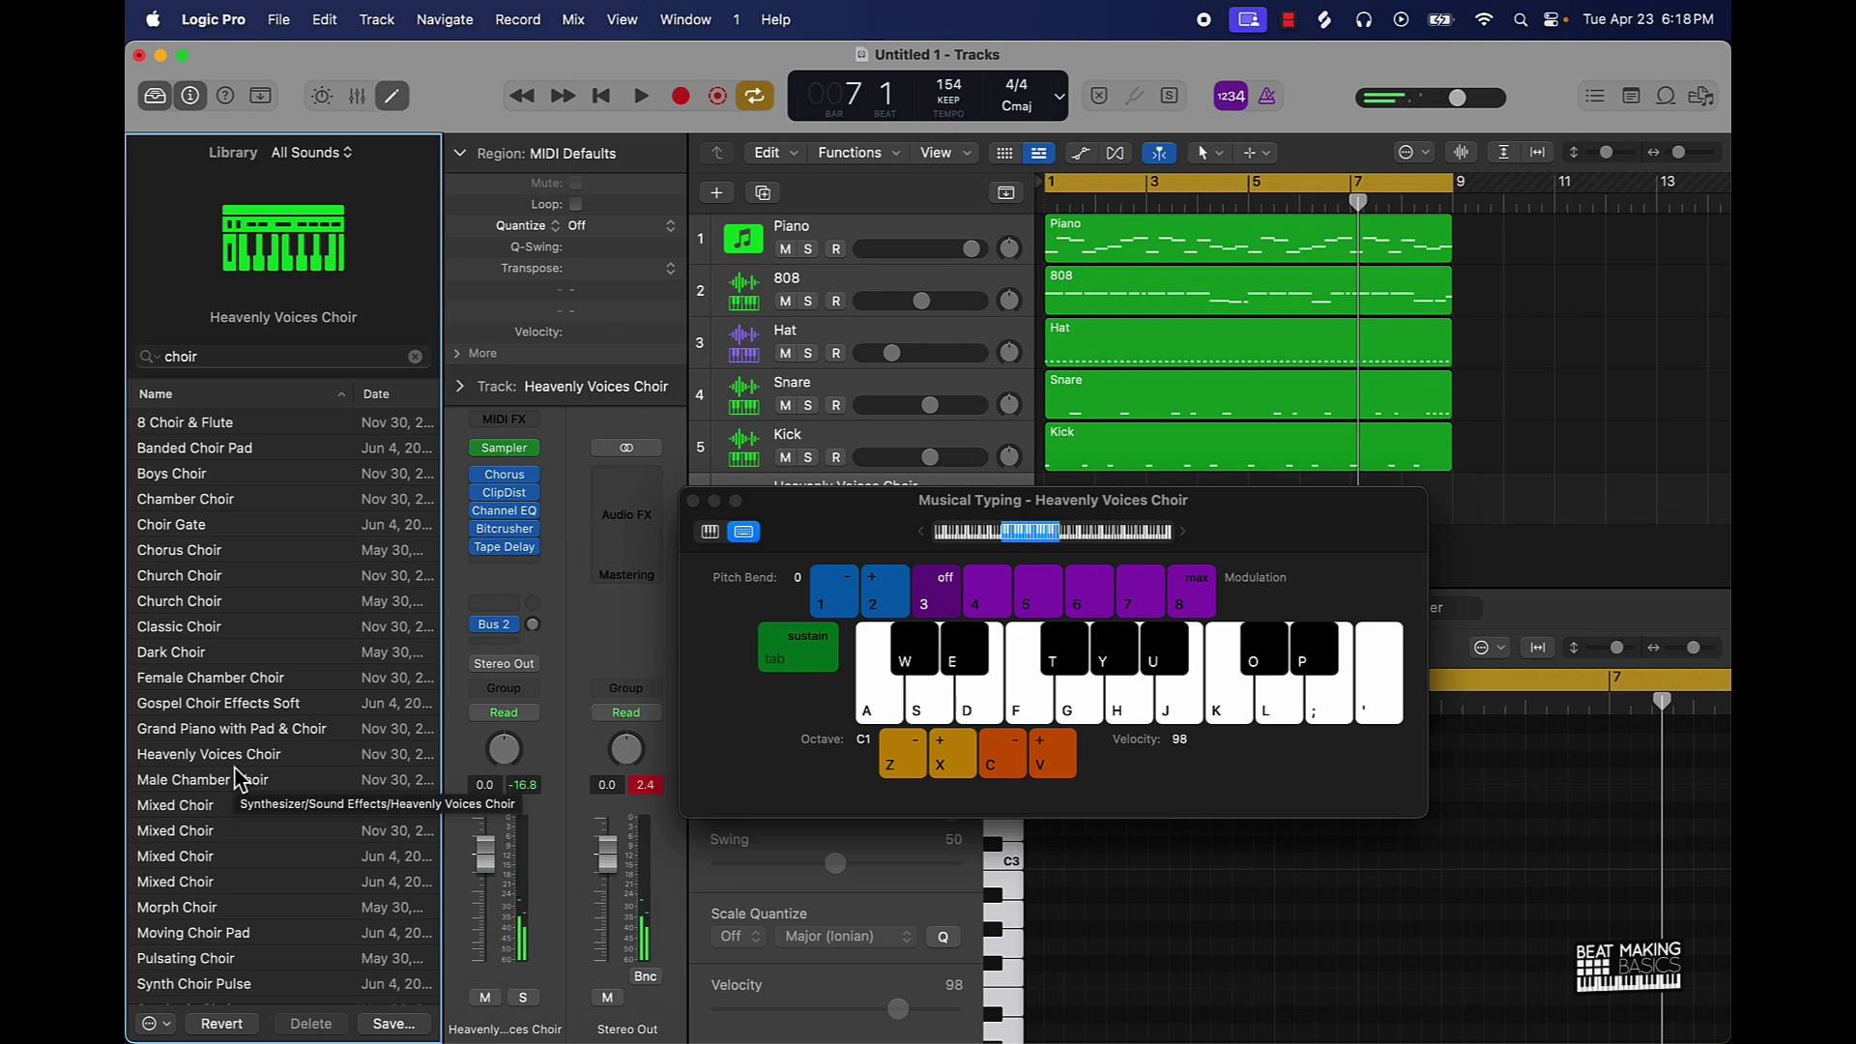
key("g")
- Audition the Male Chamber Choir and Mixed Choir patches, raising the Musical Typing octave to C3
left_click(211, 780)
key("h")
key("j")
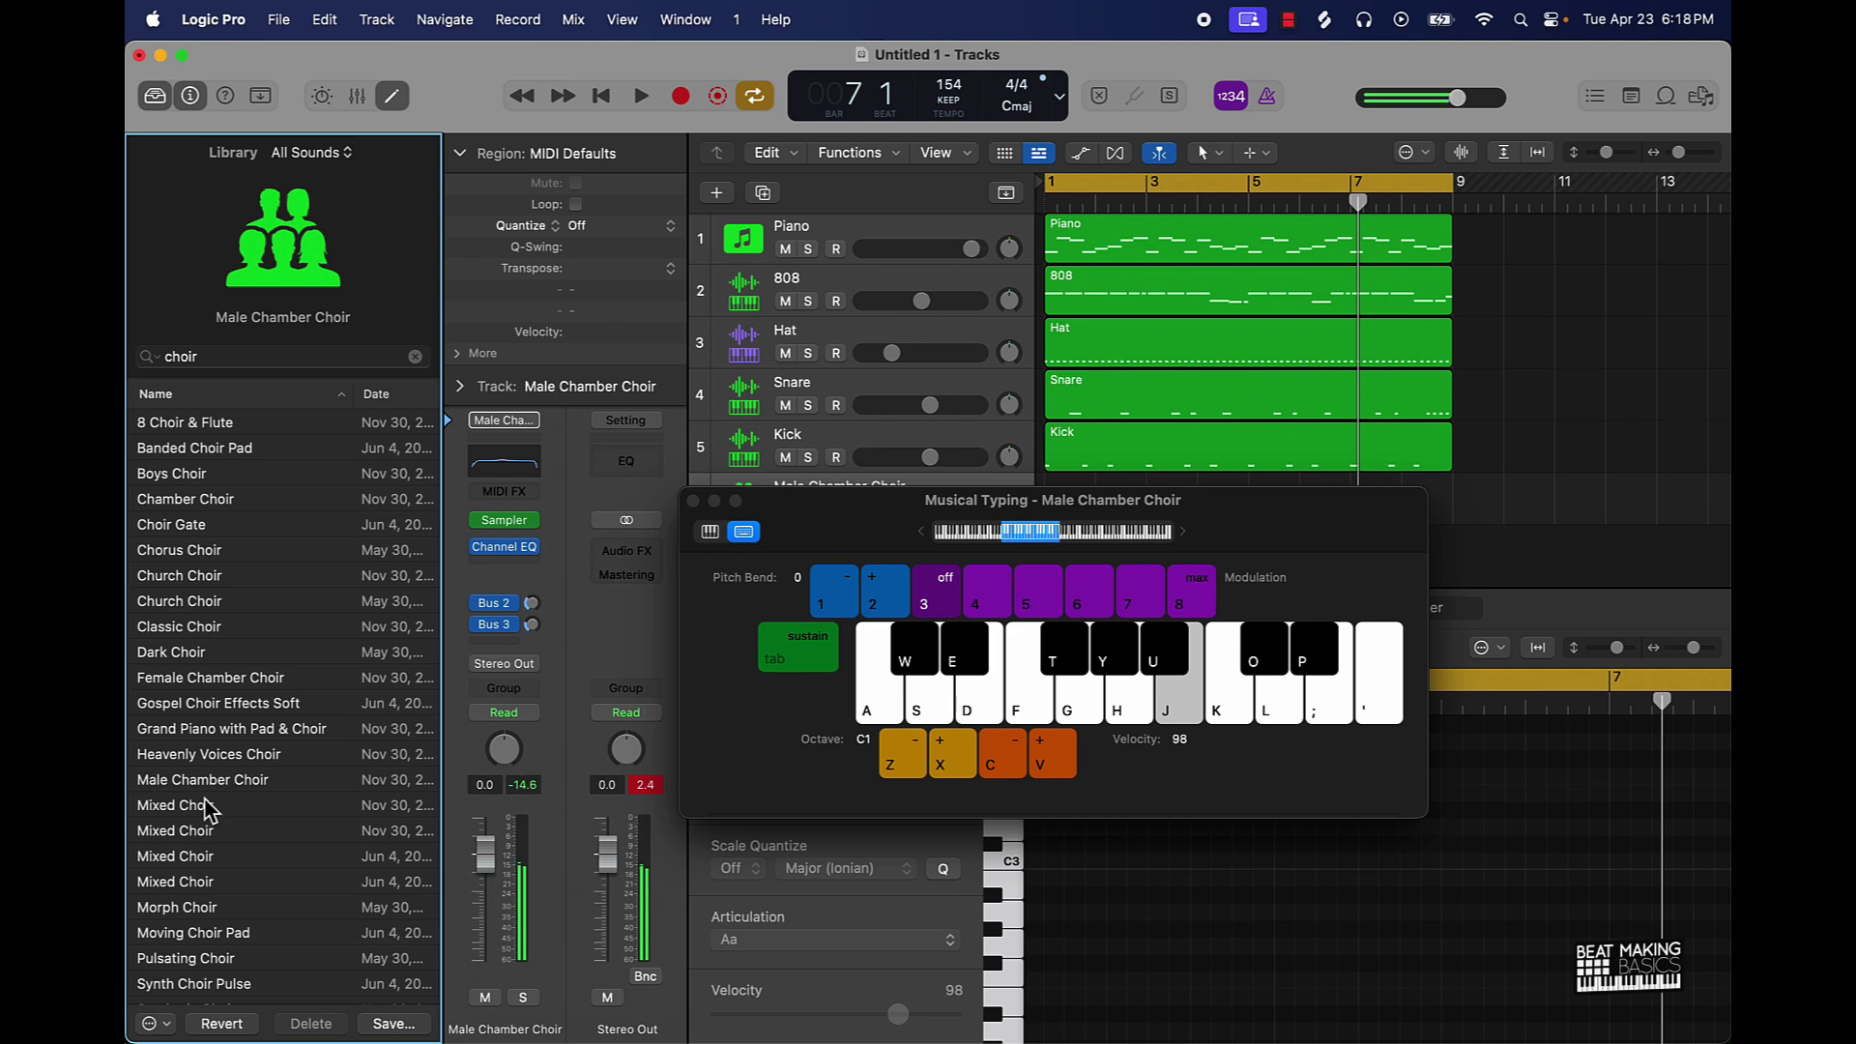
left_click(207, 806)
key("k")
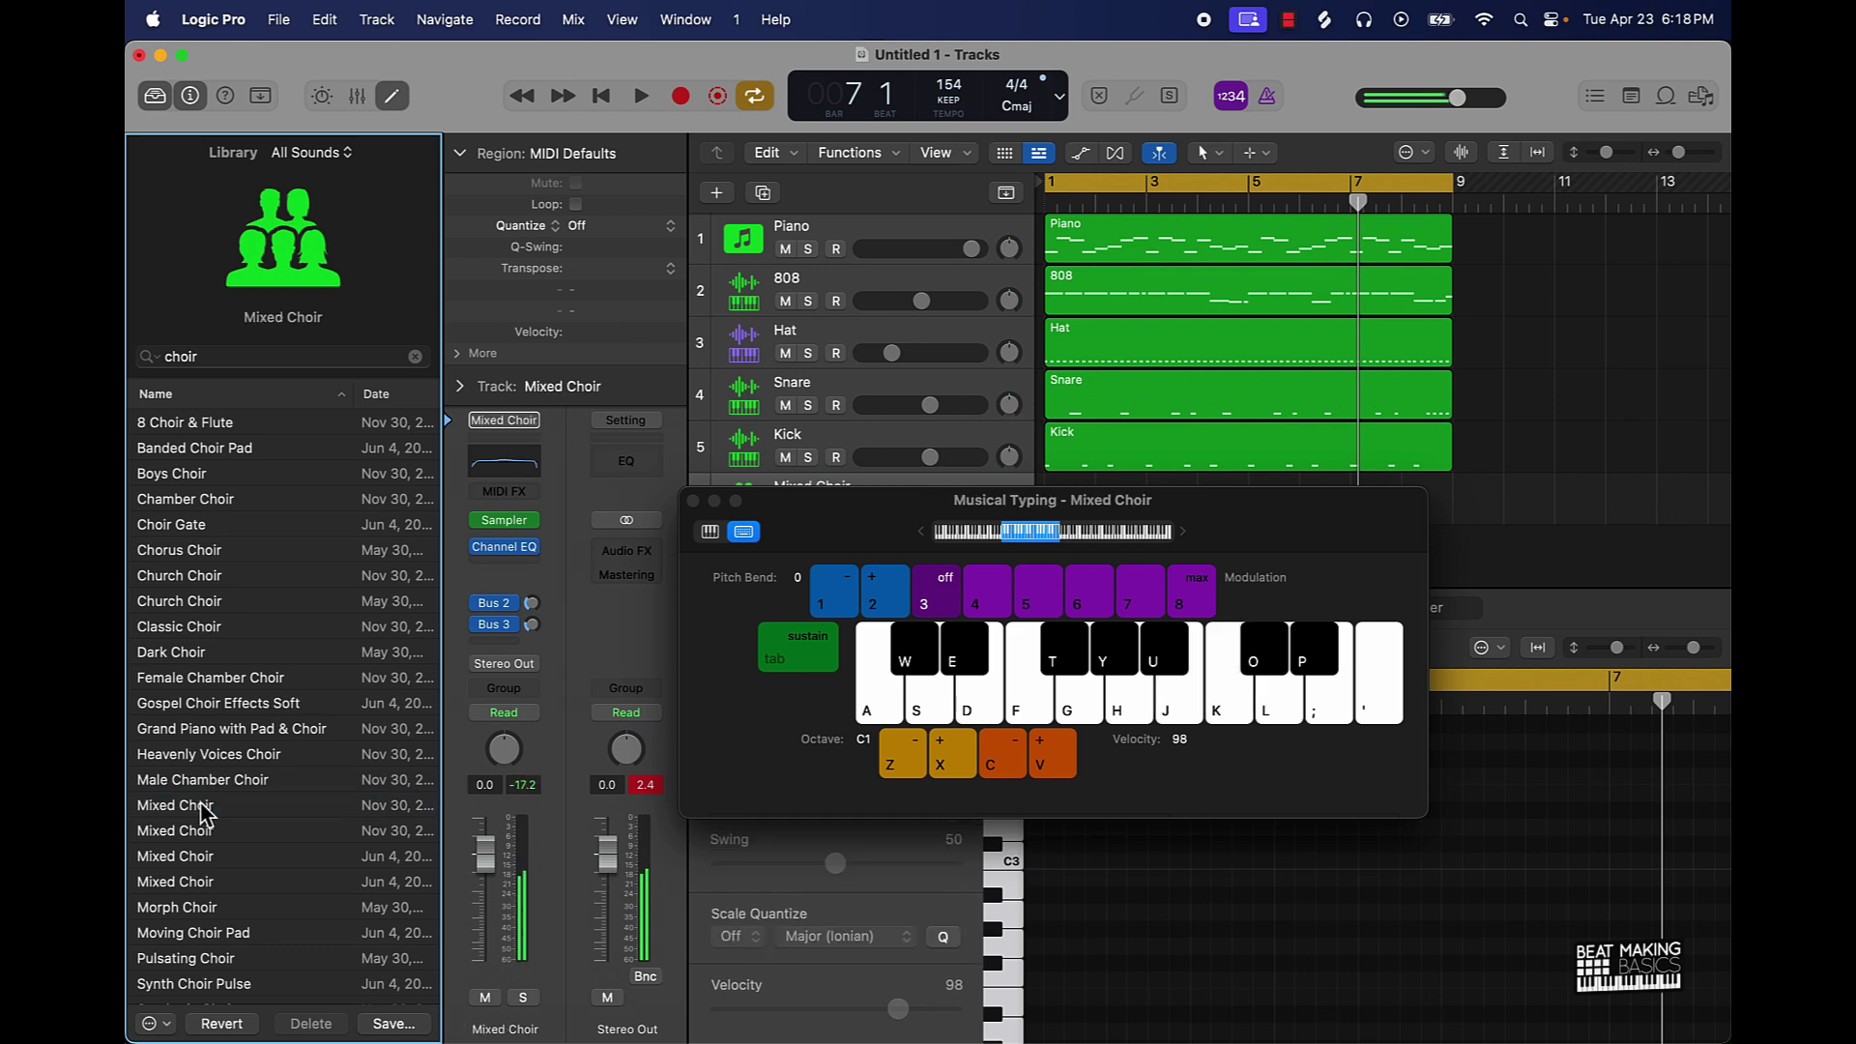
key("l")
key("p")
key("x")
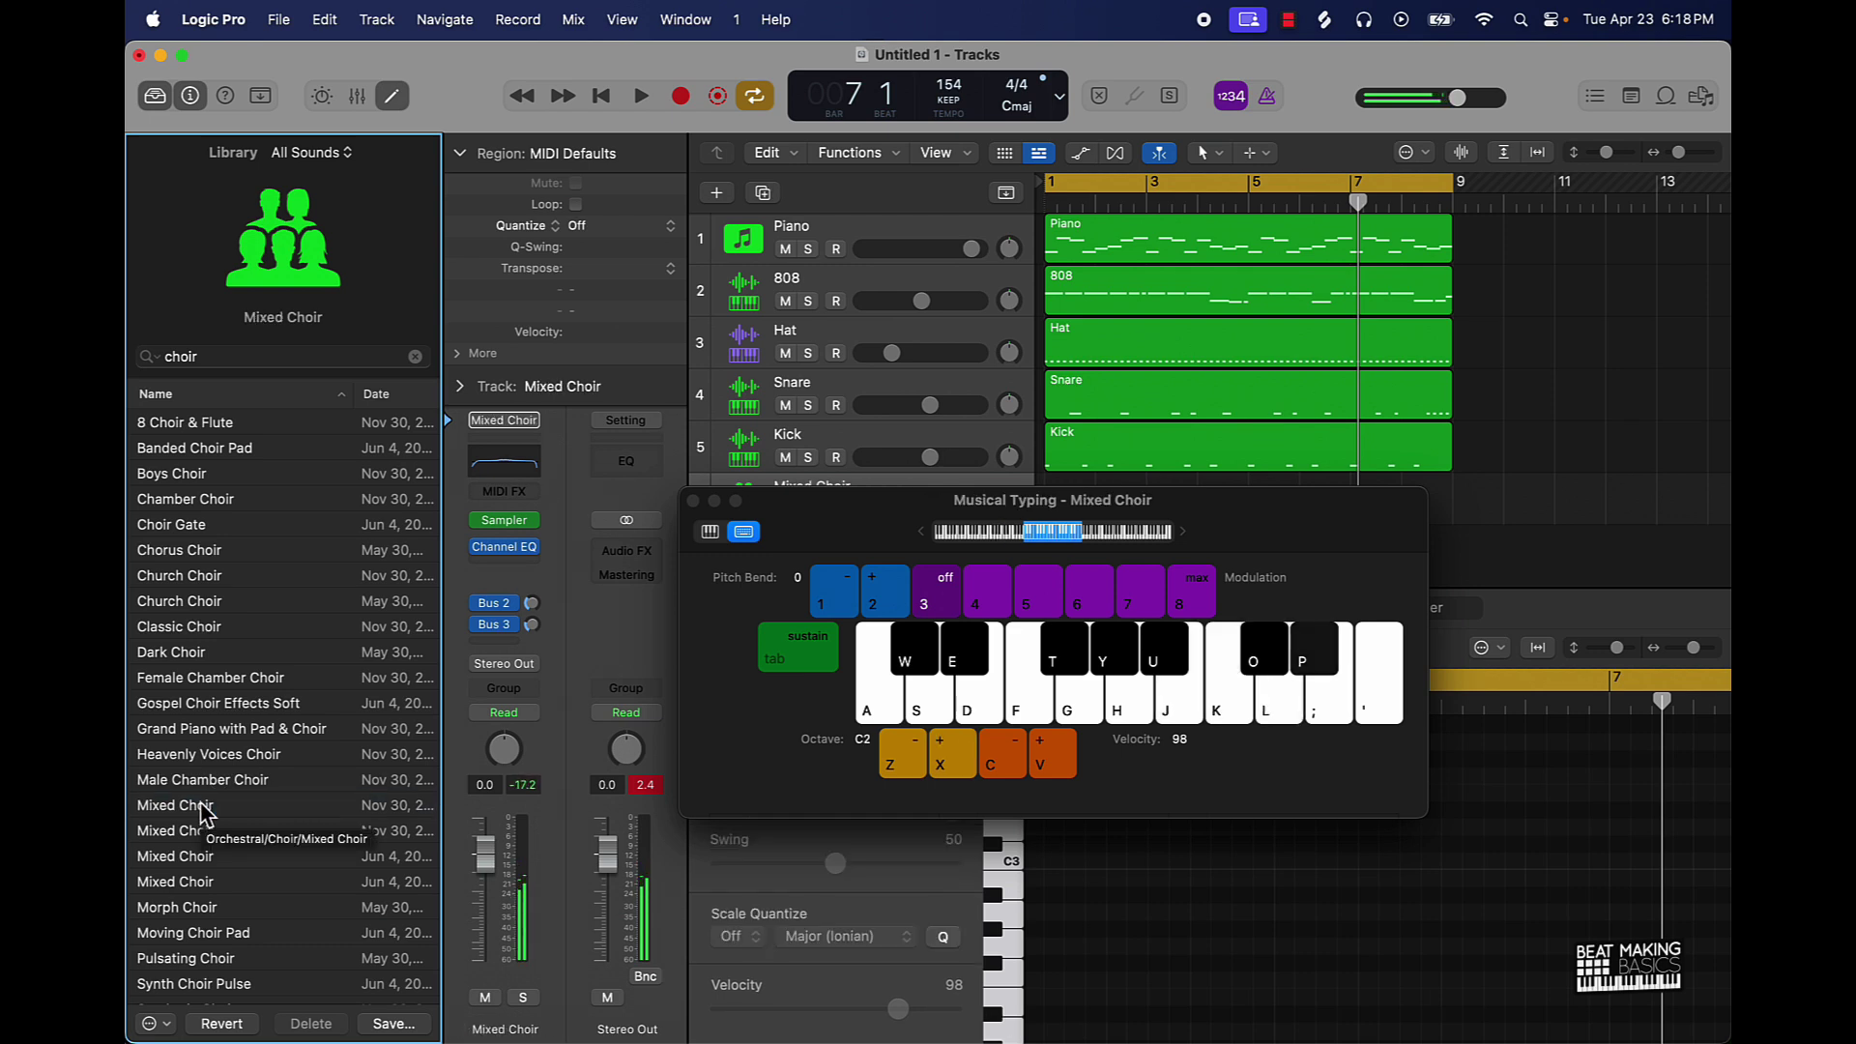
key("x")
key("p")
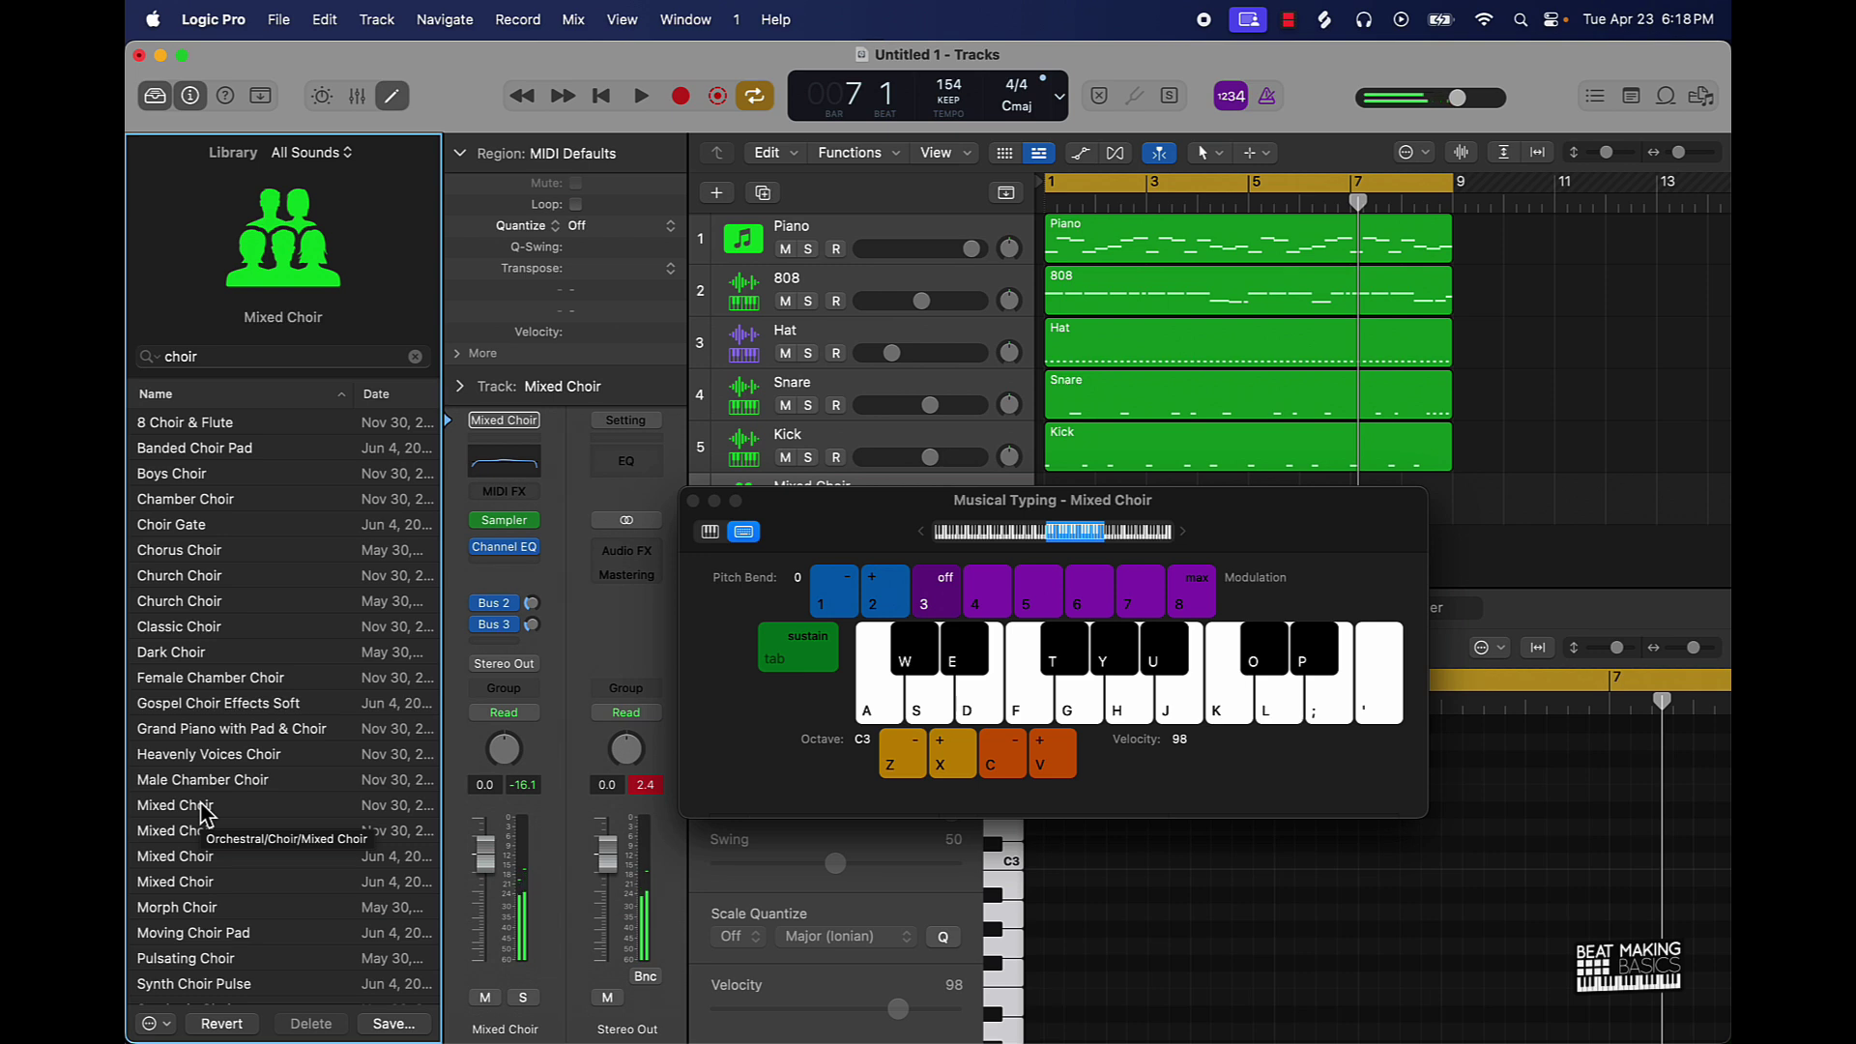
- Try out melody ideas over the Mixed Choir patch at octave C3 without recording
key("e")
key("g")
key("e")
key("f")
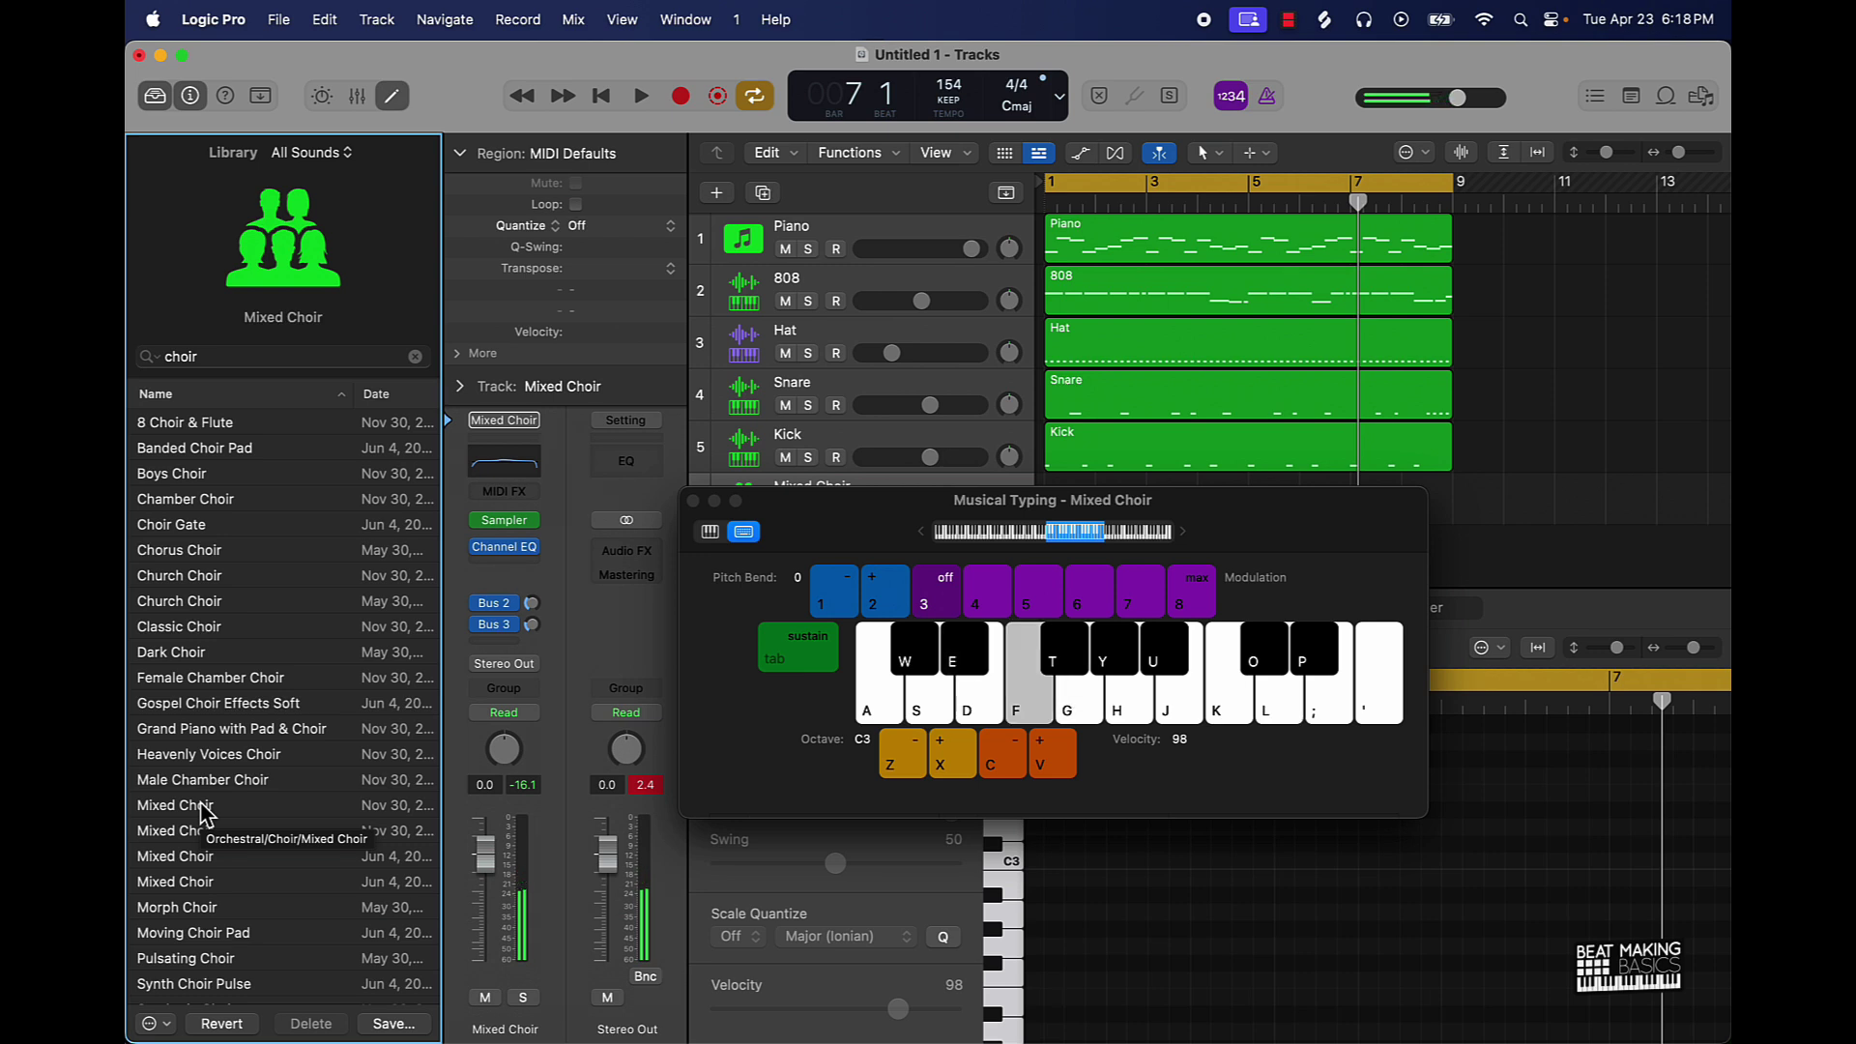
key("t")
key("e")
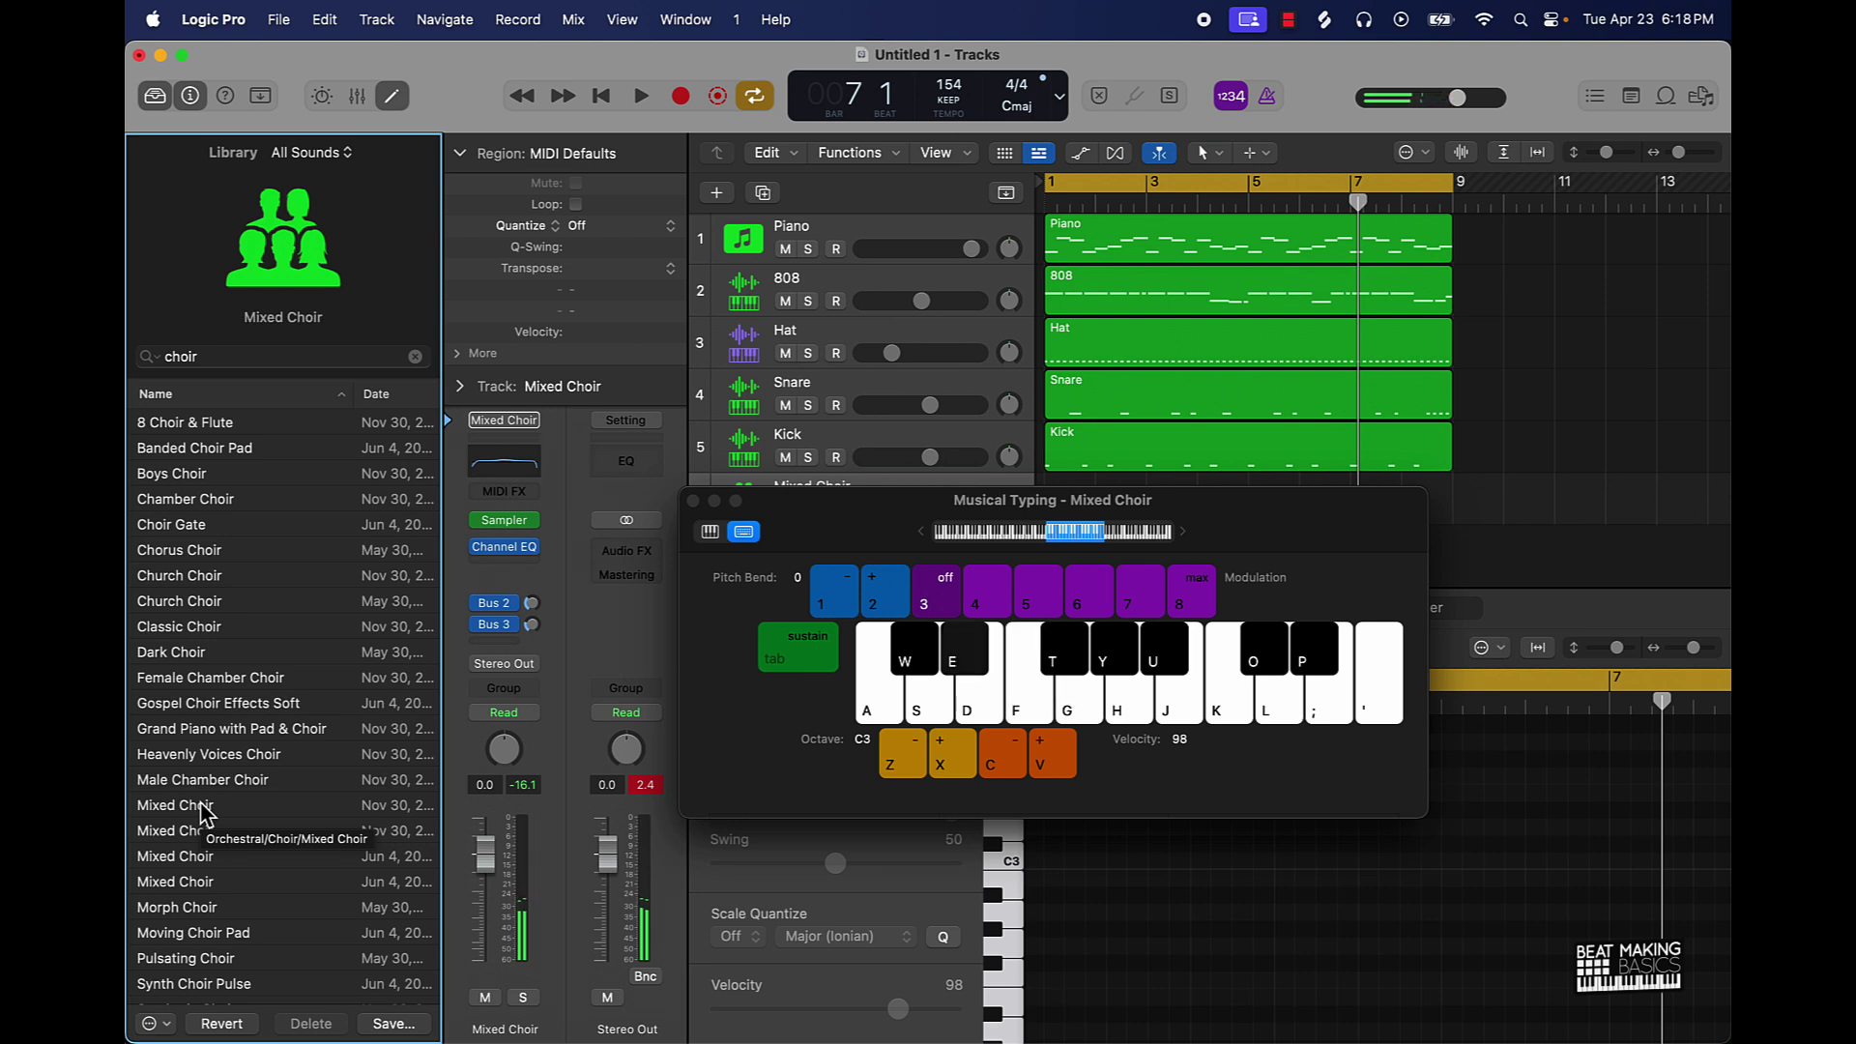
key("t")
key("j")
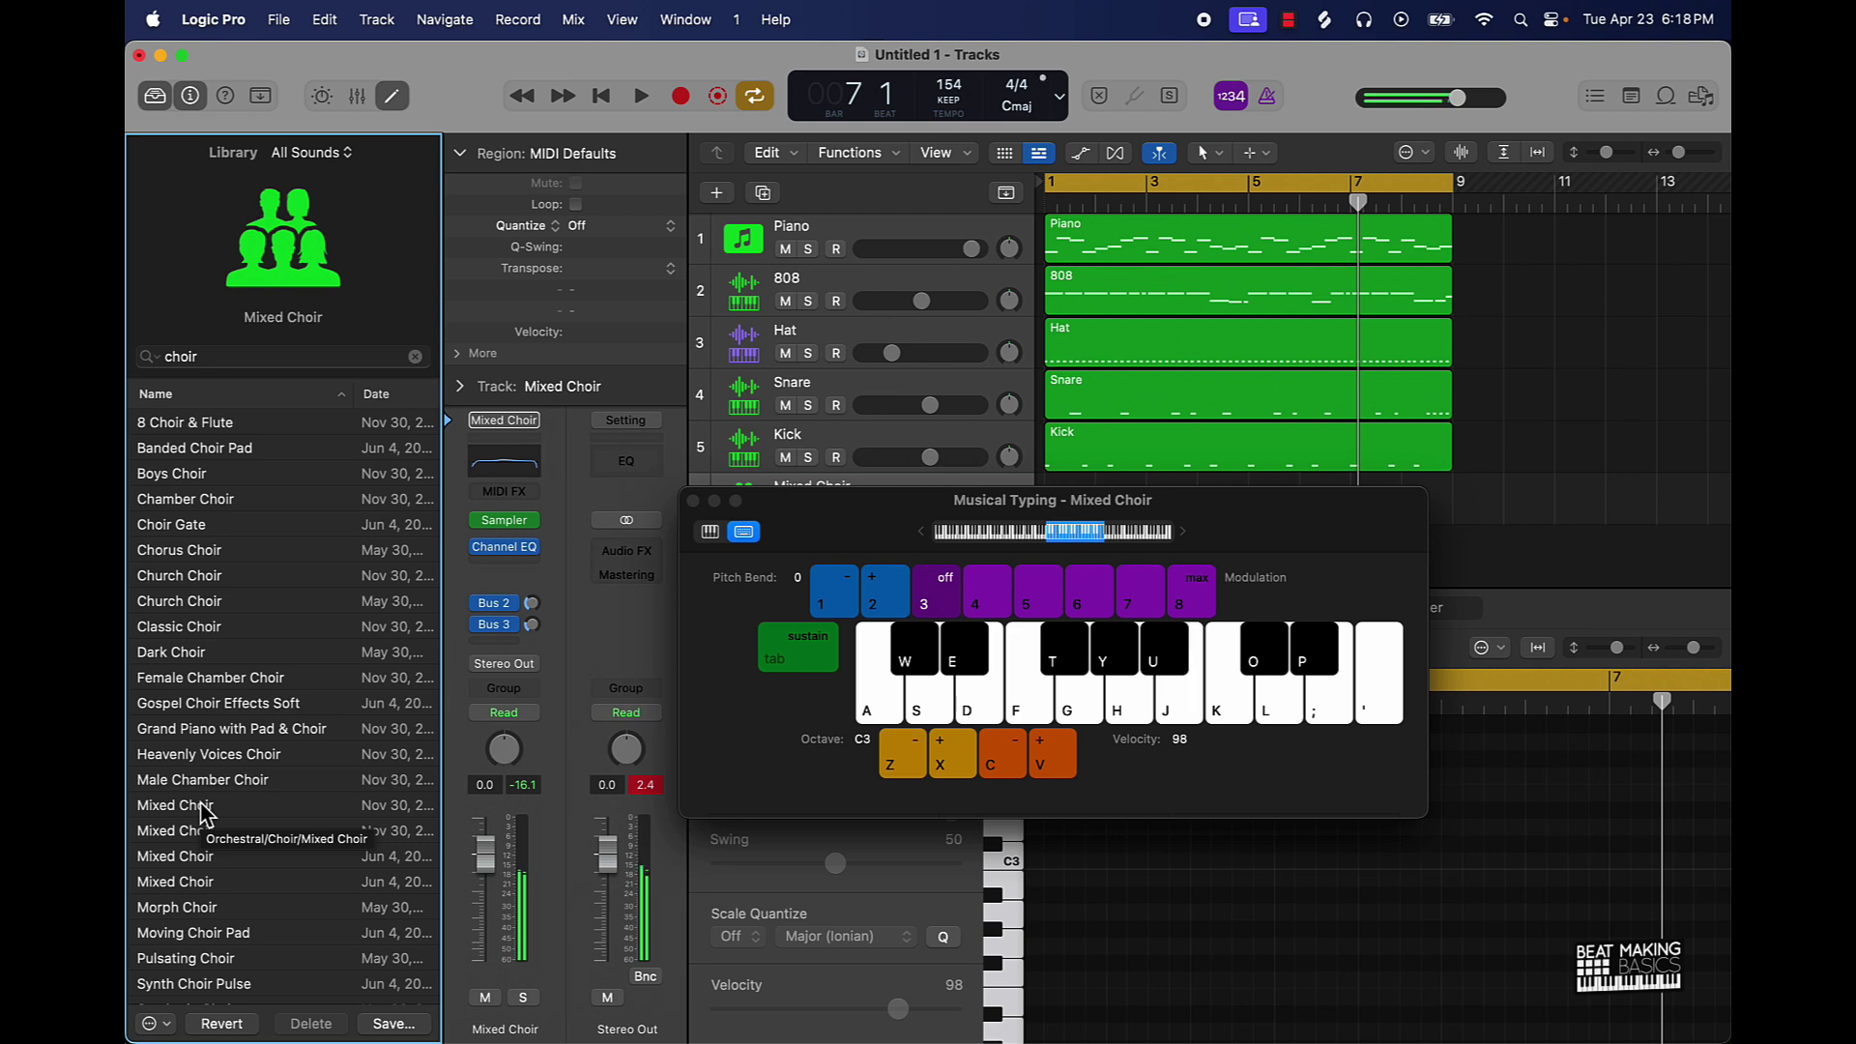
key("u")
key("u")
key("e")
key("u")
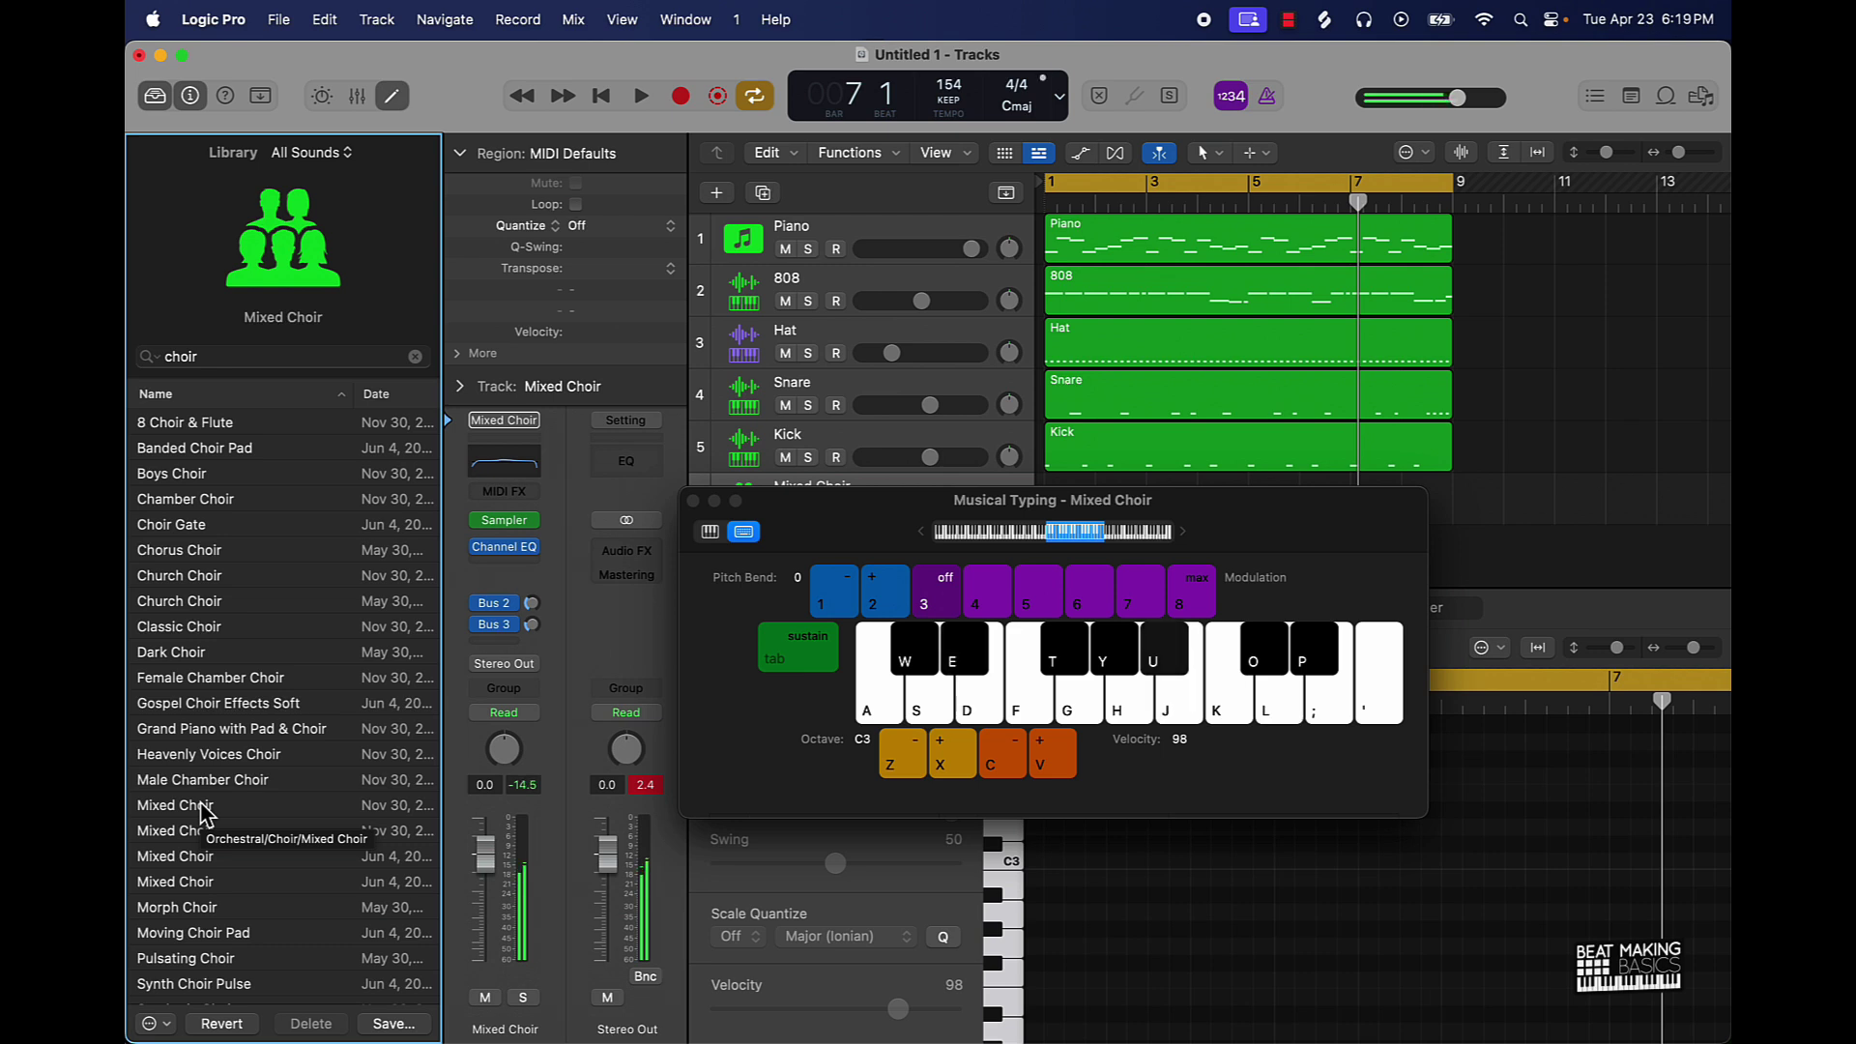
key("e")
key("j")
key("t")
key("h")
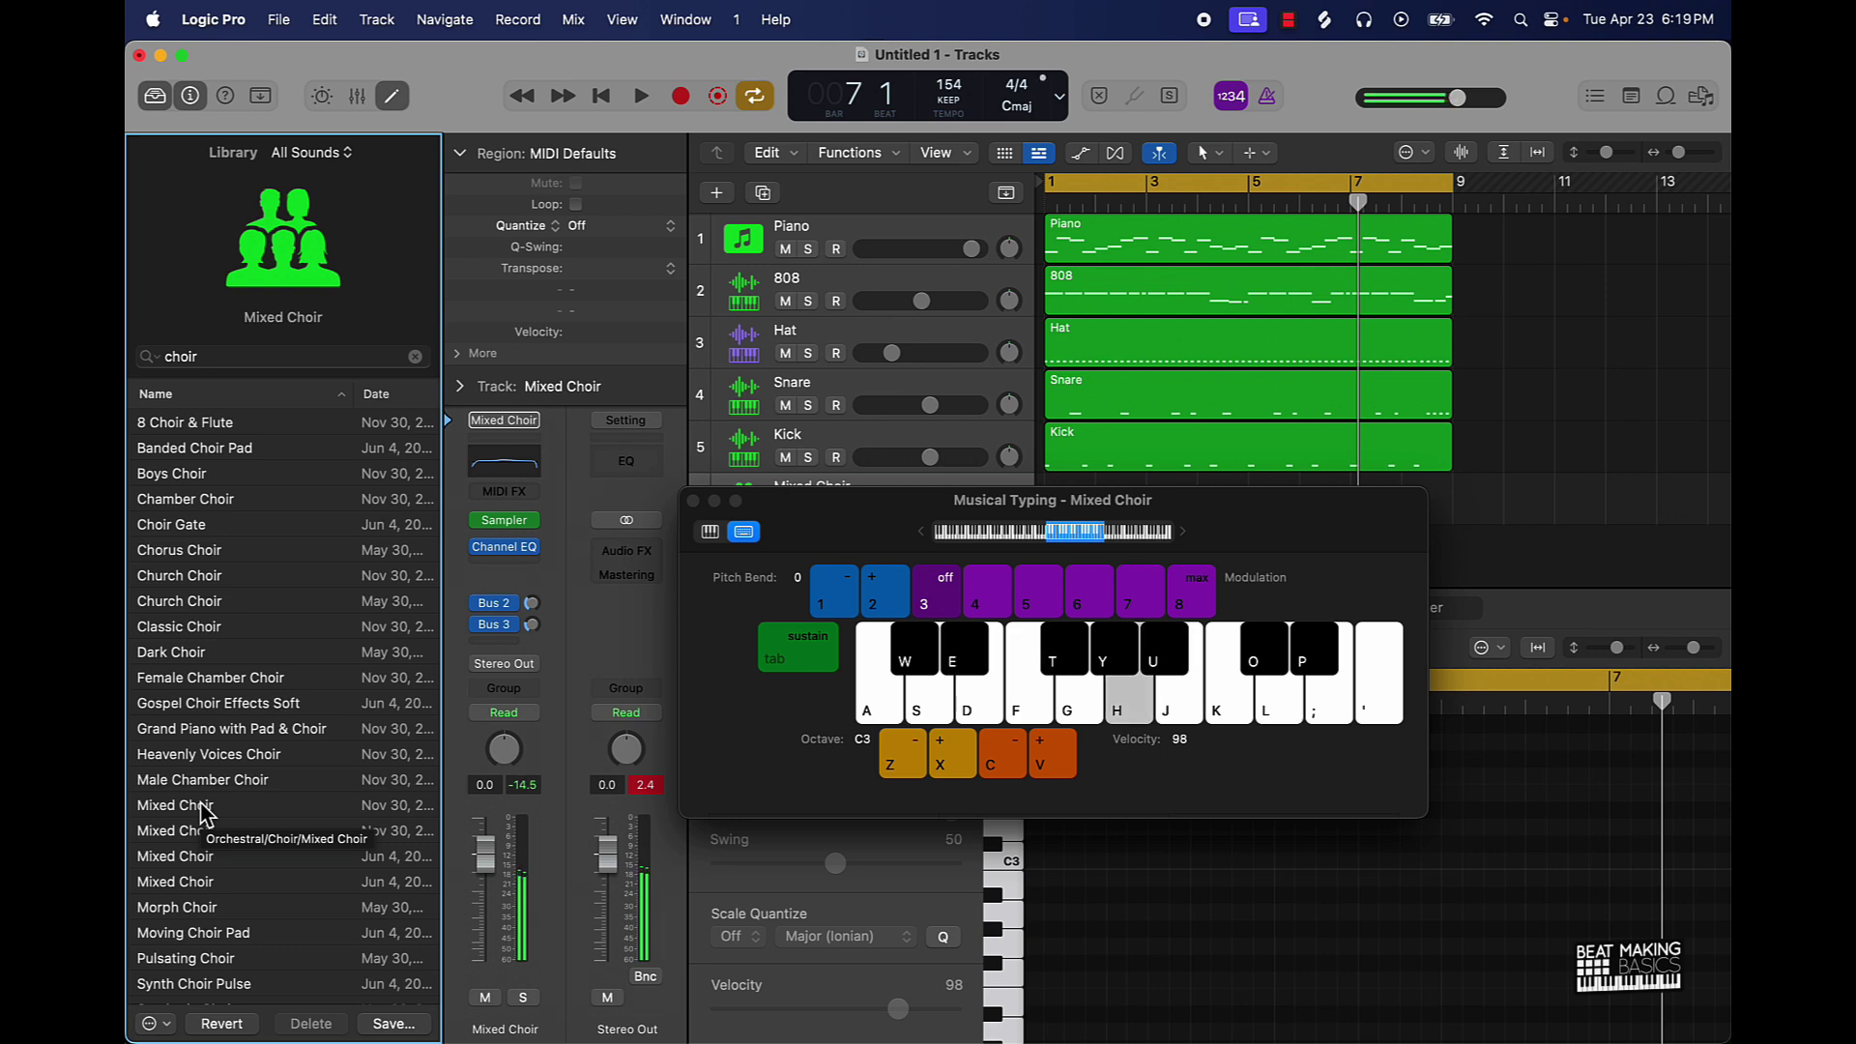
key("j")
key("e")
key("u")
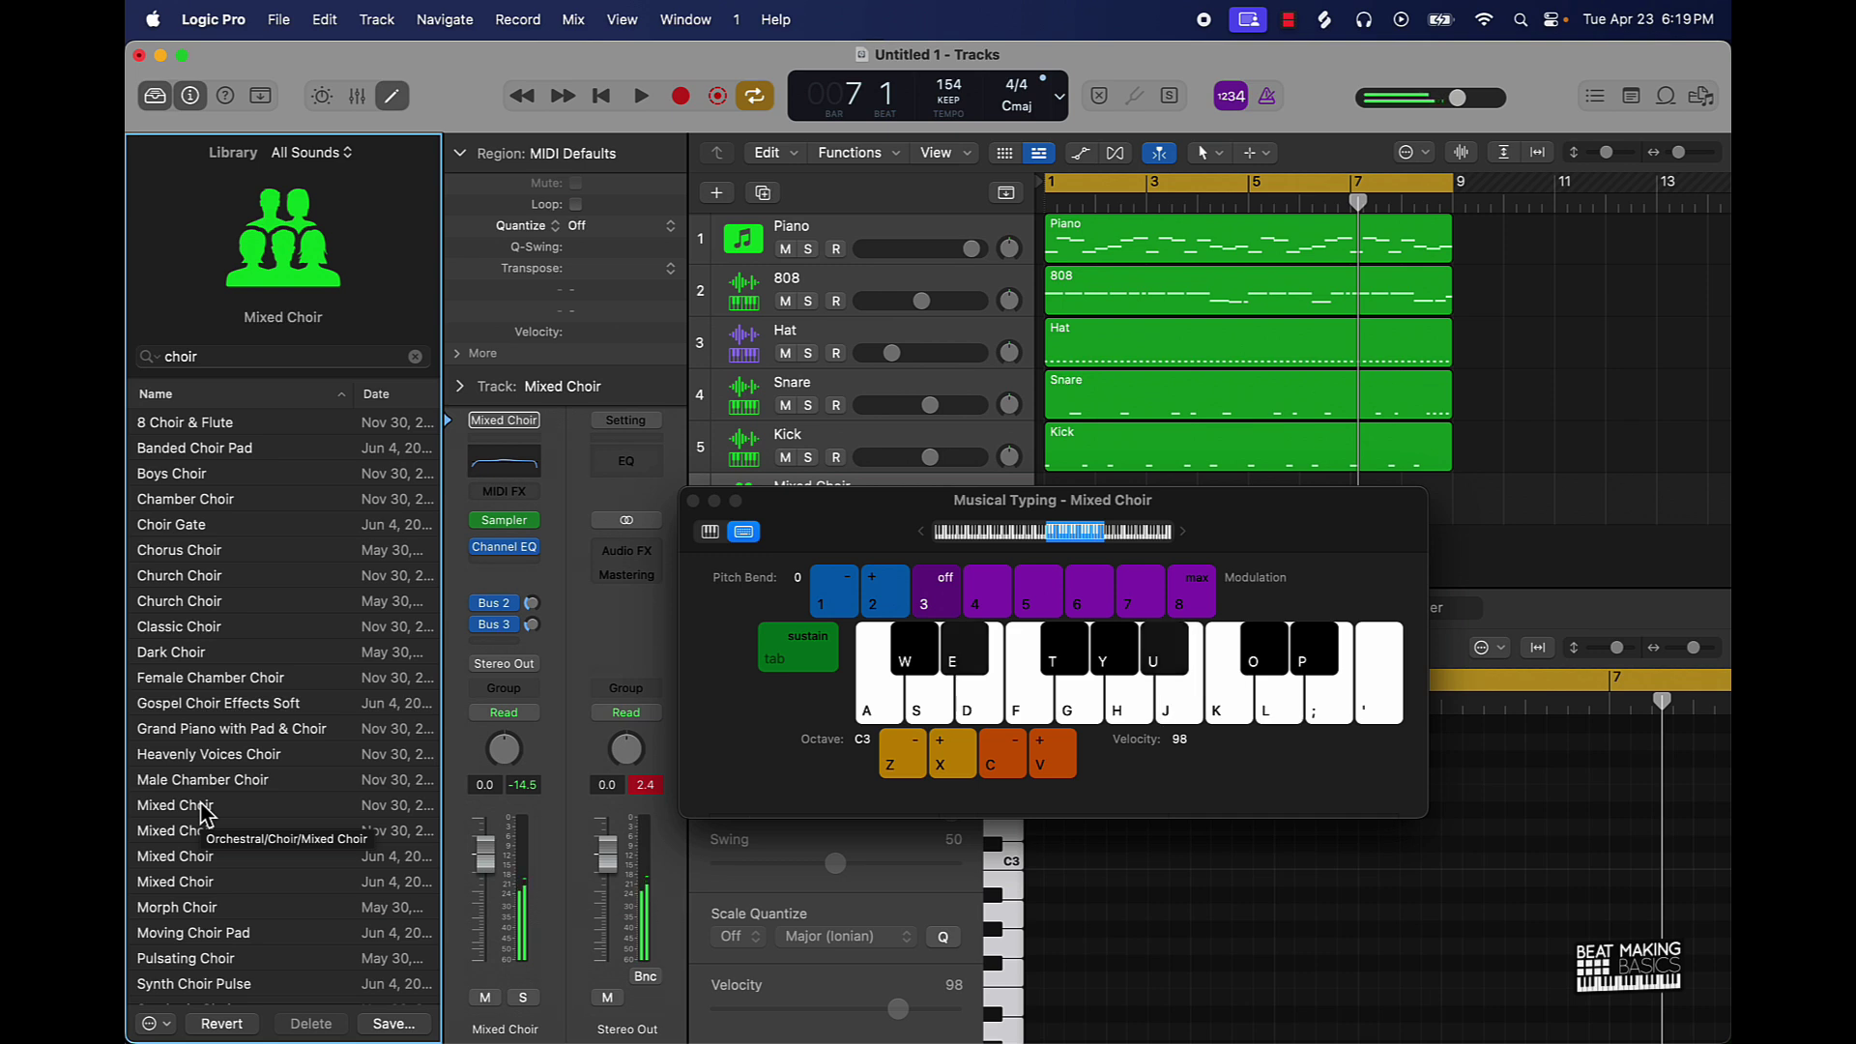
- Audition another Mixed Choir variant, Morph Choir, Moving Choir Pad, Synth Choir Pulse and Synthetic Choir on the track
left_click(203, 810)
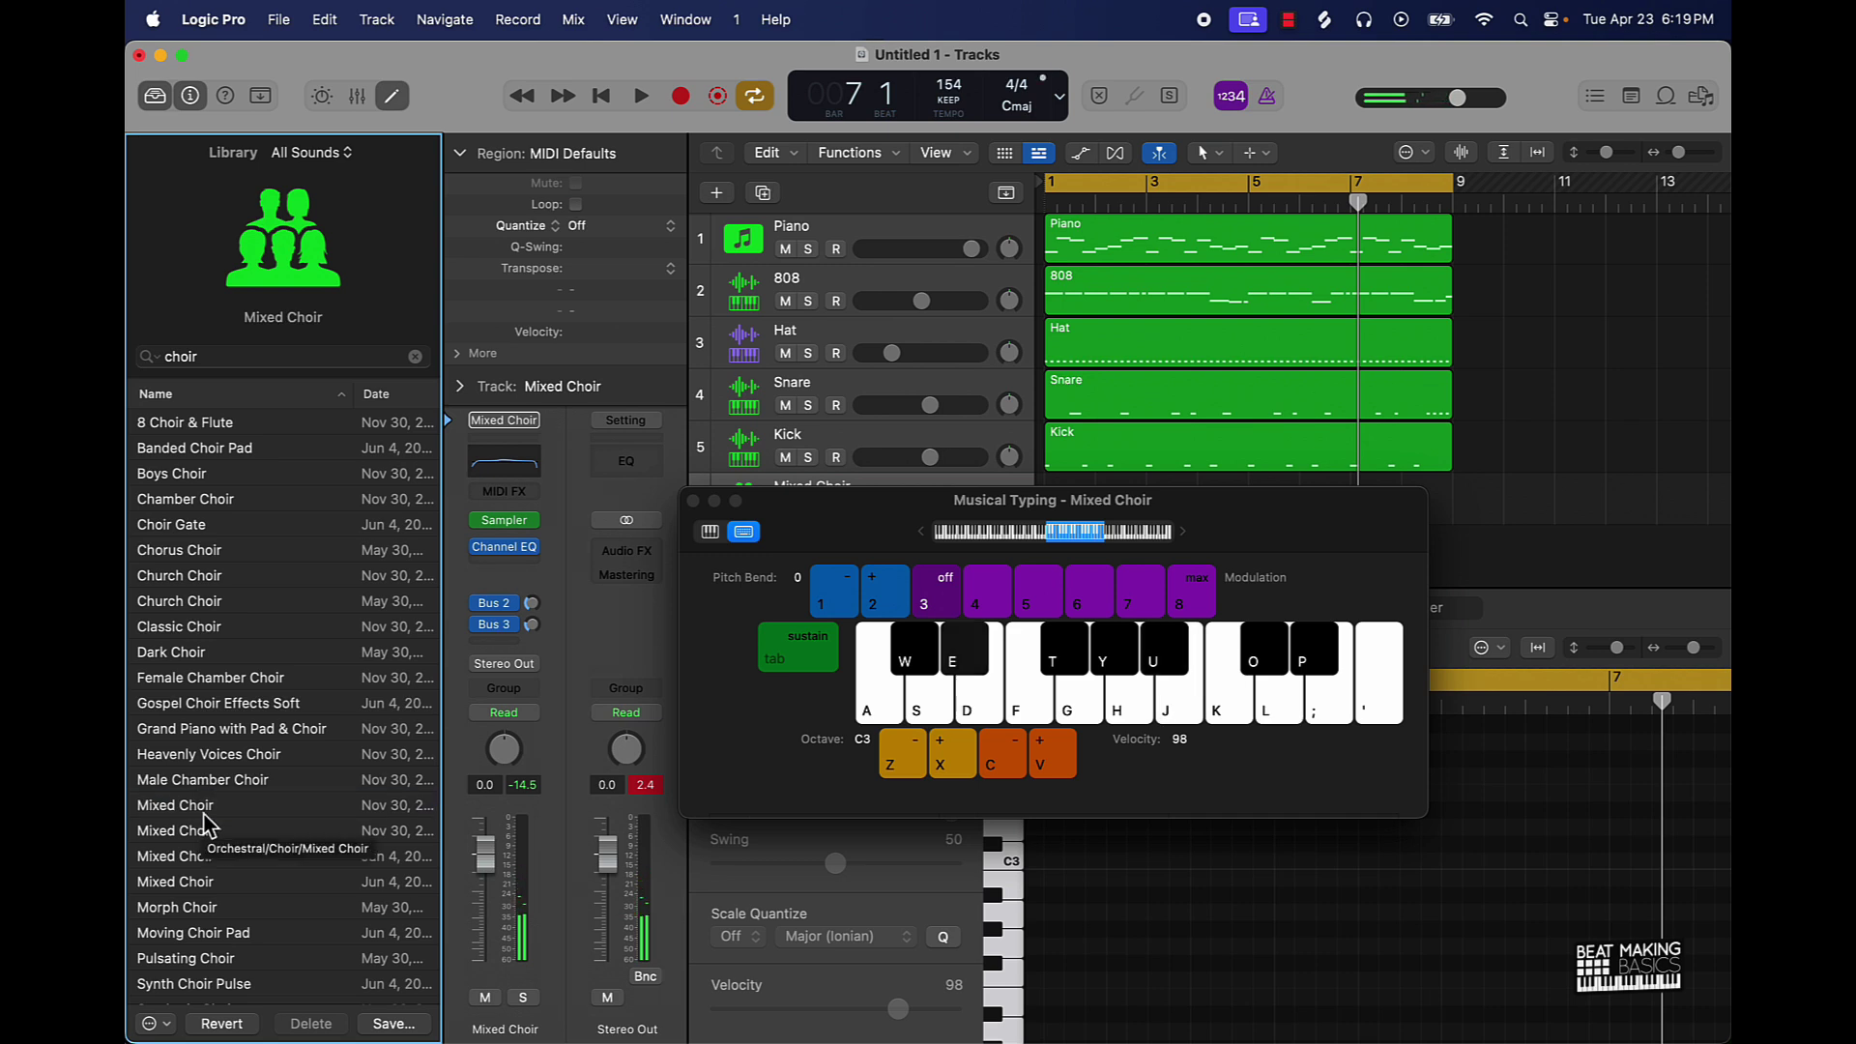
left_click(201, 882)
key("e")
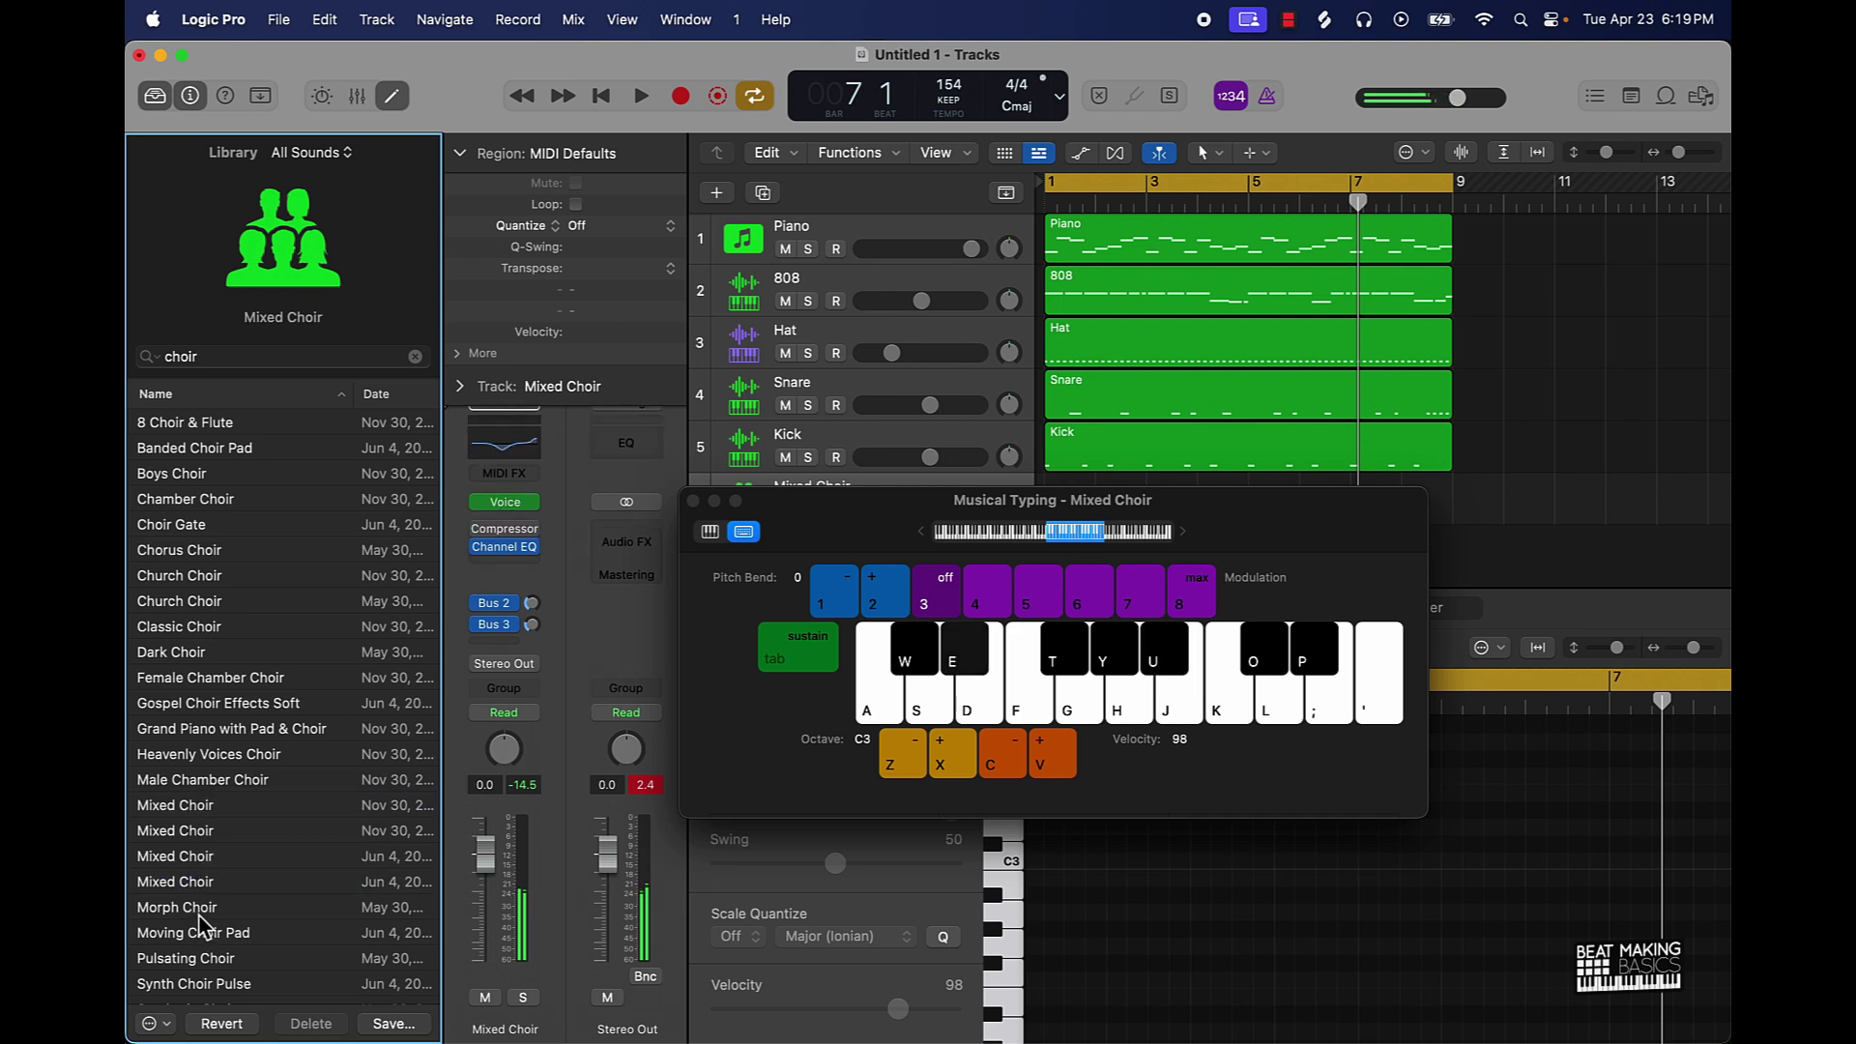
left_click(200, 909)
left_click(206, 933)
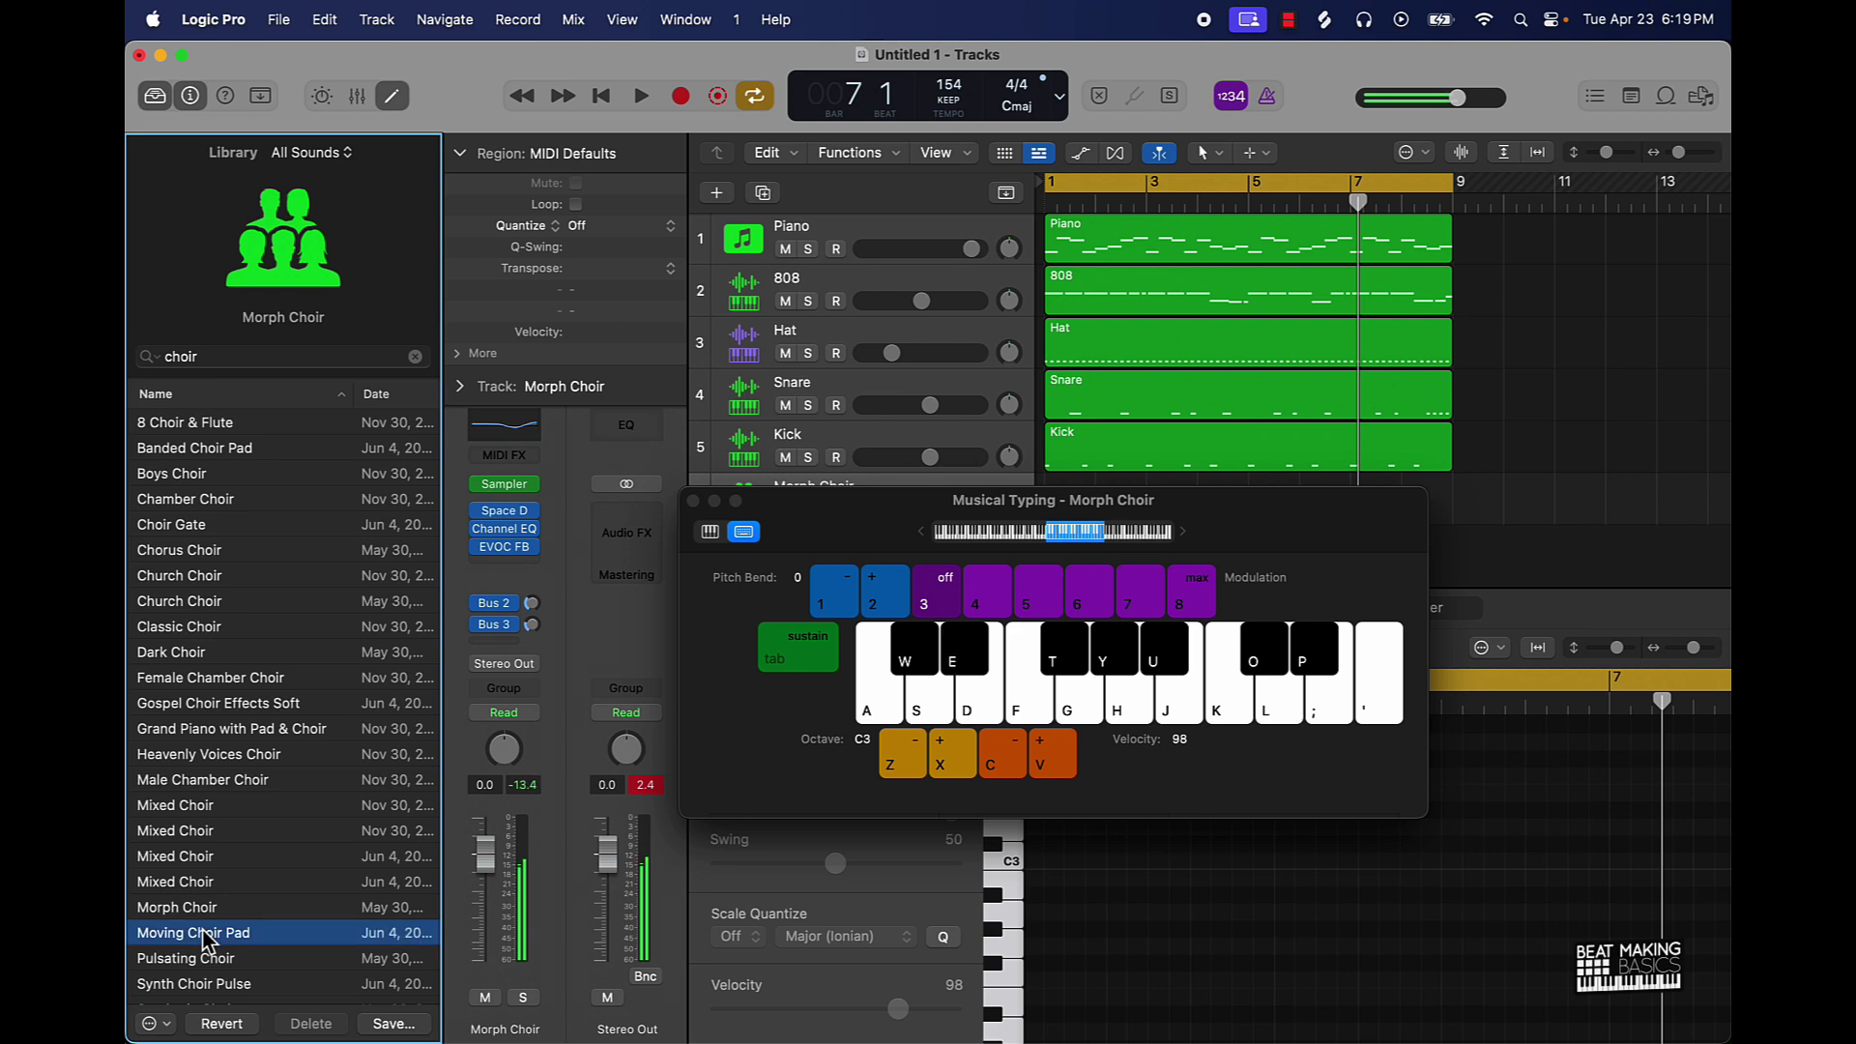
scroll(212, 940, "down", 2)
key("e")
left_click(211, 938)
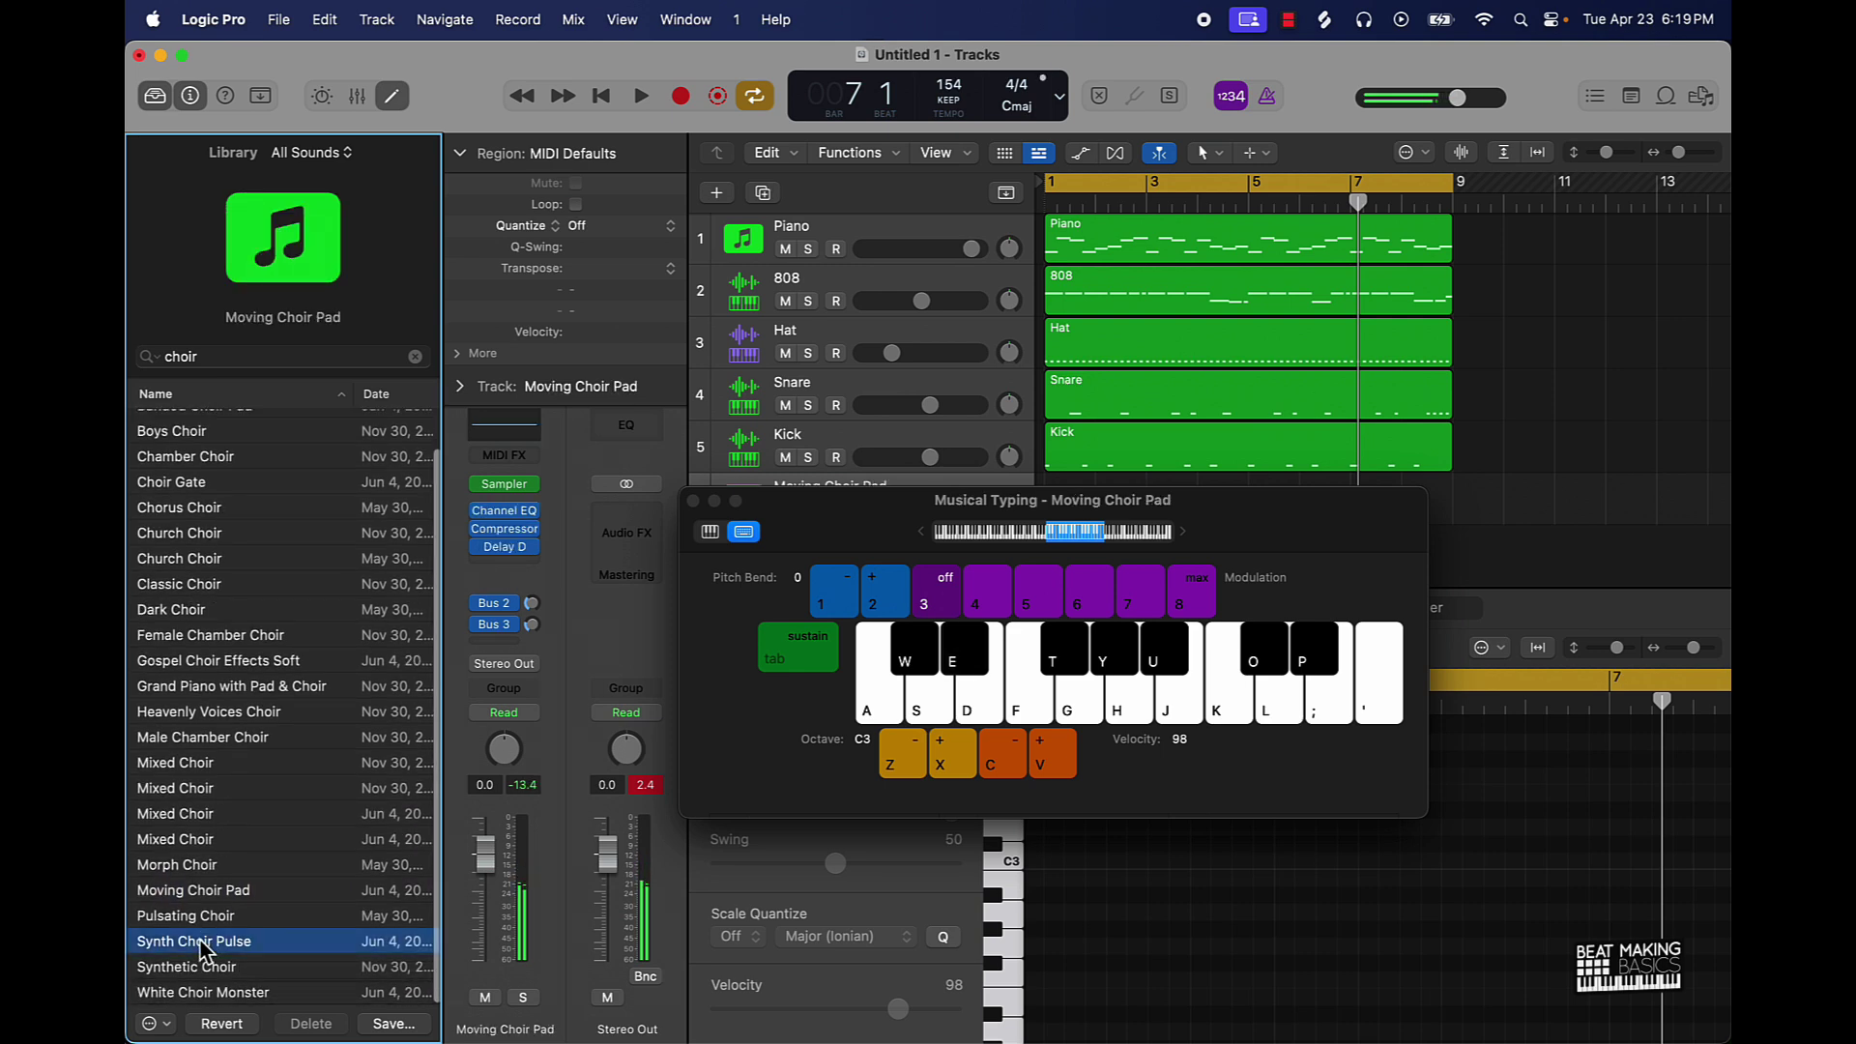
left_click(232, 969)
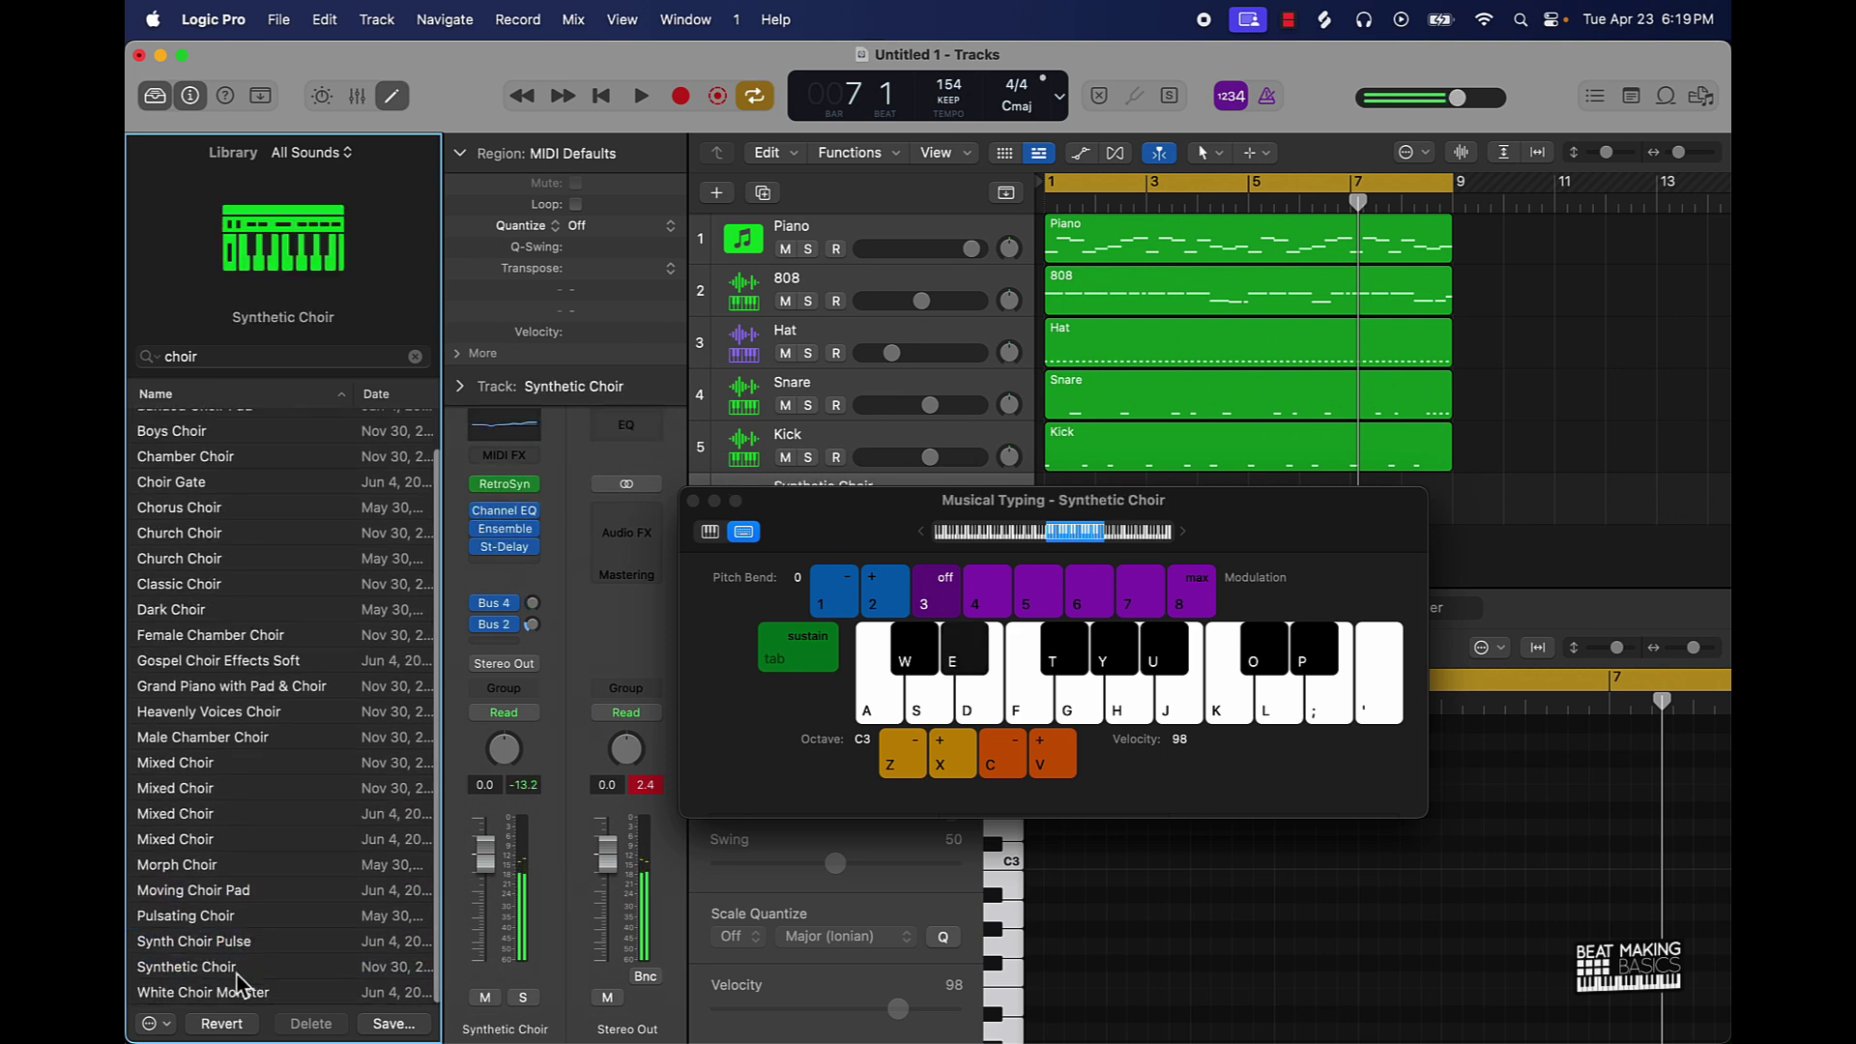
key("e")
- Load the White Choir Monster patch, test a note, and lower the track's volume to -10.6 dB
left_click(236, 993)
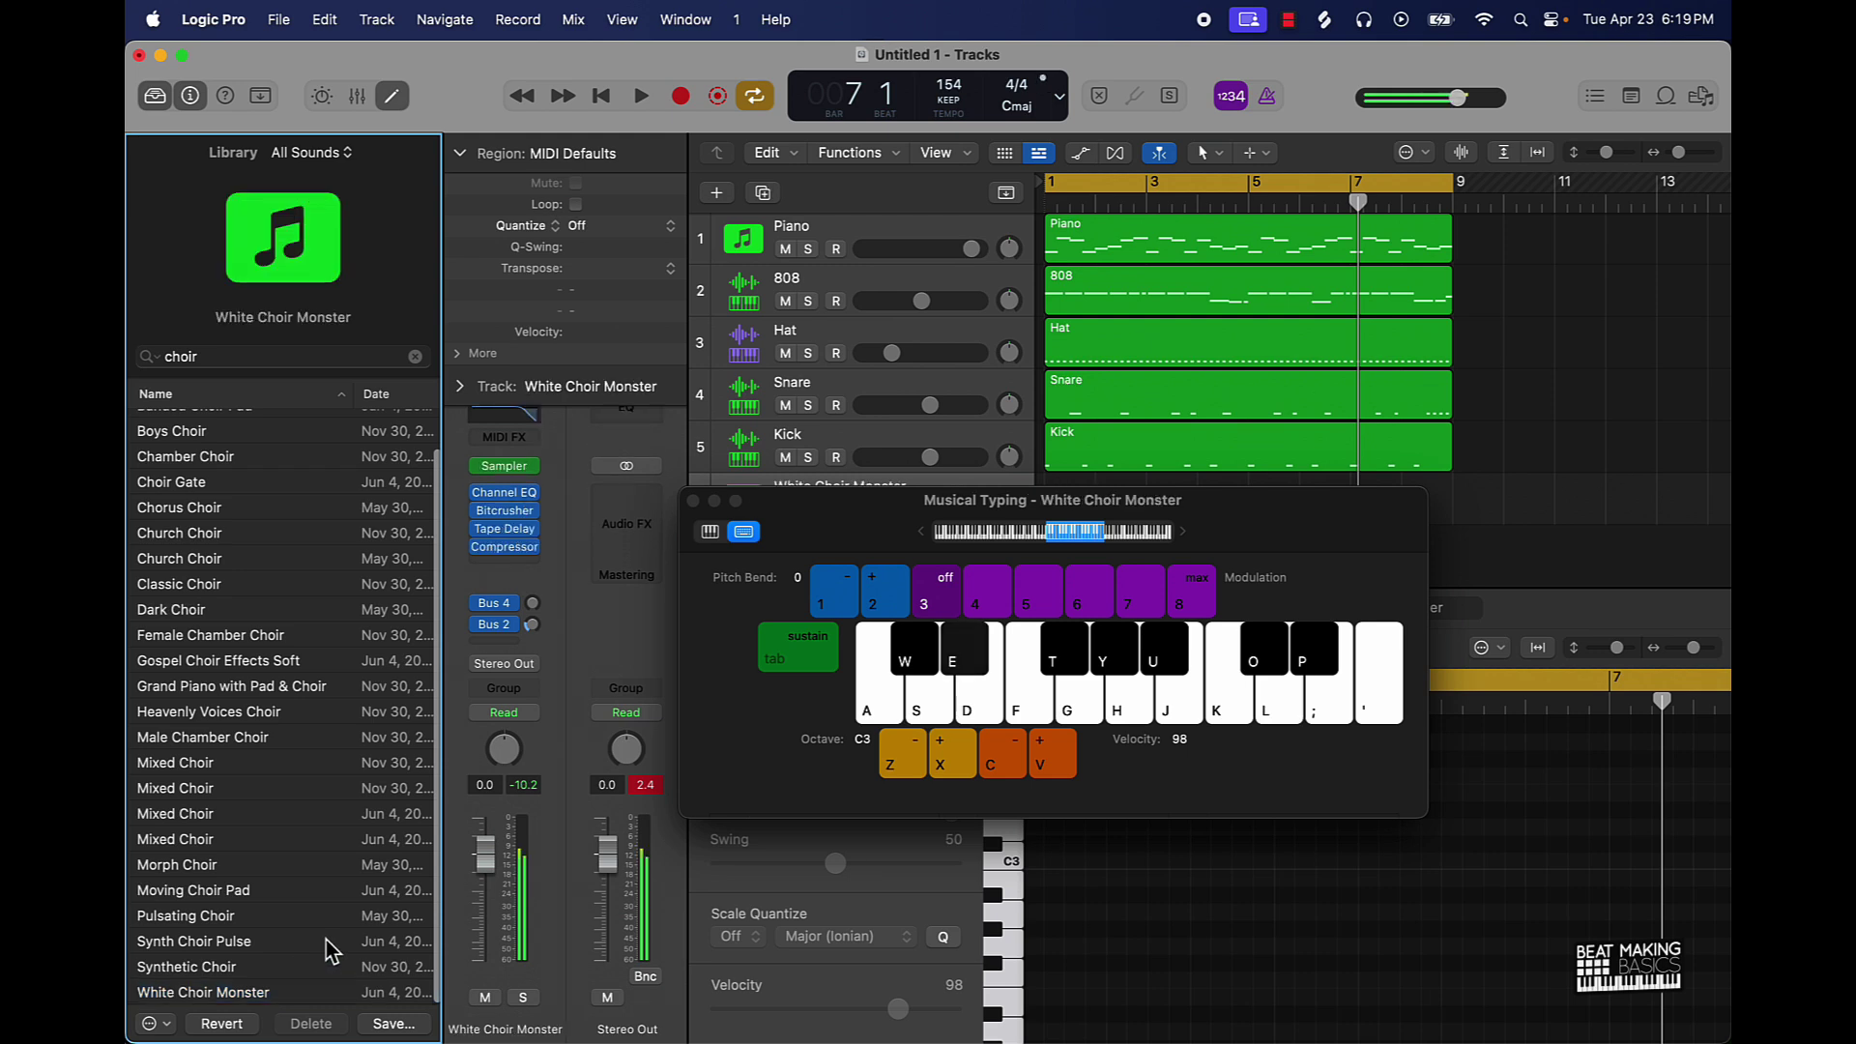
key("e")
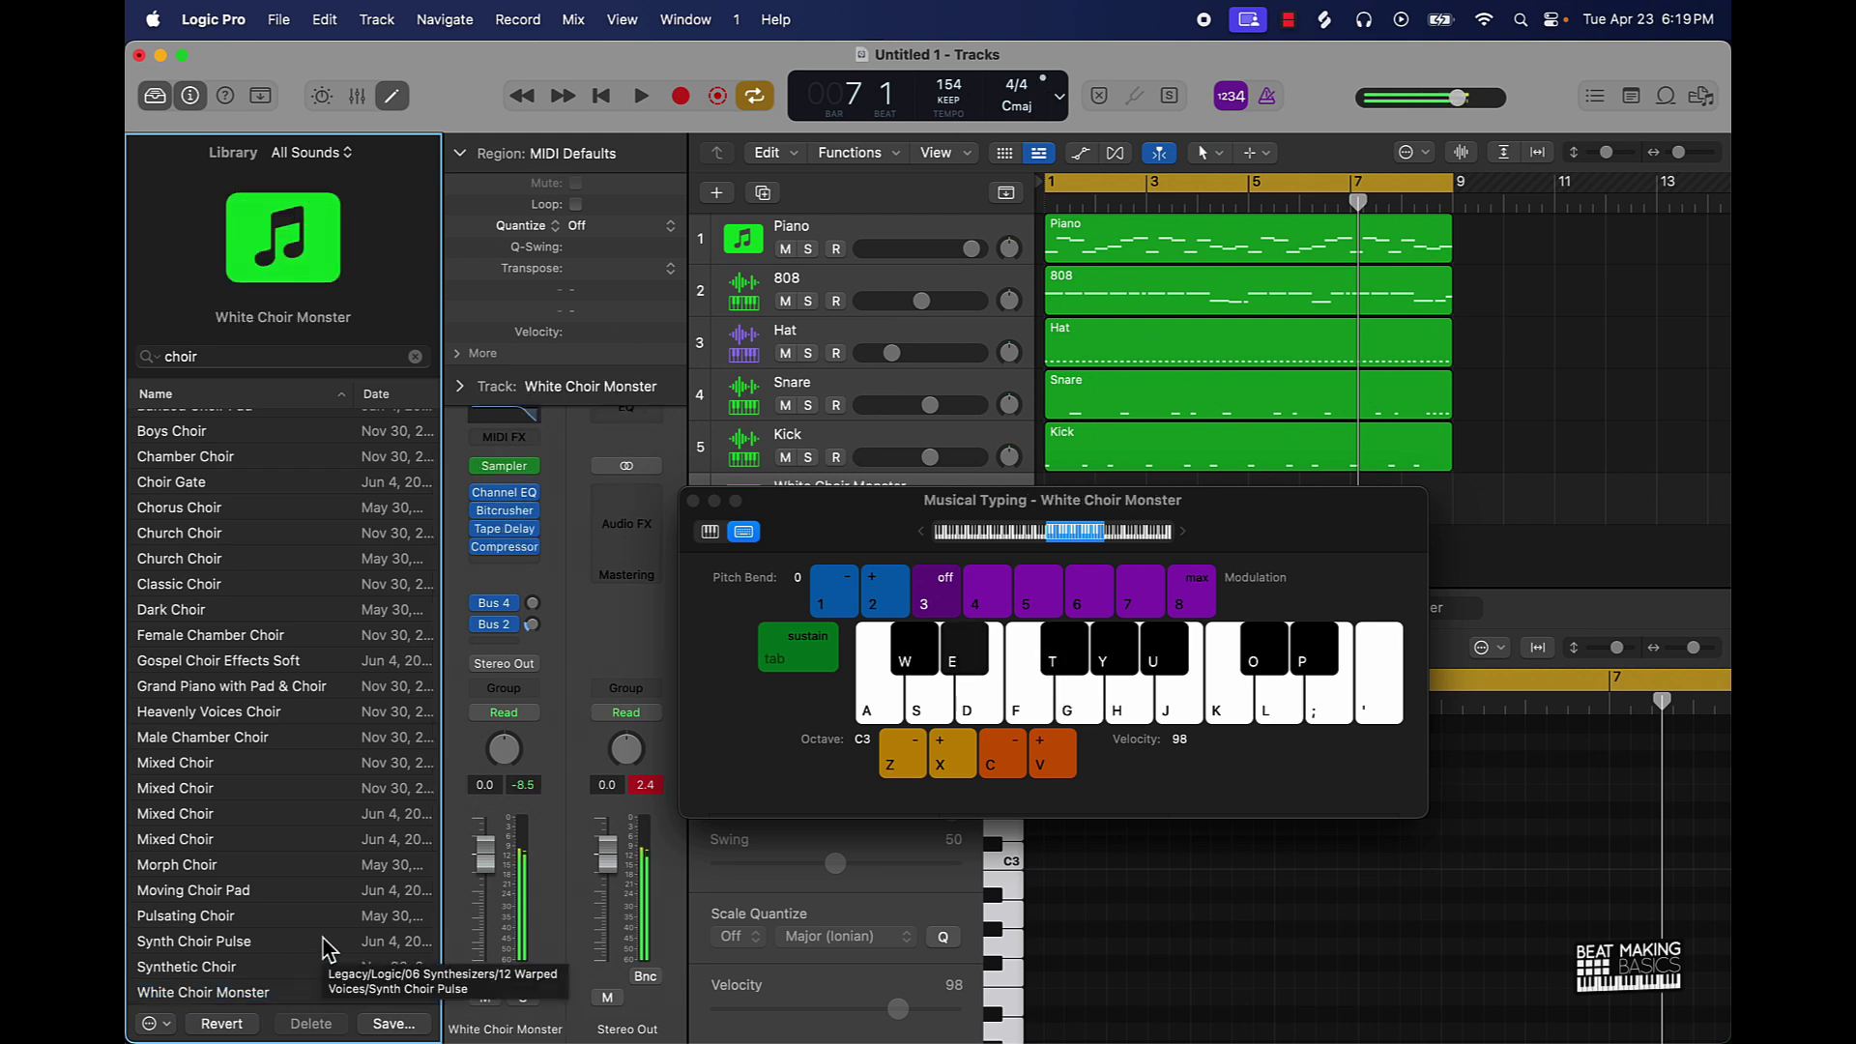
left_click_drag(485, 854, 486, 905)
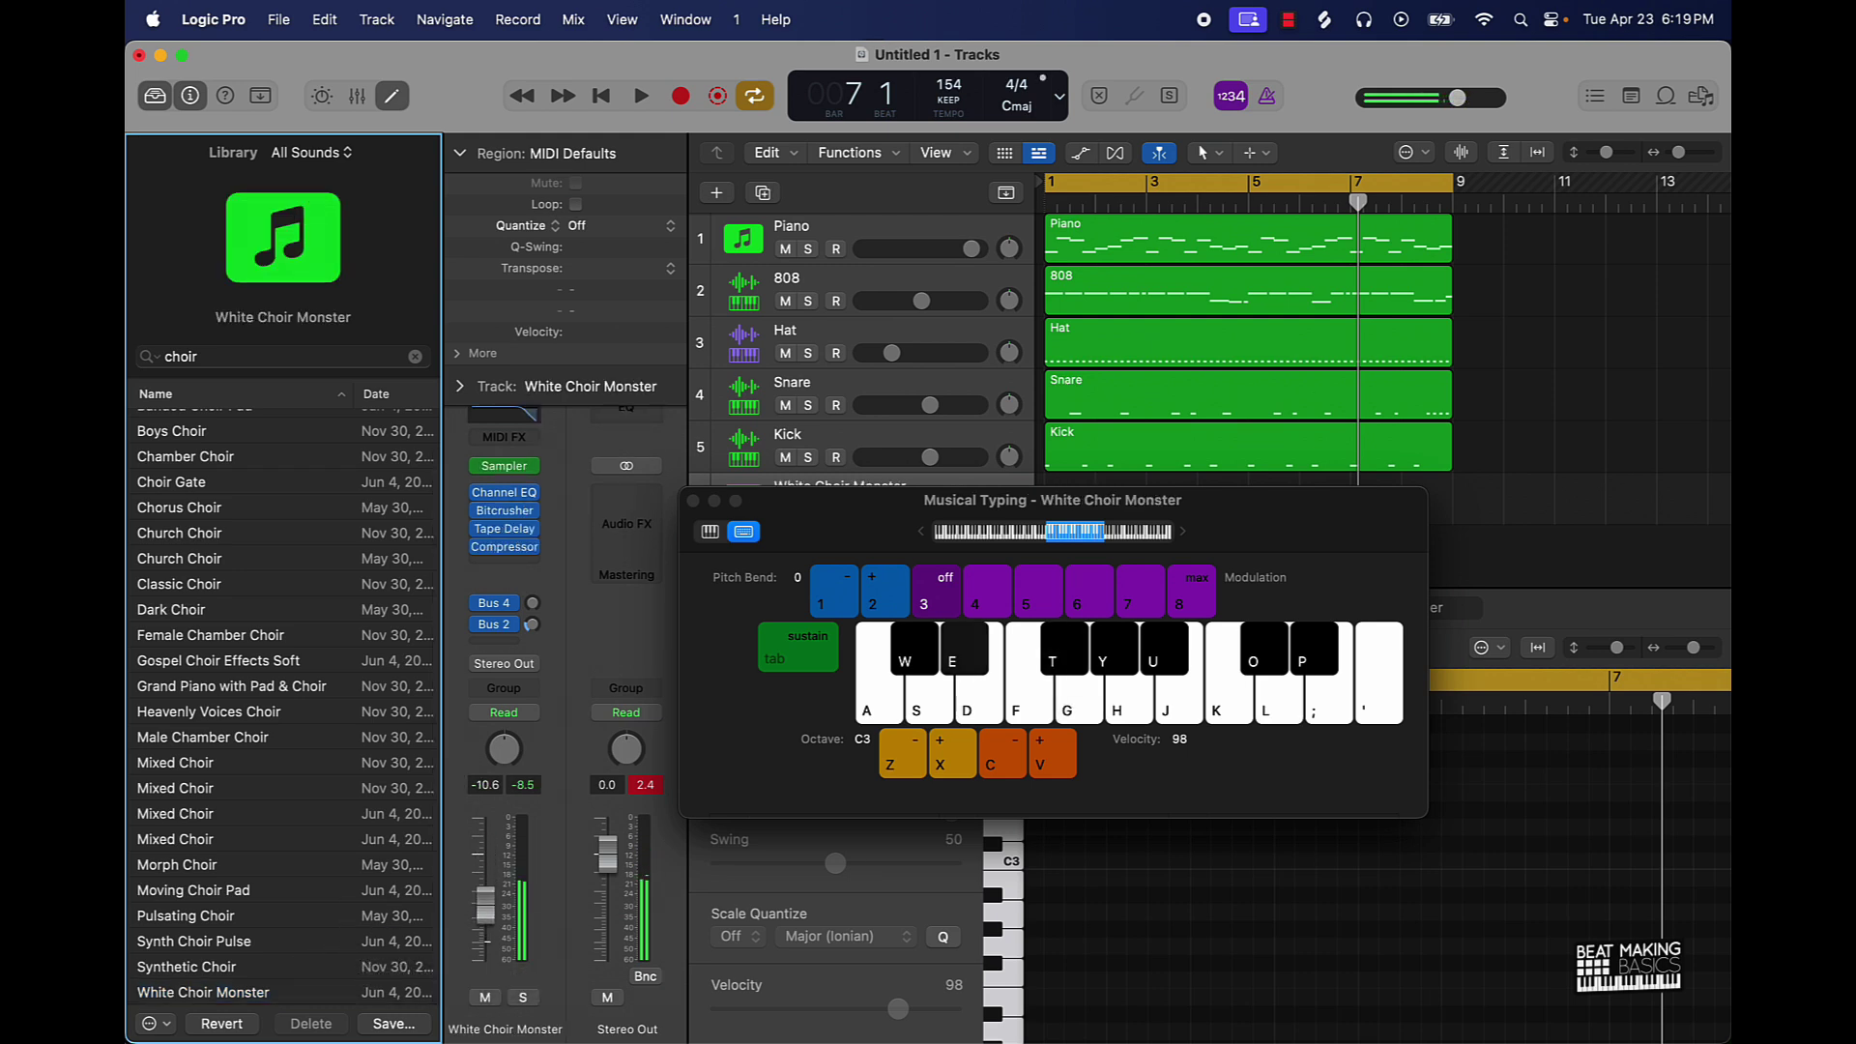
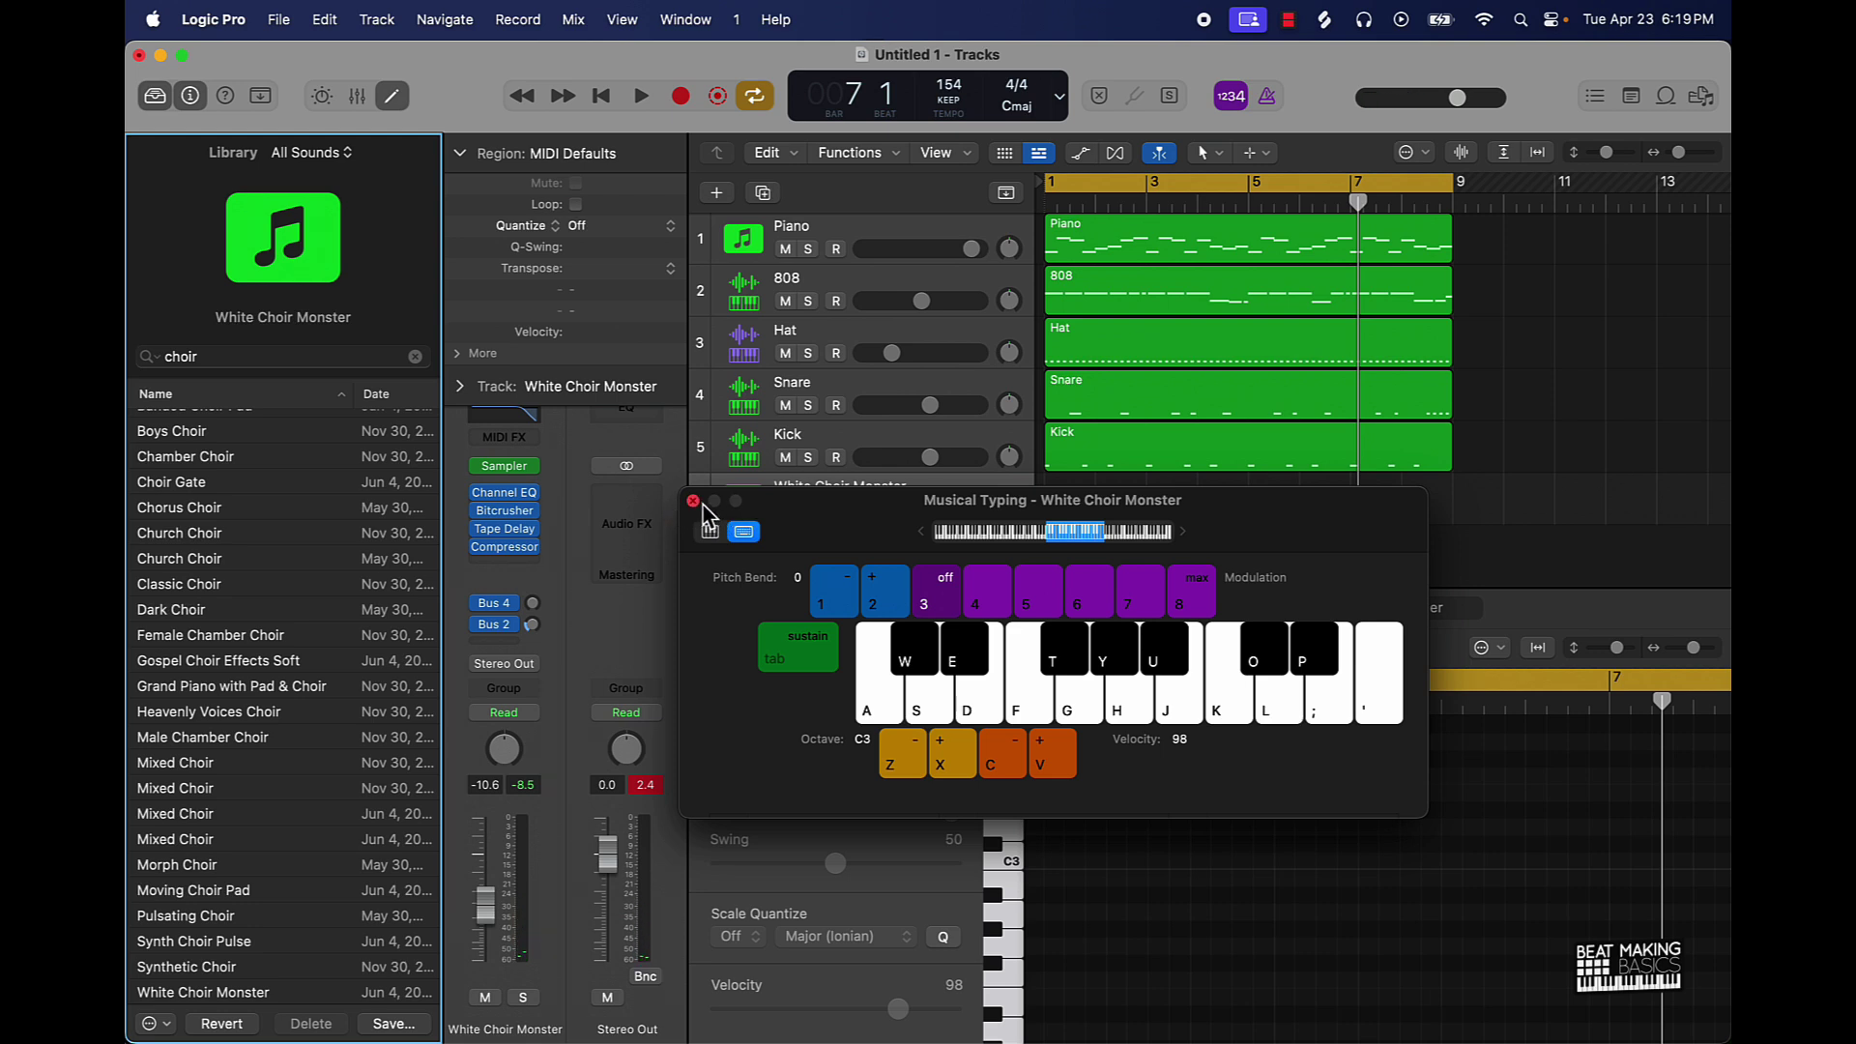
- Hide the inspector and try out notes for a choir melody with White Choir Monster at octave C3
key("i")
key("k")
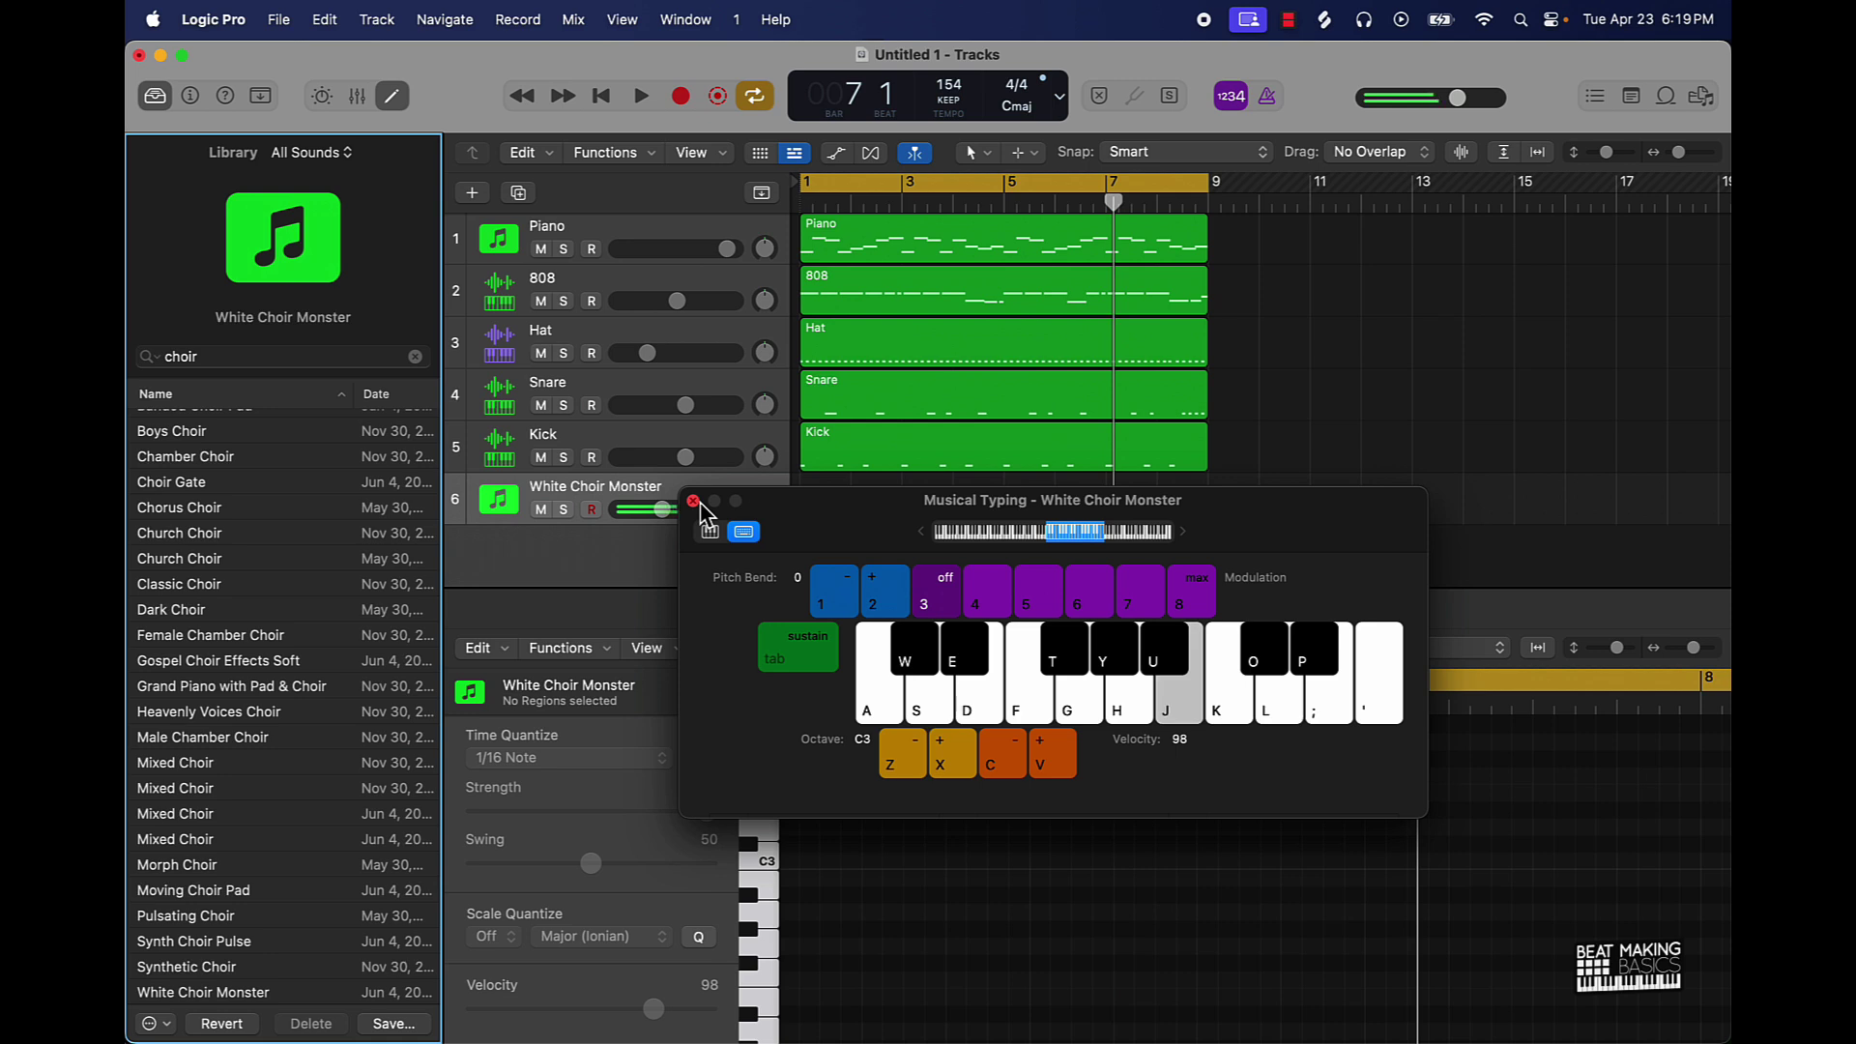
key("j")
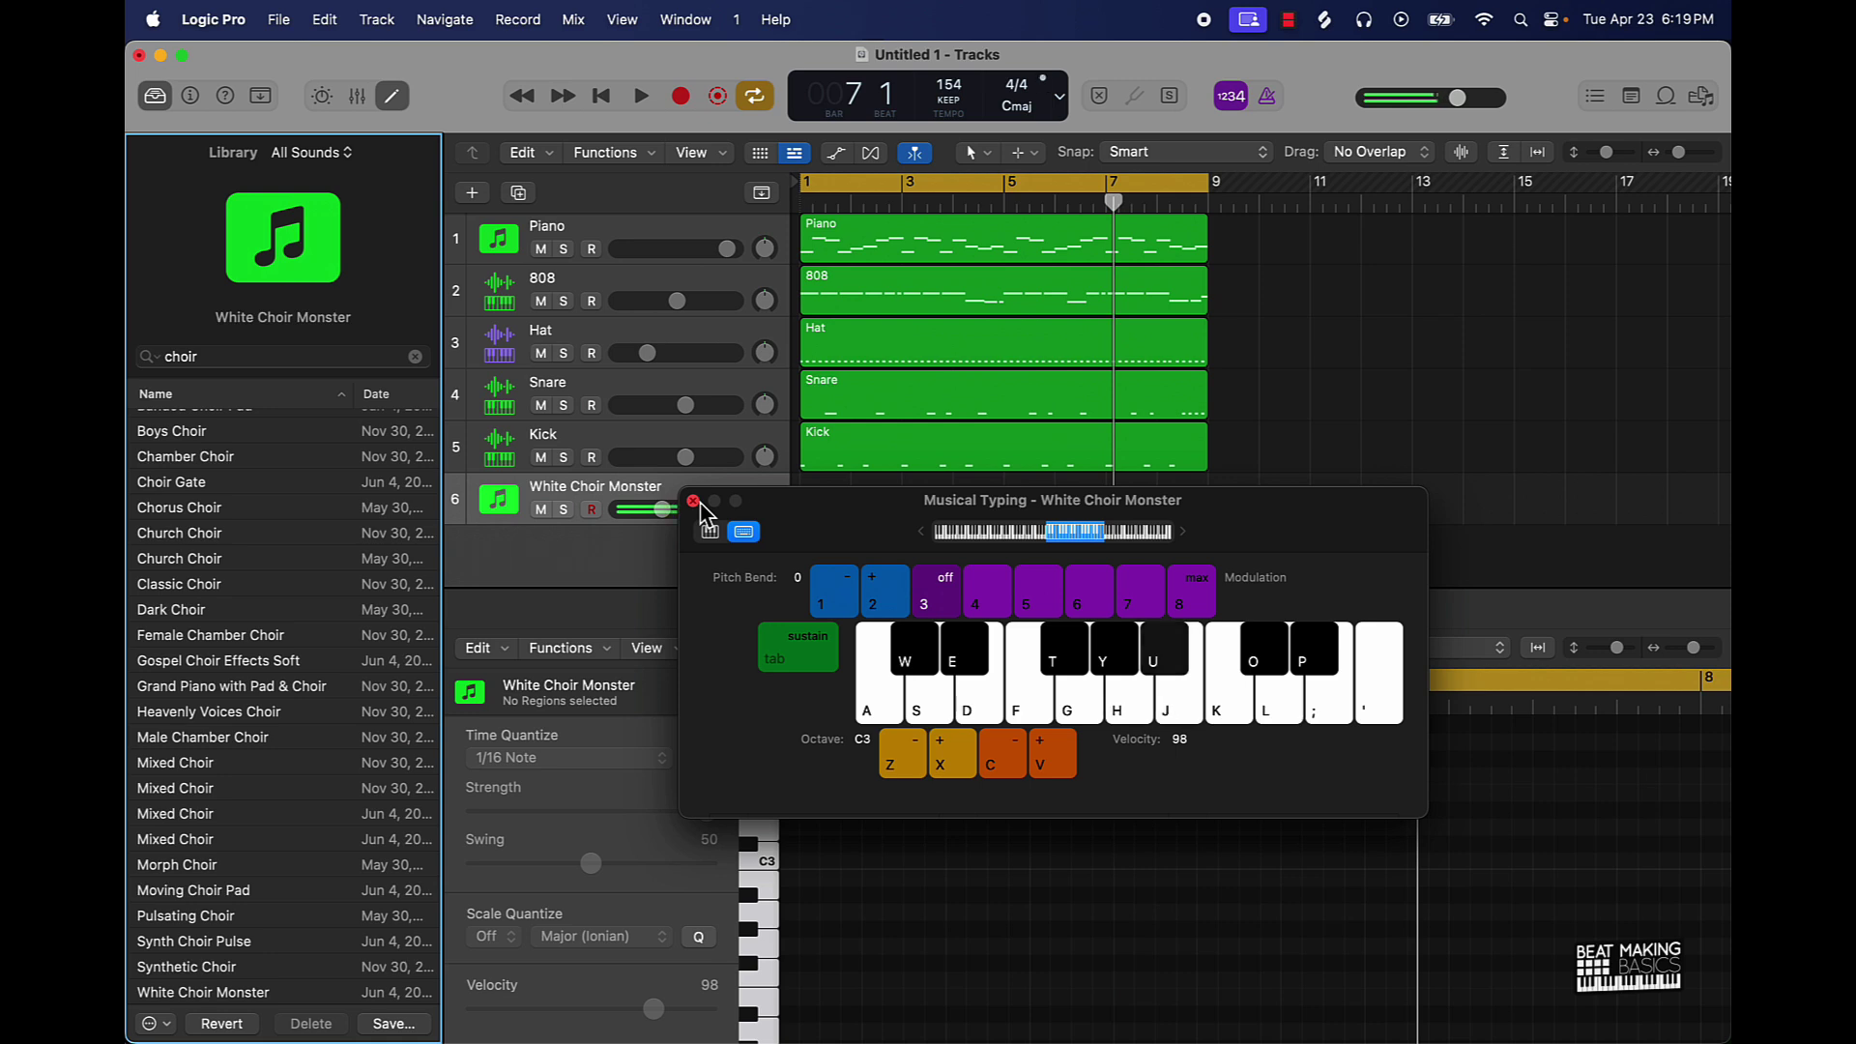
key("f")
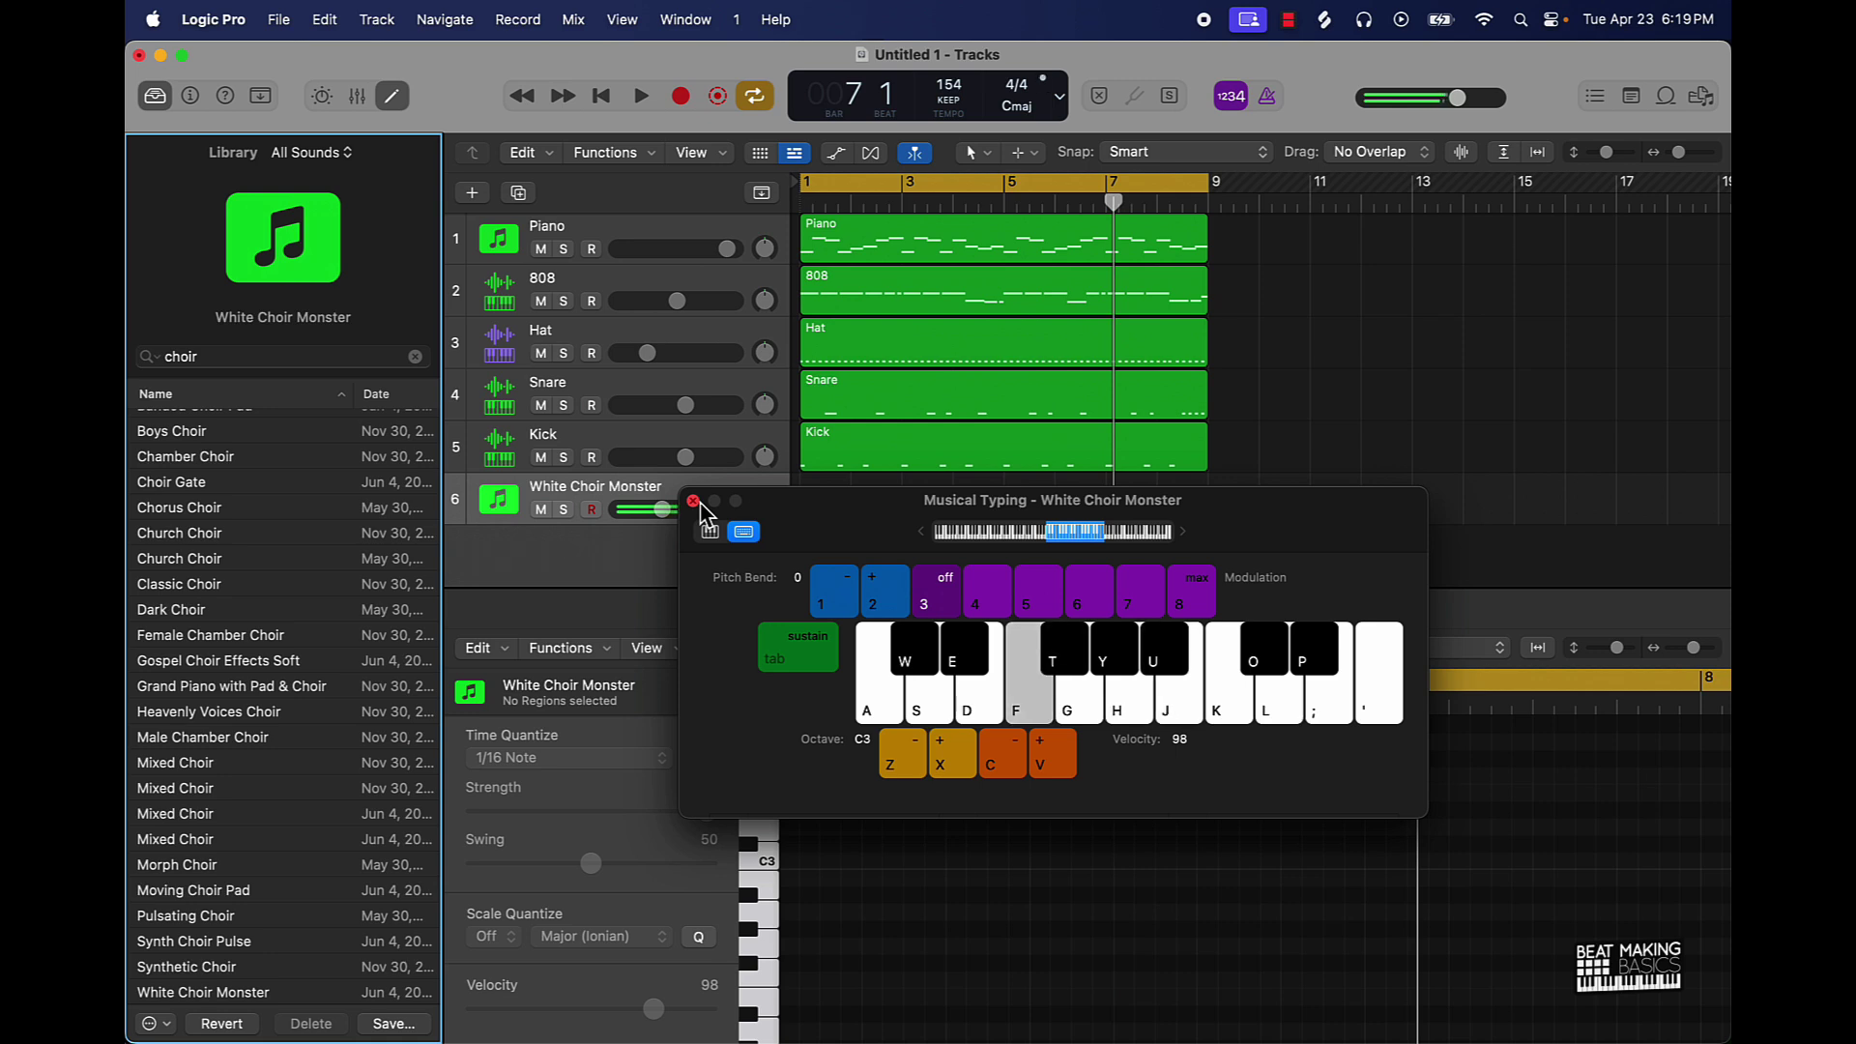
key("s")
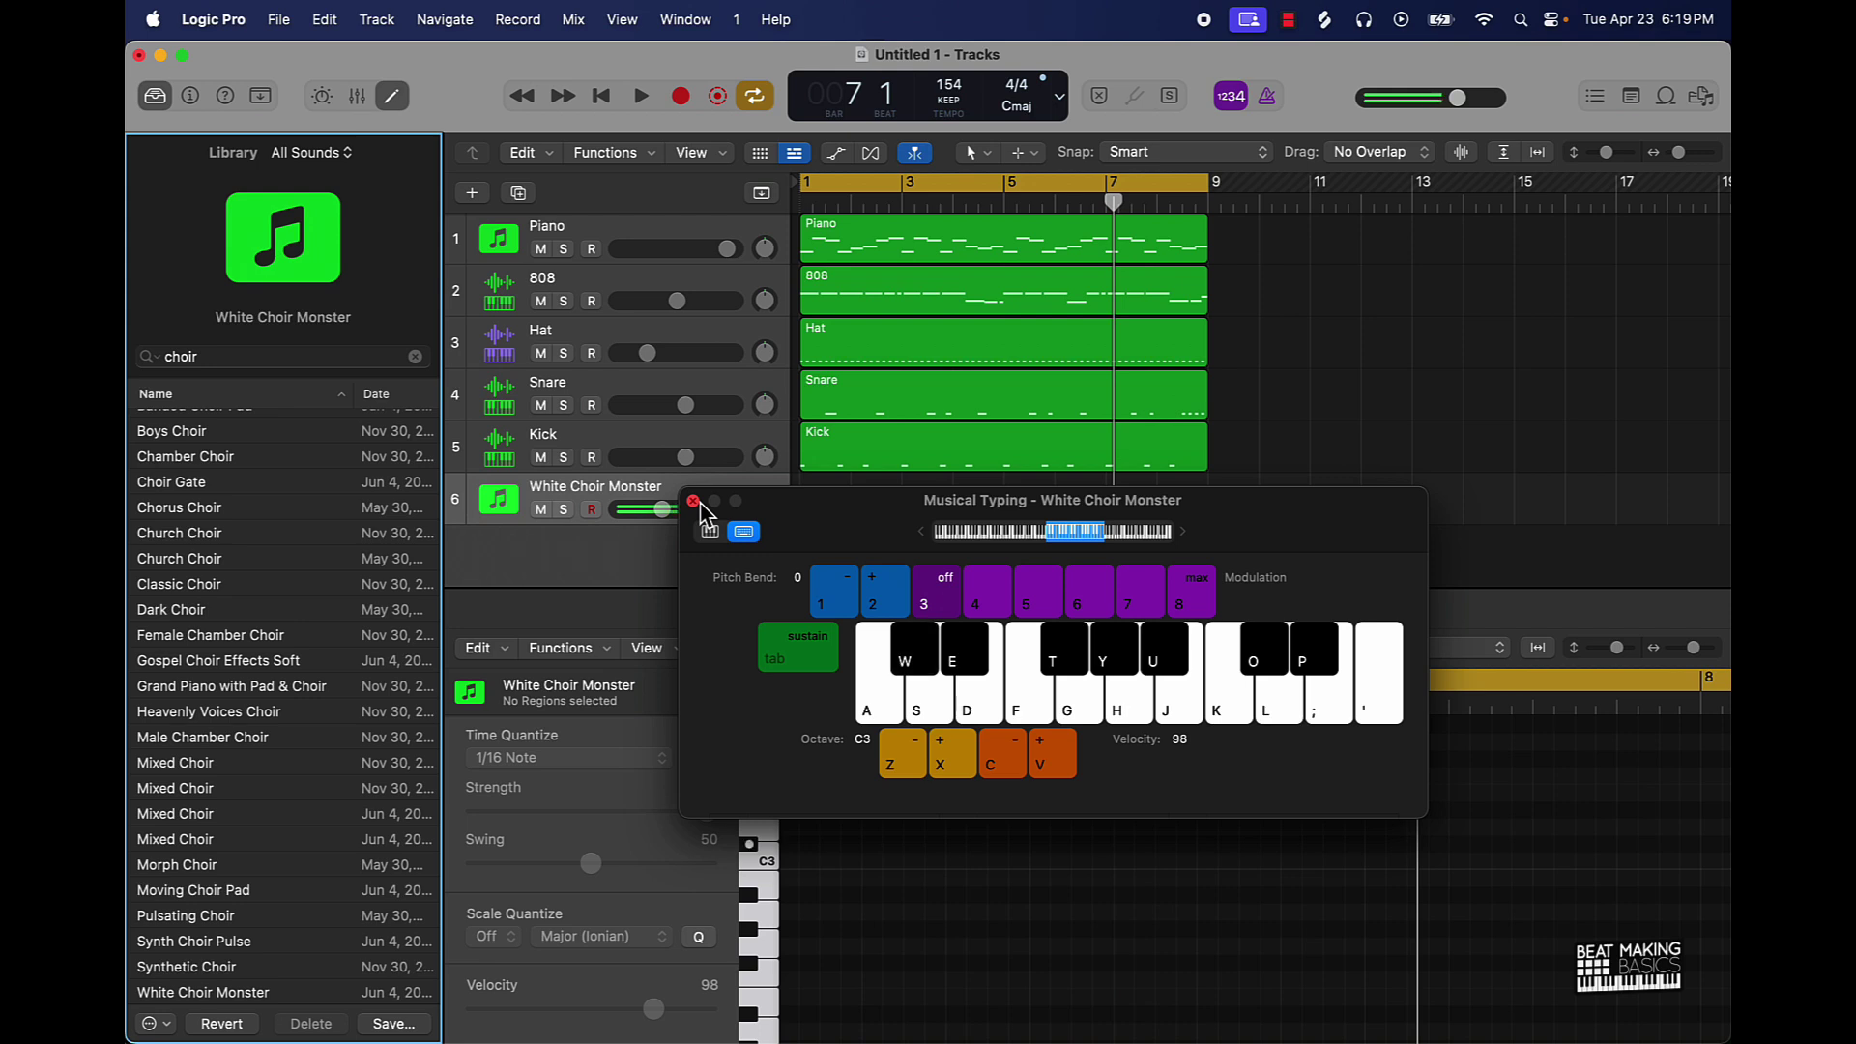
- Play back the eight-bar loop and rehearse a White Choir Monster melody of D#3, B3, A#3 and F3 notes over it
key("f")
key("u")
key("space")
key("e")
key("j")
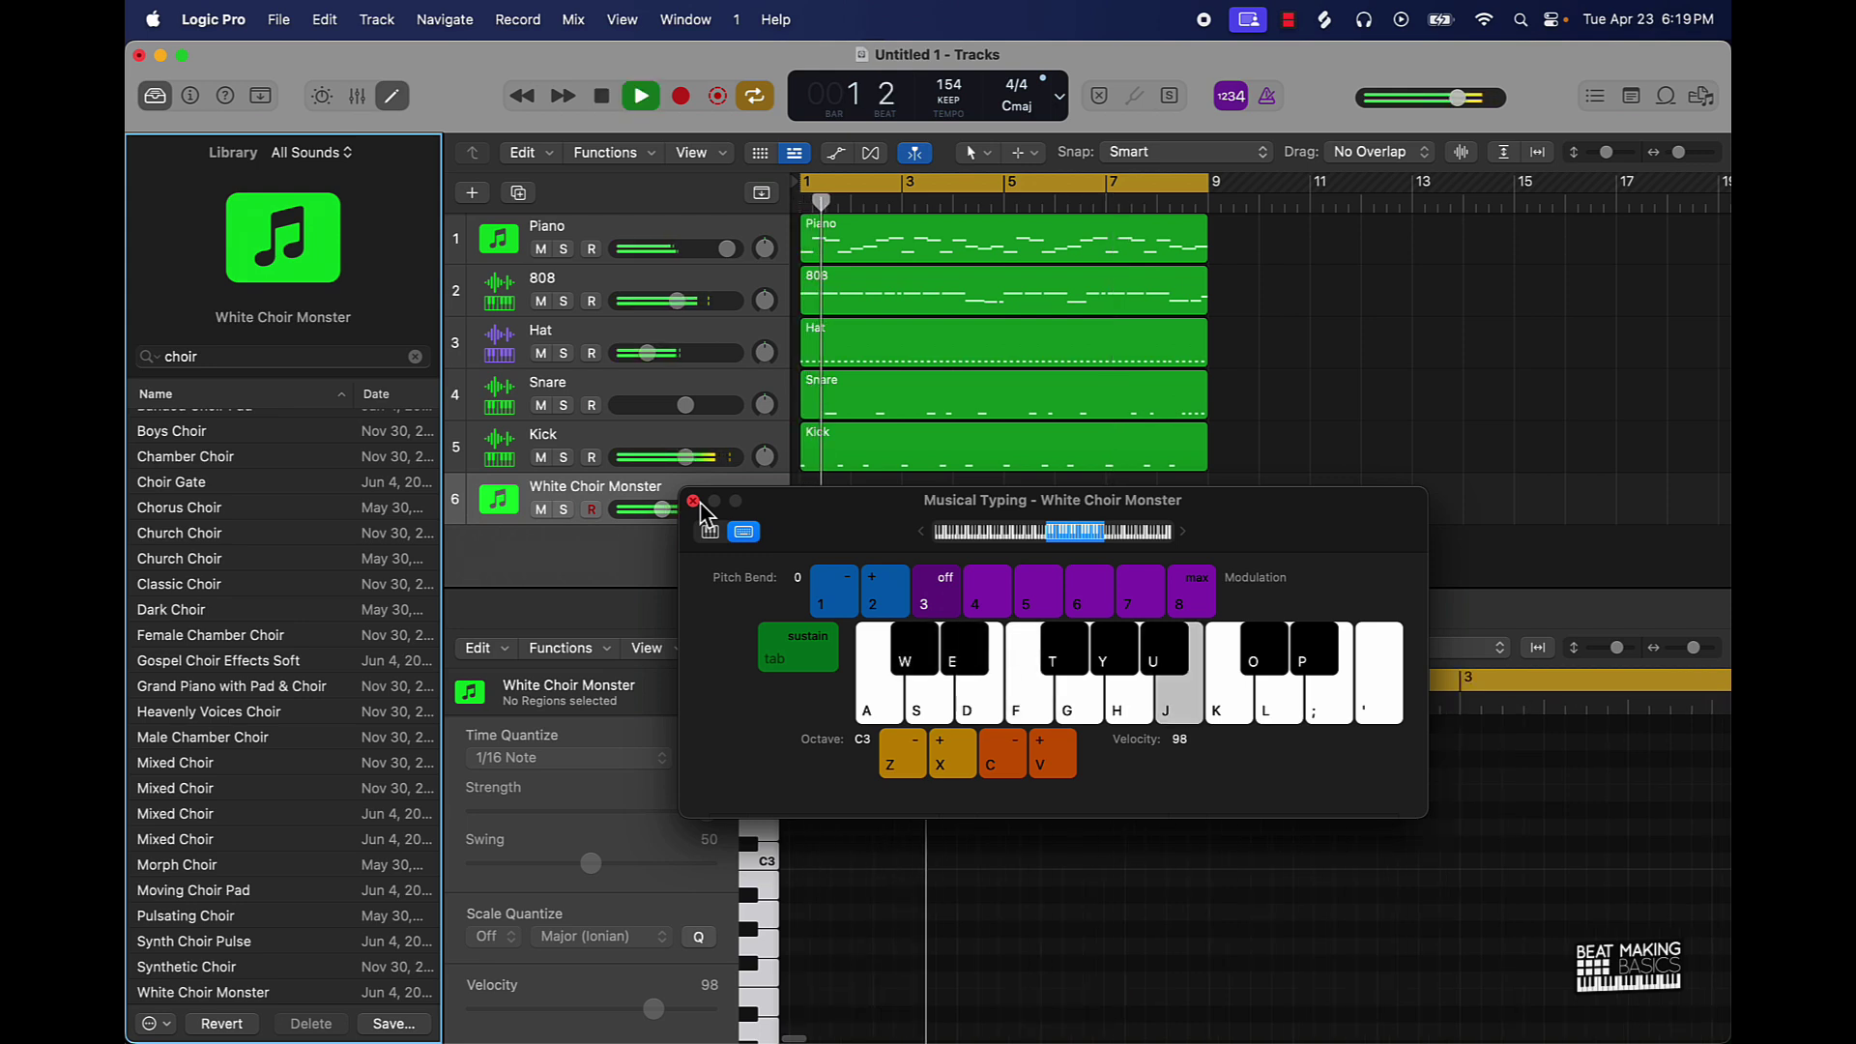
key("j")
key("e")
key("j")
key("e")
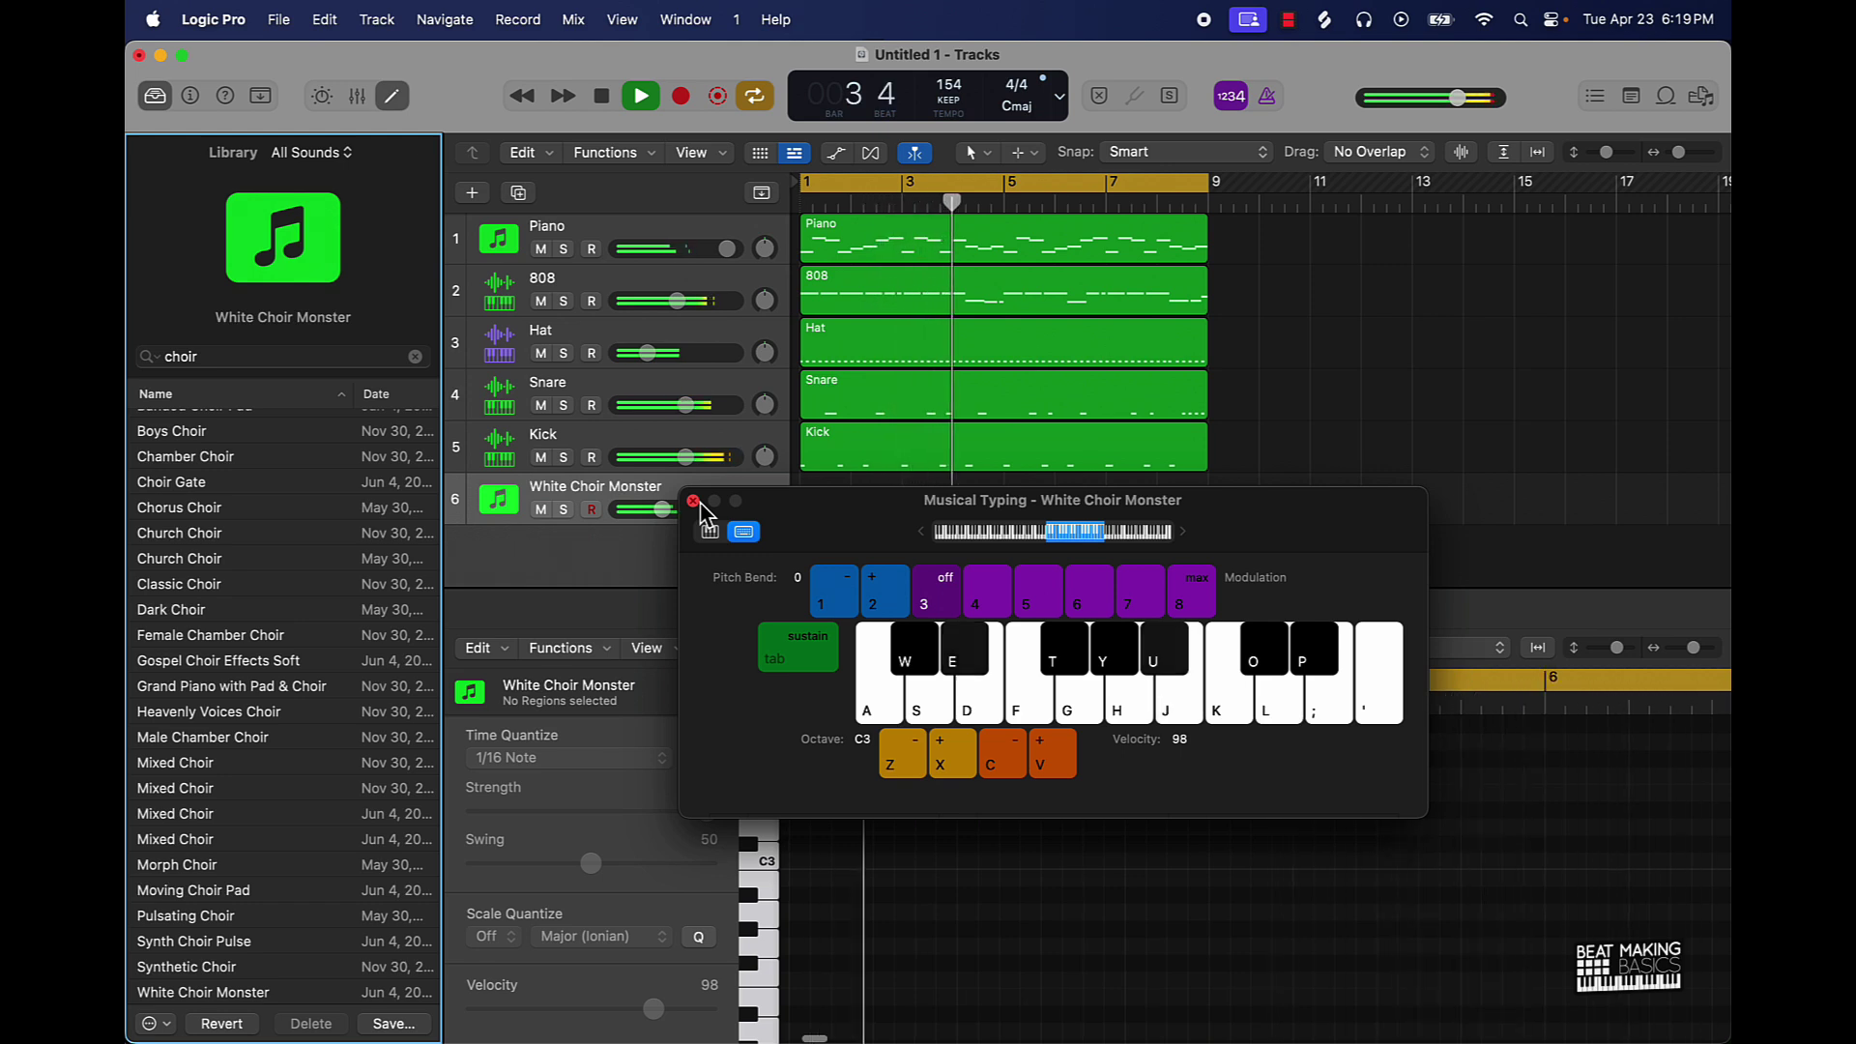
key("j")
key("e")
key("f")
key("e")
key("j")
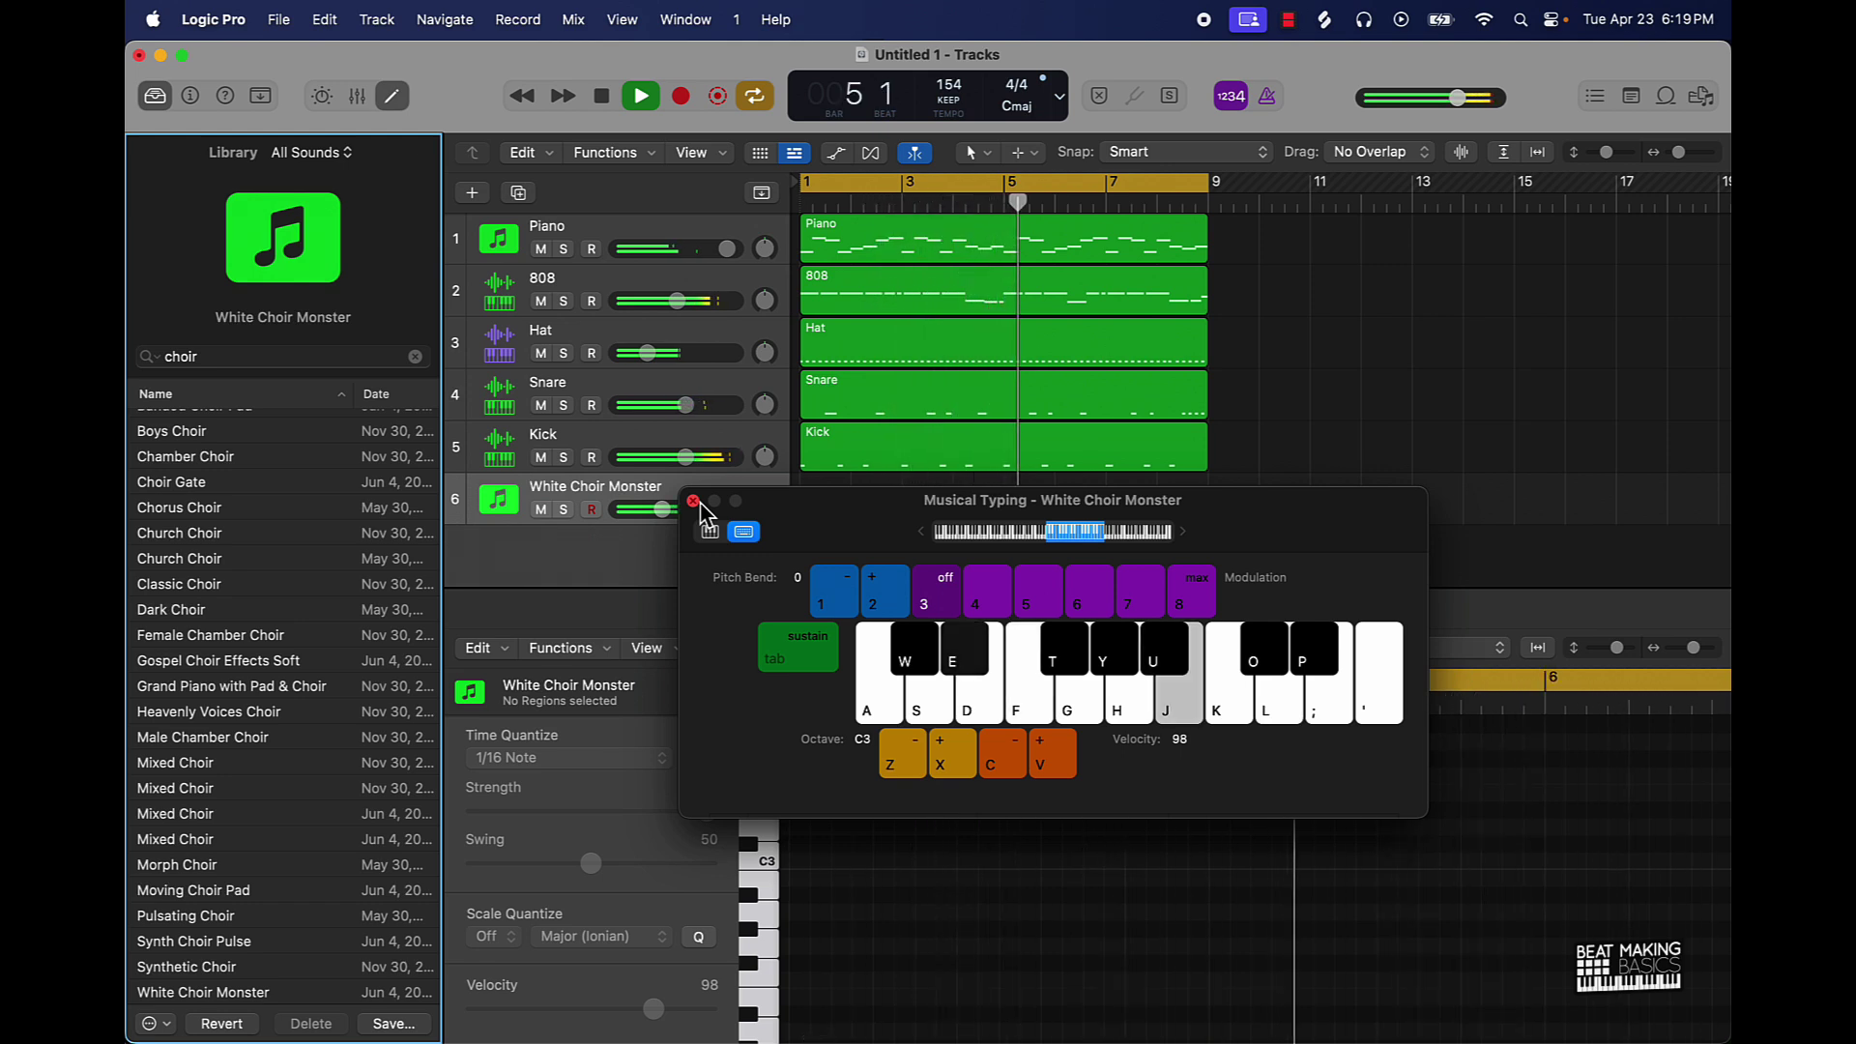
key("u")
key("j")
key("u")
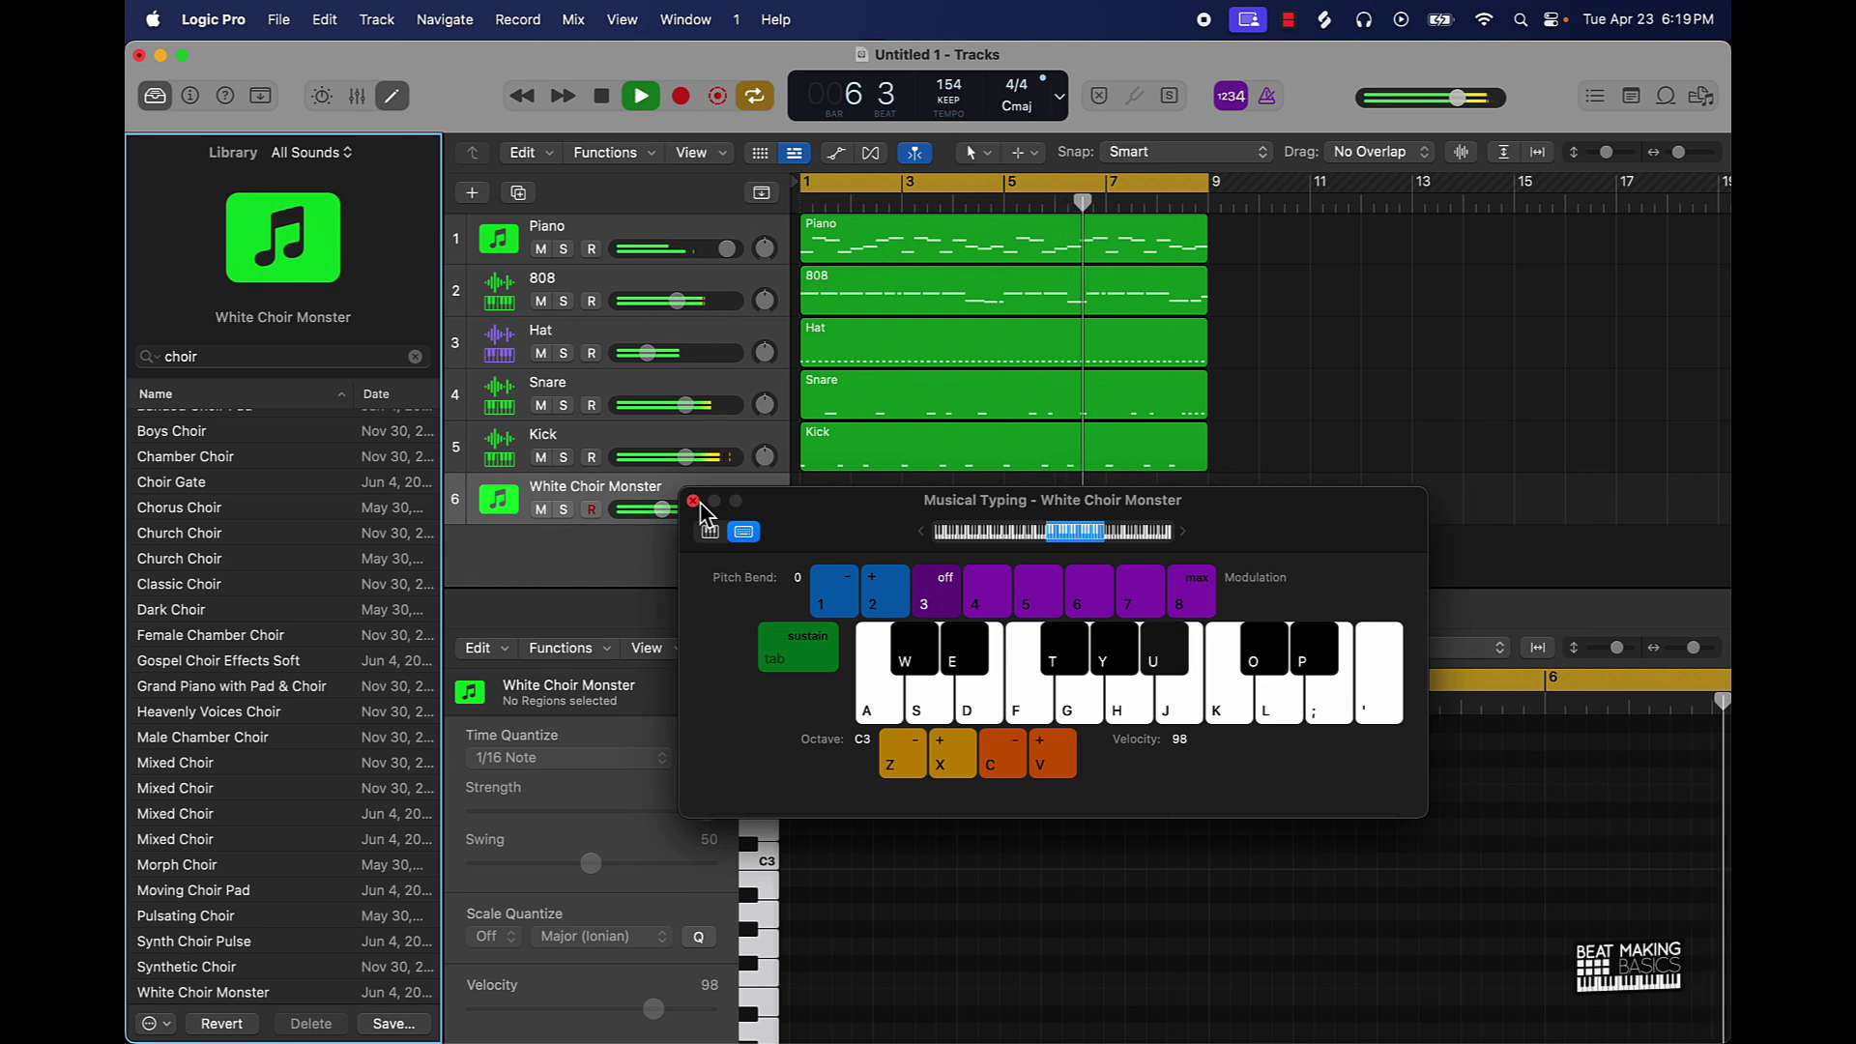
key("e")
key("j")
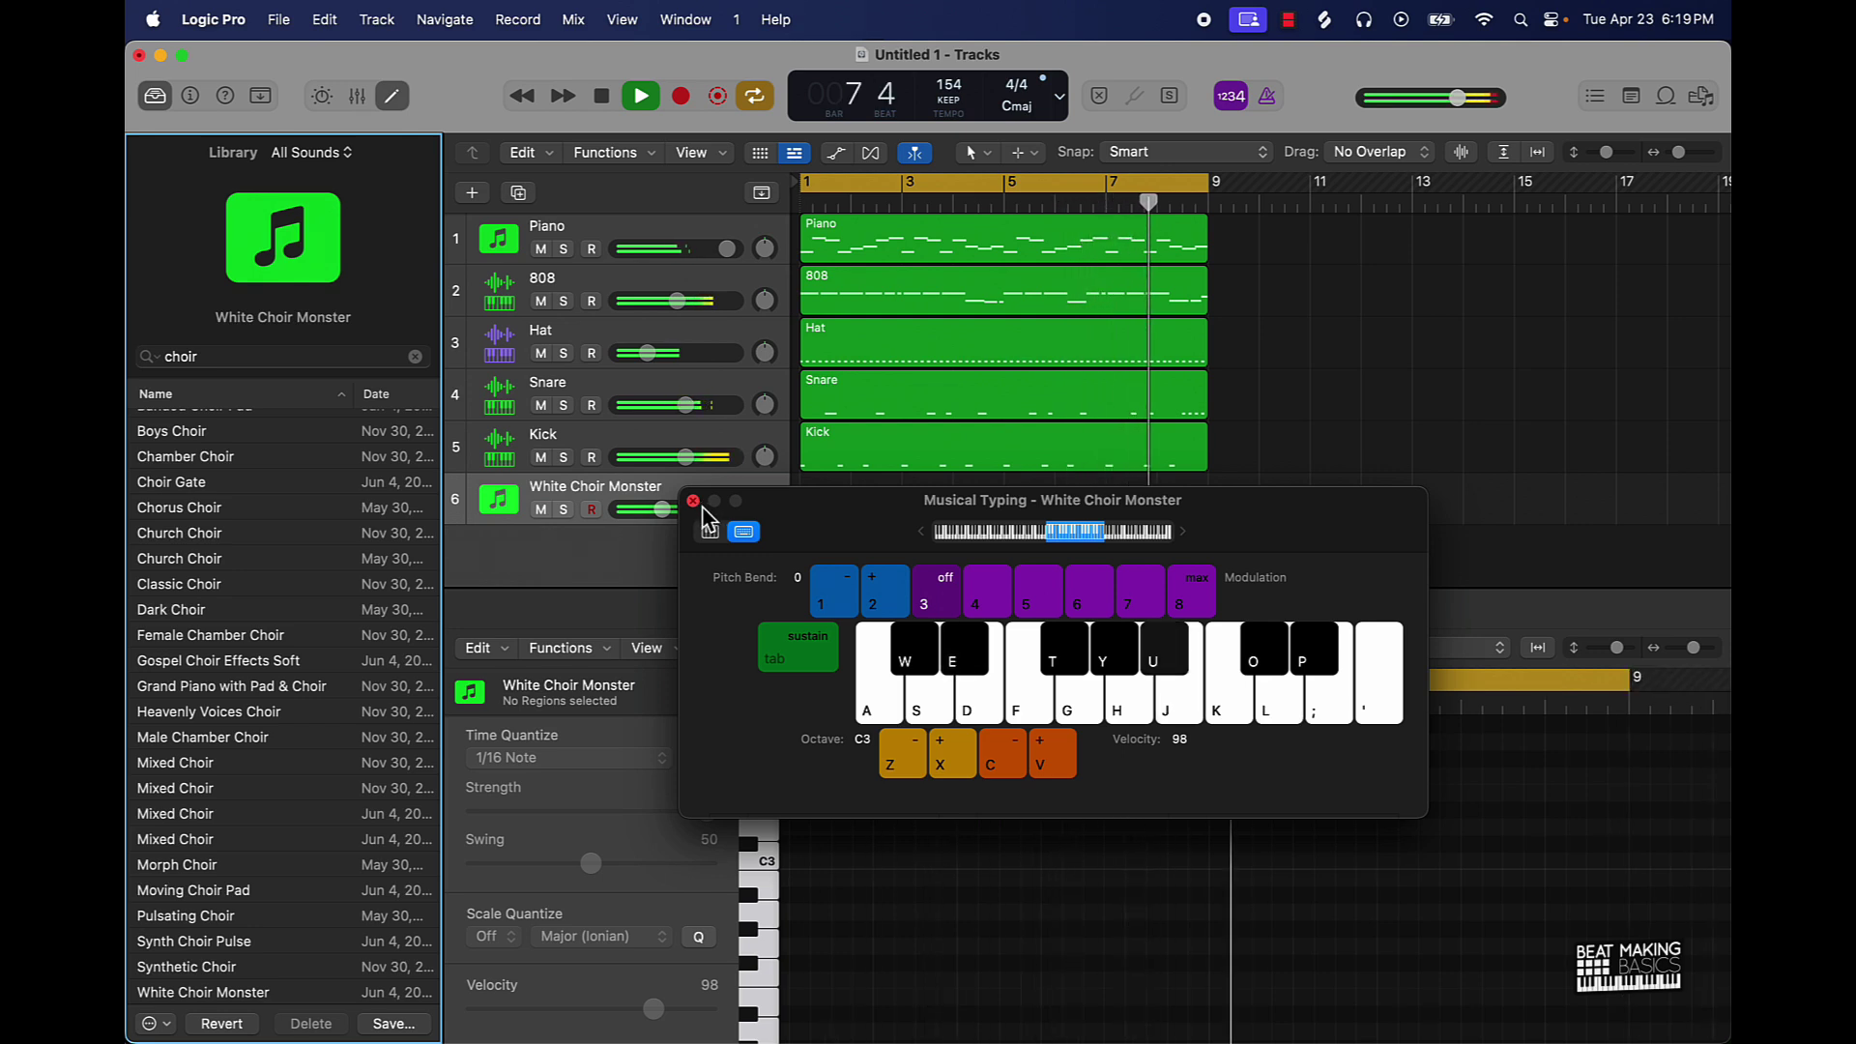
key("u")
key("e")
key("j")
key("f")
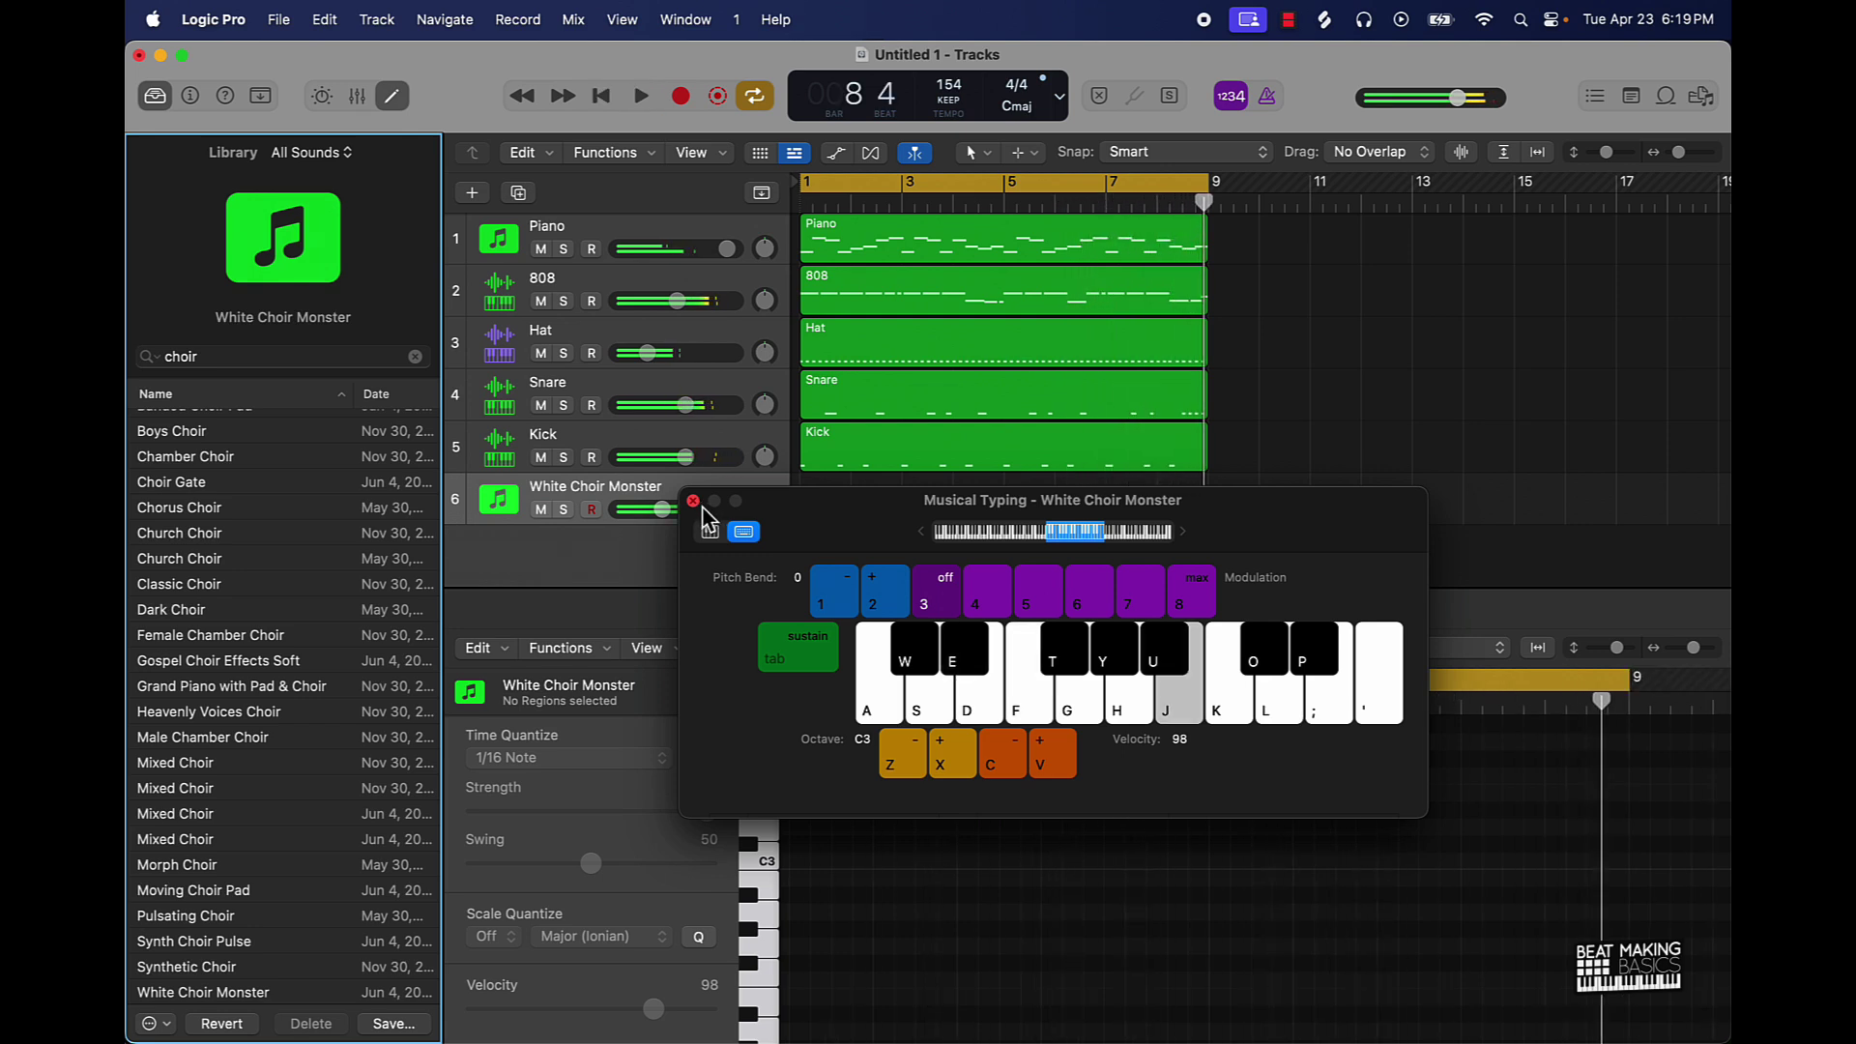
- Record the choir melody across bars 1 to 8 on the White Choir Monster track, using D#3, B3, A#3 and F3
key("r")
key("e")
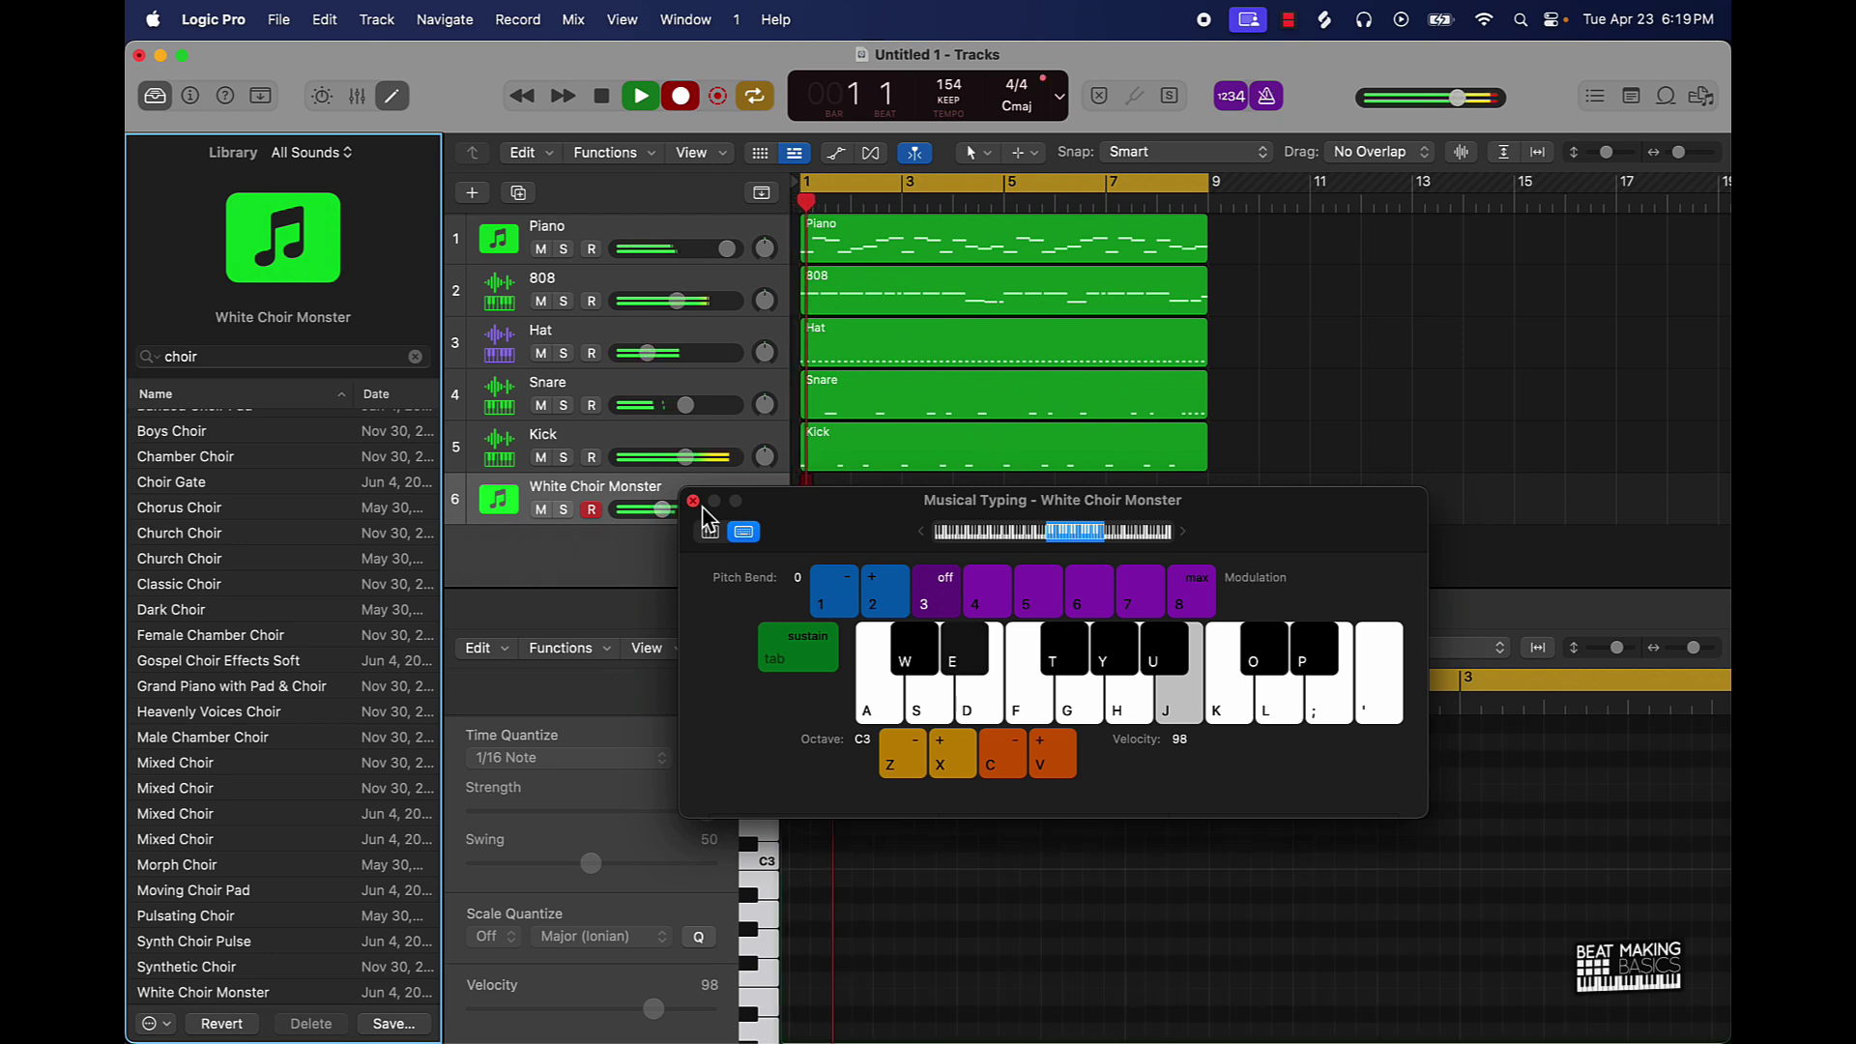
key("u")
key("e")
key("j")
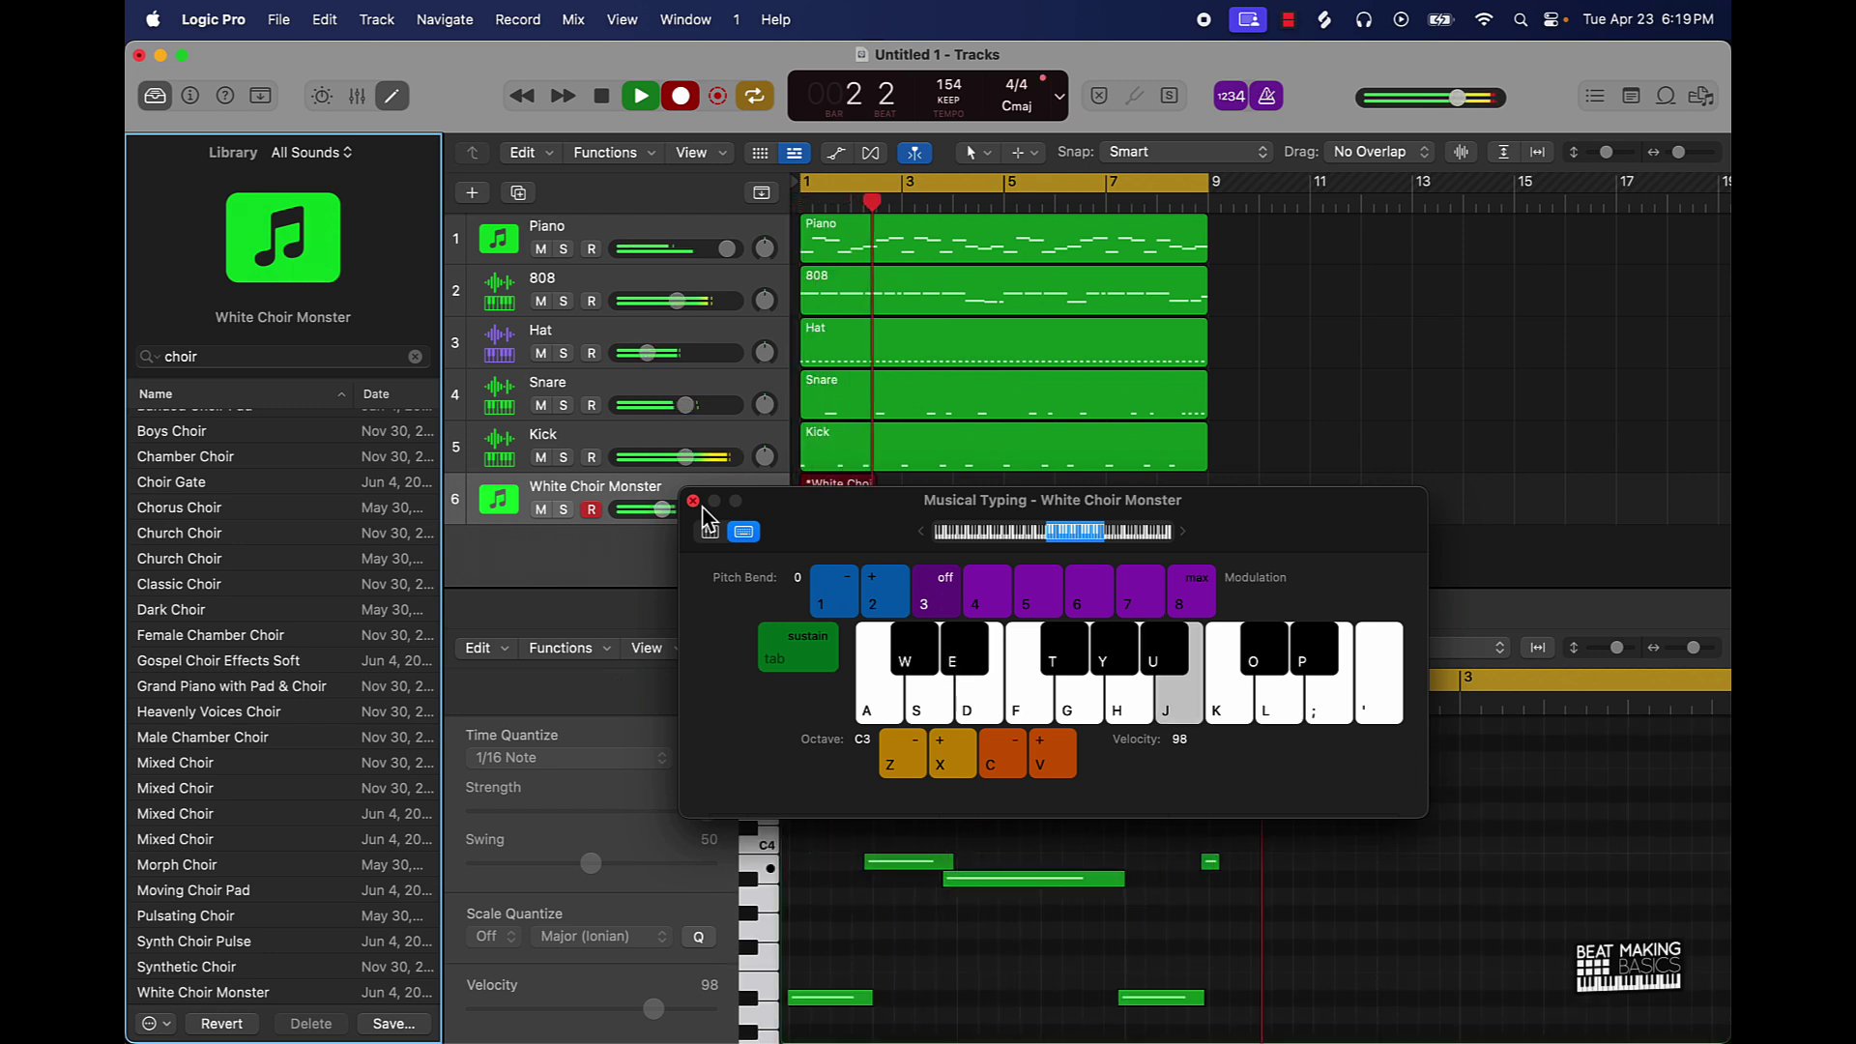
key("u")
key("e")
key("j")
key("u")
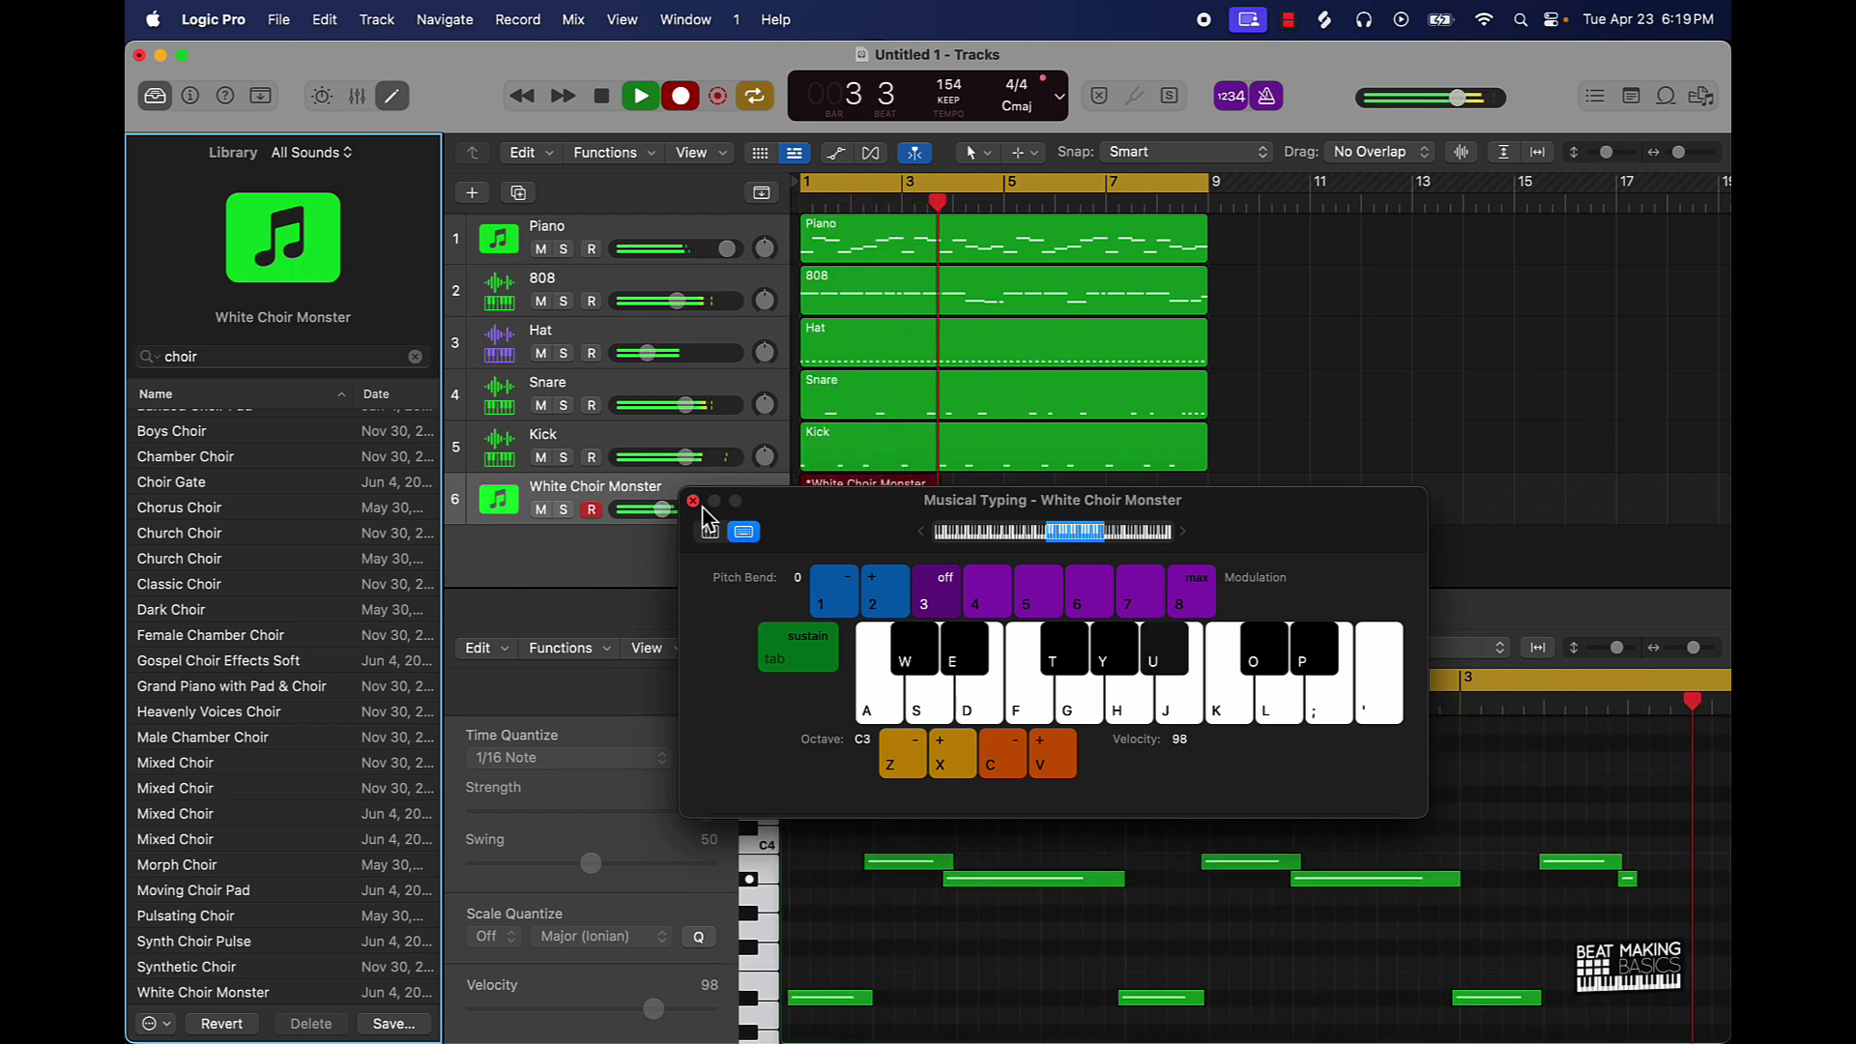
key("e")
key("j")
key("f")
key("e")
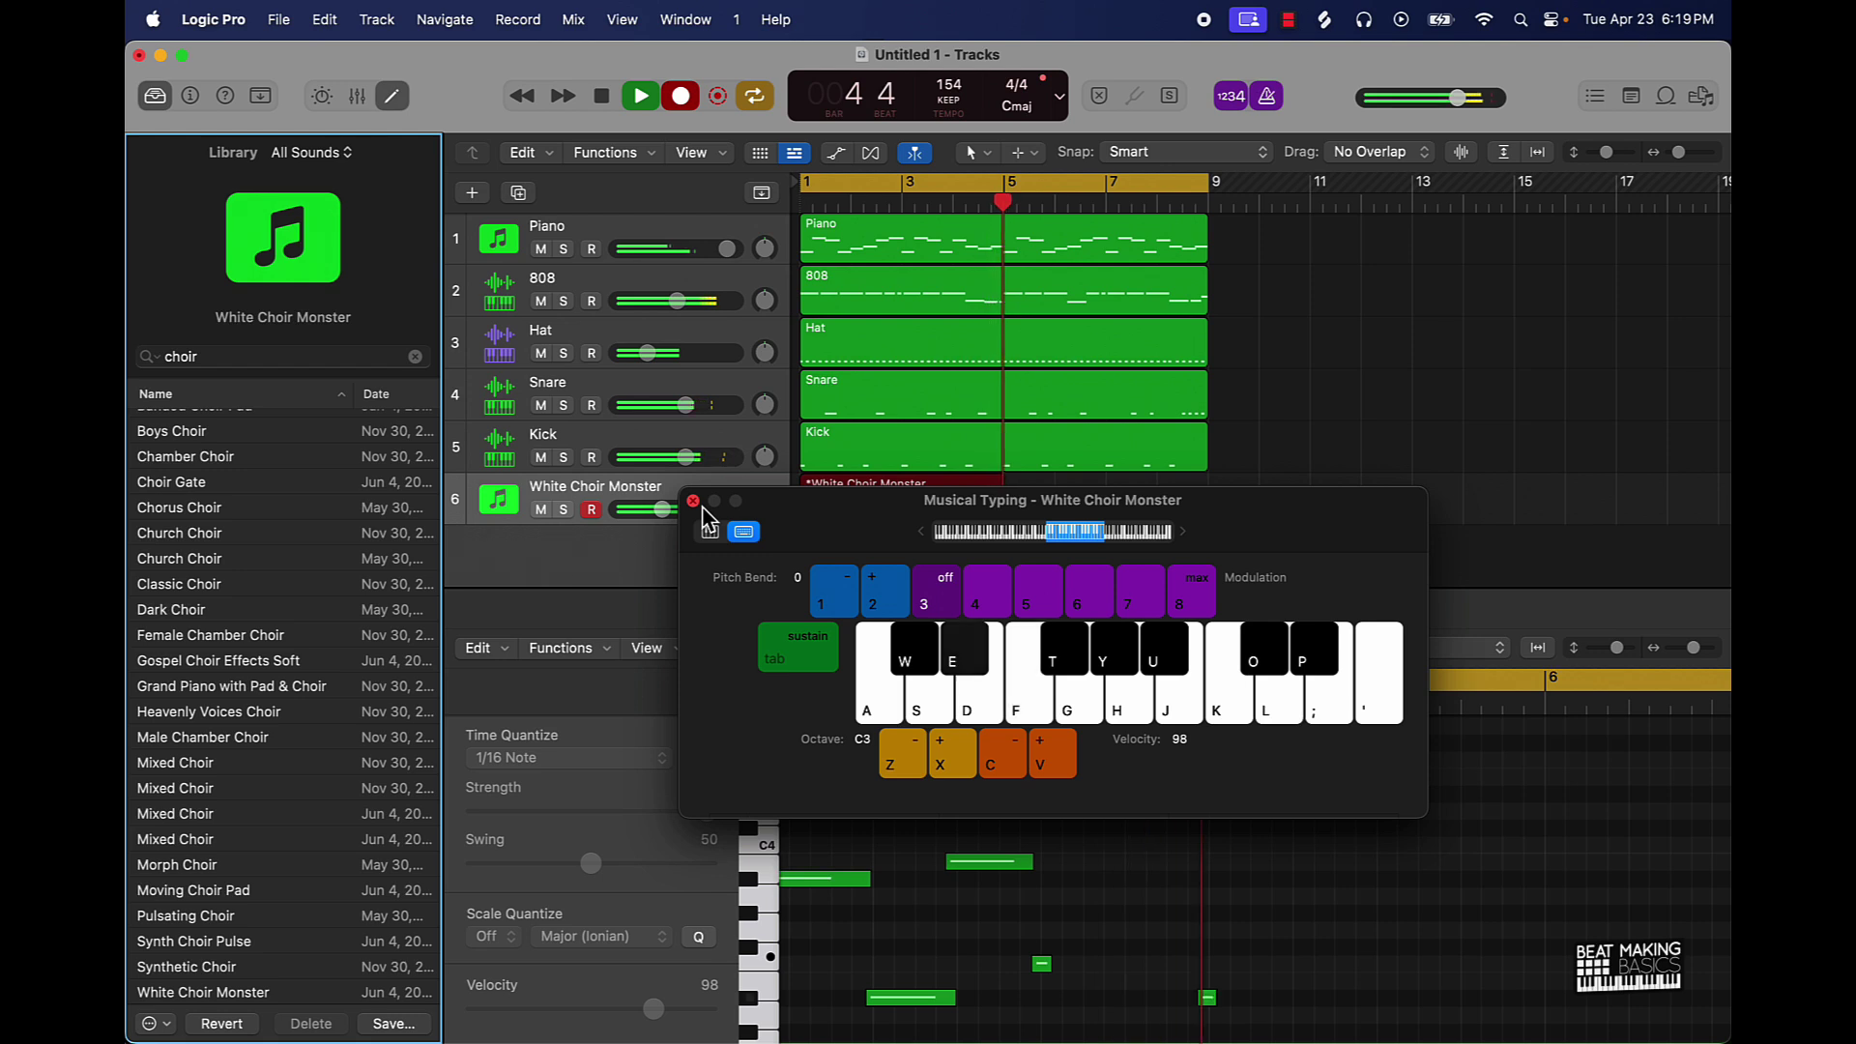
key("j")
key("u")
key("e")
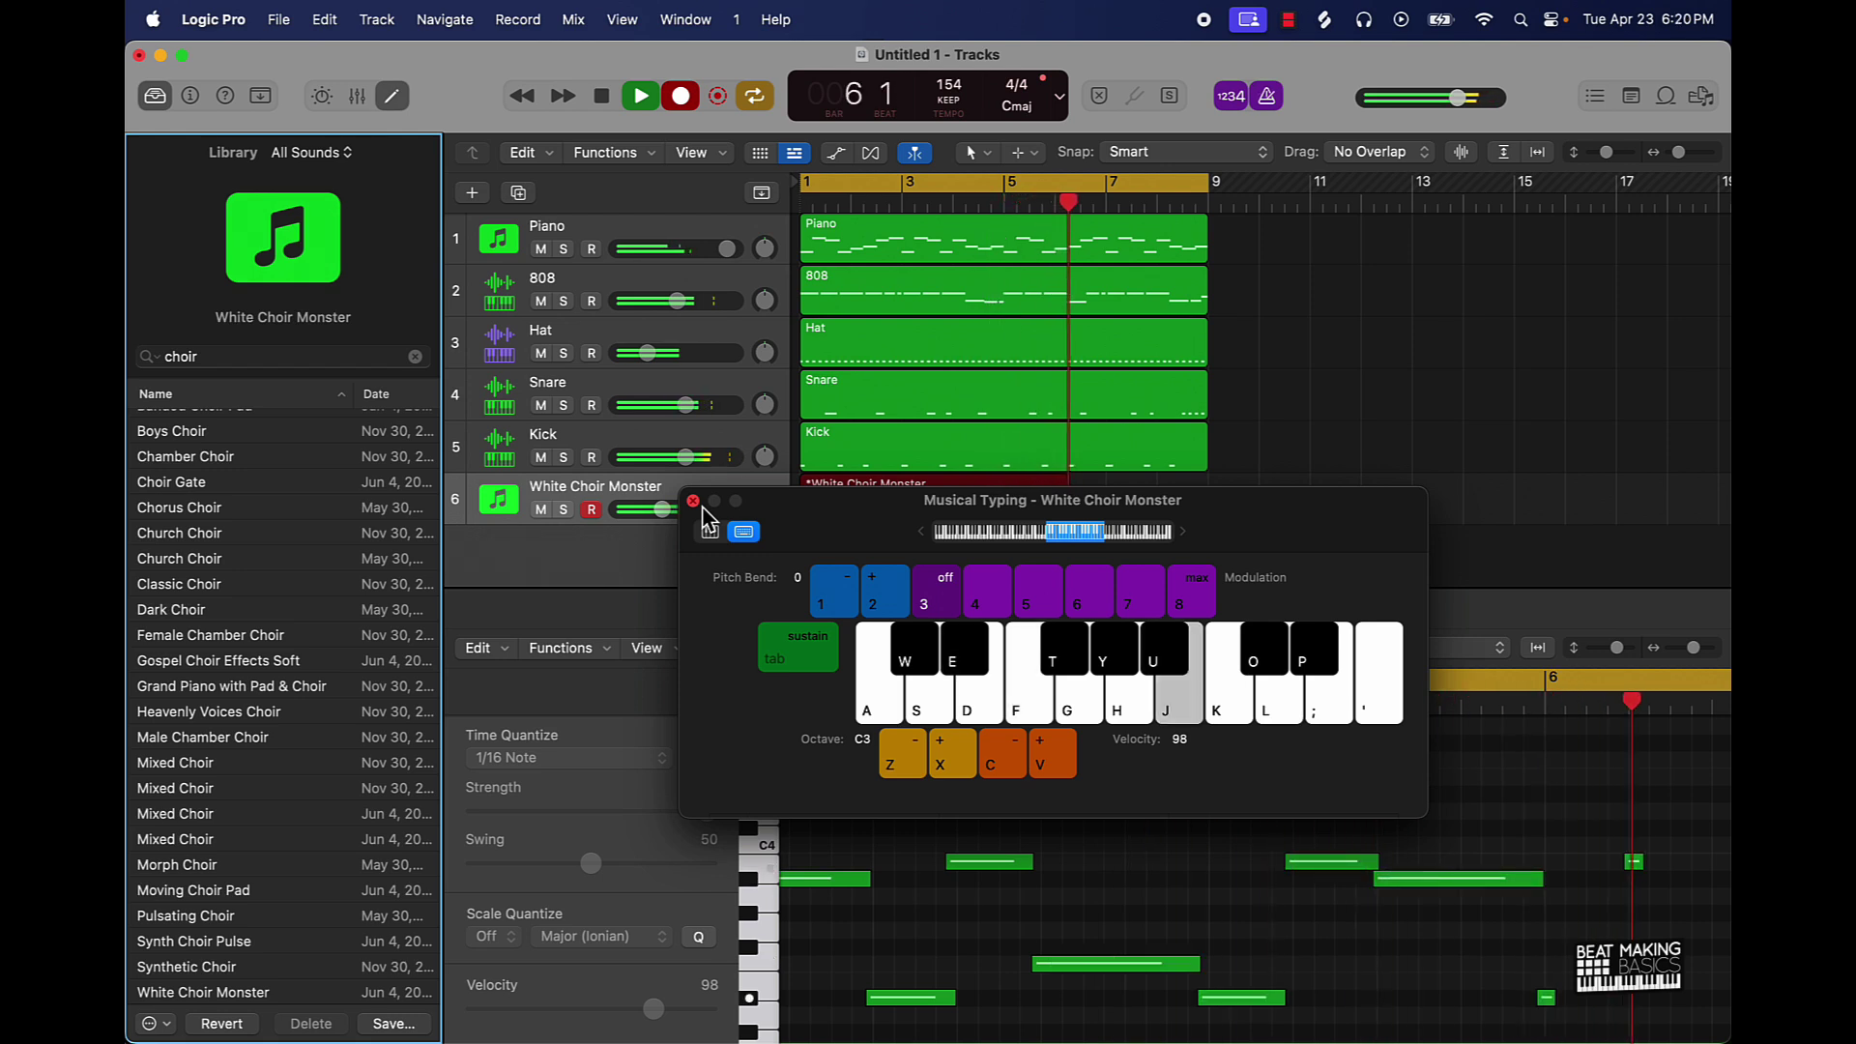
key("u")
key("u")
key("e")
key("j")
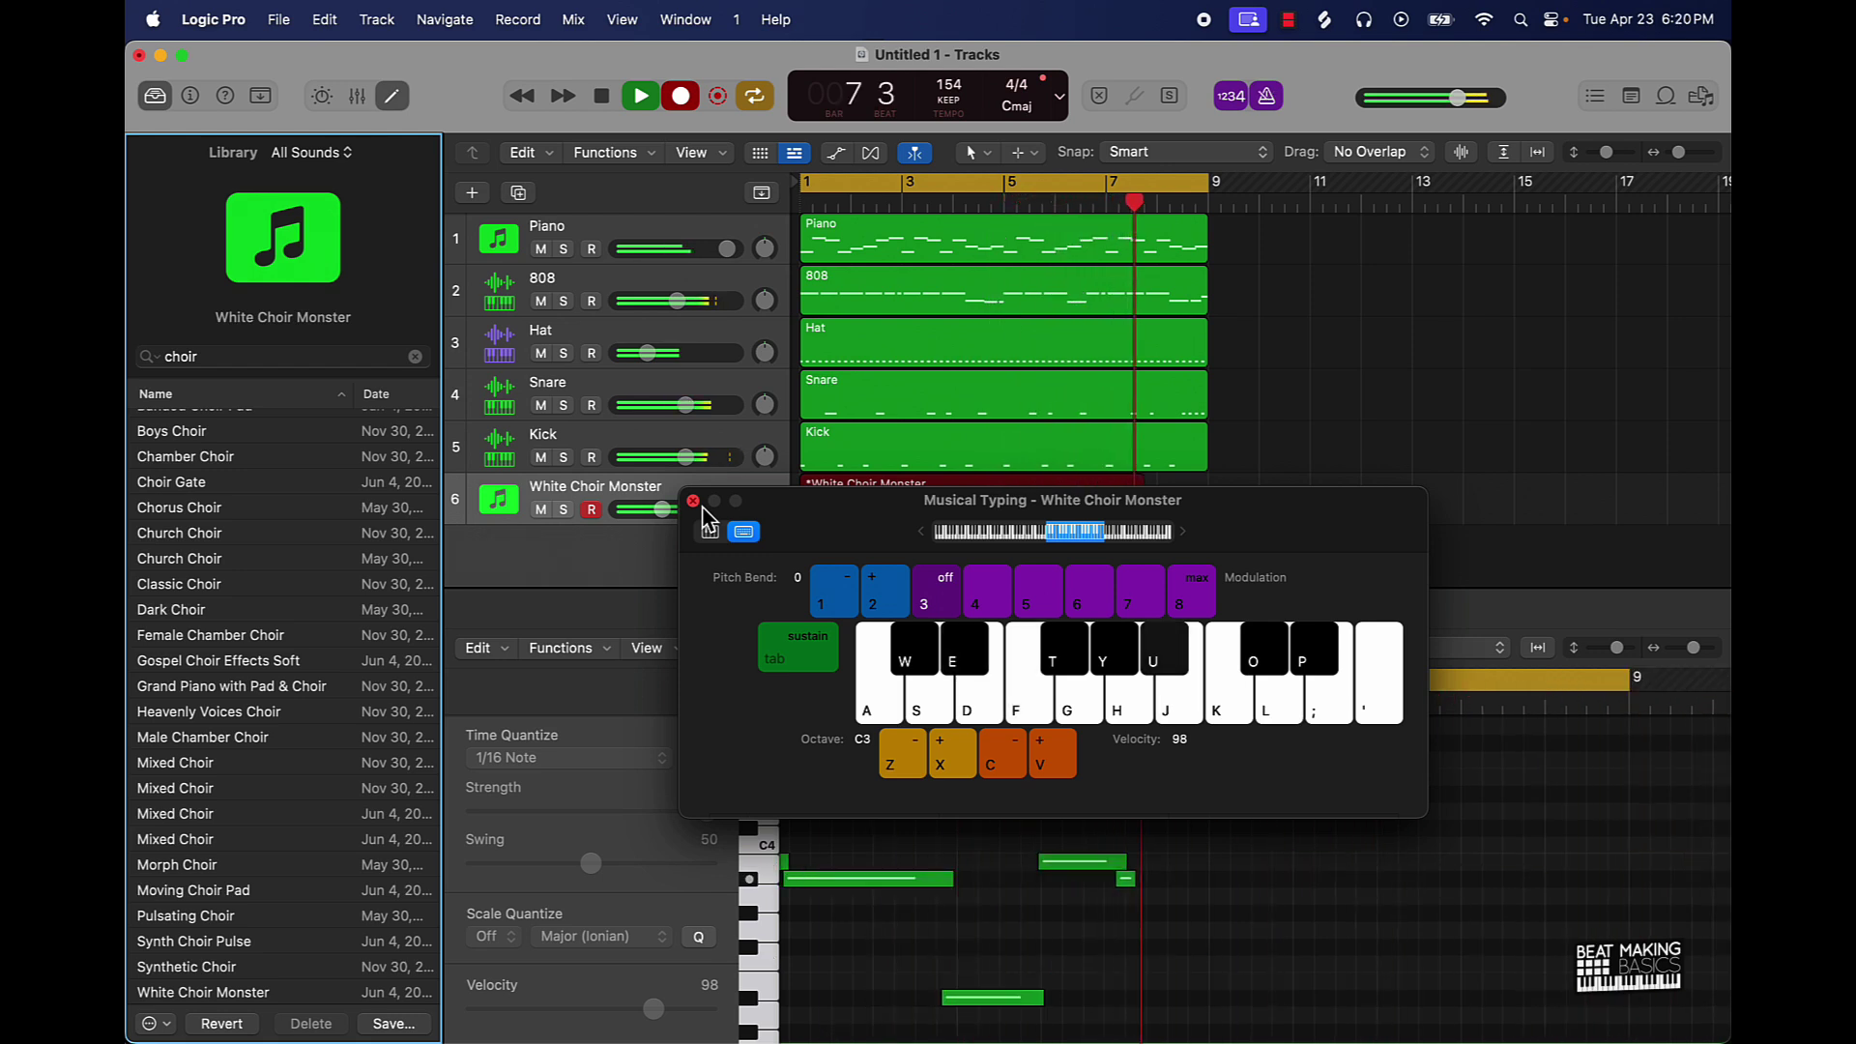
key("e")
key("j")
key("f")
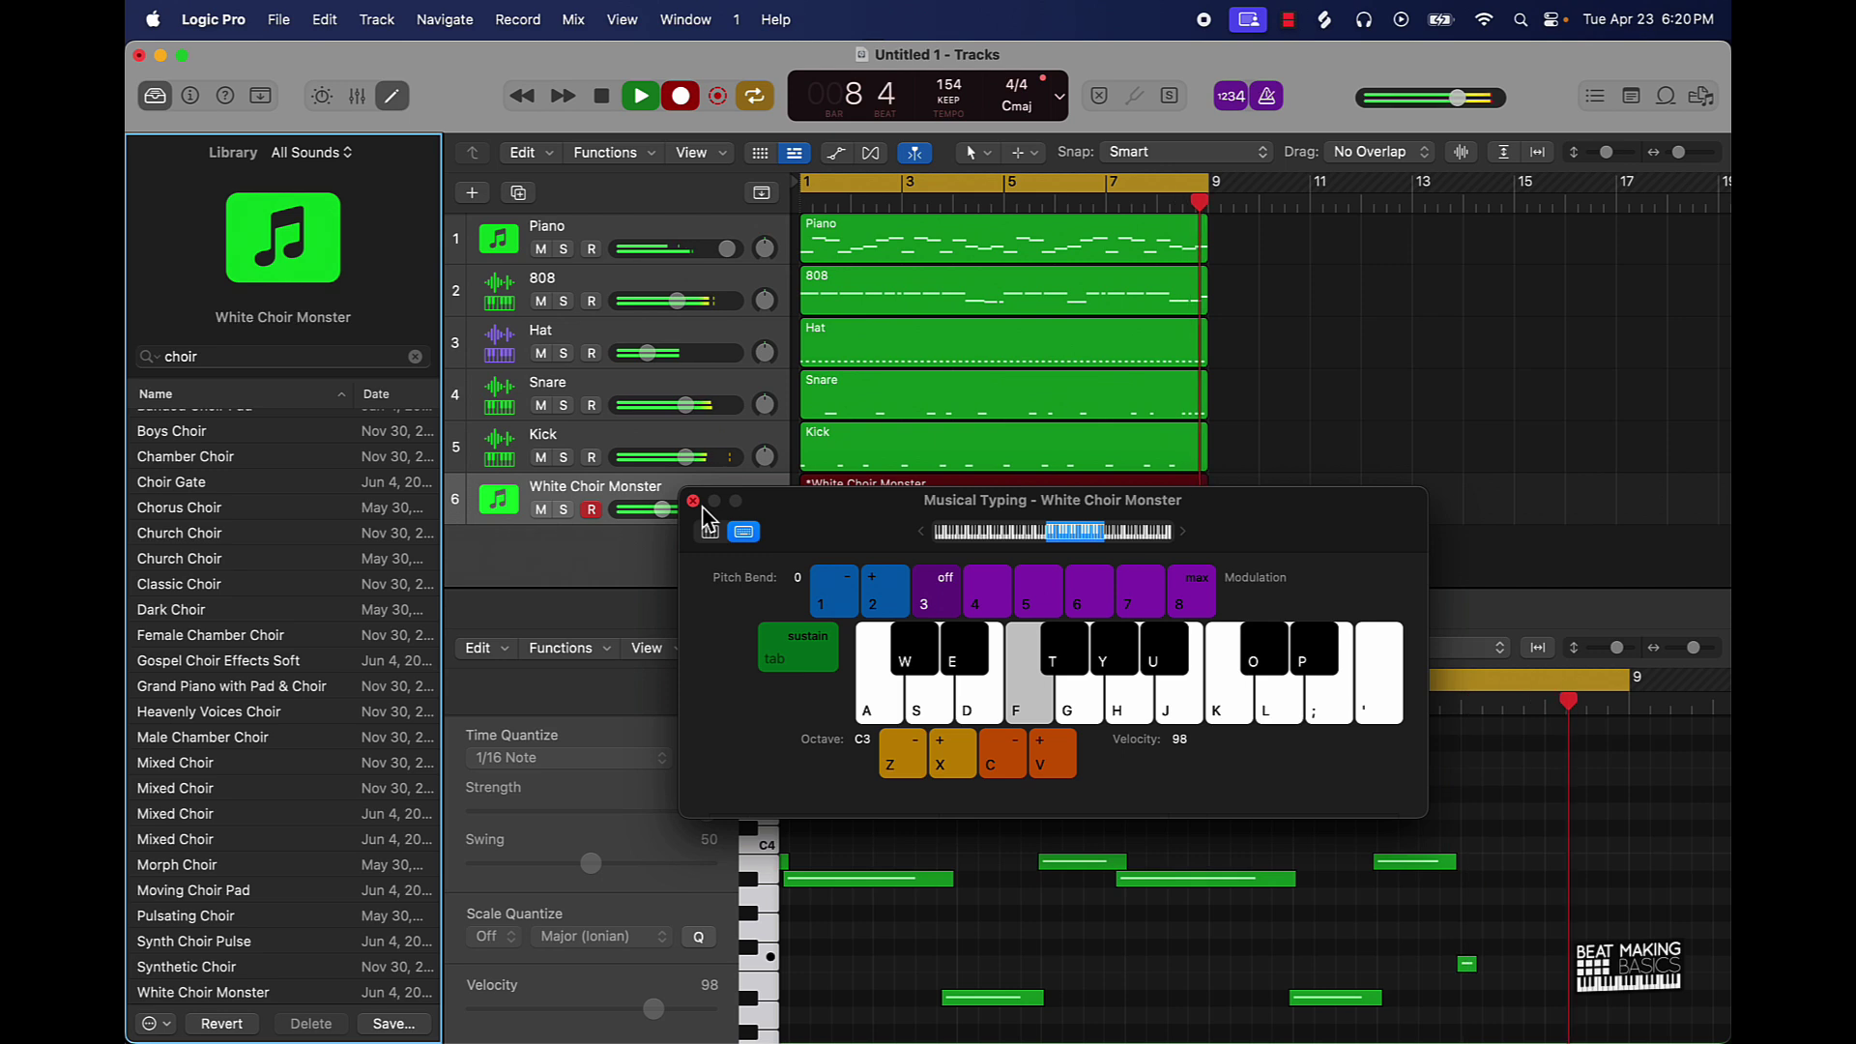
key("space")
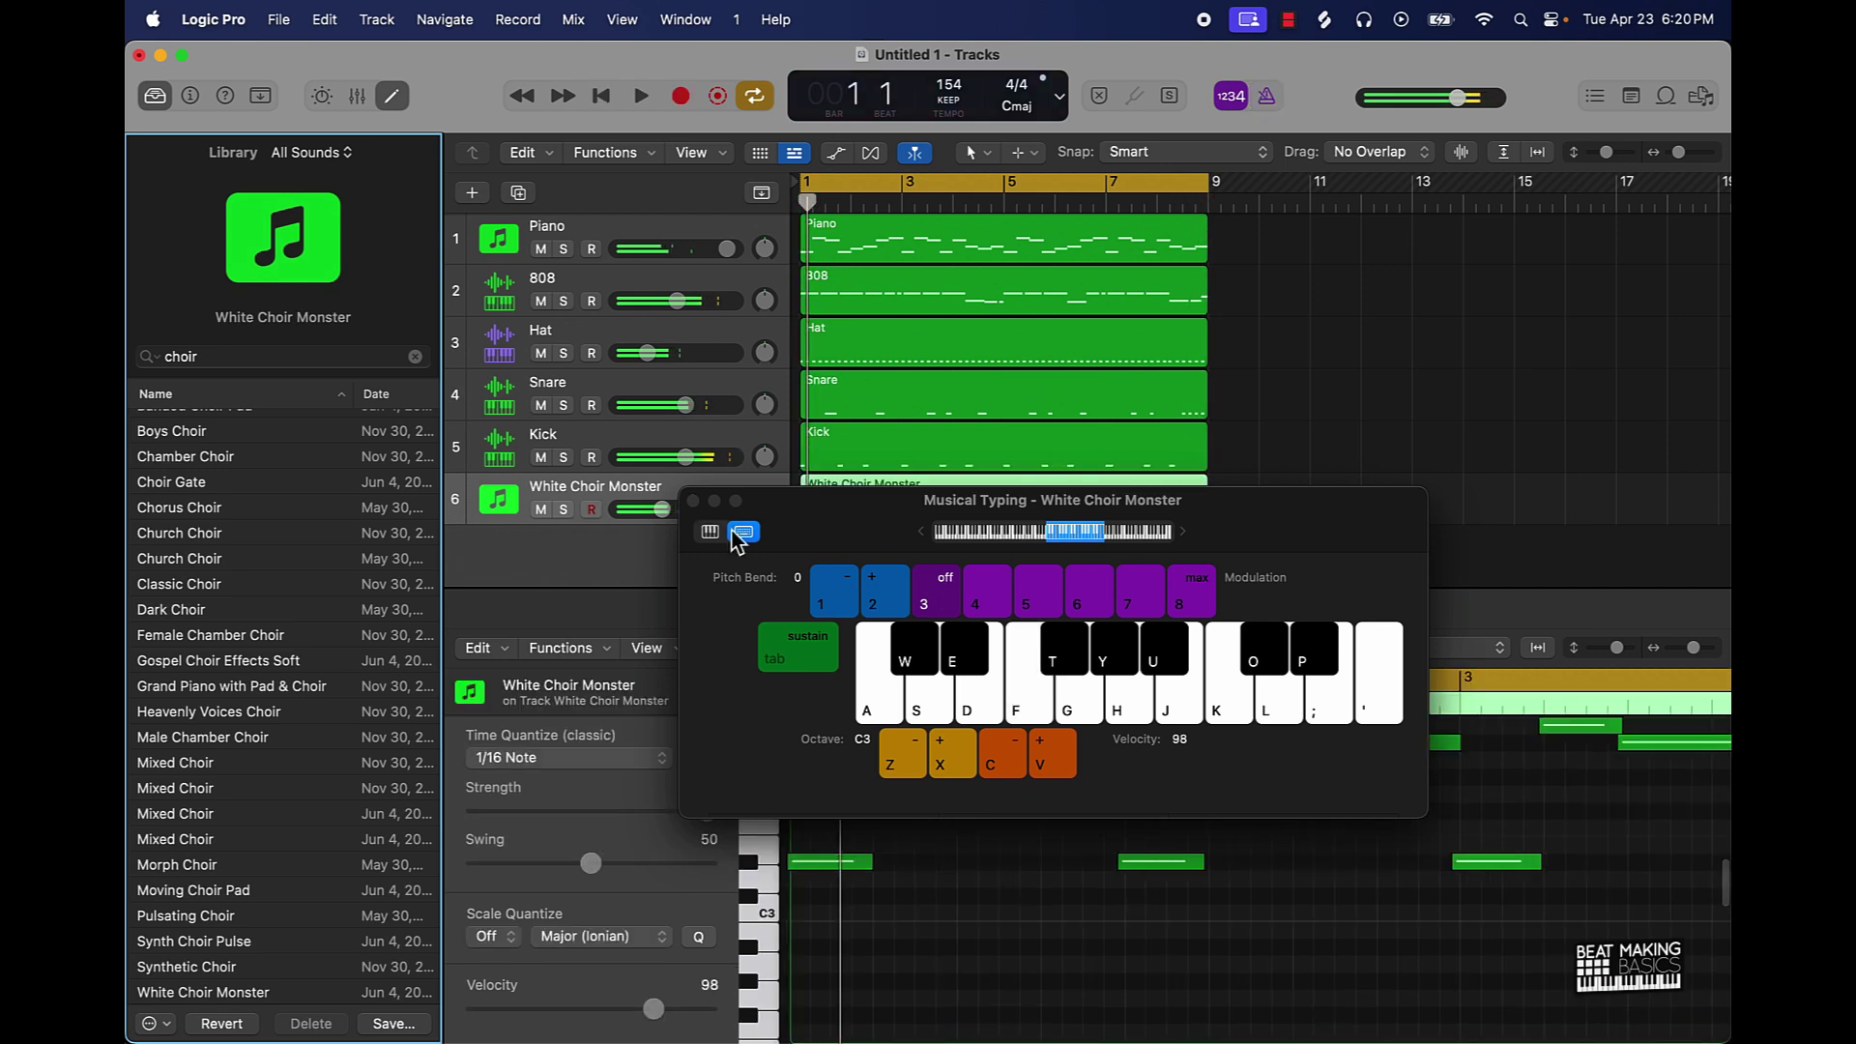
- Quantize all the recorded choir notes to 1/16 and trim each note's end to the following note with Force Legato
left_click(693, 500)
key("super+a")
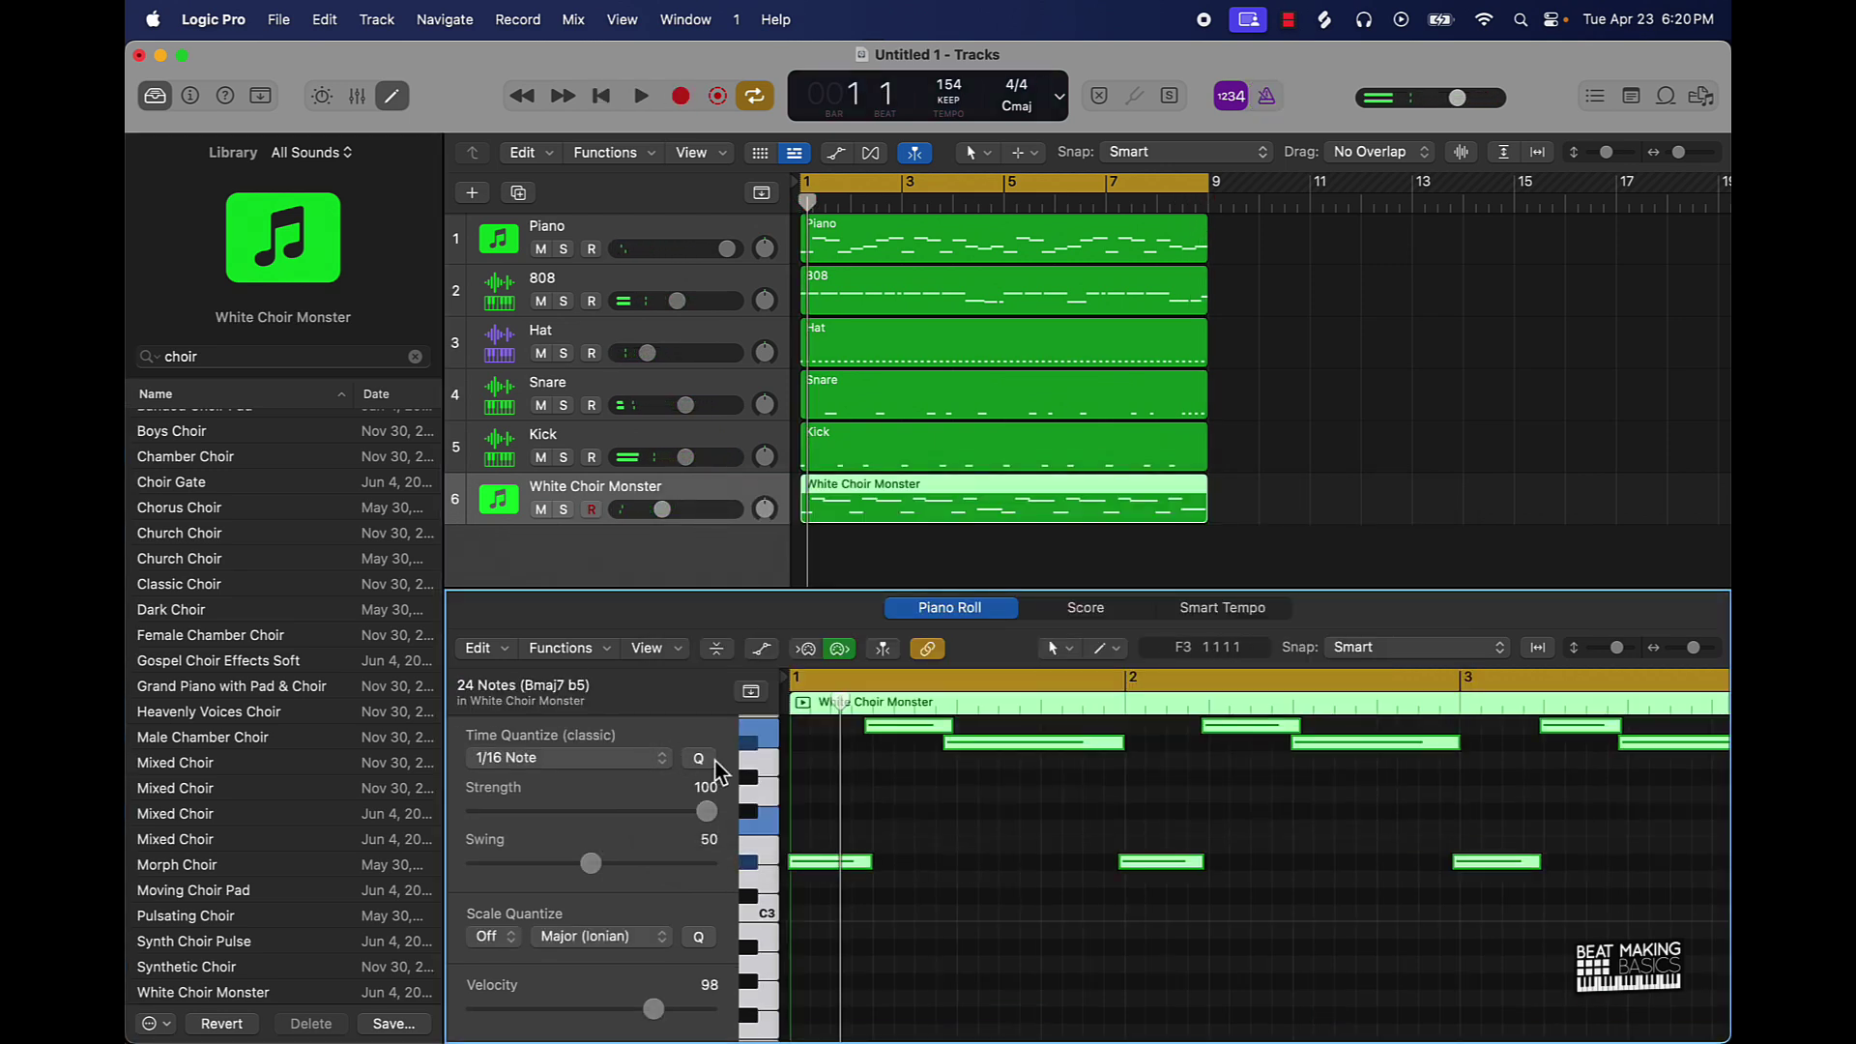
key("space")
right_click(829, 885)
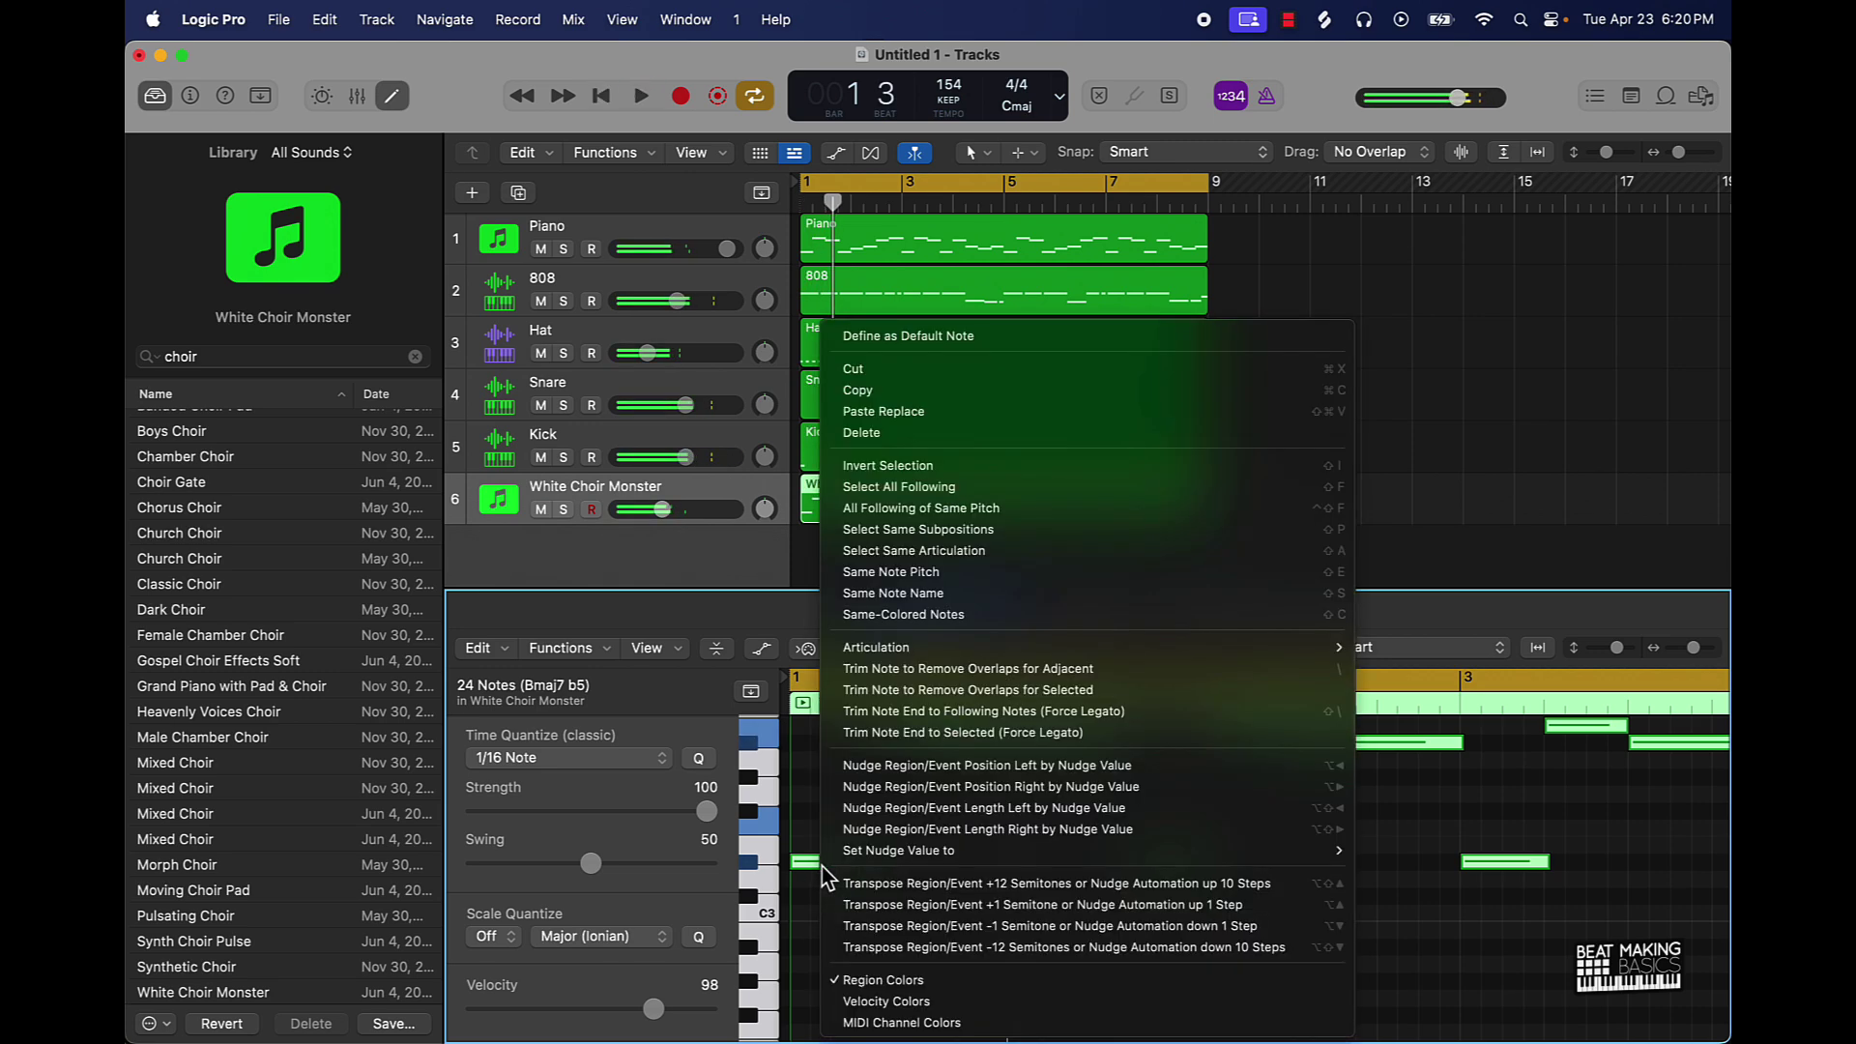
left_click(993, 717)
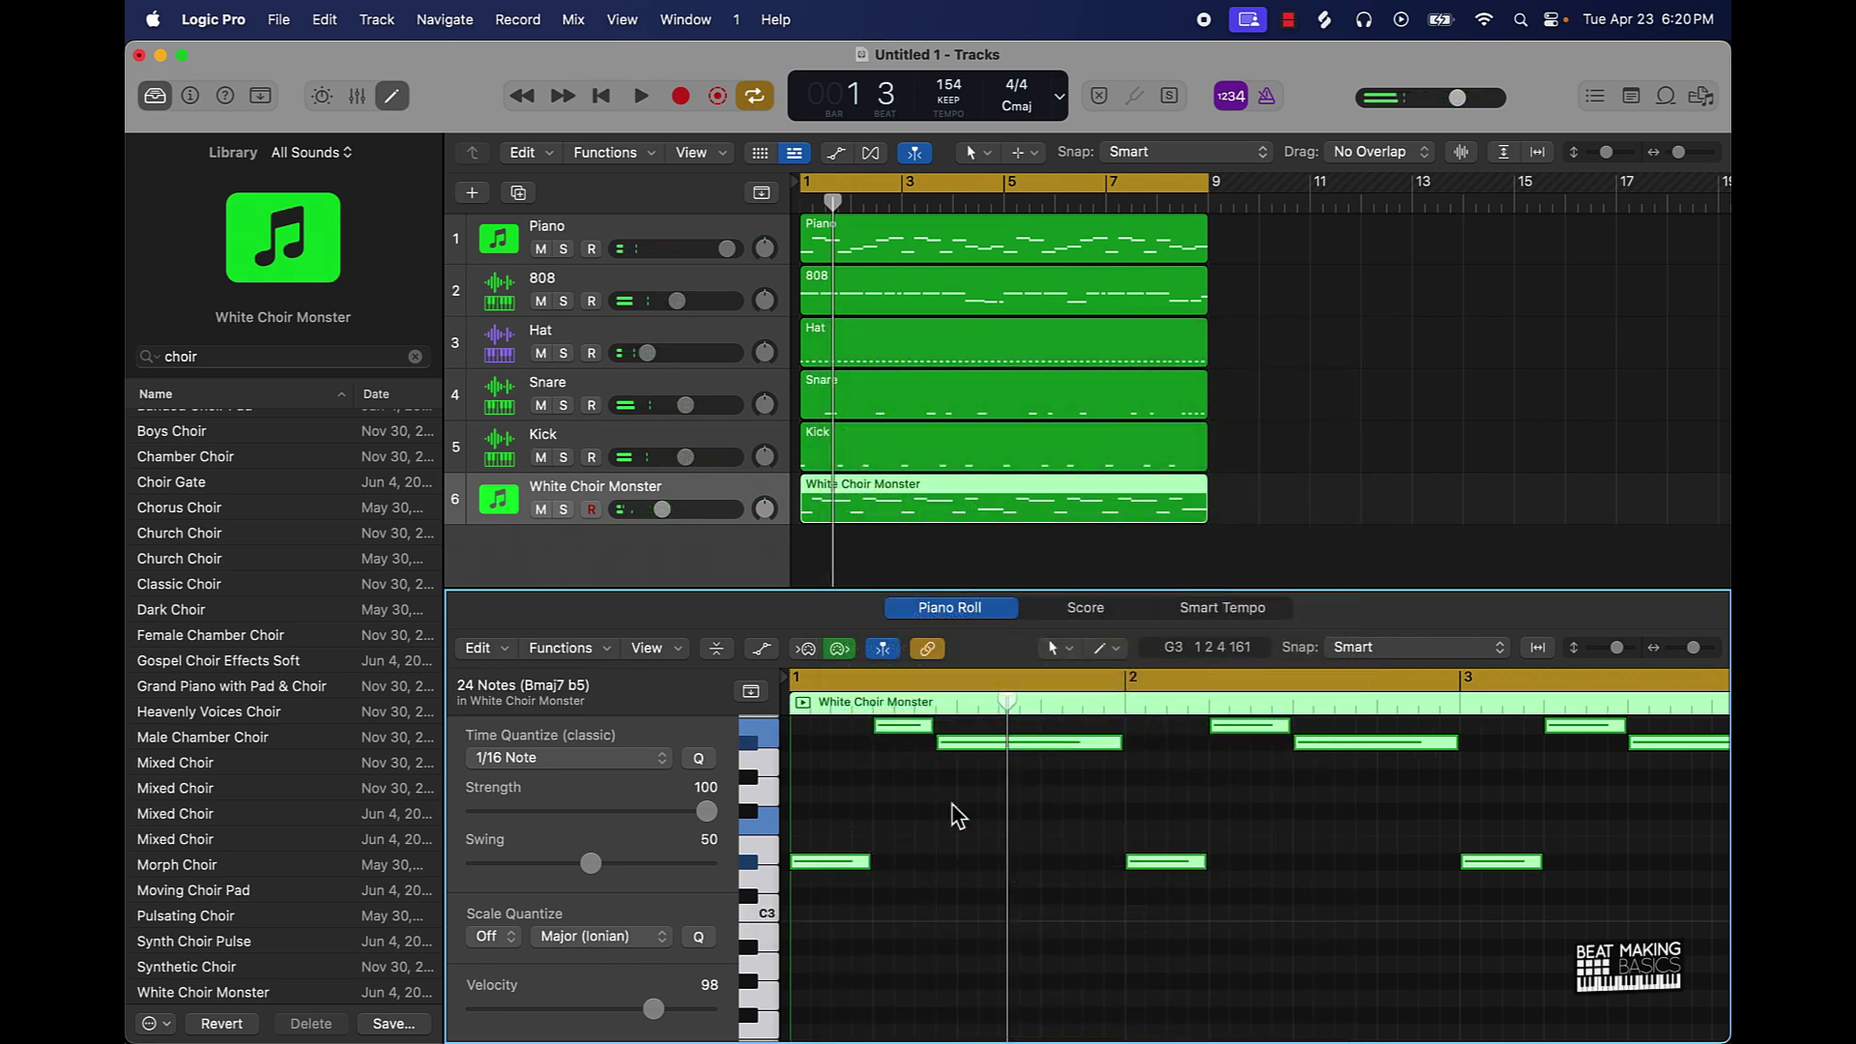
- Move the start of bar 1's A#3 choir note to beat 3 and extend the preceding B3 note up to it
key("space")
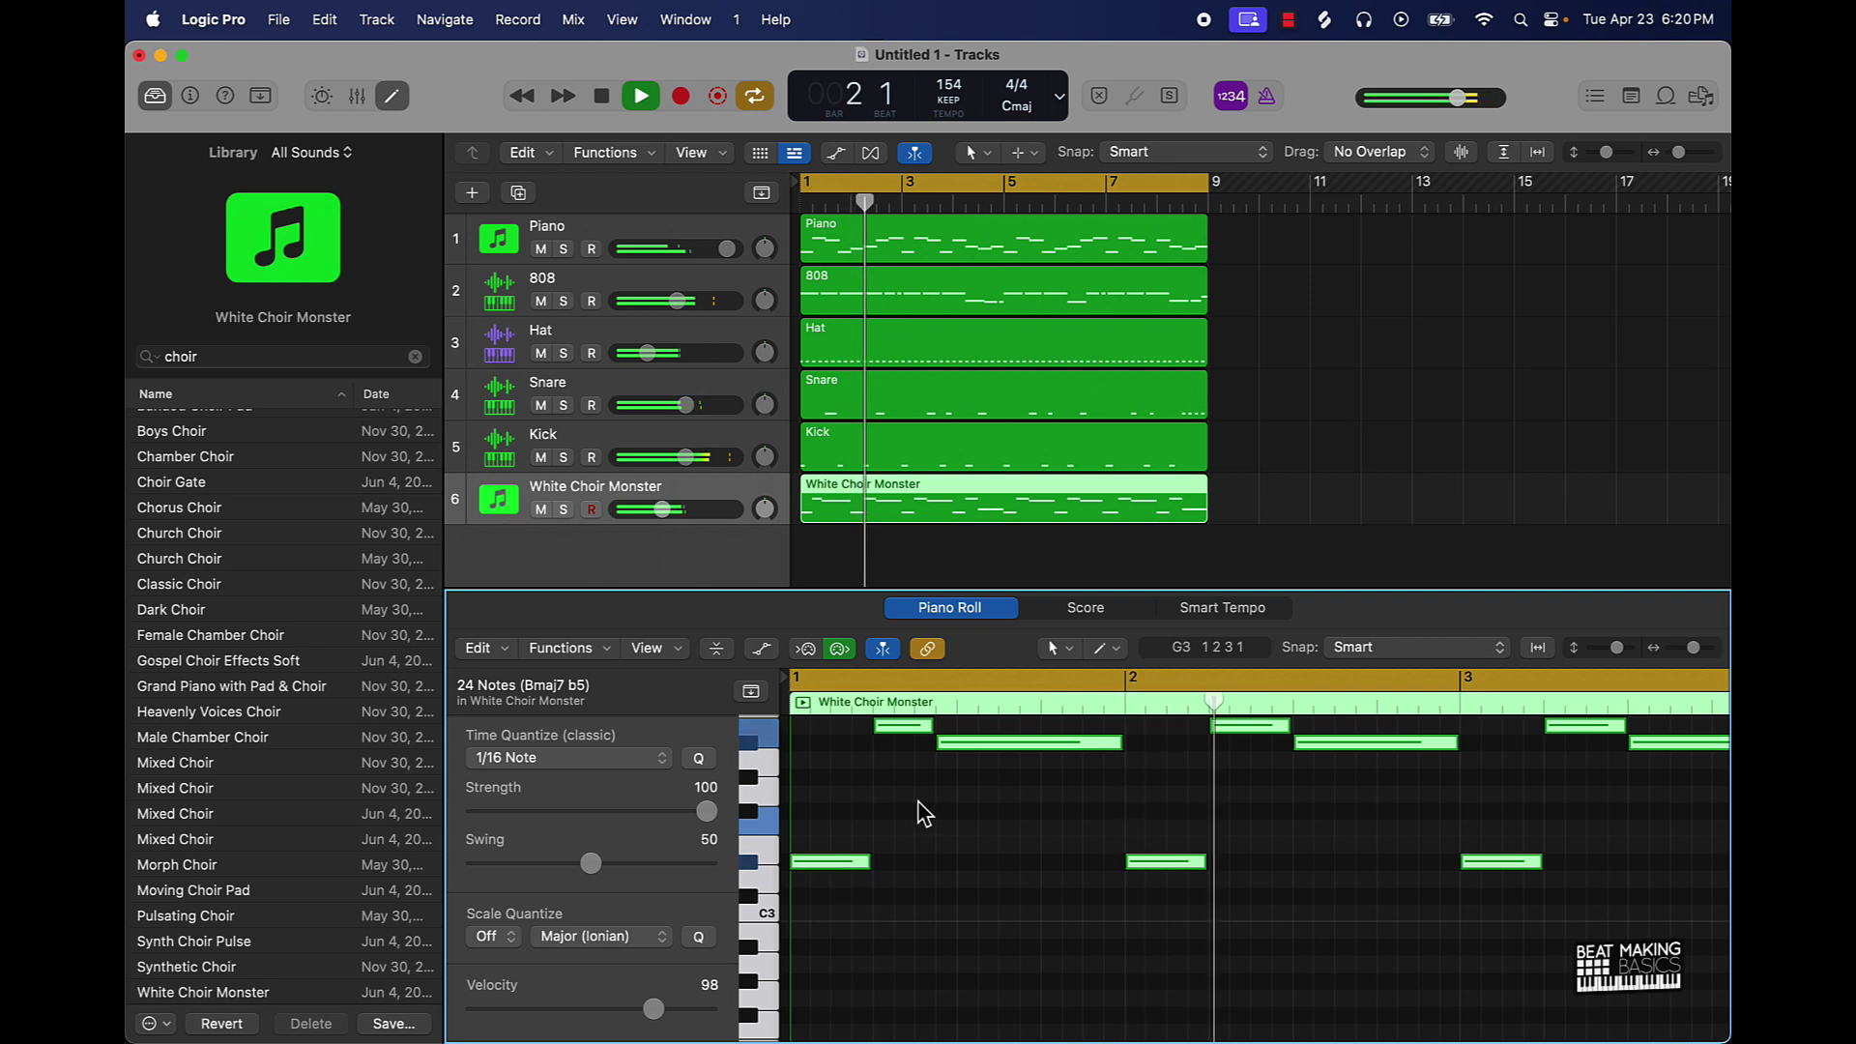
key("Return")
key("space")
left_click(952, 764)
left_click_drag(948, 752, 986, 754)
scroll(1343, 850, "right", 5)
scroll(1344, 852, "right", 10)
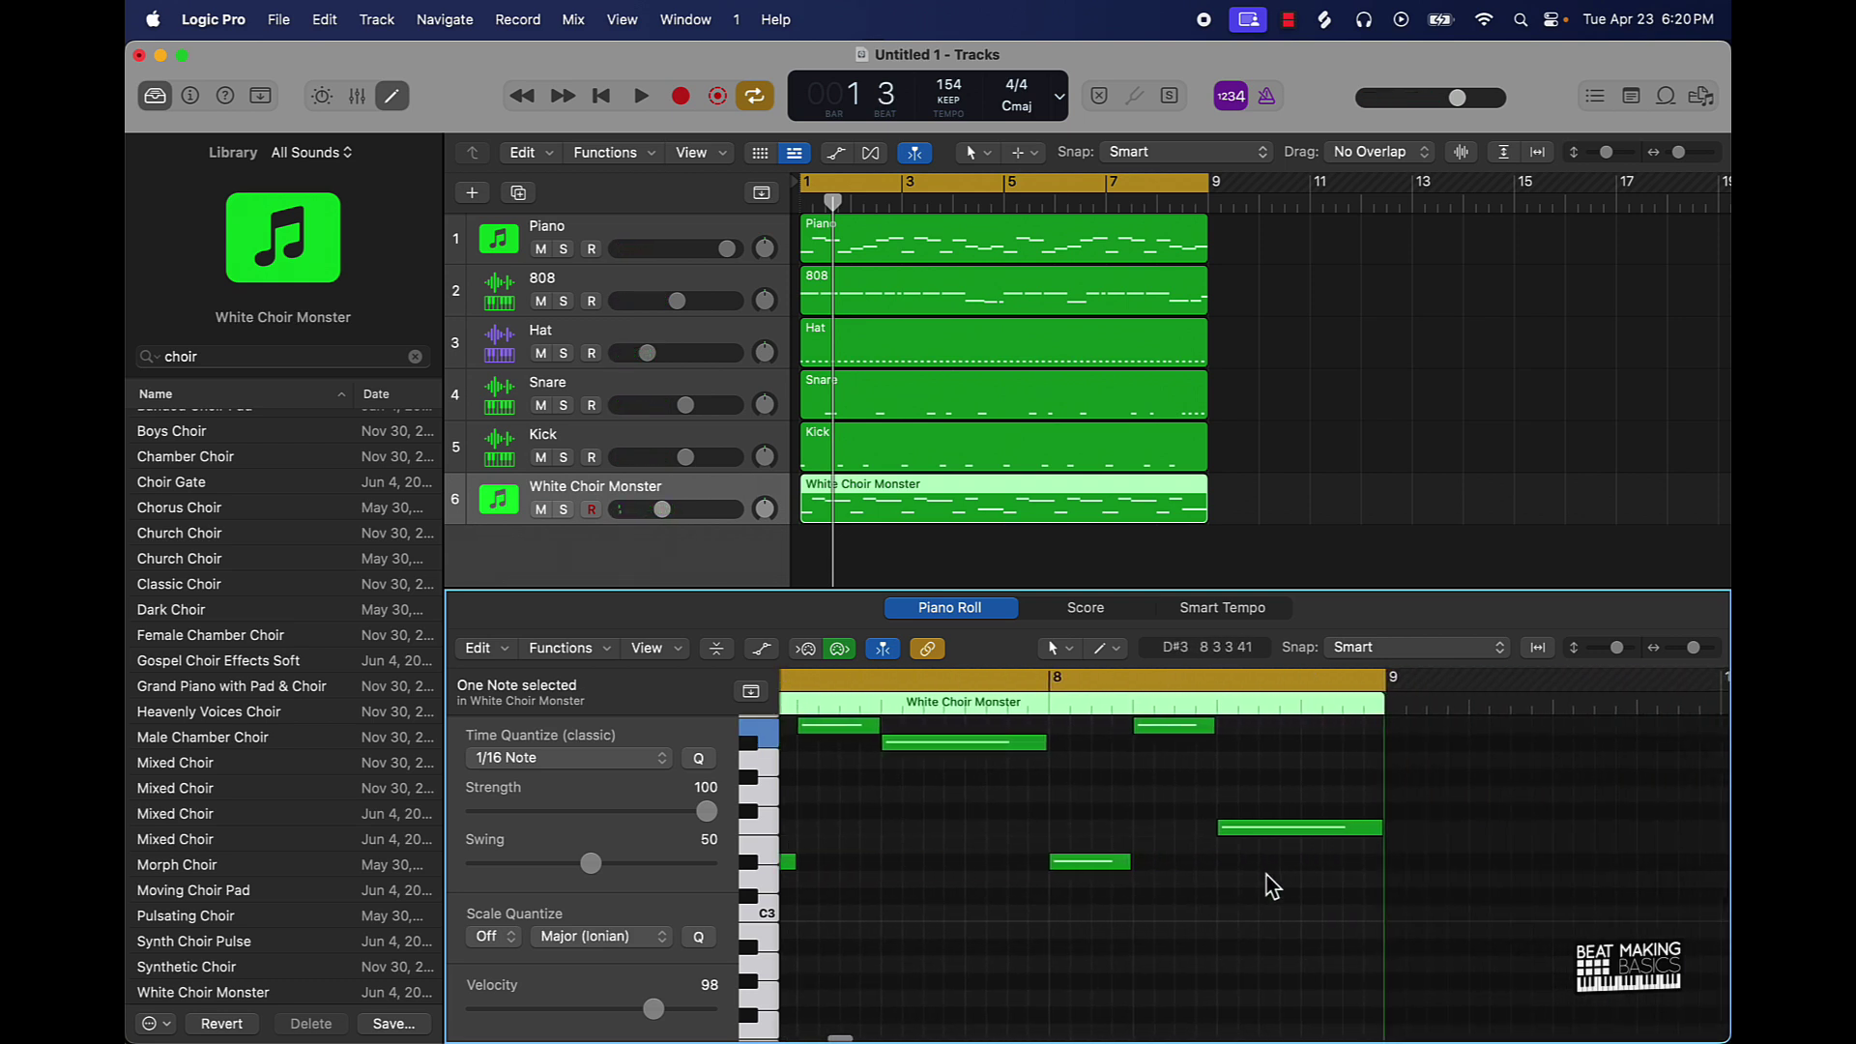
- Audition Heavenly Voices Choir and Male Chamber Choir during playback, load Dark Choir on the choir track, and lower its volume slightly
key("space")
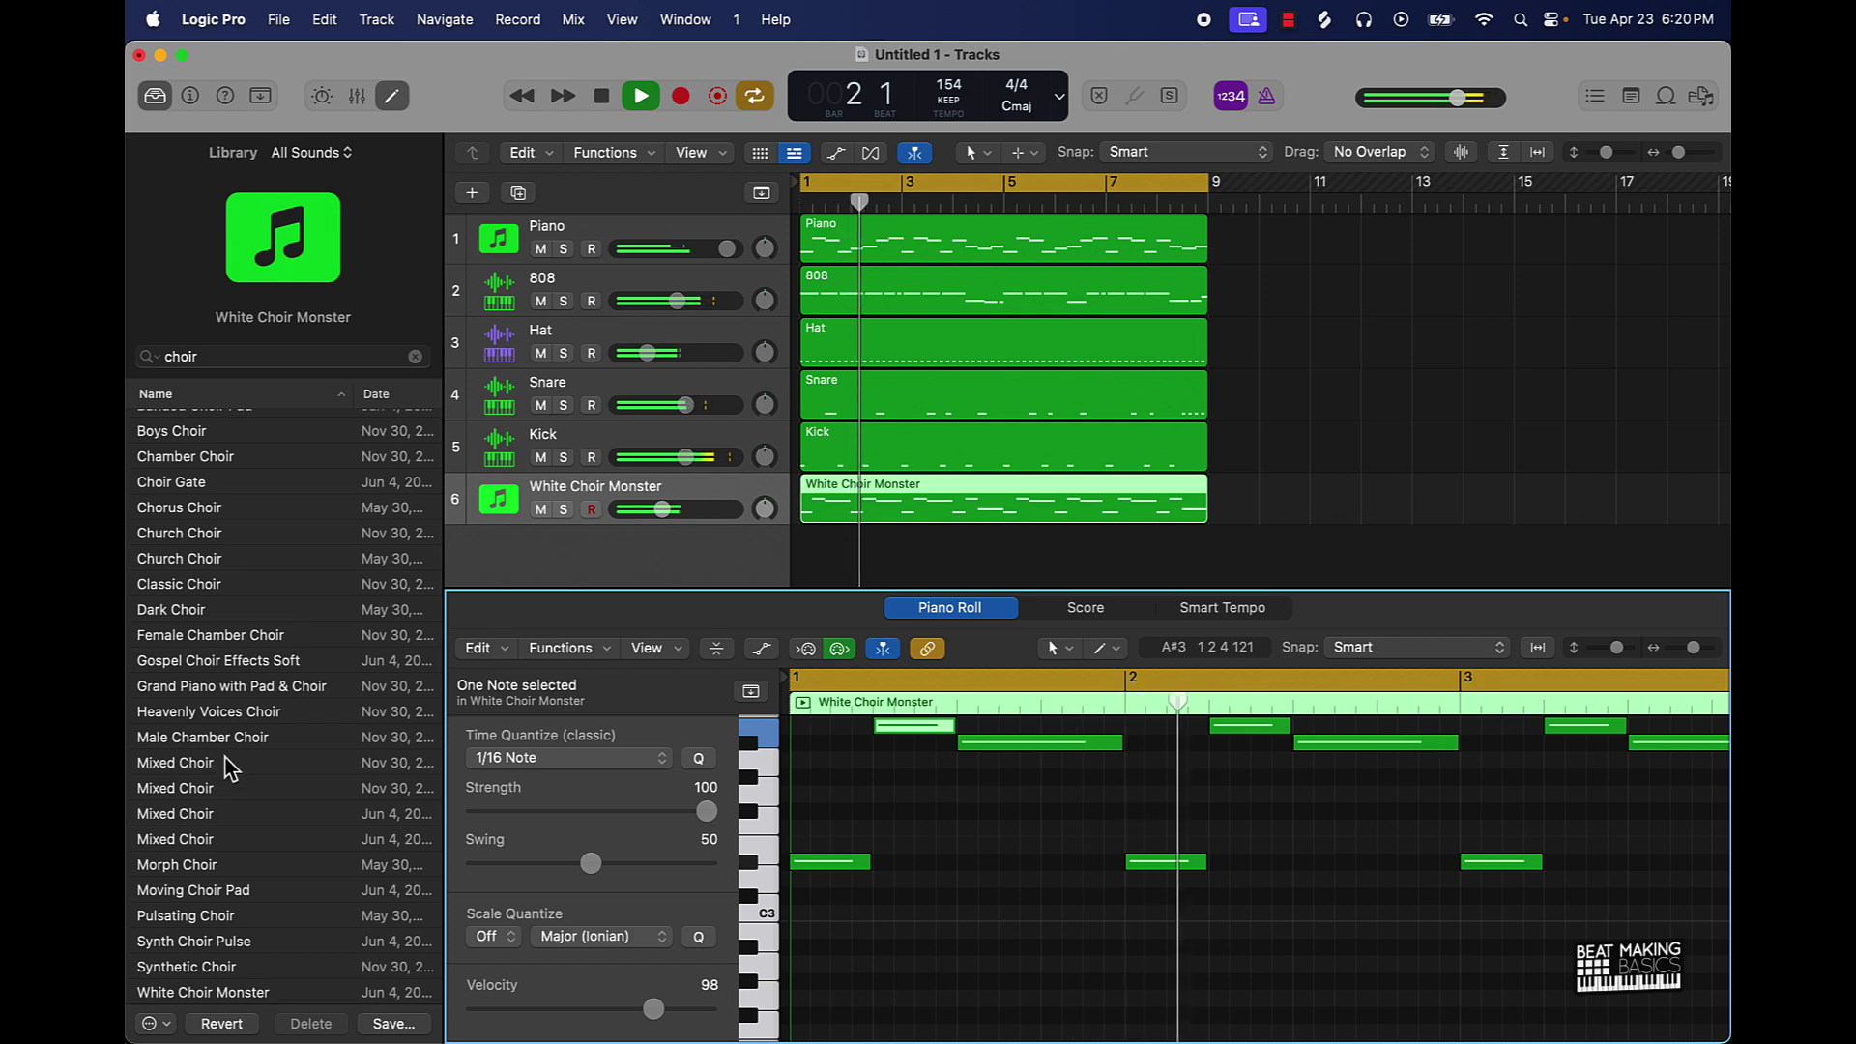
left_click(253, 712)
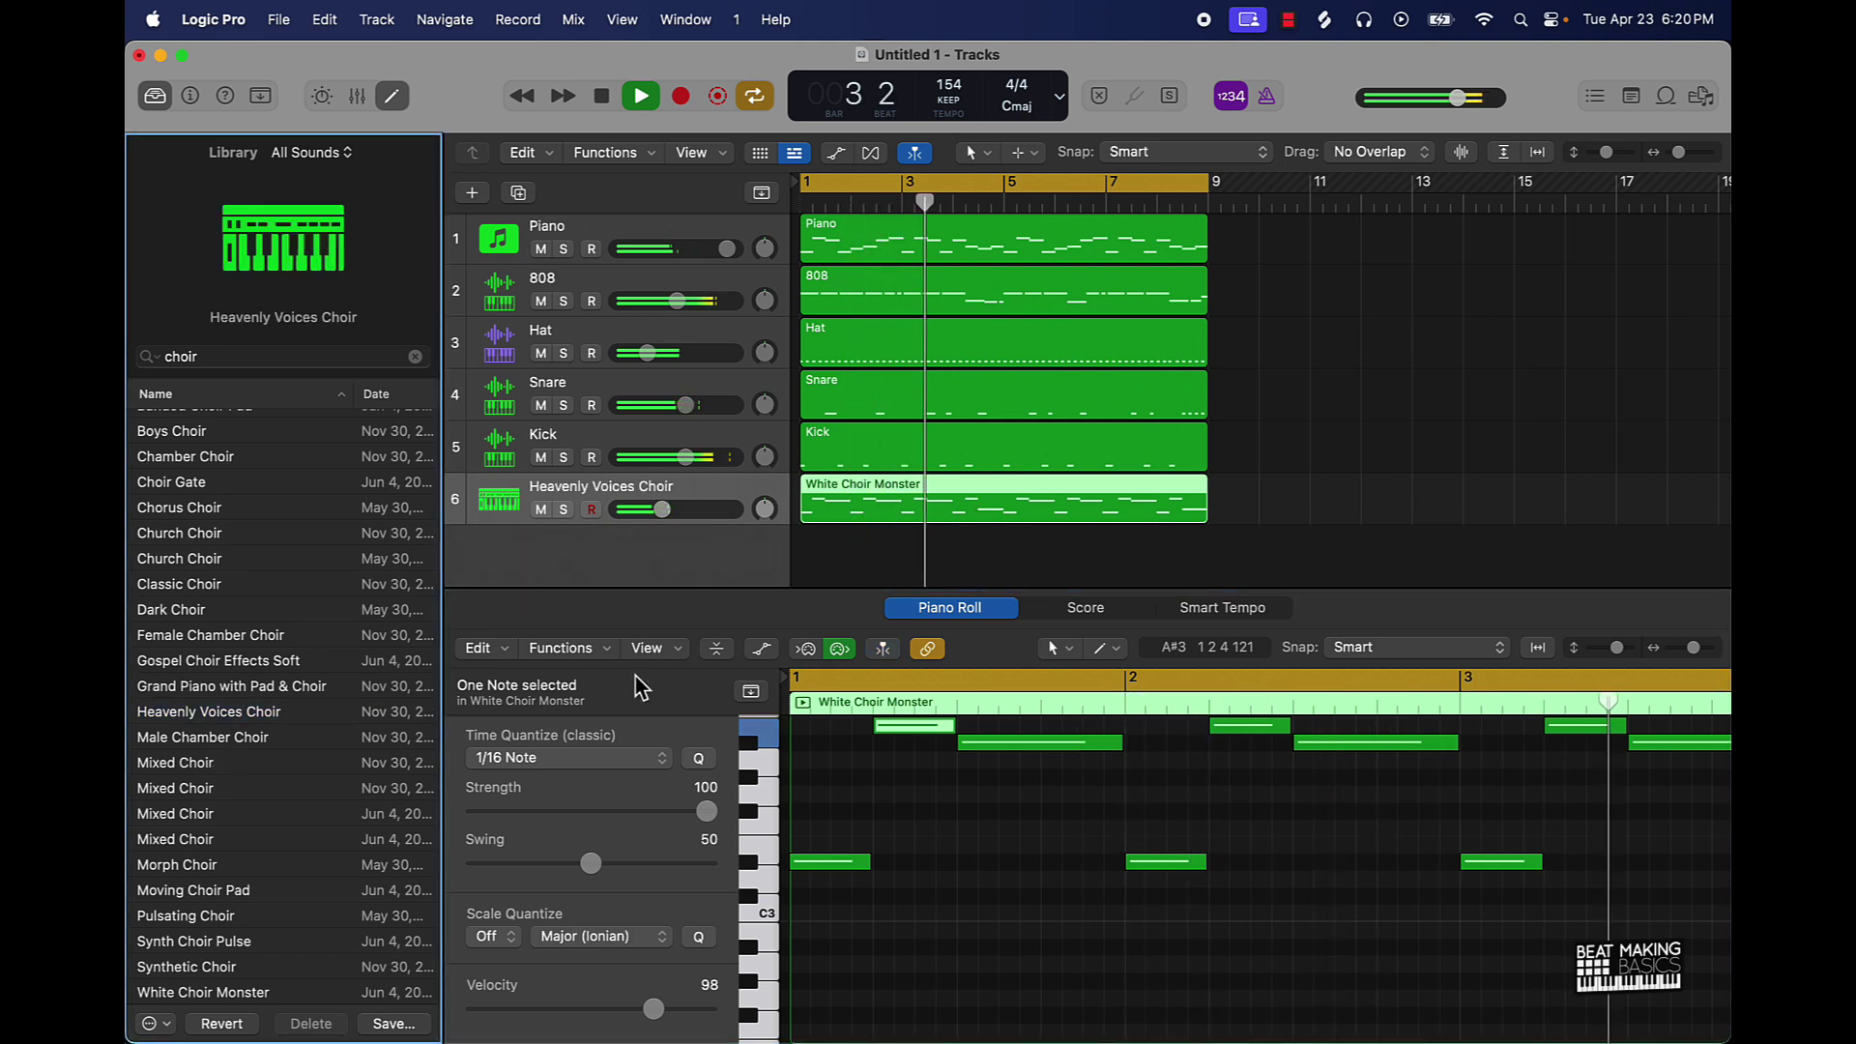
left_click(245, 742)
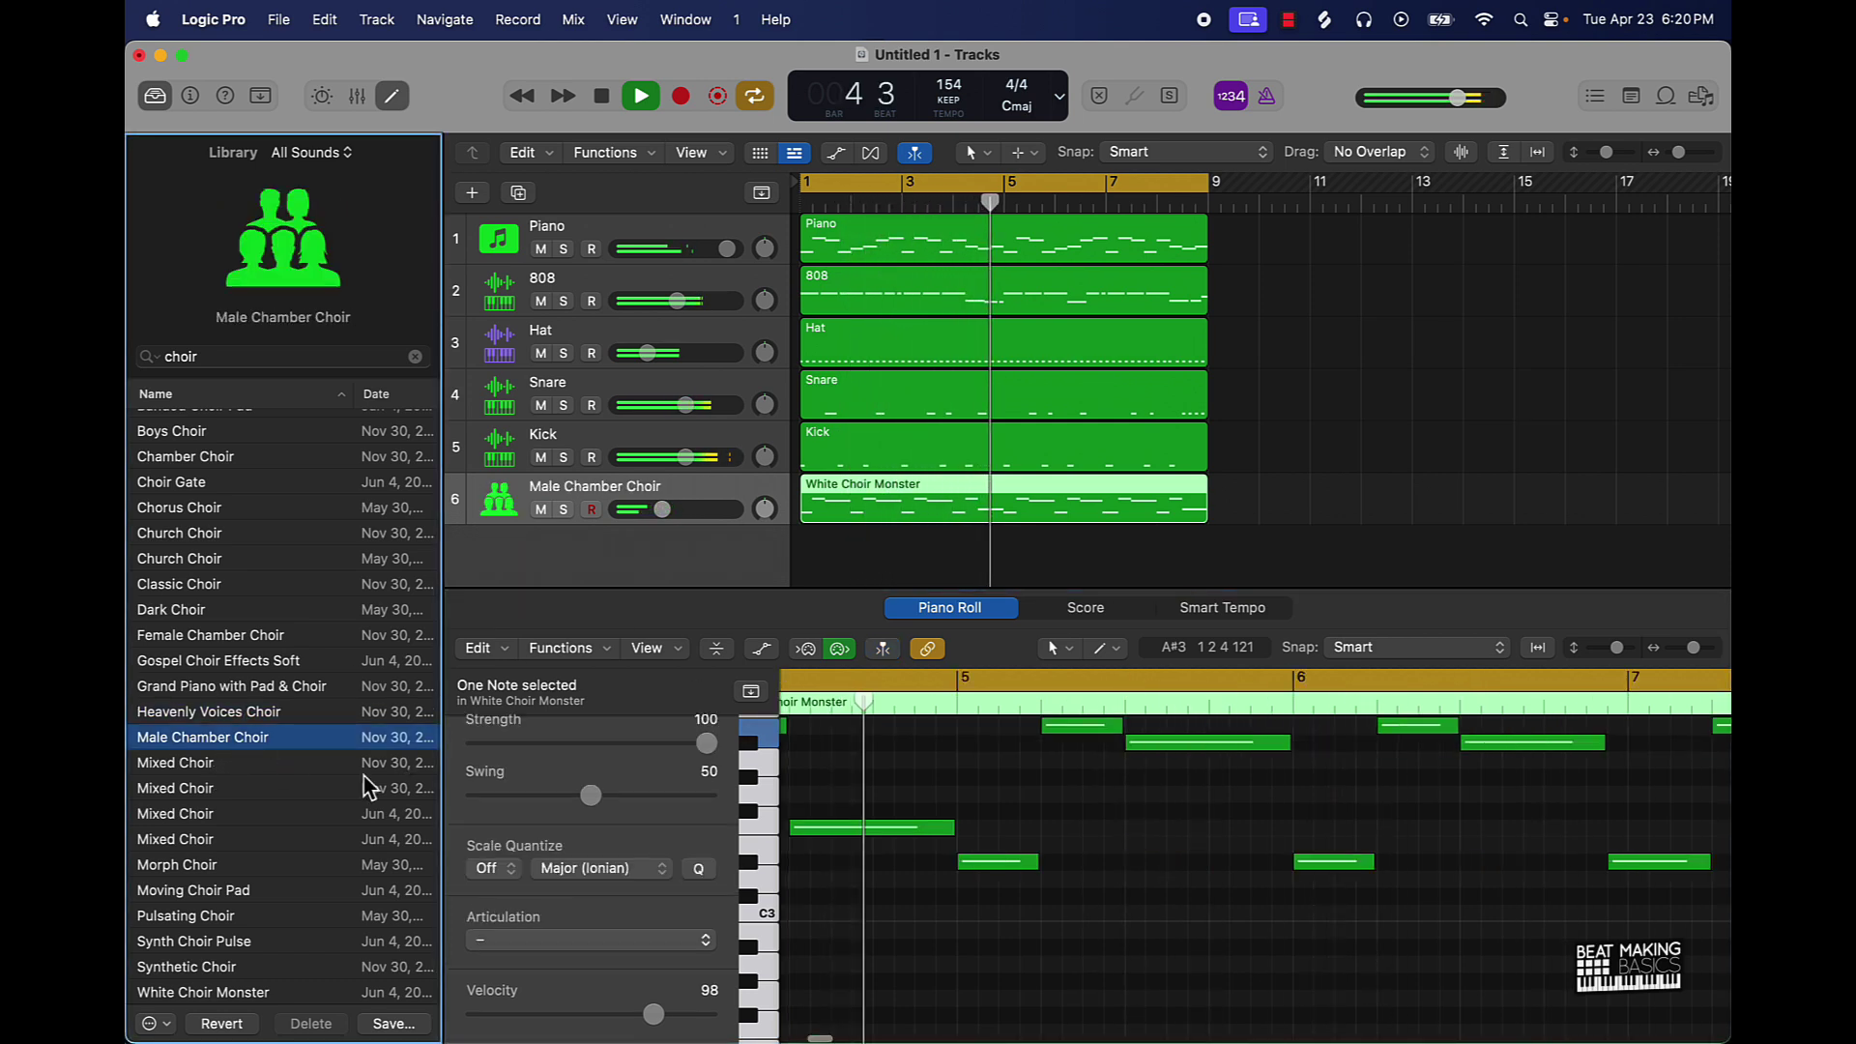
left_click(213, 611)
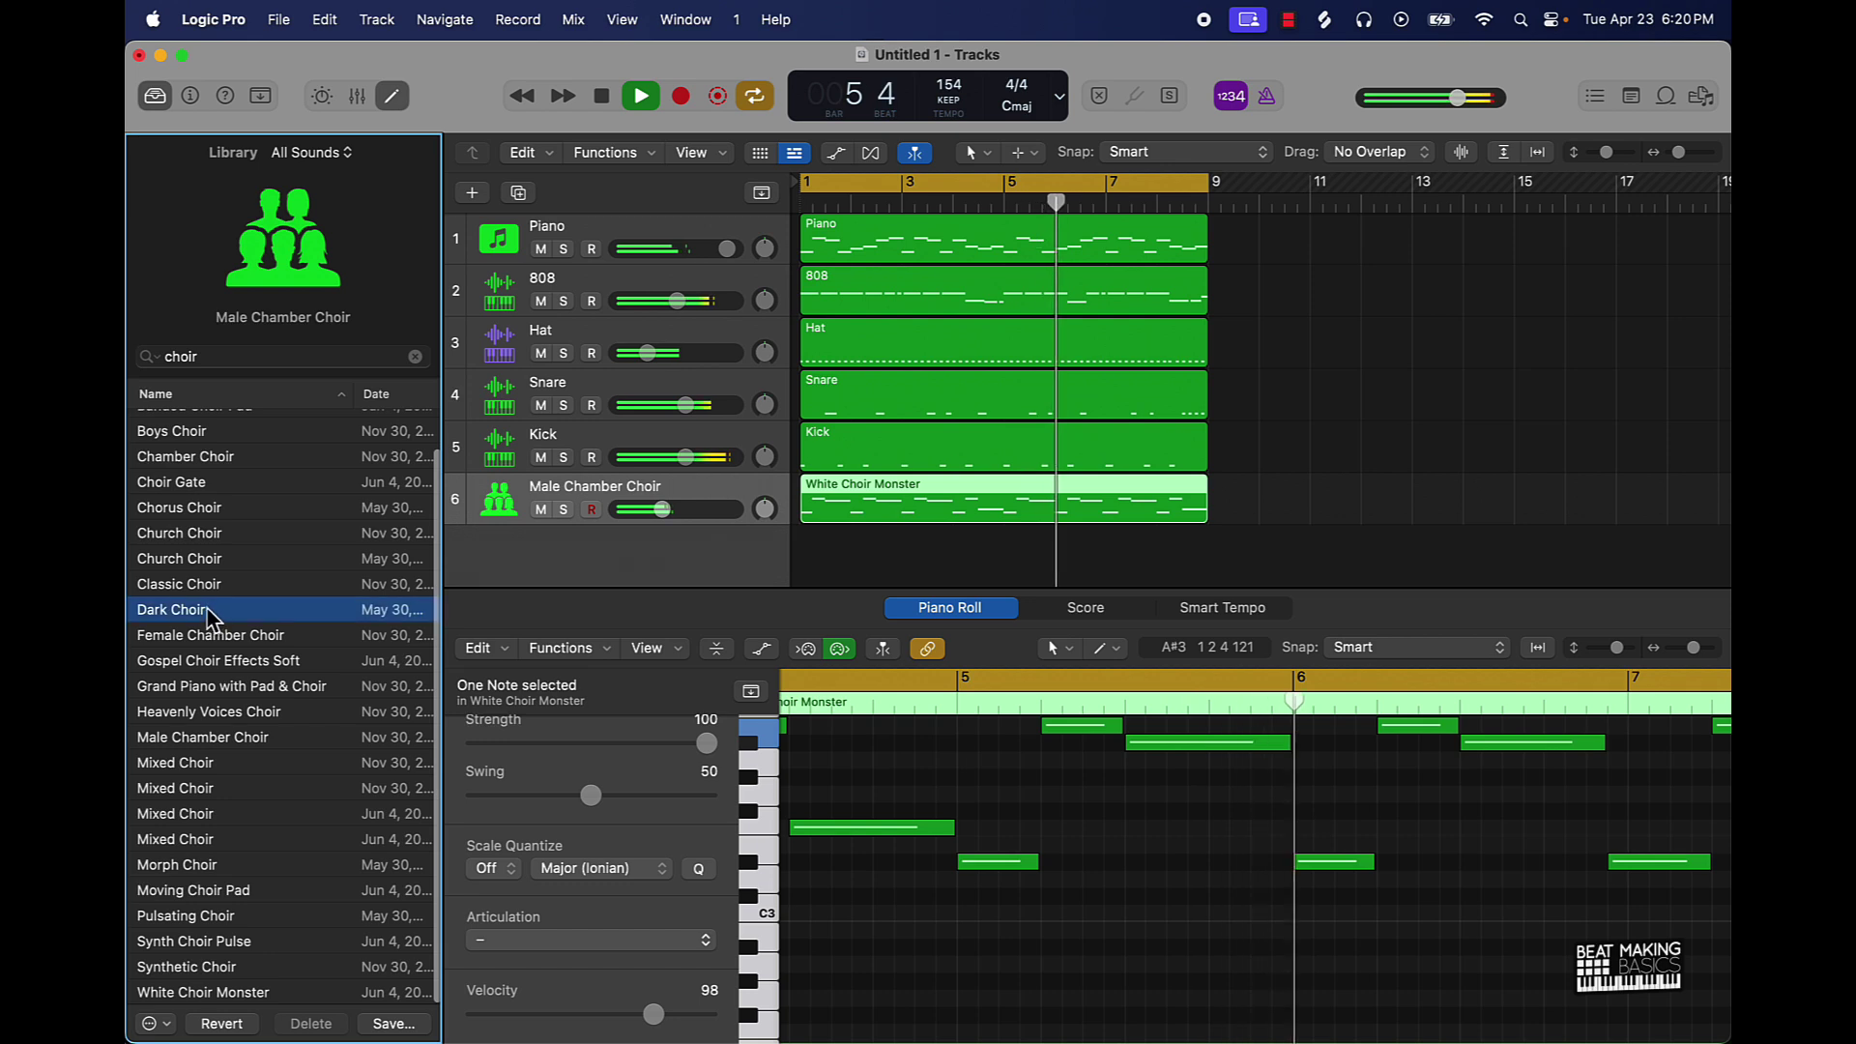
scroll(269, 621, "up", 2)
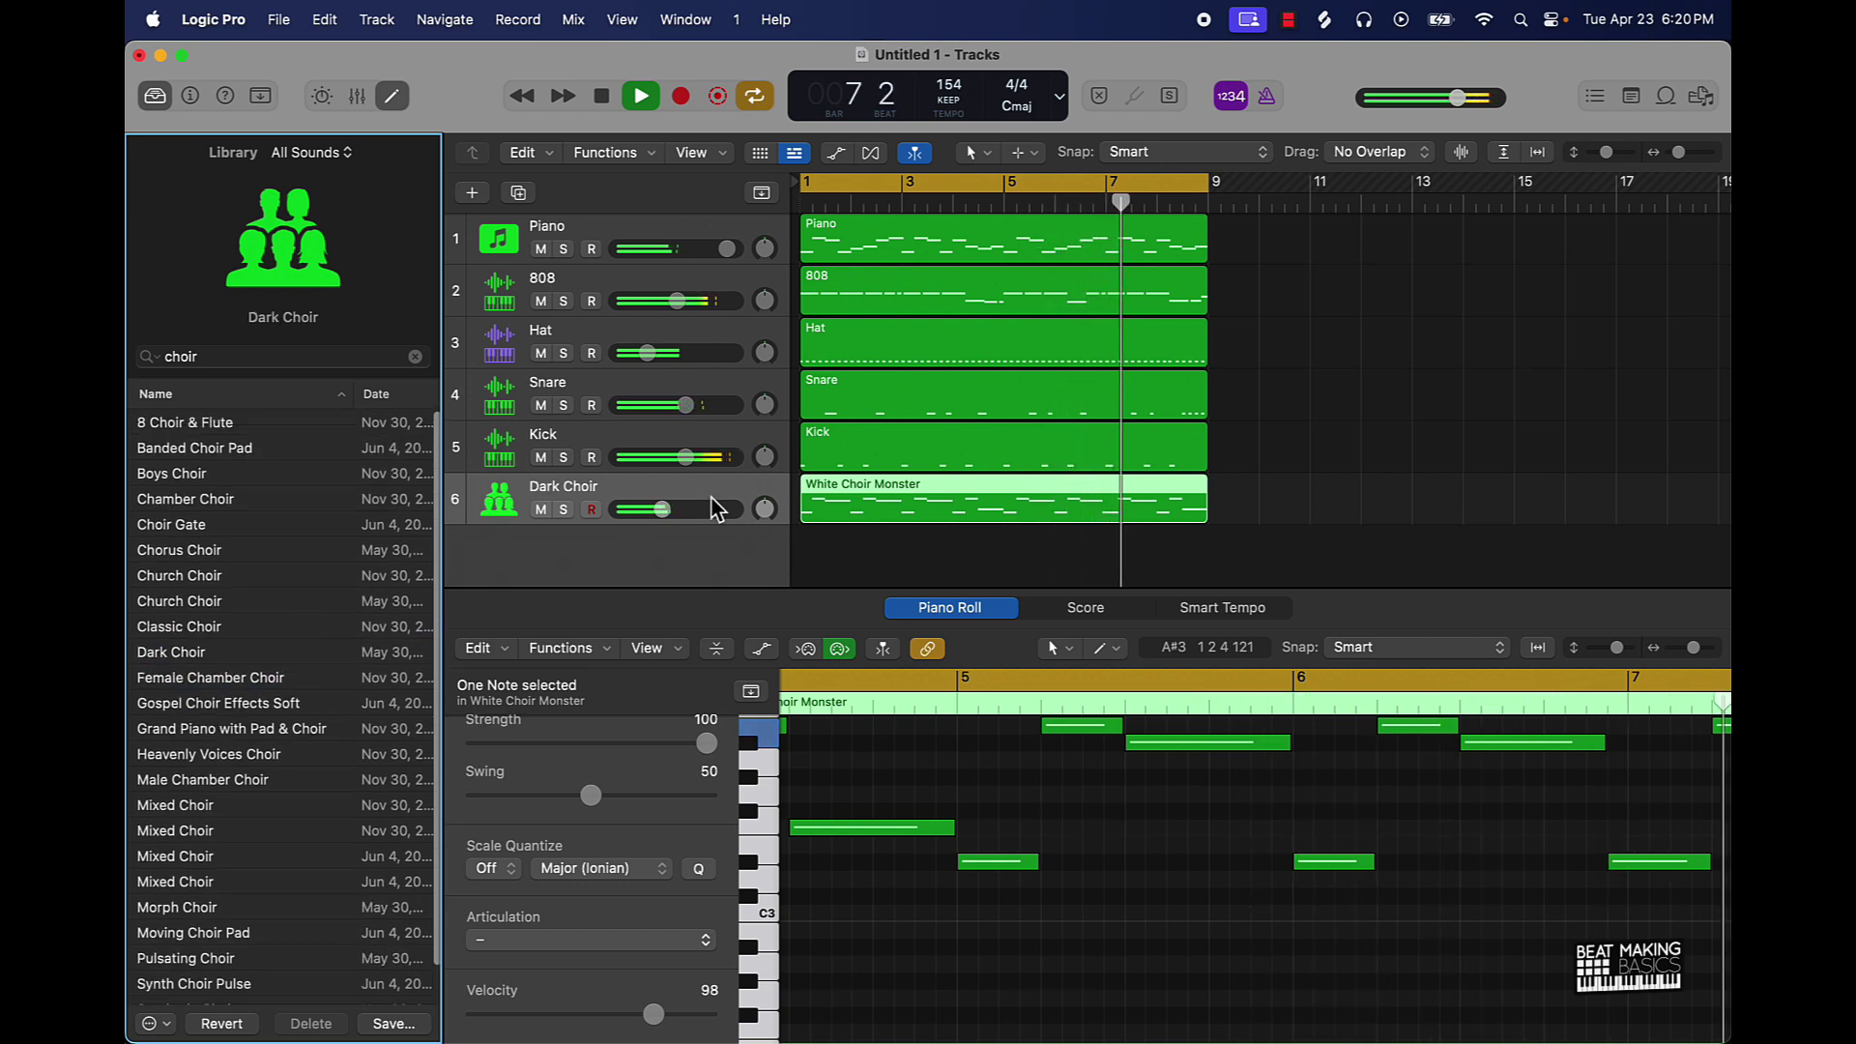
left_click_drag(663, 509, 666, 513)
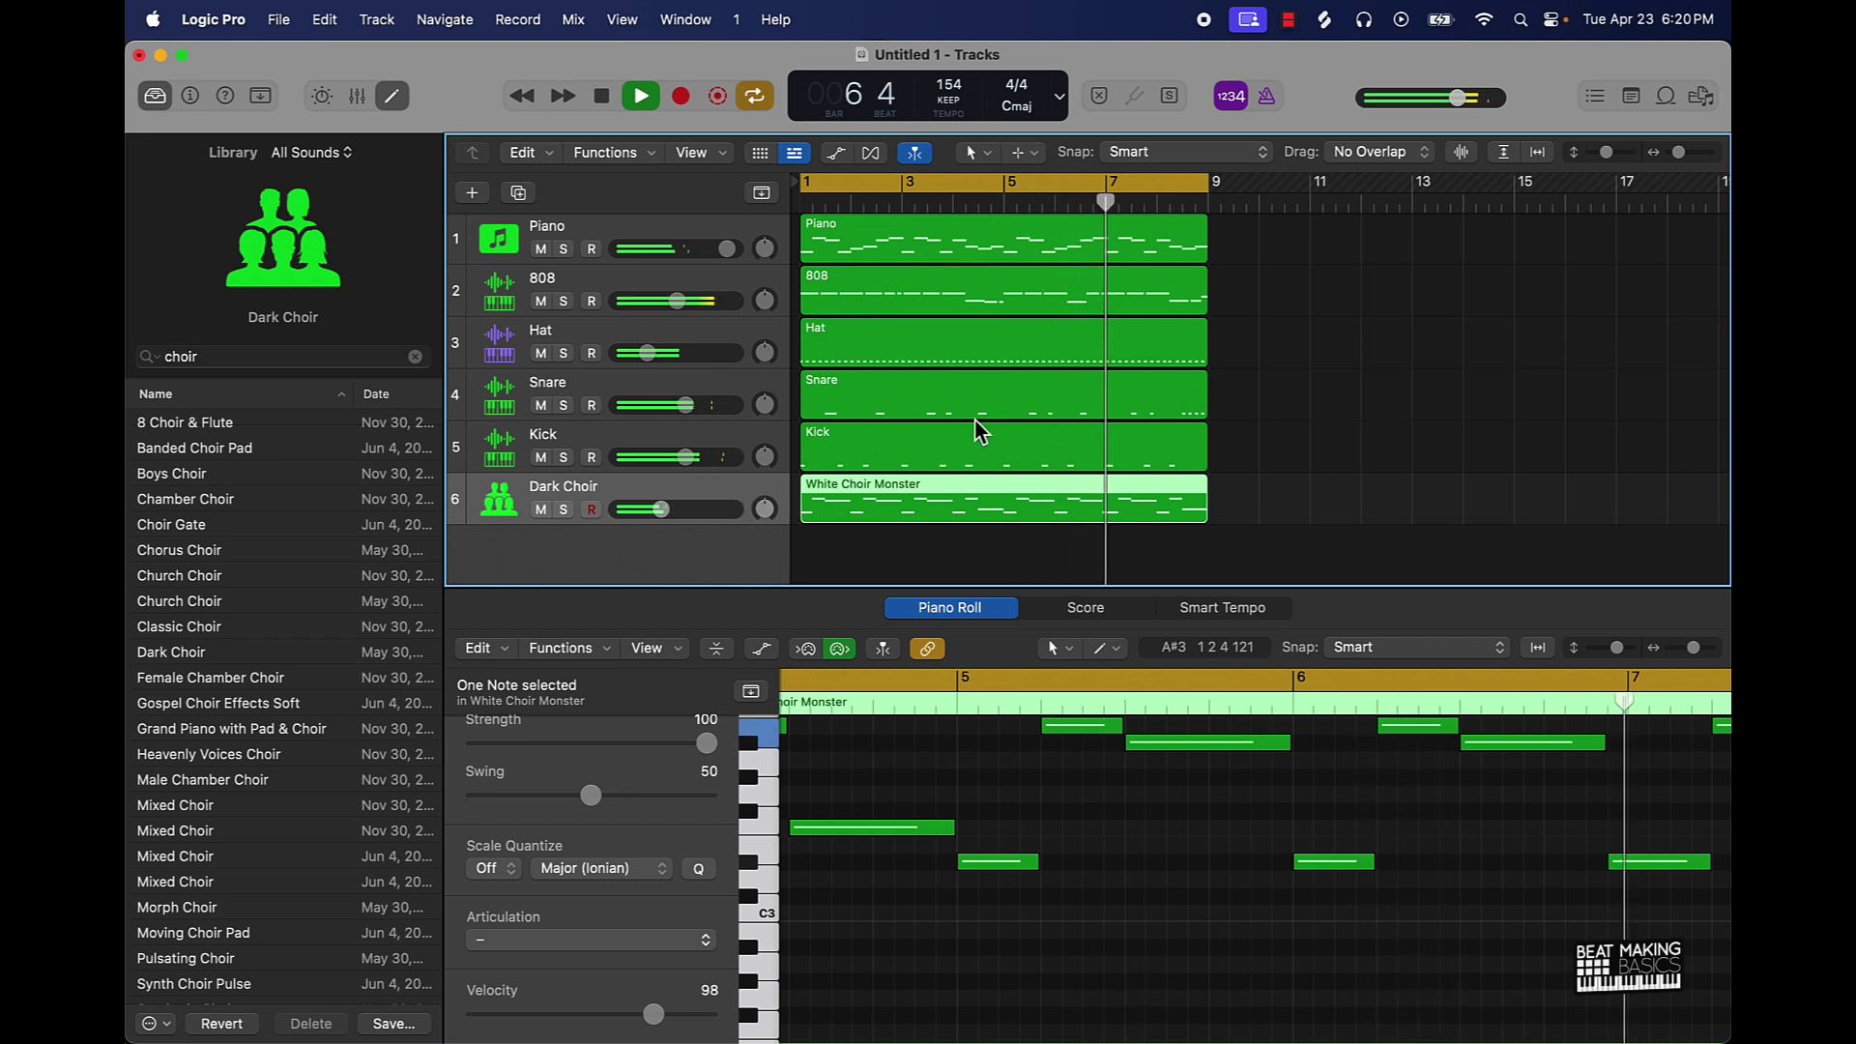
- Mute the existing Snare track and duplicate it as a new empty track directly below
left_click(542, 407)
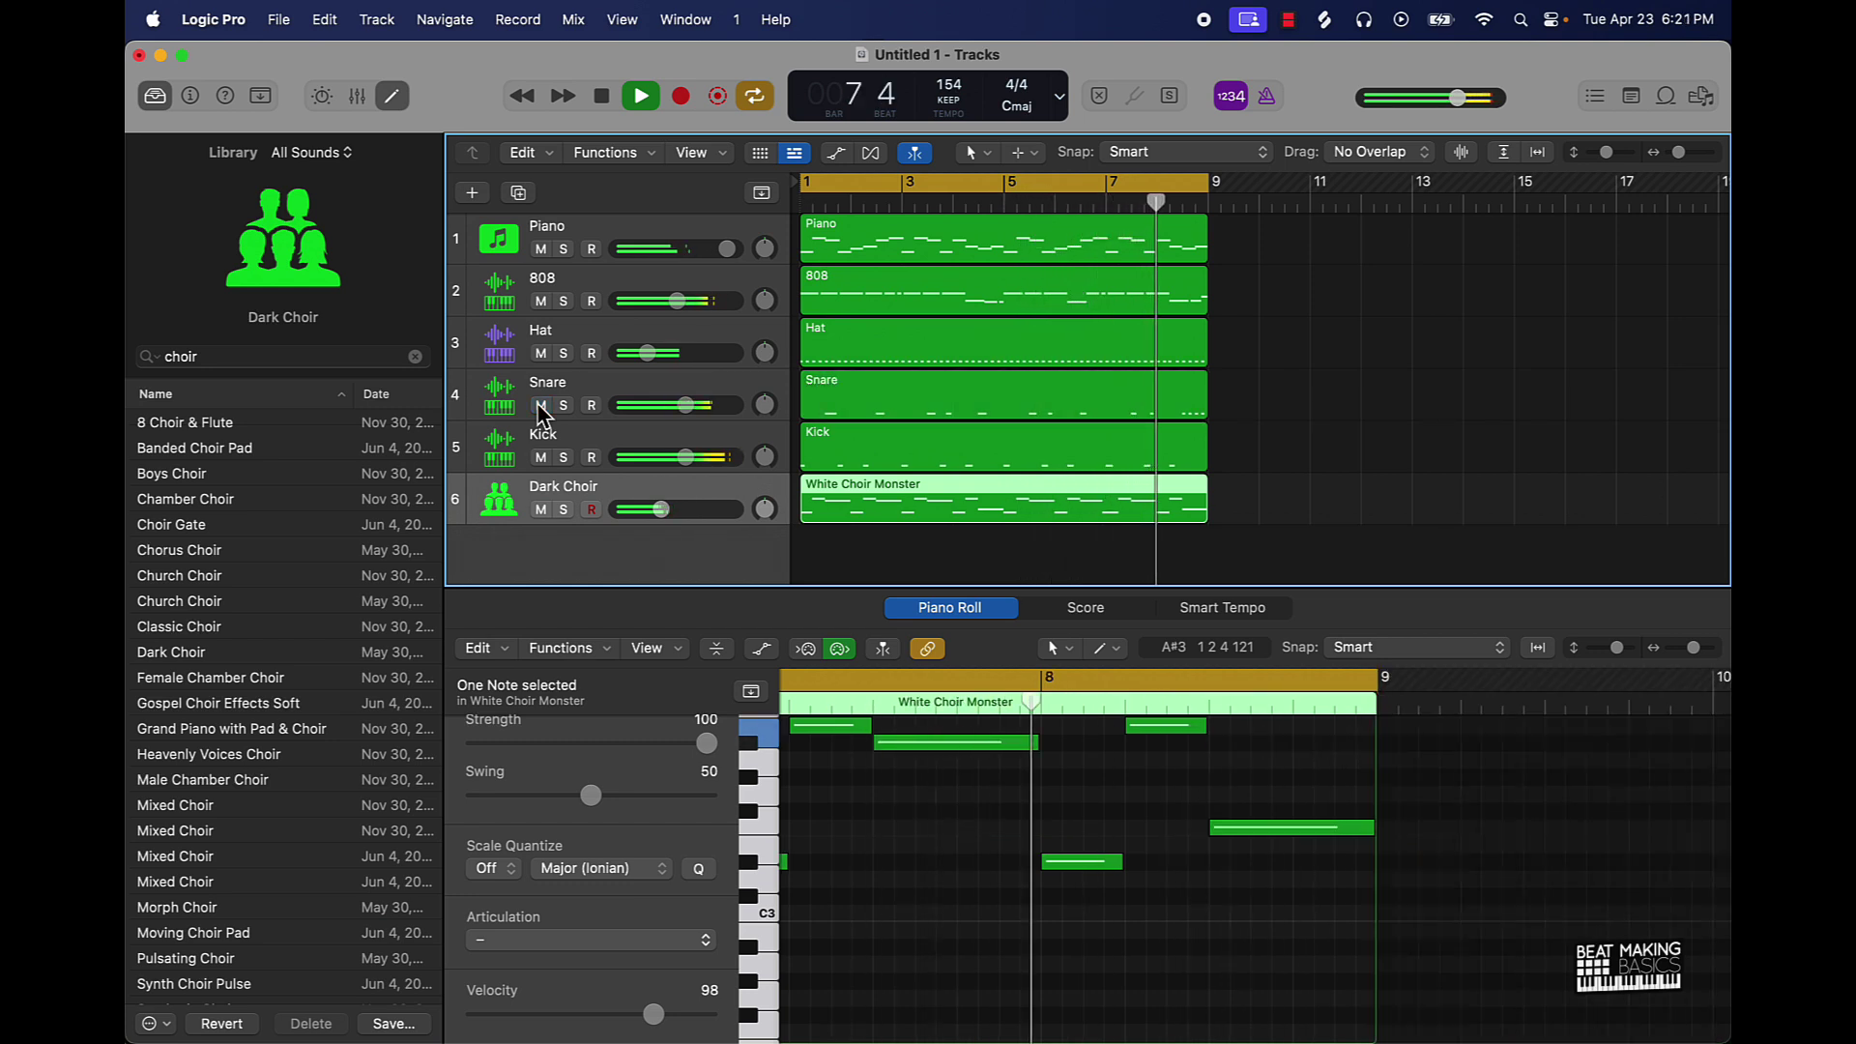
left_click(541, 405)
key("space")
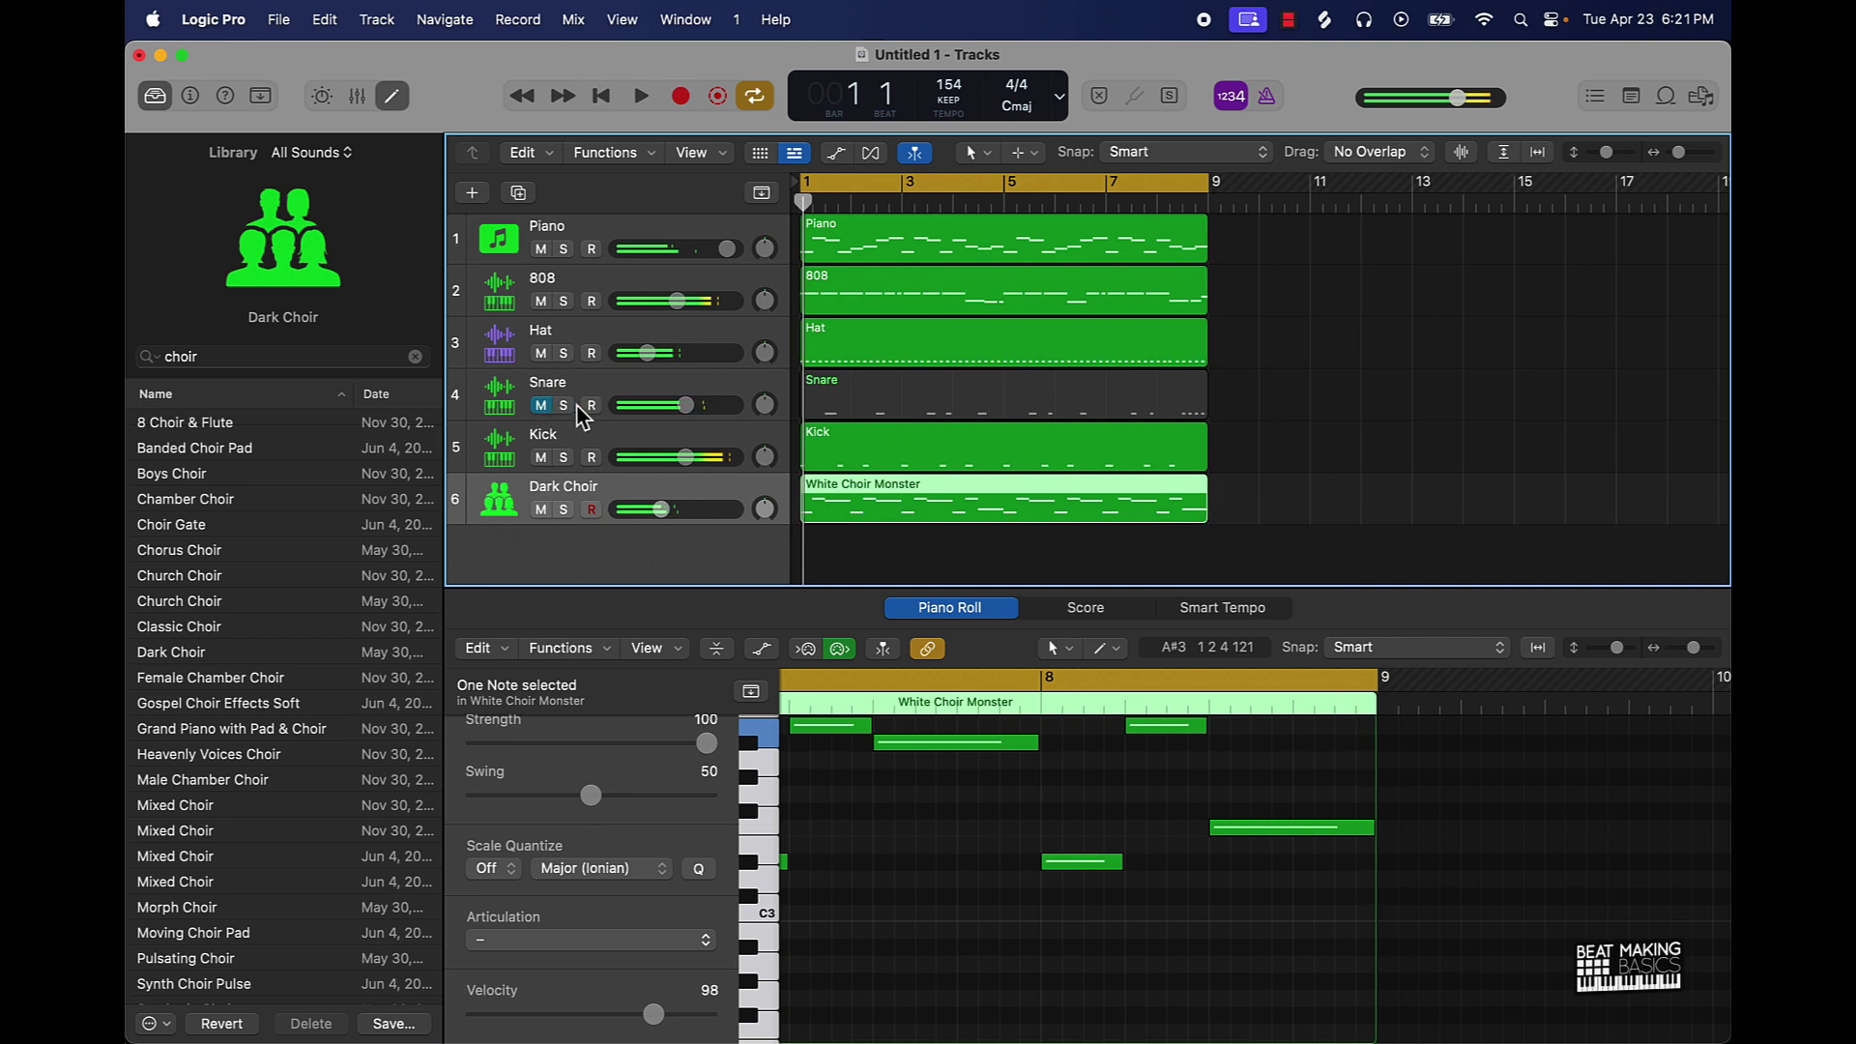
key("super+d")
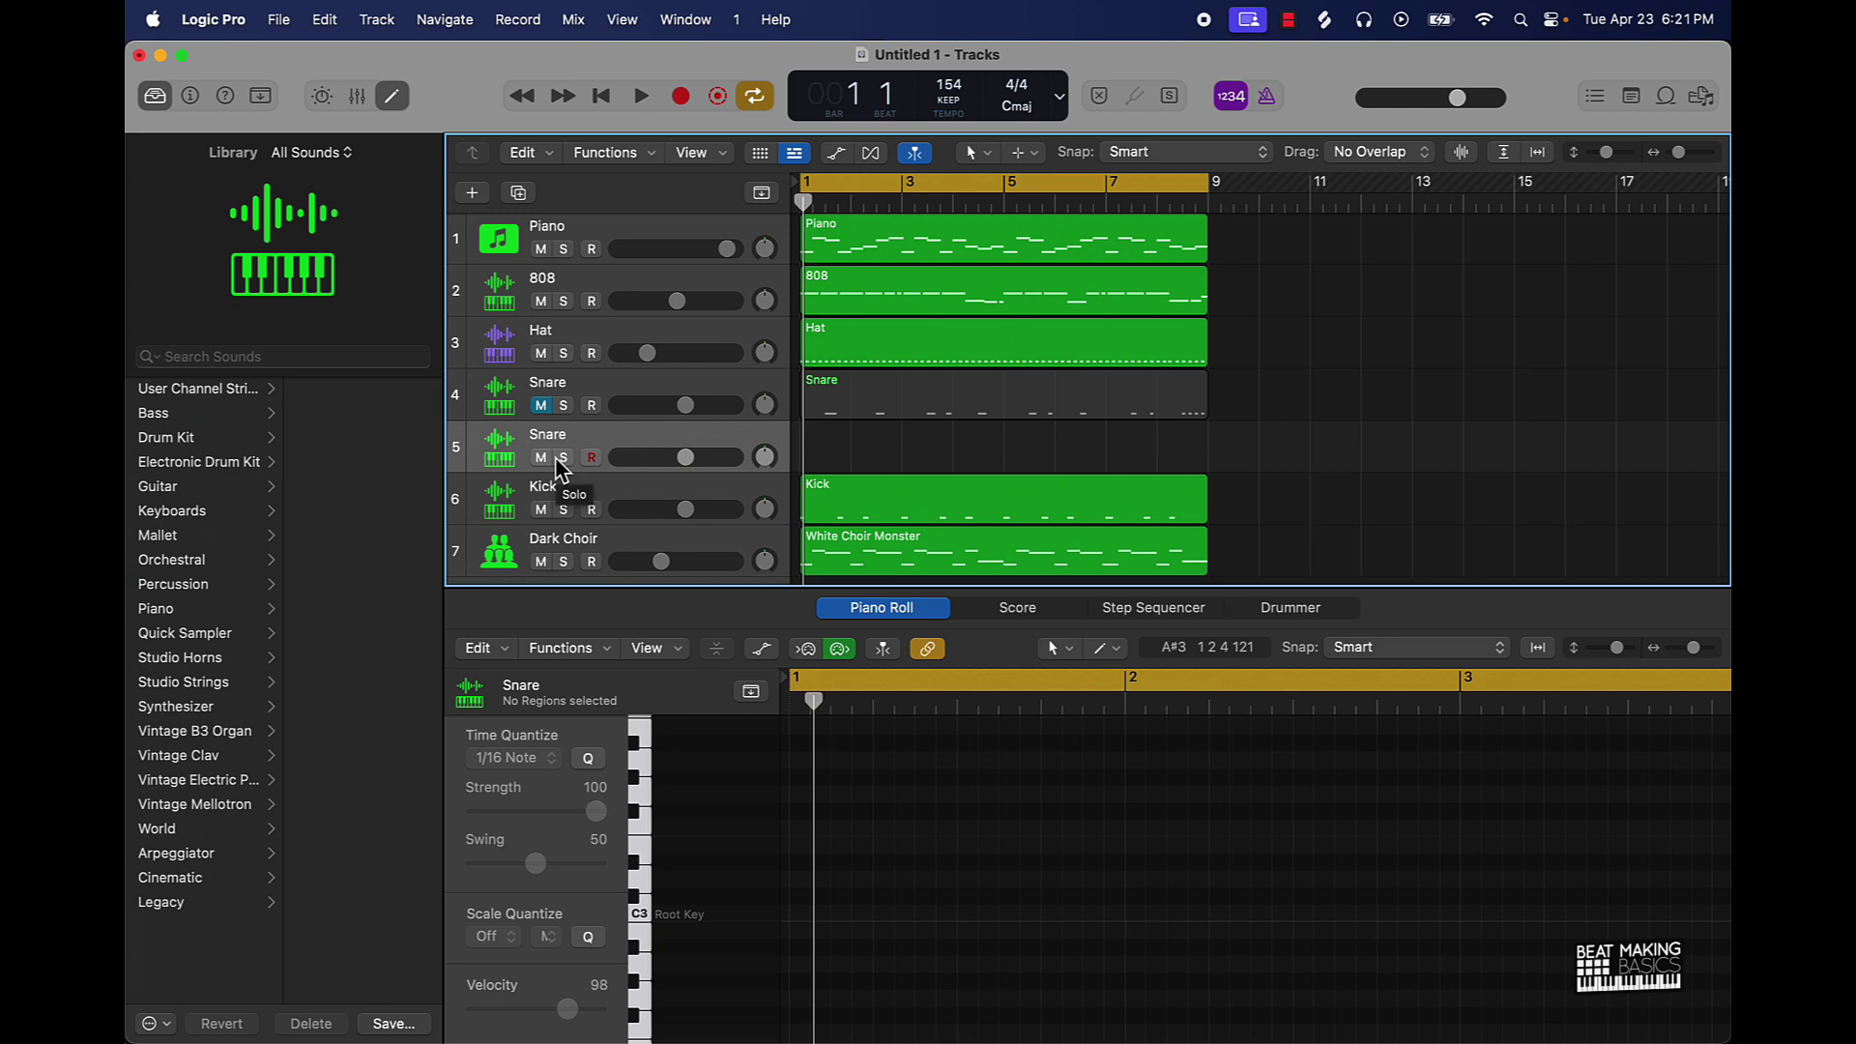
- Record a new snare pattern on the duplicate Snare track with Musical Typing at octave C2, playing the C3 note across bars 1 to 8
key("super+k")
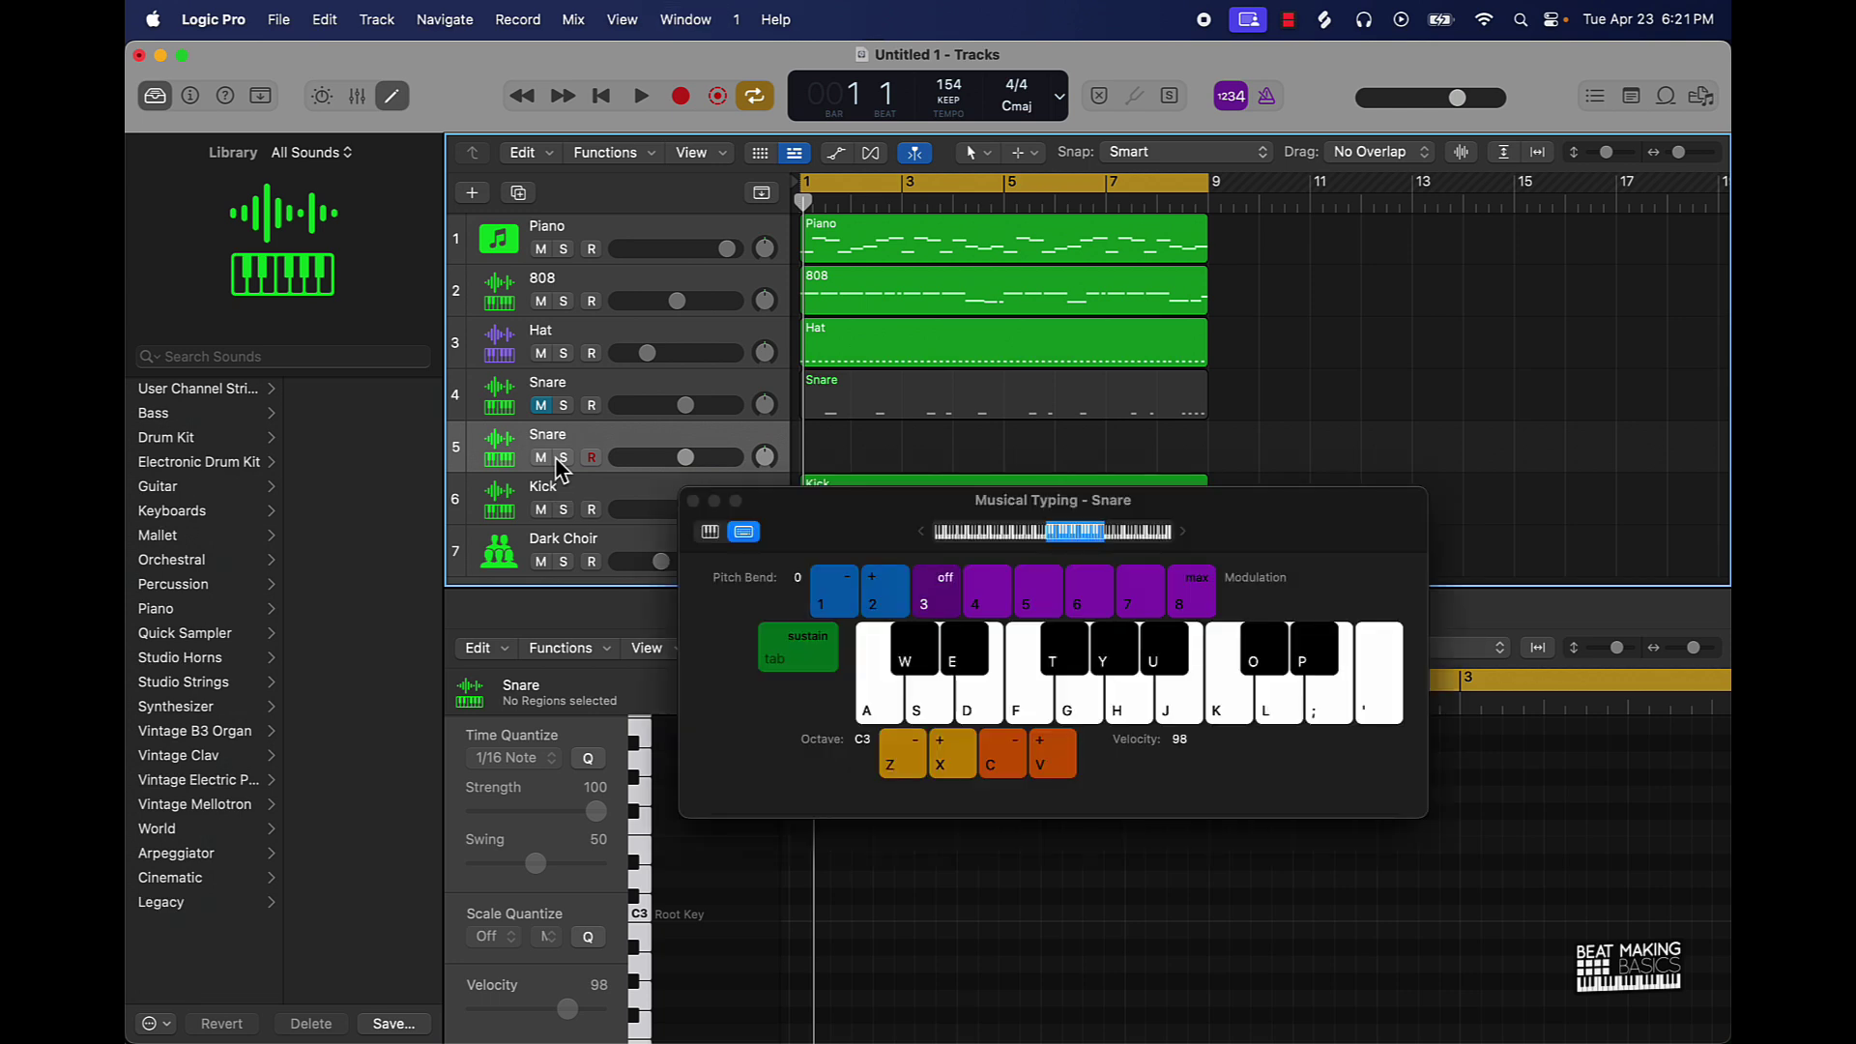
key("z")
key("k")
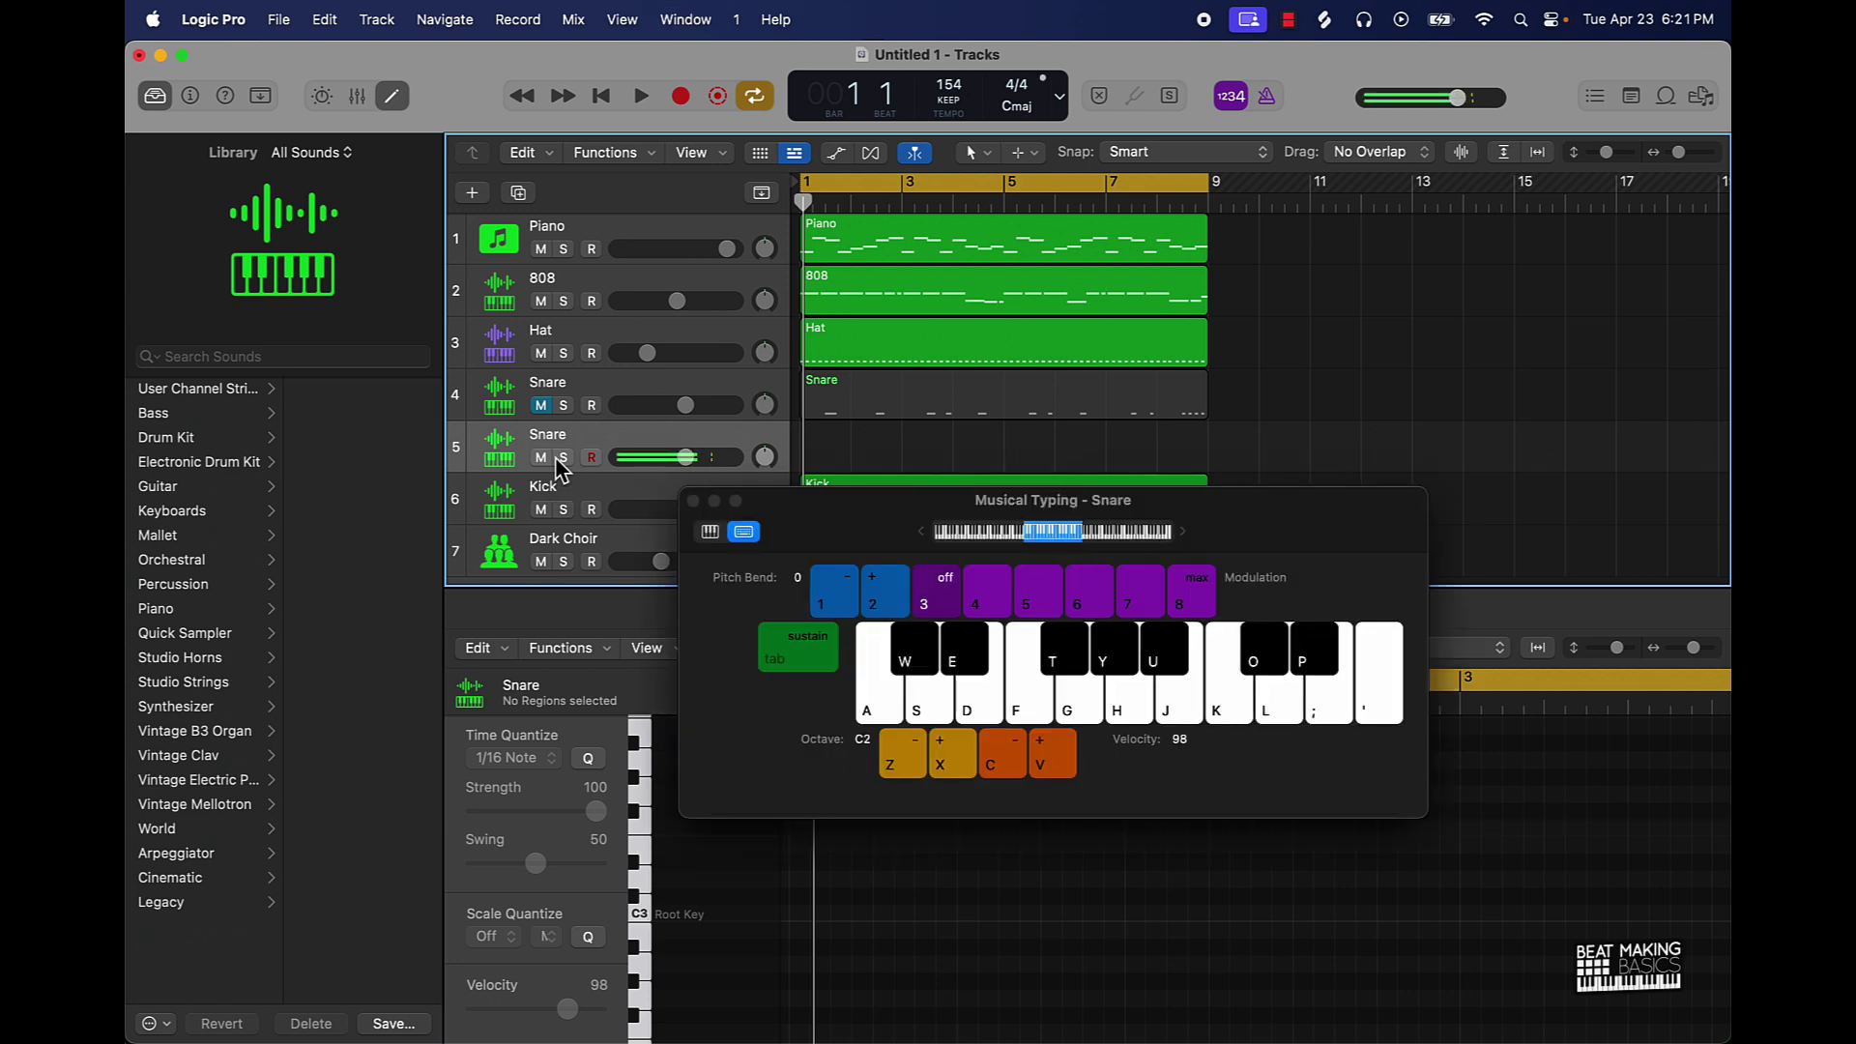
key("r")
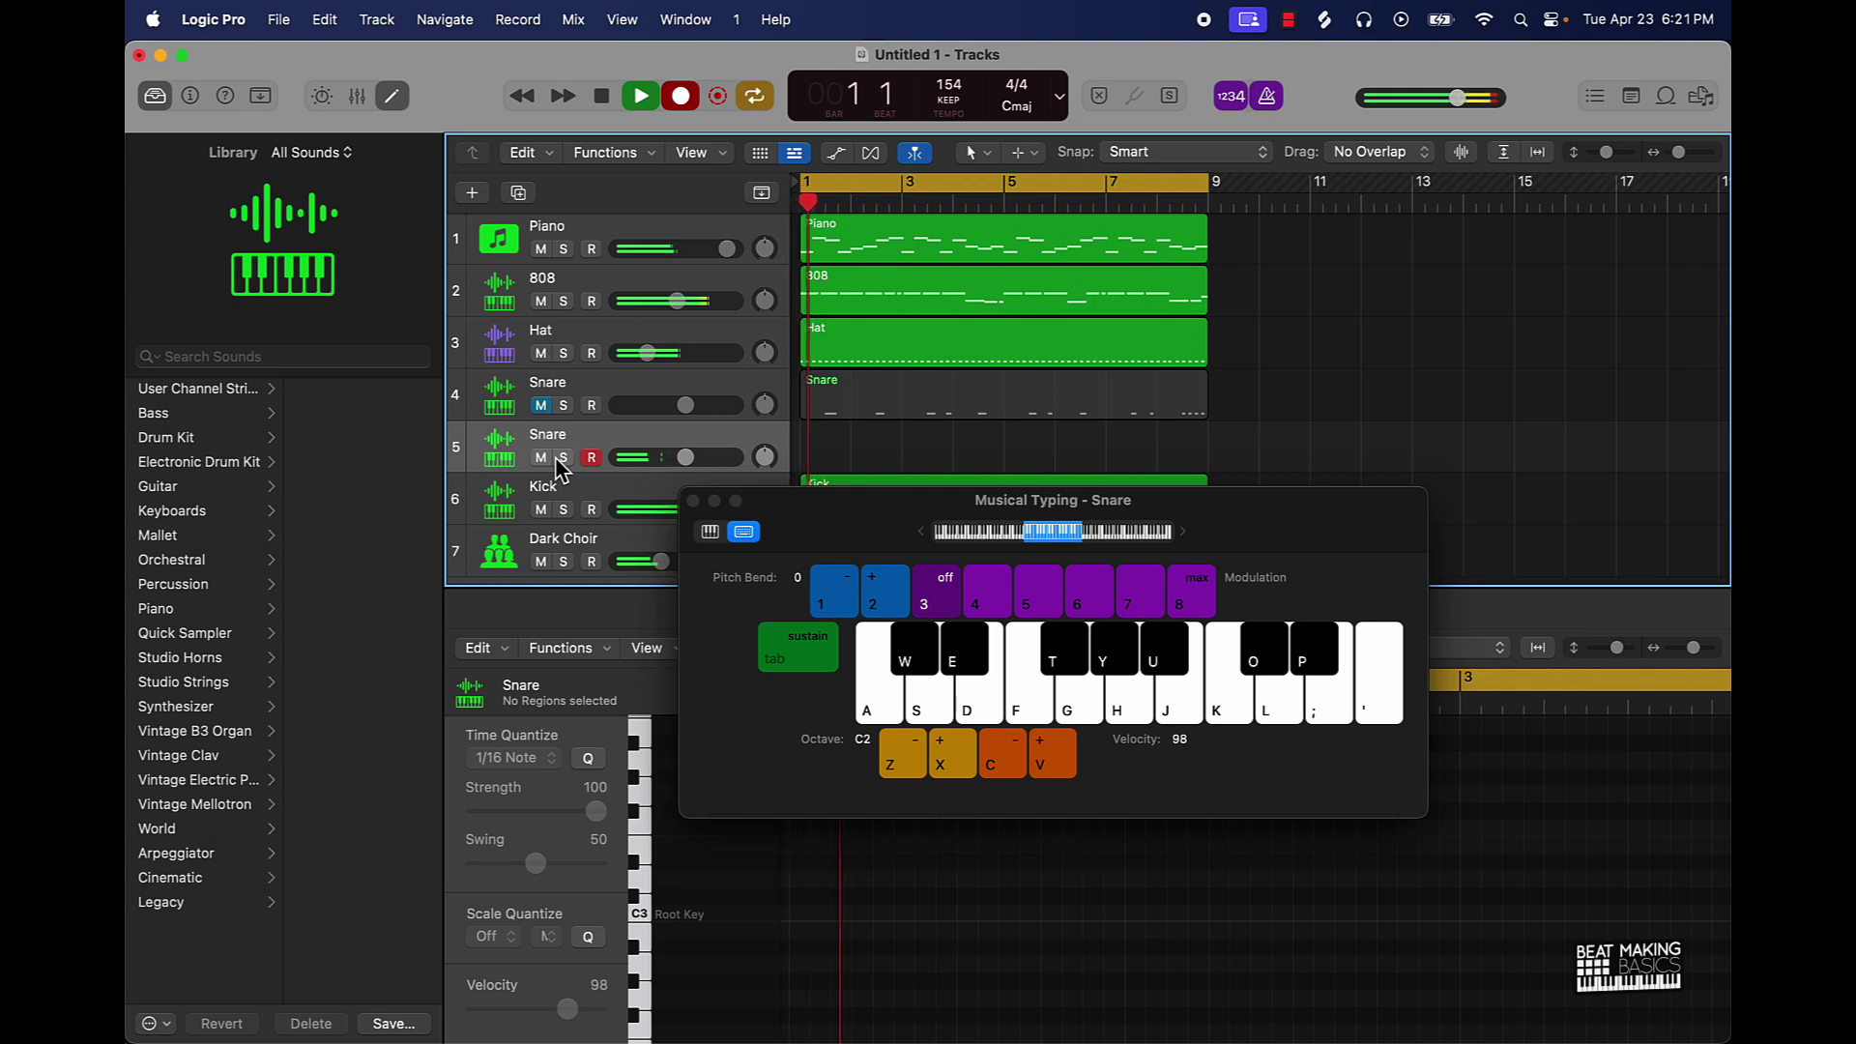
key("k")
key("k")
key("k")
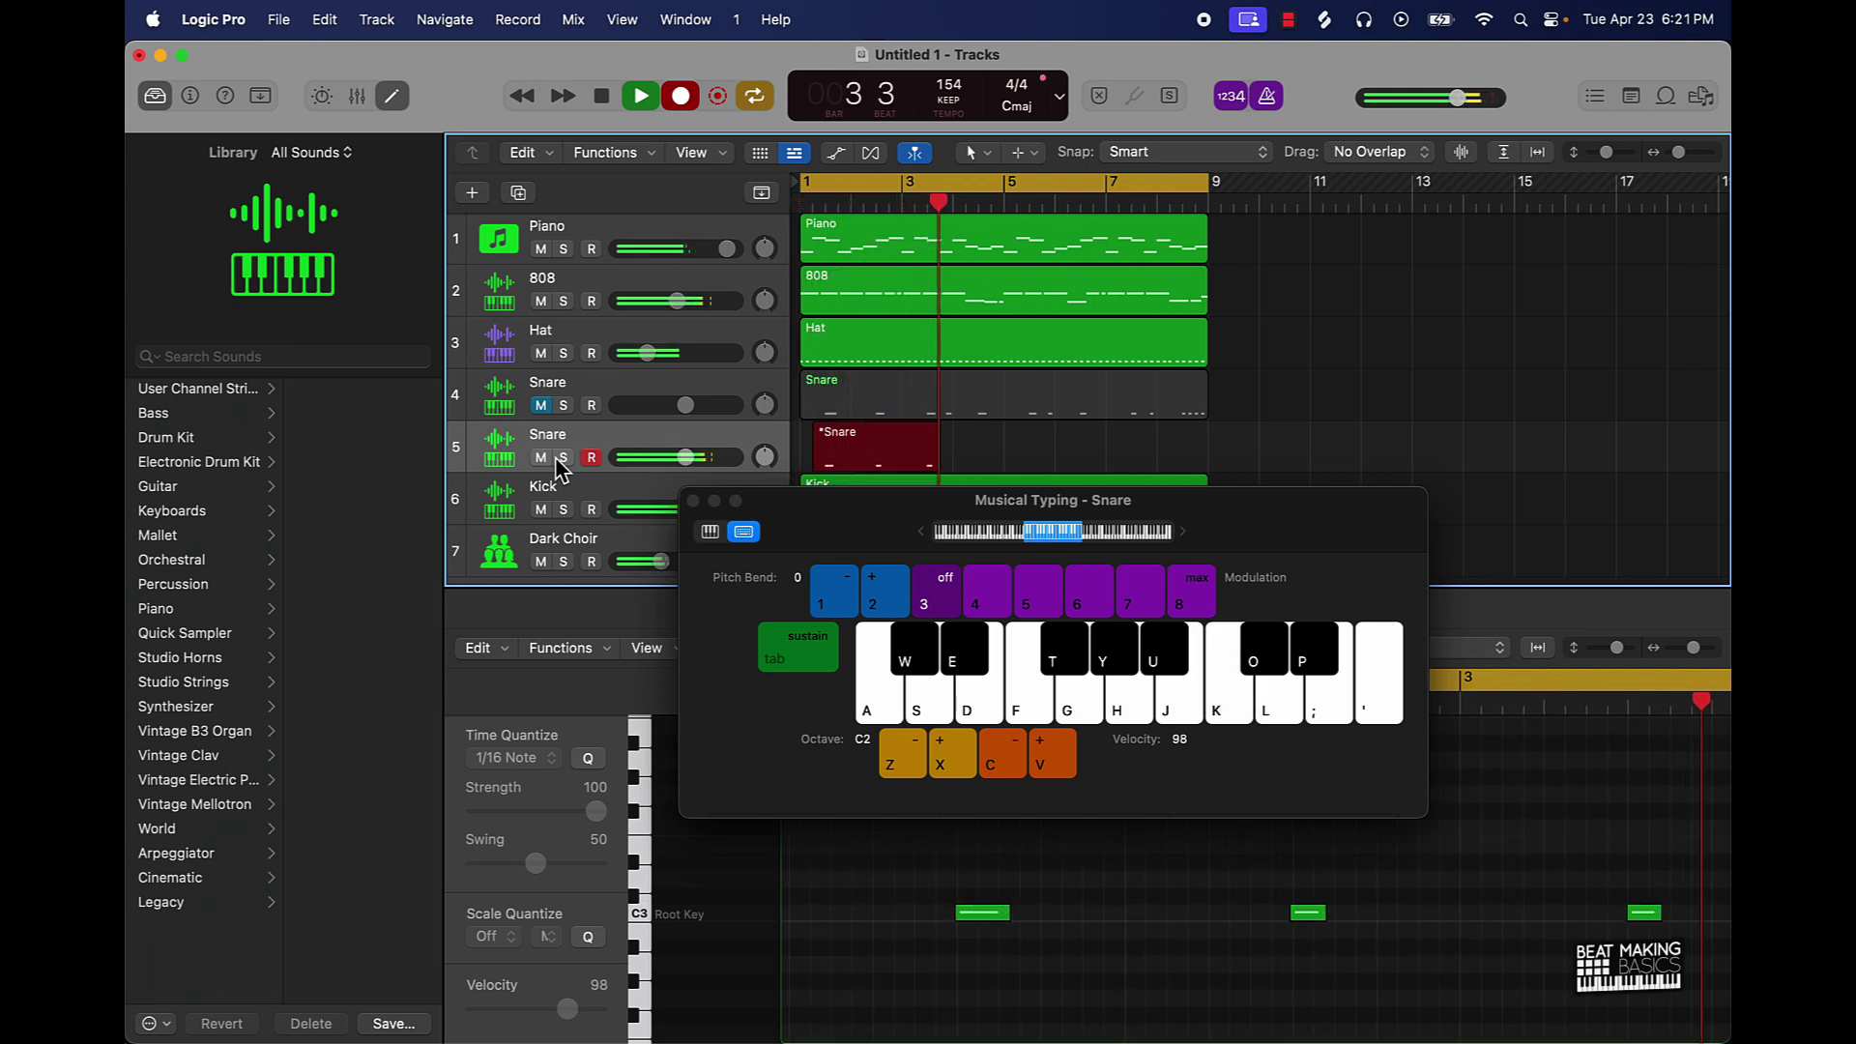
key("k")
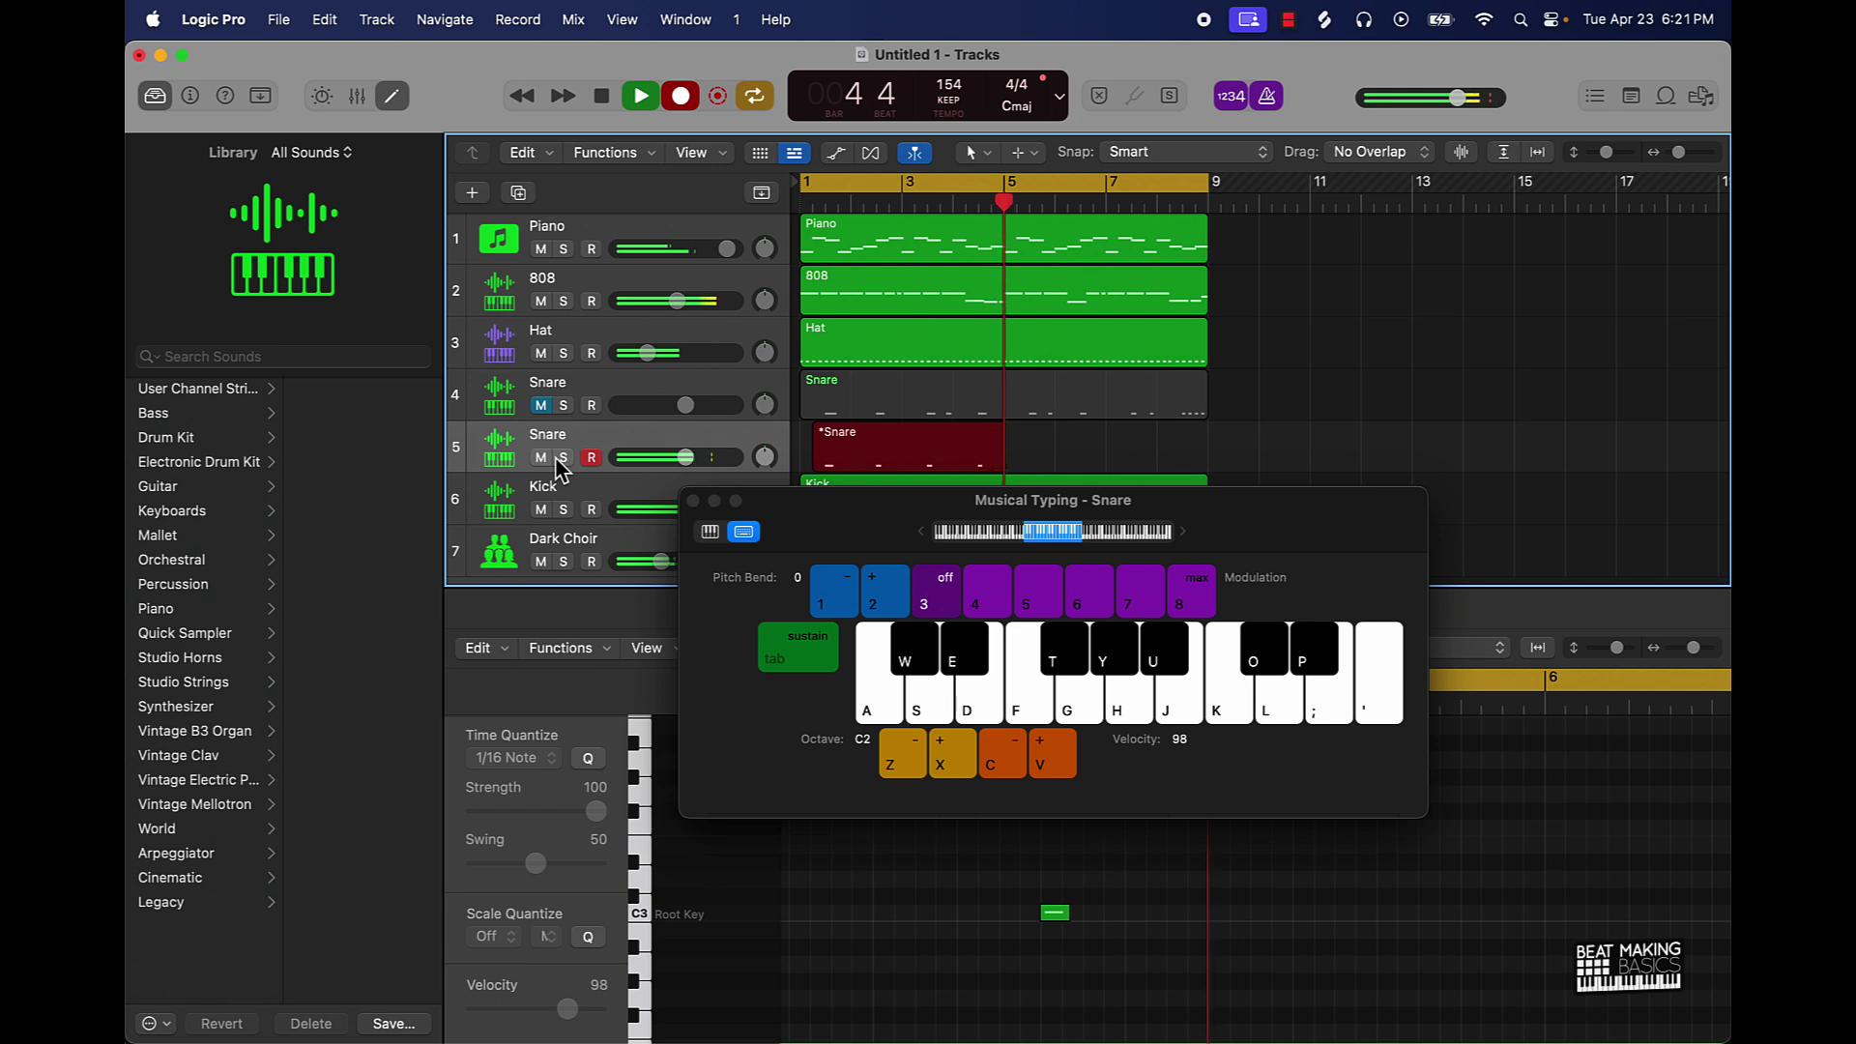
key("k")
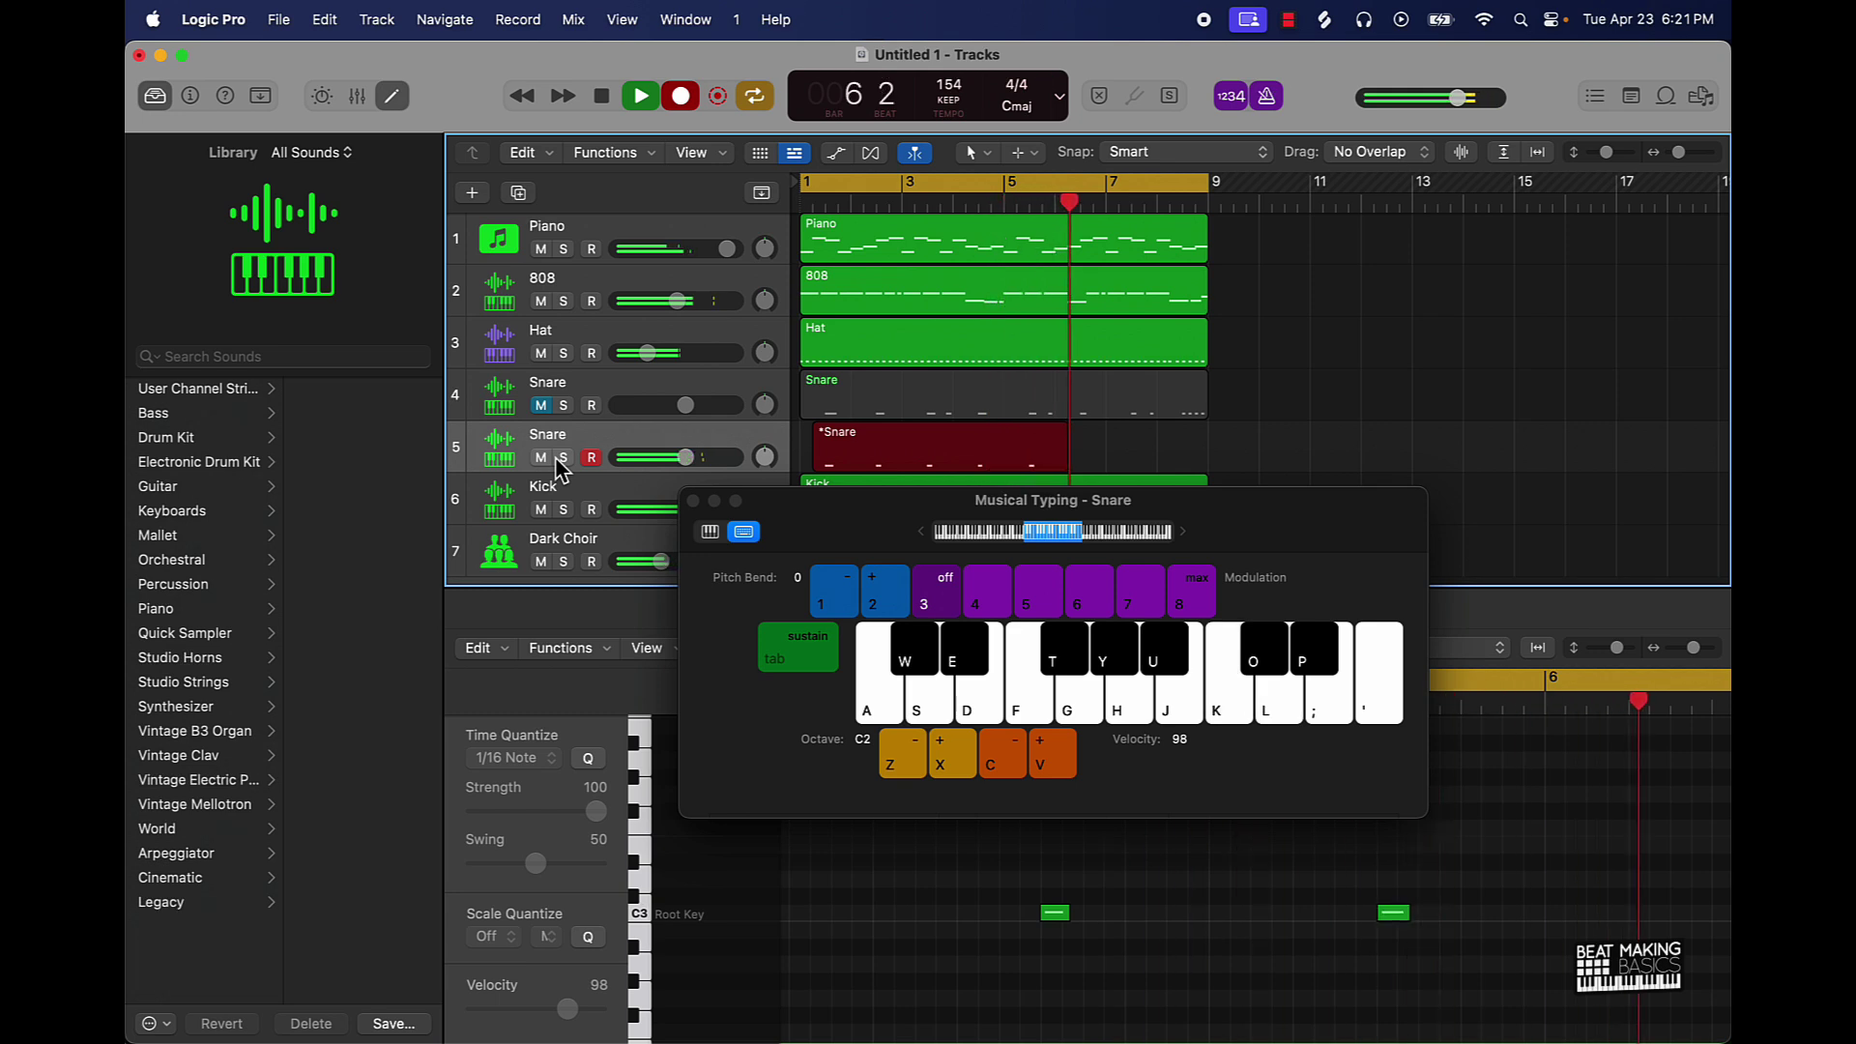
key("k")
key("k")
key("k")
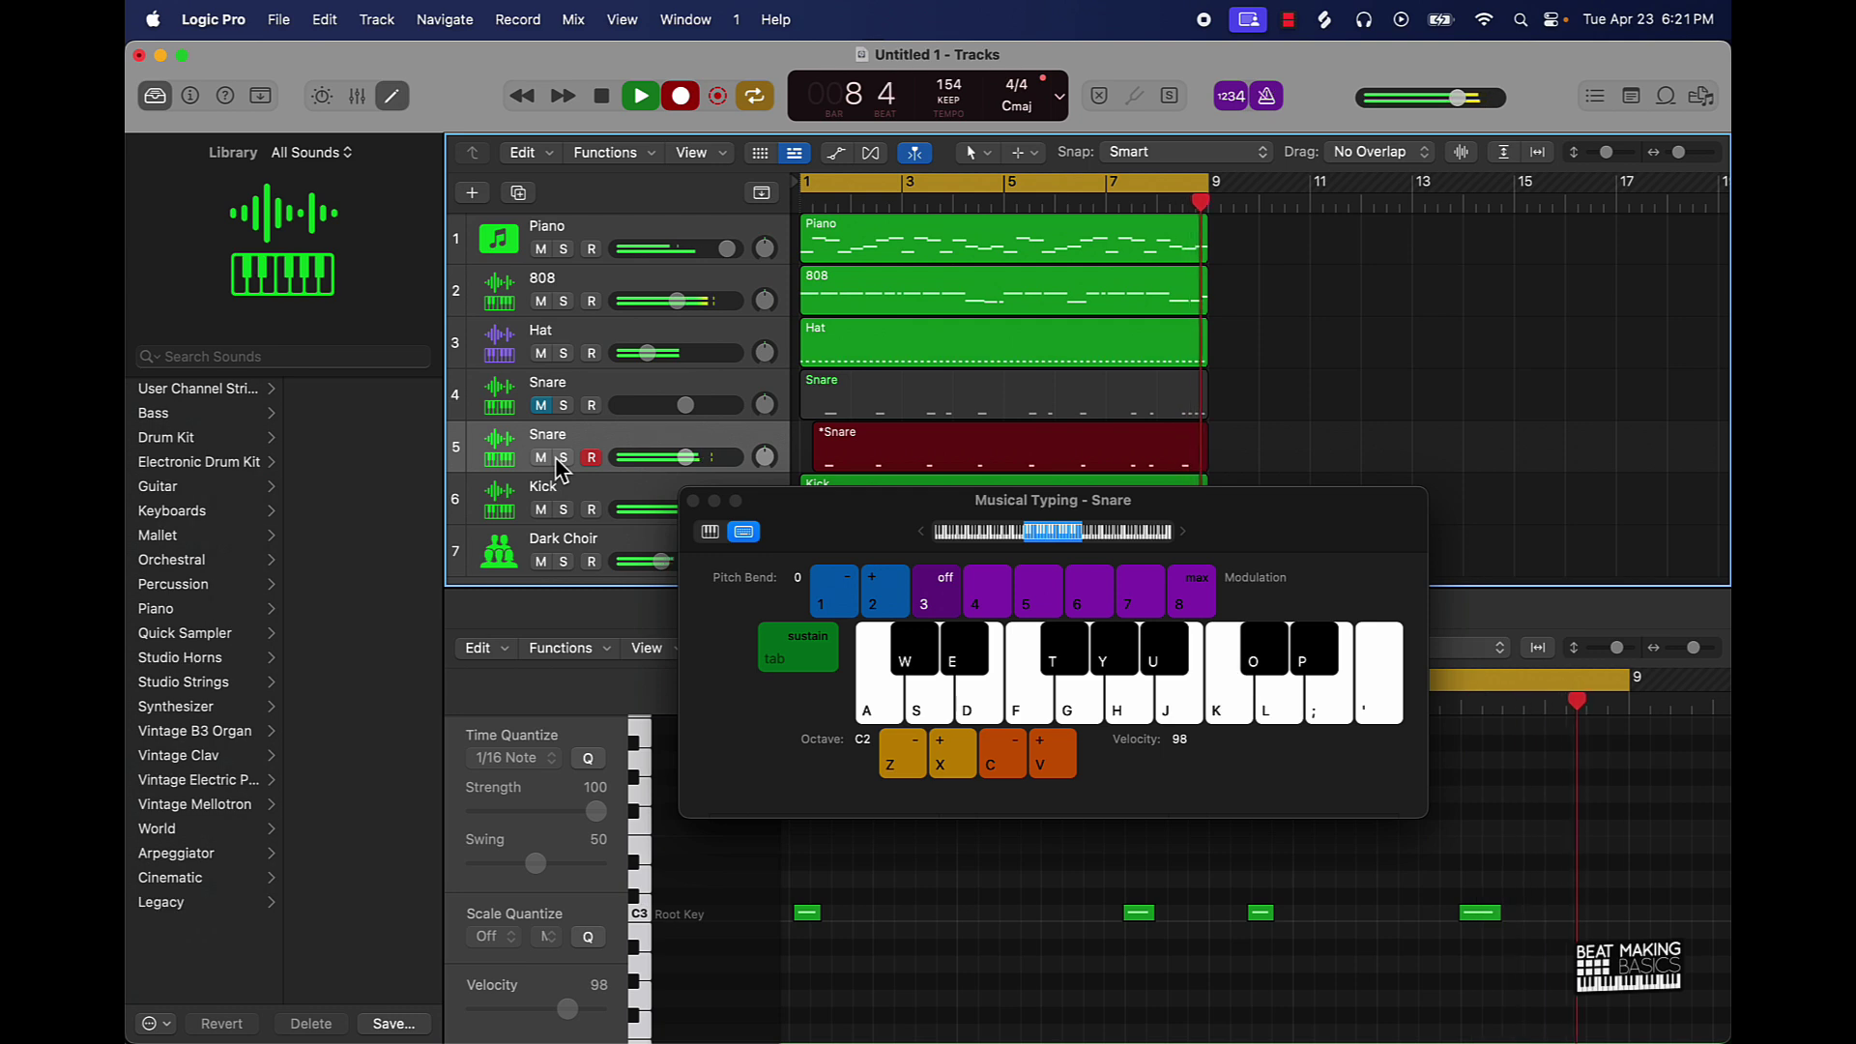
key("space")
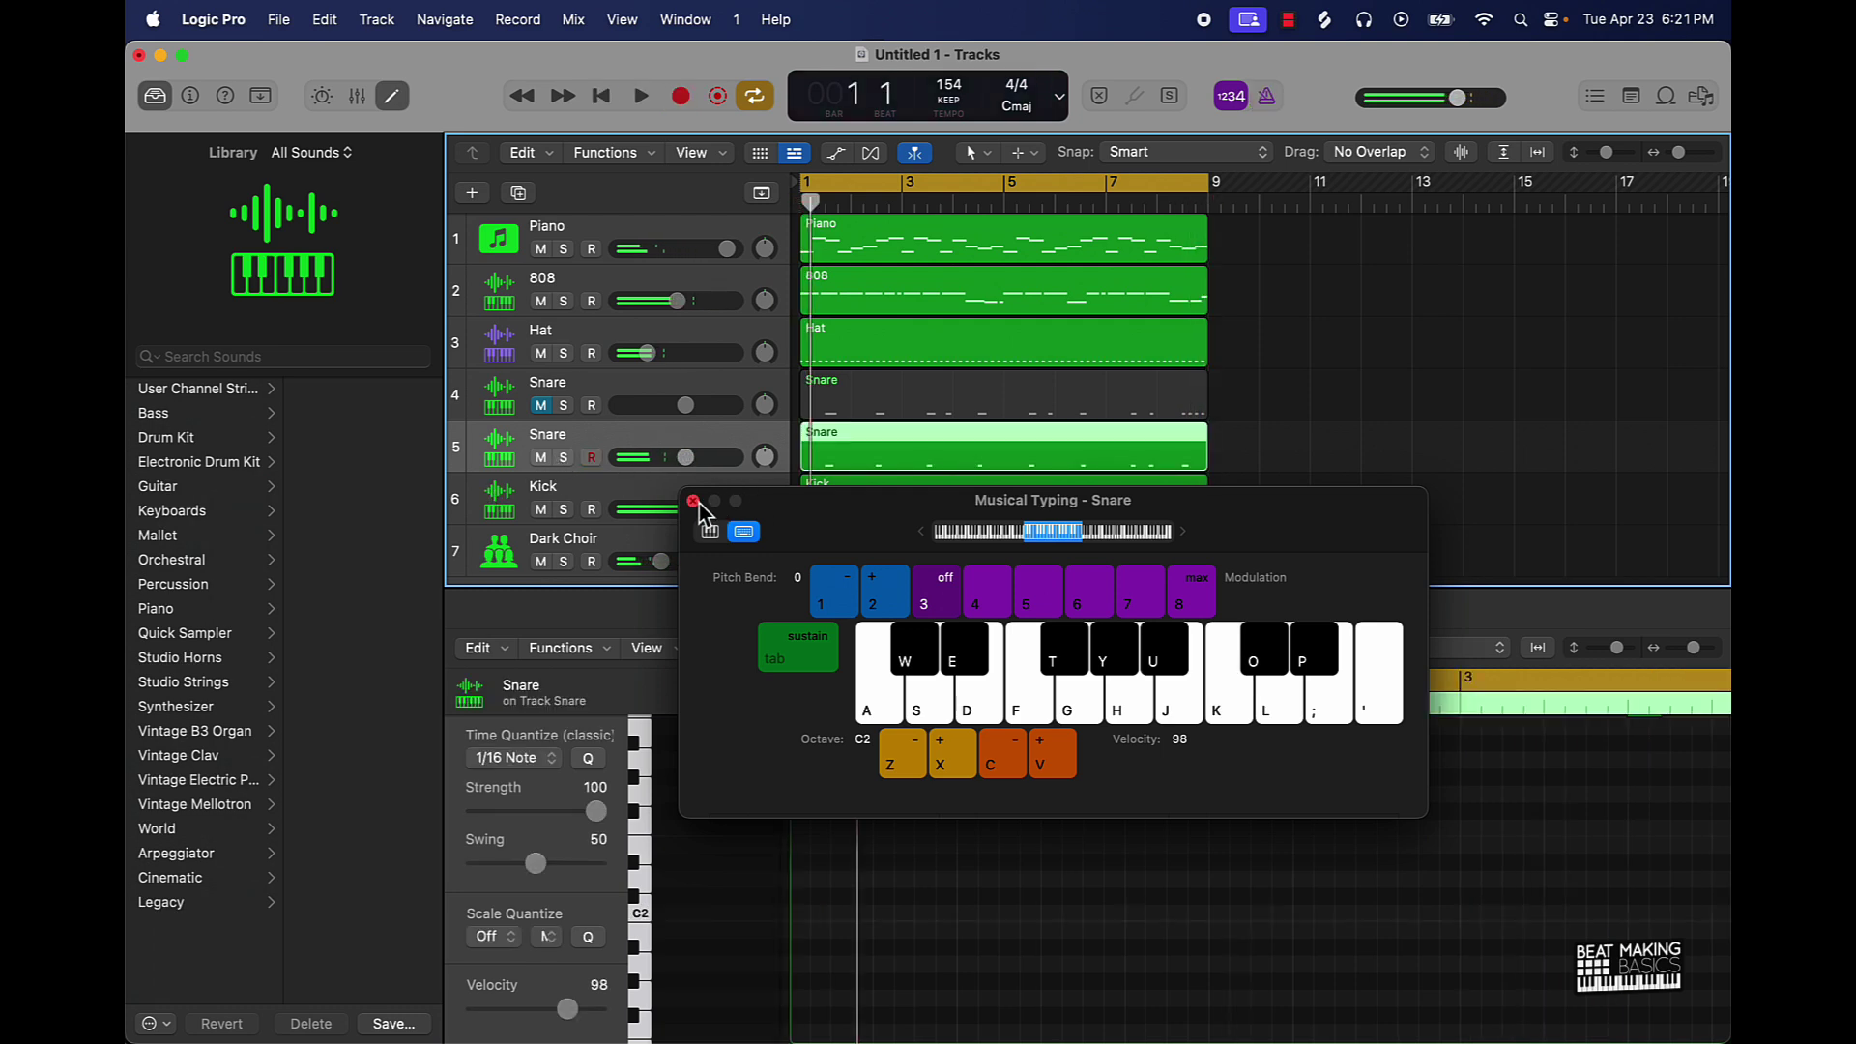
- Close Musical Typing, quantize all notes in the new snare region to 1/16, and play back the beat
left_click(694, 501)
left_click(1230, 461)
left_click(1119, 460)
left_click(1111, 966)
key("cmd+a")
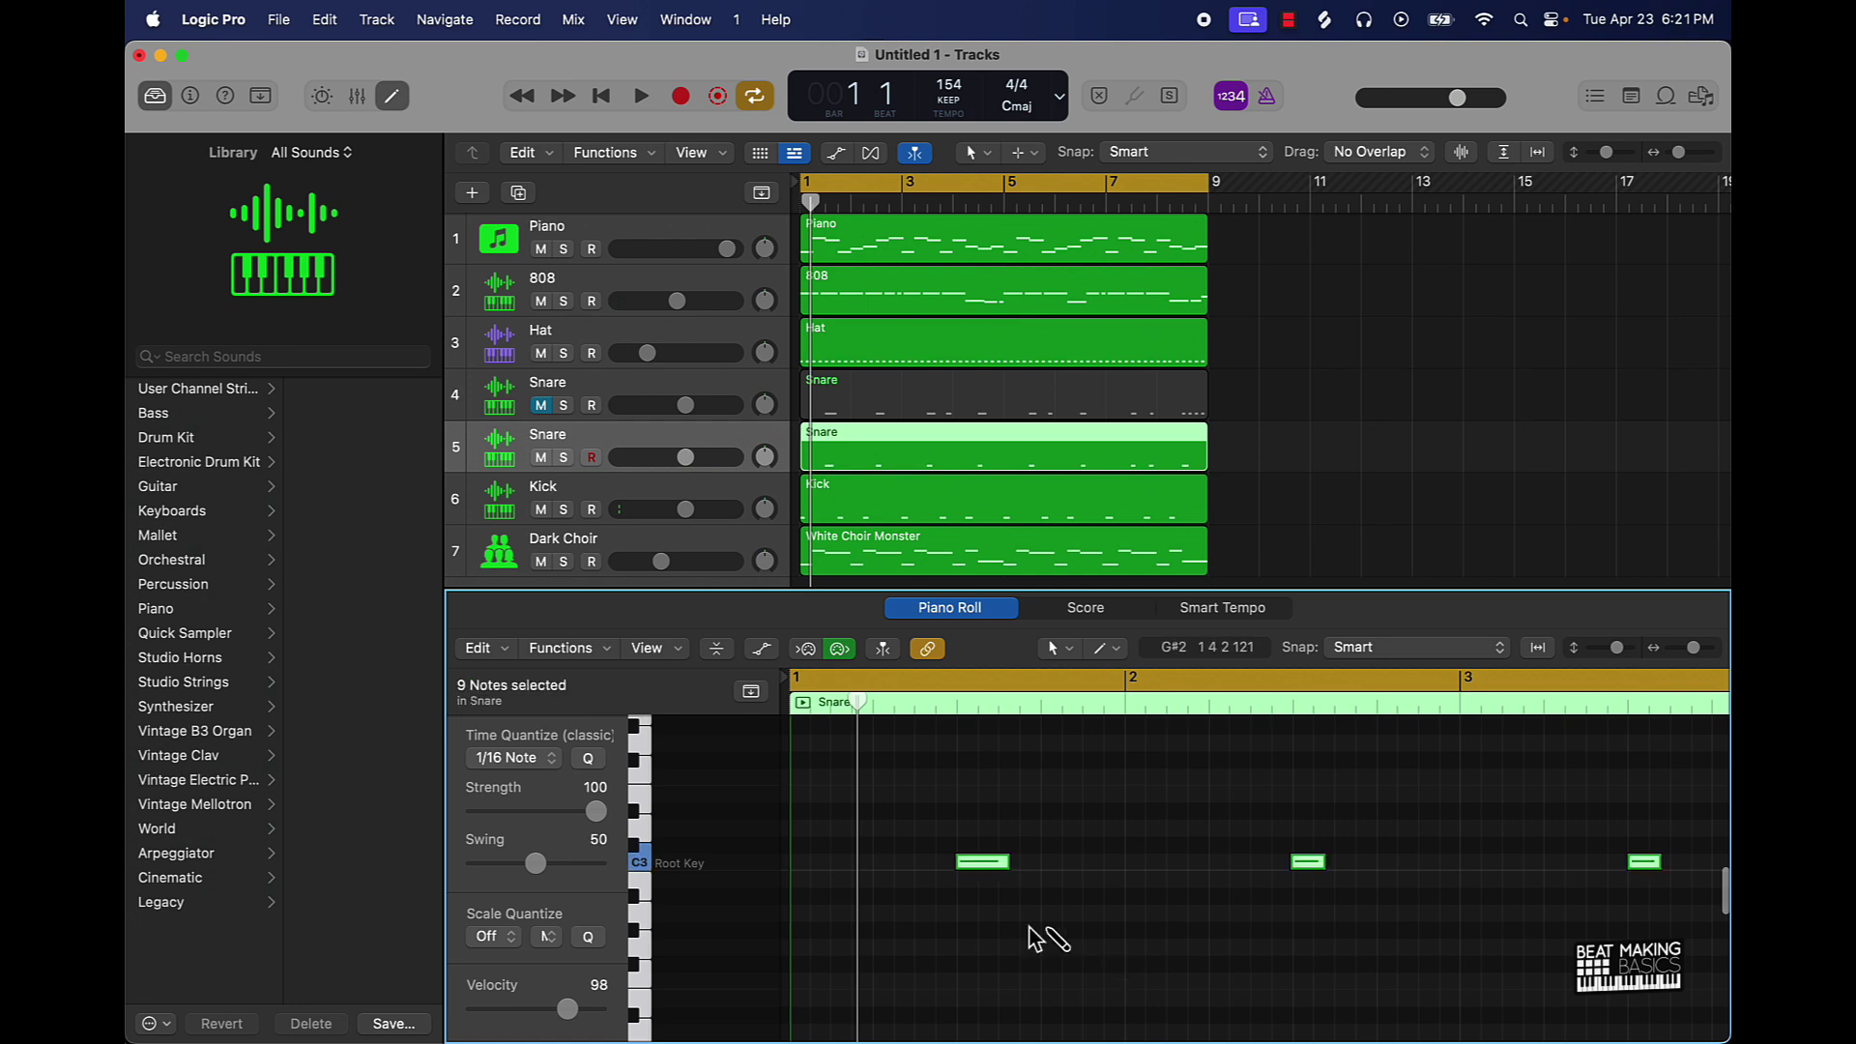
left_click(587, 758)
key("space")
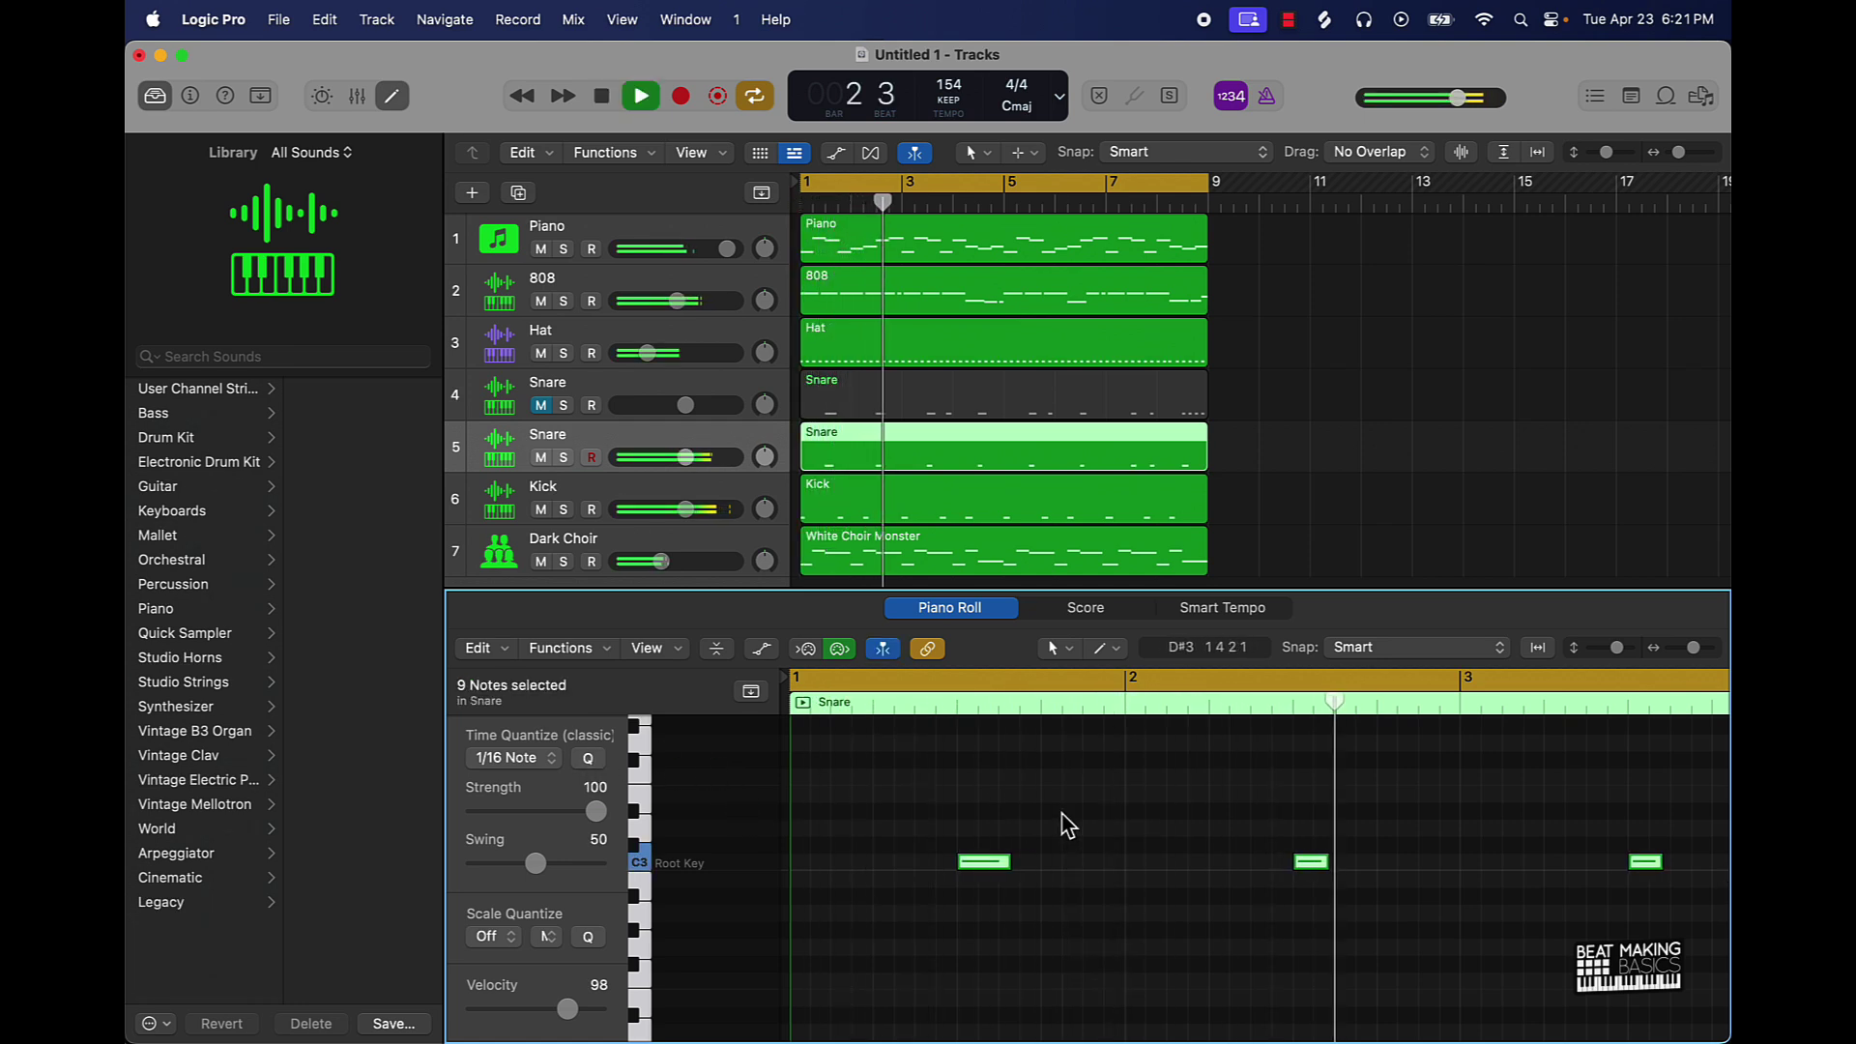
- Duplicate the Dark Choir track and copy its White Choir Monster region onto the new track below
scroll(876, 480, "down", 2)
left_click(865, 453)
key("space")
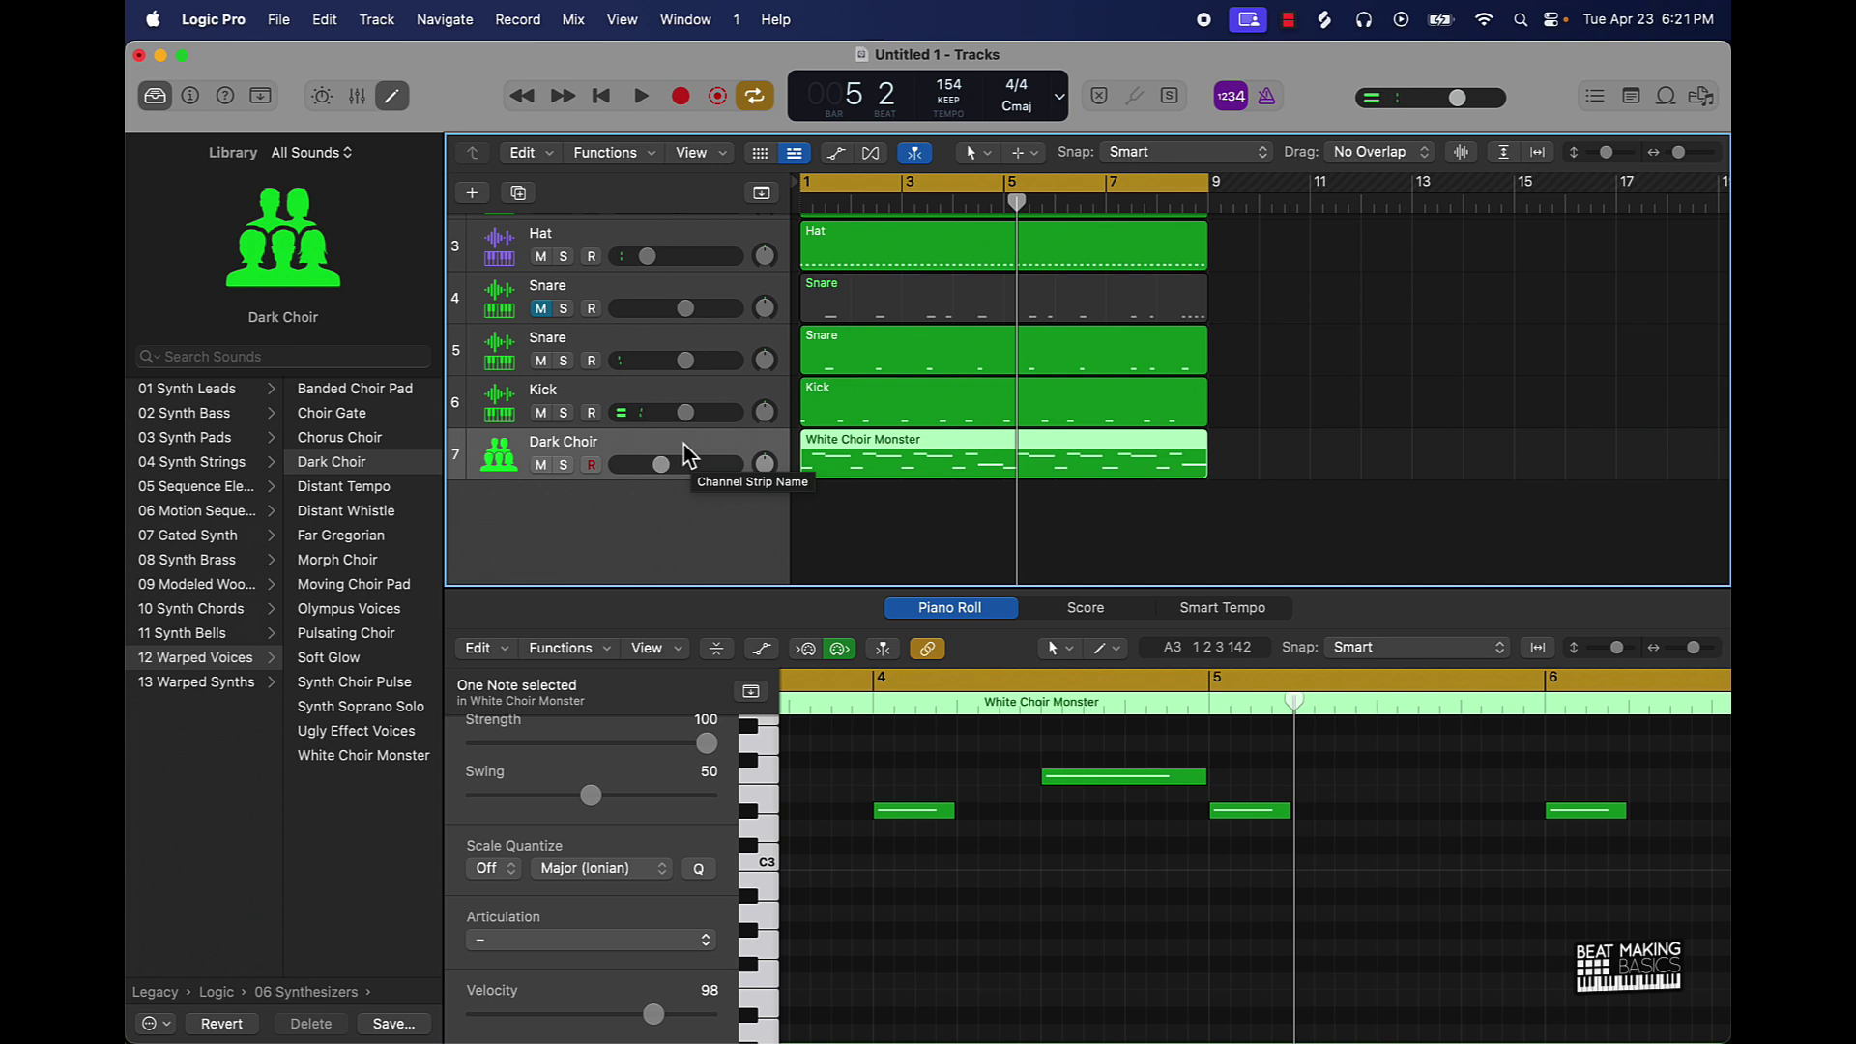
key("super+d")
left_click_drag(957, 471, 957, 516)
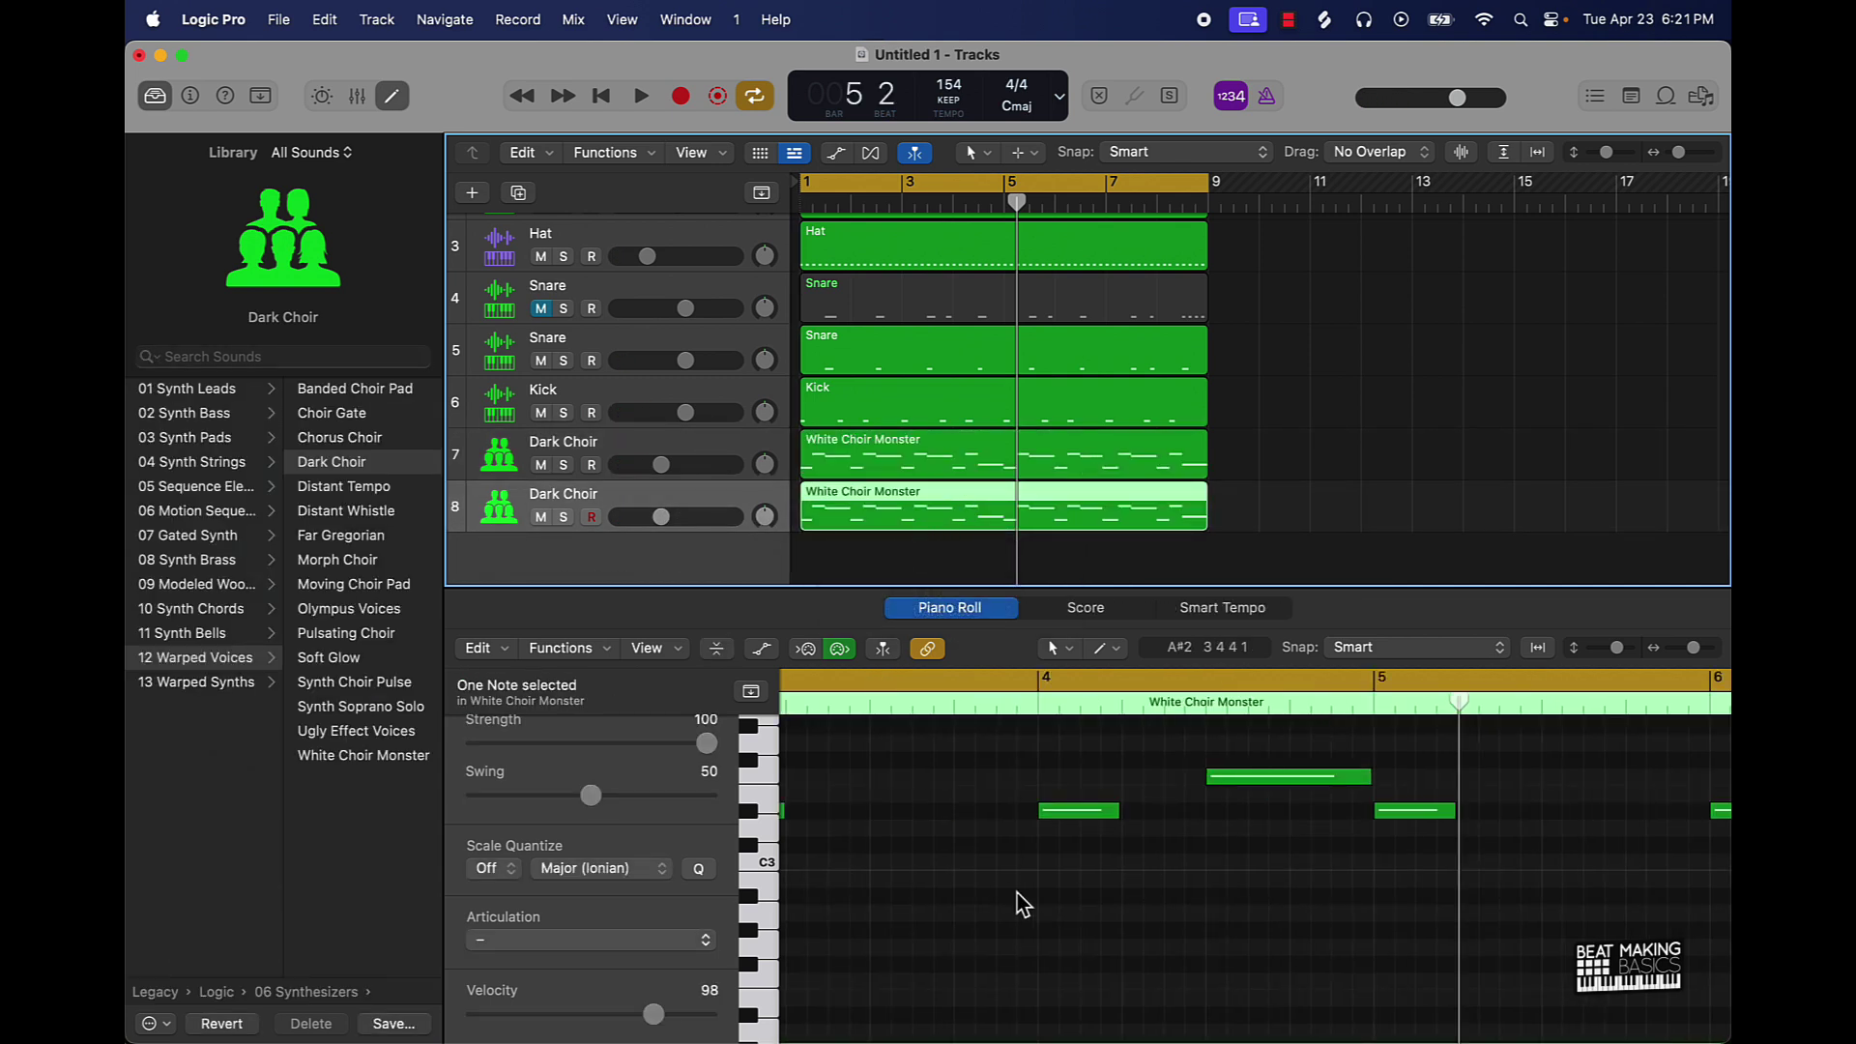
- Try transposing all notes of the copied choir region up an octave and audition them with the beat
scroll(1022, 904, "left", 10)
scroll(943, 841, "up", 3)
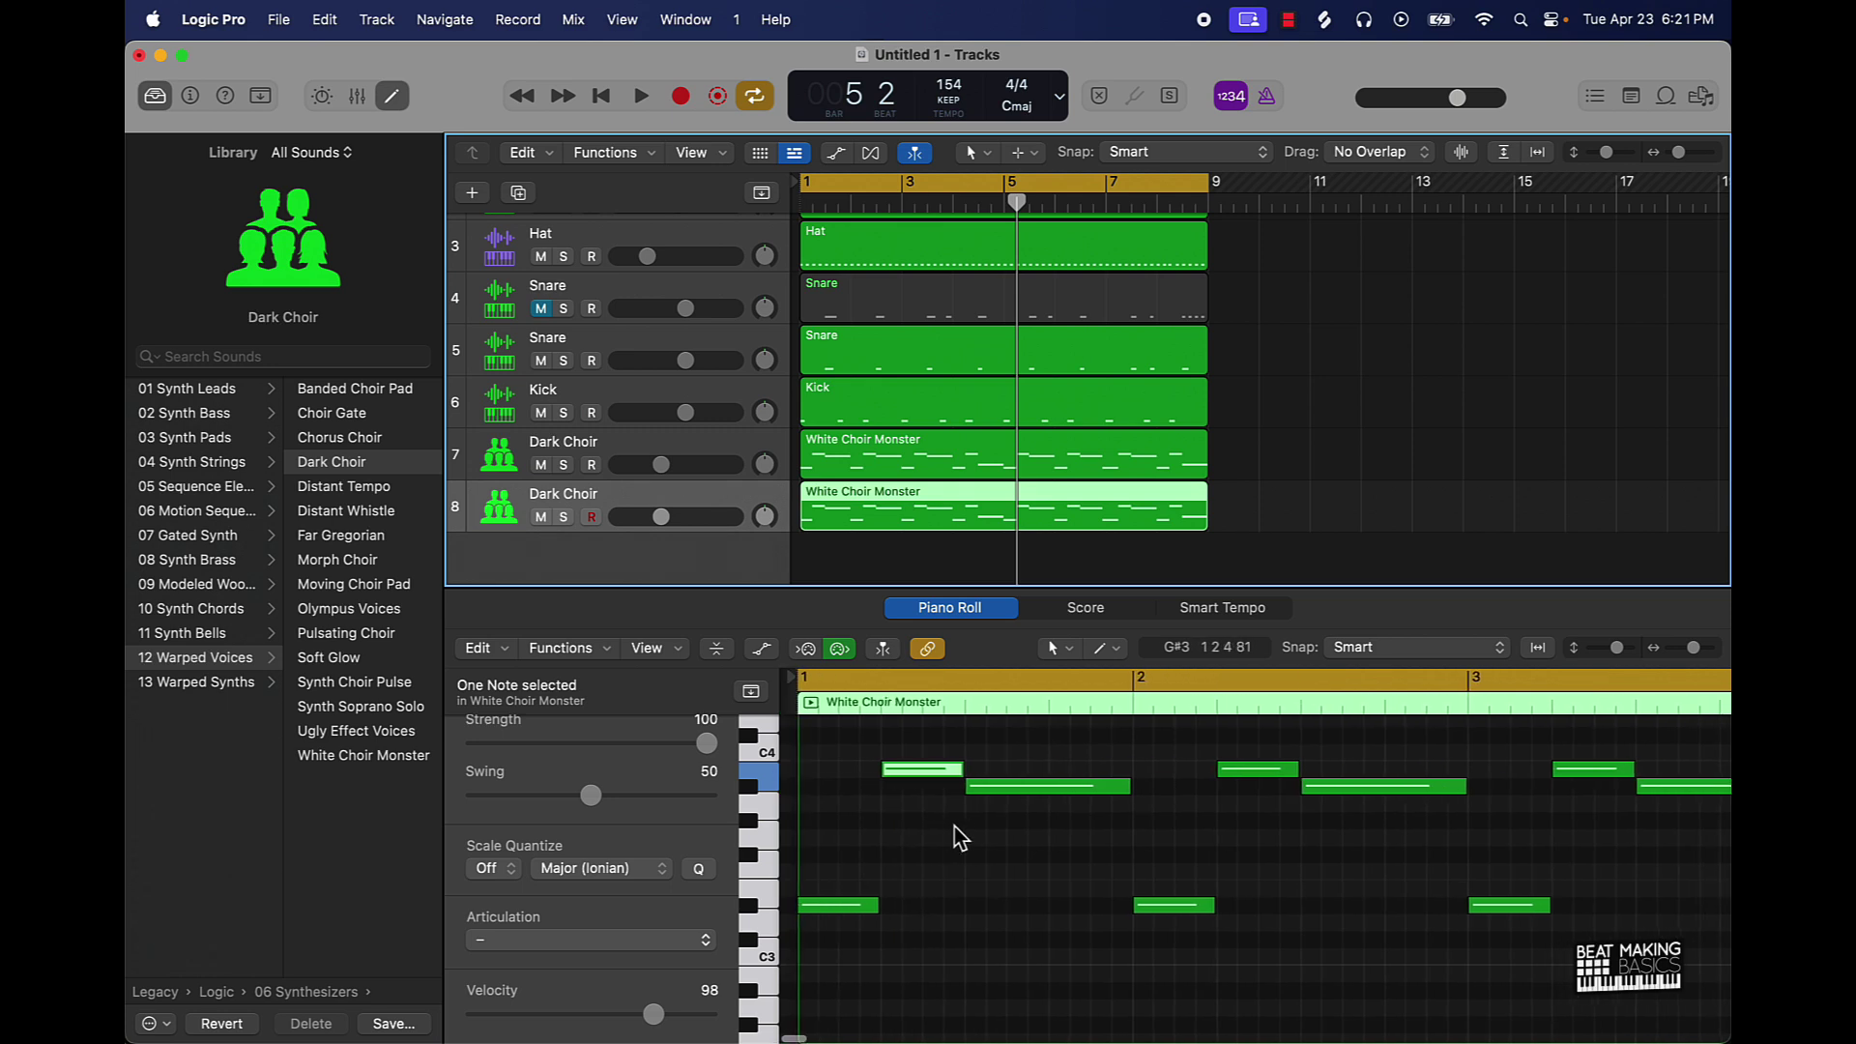
left_click(973, 830)
key("super+a")
left_click_drag(837, 914, 841, 773)
key("space")
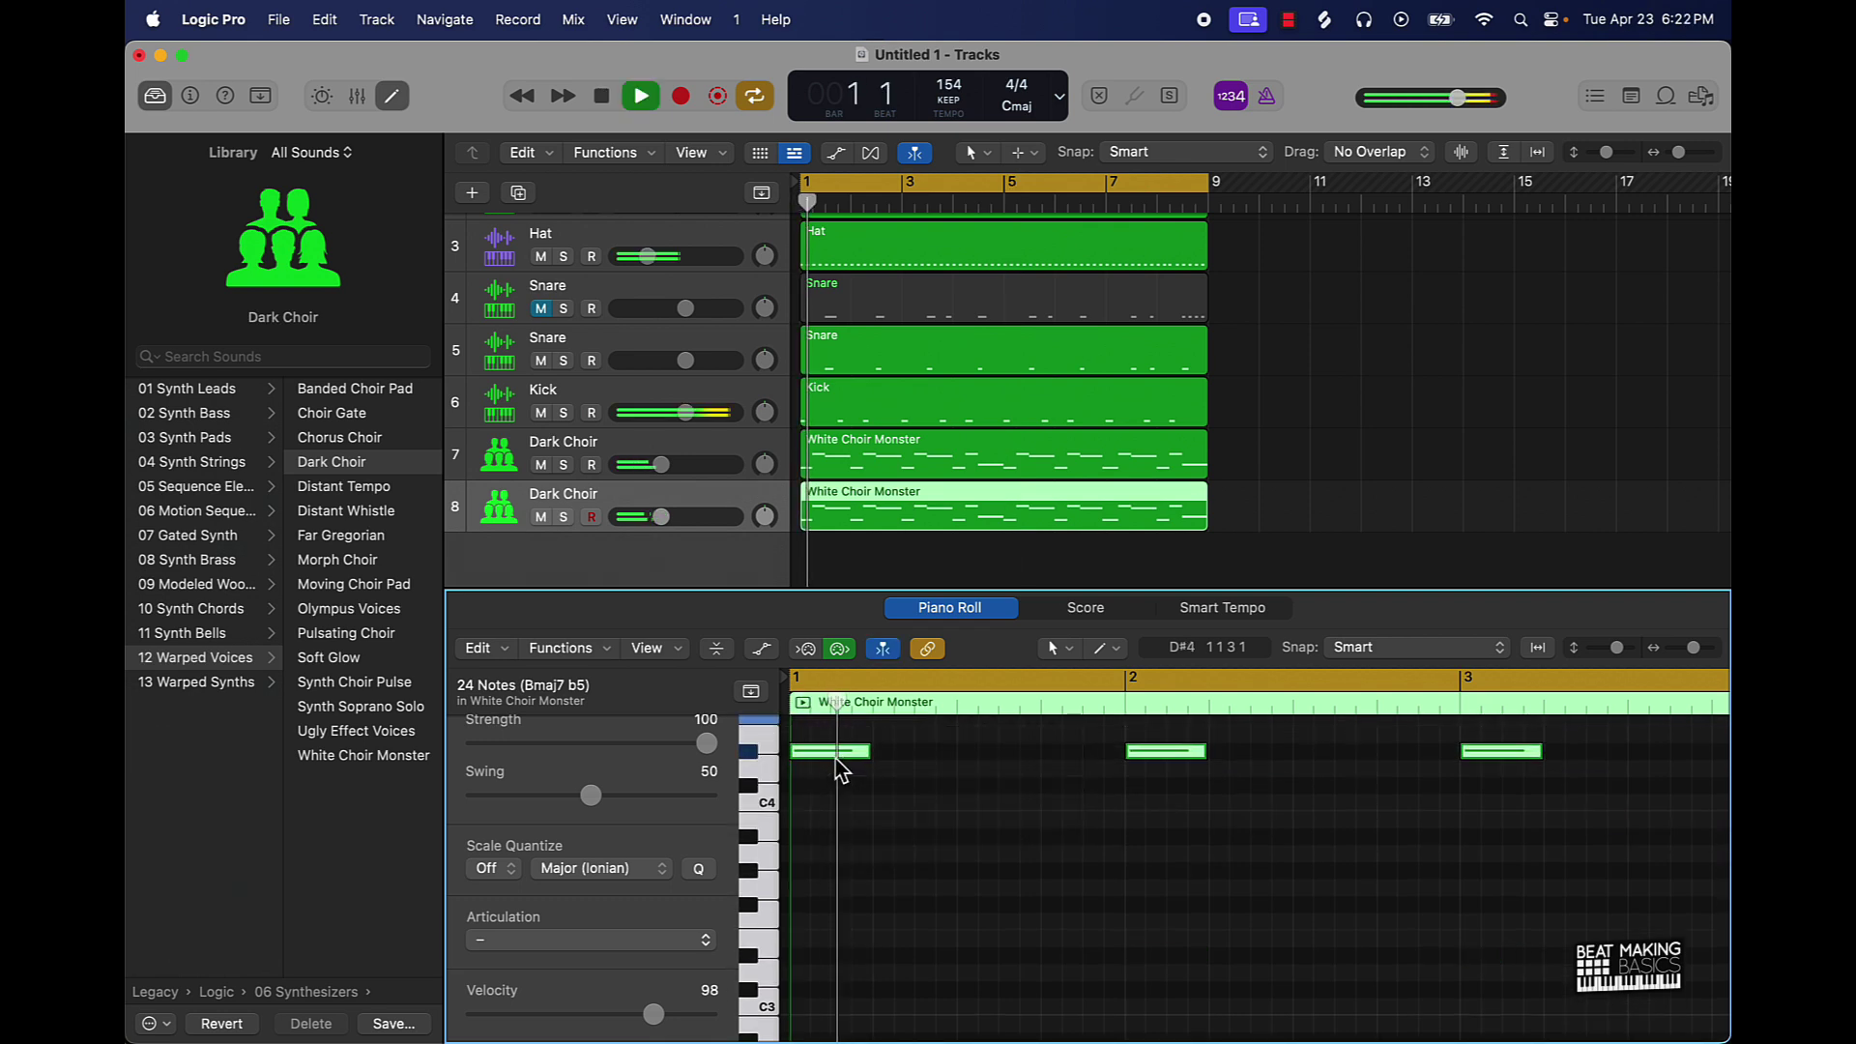
key("space")
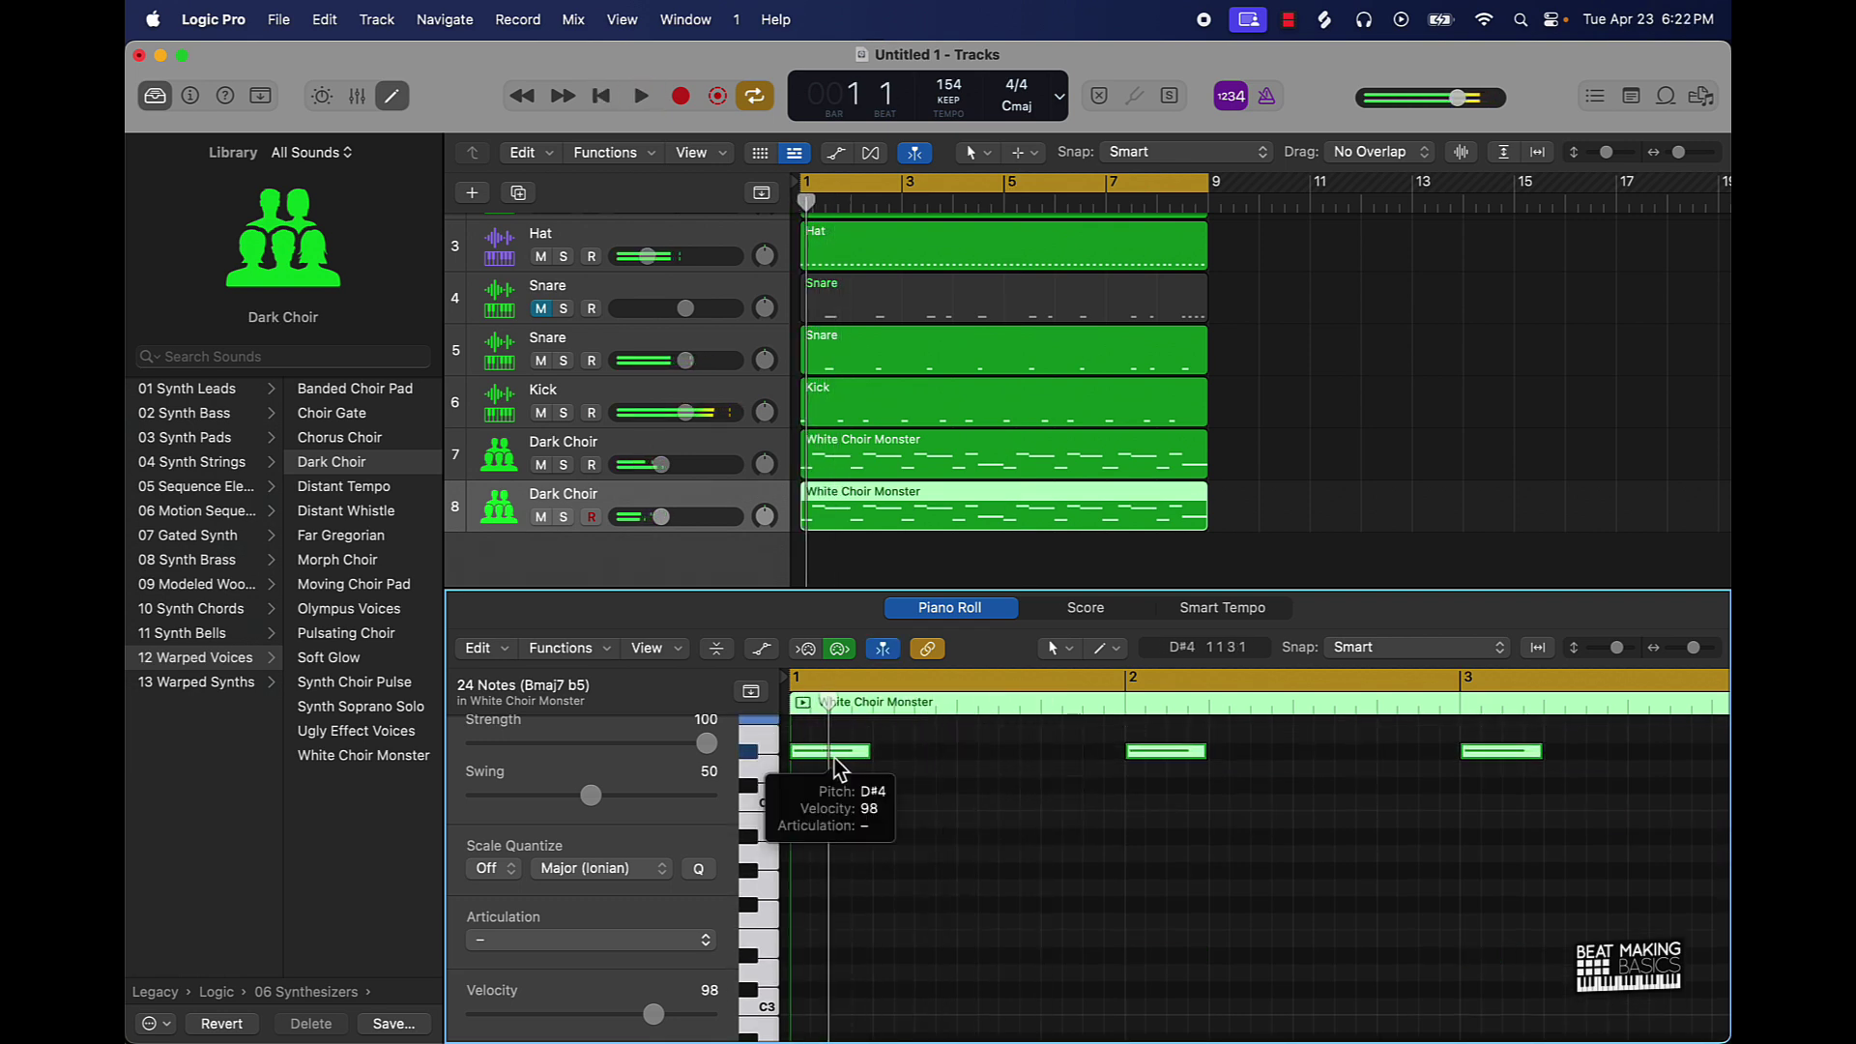
- Delete the copied choir region from the duplicate Dark Choir track and briefly play back the beat
left_click(1081, 518)
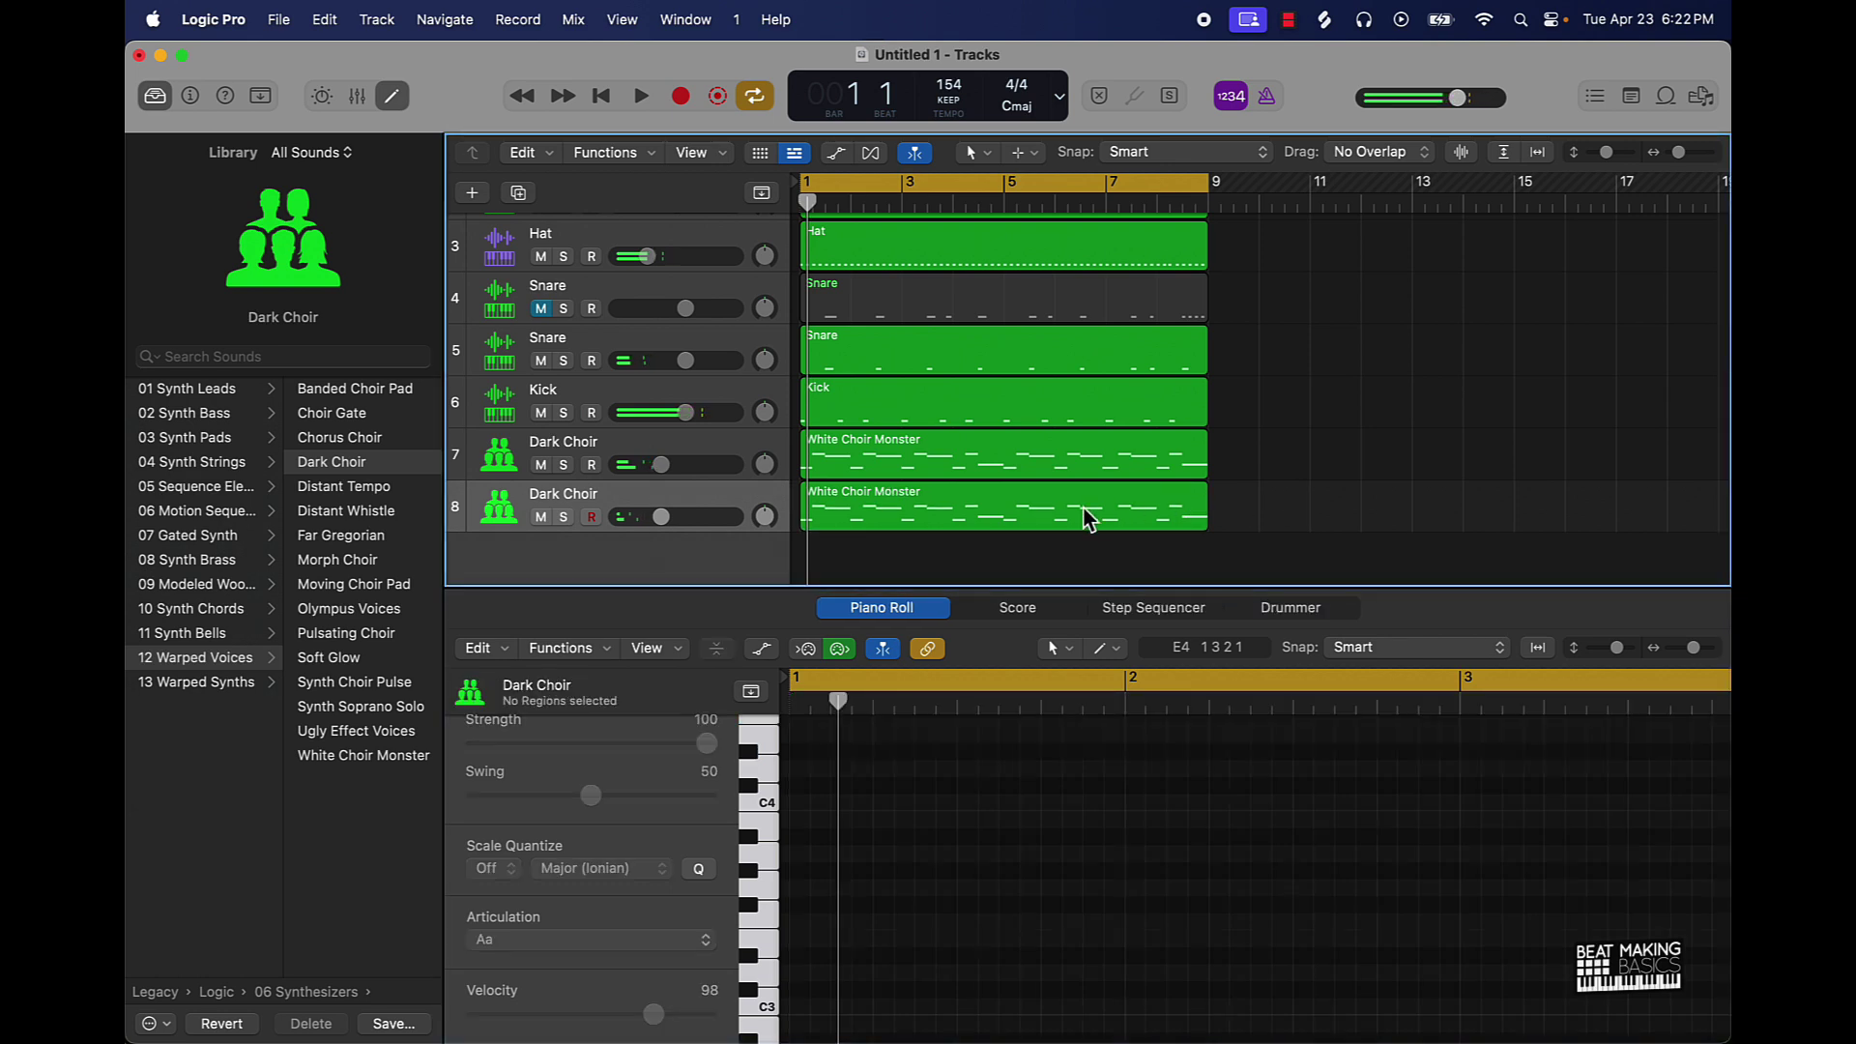
key("Delete")
key("space")
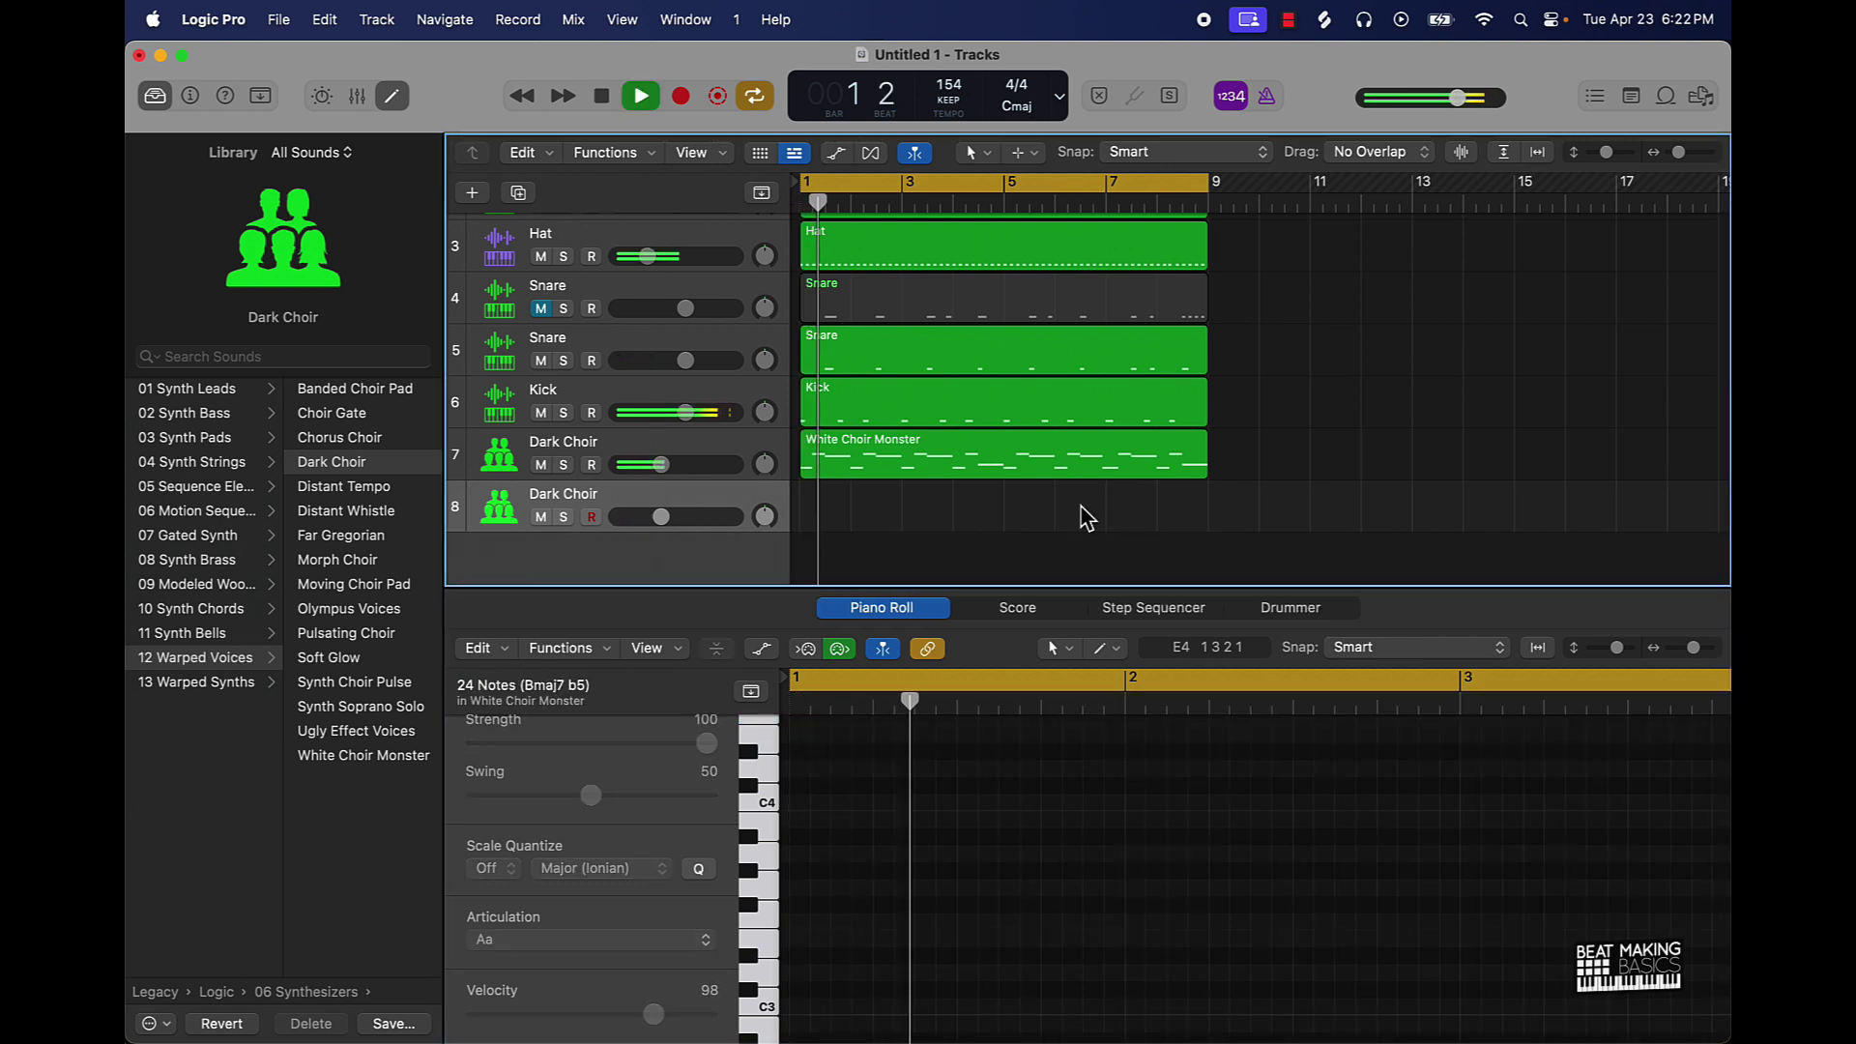
key("space")
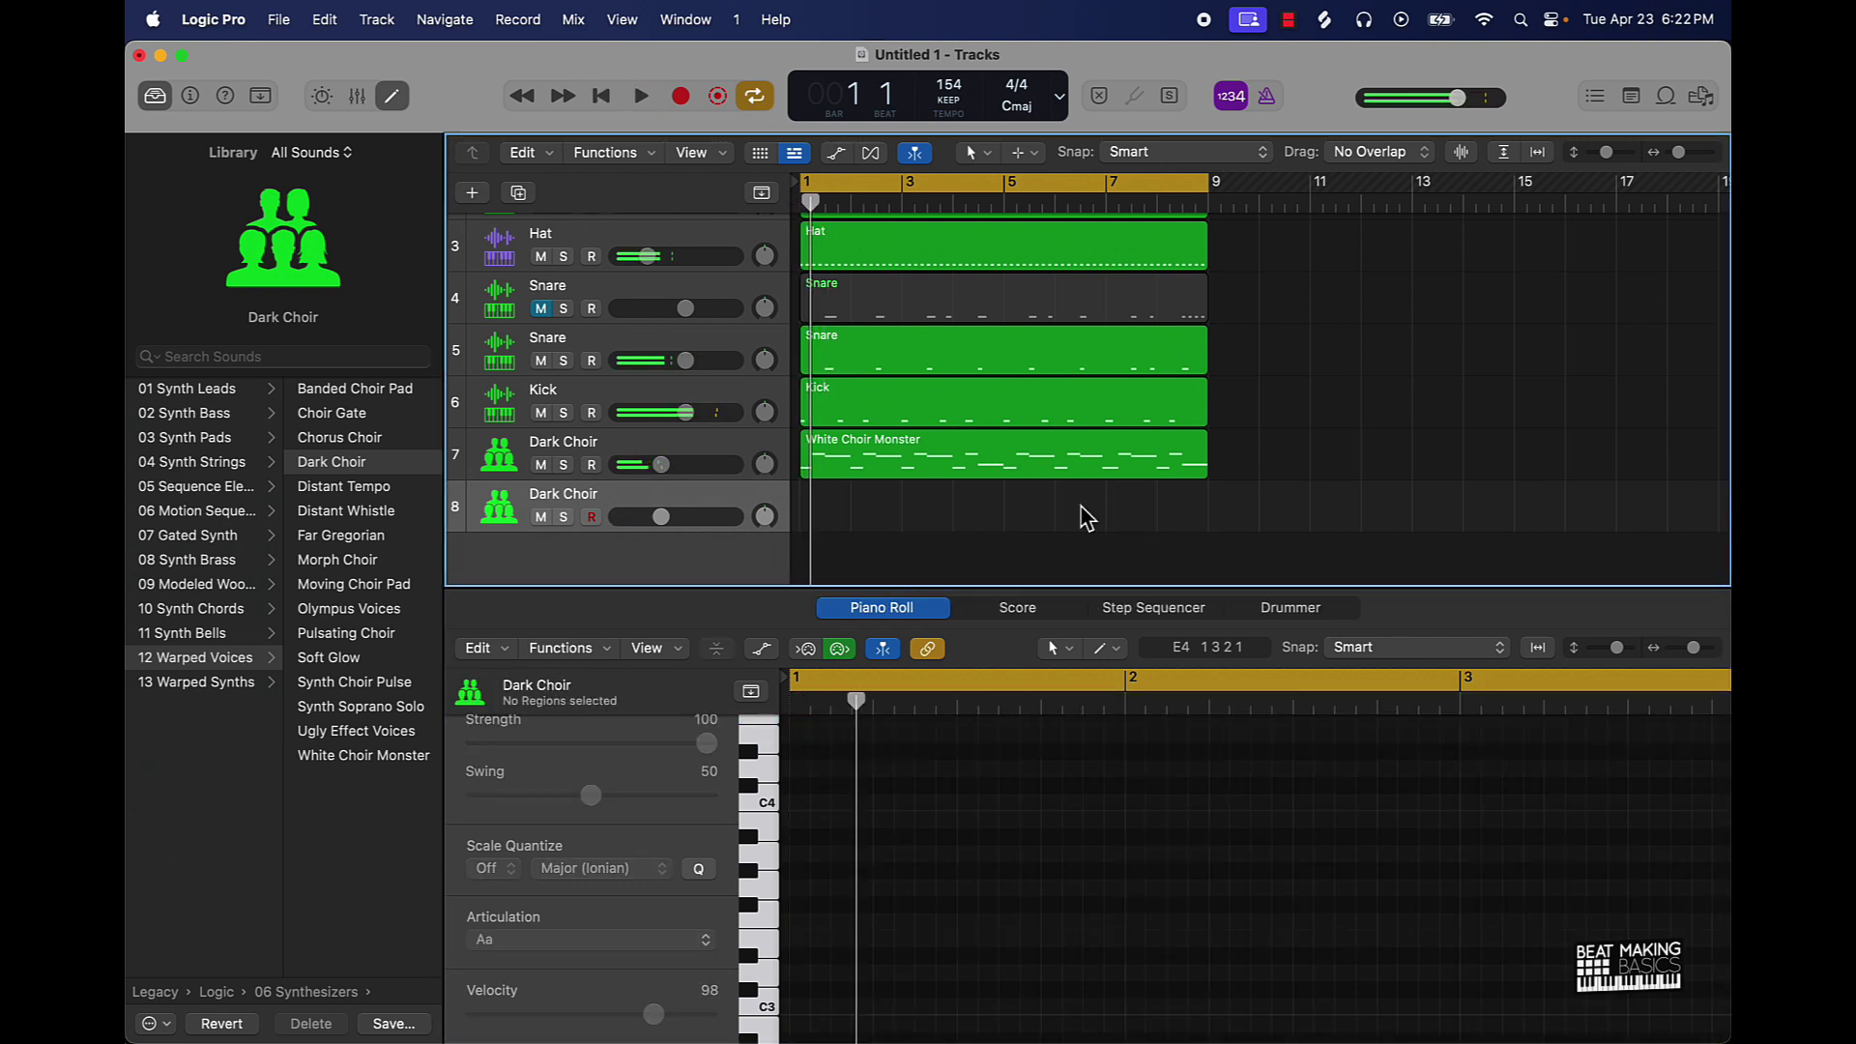
- Open Musical Typing for the duplicate Dark Choir track at octave C3 and try out a few notes
key("super+k")
key("x")
key("k")
key("d")
key("f")
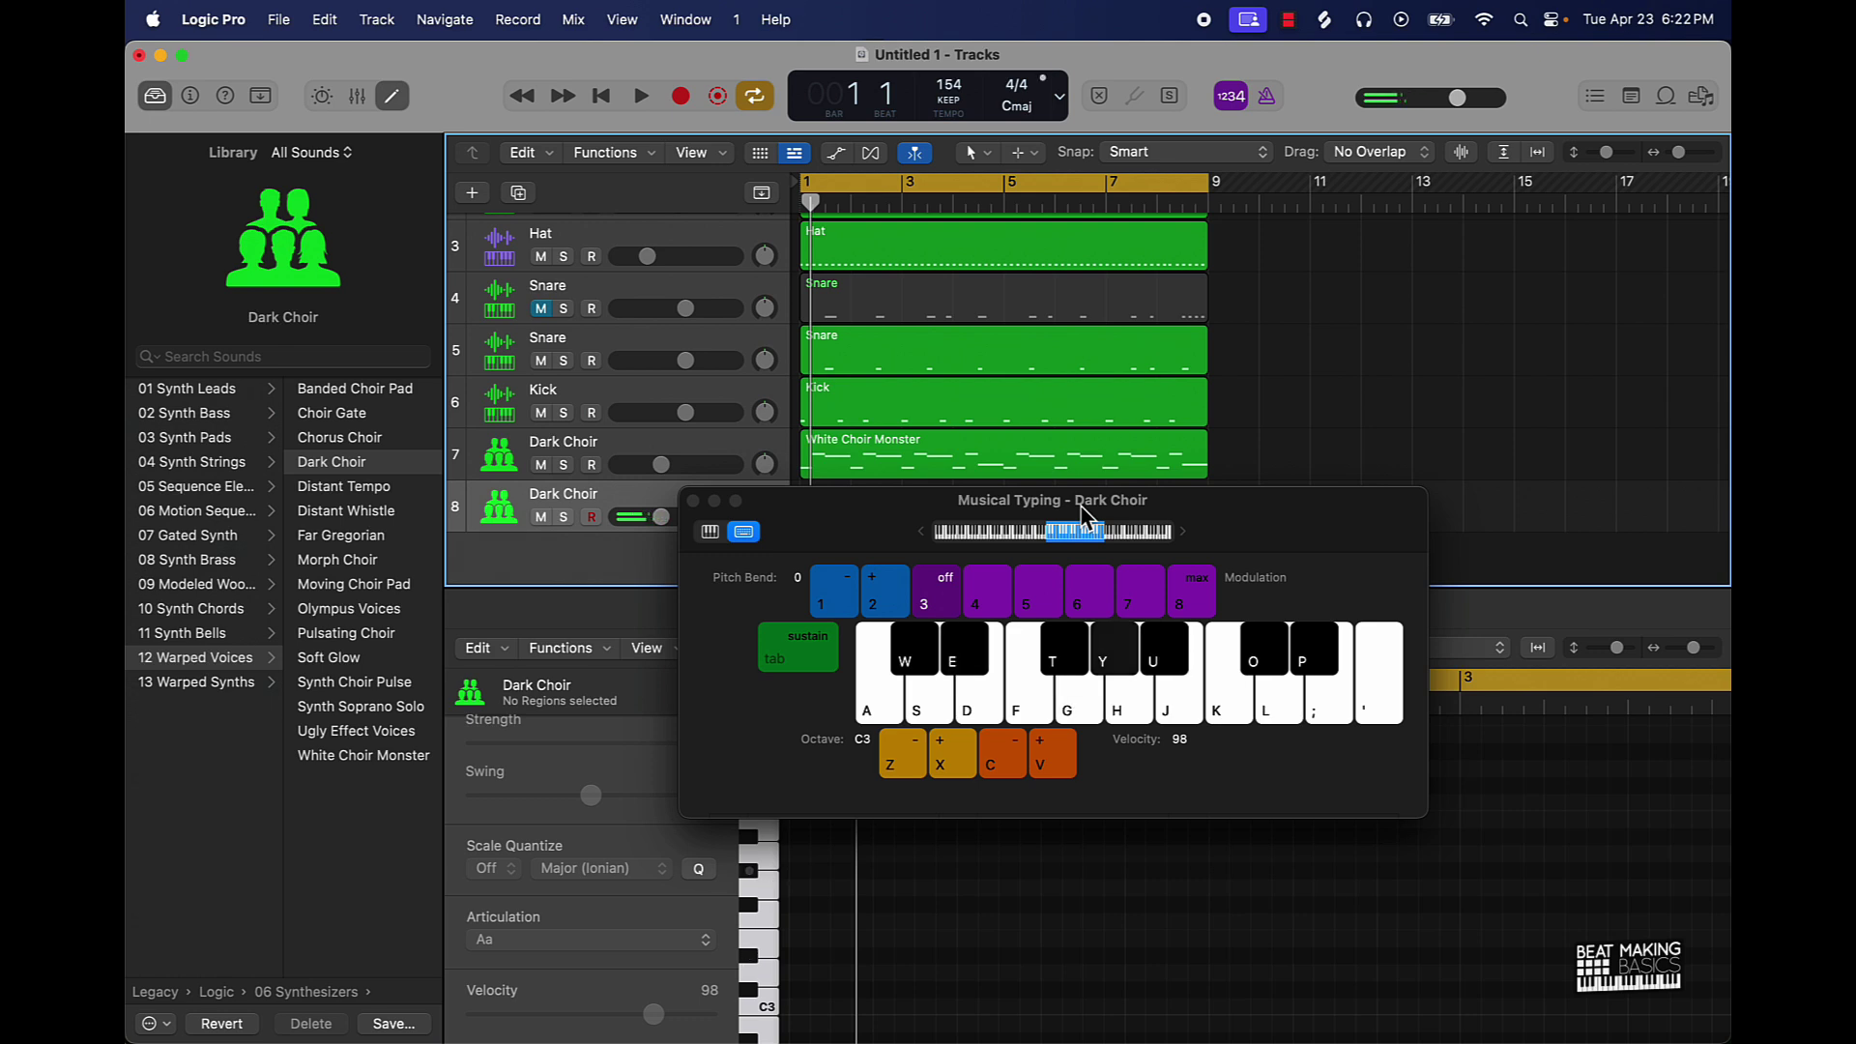
- Rehearse a choir harmony line with A#3, G#3 and D#3 over the playing beat, trying C4 and B3 as variations
key("space")
key("u")
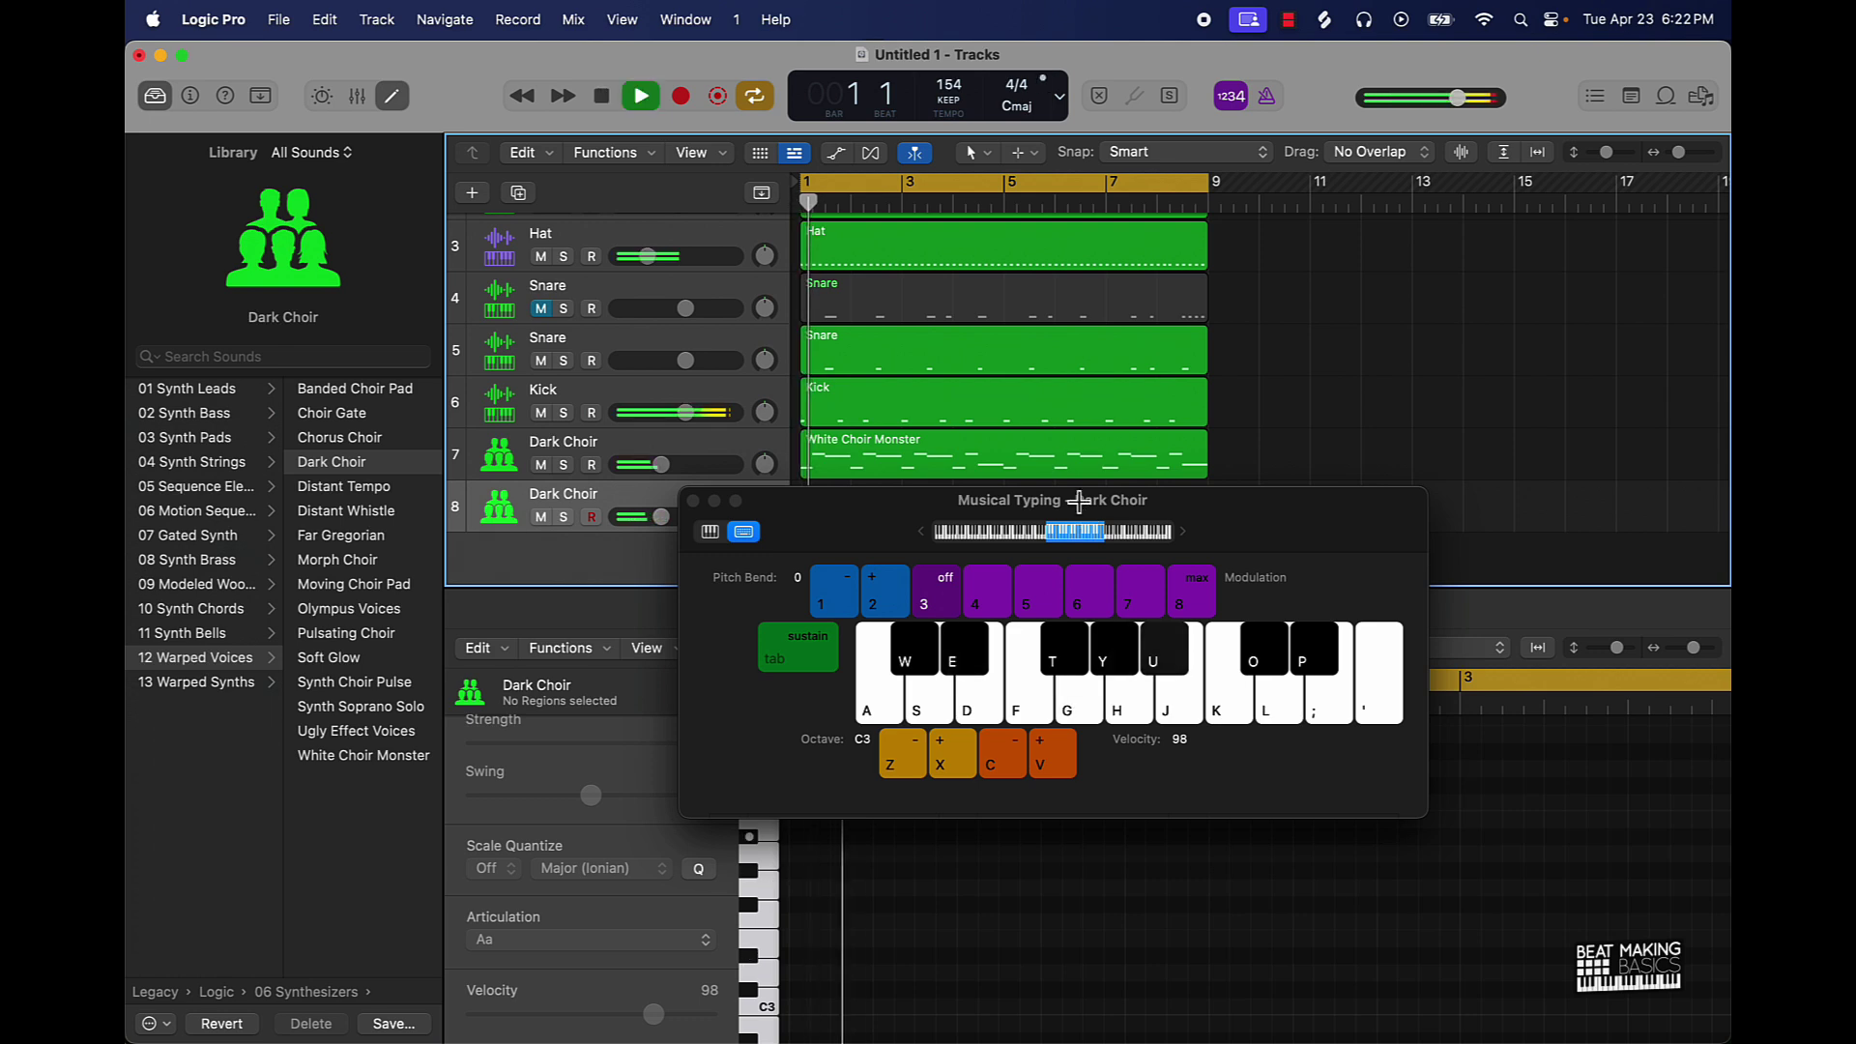
key("y")
key("e")
key("u")
key("y")
key("u")
key("e")
key("k")
key("space")
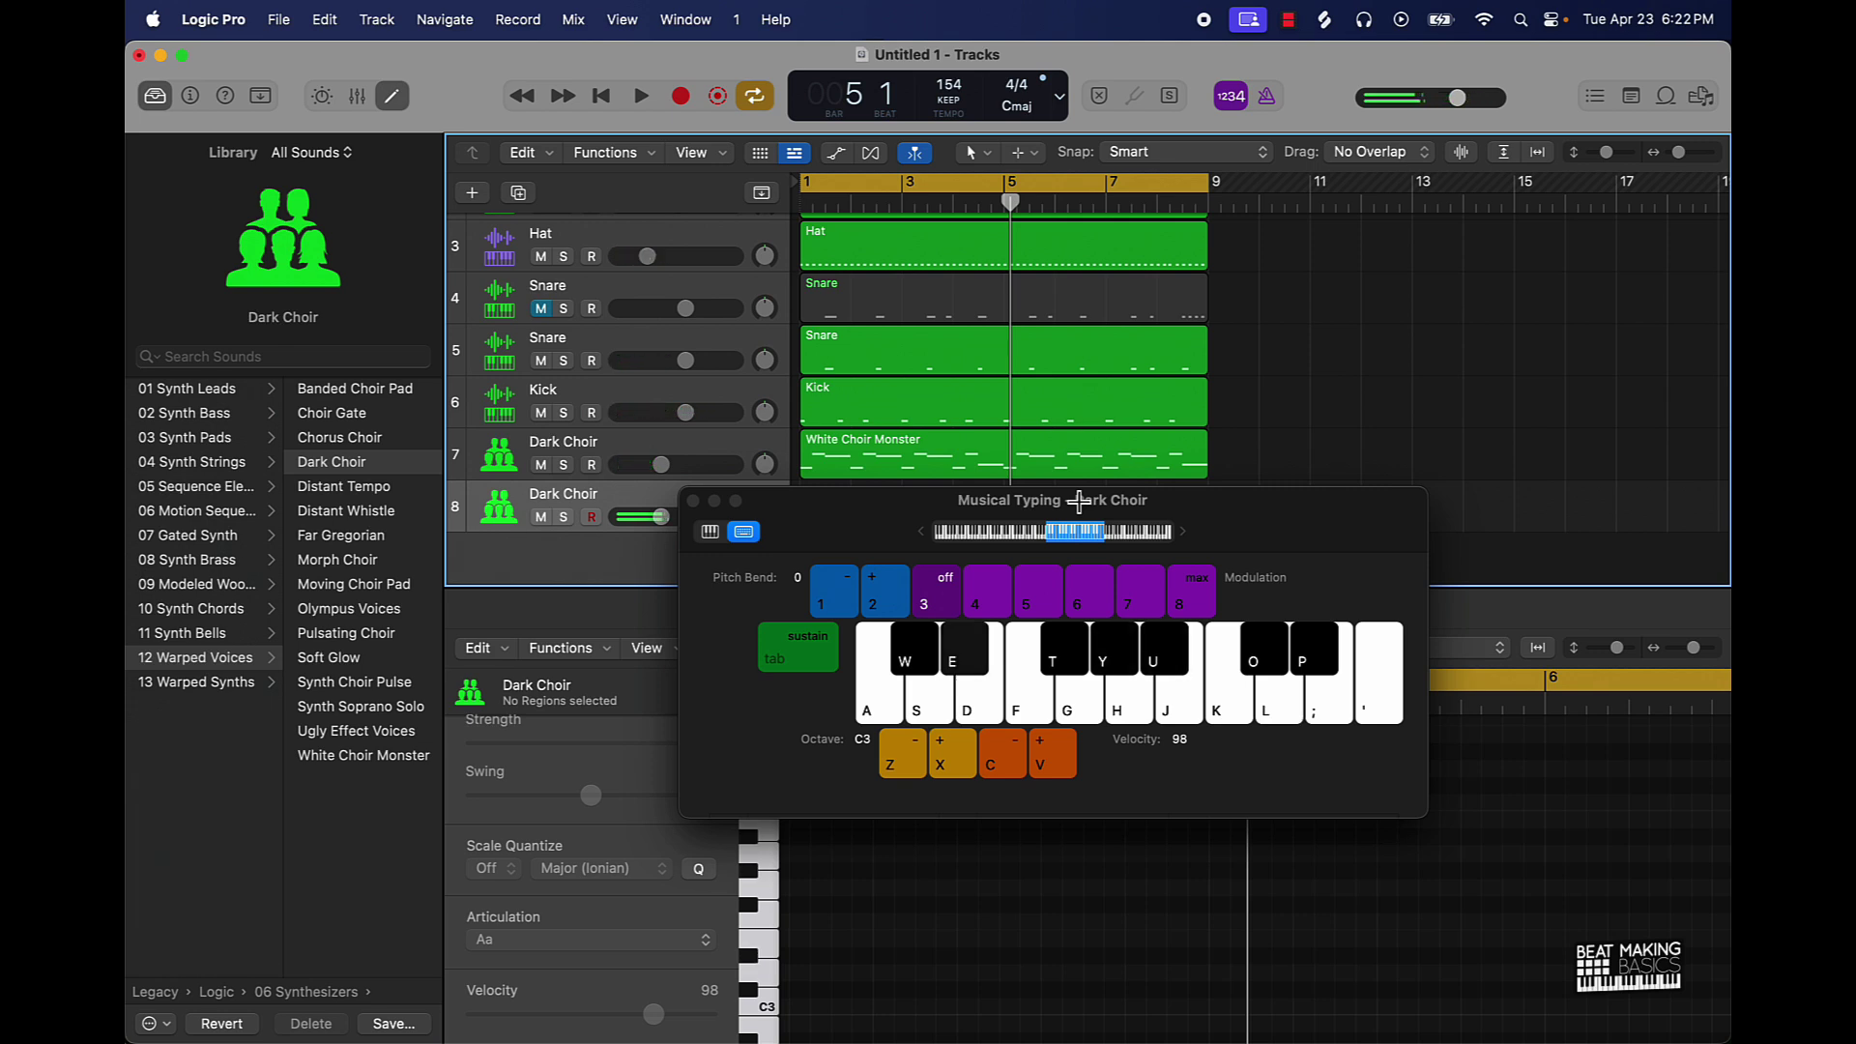
key("j")
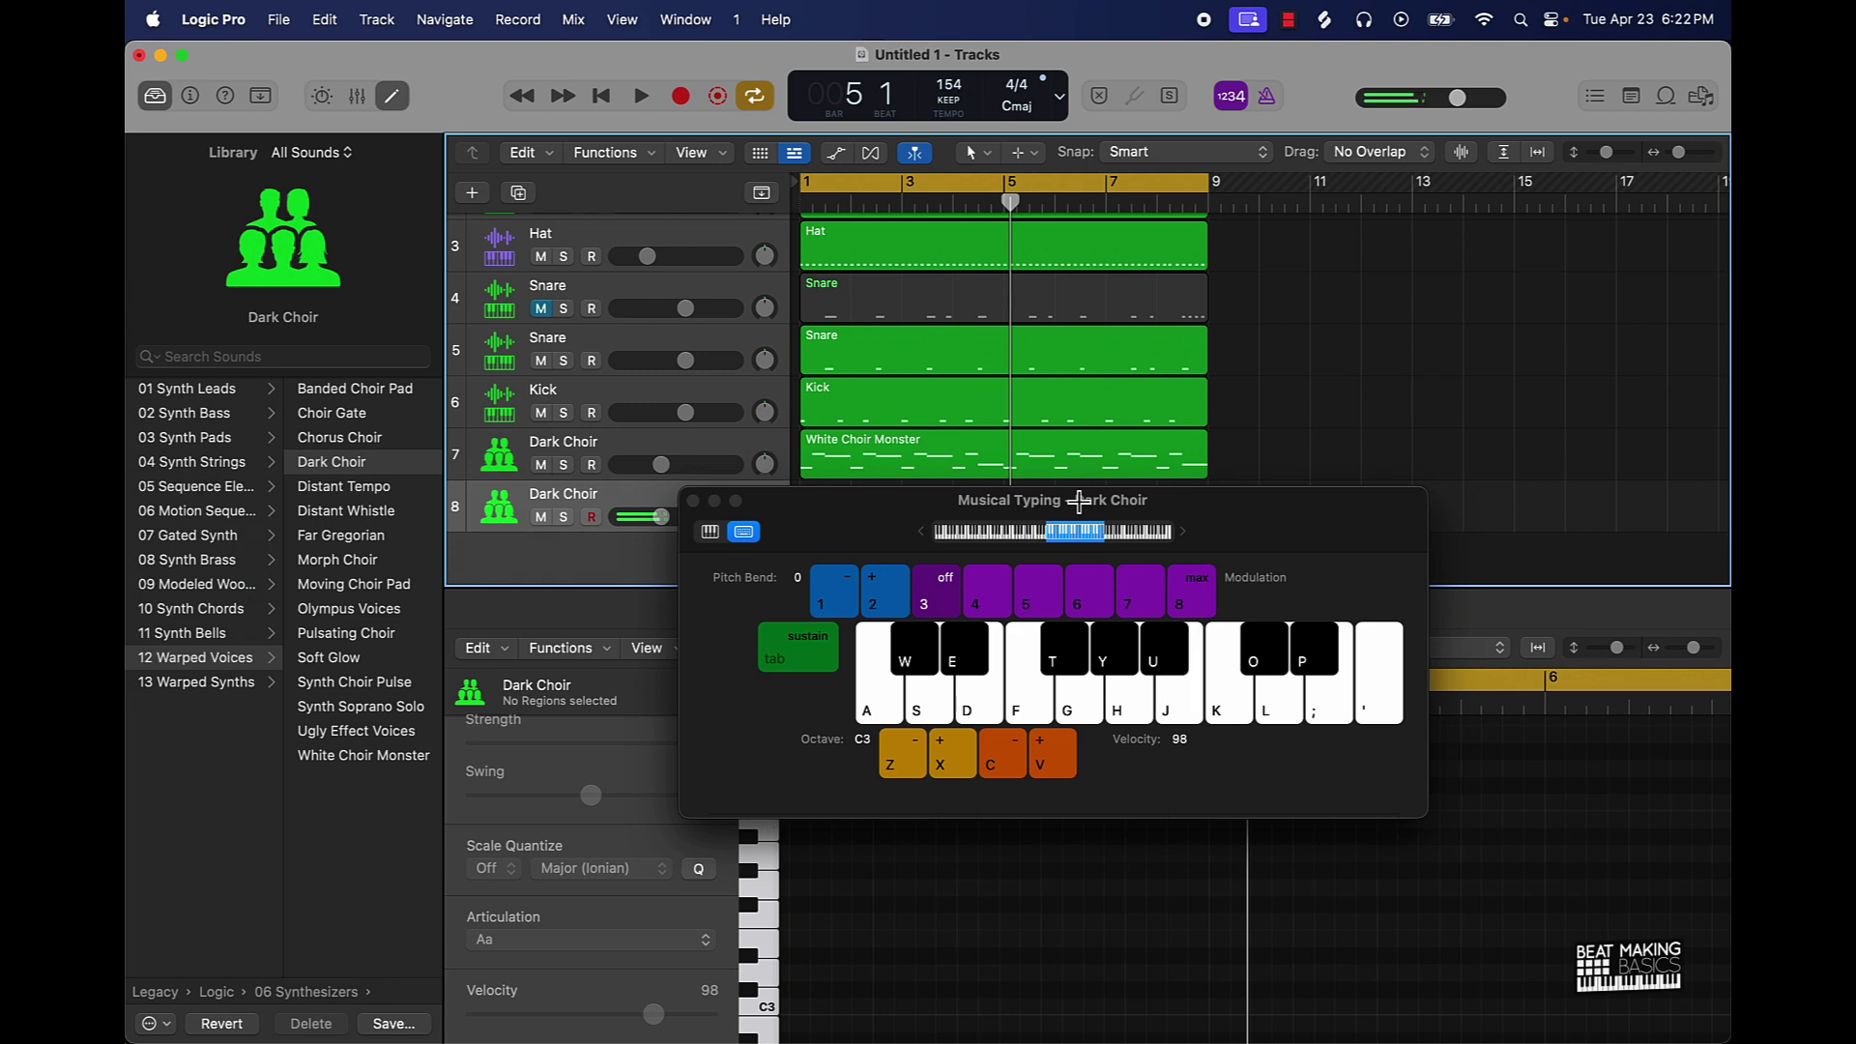
- Record an eight-bar harmony on the duplicate Dark Choir track, repeating A#3, D#3, G#3 each bar and ending bars 4 and 8 on B3
key("r")
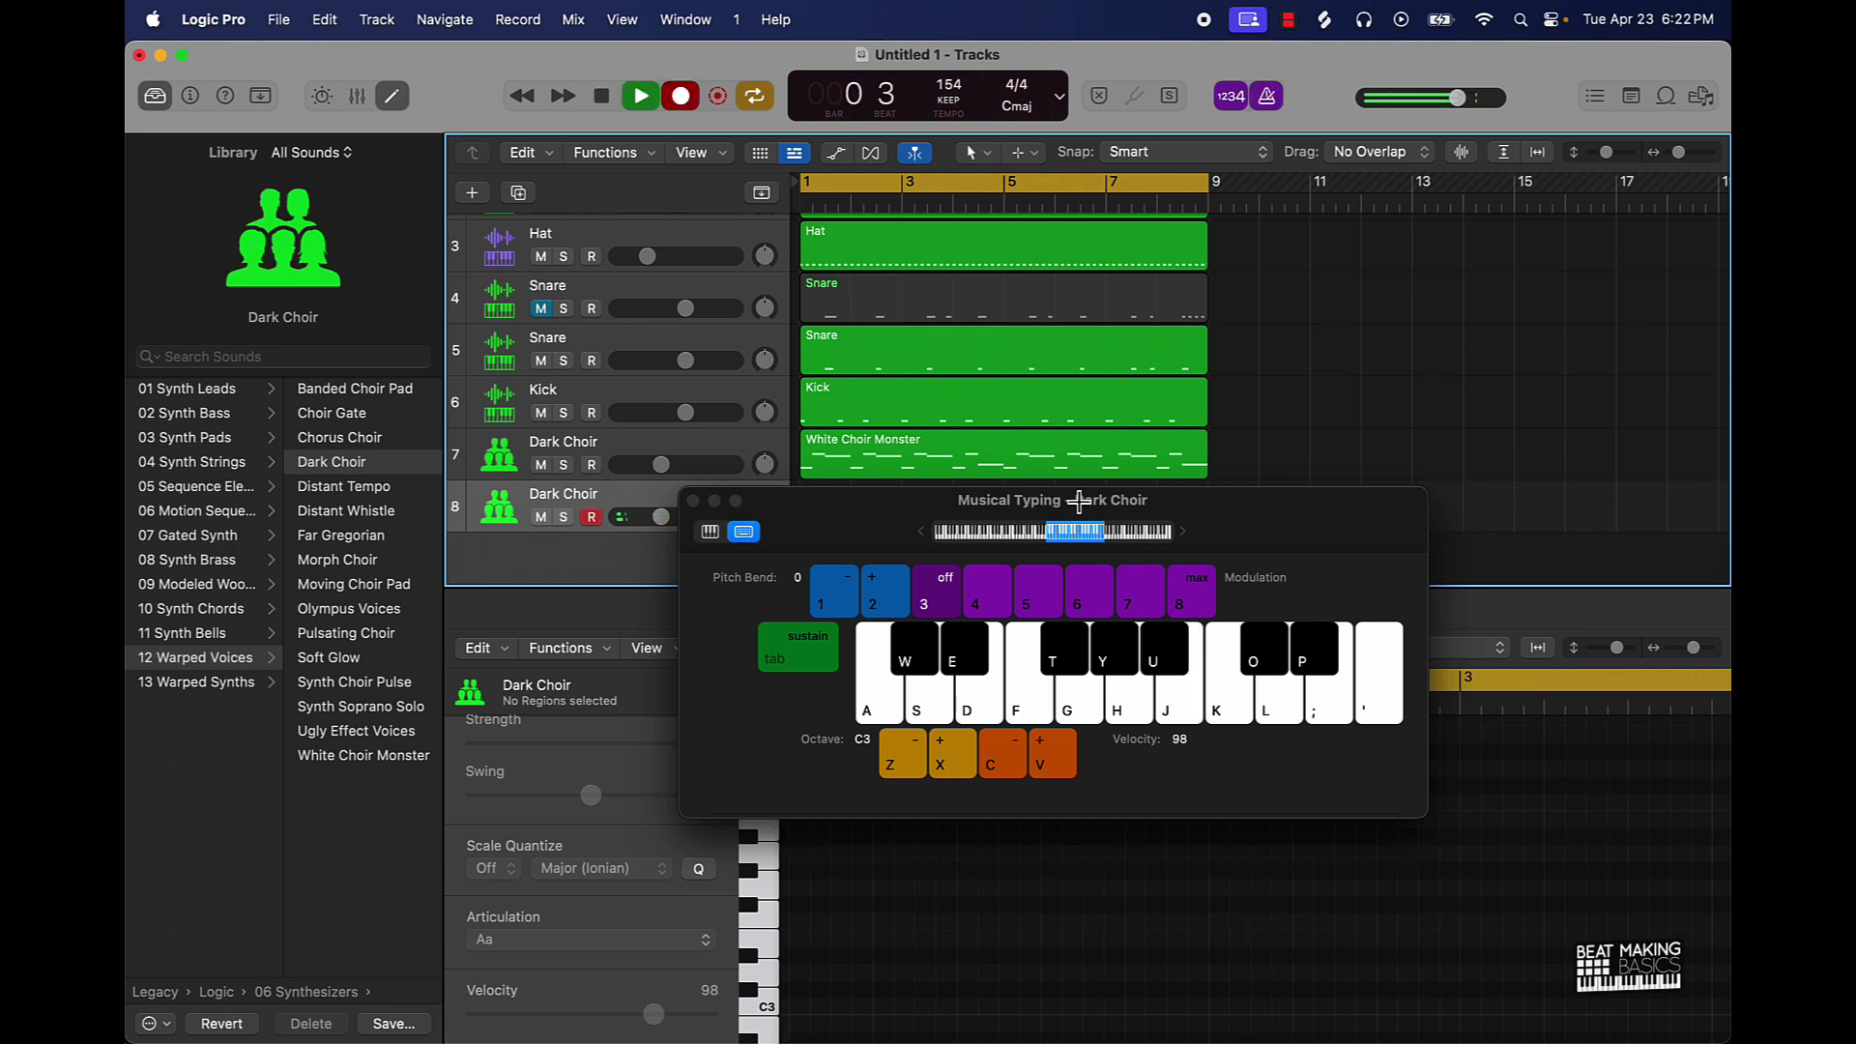
key("u")
key("e")
key("y")
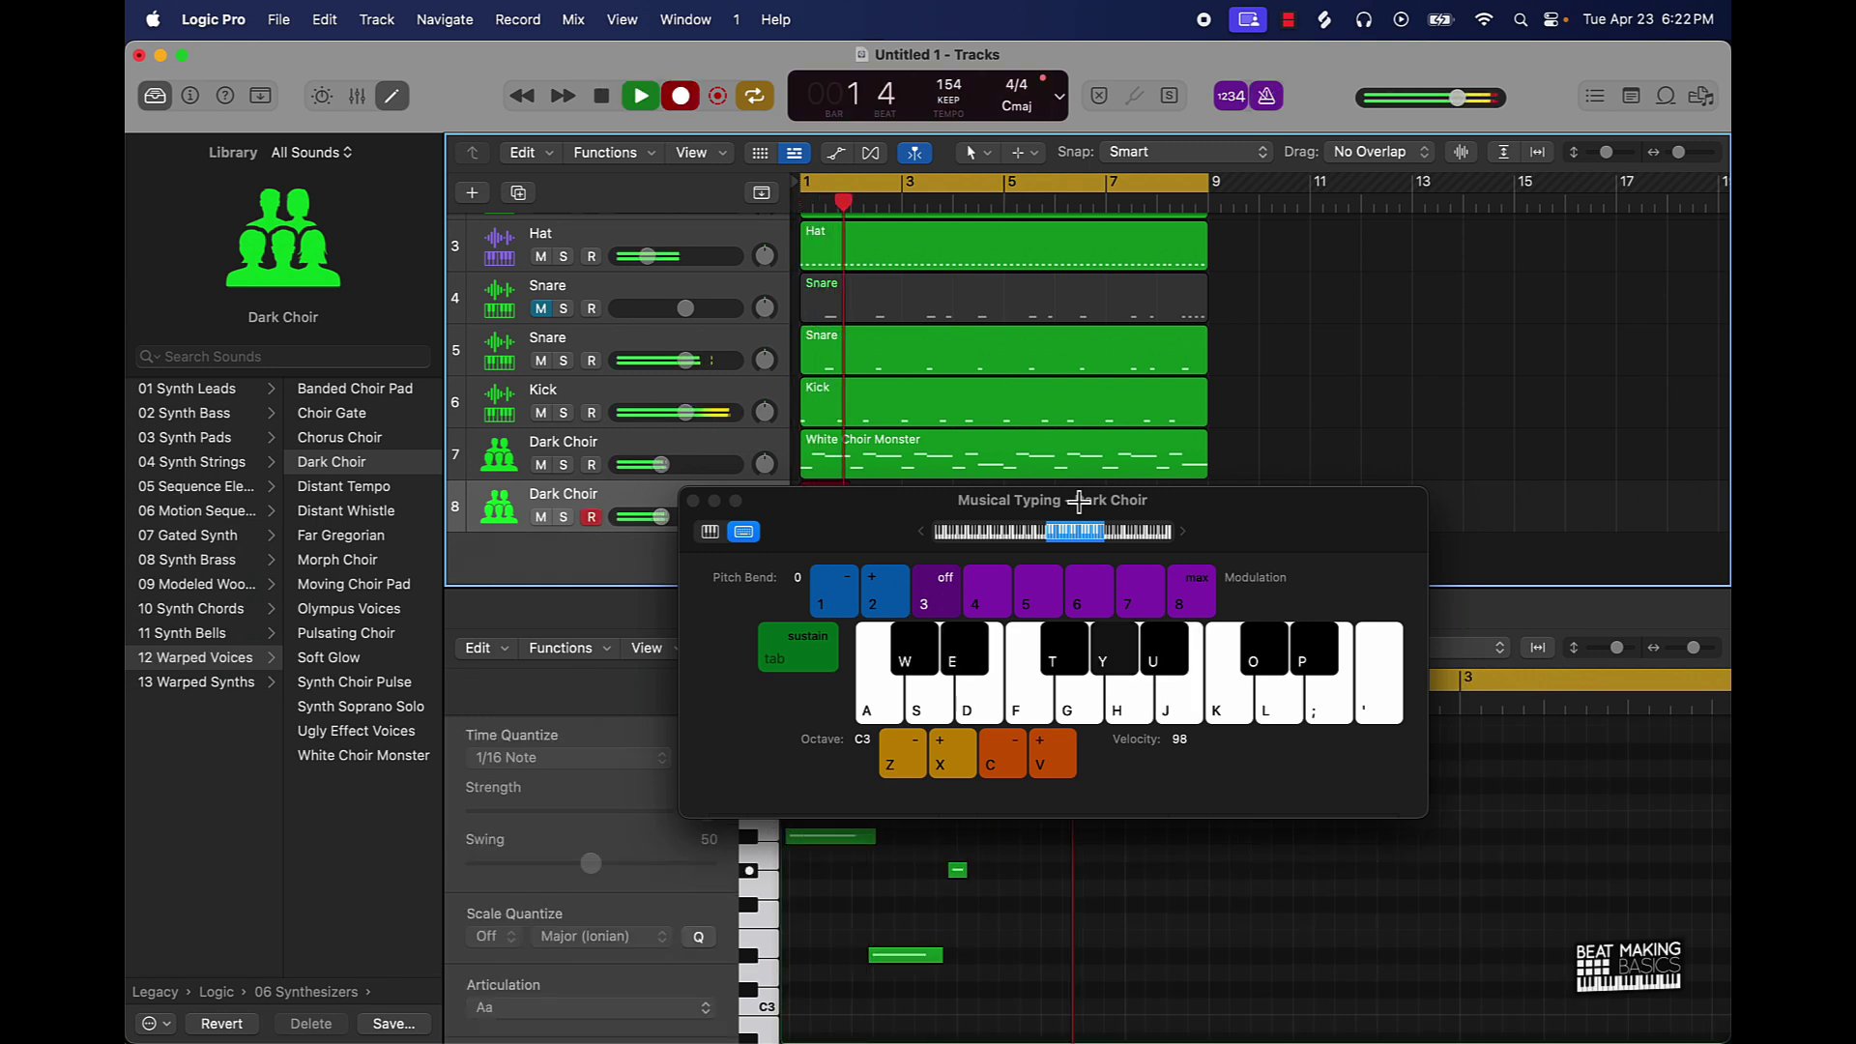
key("u")
key("e")
key("y")
key("u")
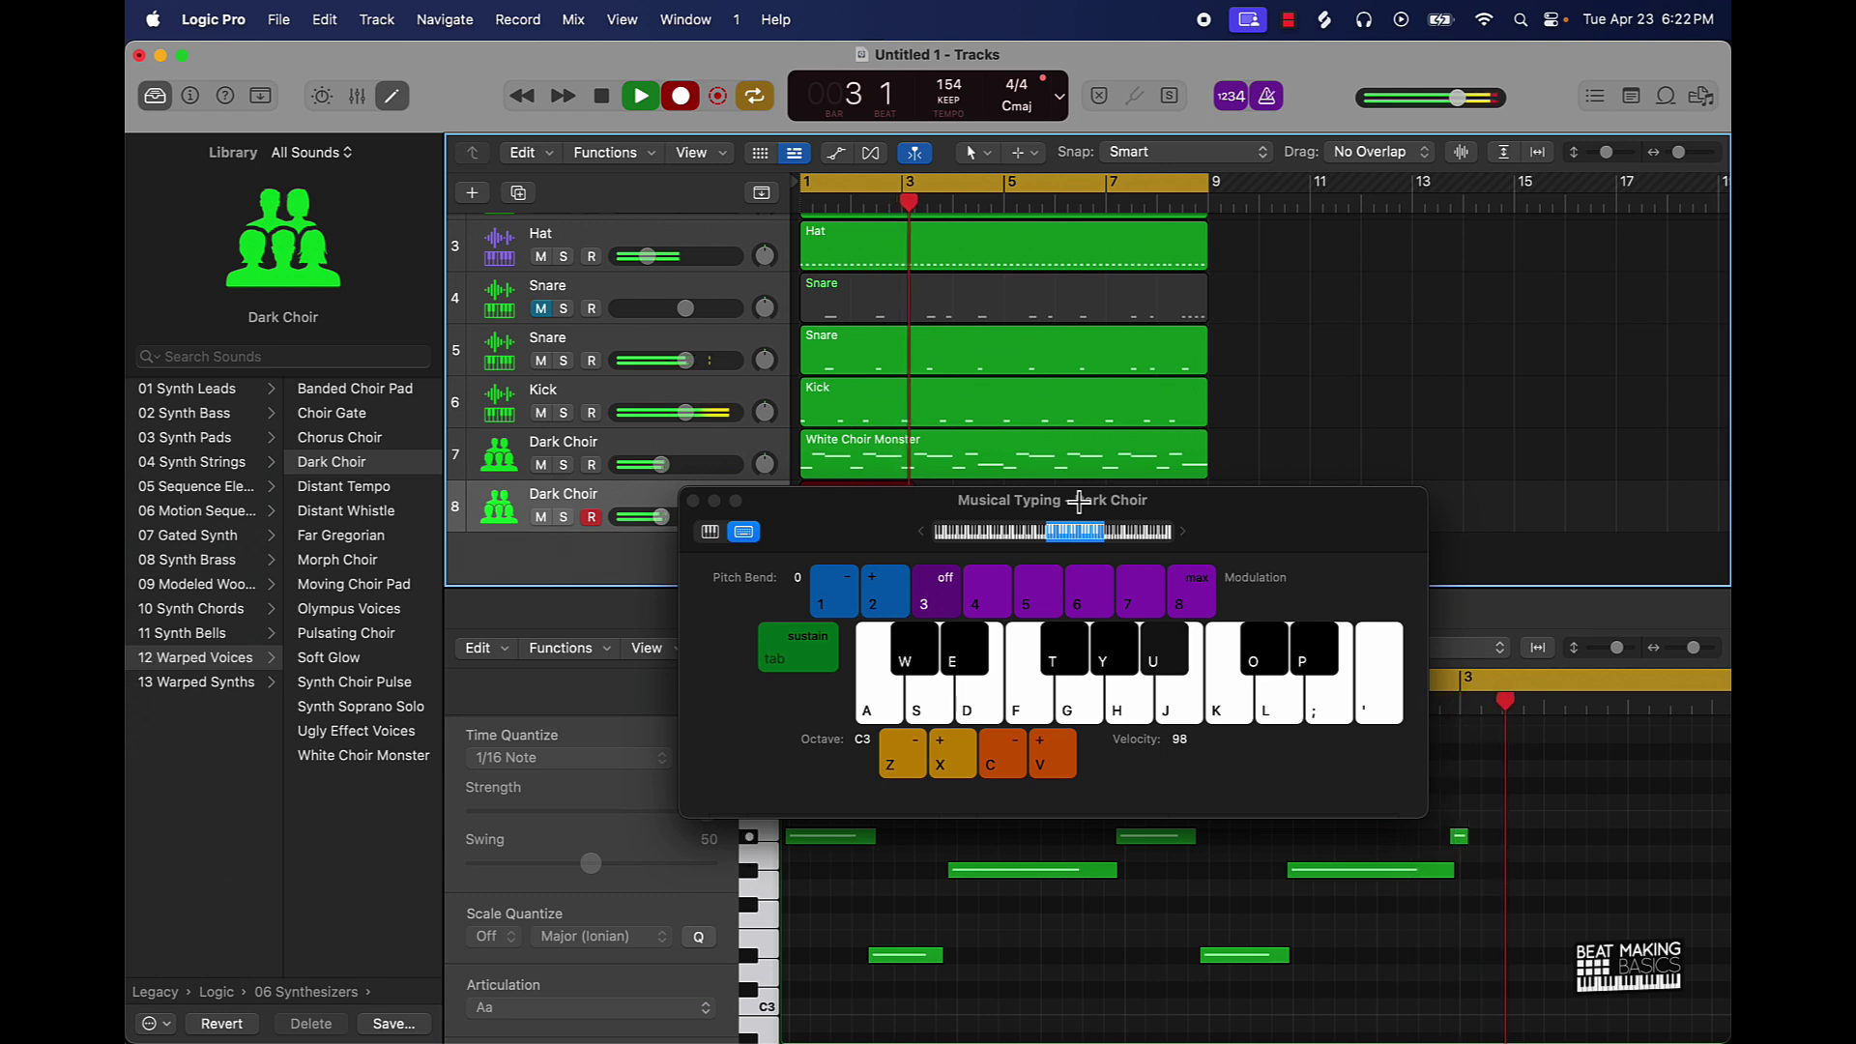
key("e")
key("y")
key("e")
key("j")
key("u")
key("e")
key("y")
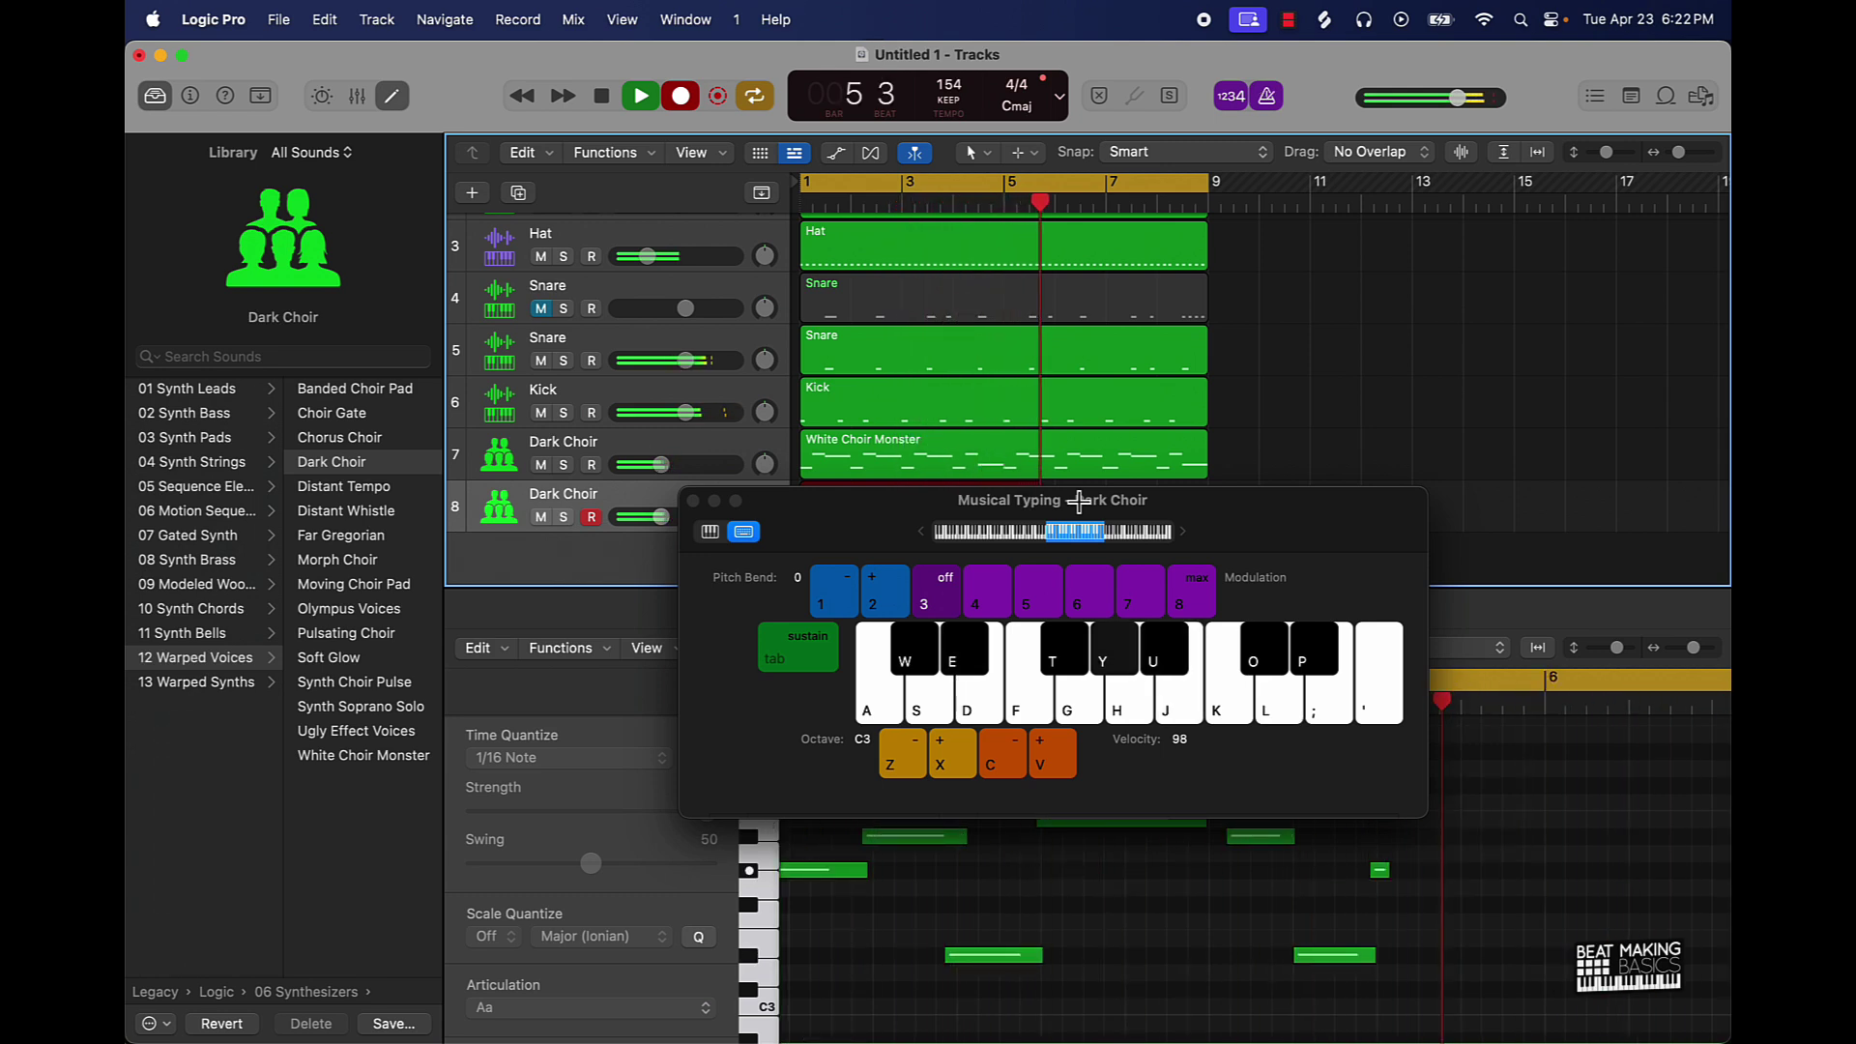
key("u")
key("e")
key("y")
key("u")
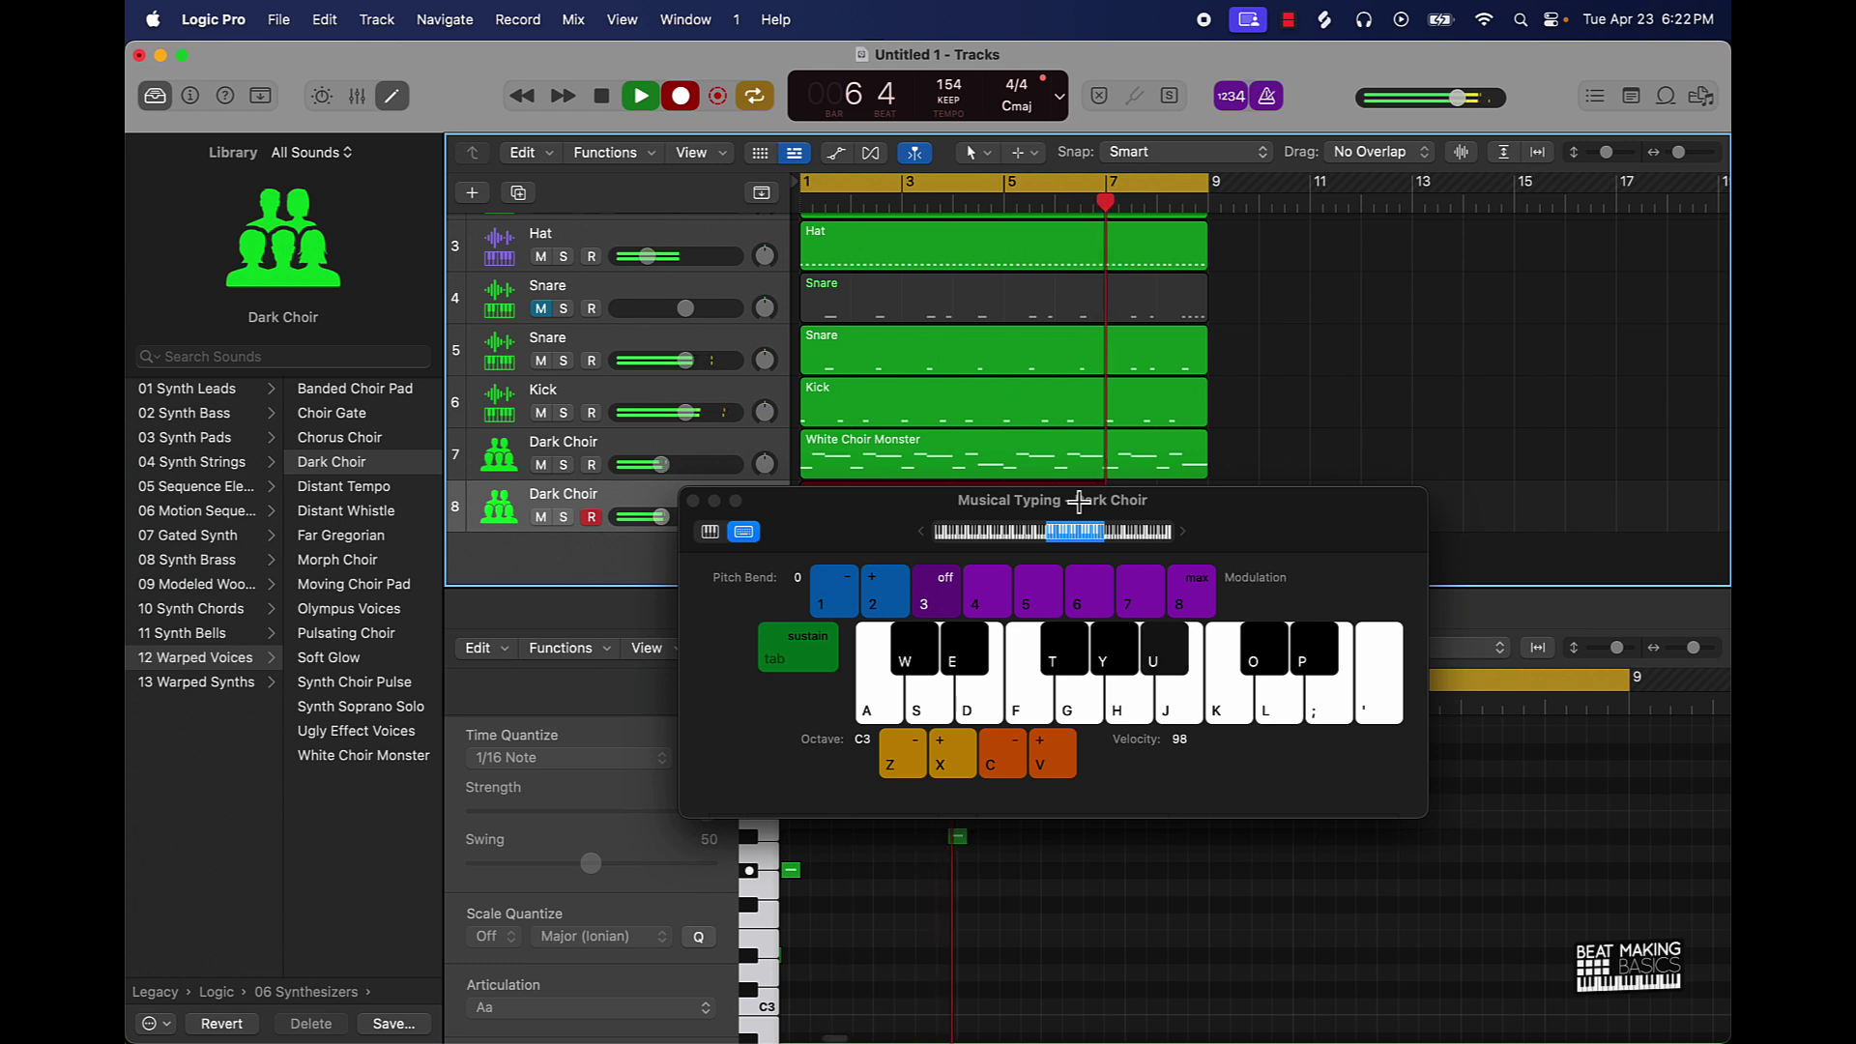
key("e")
key("y")
key("u")
key("e")
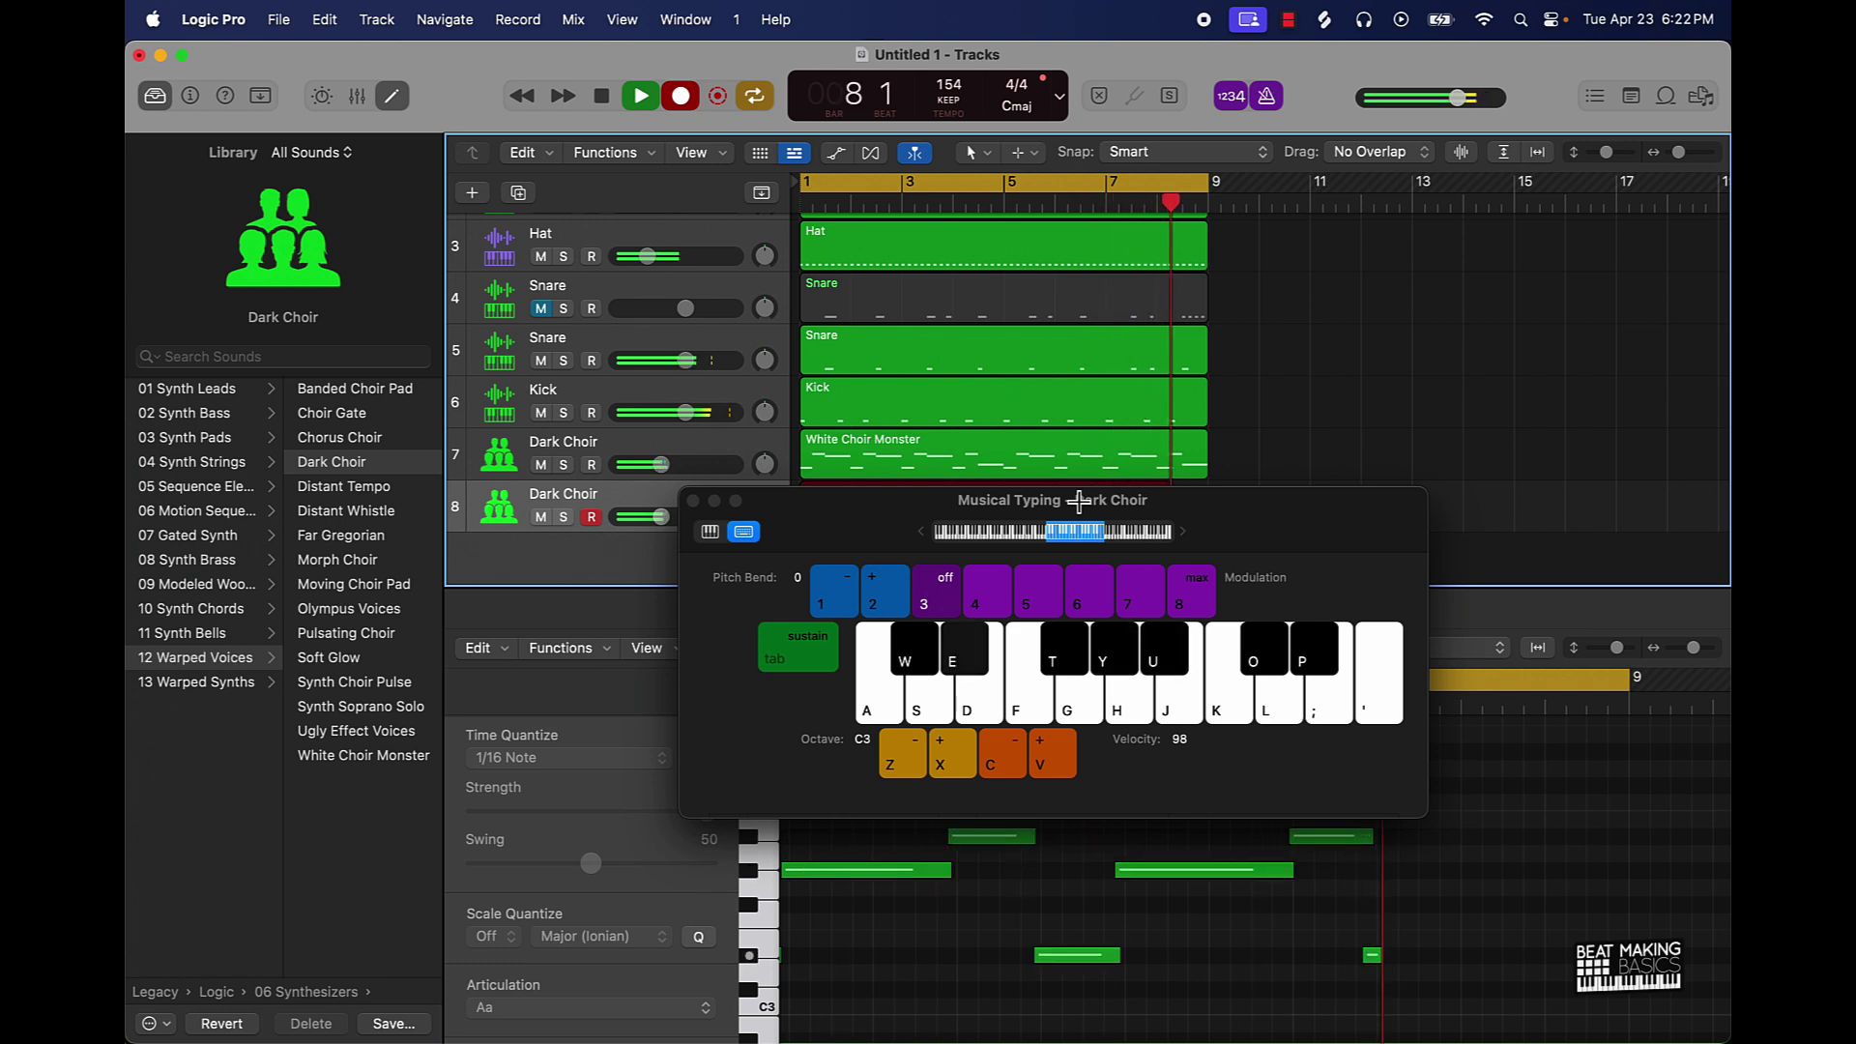
key("j")
key("space")
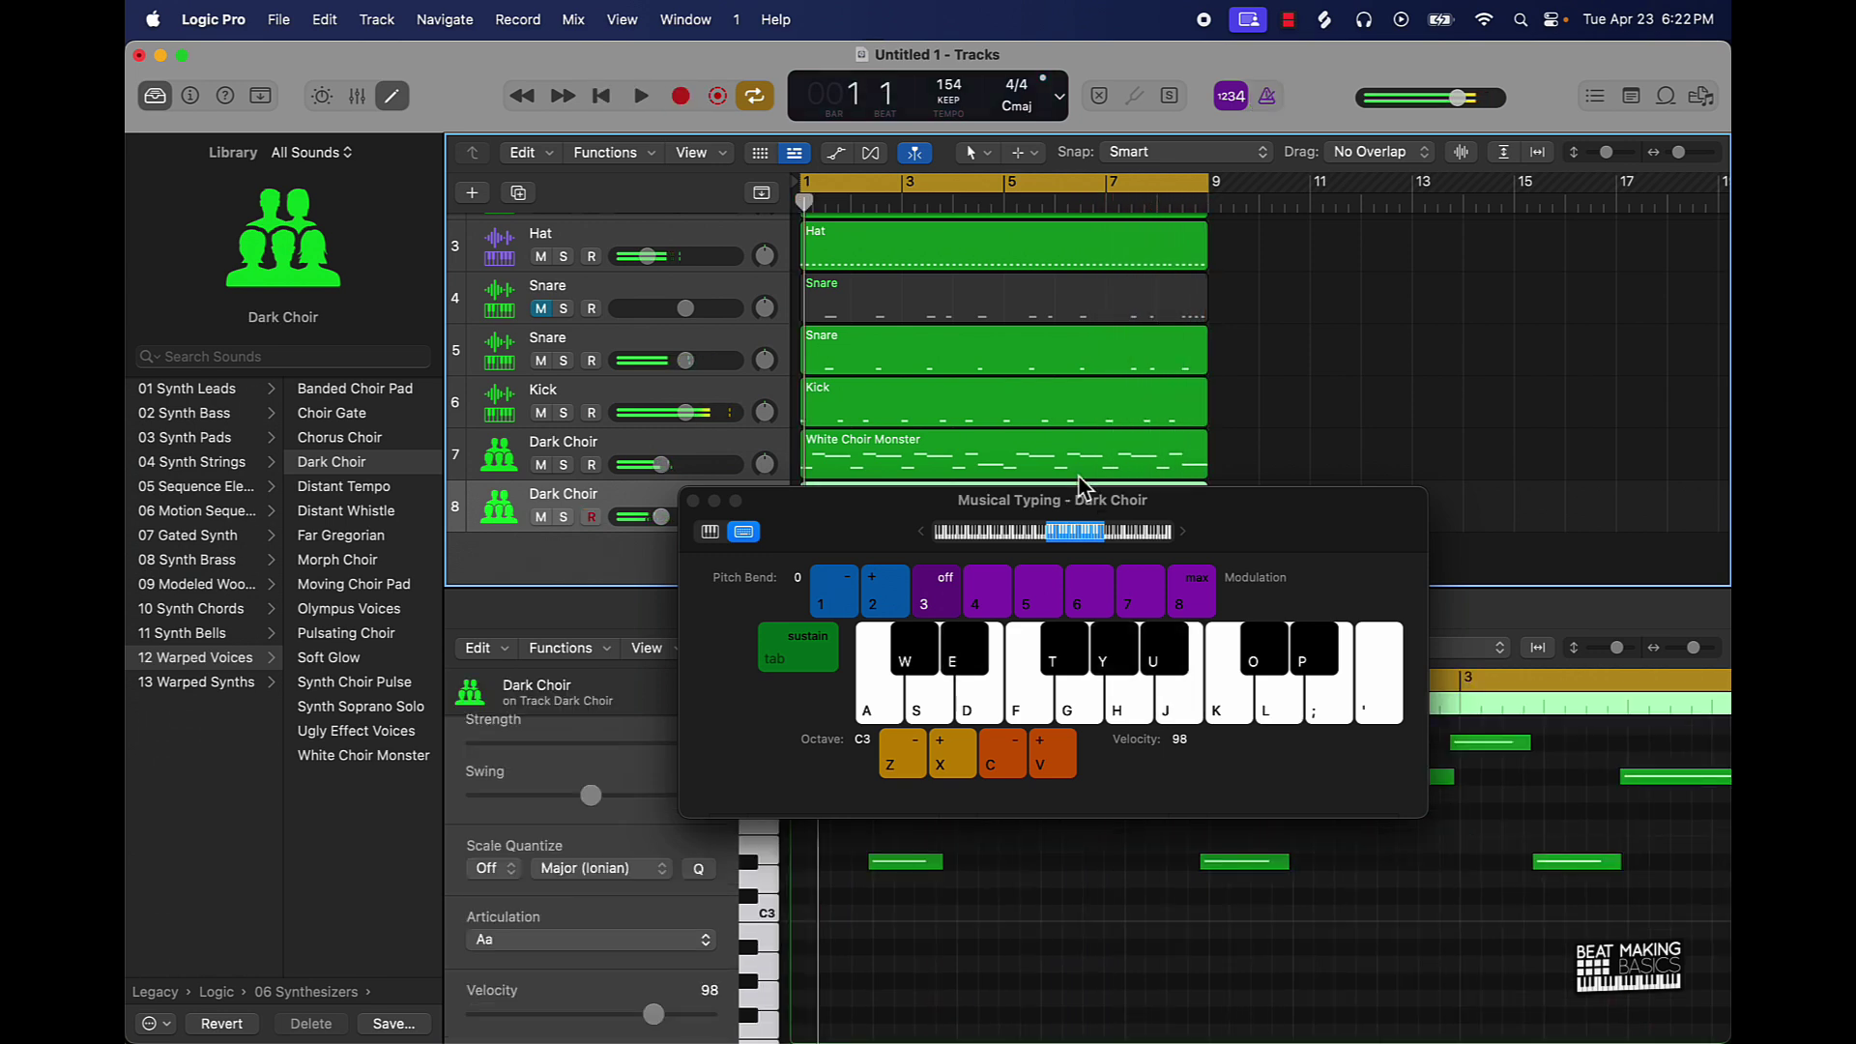
- Close Musical Typing, quantize all the new choir harmony notes to 1/16, and trim each note's end to the following note with Force Legato
left_click(694, 501)
left_click(1048, 957)
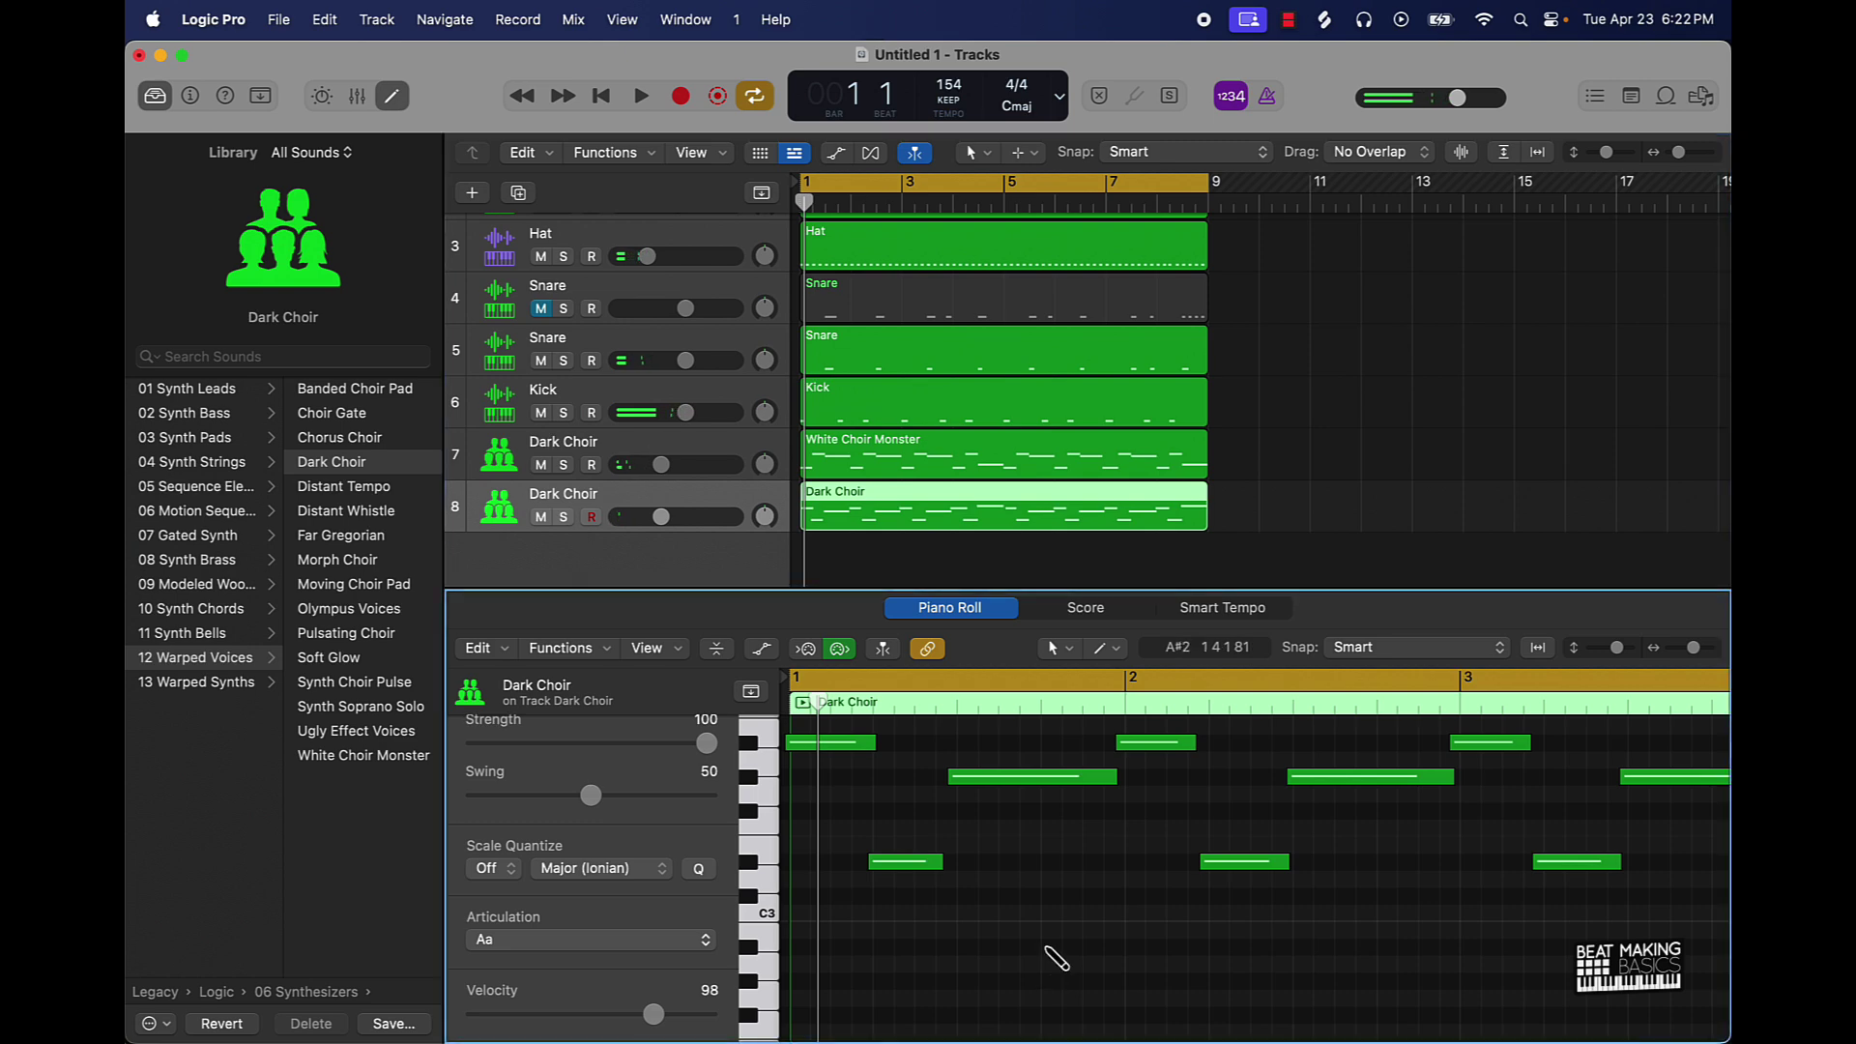
key("super+a")
scroll(711, 799, "up", 3)
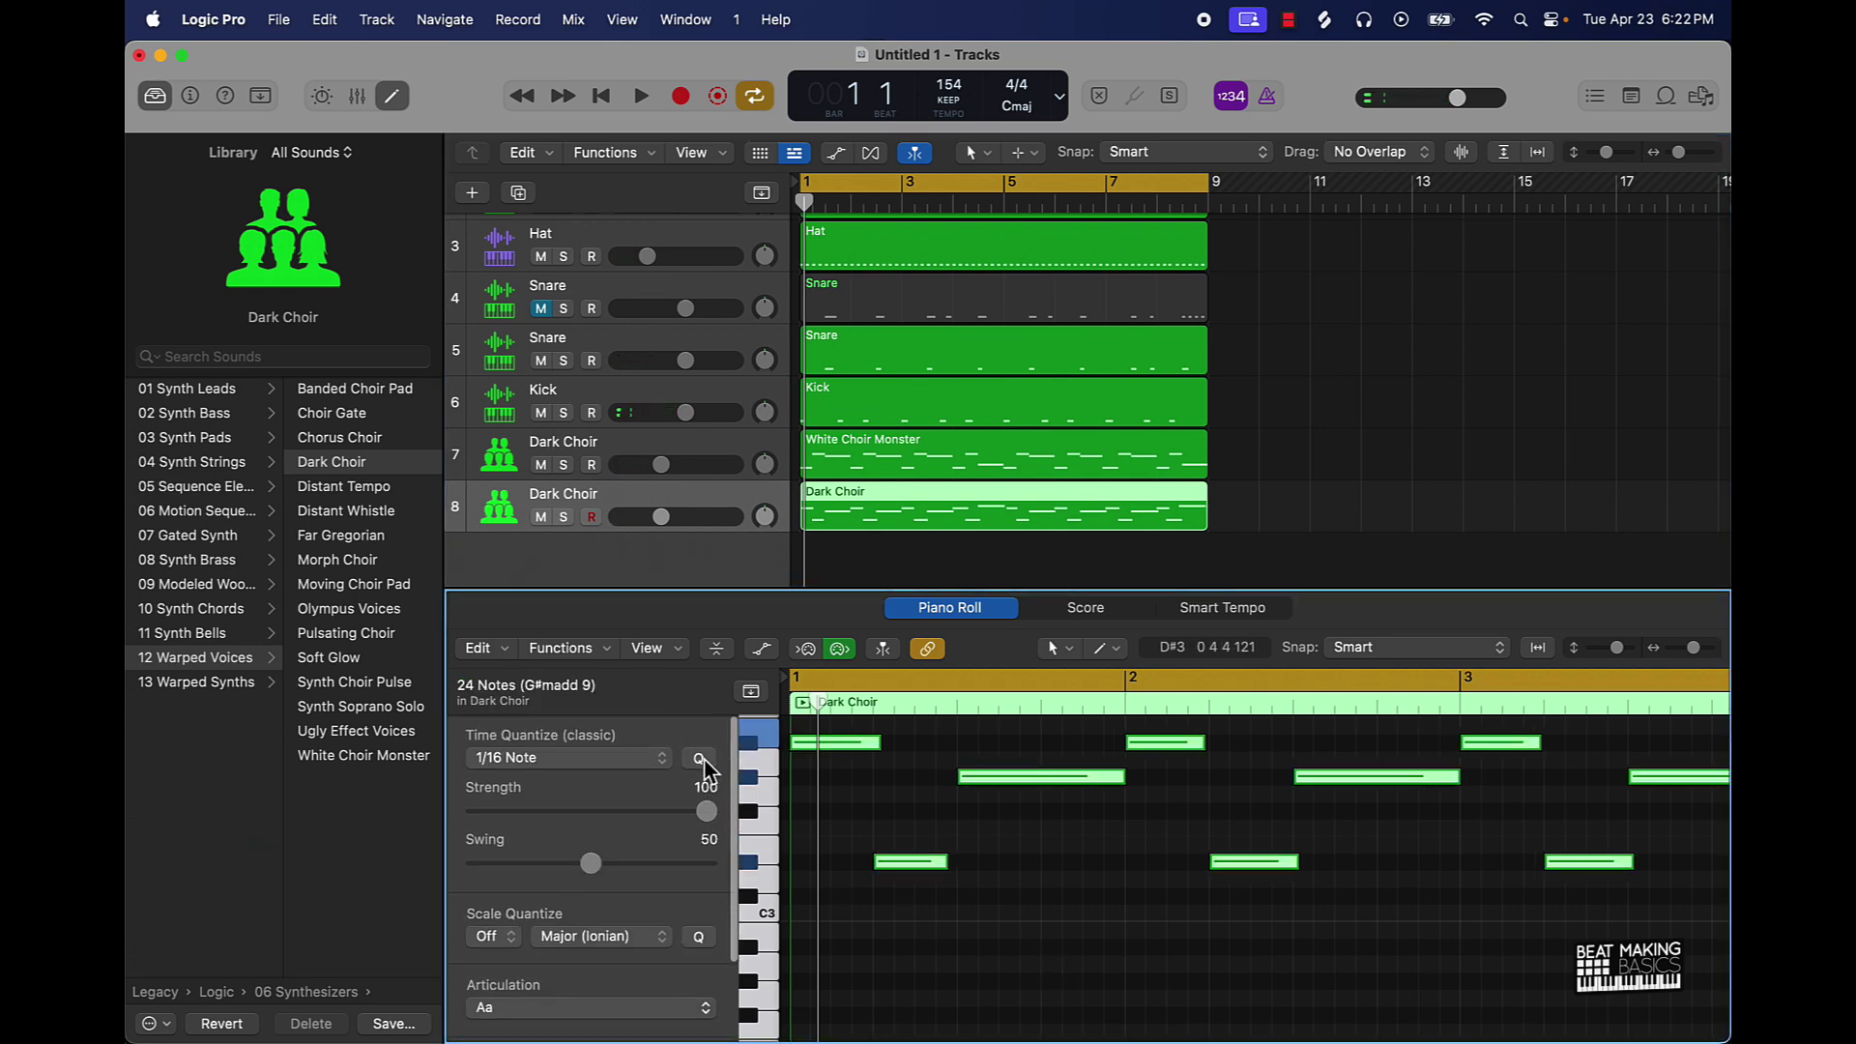
right_click(1008, 785)
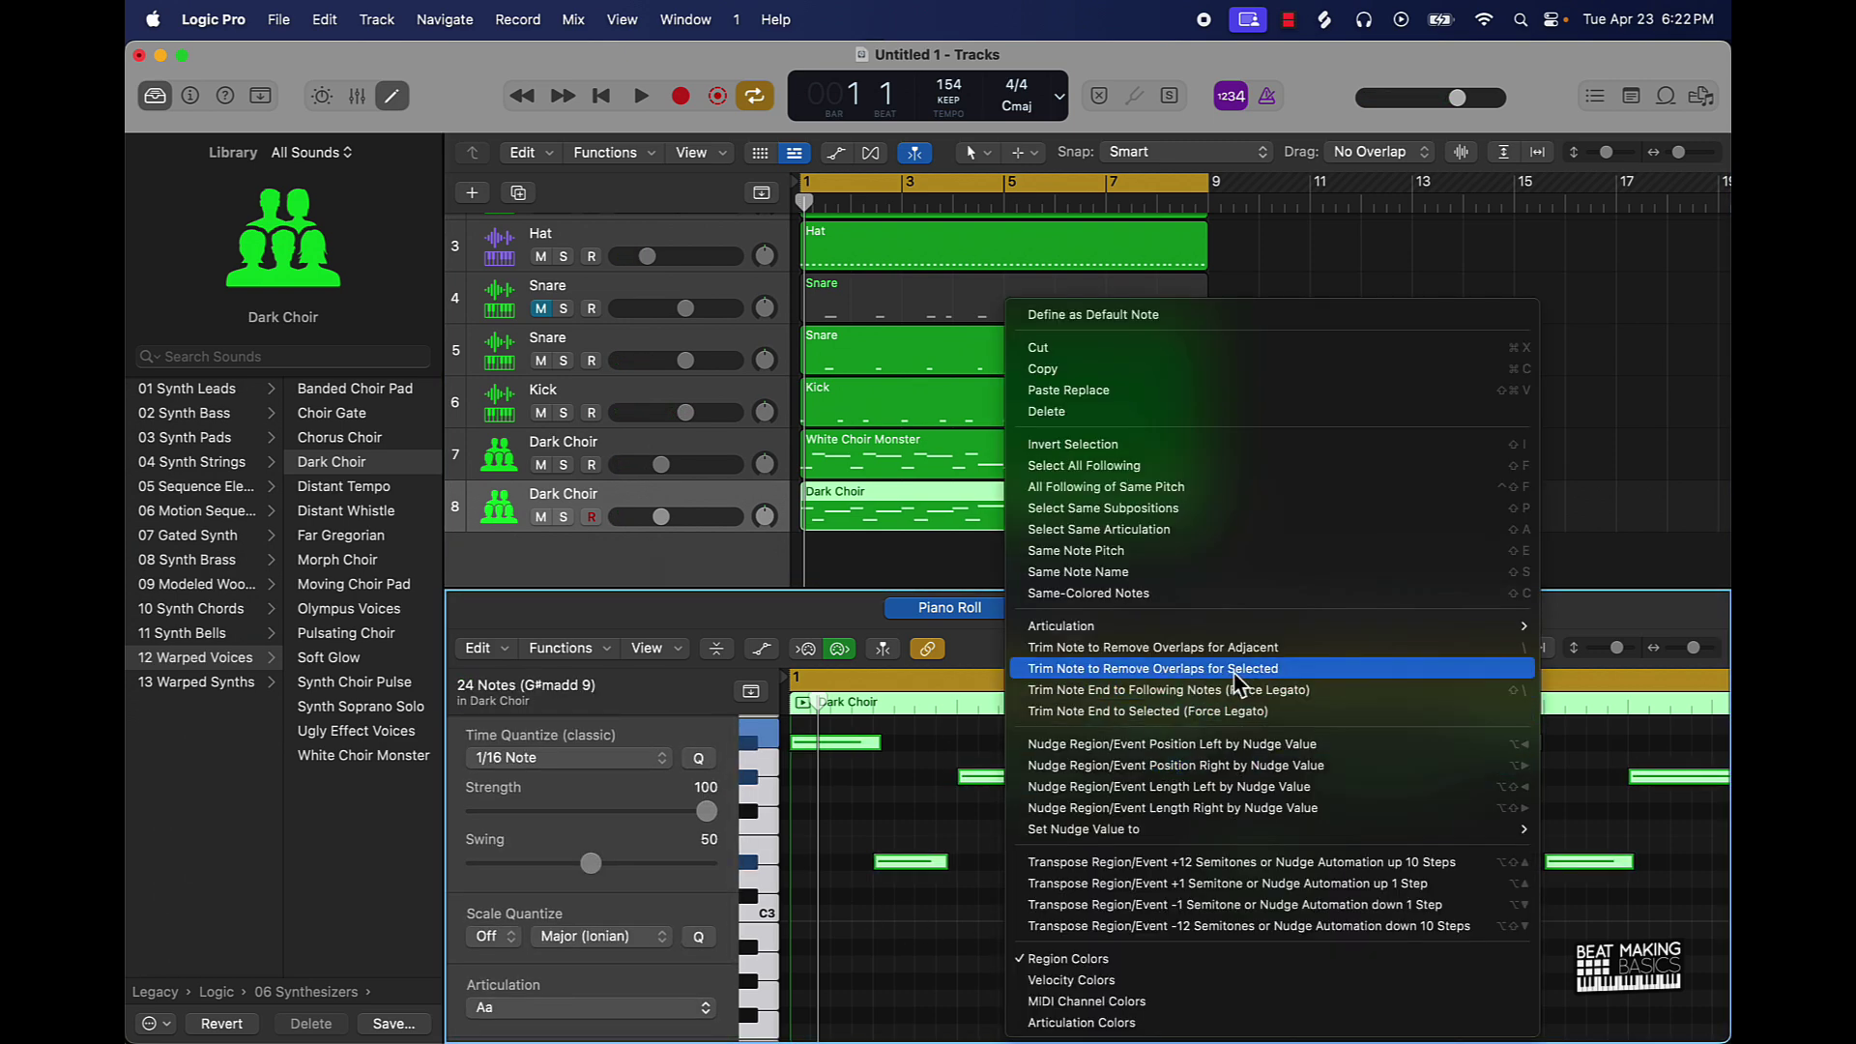
left_click(1248, 694)
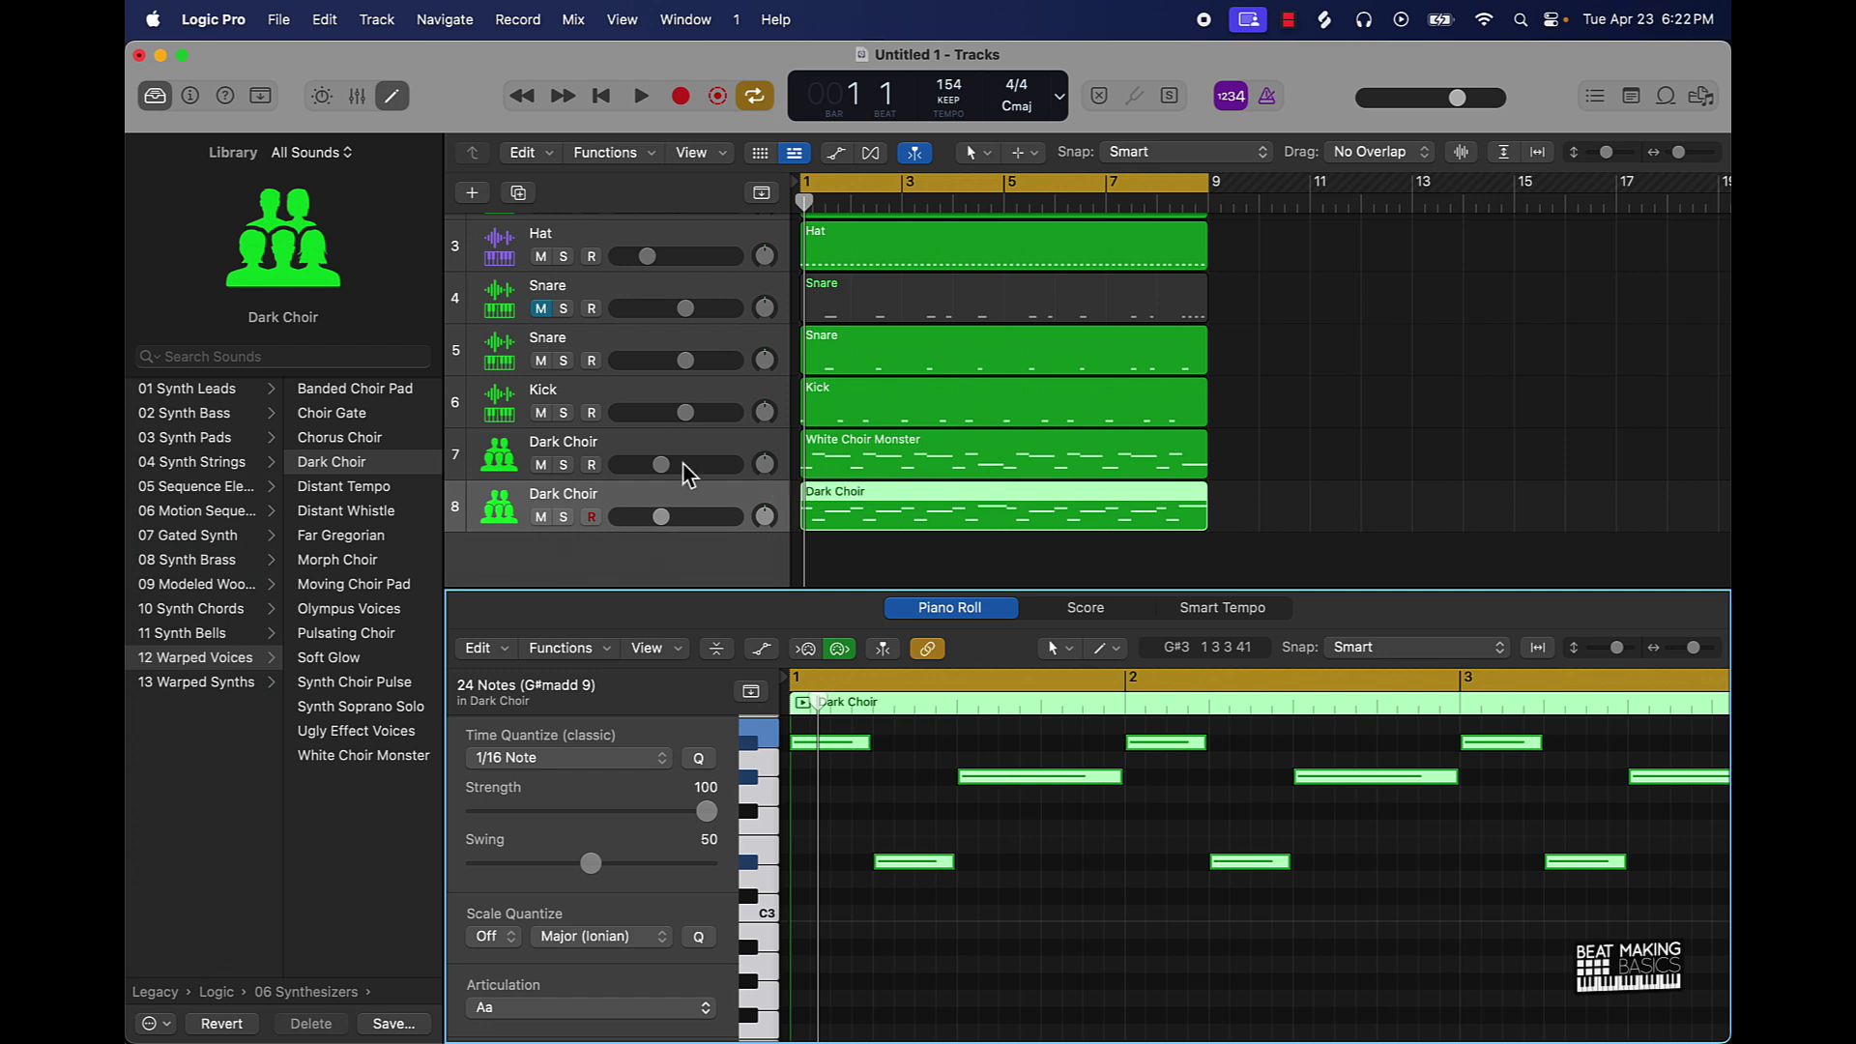